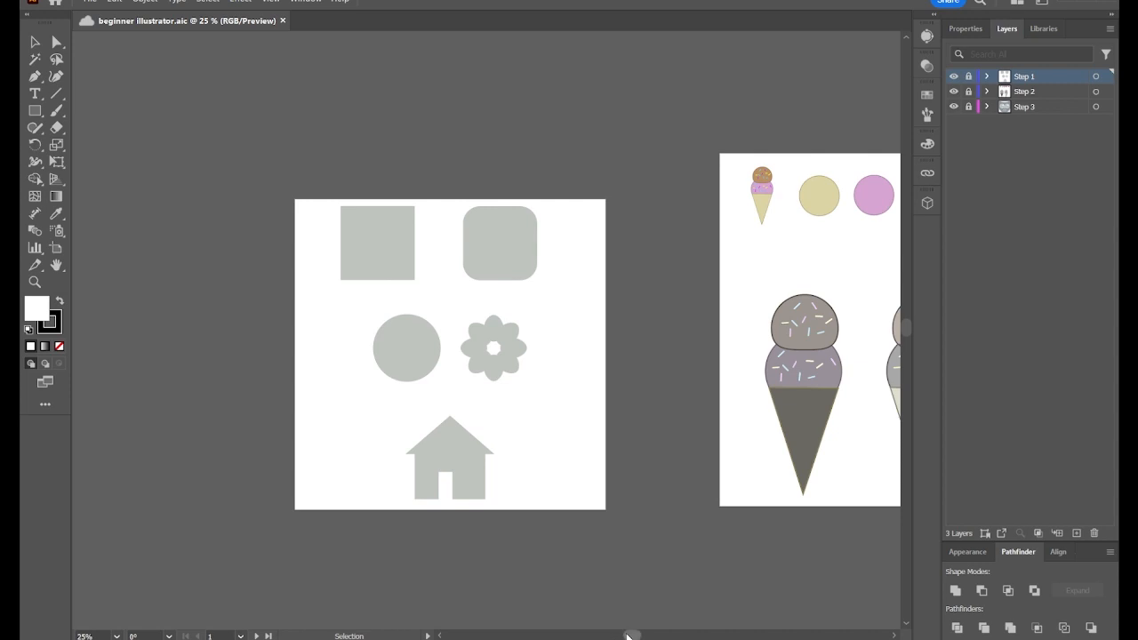
View the document's artboards and their labels with the Artboard tool, and return to the Selection tool.
drag(629, 636, 606, 636)
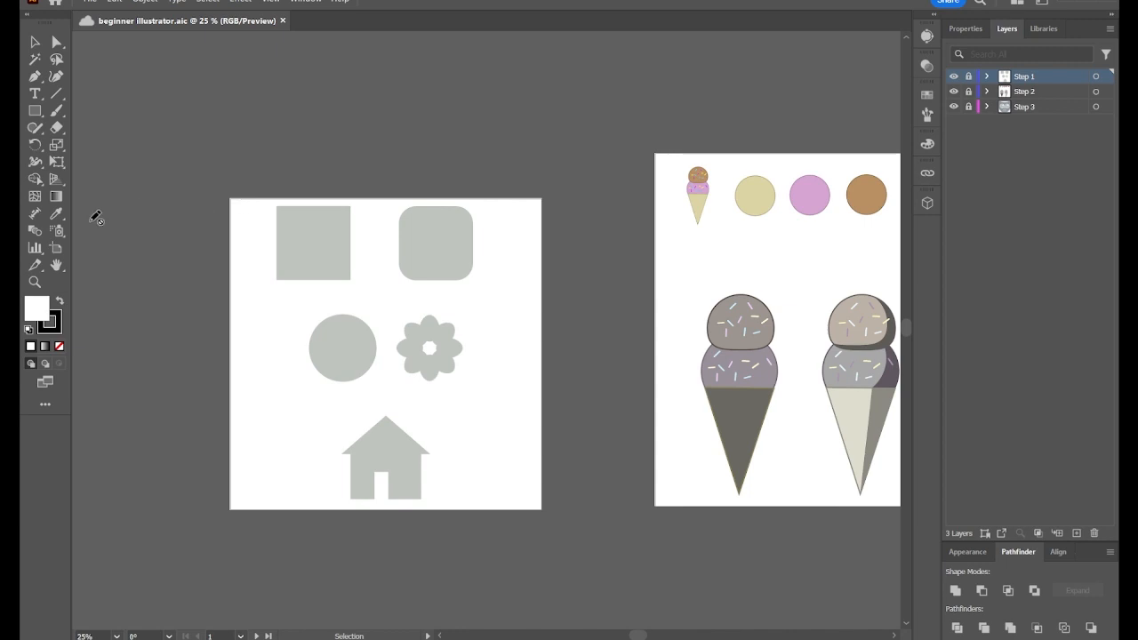
click(57, 252)
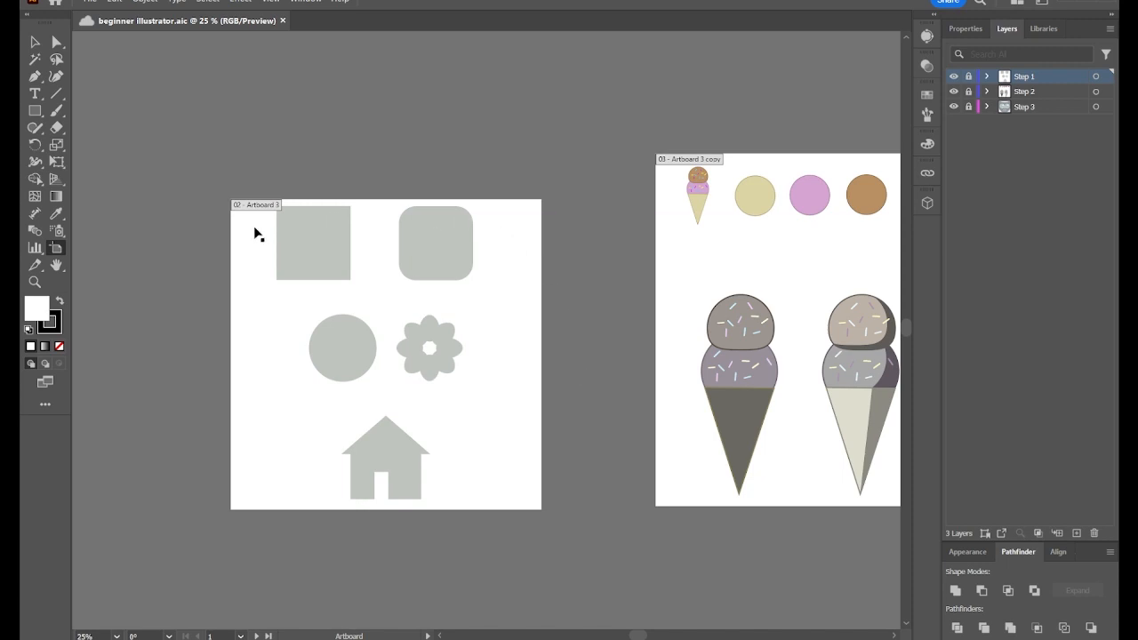
click(34, 42)
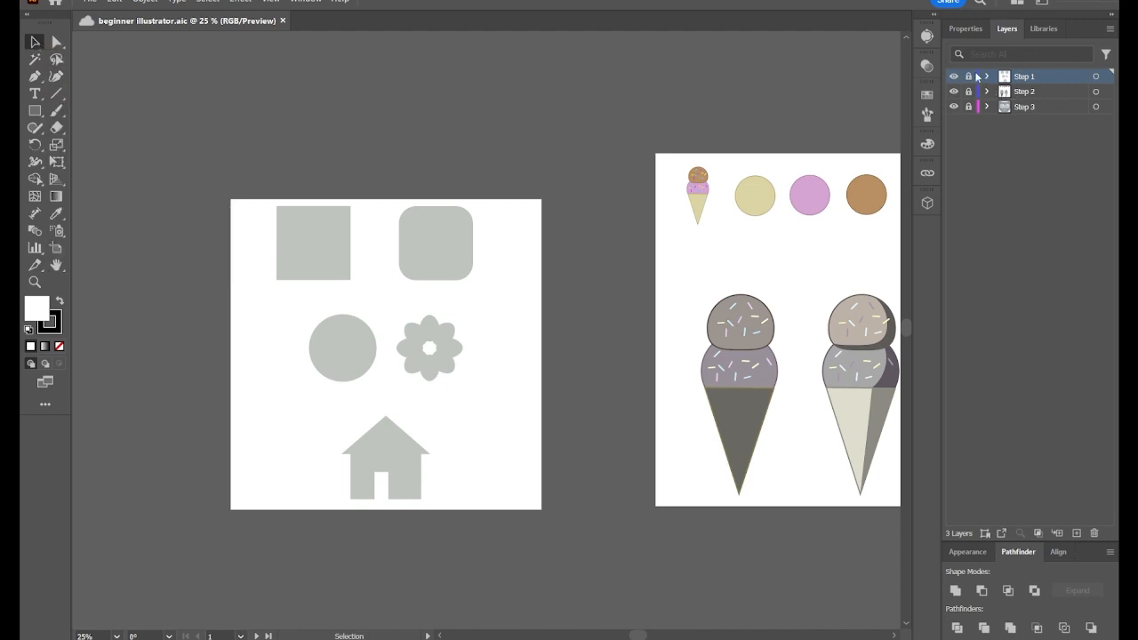
Unlock the Step 1 layer and scale the plain grey square down proportionally from its lower-left corner.
click(291, 261)
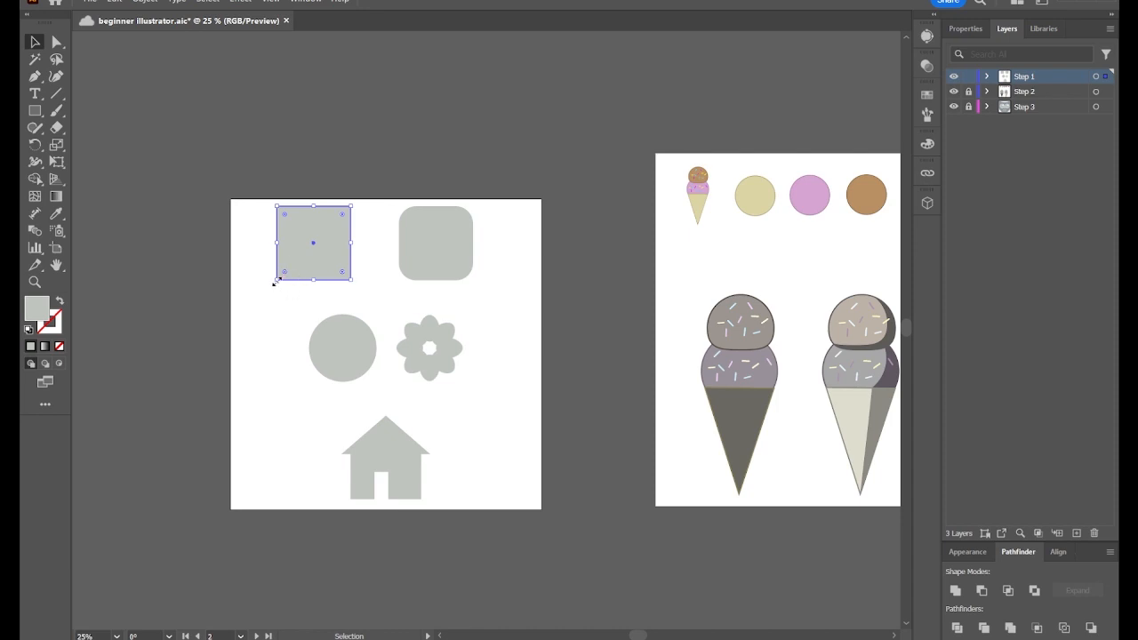
drag(275, 282, 253, 297)
drag(276, 267, 276, 268)
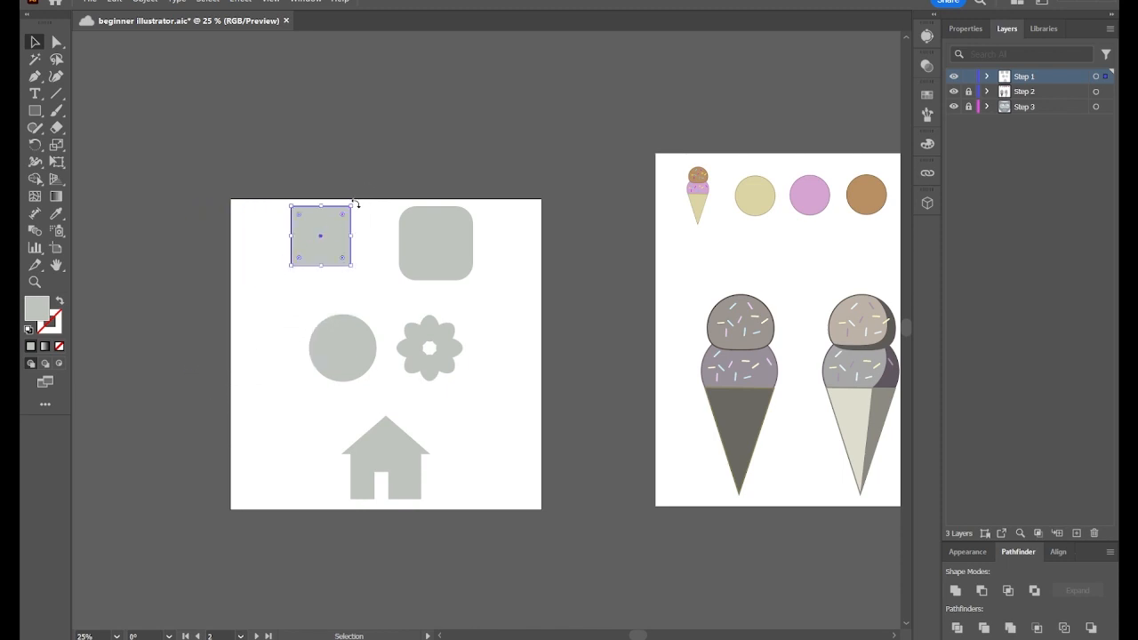
mouse_move(355, 204)
mouse_down()
mouse_move(344, 190)
mouse_move(271, 182)
mouse_move(334, 191)
mouse_move(349, 222)
mouse_up()
key(ctrl+z)
click(45, 45)
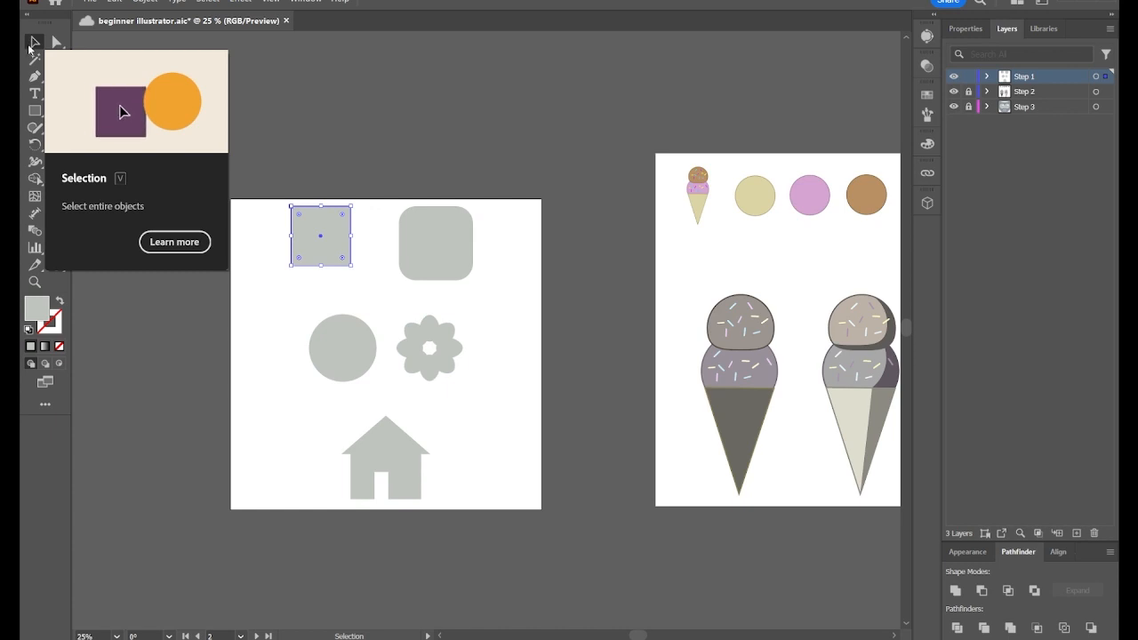
Select individual corner anchor points of the plain square with the Direct Selection tool.
click(56, 44)
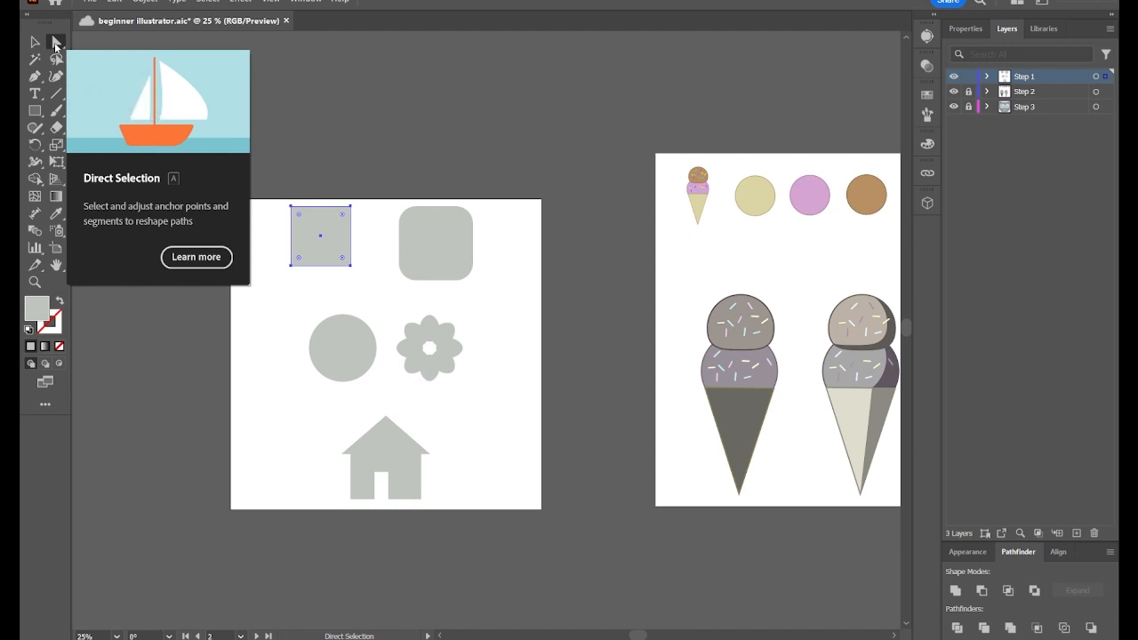
drag(290, 206, 293, 208)
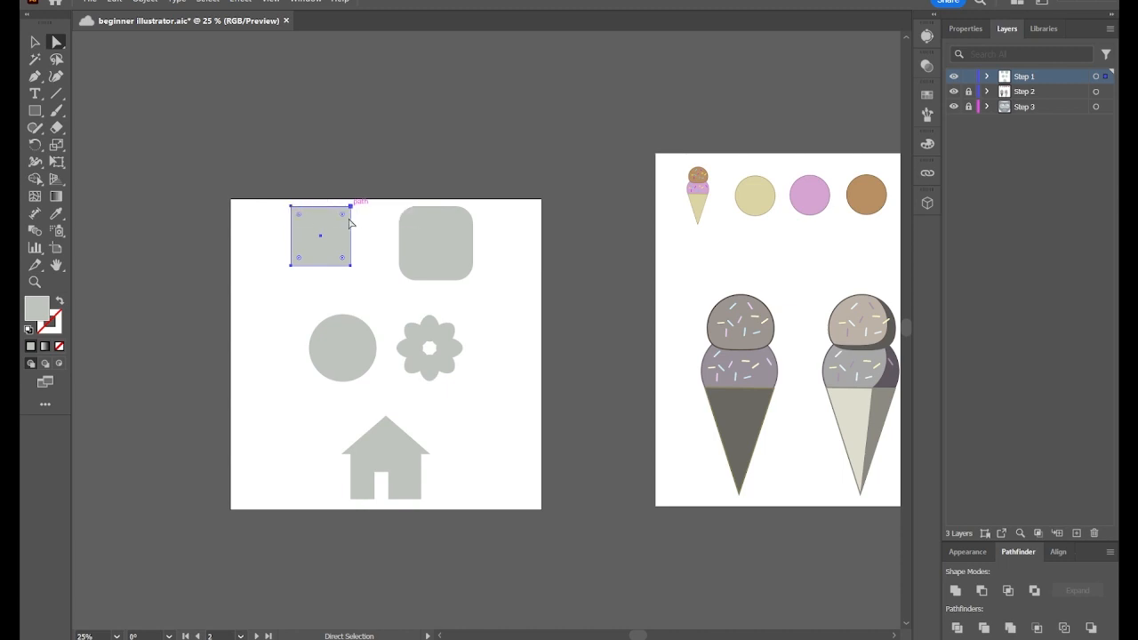
click(291, 265)
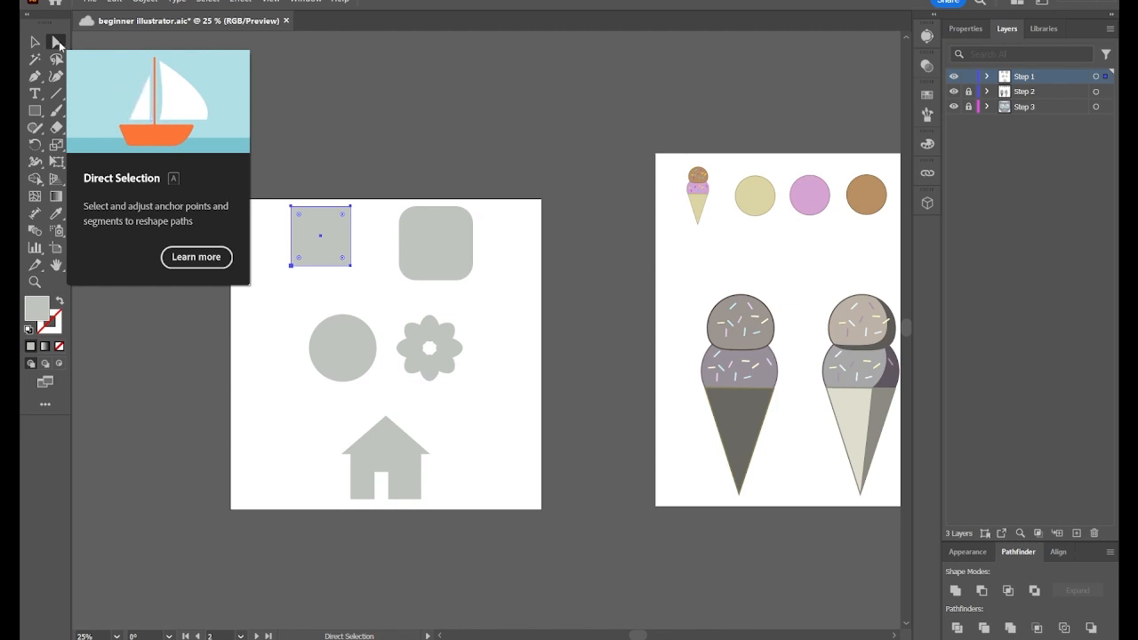
Switch the toolbar to the Basic tool set.
click(56, 266)
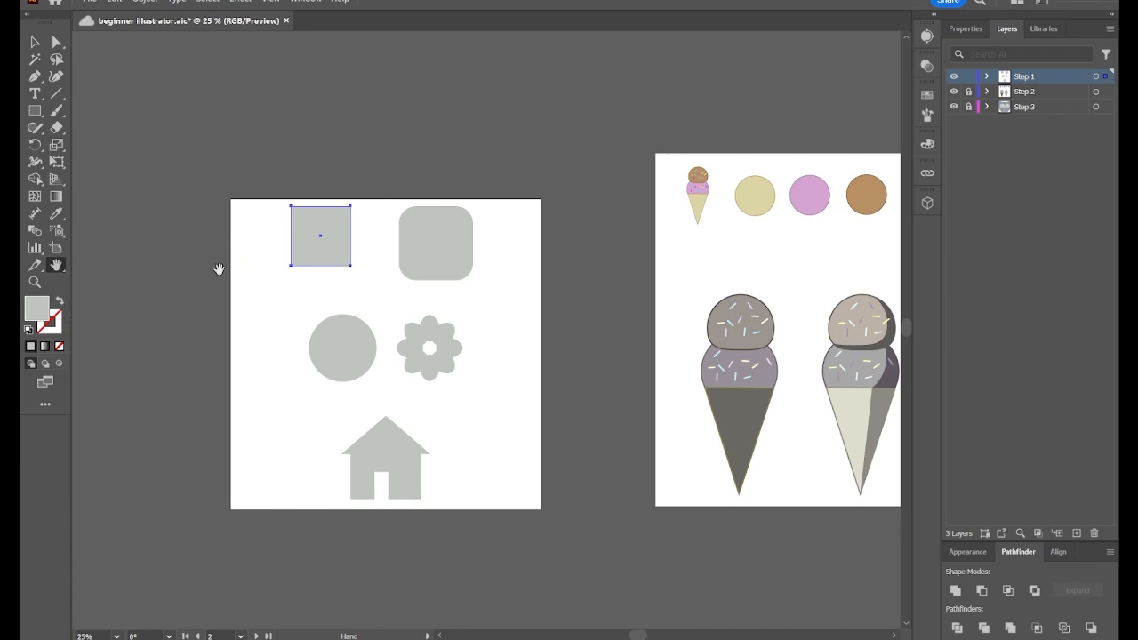
drag(510, 257, 459, 274)
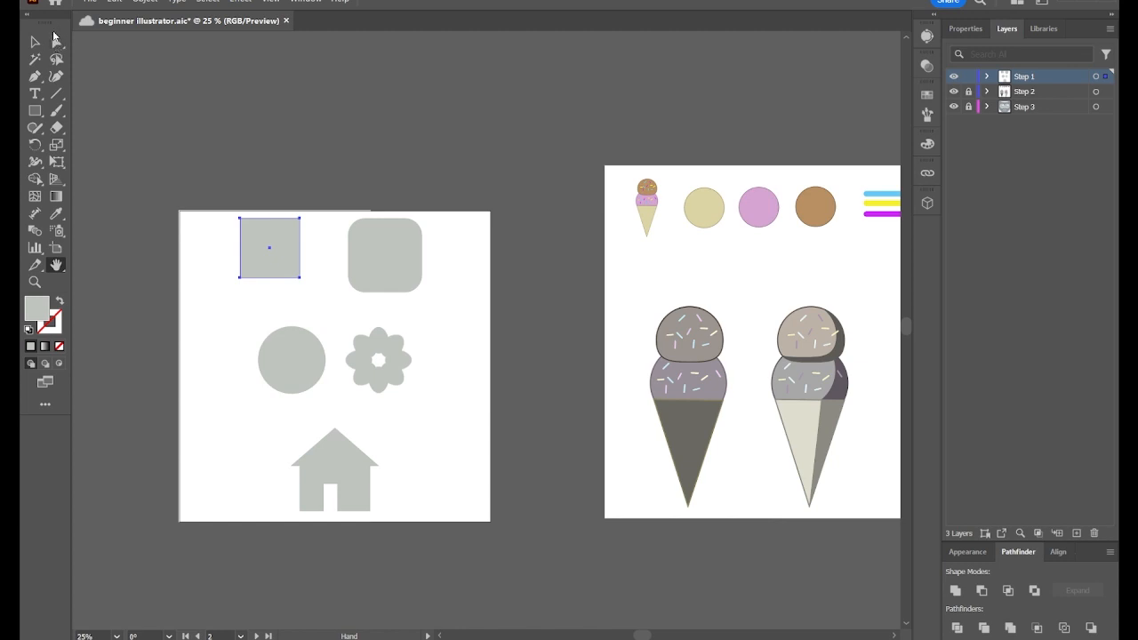
click(46, 408)
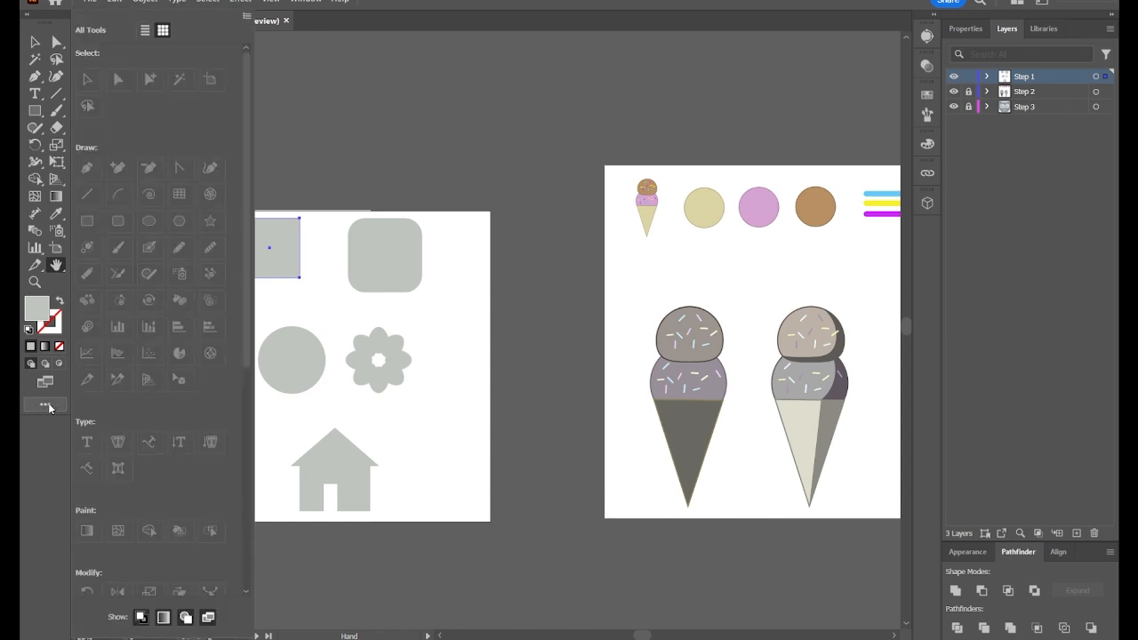
mouse_move(247, 190)
mouse_down()
mouse_move(234, 386)
mouse_move(252, 167)
mouse_up()
click(246, 18)
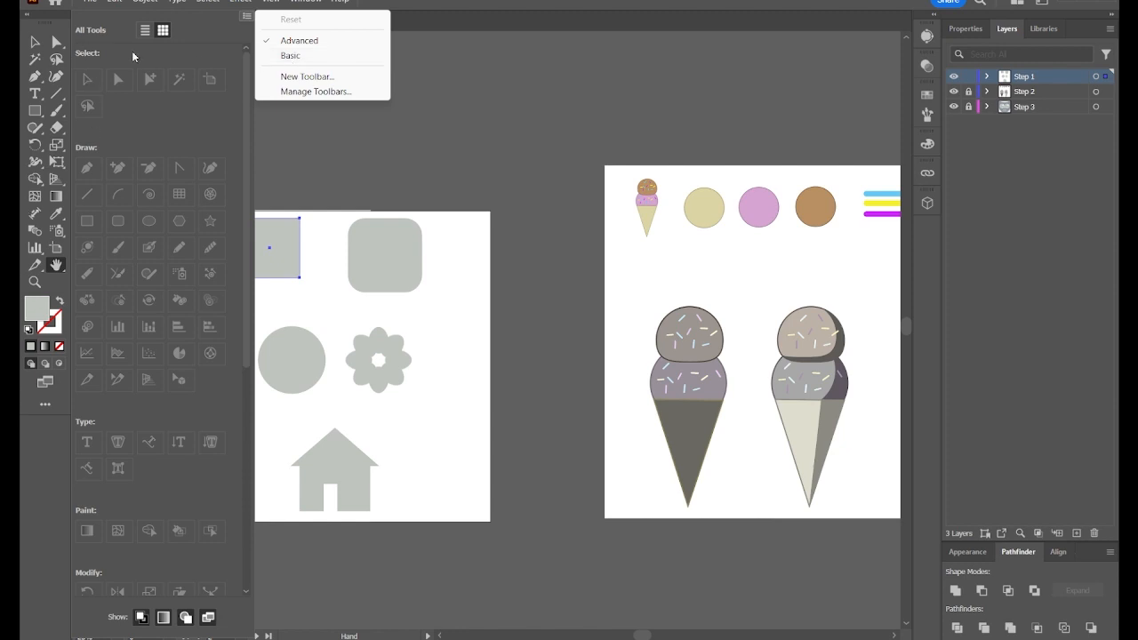
click(300, 59)
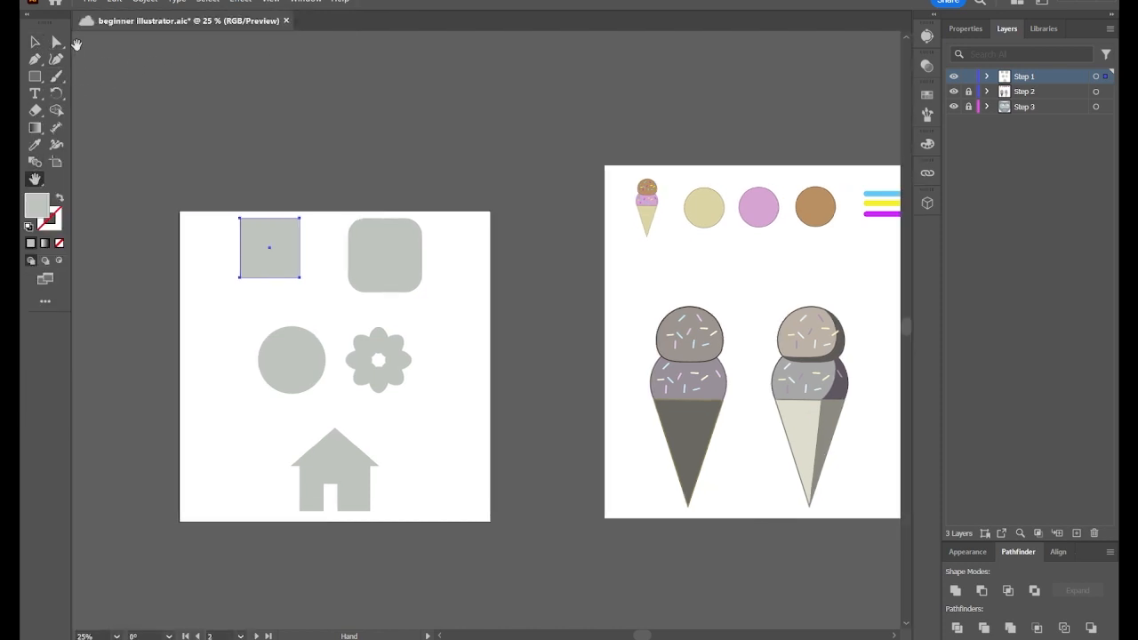
Restore the toolbar to the Advanced tool set.
click(45, 302)
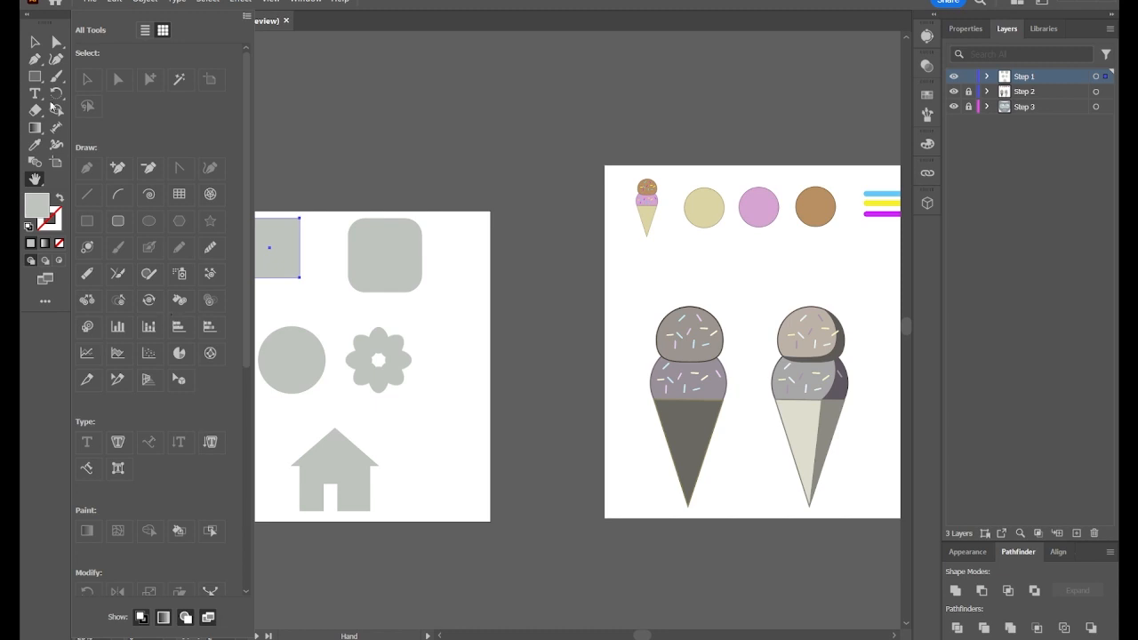
click(247, 17)
click(331, 40)
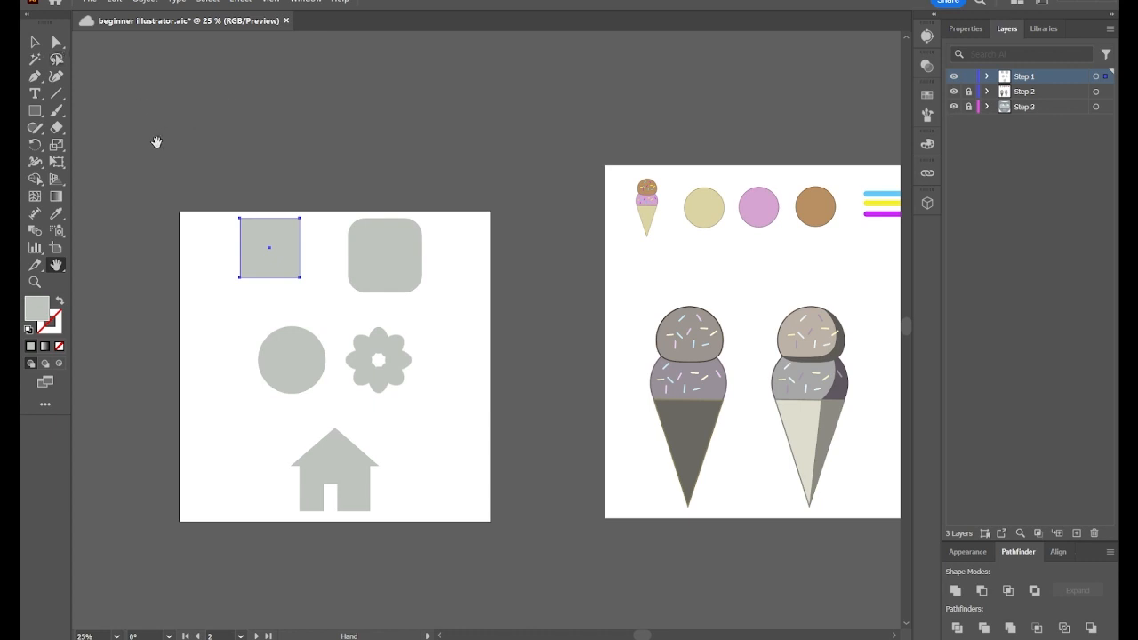
Zoom in on the plain square with the Zoom tool and save the document.
key(v)
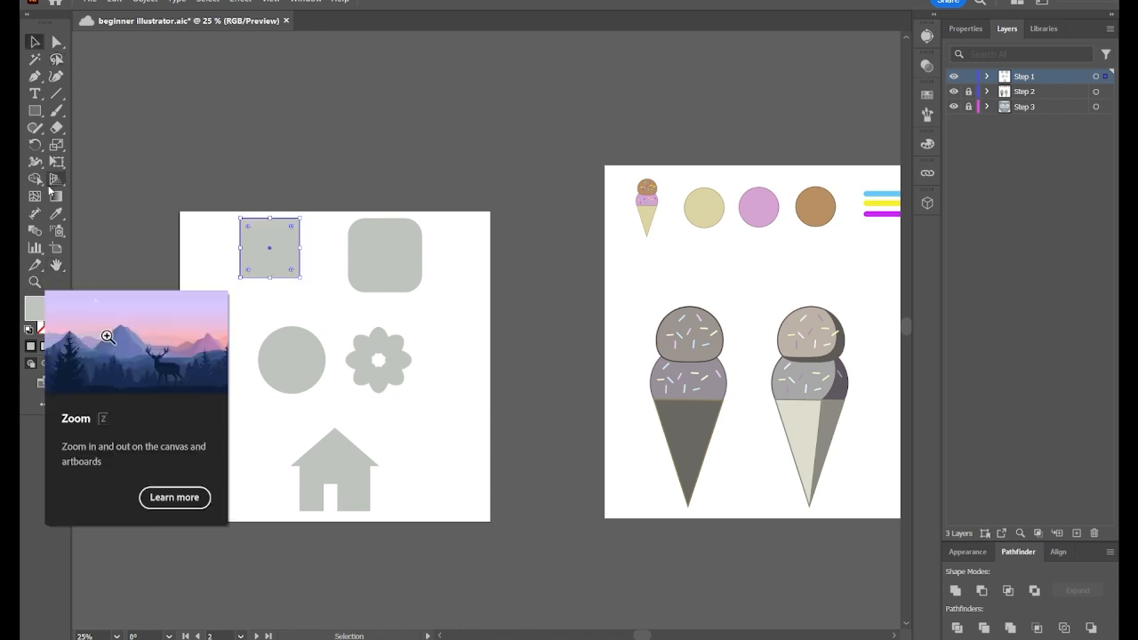
click(38, 287)
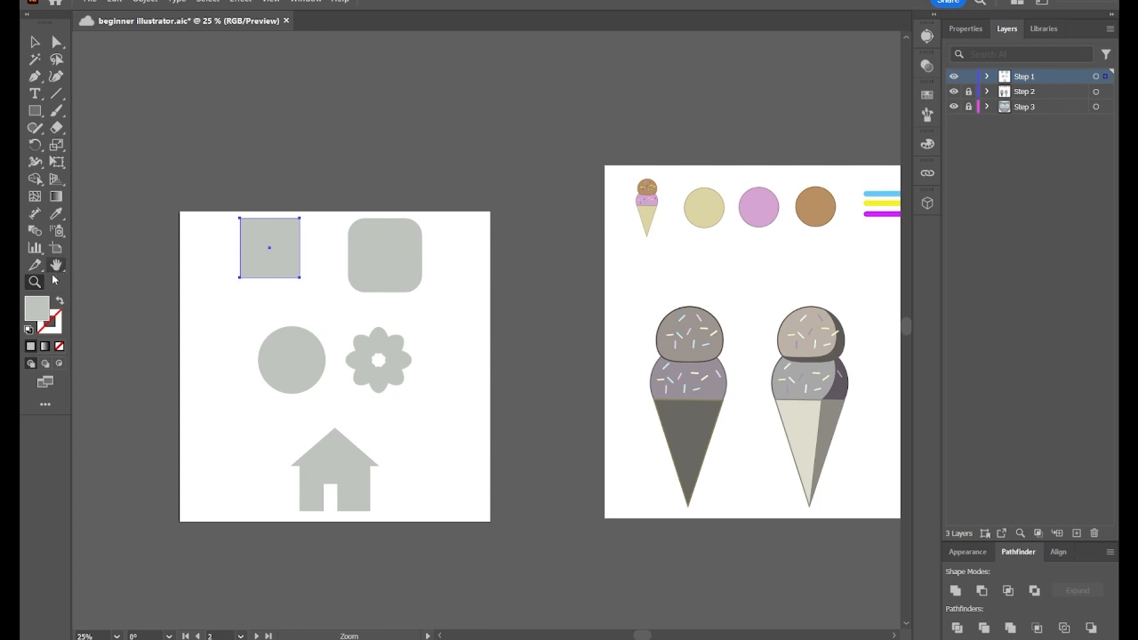
drag(206, 234, 309, 268)
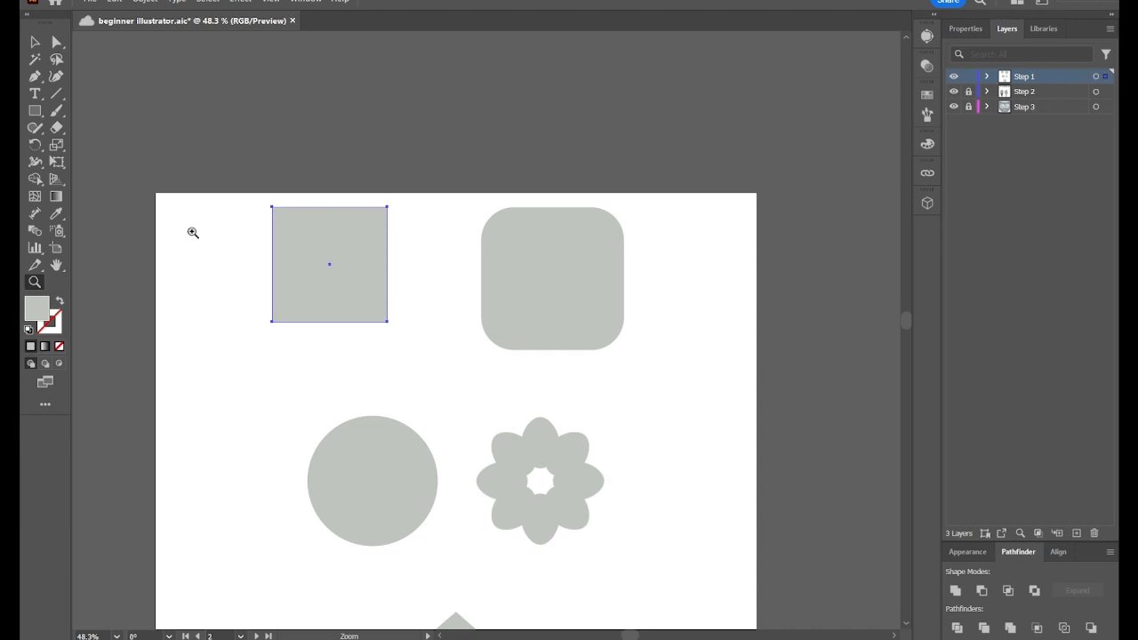
drag(193, 232, 344, 348)
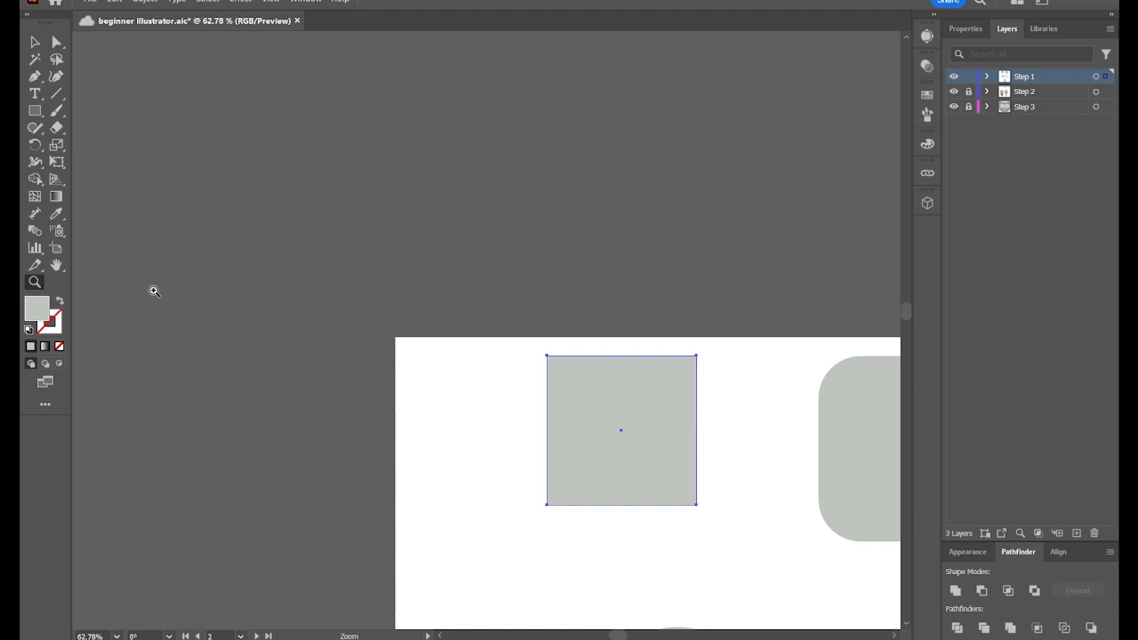
key(ctrl+s)
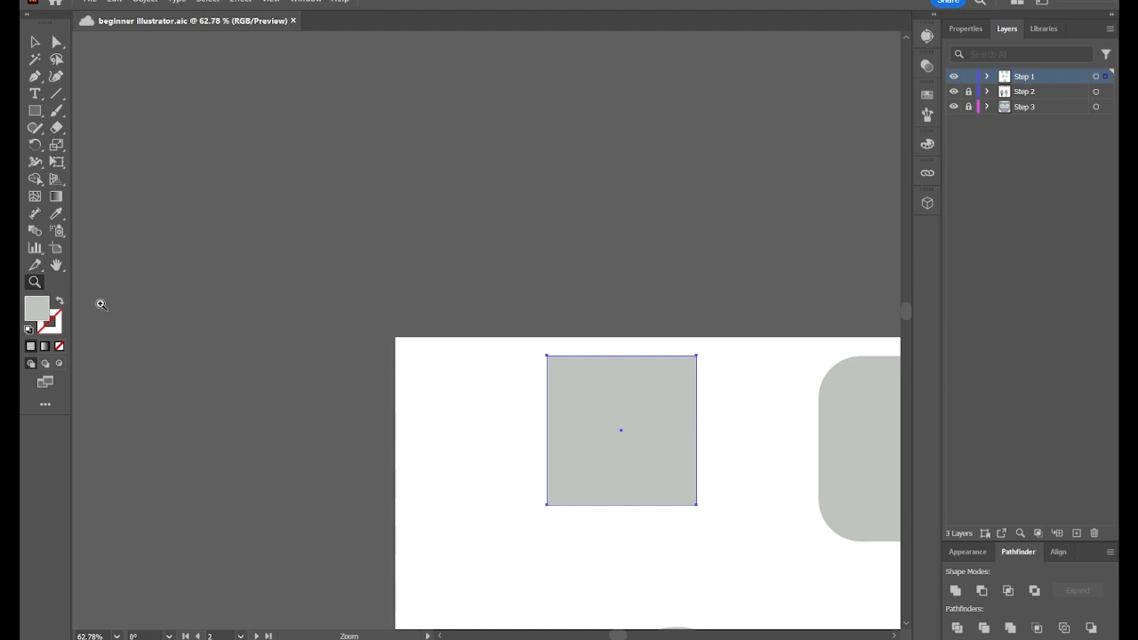
Zoom in and out around the plain square, ending at 150% magnification with the Selection tool active.
key(ctrl+minus)
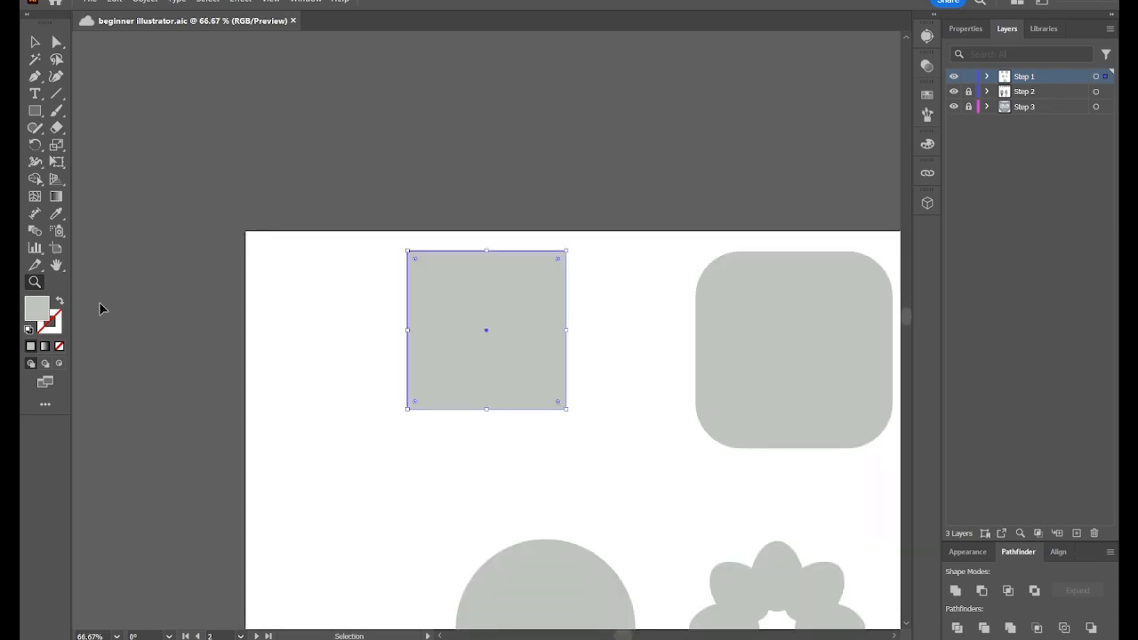
key(ctrl+plus)
key(ctrl+plus)
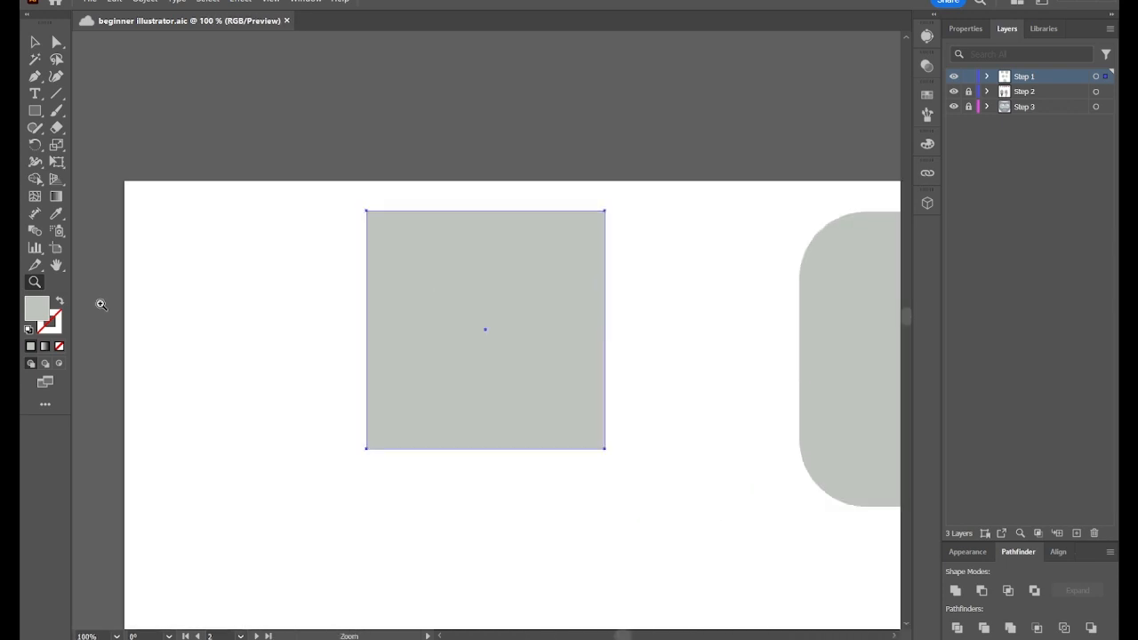
key(ctrl+minus)
key(ctrl+minus)
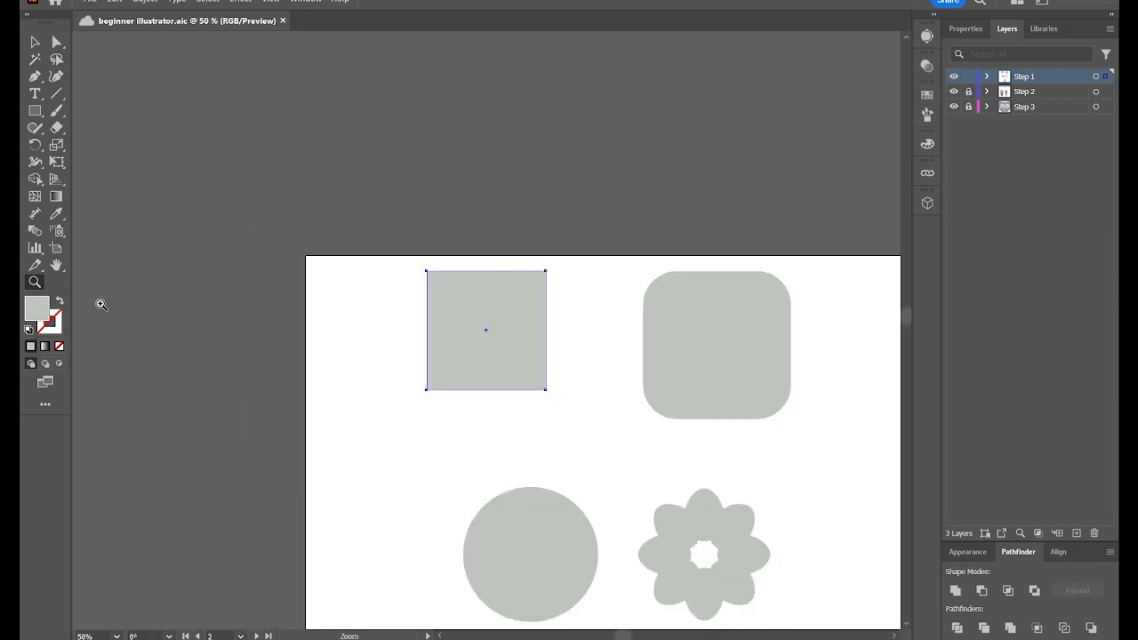
key(ctrl)
key(ctrl+plus)
key(ctrl+plus)
key(ctrl+plus)
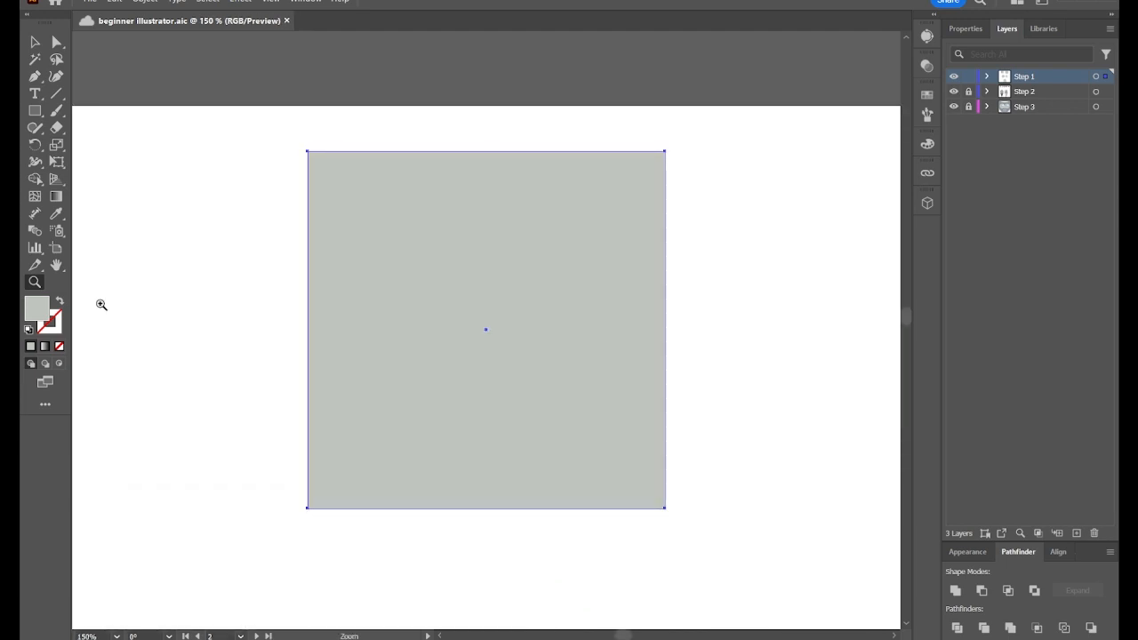
click(35, 41)
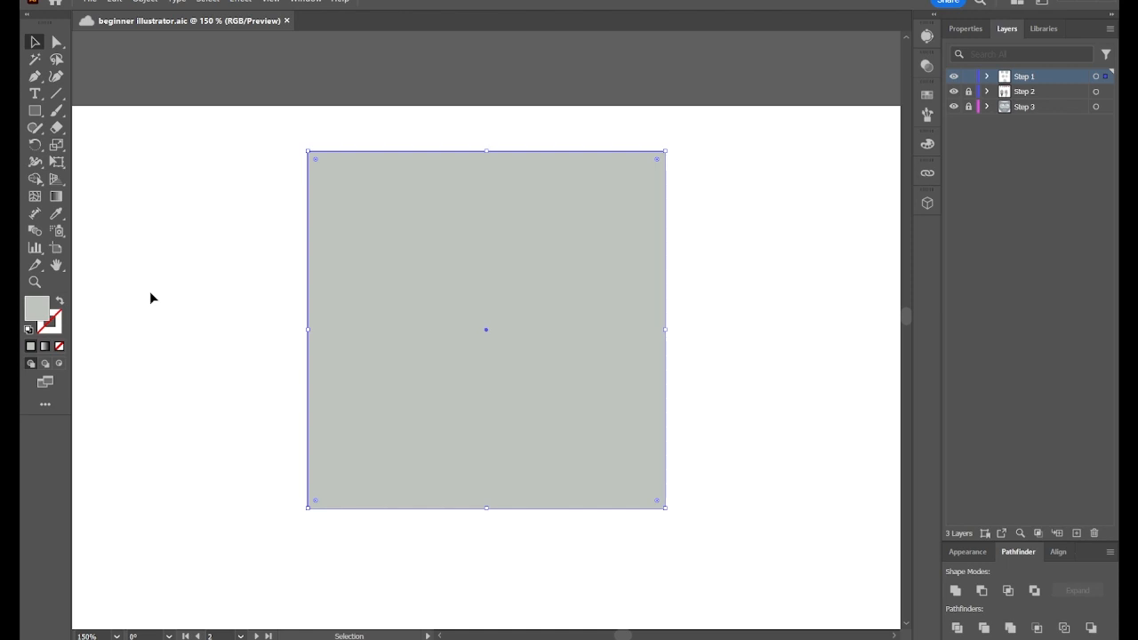
Switch between the Direct Selection and Selection tools to compare their handles on the selected square.
key(a)
key(ctrl+1)
key(ctrl+equal)
key(a)
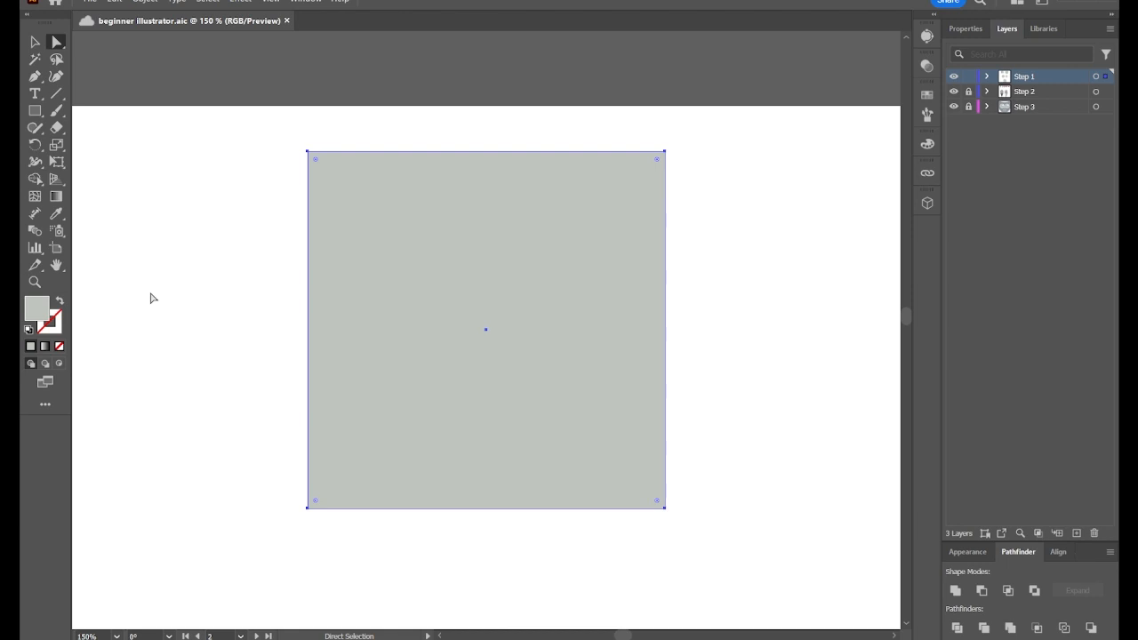
key(v)
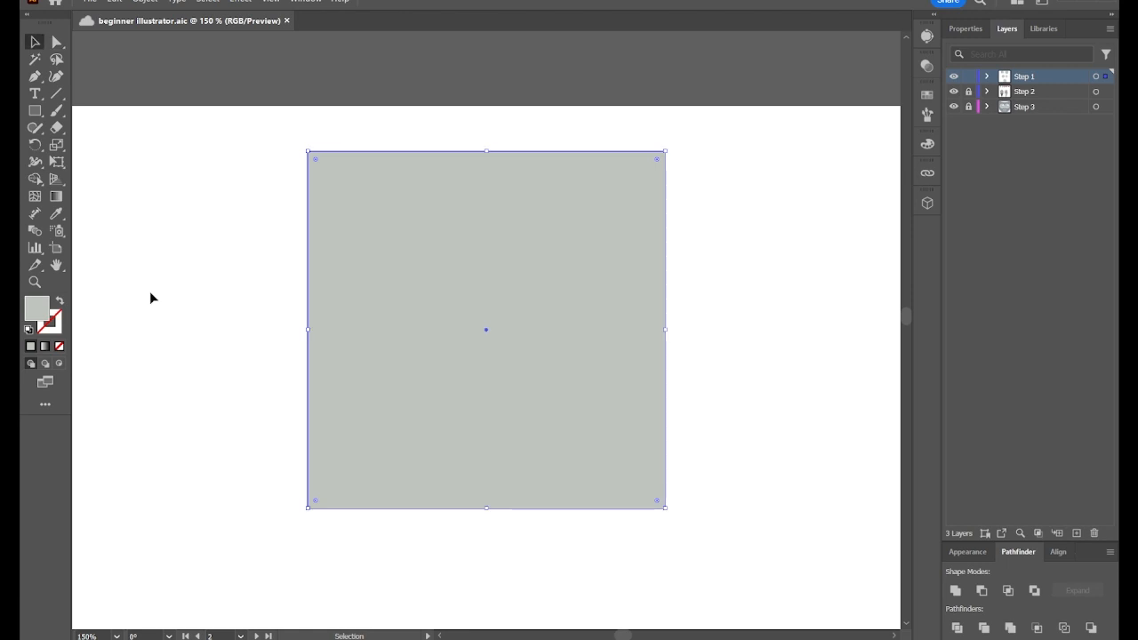
Pan across to the rounded square and zoom out to 66.67% to view the four shapes together.
key(h)
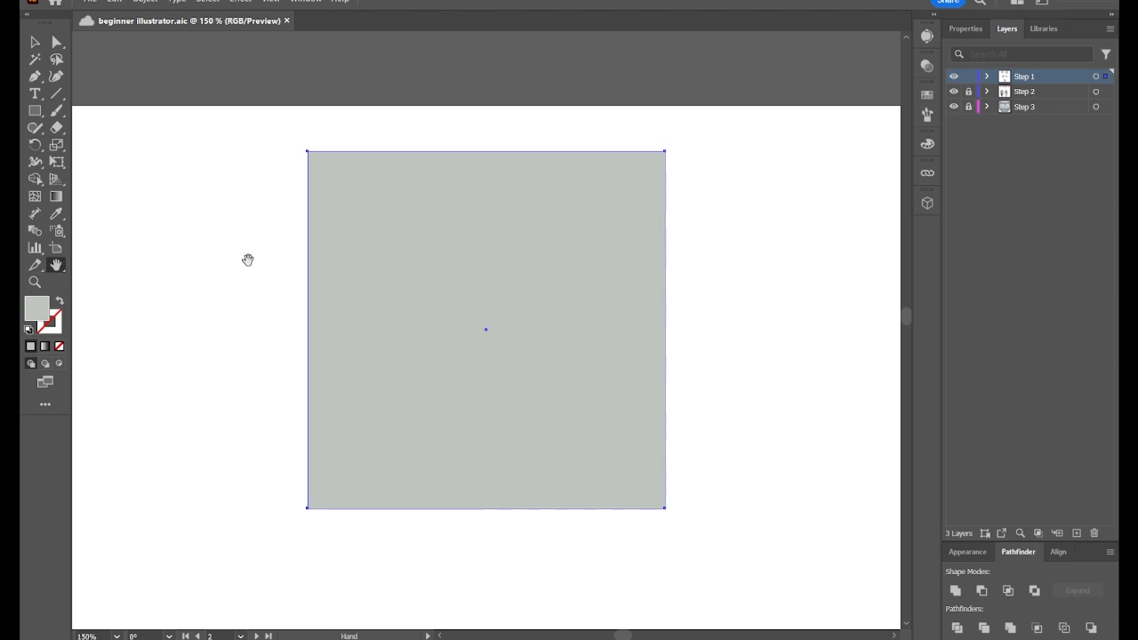
drag(556, 287, 23, 292)
drag(758, 314, 414, 303)
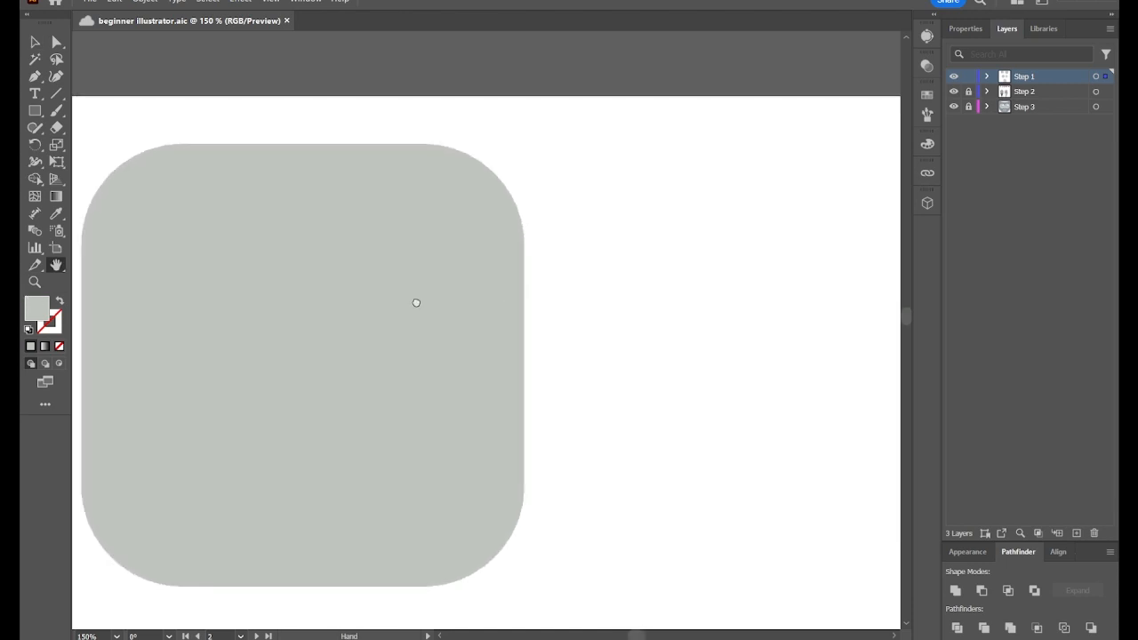
key(v)
key(ctrl+minus)
key(ctrl+minus)
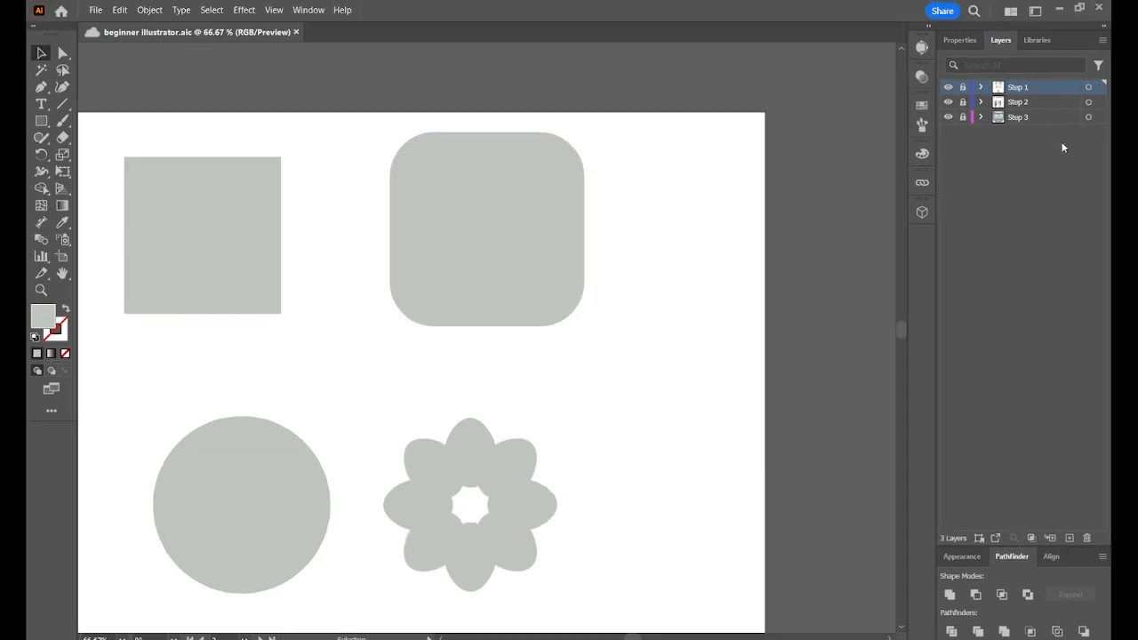
Select the plain square and examine its transform, appearance and opacity properties.
click(960, 41)
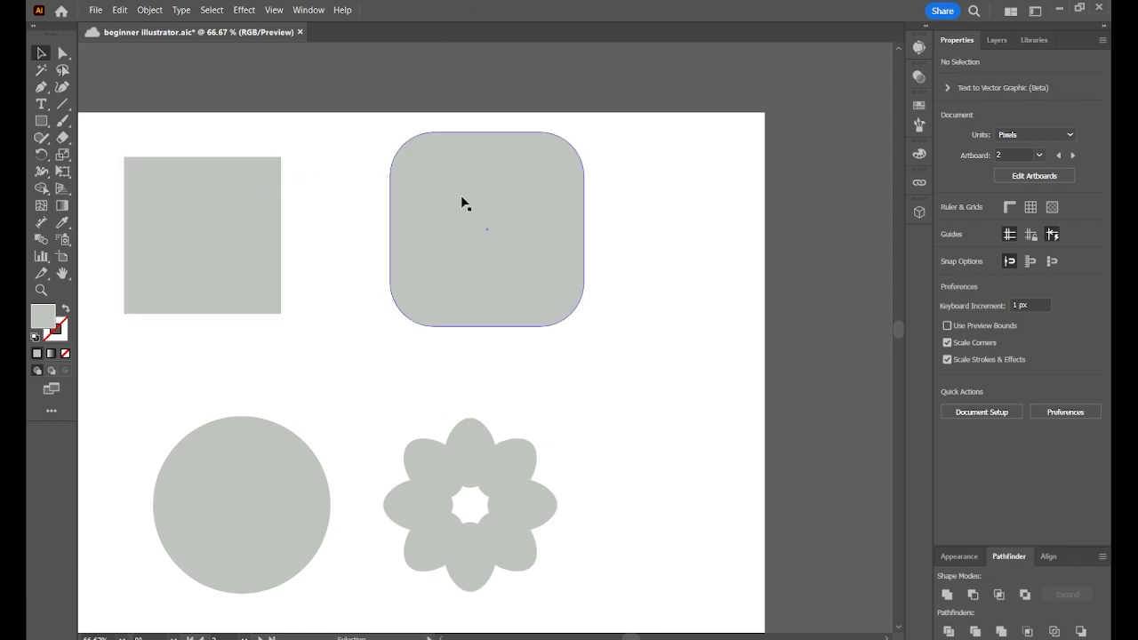
click(229, 201)
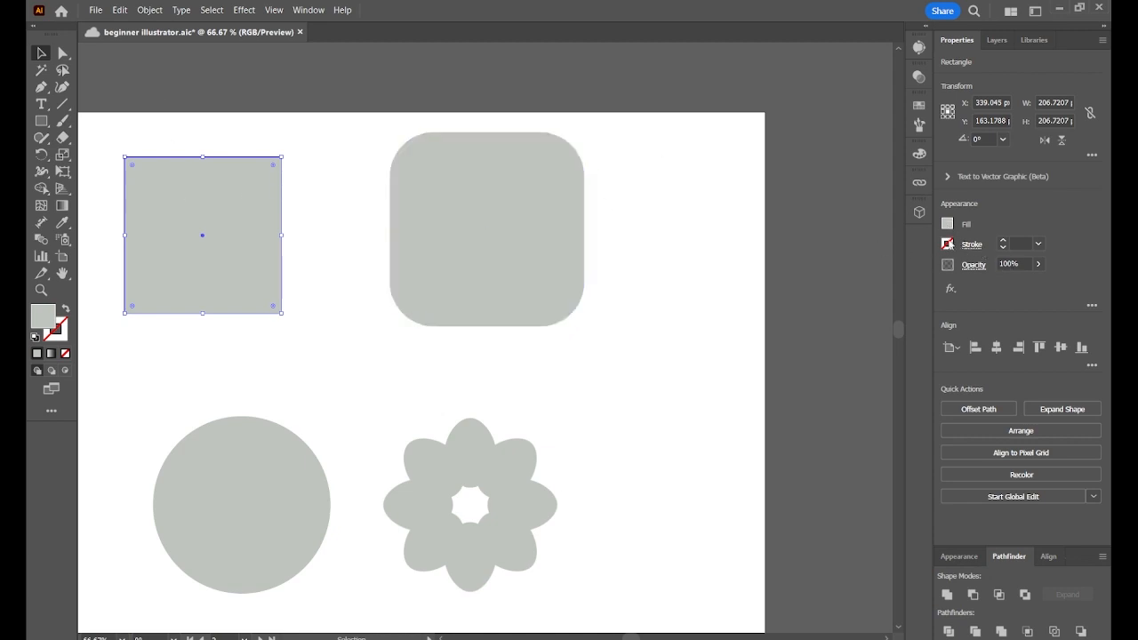
click(1039, 264)
mouse_move(1035, 282)
mouse_down()
mouse_move(984, 284)
mouse_move(1045, 285)
mouse_up()
click(1031, 212)
Draw a text area beside the rounded square with the Type tool.
click(41, 104)
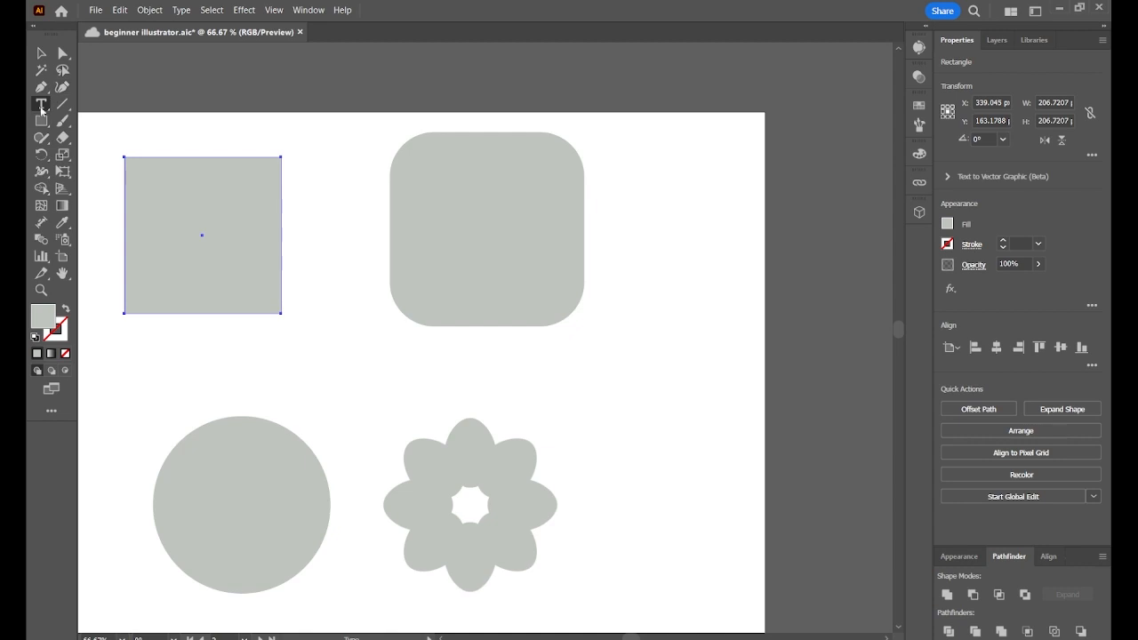
drag(634, 161, 774, 364)
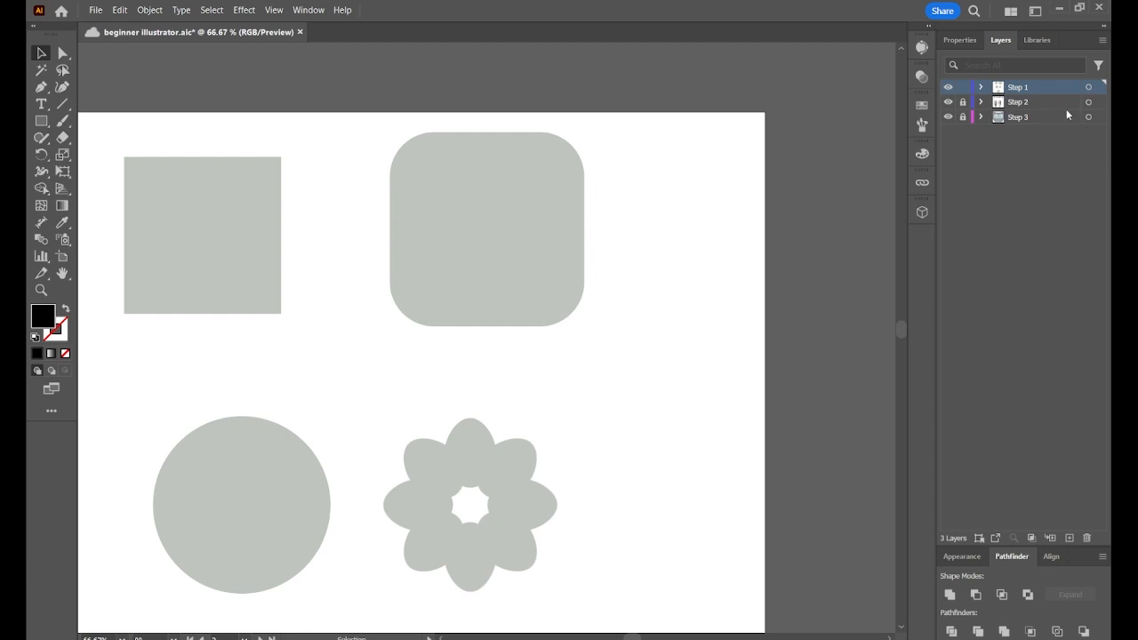
Expand the Step 1 layer and select the plain square, then the rounded square, to match each with its layer entry.
click(981, 87)
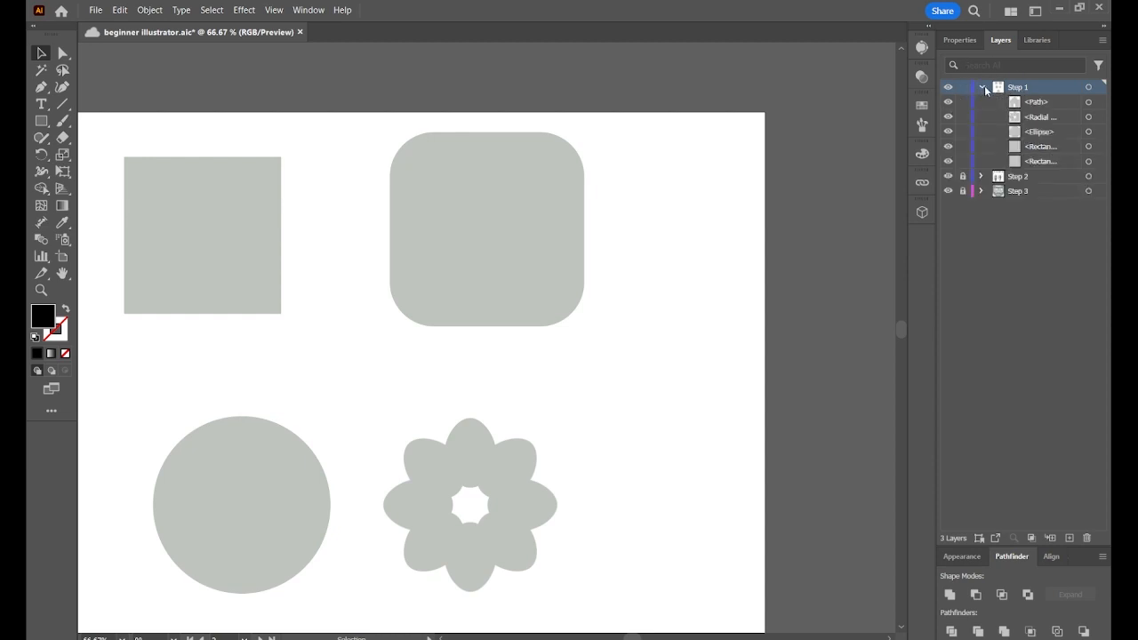
click(175, 236)
click(490, 213)
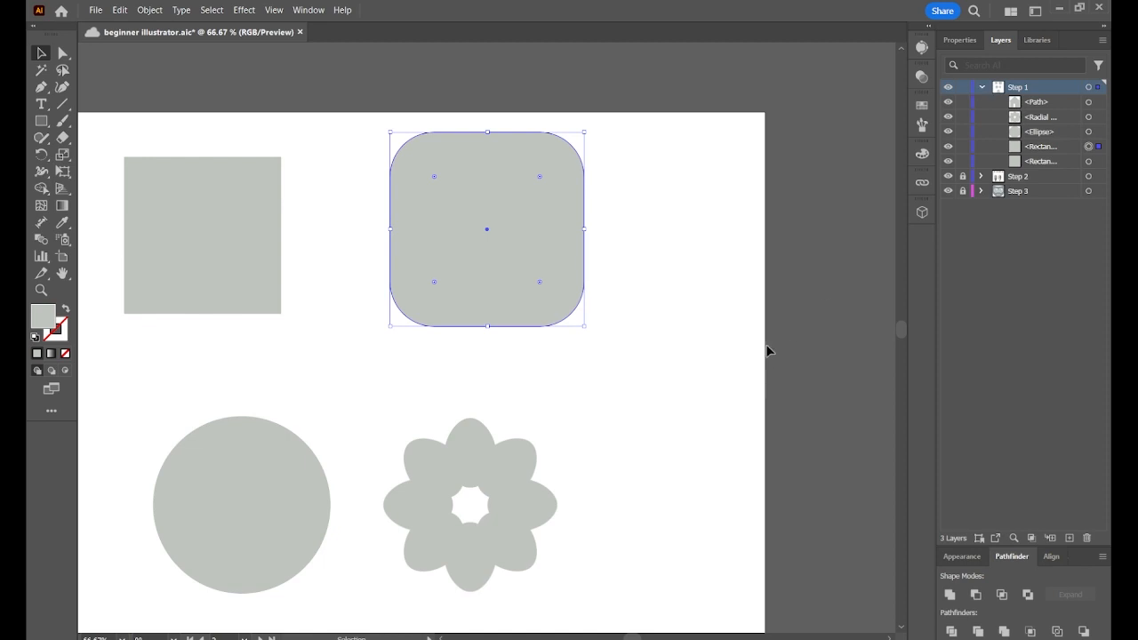
Pan across from the simple shapes to the artboard with the two large ice cream cones.
key(h)
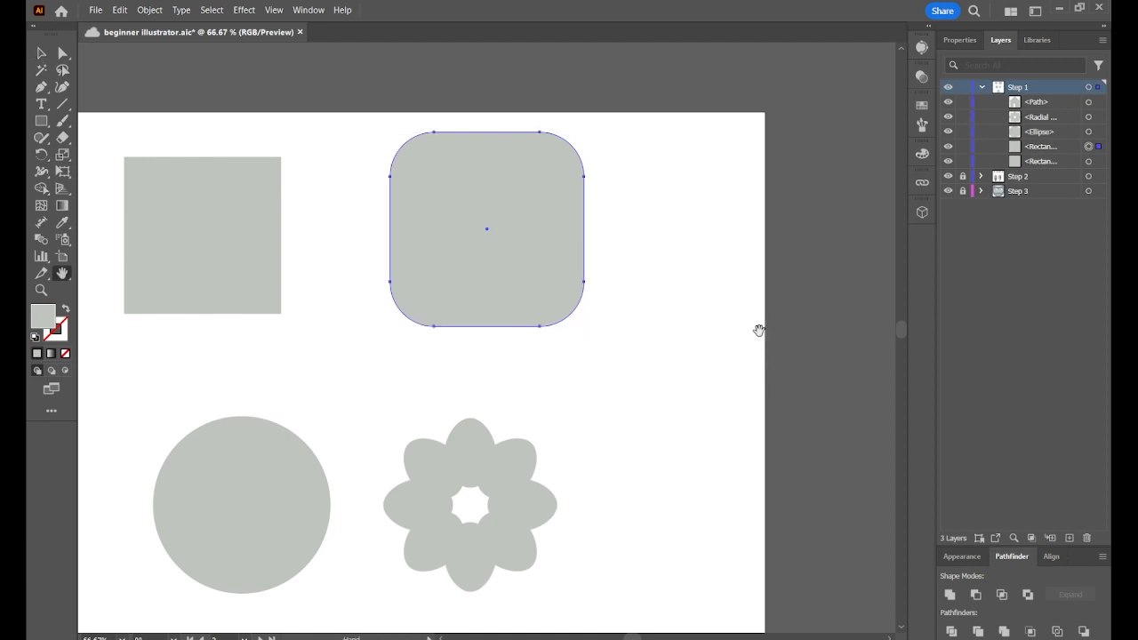
drag(759, 328, 241, 305)
drag(890, 293, 589, 55)
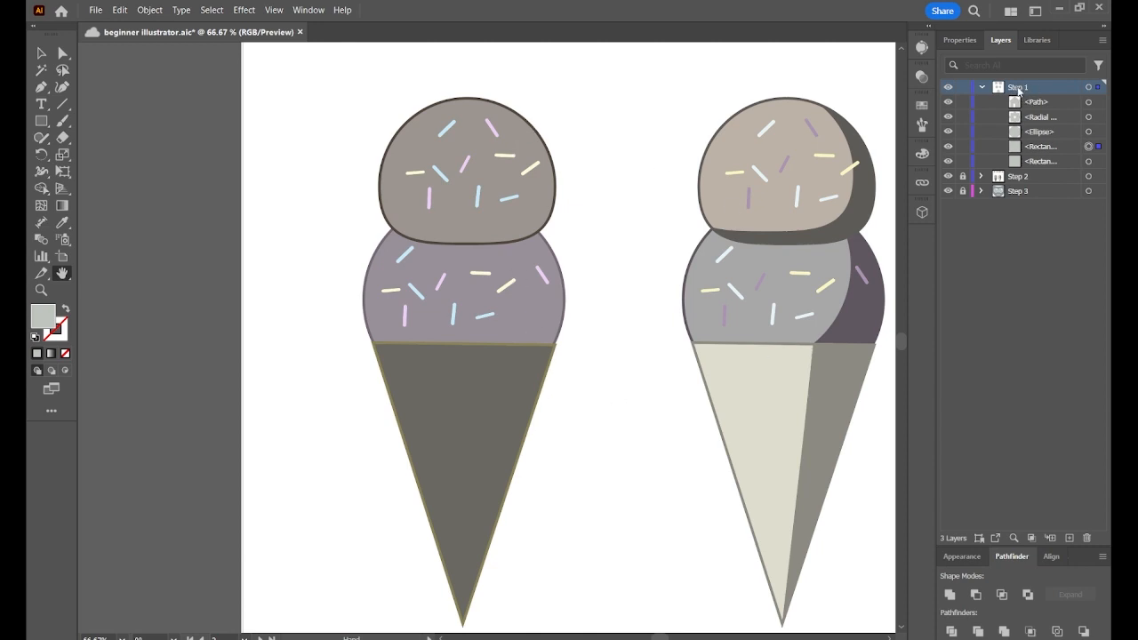
Collapse the Step 1 layer and open its name for editing, leaving the name as it is.
click(982, 87)
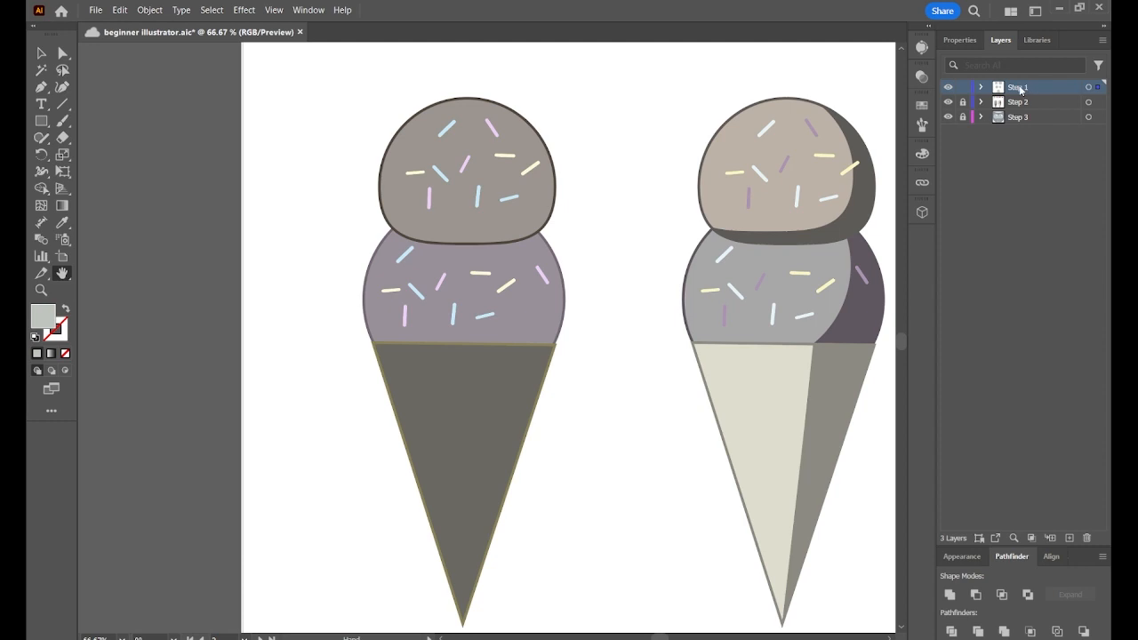
double_click(1019, 88)
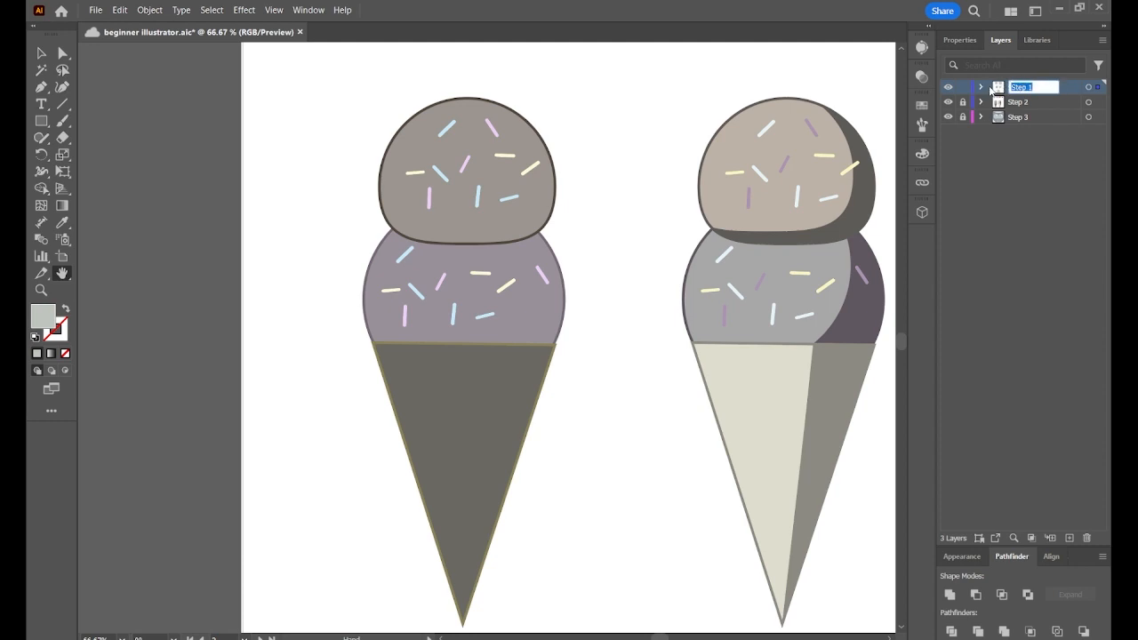
click(1039, 149)
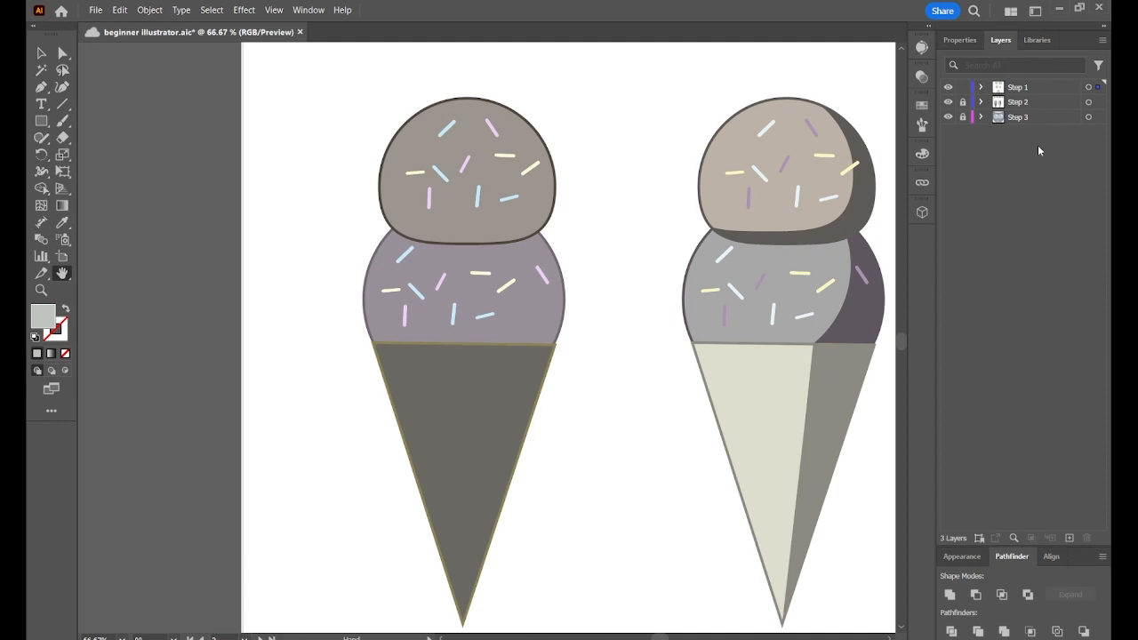
Add a new layer above Step 1 and save the document.
click(1070, 540)
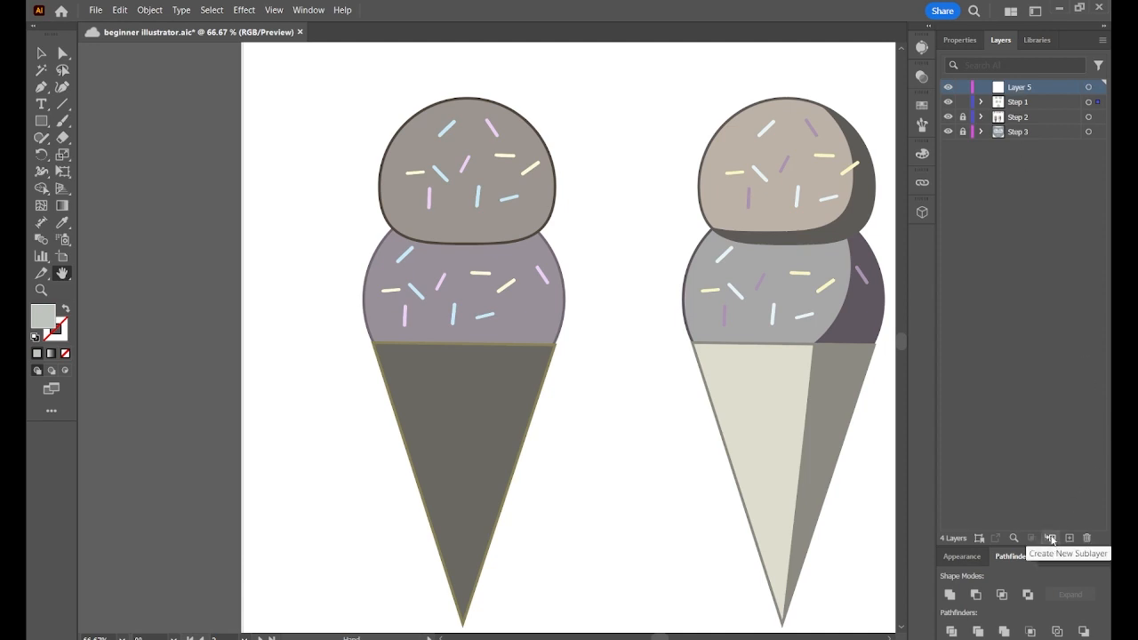
key(ctrl+s)
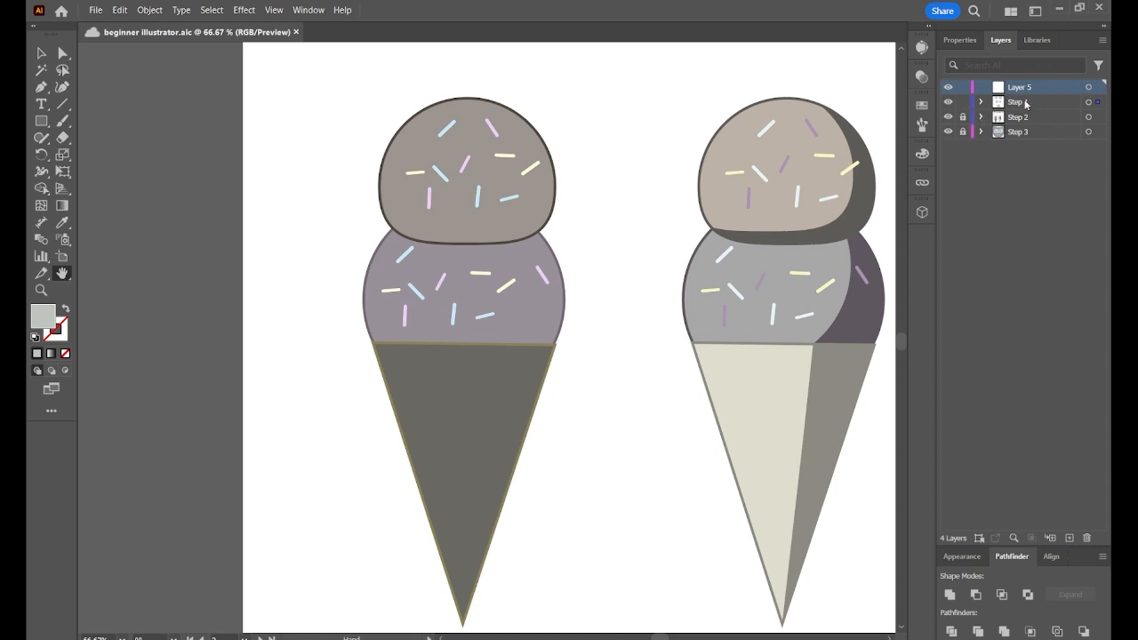
Hide the Step 2 layer's ice cream artwork on its artboard, and show it again.
click(1097, 103)
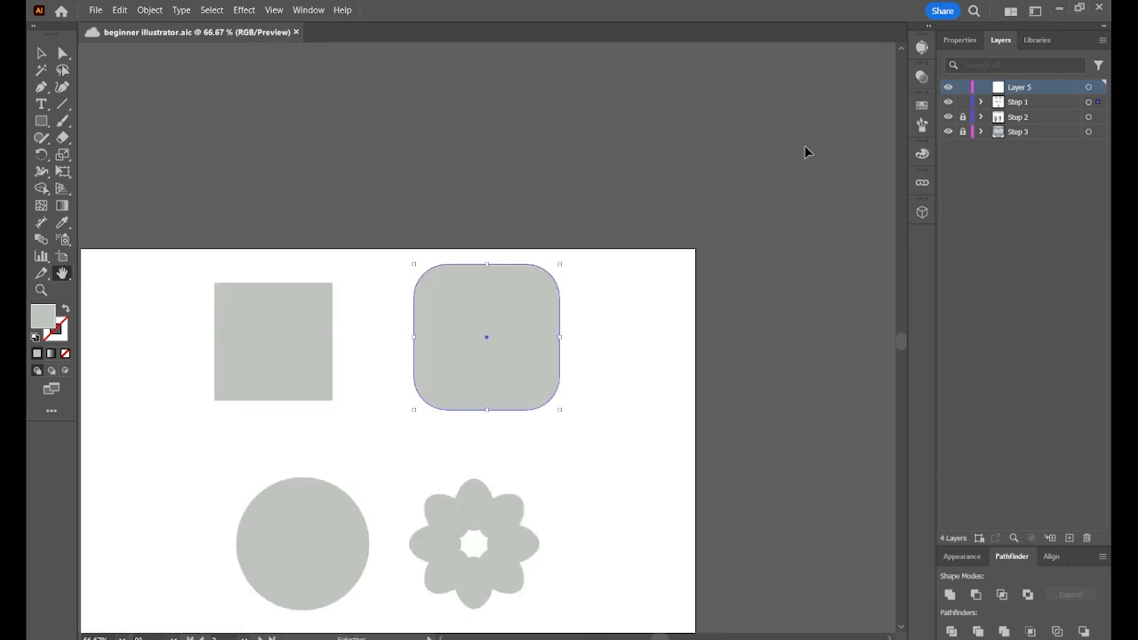
key(ctrl+minus)
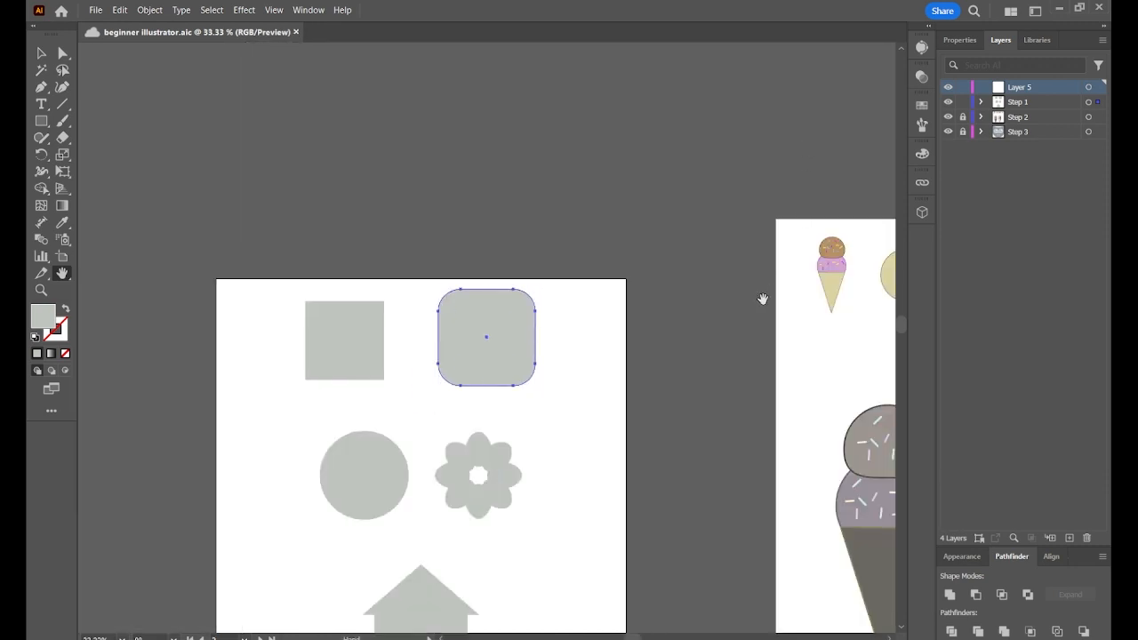
drag(759, 297, 320, 201)
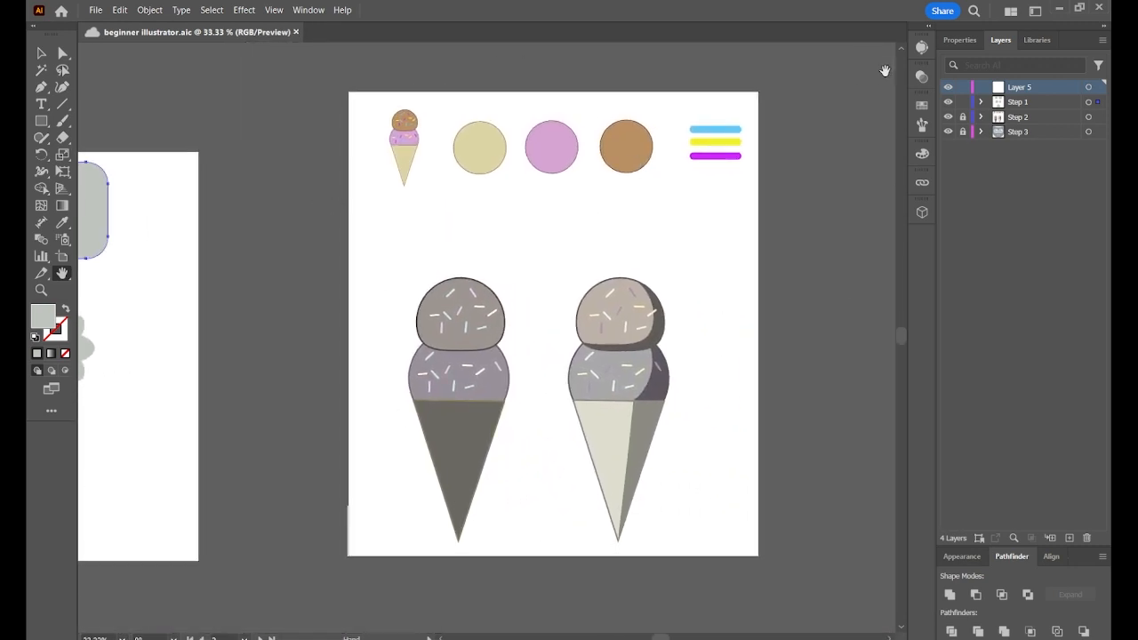
click(948, 117)
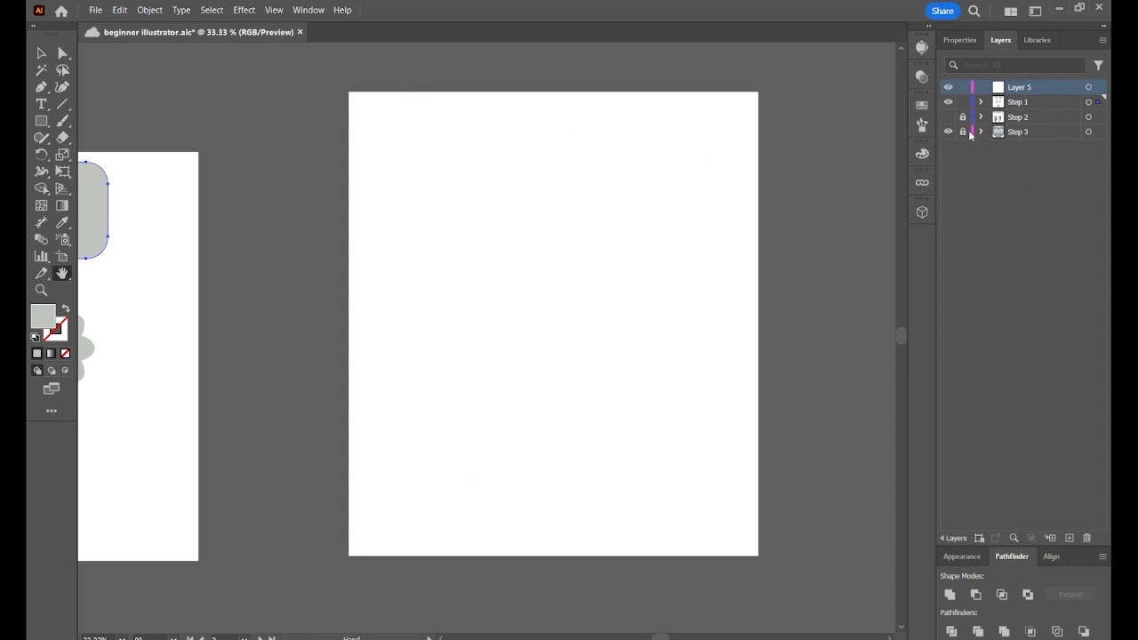
click(948, 116)
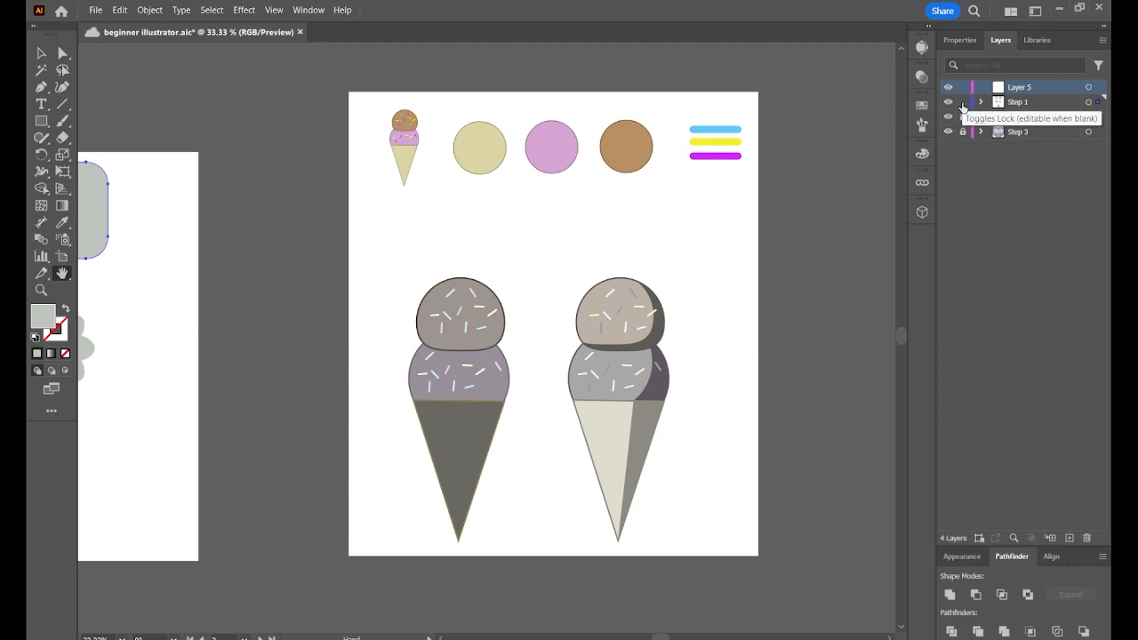
Lock the Step 1 layer, keeping Step 2 locked, and return to the artboard with the simple shapes.
click(962, 101)
click(962, 117)
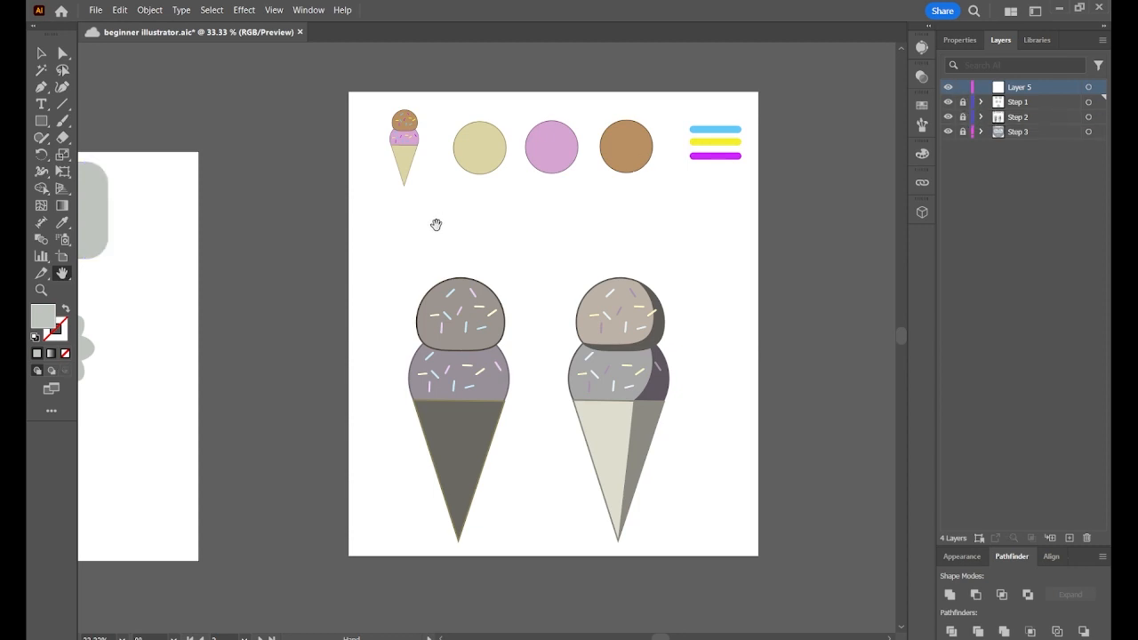
drag(284, 251, 753, 259)
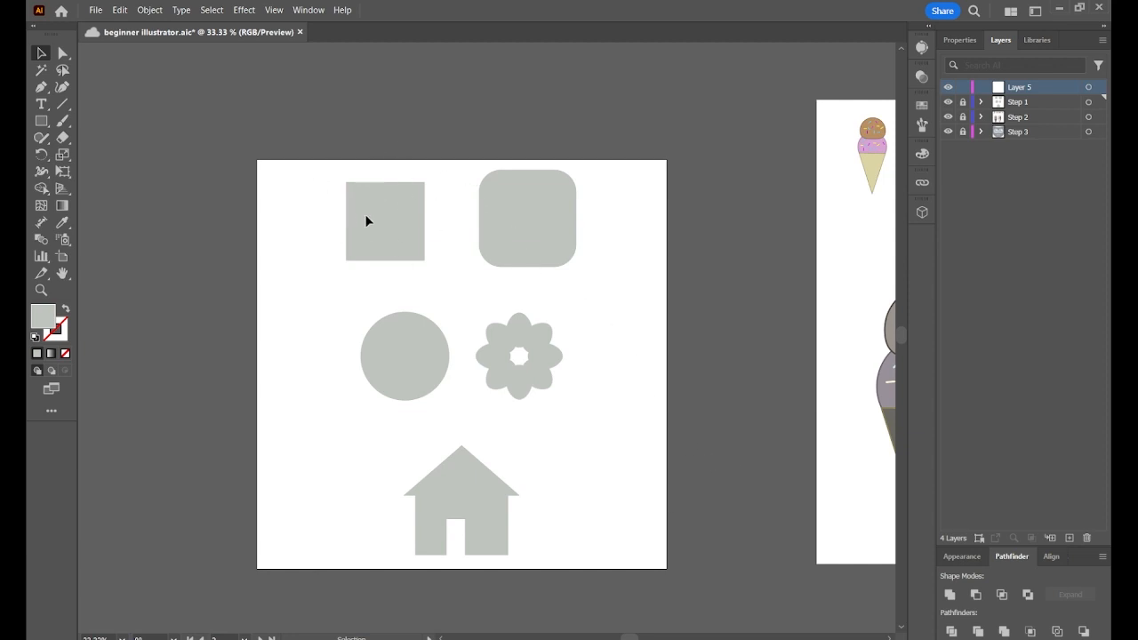
click(963, 102)
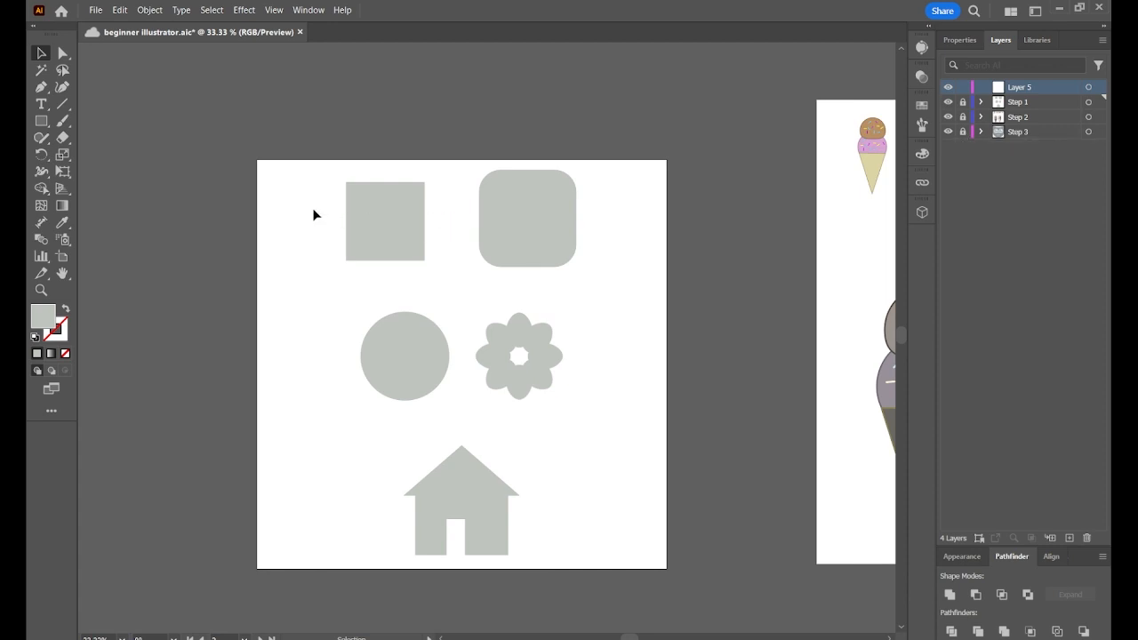
Review the group of shape tools and switch among the Rectangle, Pen and Selection tools.
key(ctrl+plus)
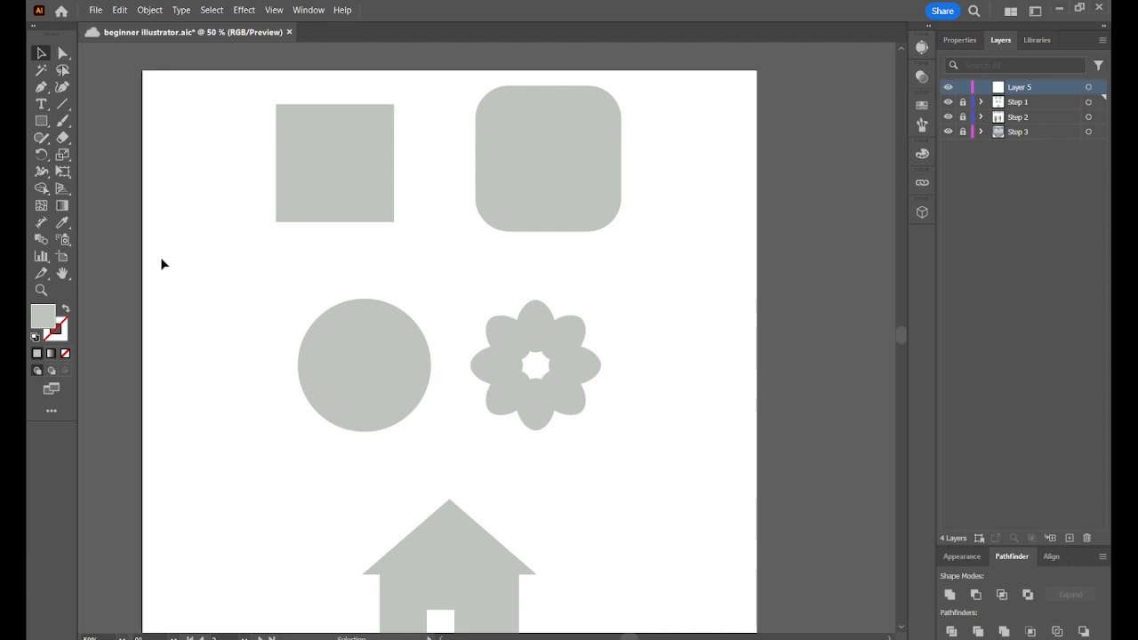
key(h)
drag(338, 182, 414, 242)
key(v)
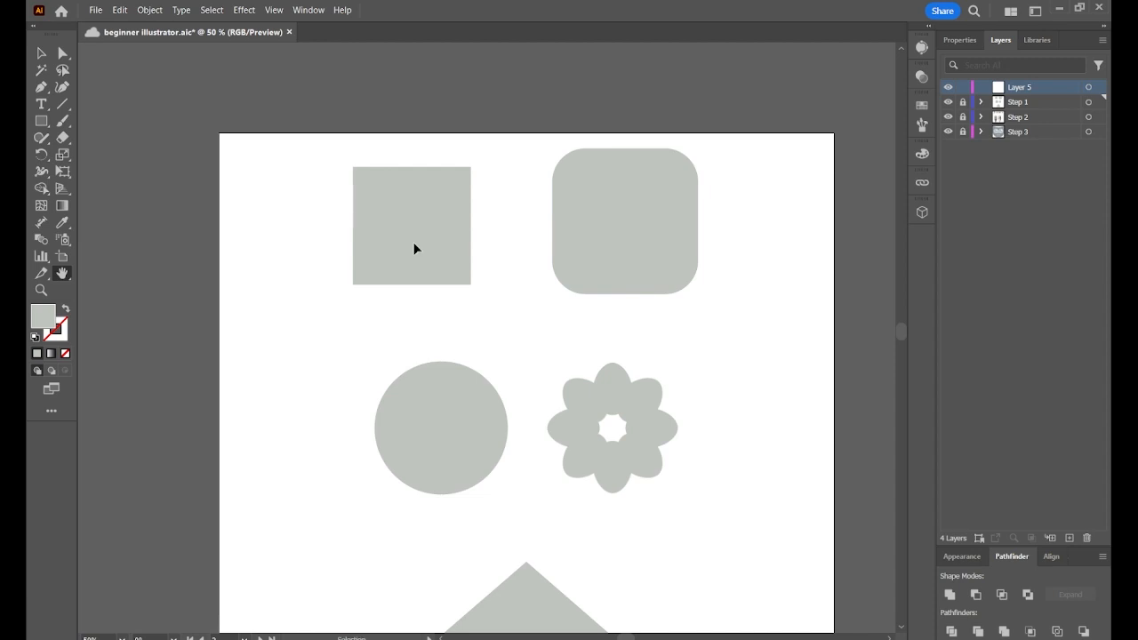
key(ctrl+equal)
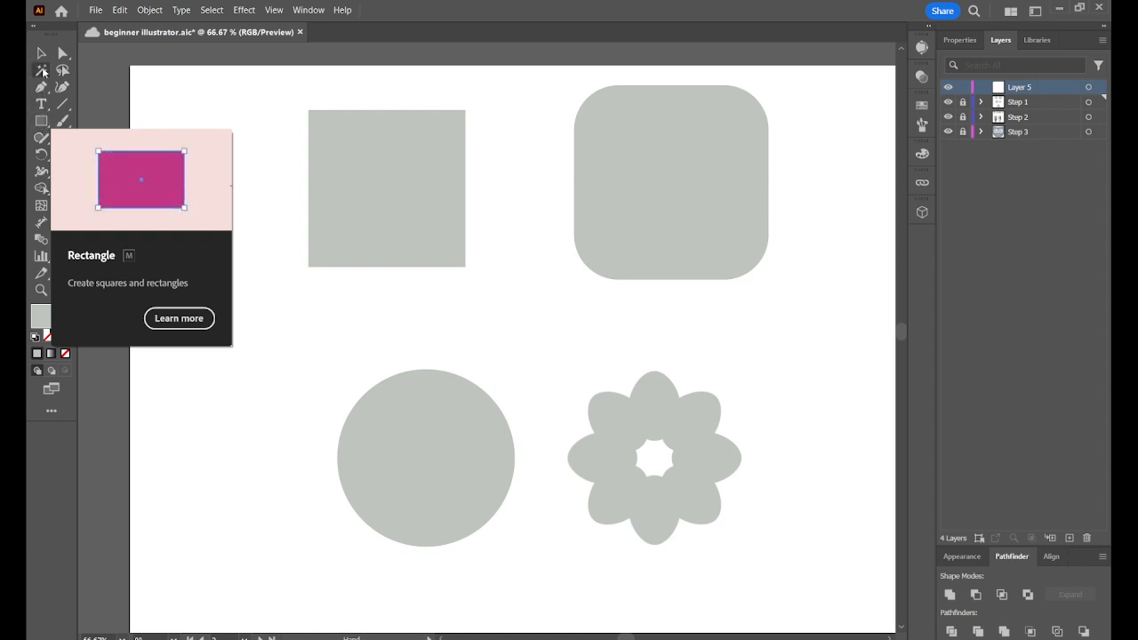
click(43, 127)
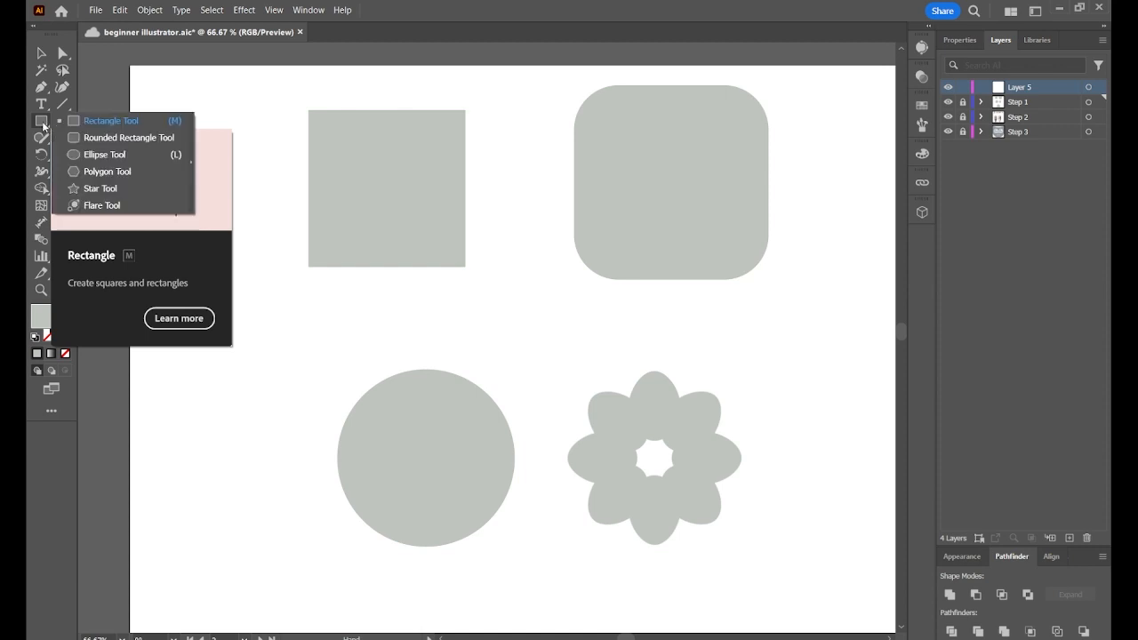
click(96, 123)
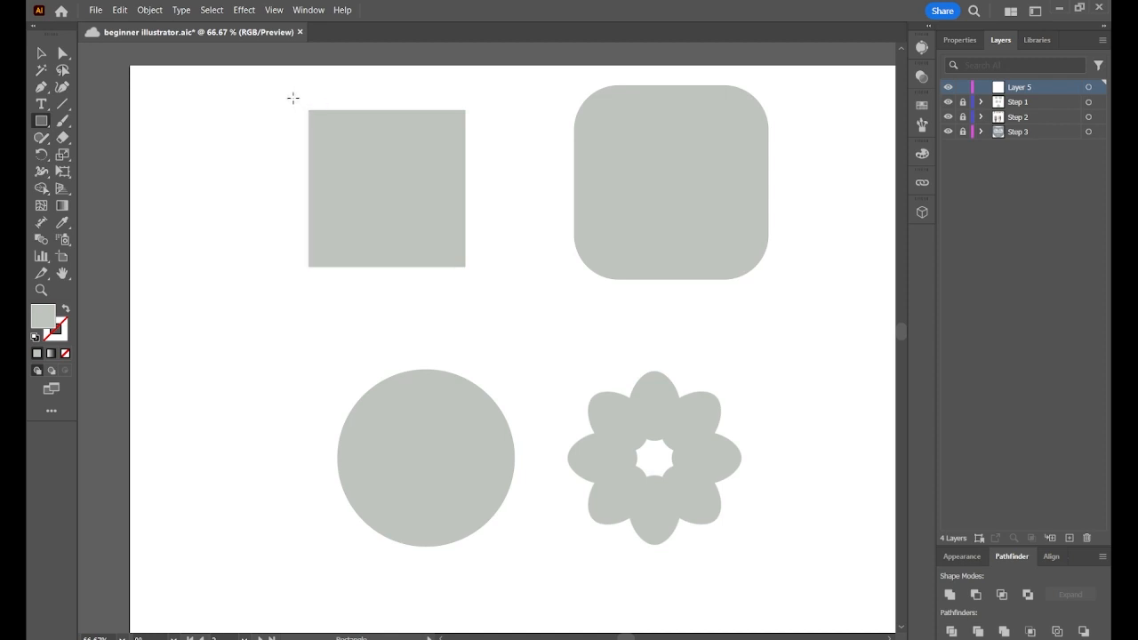
click(40, 87)
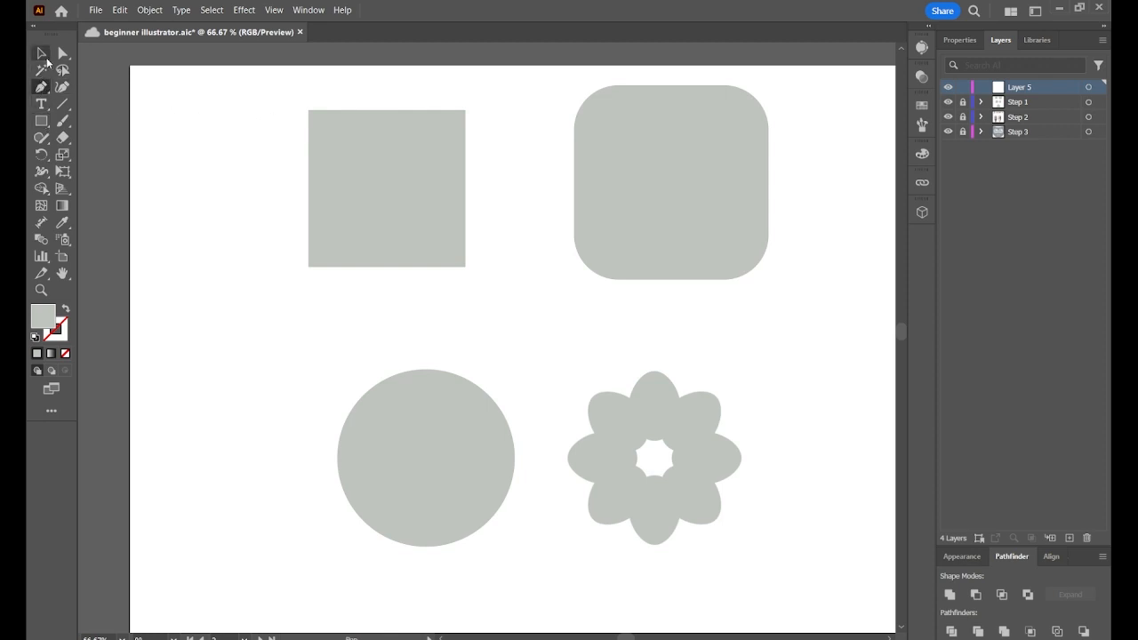
click(42, 53)
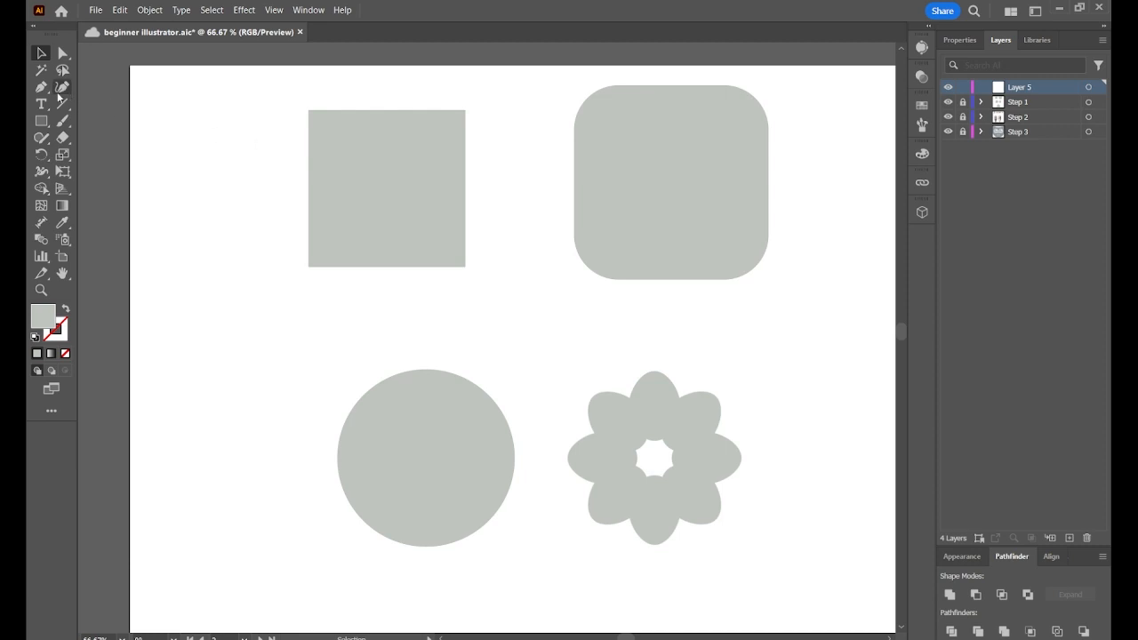
Save the document and draw a rectangle about 207 px square over the plain square, from corner to opposite corner.
click(41, 122)
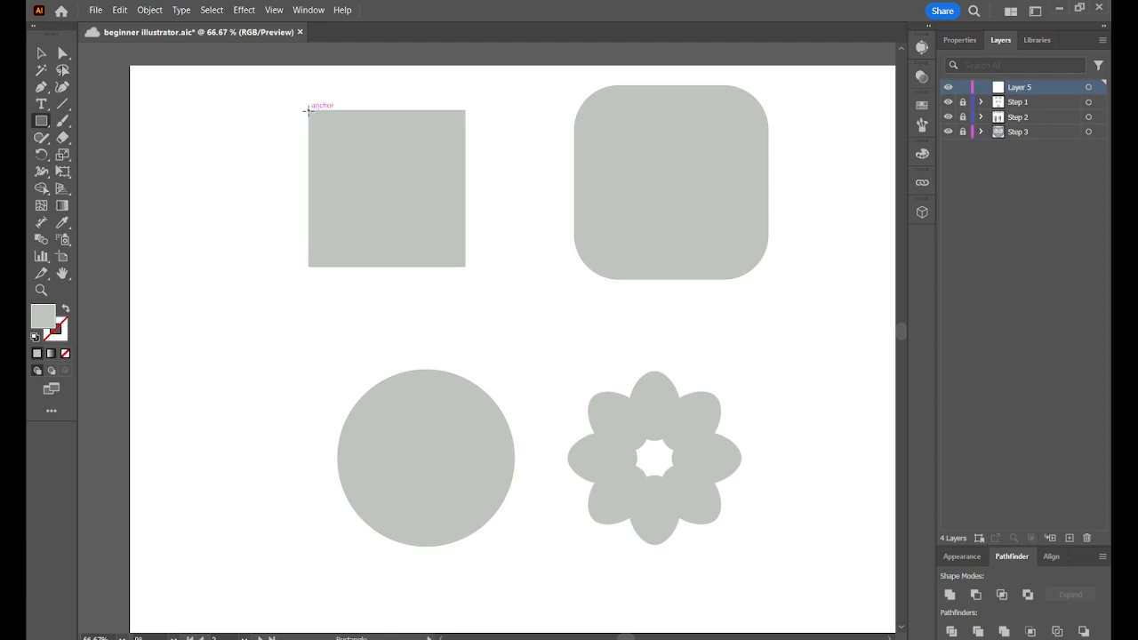
key(ctrl+s)
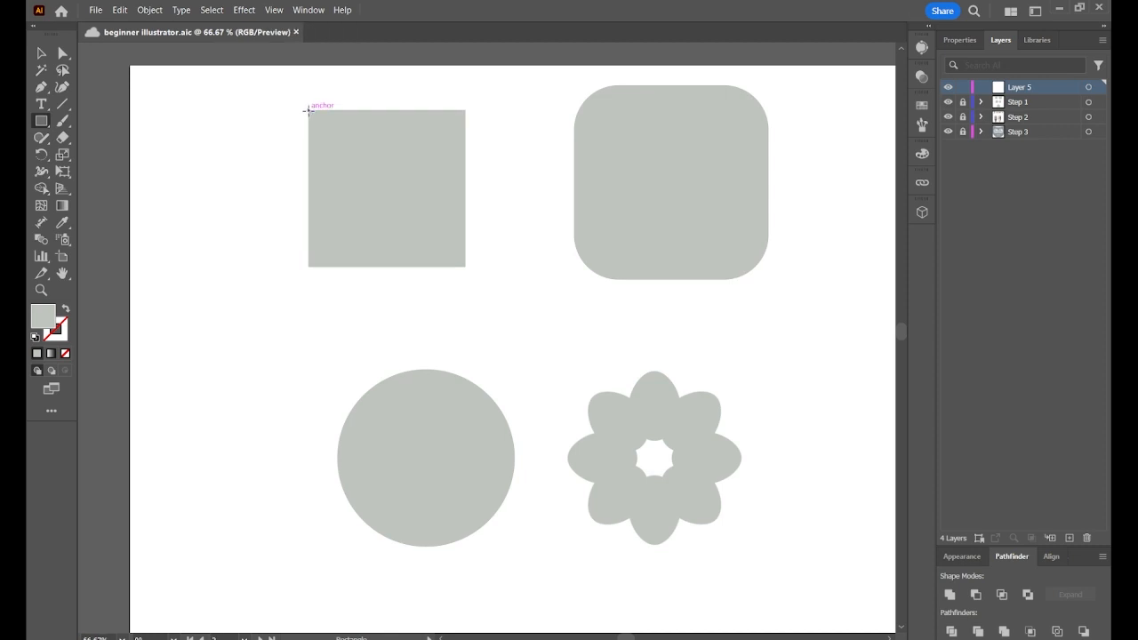
drag(308, 111, 465, 266)
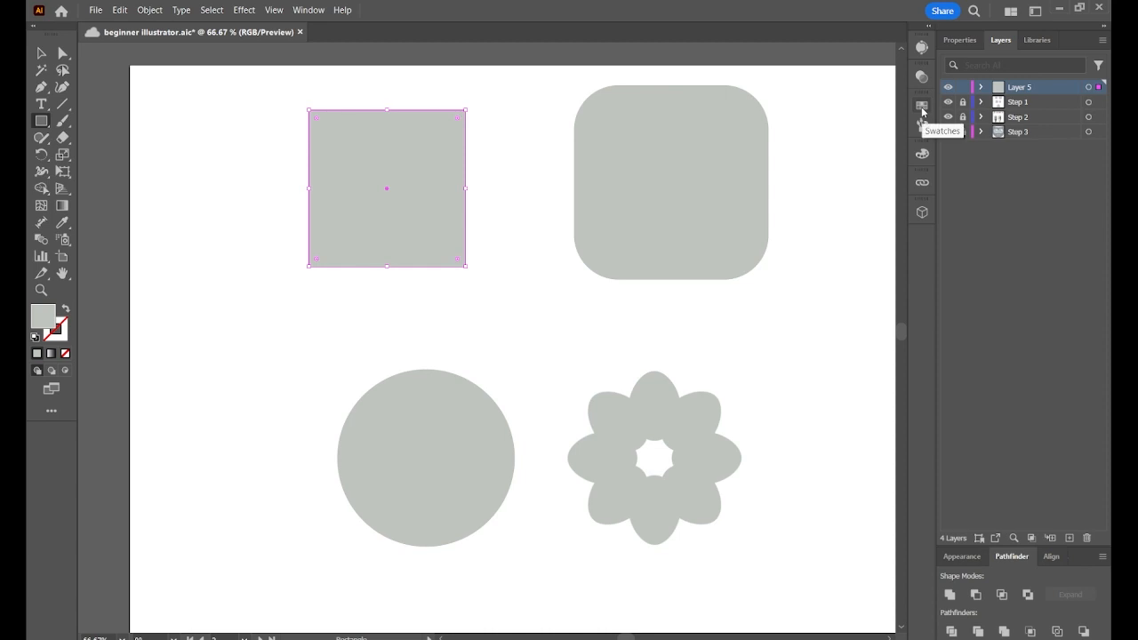
Fill the new square on Layer 5 with the light teal swatch.
click(959, 40)
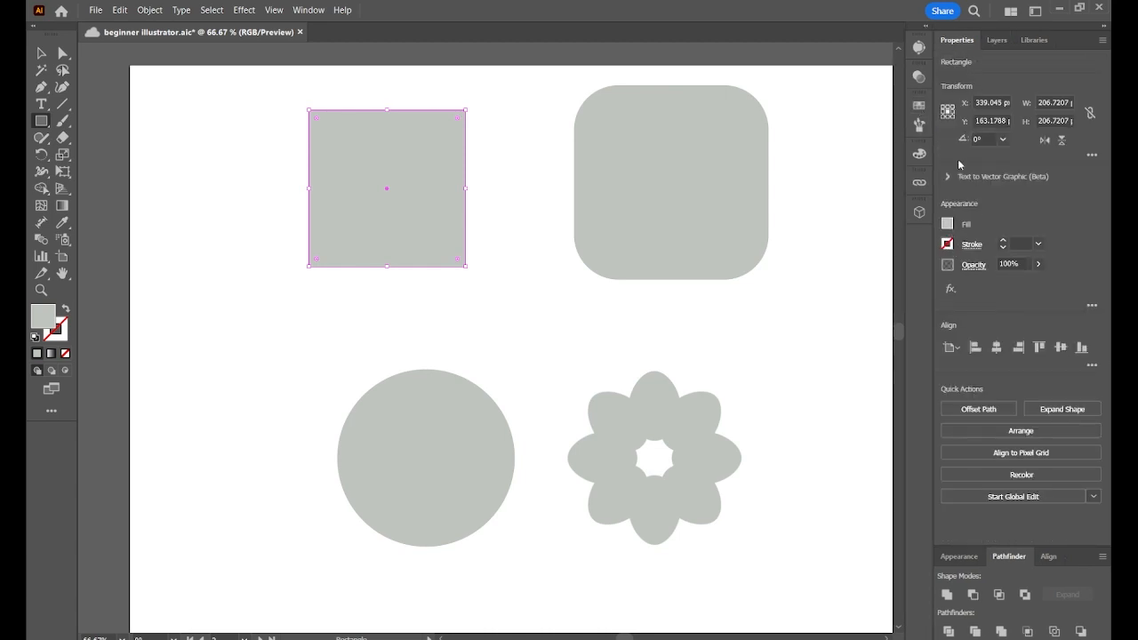
click(948, 226)
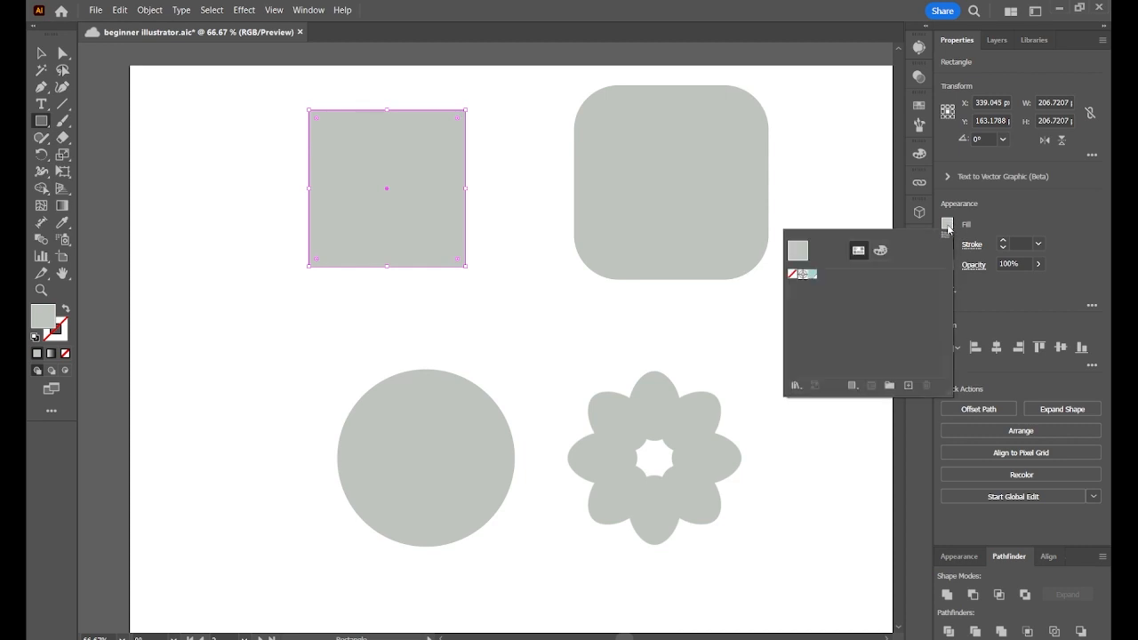
click(811, 274)
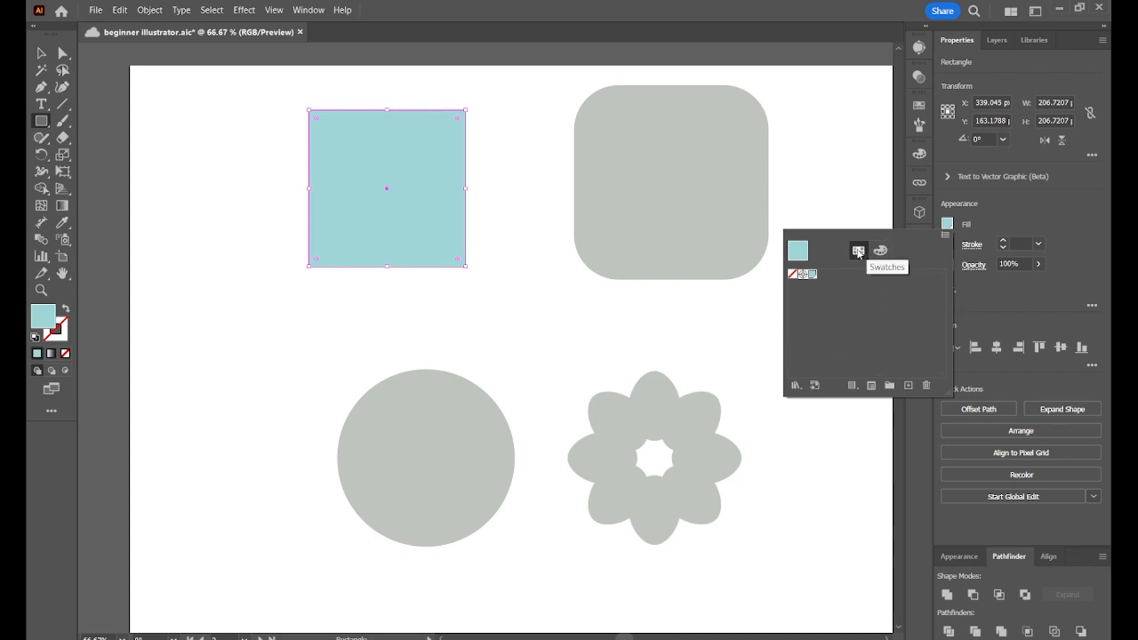
Switch the square's fill colour mixer to the HSB colour model.
click(881, 252)
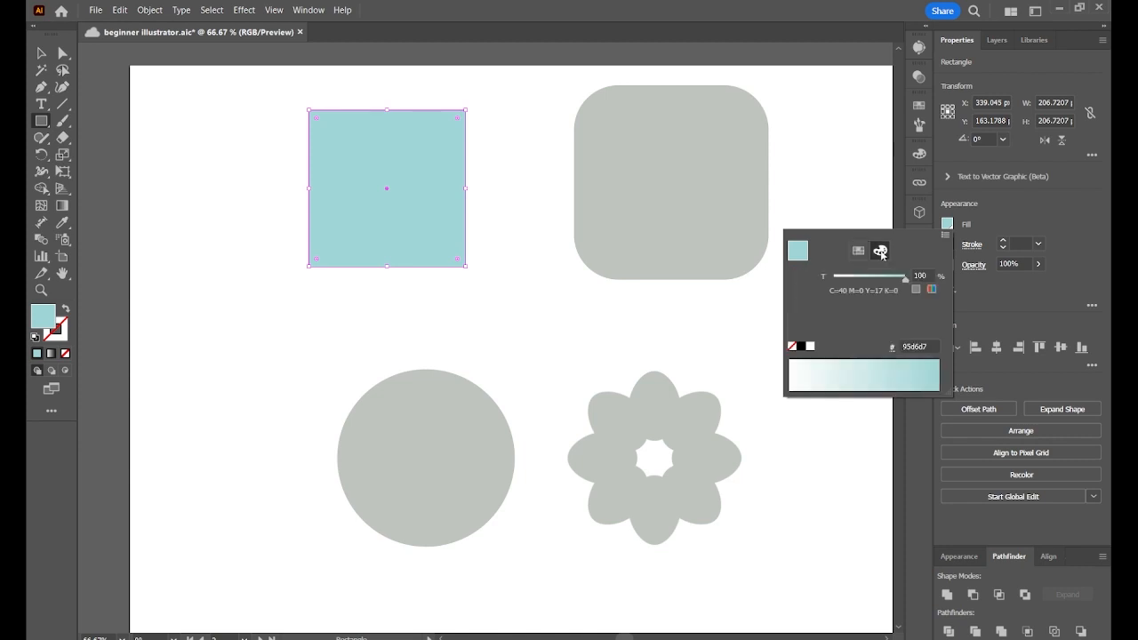
click(947, 234)
click(1001, 265)
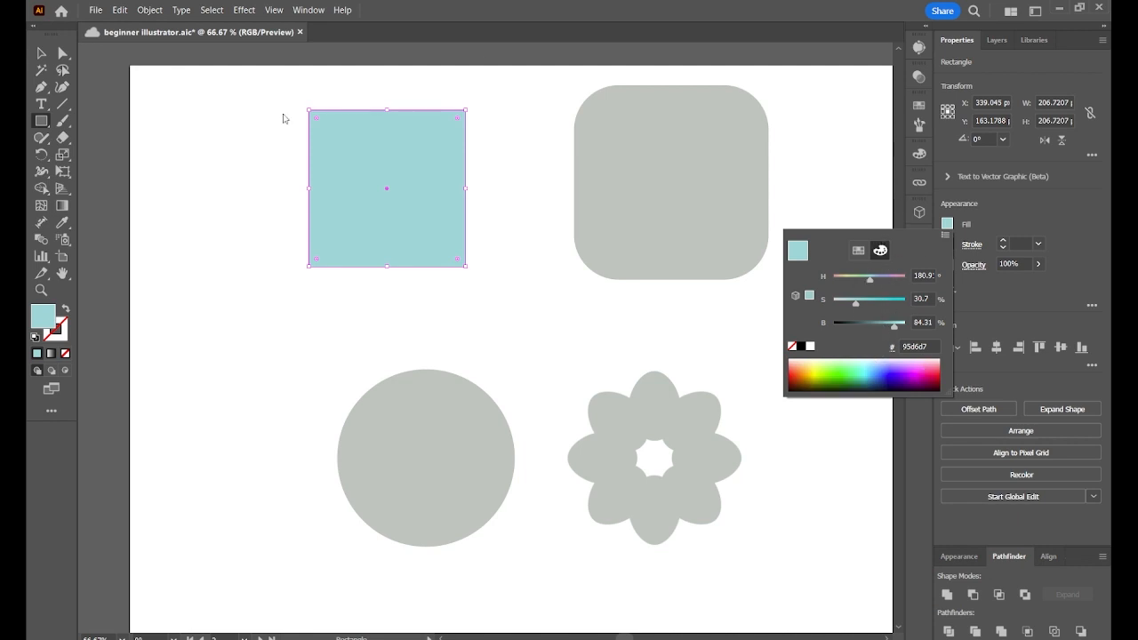
Compare the swatches view with the HSB colour mixer for the square's fill, ending on the swatches.
click(858, 250)
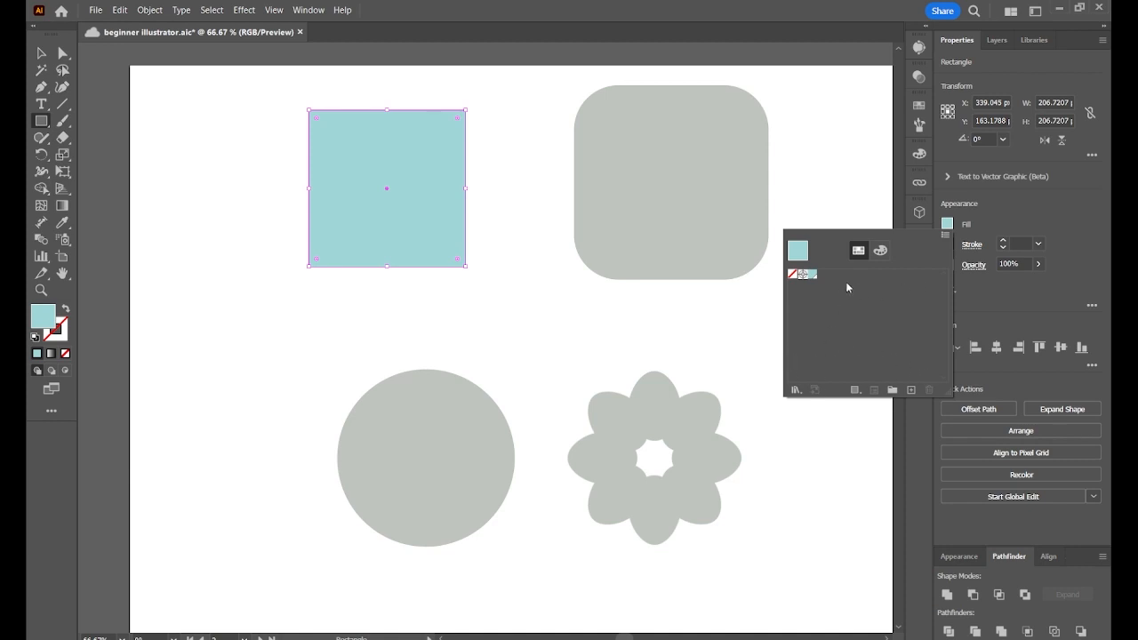
click(881, 252)
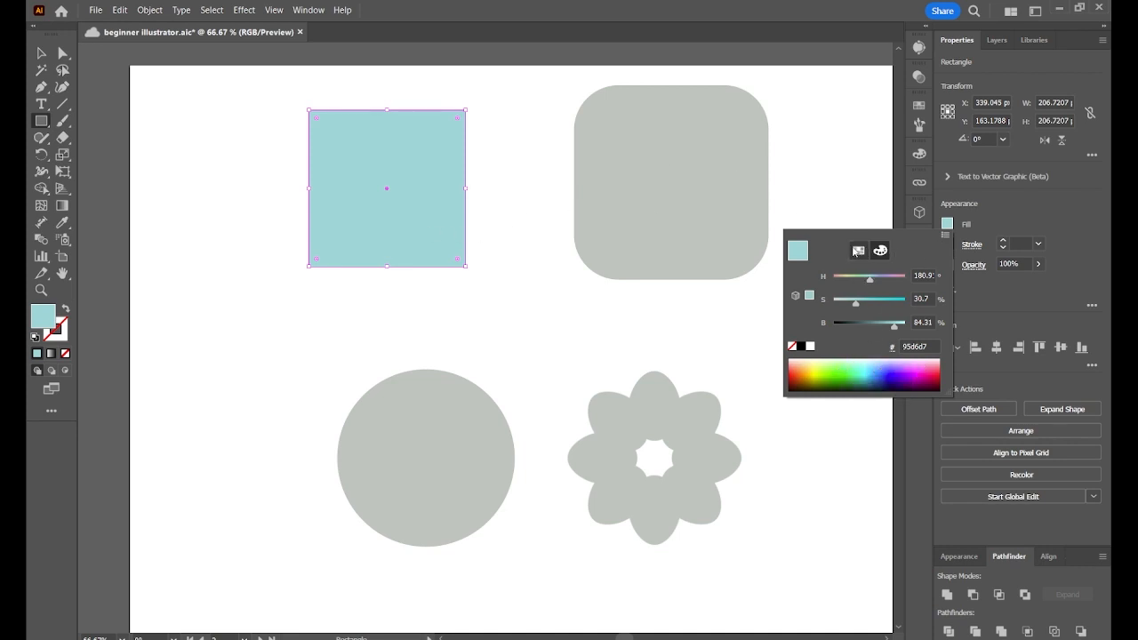
click(856, 250)
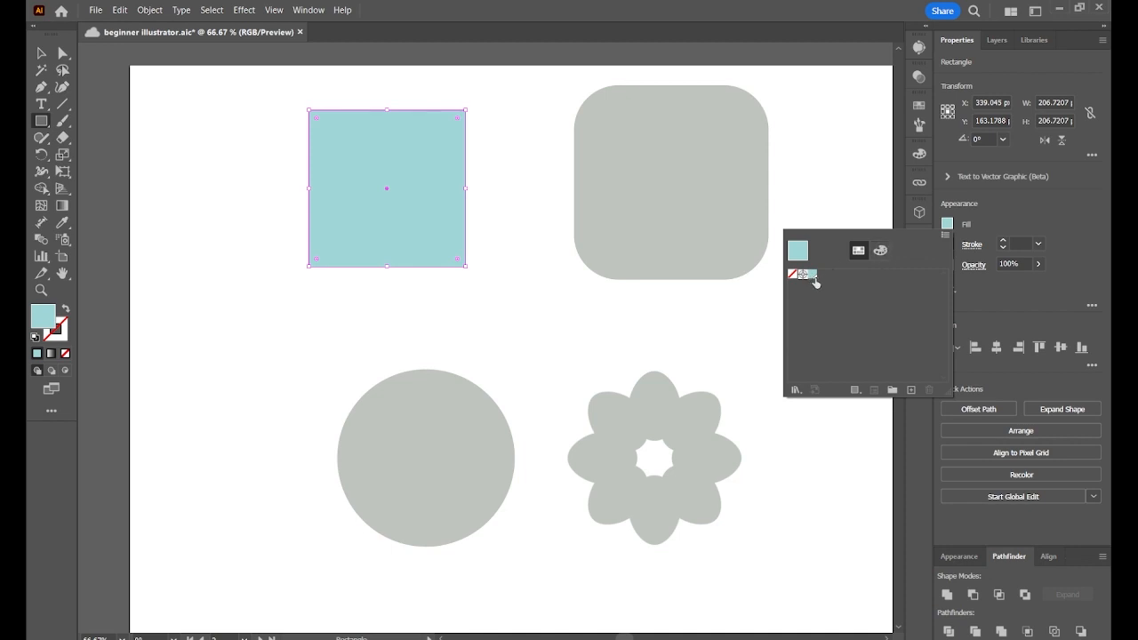
Select the teal square's upper-left and upper-right anchor points one at a time with the Direct Selection tool.
click(880, 252)
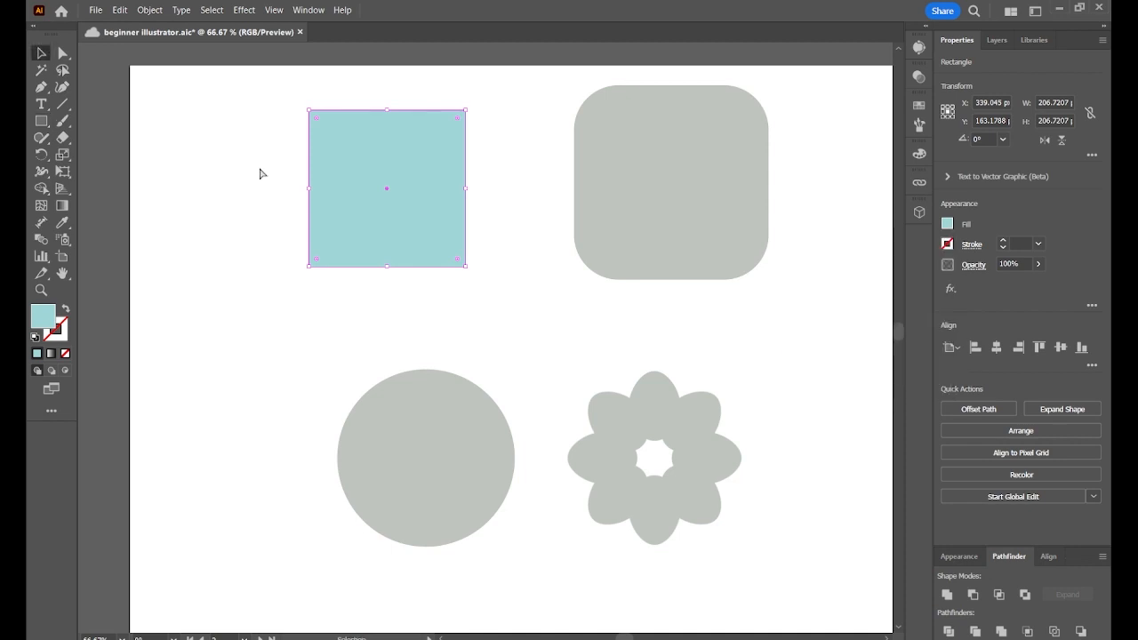
key(a)
key(ctrl+equal)
key(ctrl+equal)
key(v)
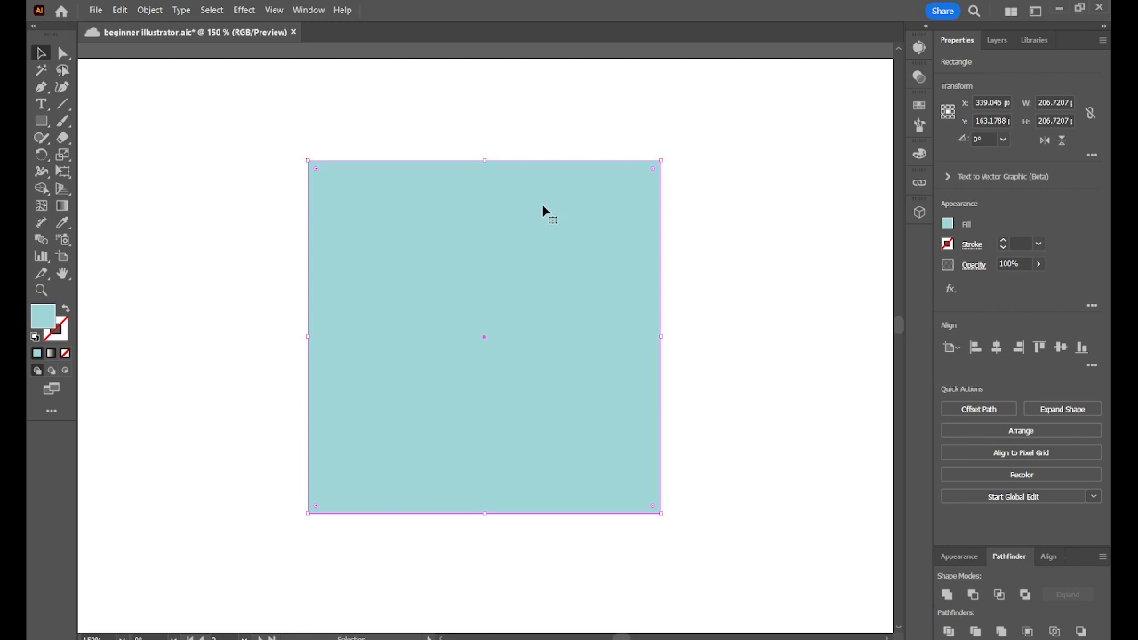
click(64, 55)
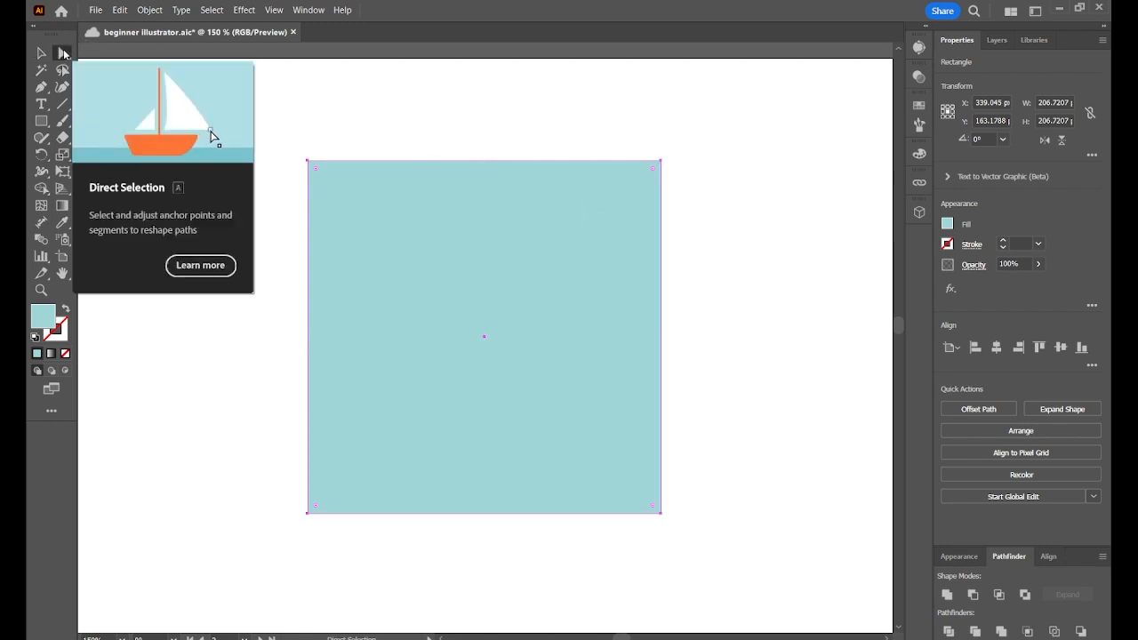
click(307, 163)
click(307, 161)
key(ctrl+equal)
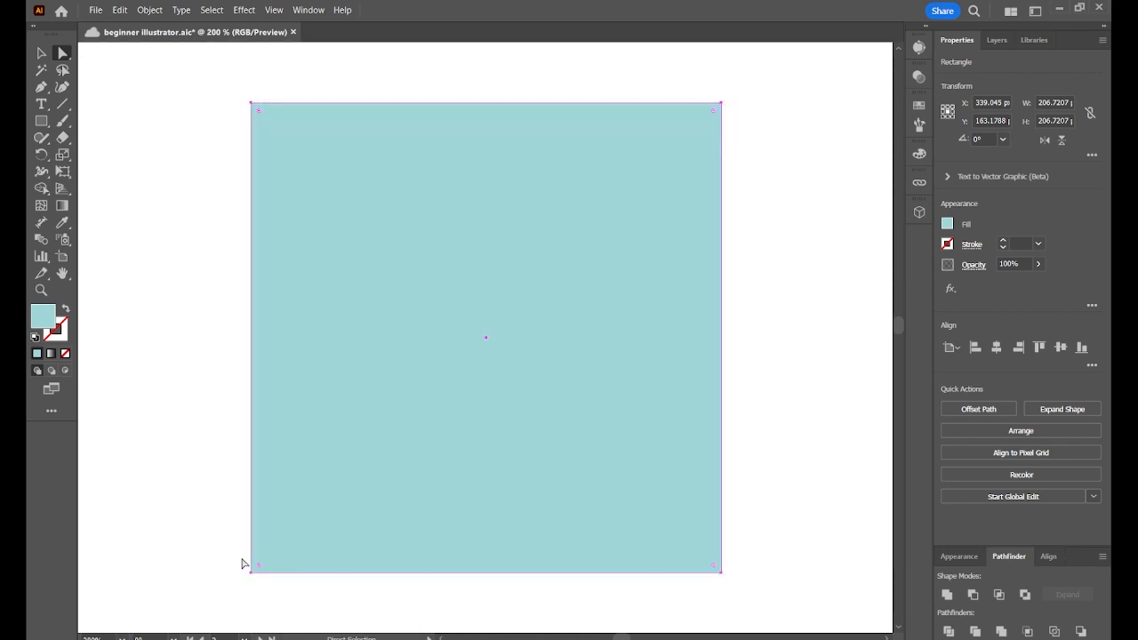
click(252, 104)
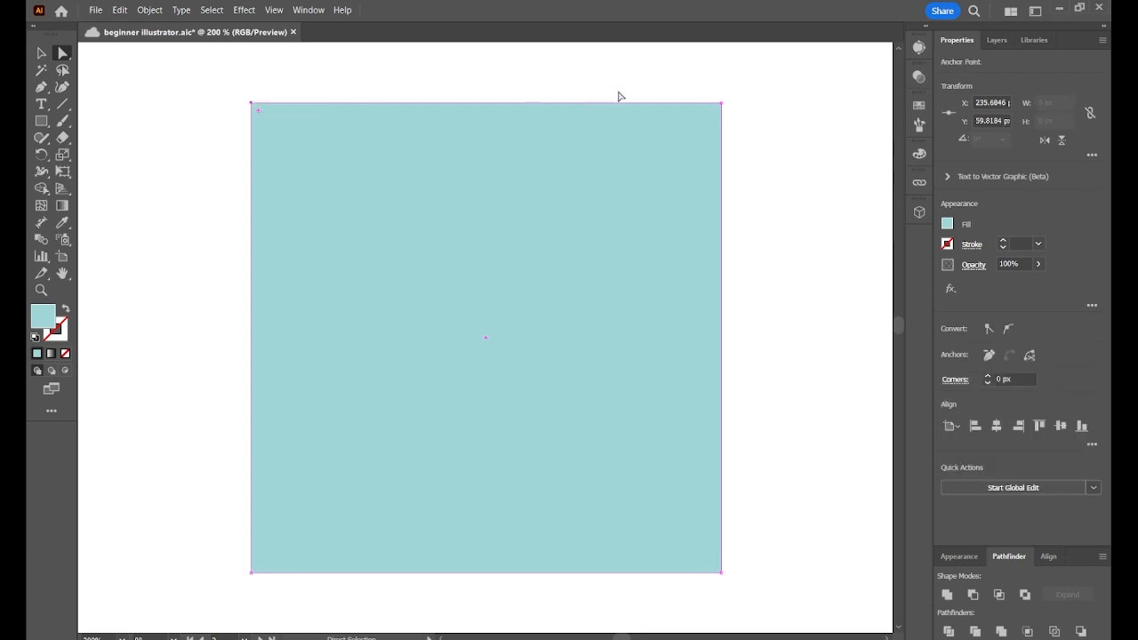
click(720, 104)
click(251, 104)
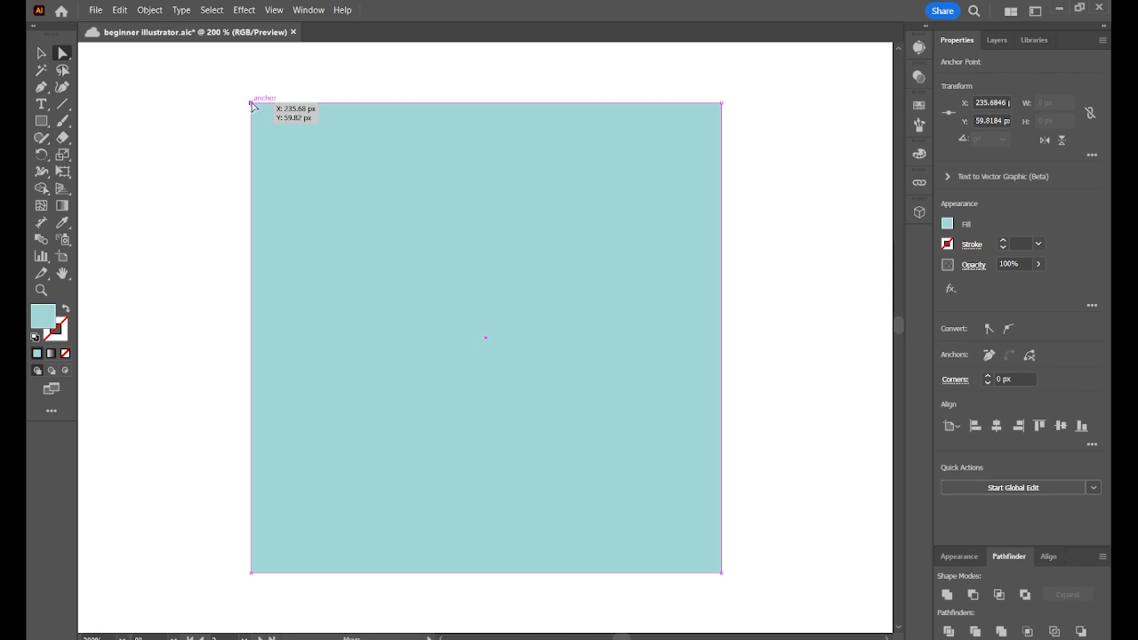
Try moving the square's upper-left anchor point inward to about X 301, Y 88 px and put it back on the original corner.
drag(252, 104, 400, 167)
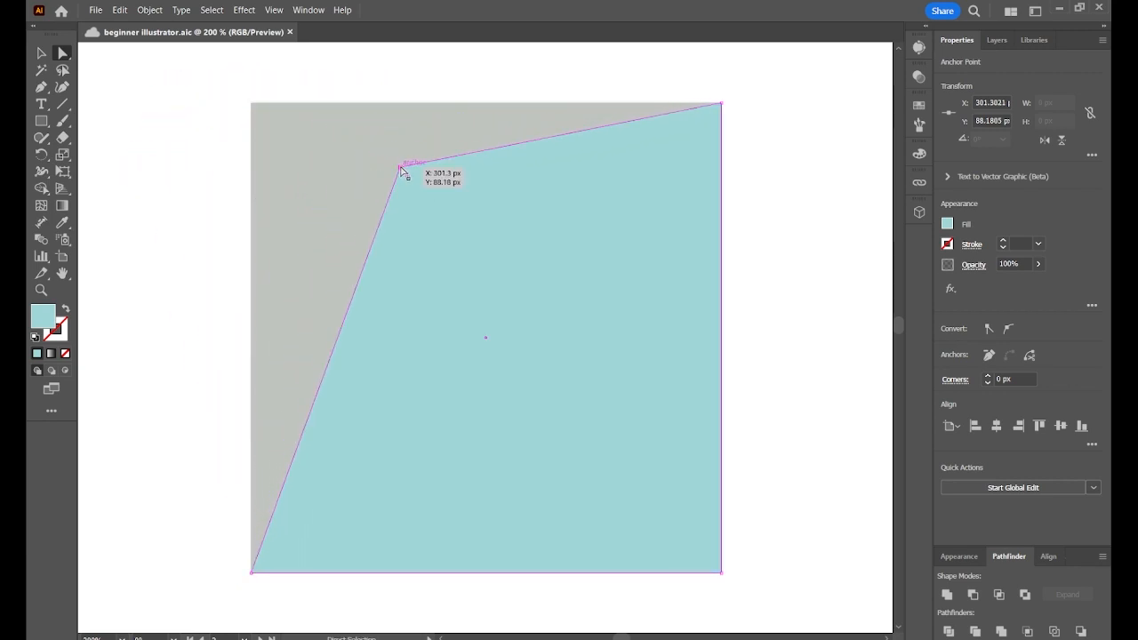
drag(400, 167, 292, 138)
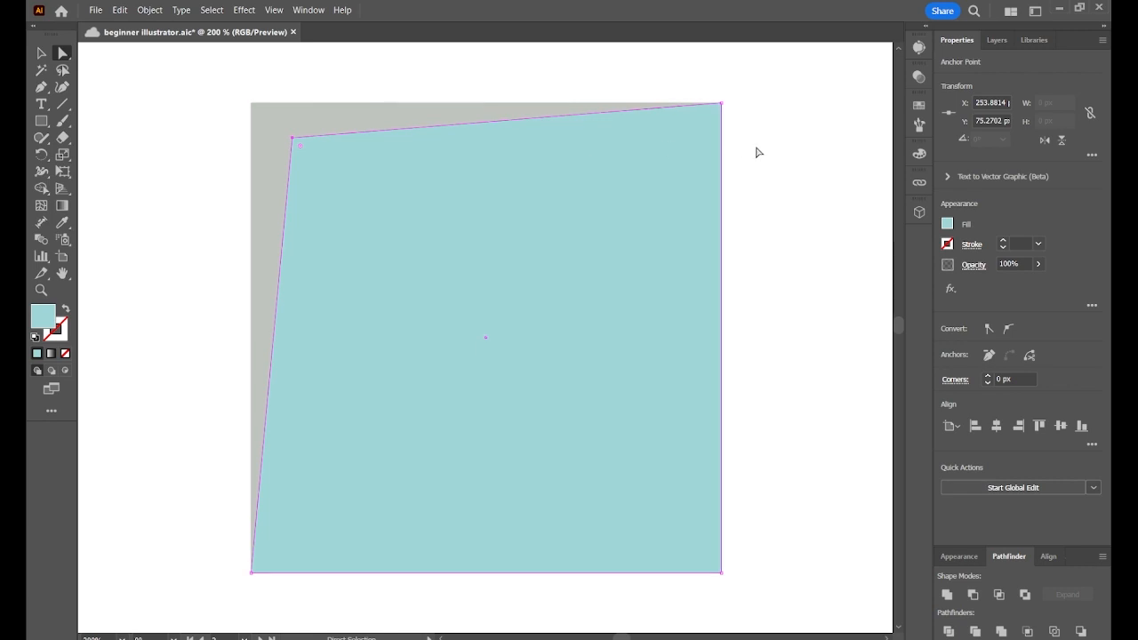
click(722, 104)
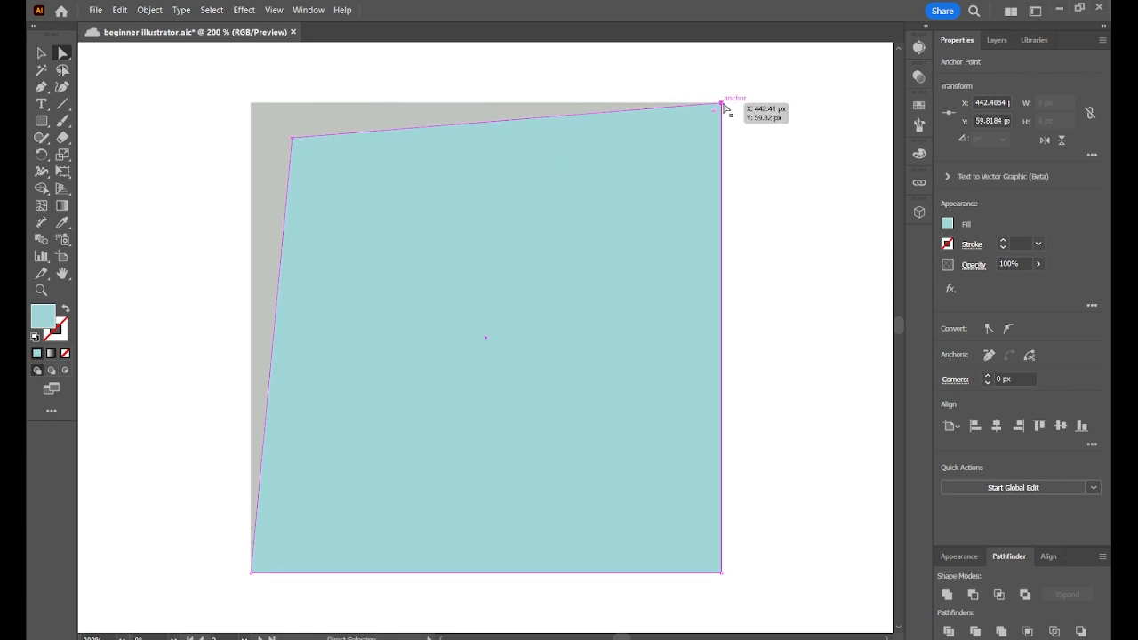
mouse_move(722, 104)
mouse_down()
mouse_move(758, 258)
mouse_move(689, 100)
mouse_move(641, 108)
mouse_move(720, 105)
mouse_move(682, 323)
mouse_move(721, 104)
mouse_up()
click(526, 116)
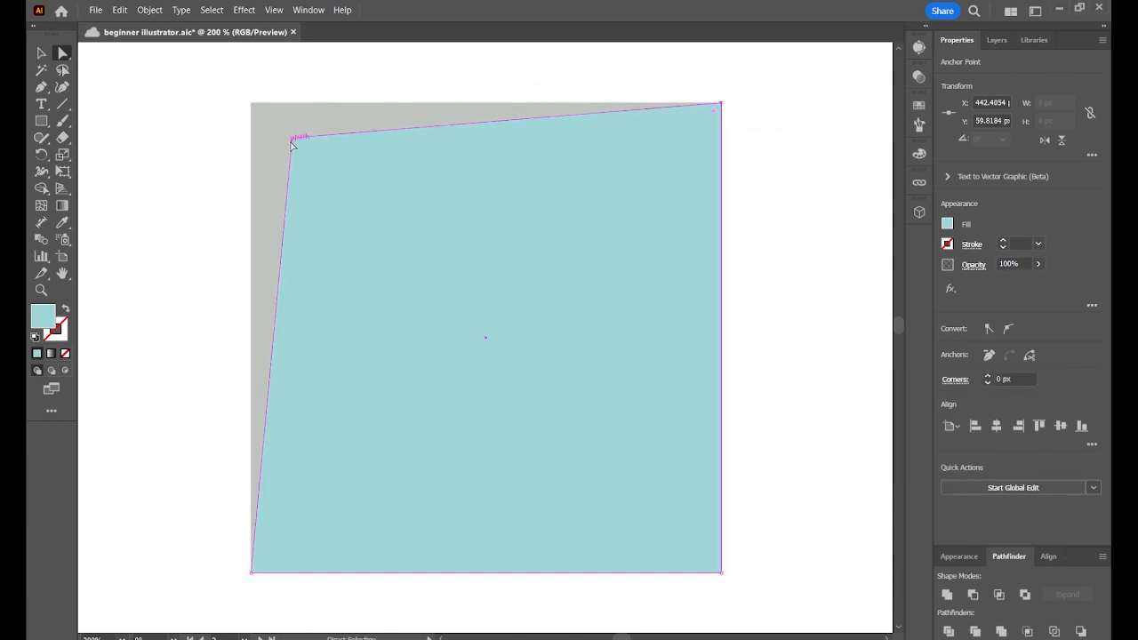
drag(291, 141, 251, 104)
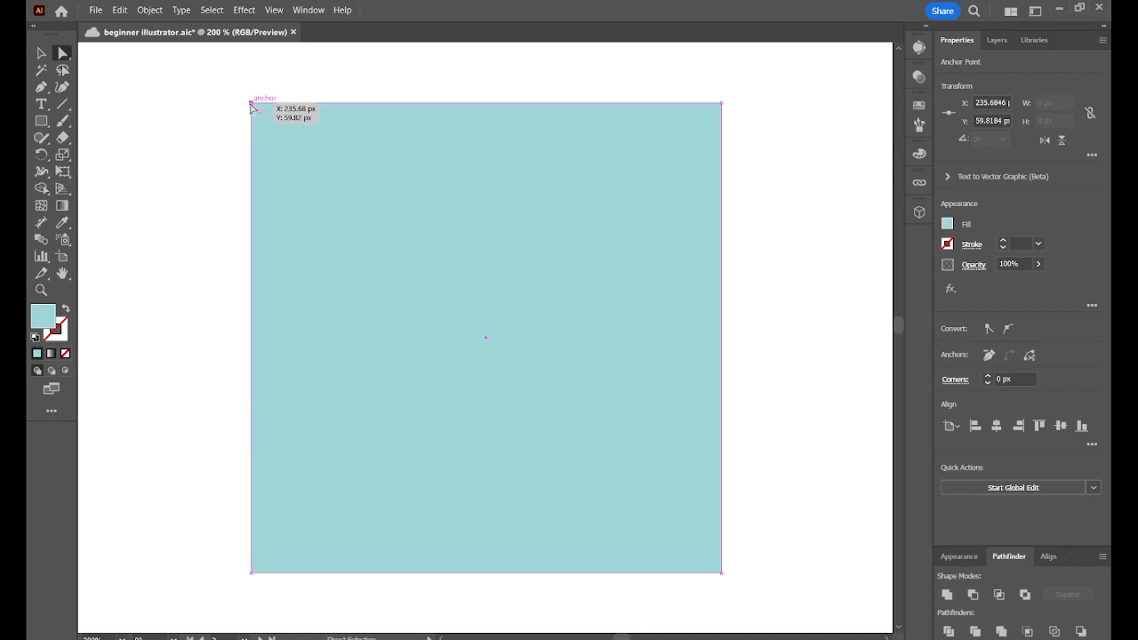
Select both upper anchor points of the square together and try moving them.
shift+click(723, 104)
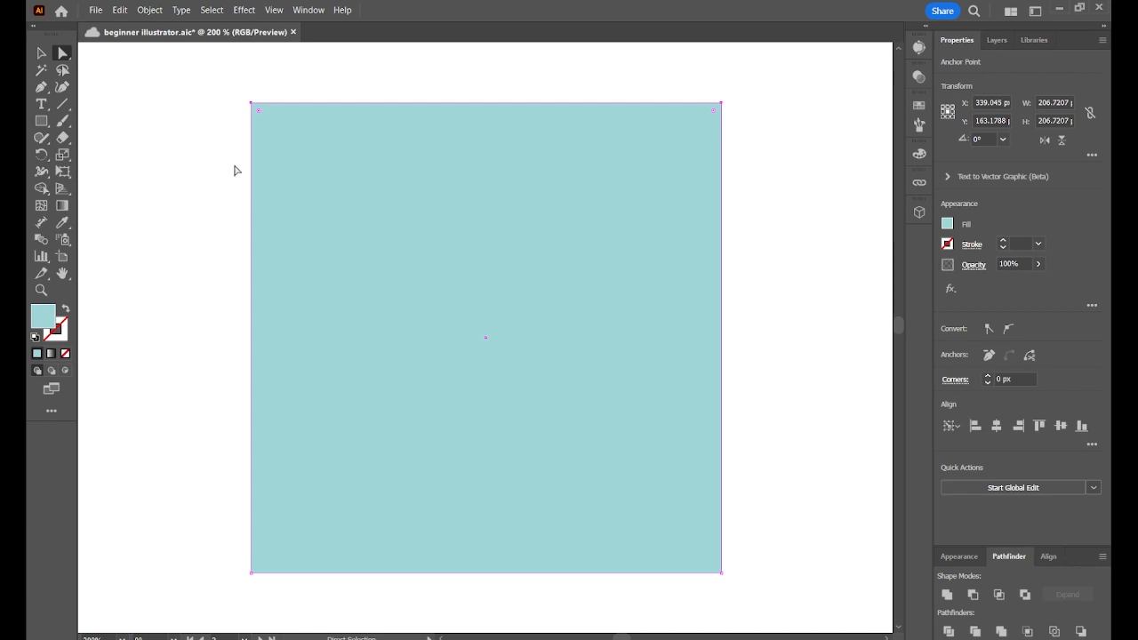
drag(250, 106, 275, 94)
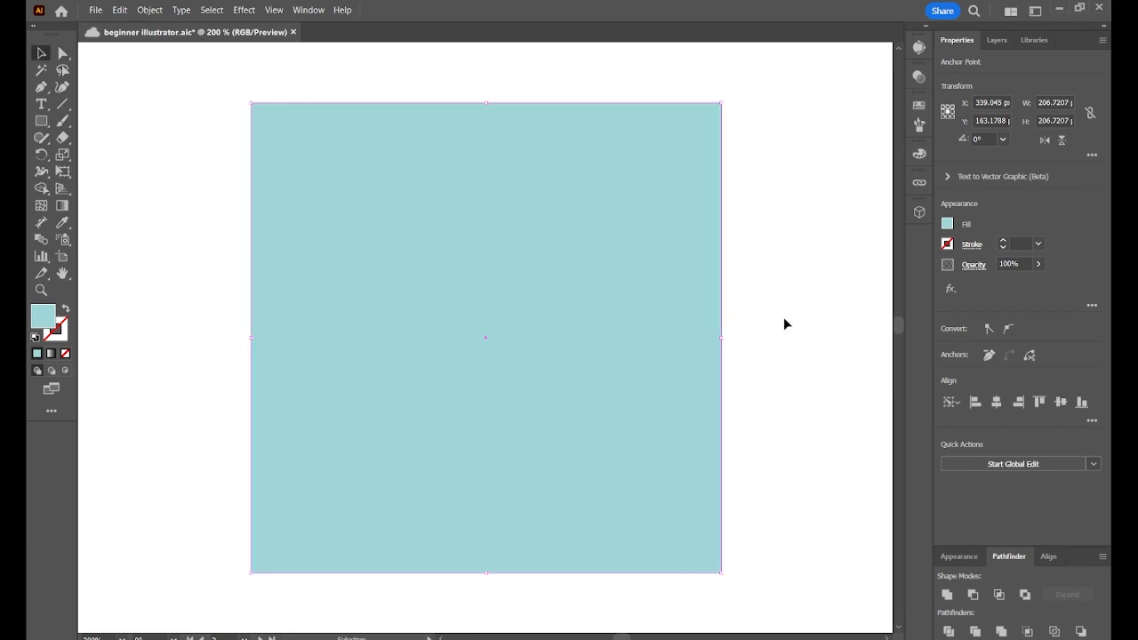
Save the document and draw a rectangle about 257 px square over the gray rounded square.
key(space)
drag(784, 318, 32, 332)
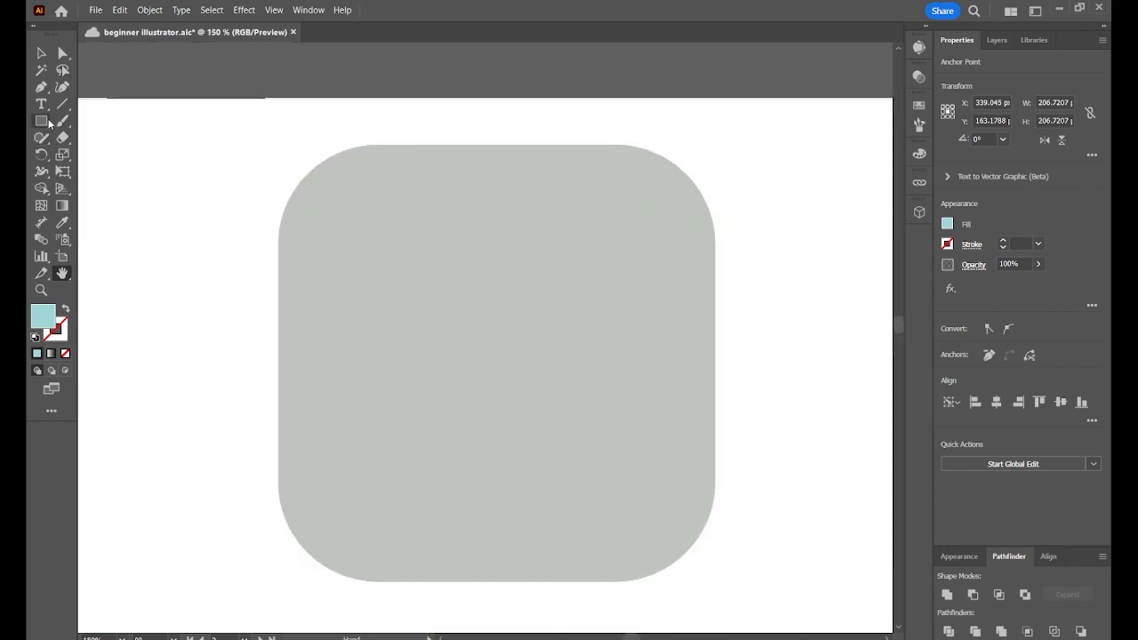
drag(49, 124, 118, 123)
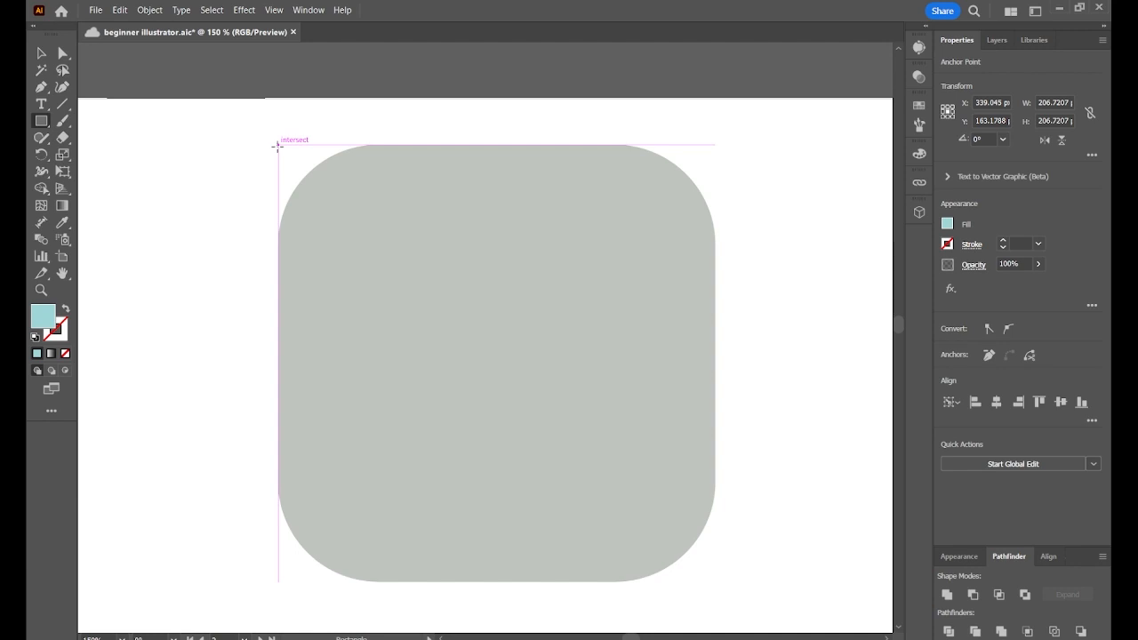
key(ctrl+s)
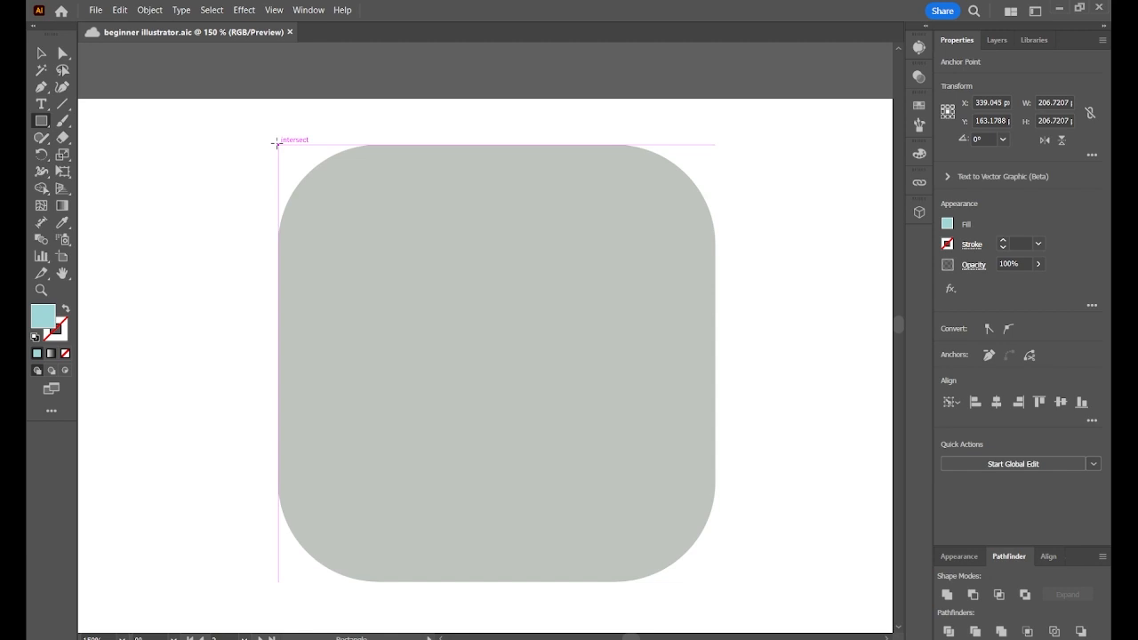
drag(278, 145, 718, 584)
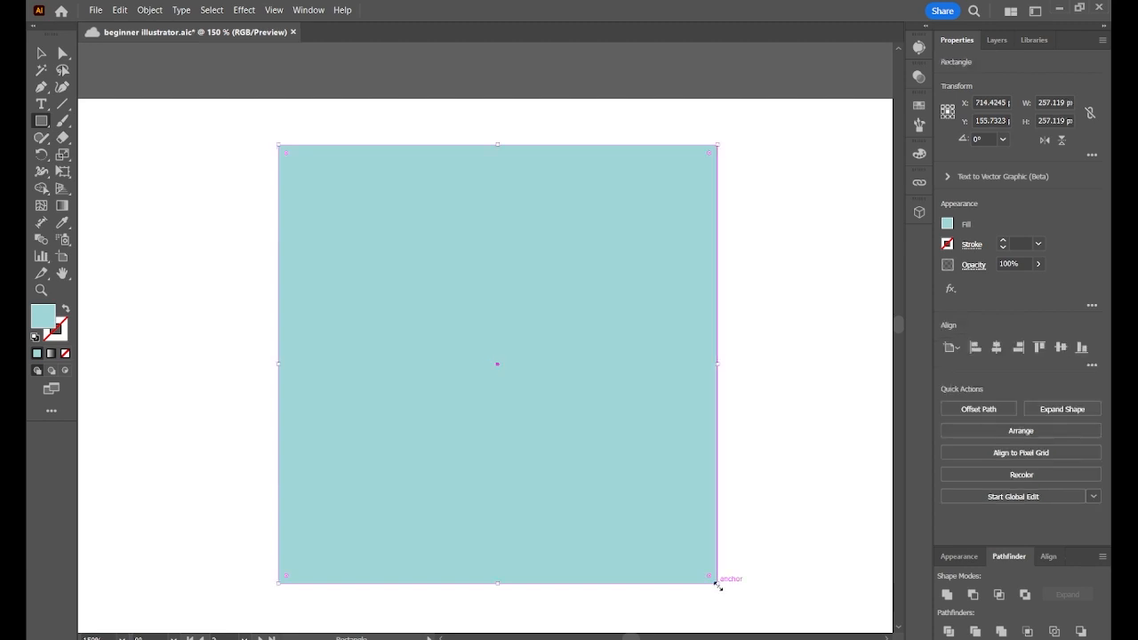
Try rounding all four corners of the new square and reducing the rounding on only its two upper corners.
key(v)
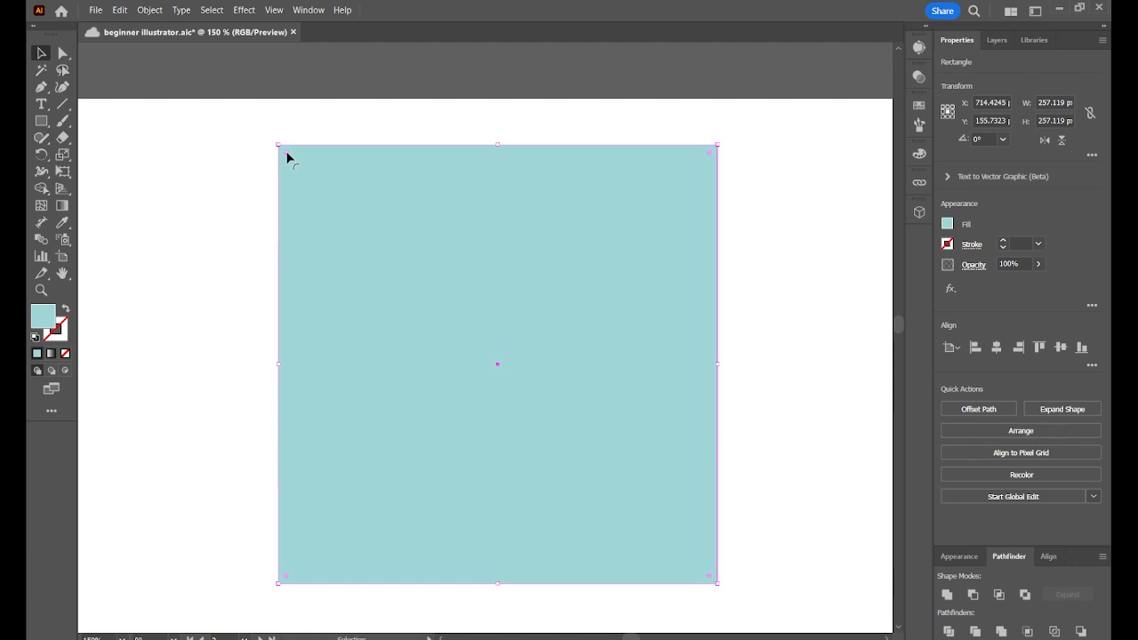
drag(286, 152, 391, 238)
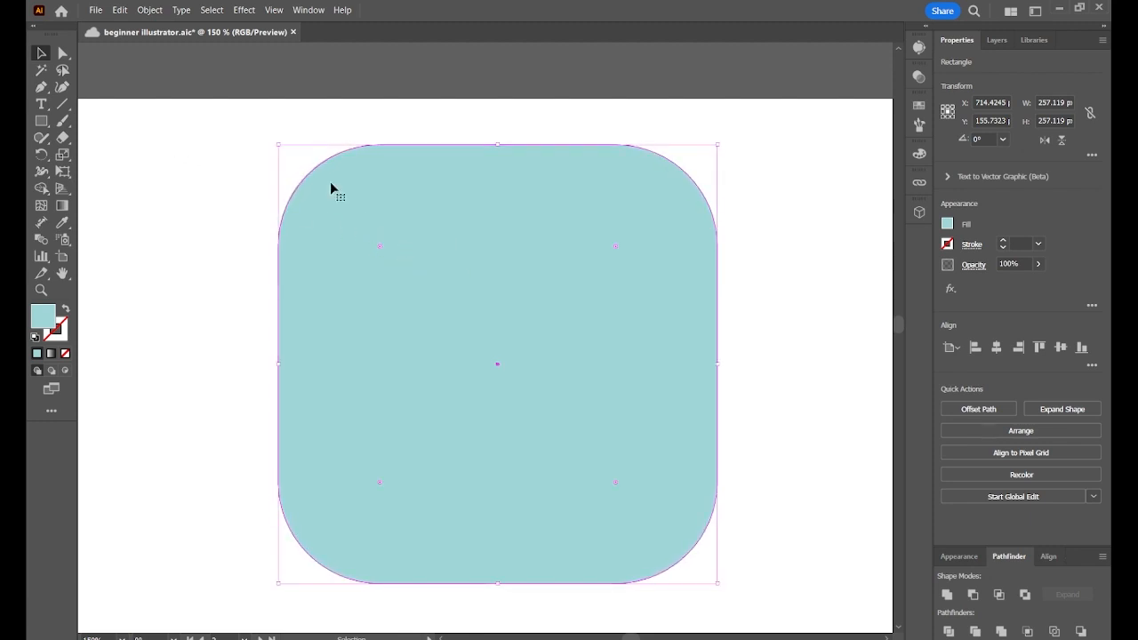
click(59, 53)
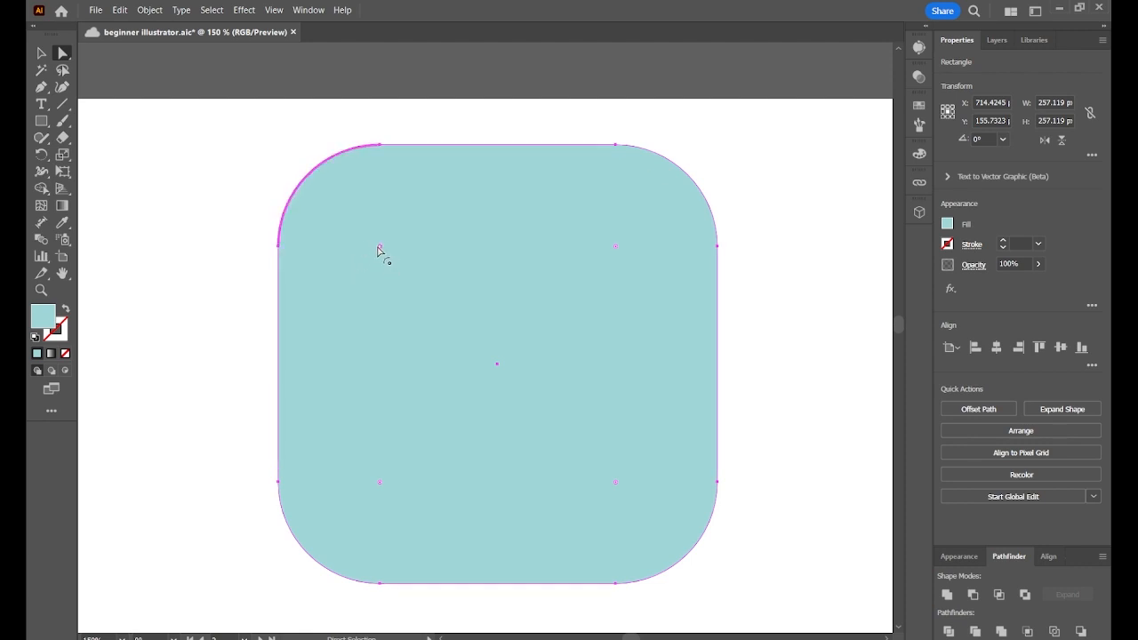
click(615, 247)
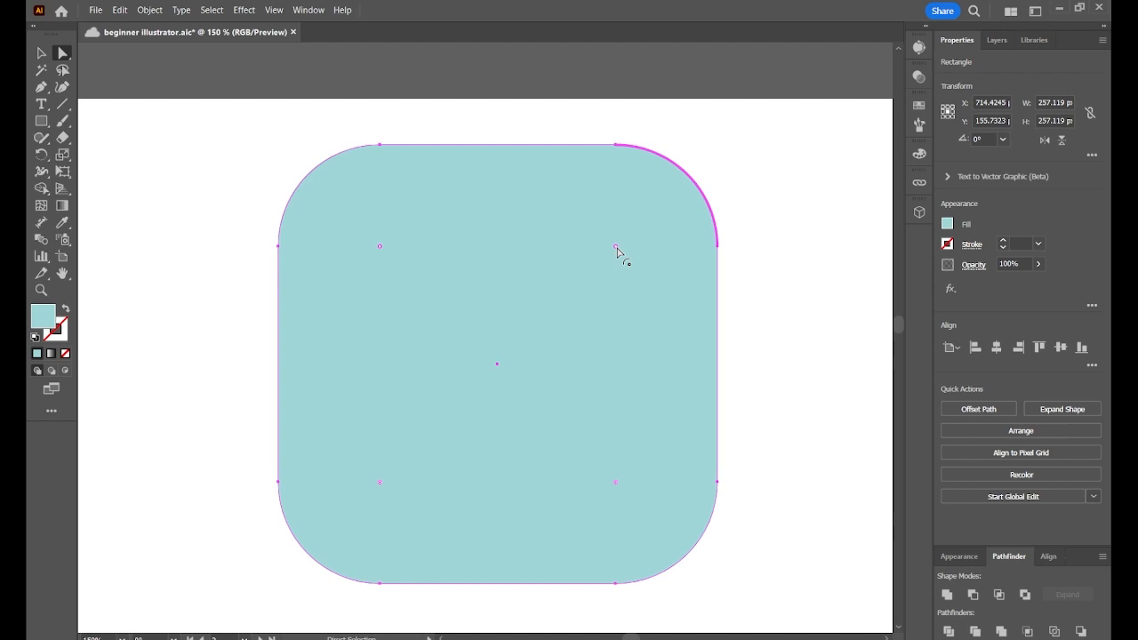
mouse_move(616, 248)
mouse_down()
mouse_move(716, 150)
mouse_move(642, 199)
mouse_move(623, 229)
mouse_up()
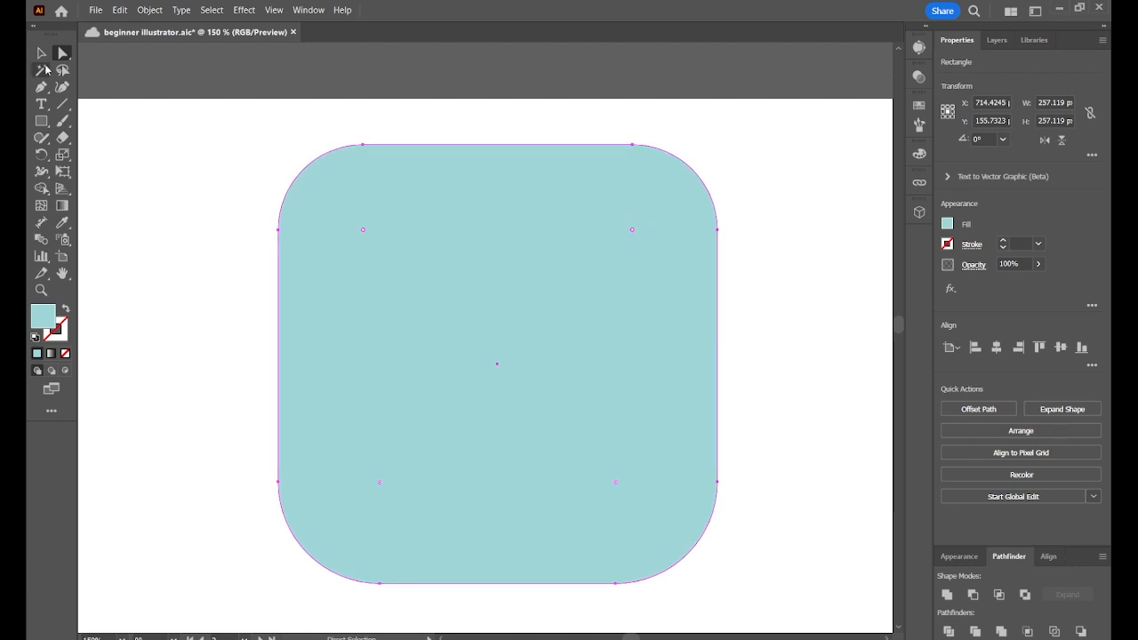
click(41, 53)
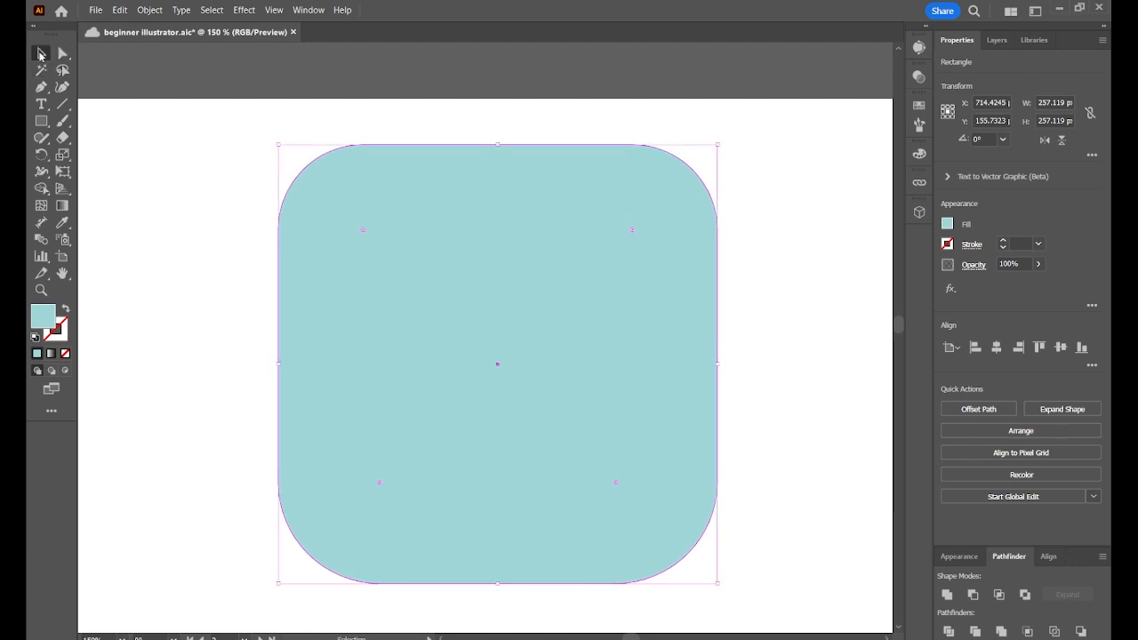
click(183, 265)
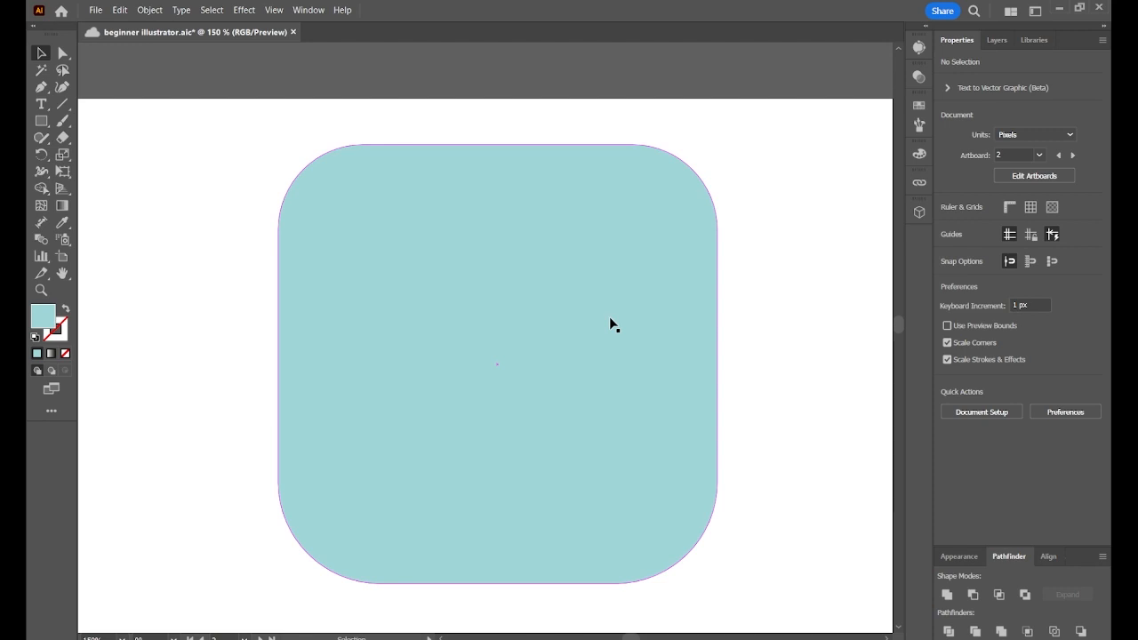
Undo the corner changes and round all four corners of the square by about 59 px.
key(a)
key(ctrl+z)
key(ctrl+z)
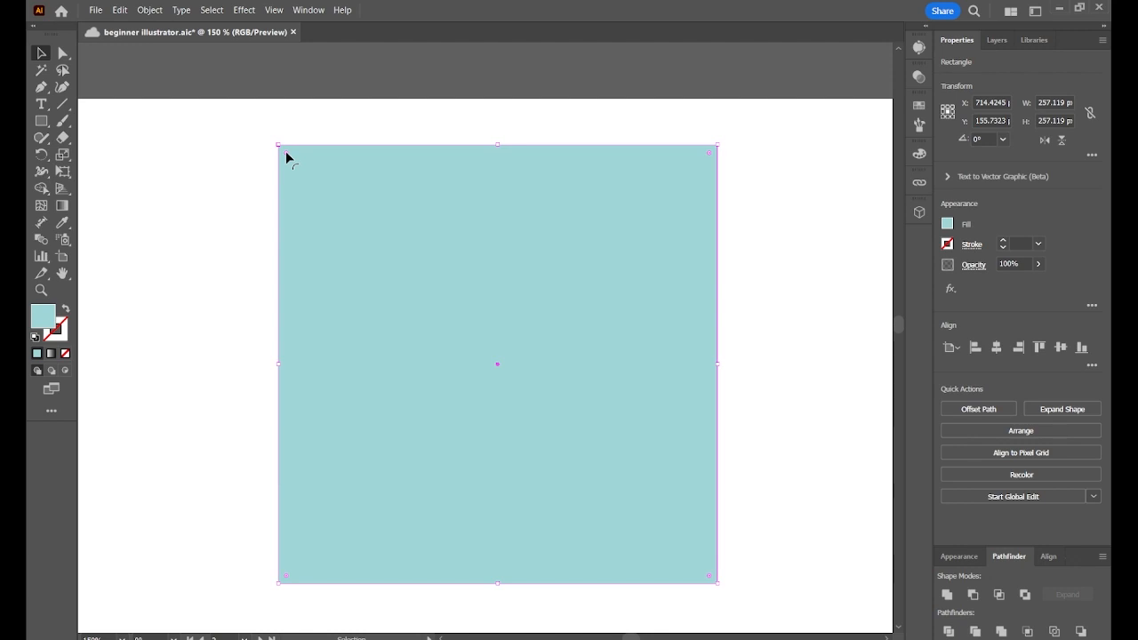
drag(286, 158, 395, 226)
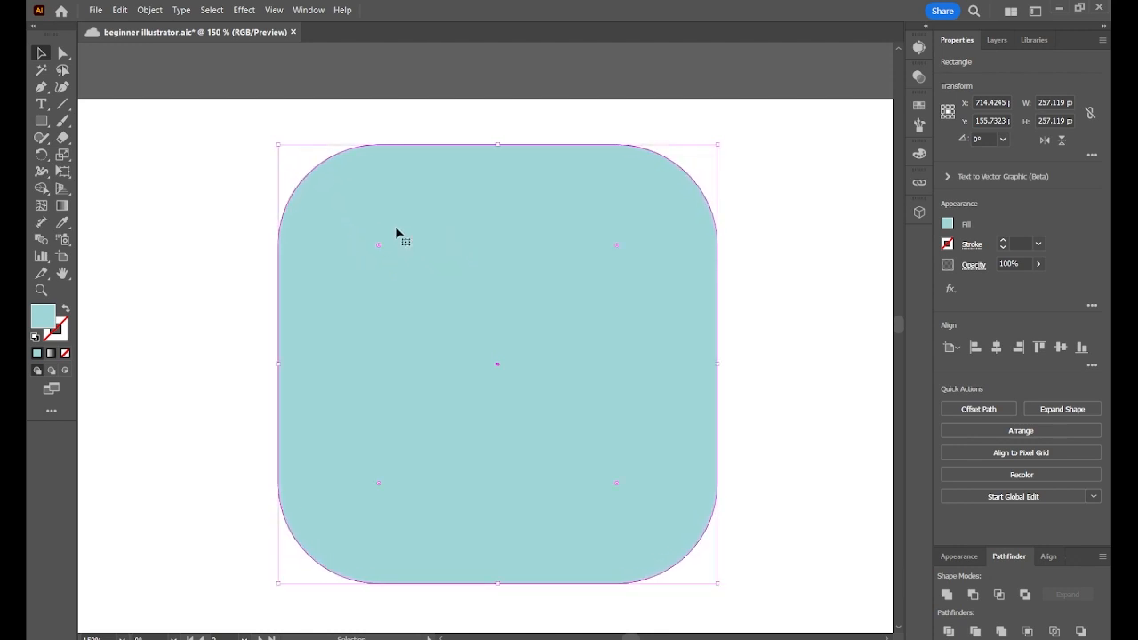
click(161, 177)
Adjust the rounded square's upper-left curve by moving its top anchor point's direction handle slightly outward and down.
click(62, 54)
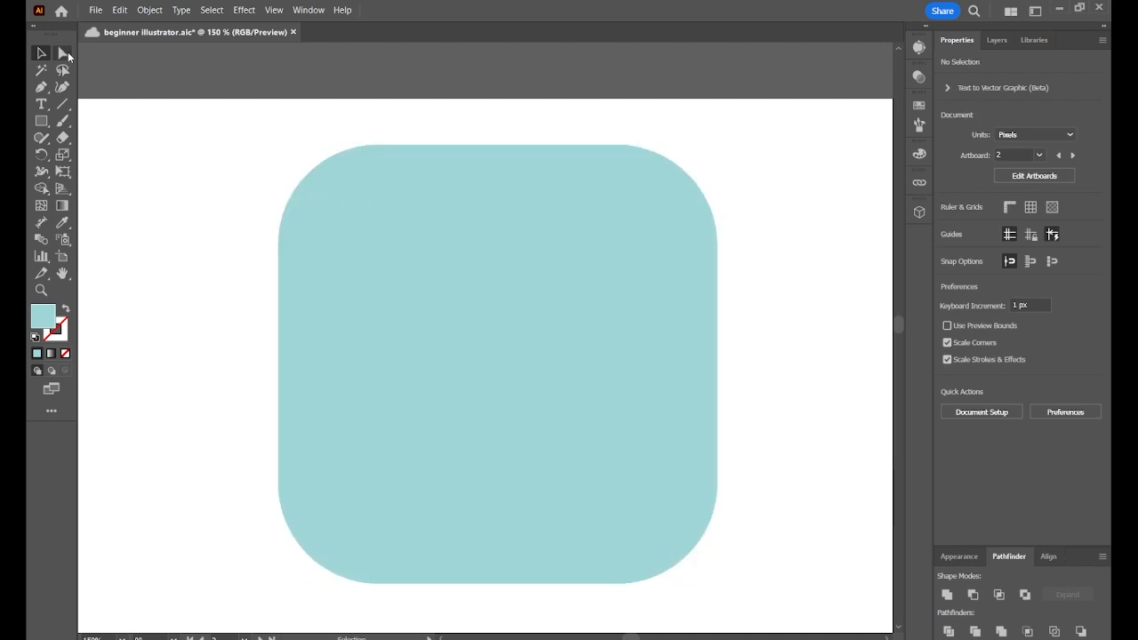
click(379, 178)
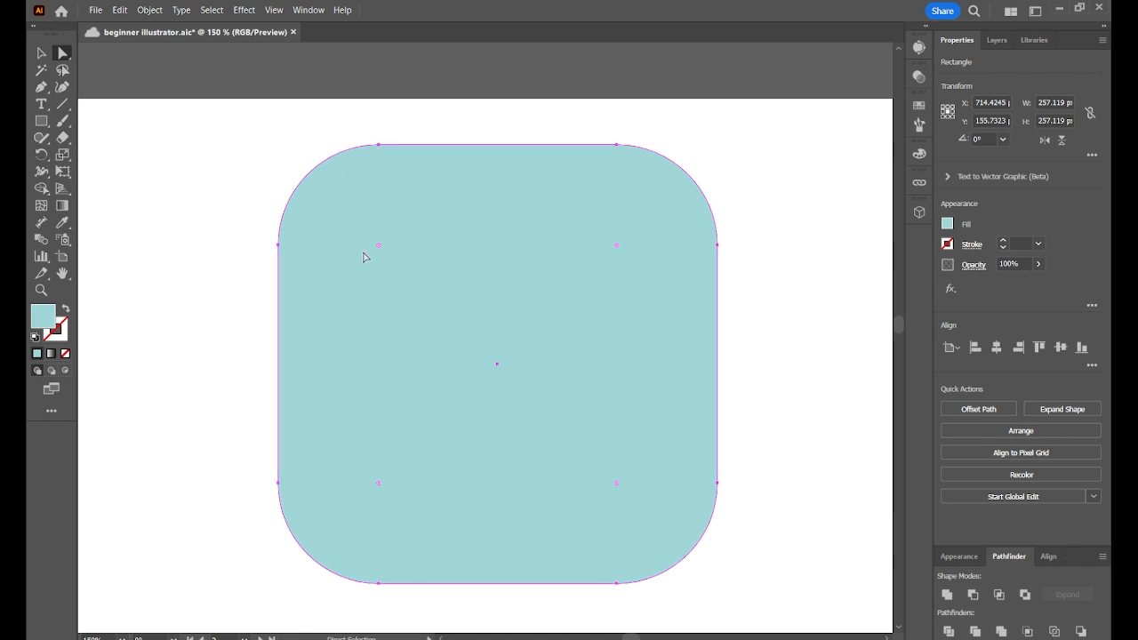
key(ctrl+equal)
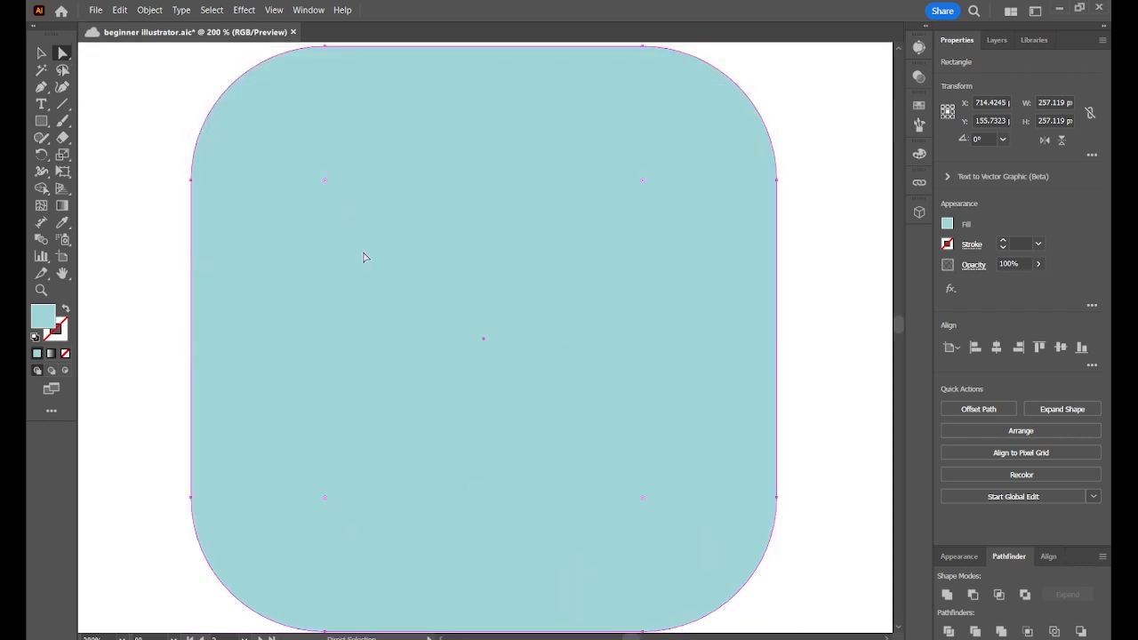
scroll(363, 258, up, 3)
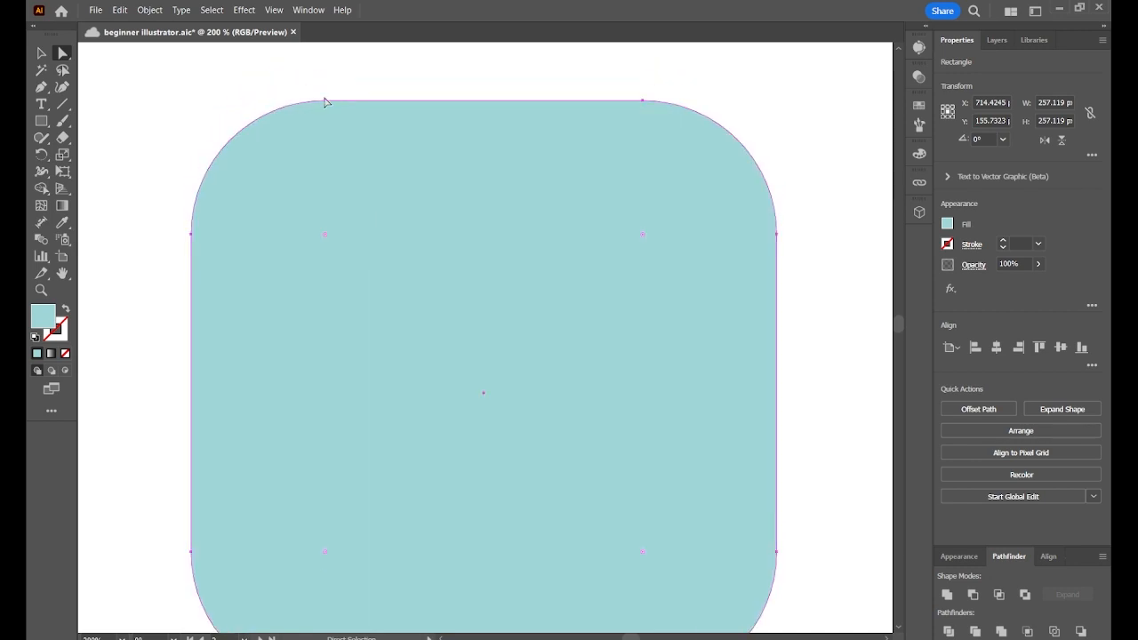
click(325, 101)
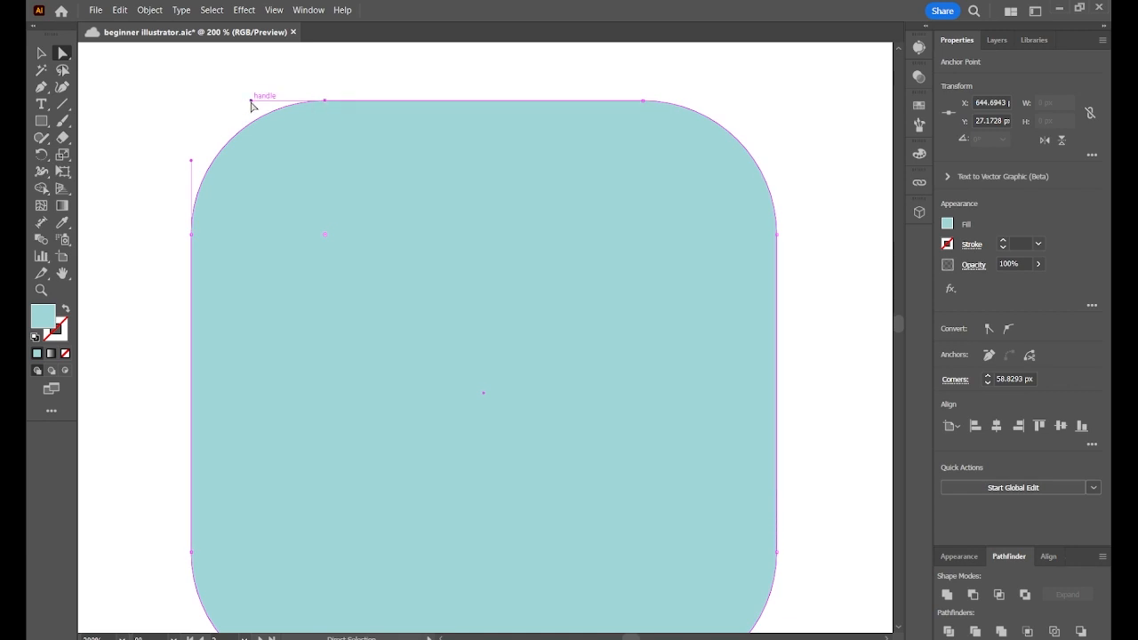
drag(251, 101, 246, 194)
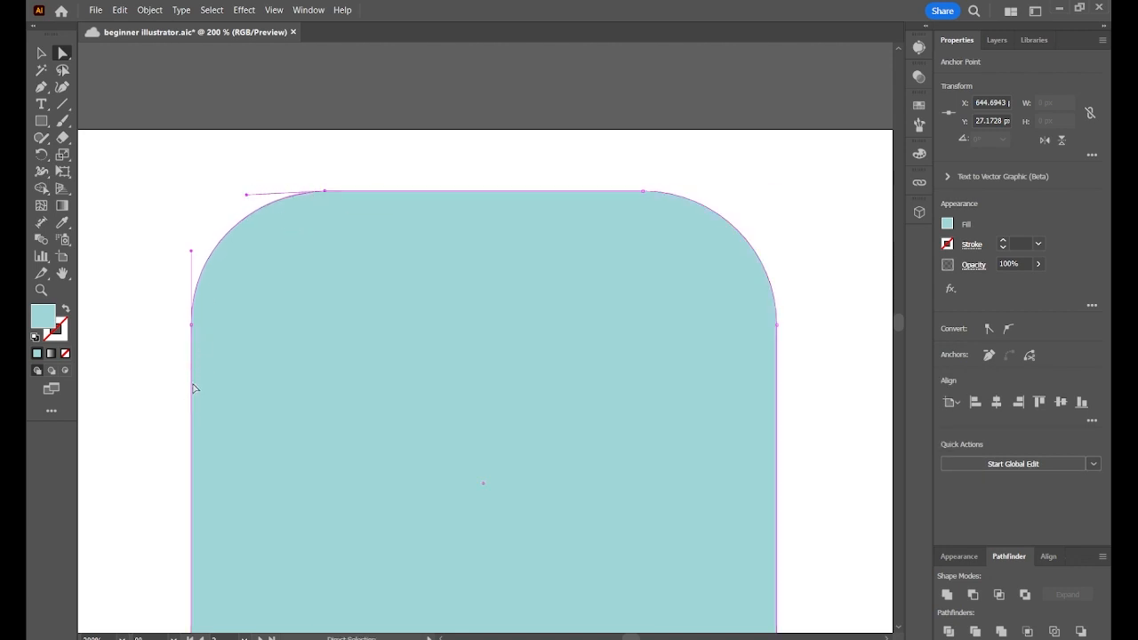
Reshape the rounded square's upper-right curve by stretching its top anchor point's direction handle outward.
click(643, 190)
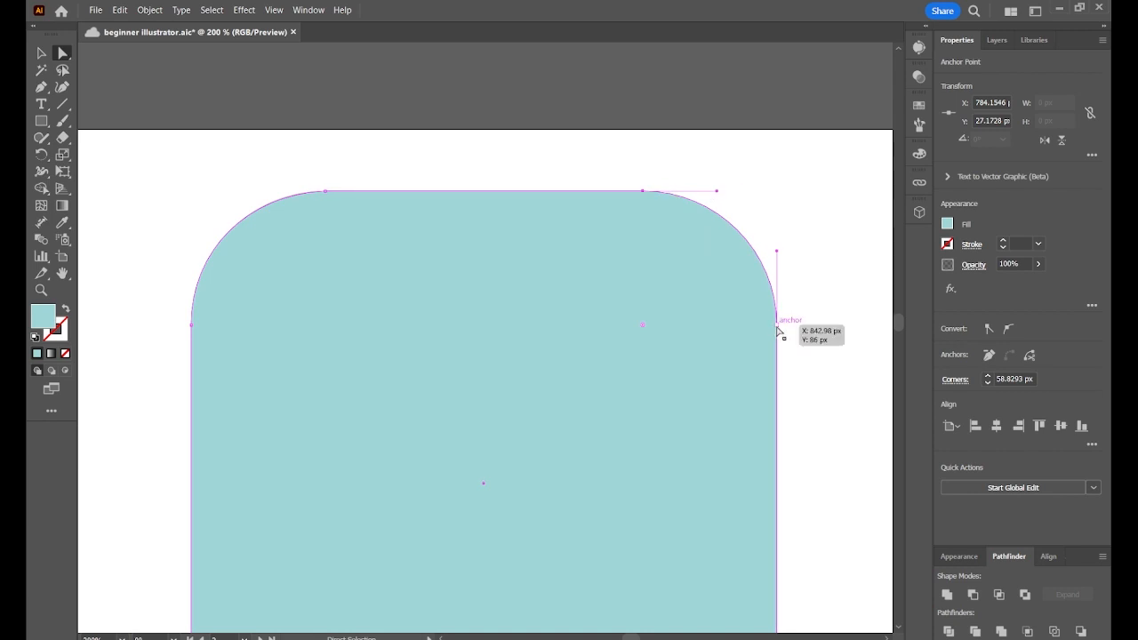
drag(717, 190, 757, 189)
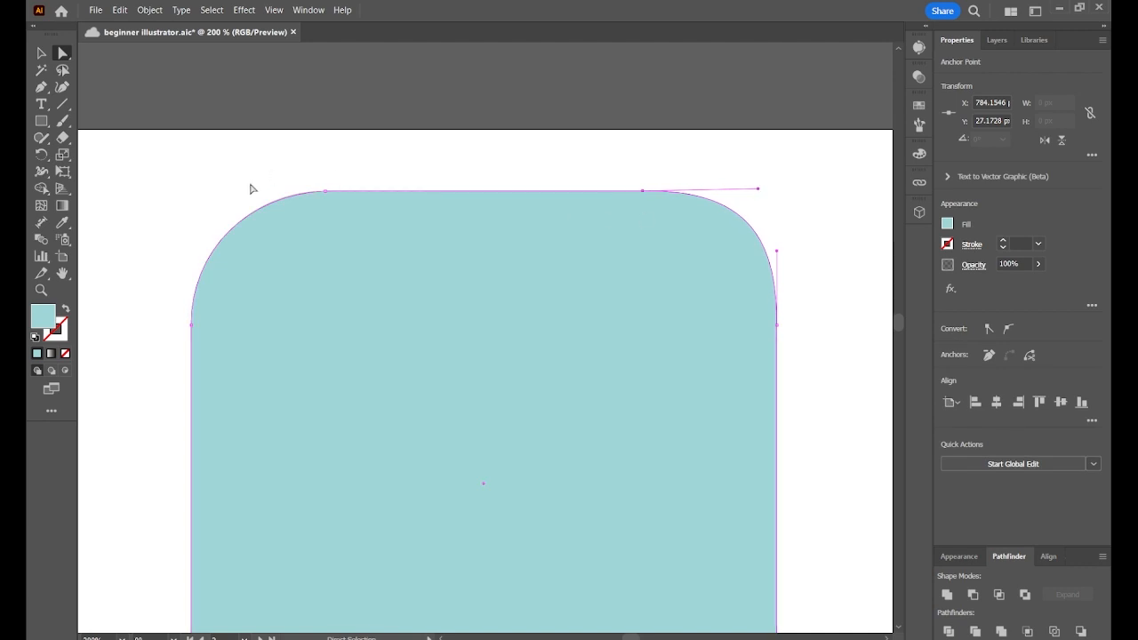
click(329, 192)
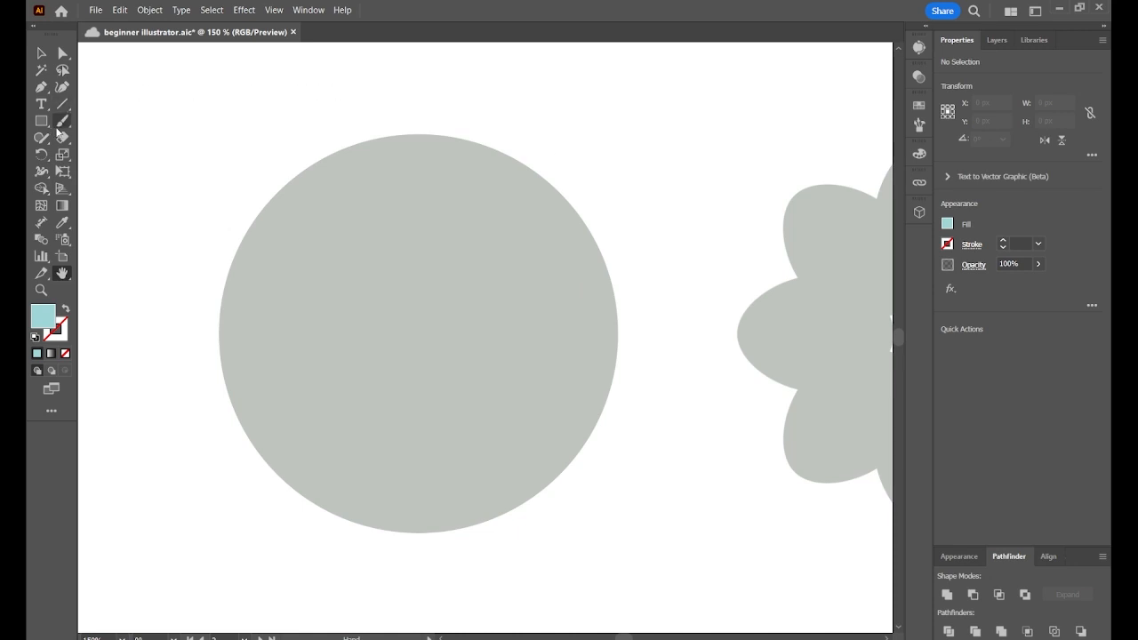
Try tracing the grey circle with the Ellipse tool, drawing a circle about 255 px wide and moving it over the template before discarding it.
click(42, 124)
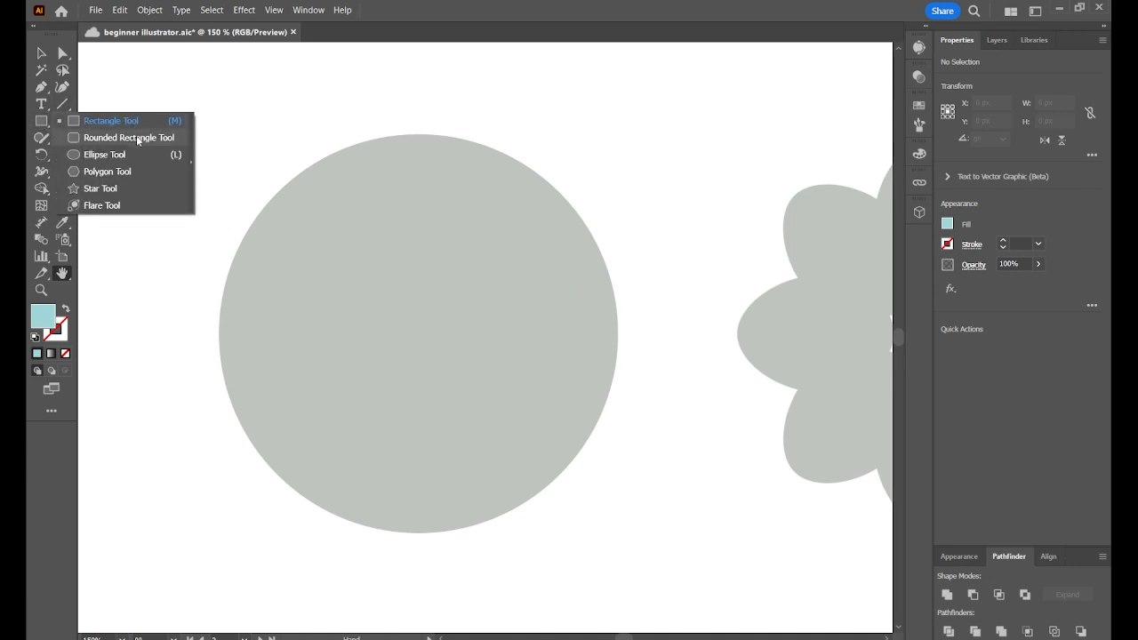
click(104, 155)
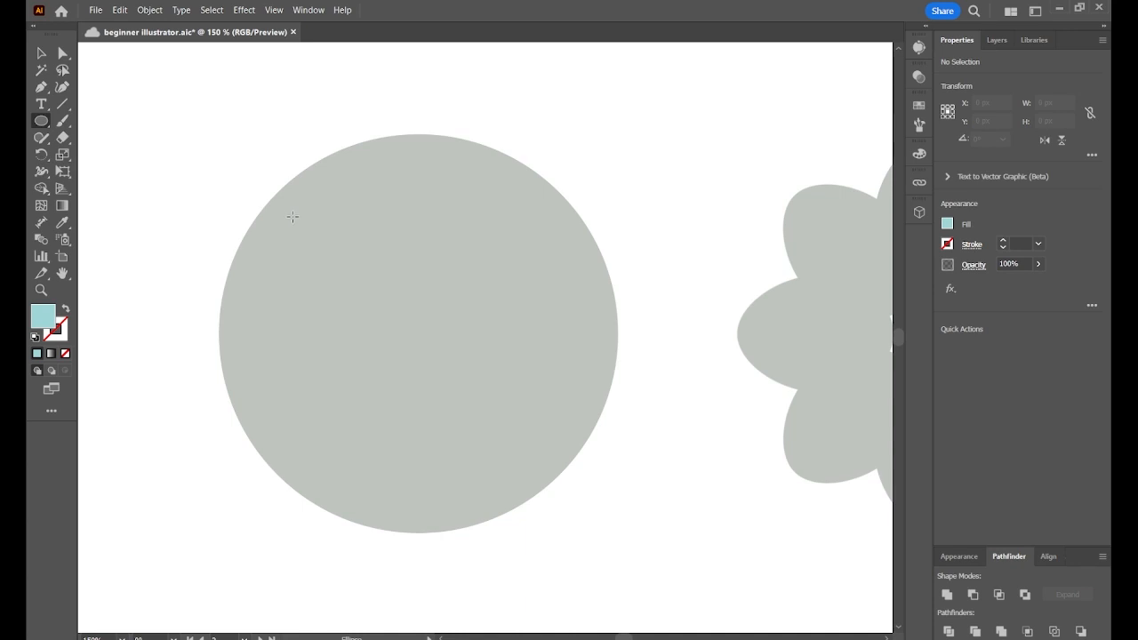
drag(278, 187, 681, 531)
click(41, 52)
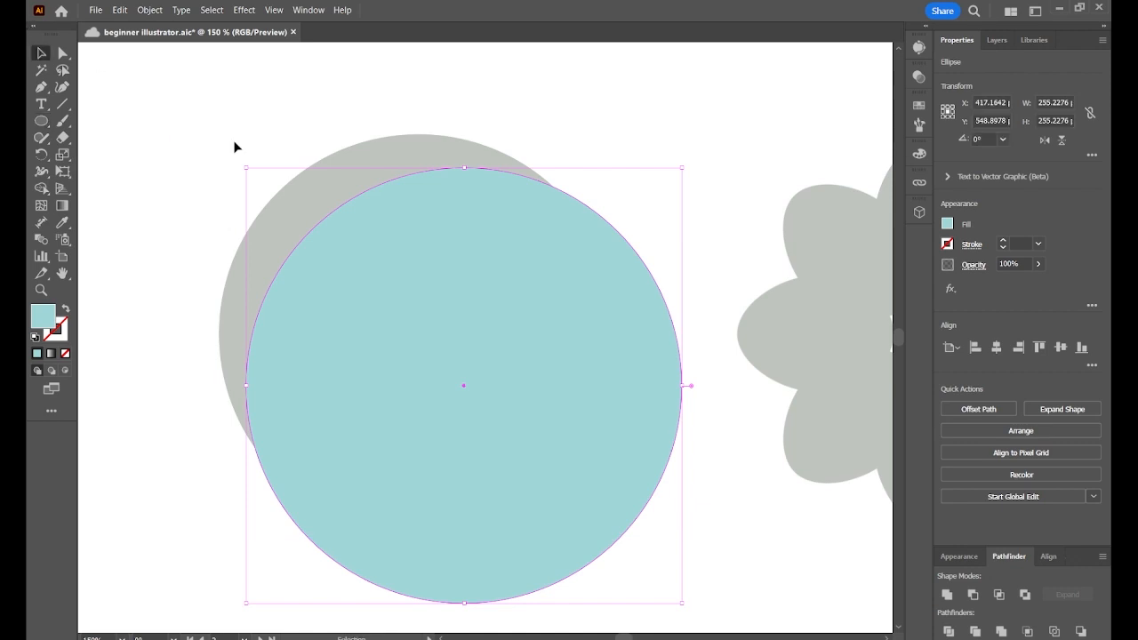
drag(565, 313, 528, 277)
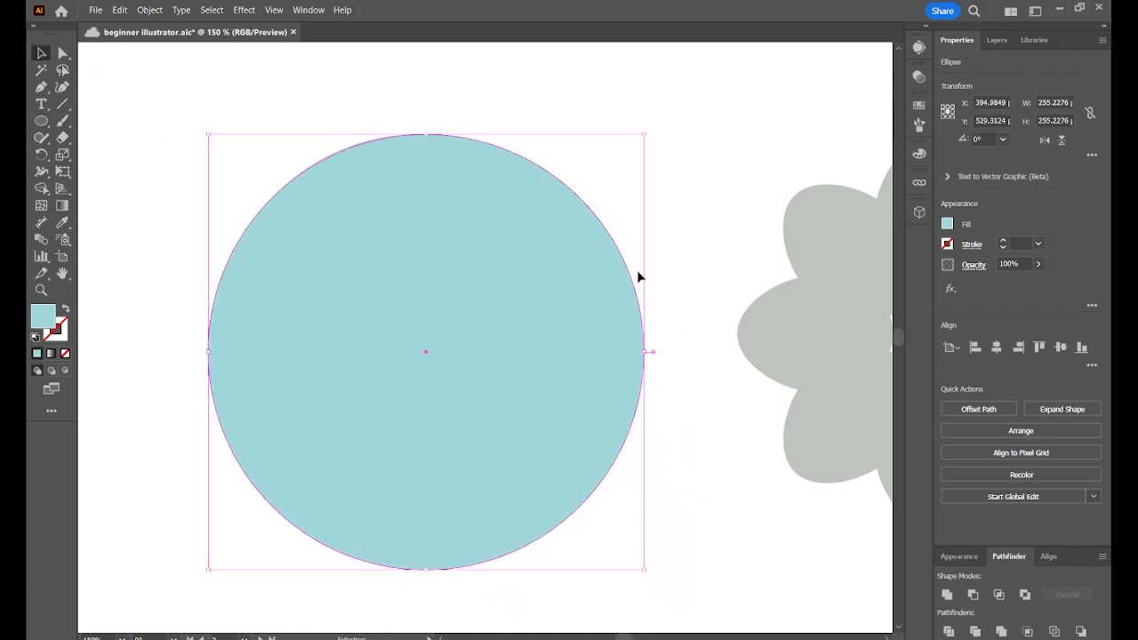
key(Delete)
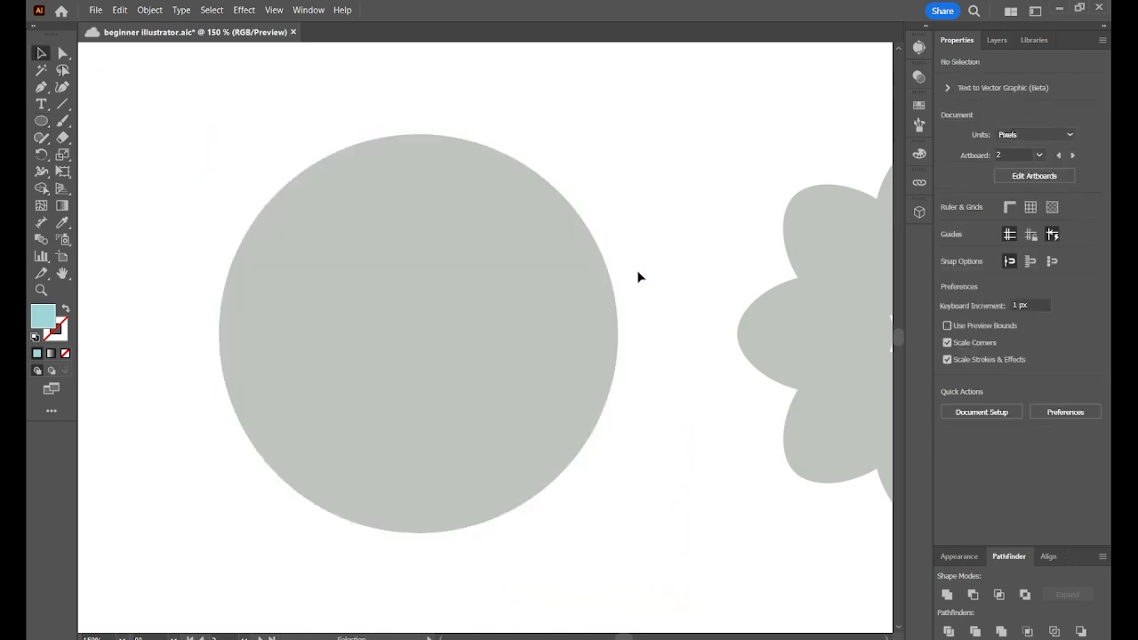
click(41, 122)
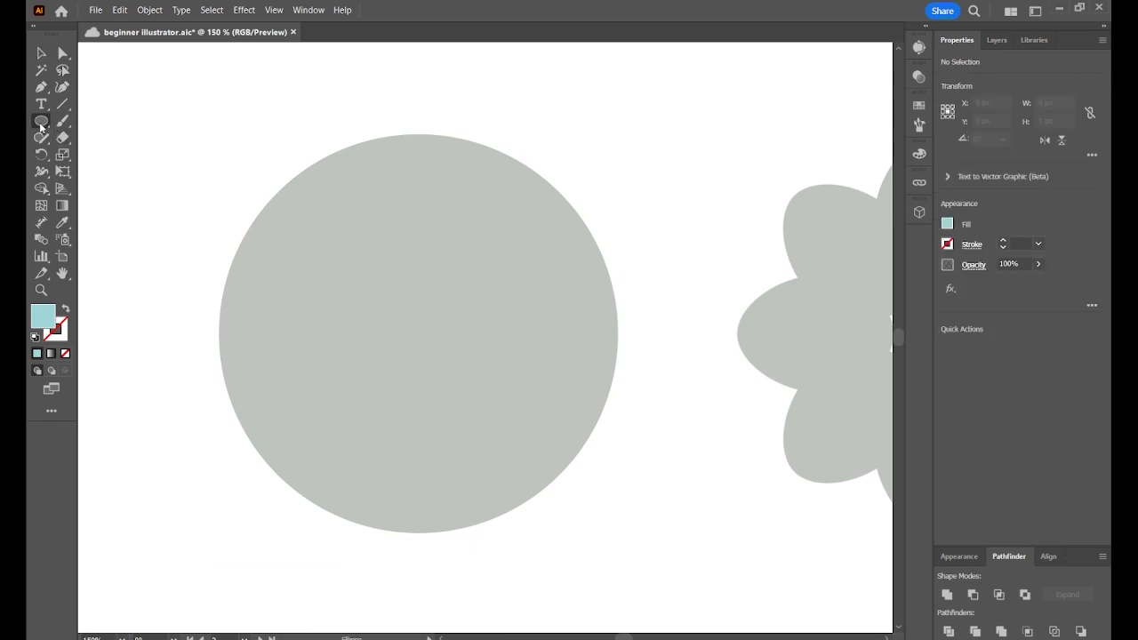
drag(193, 204, 574, 608)
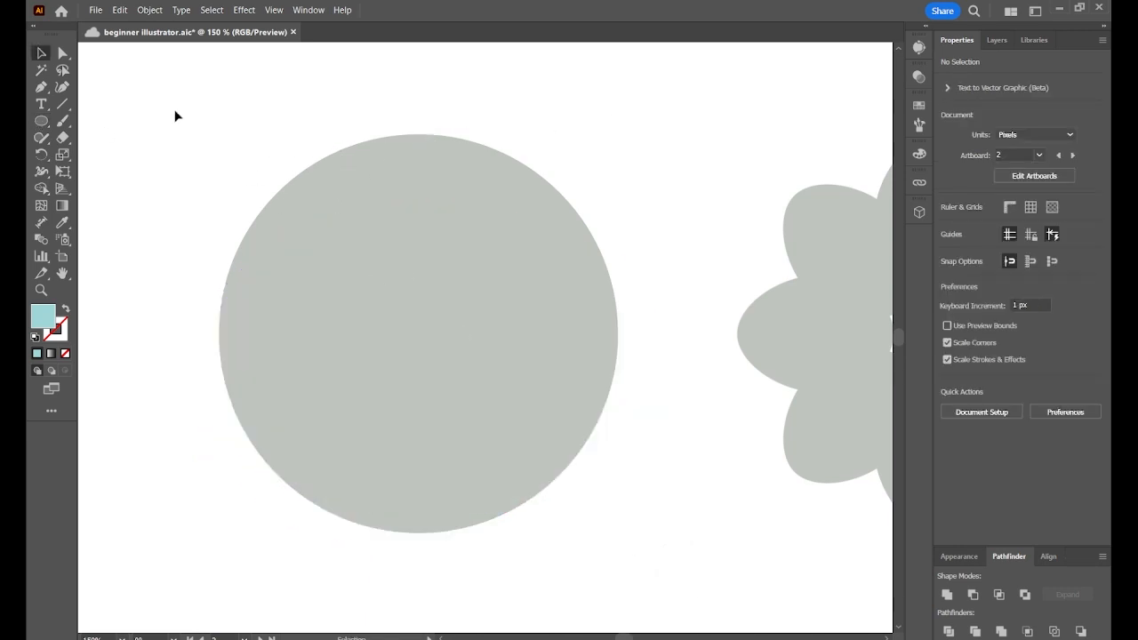
Start tracing the grey circle with the Pen tool, placing smooth anchor points at its top and right edges with handles along the curve.
click(39, 89)
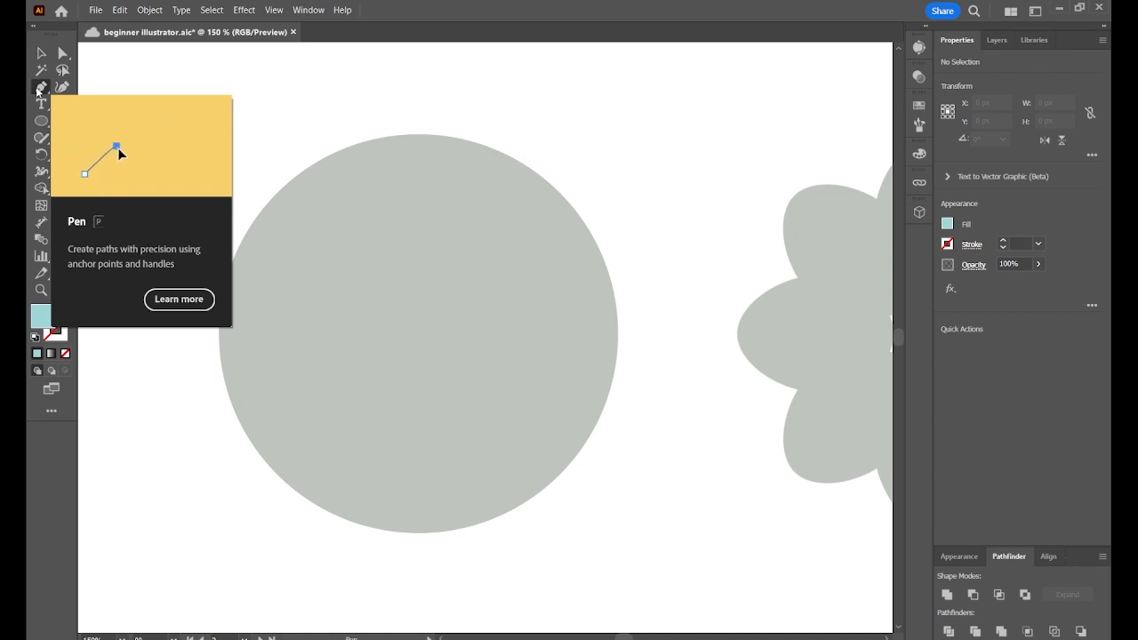
click(40, 88)
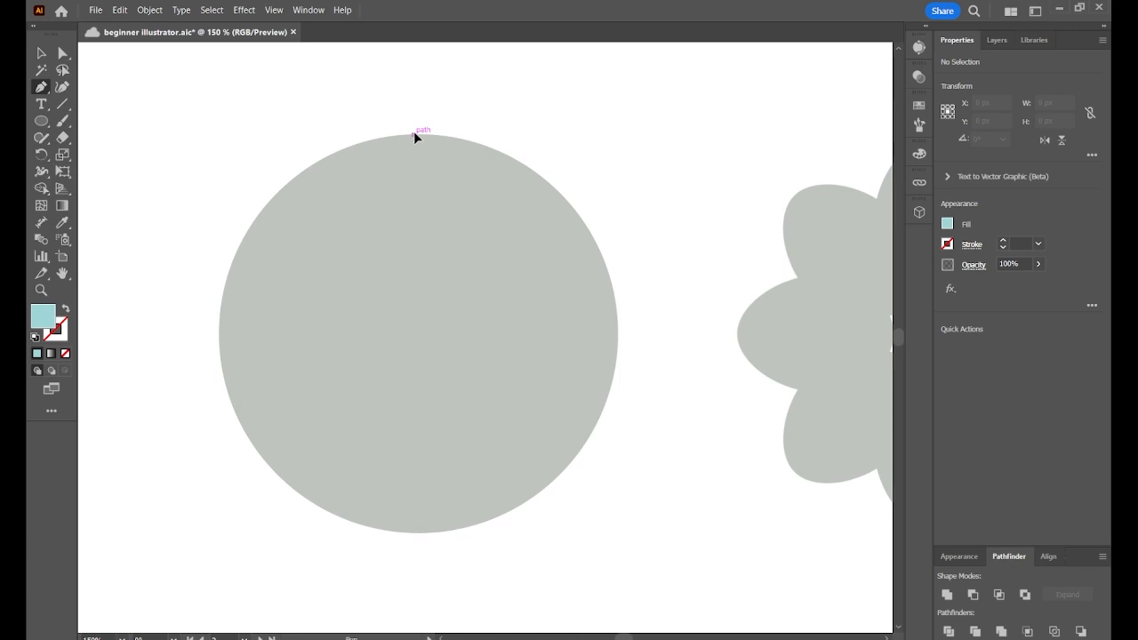
drag(415, 134, 521, 134)
drag(525, 134, 530, 134)
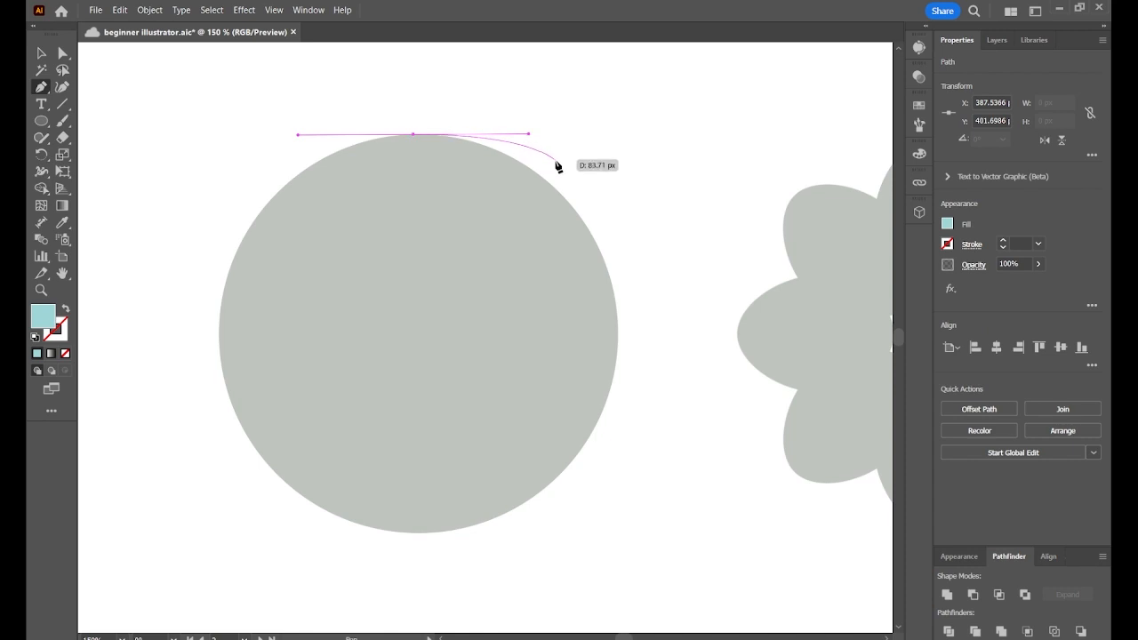
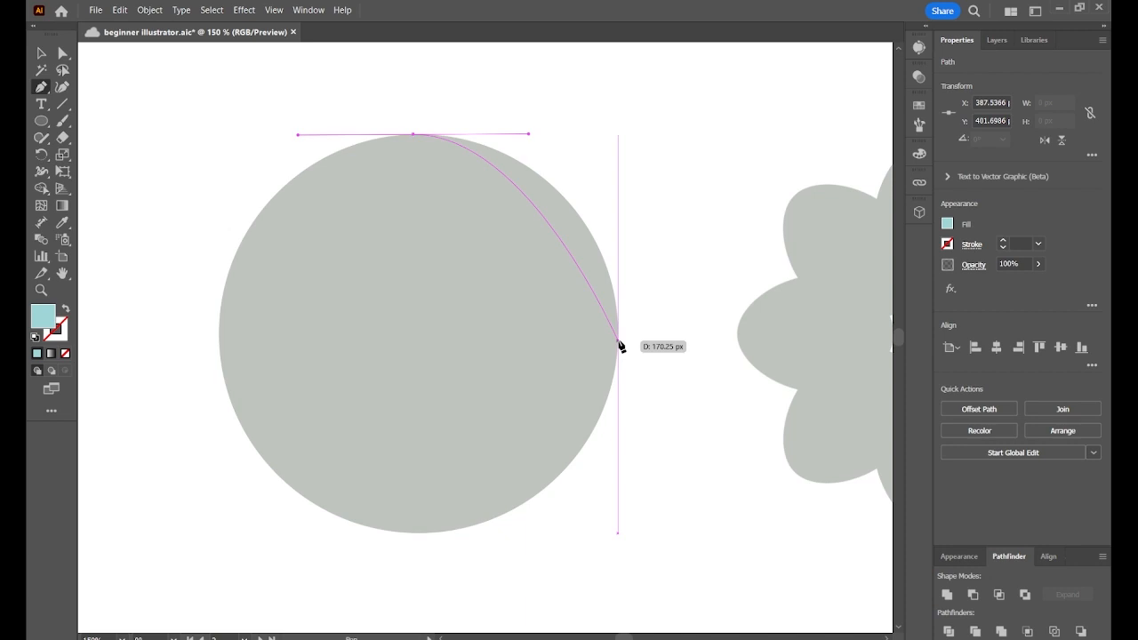
drag(619, 340, 618, 461)
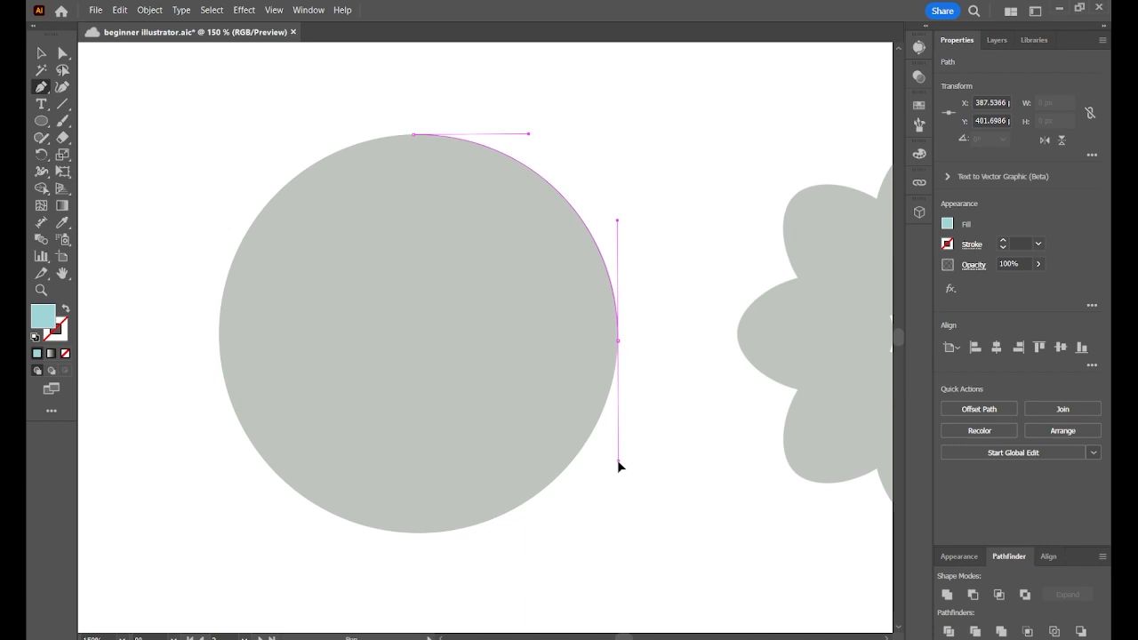
drag(617, 460, 617, 459)
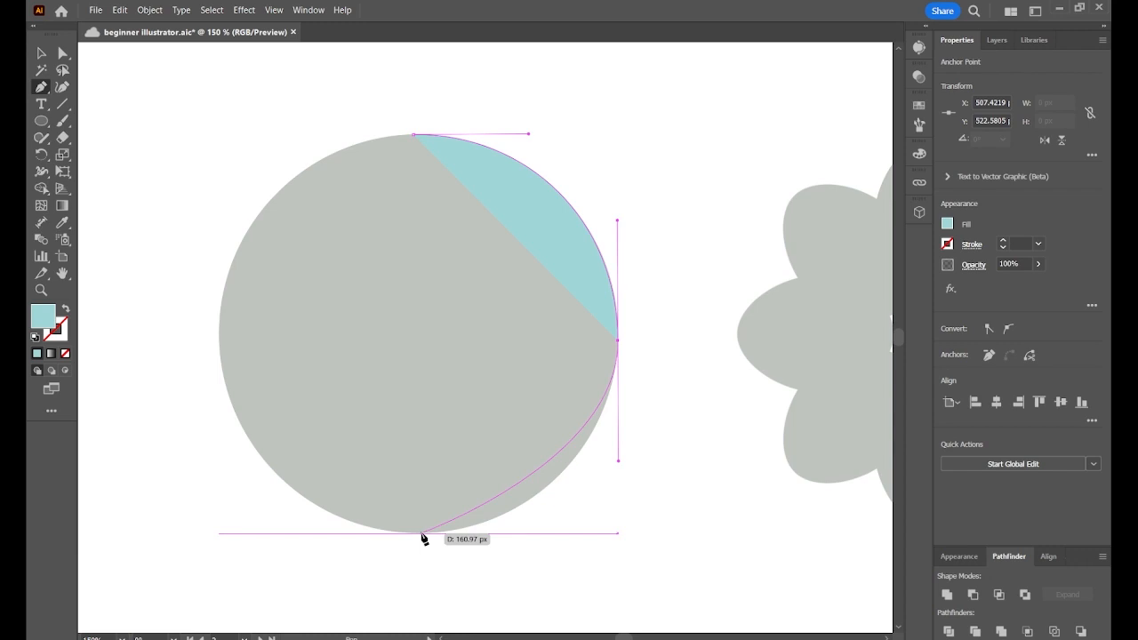
Add smooth anchor points at the circle's bottom and left edges and close the path at its top anchor point.
drag(421, 534, 347, 529)
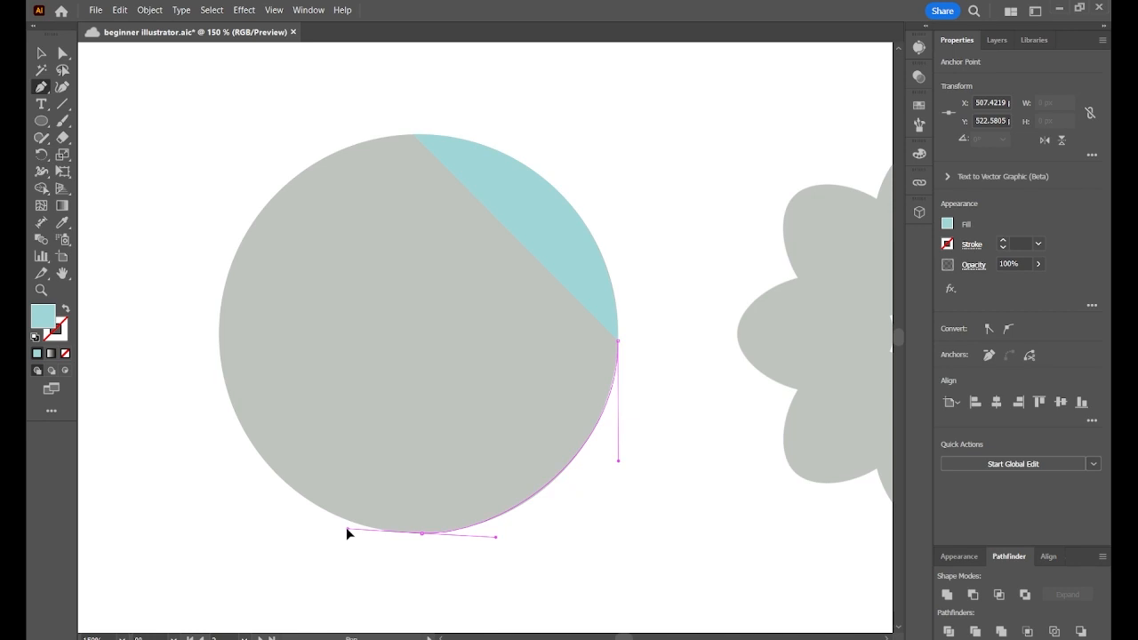
drag(347, 529, 342, 532)
drag(342, 534, 345, 536)
drag(344, 534, 345, 535)
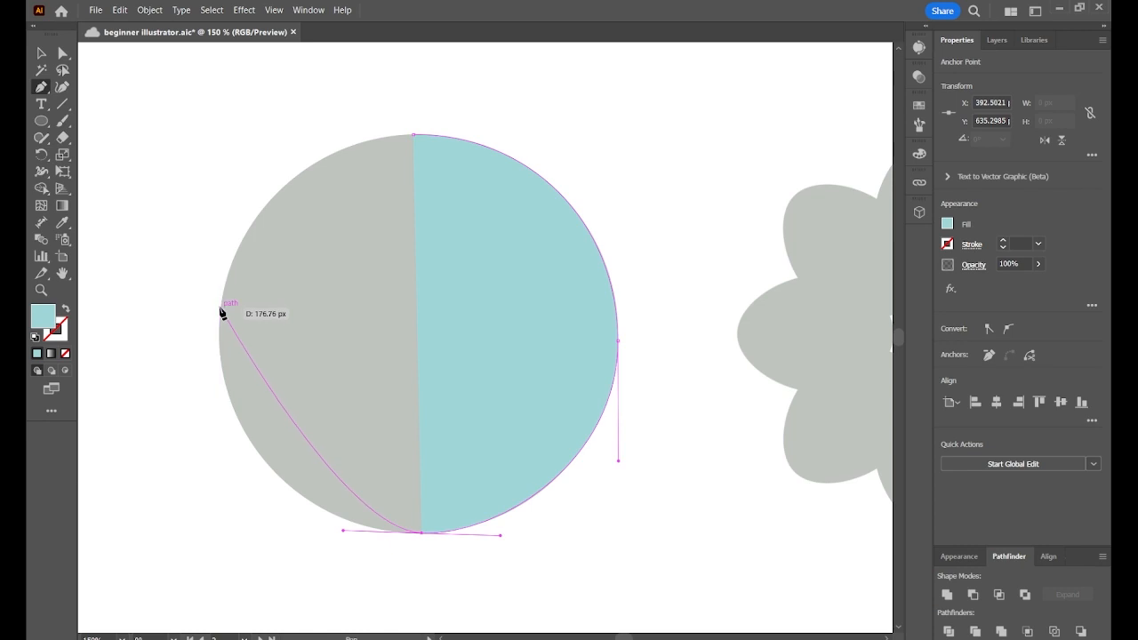
drag(221, 318, 214, 147)
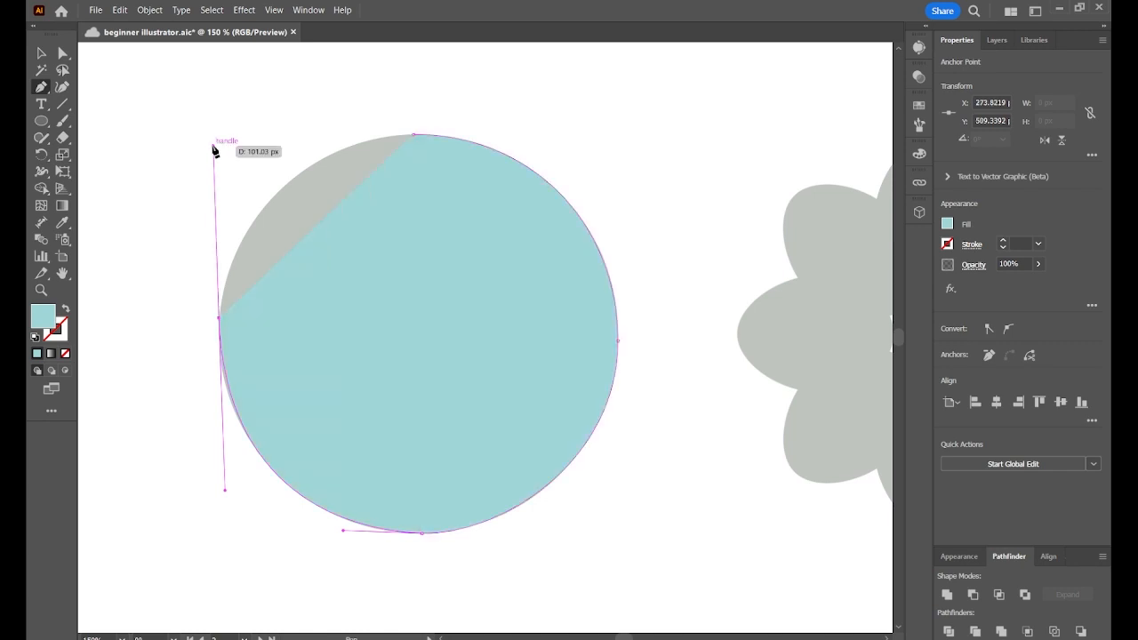
click(414, 136)
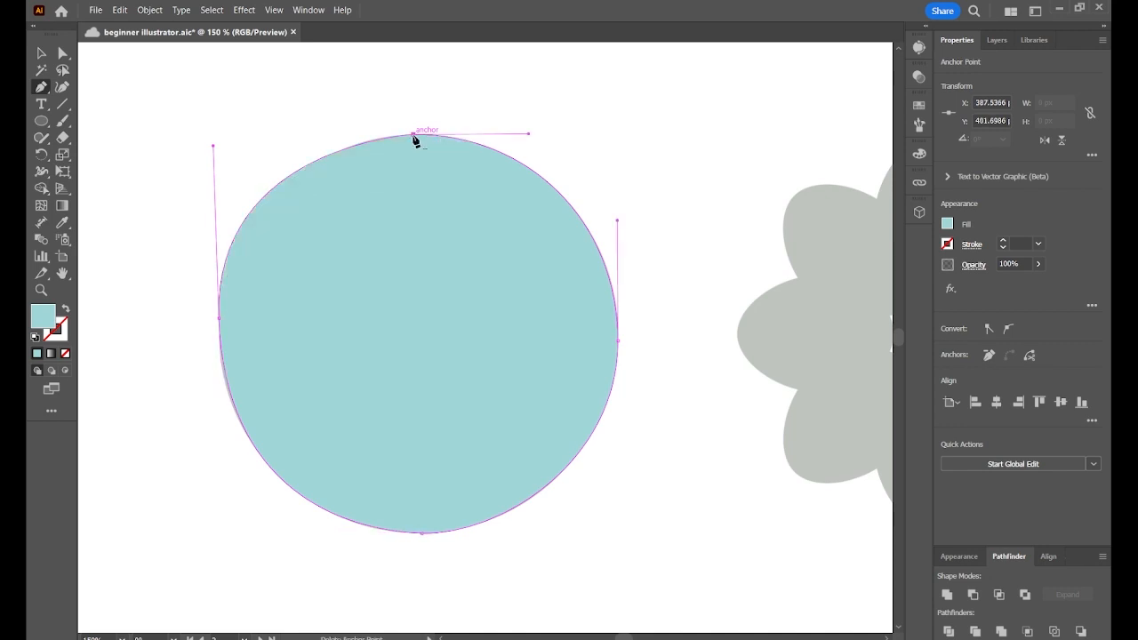
Fit the traced circle's lower-left curve to the template by adjusting the left anchor point's lower direction handle with Direct Selection.
click(62, 55)
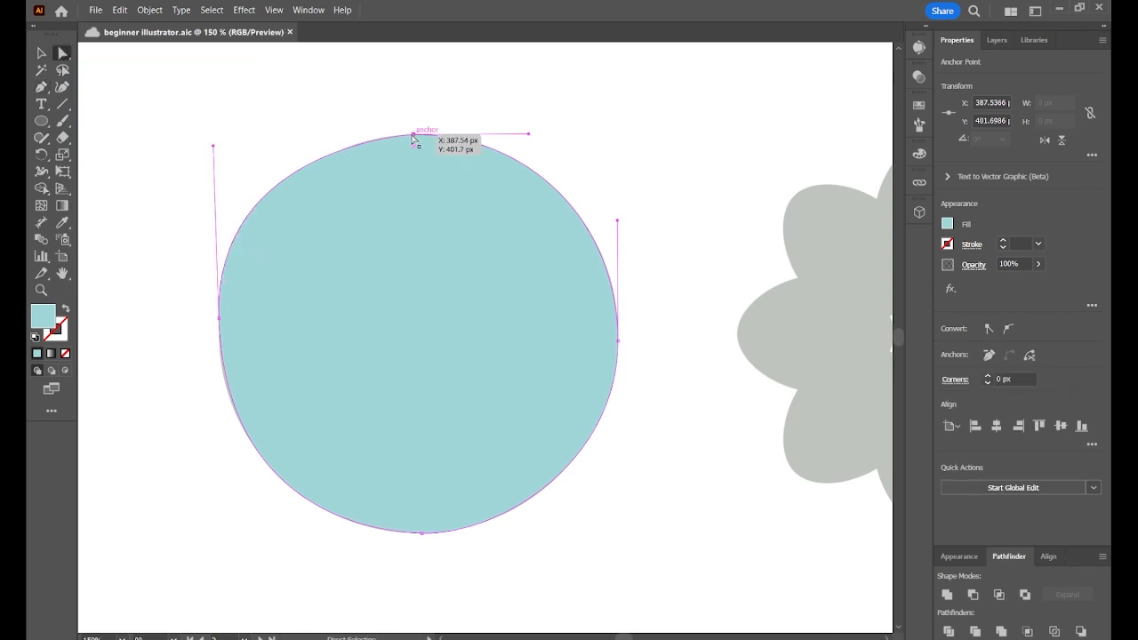
click(220, 319)
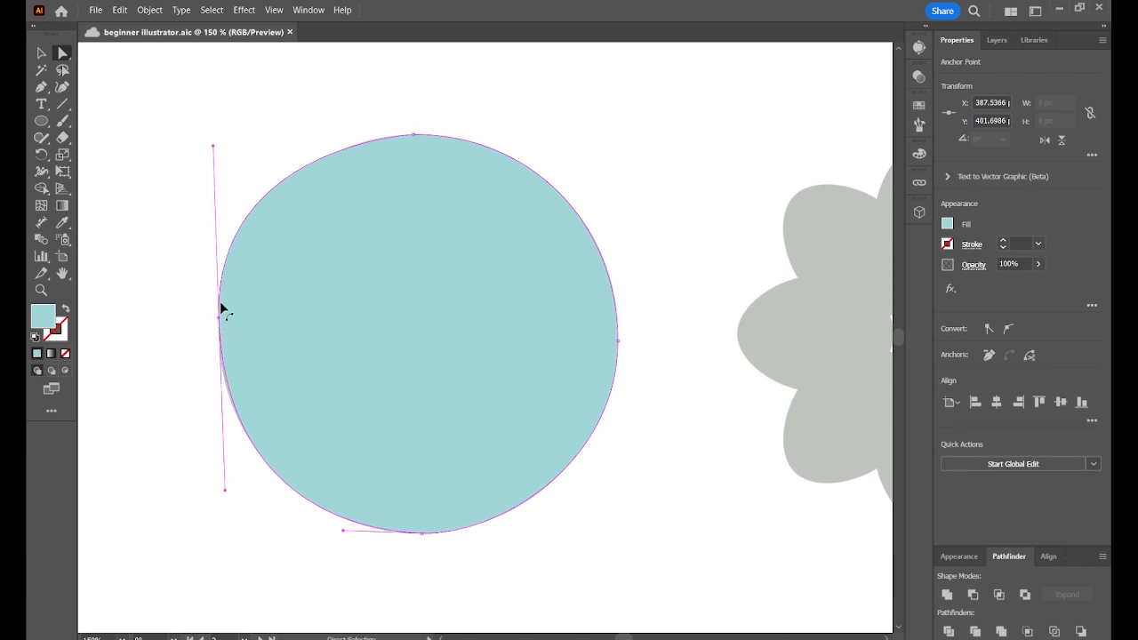
click(212, 143)
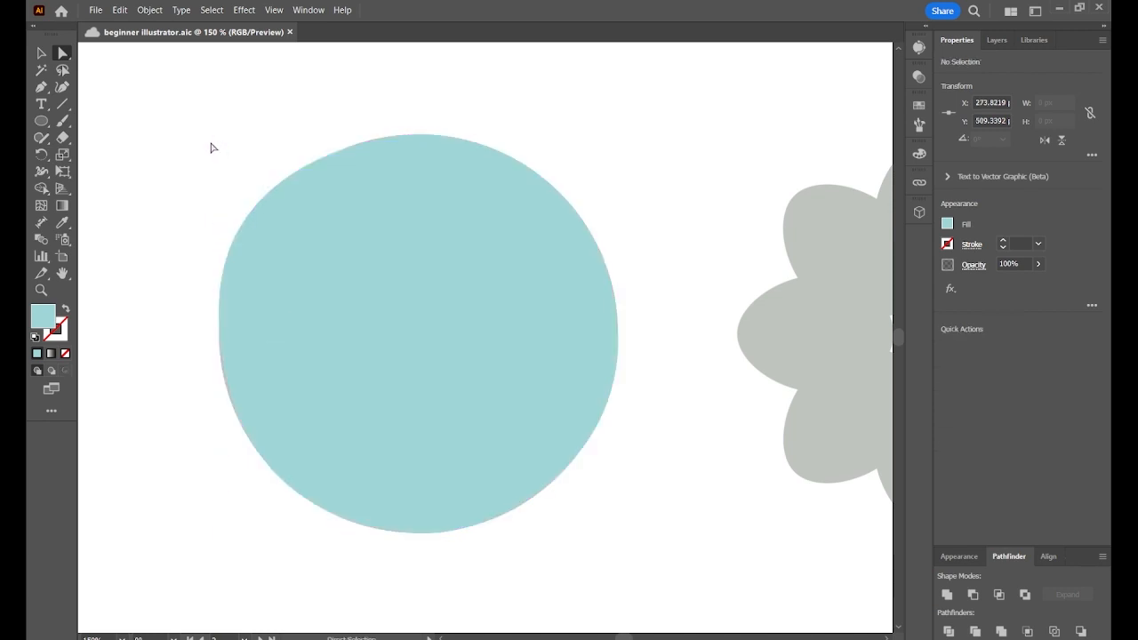
click(220, 305)
click(220, 311)
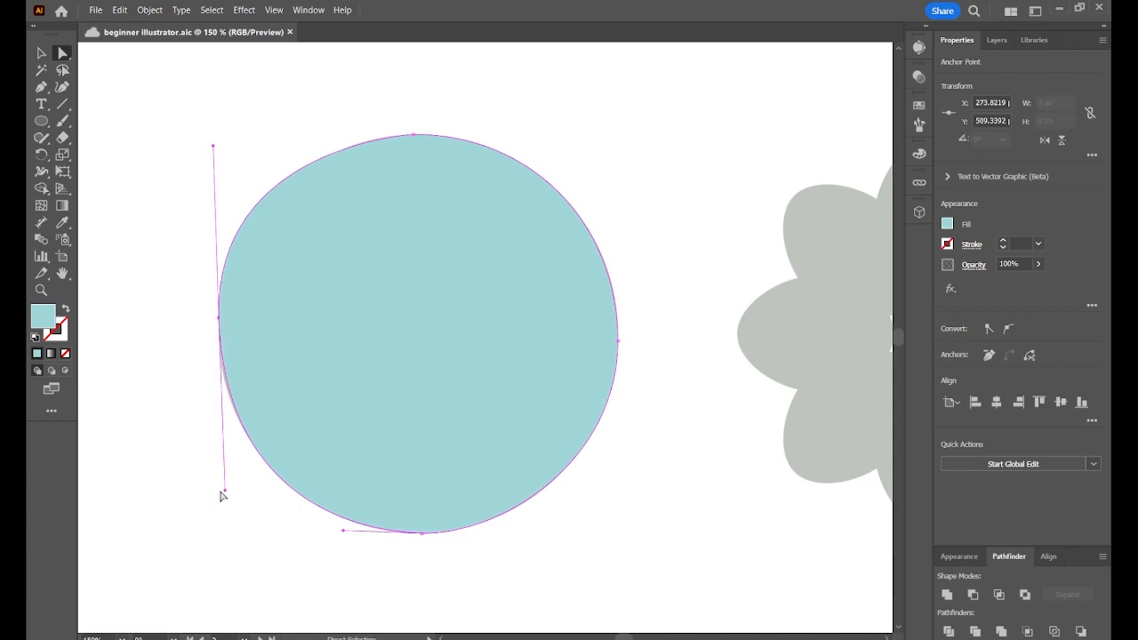
mouse_move(225, 490)
mouse_down()
mouse_move(222, 500)
mouse_move(213, 475)
mouse_up()
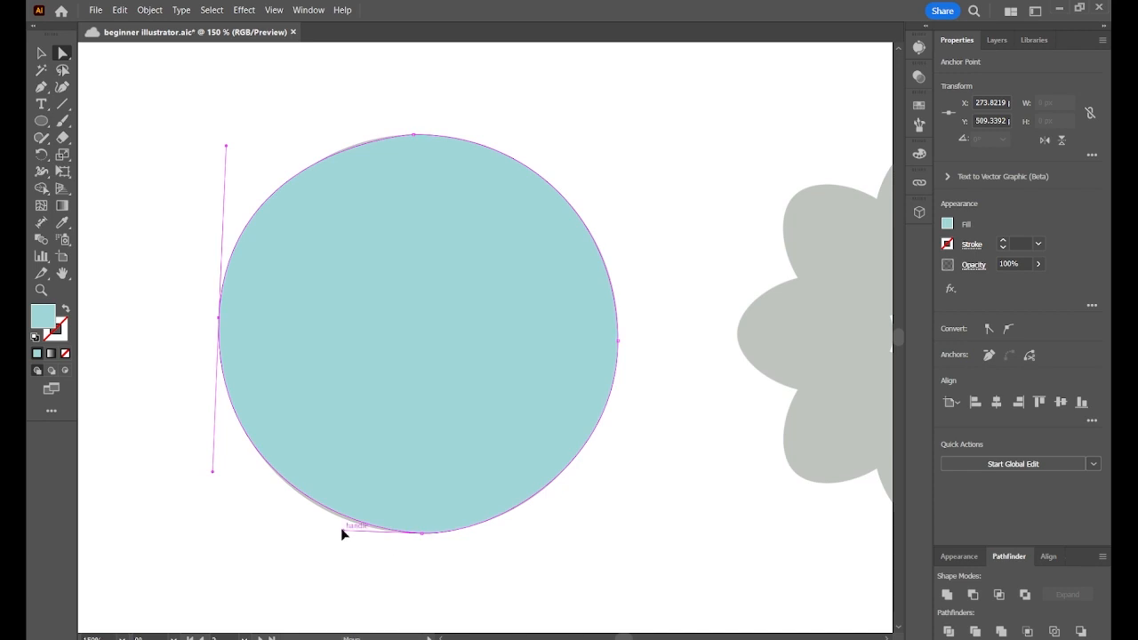
Level and lengthen the bottom anchor point's direction handles so the lower curves follow the template circle.
drag(342, 528, 336, 535)
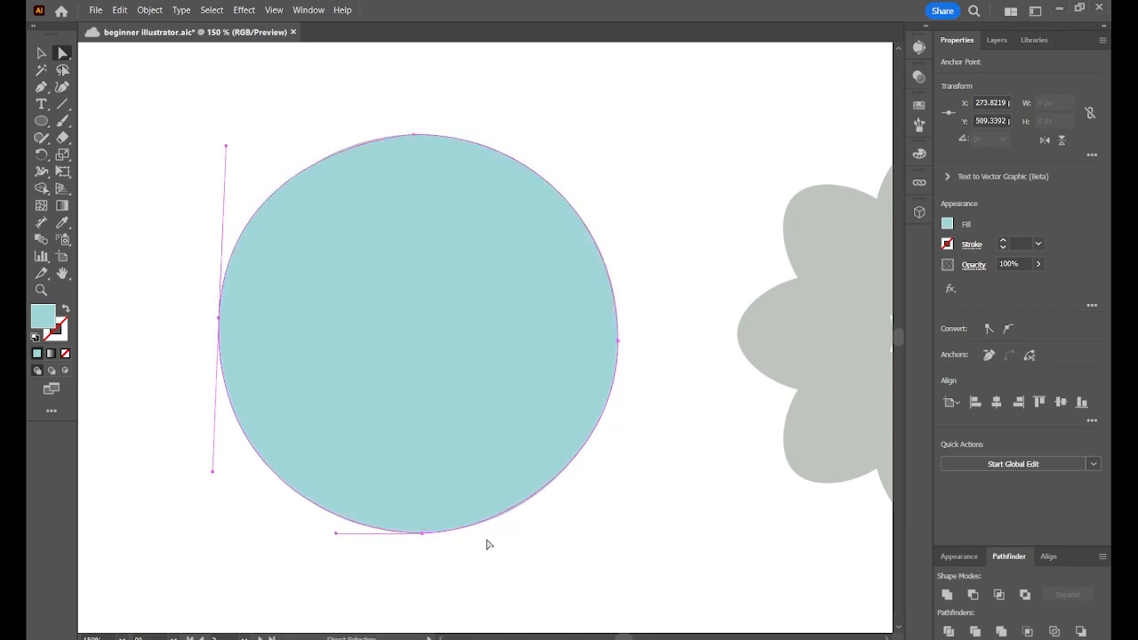
click(424, 536)
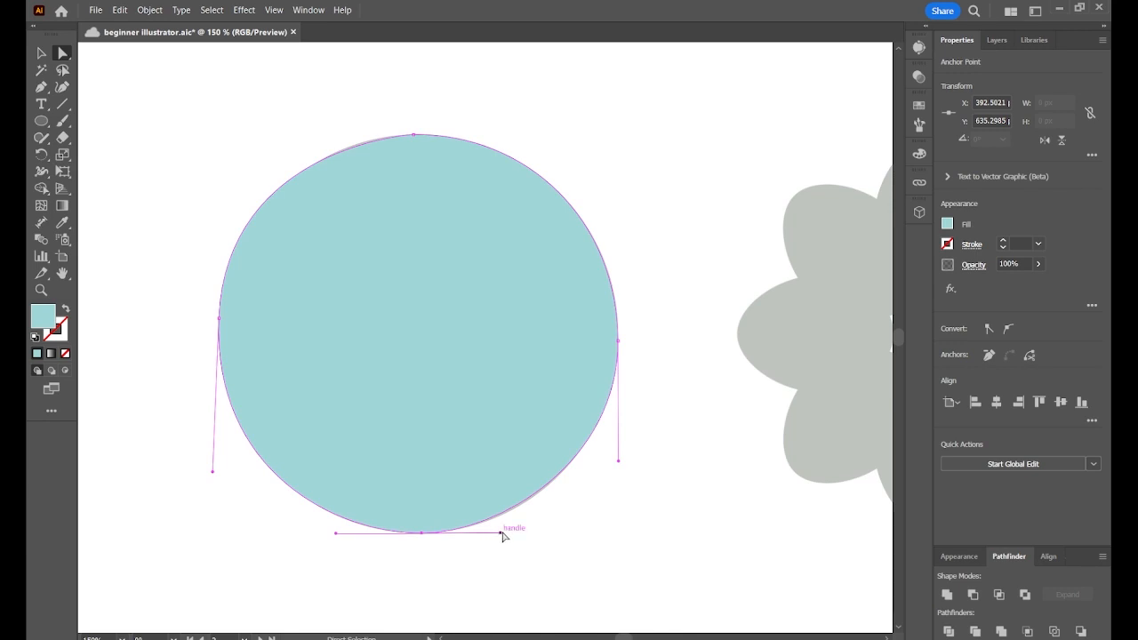
drag(501, 534, 508, 533)
Convert the top anchor point to a smooth point with horizontal handles using the Anchor Point tool.
click(414, 138)
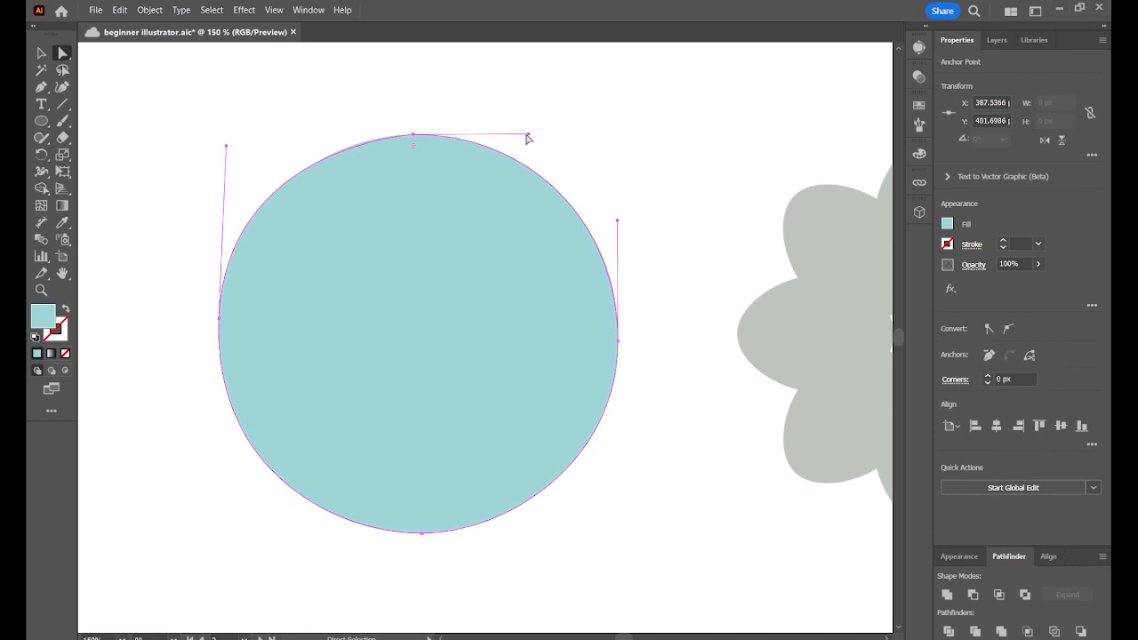
click(43, 92)
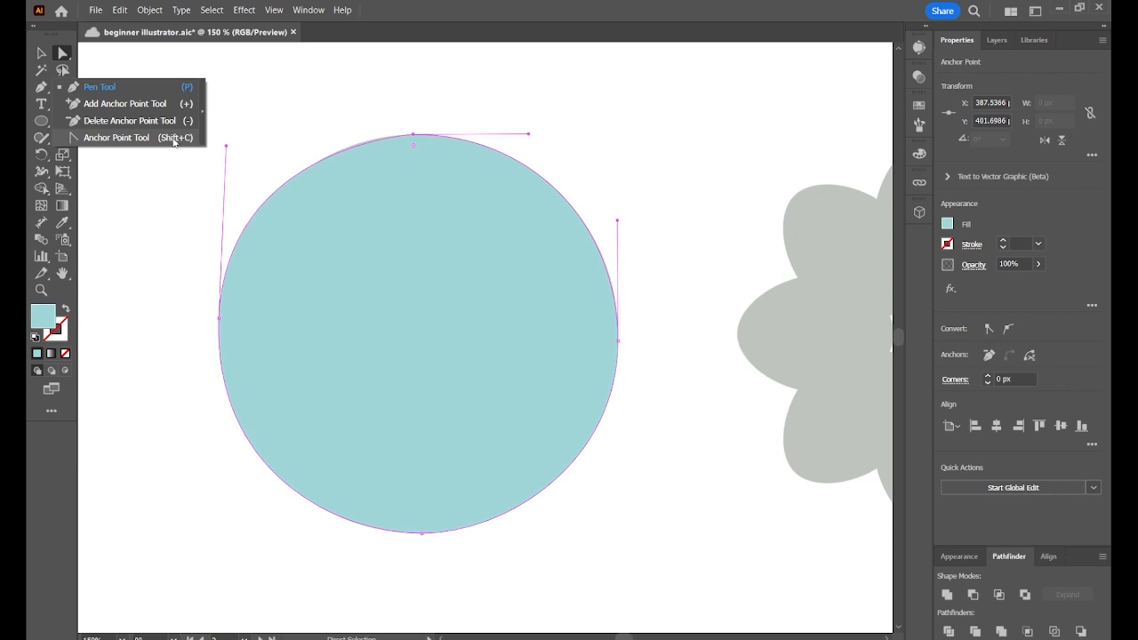
key(v)
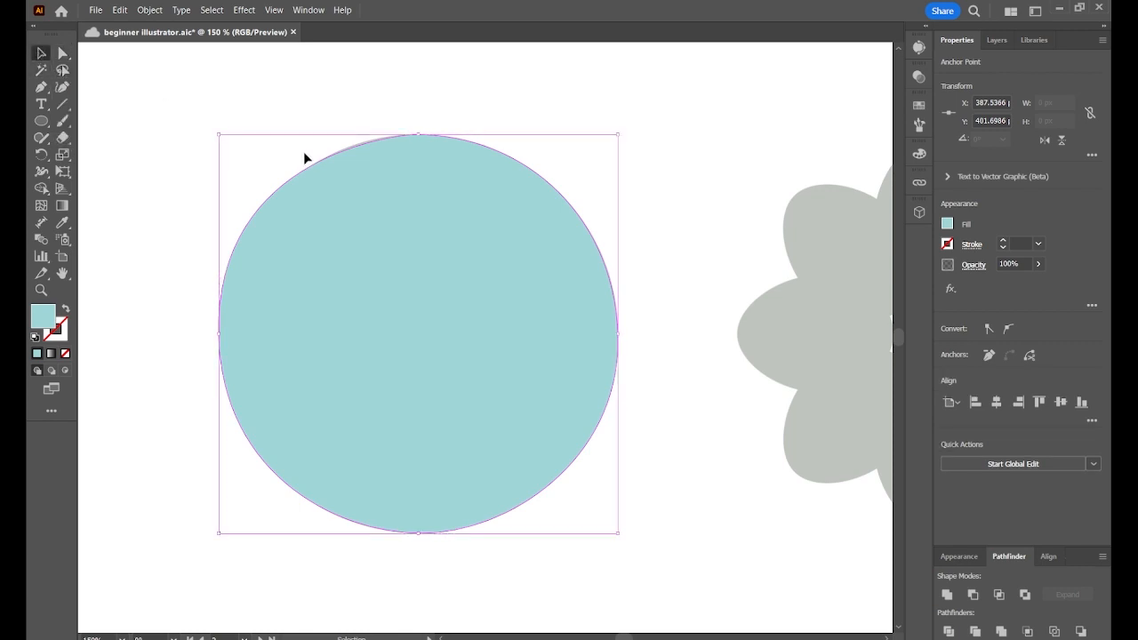
key(shift+c)
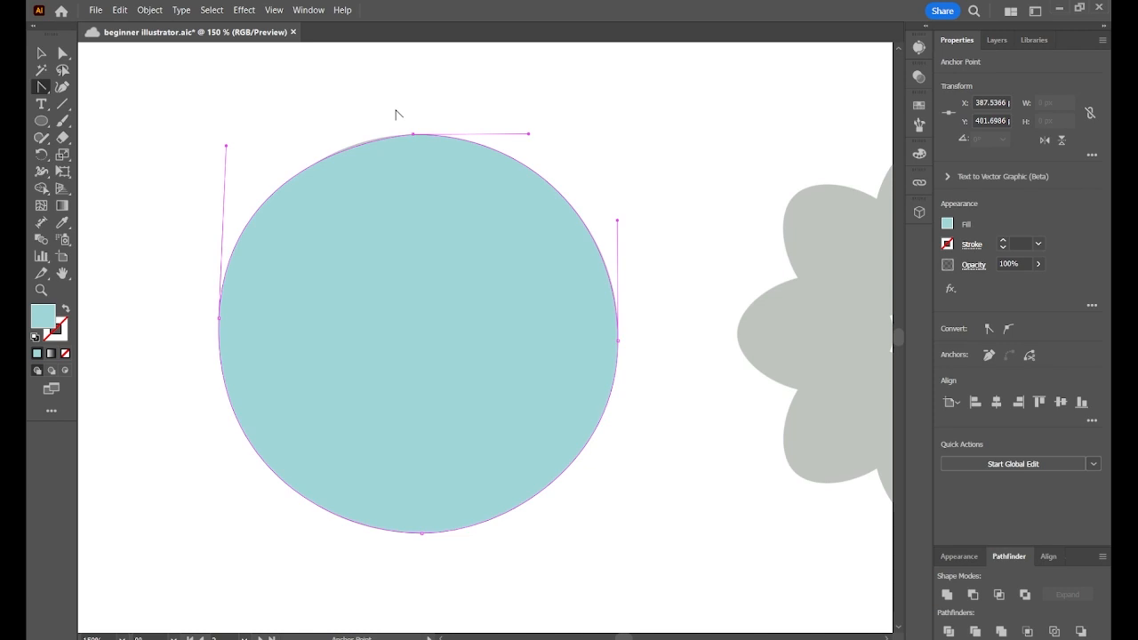
drag(413, 135, 509, 134)
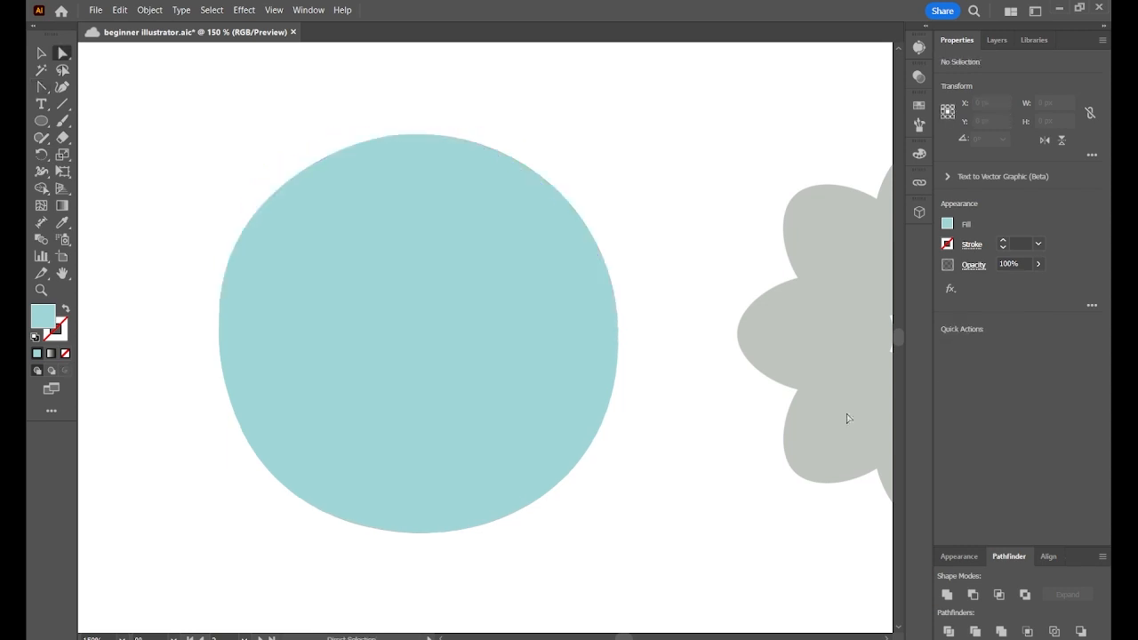
Refine the traced circle's top anchor point and its left direction handle, check the side anchors' handles, and deselect the shape.
click(423, 206)
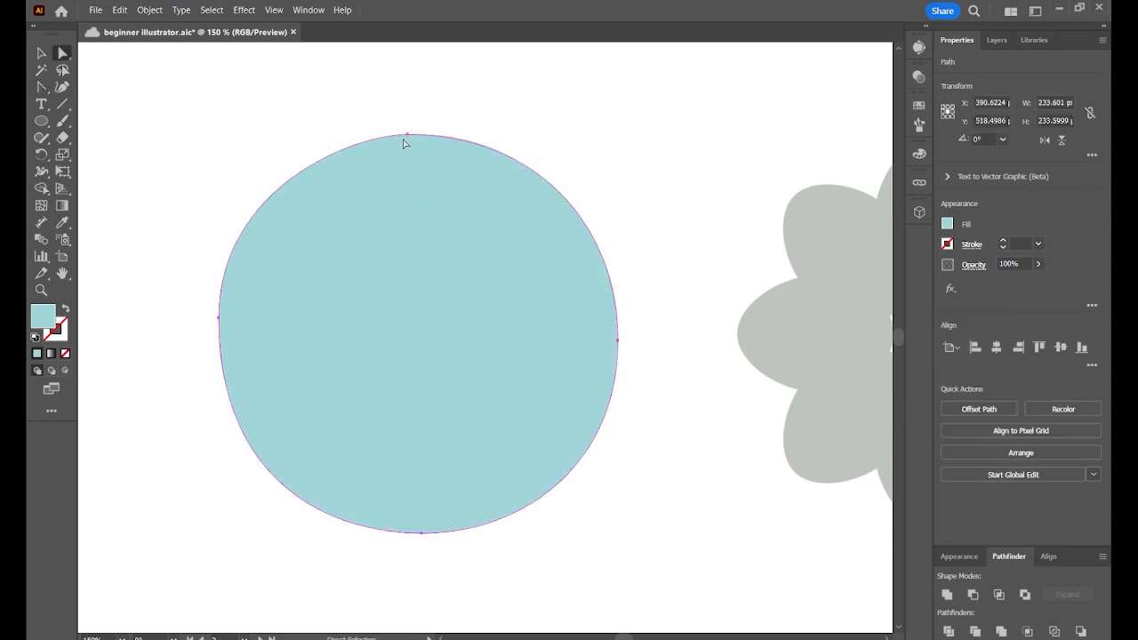
drag(408, 139, 343, 136)
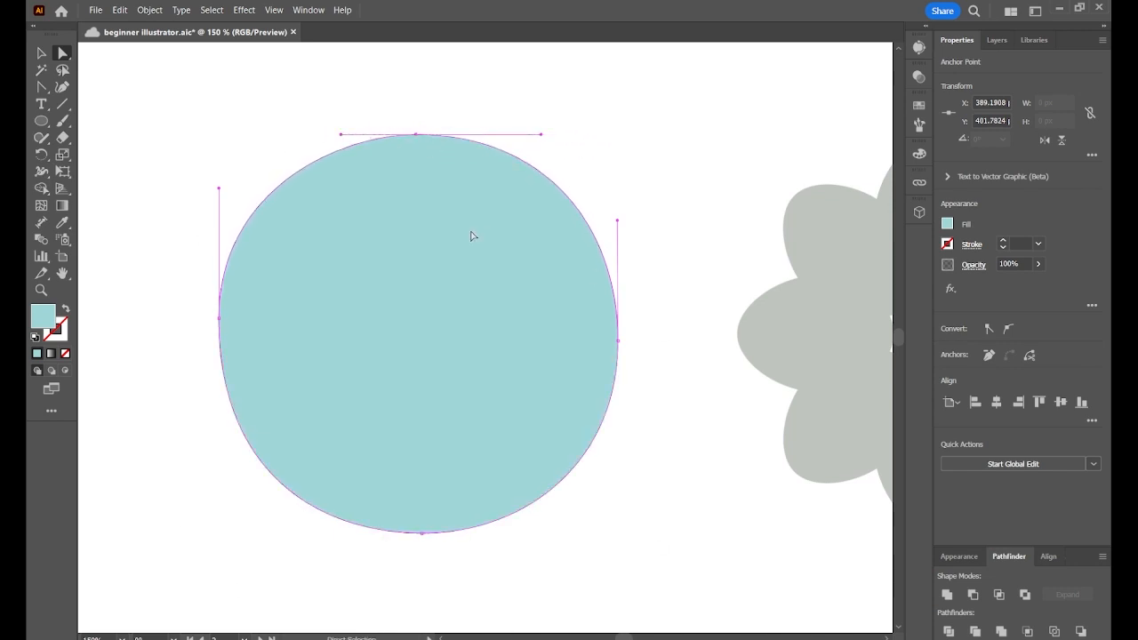
click(221, 320)
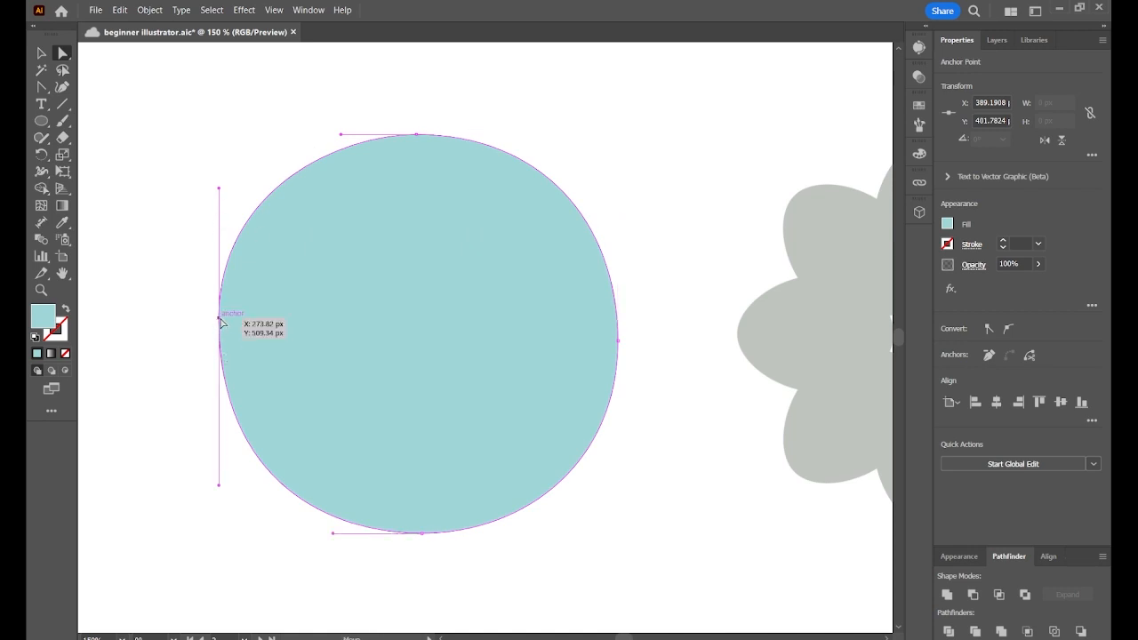
click(619, 341)
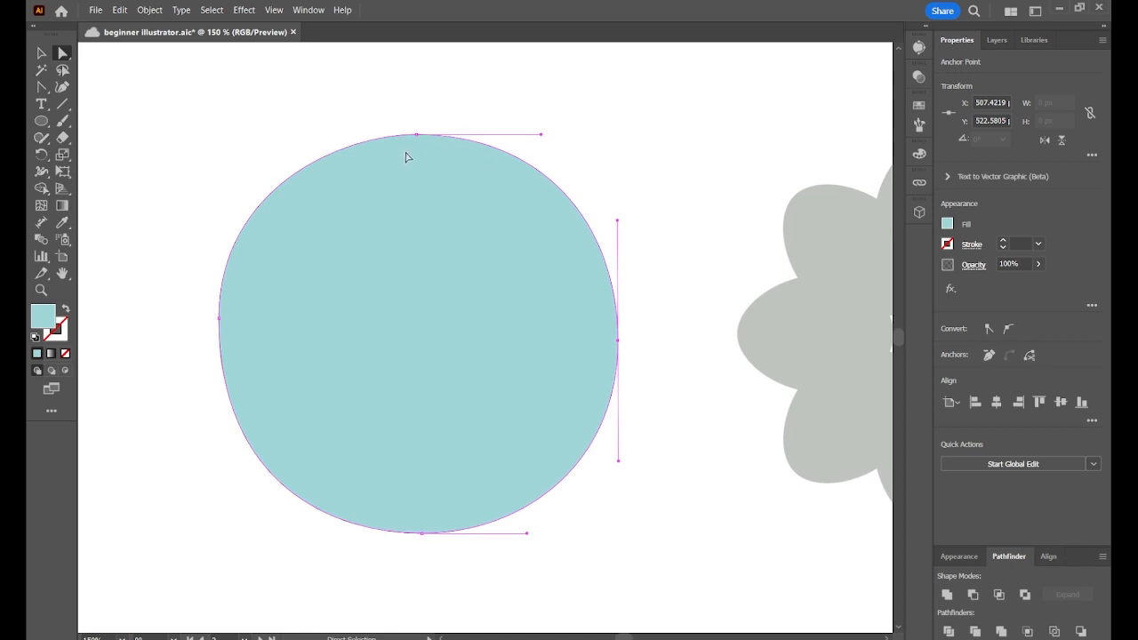
click(689, 184)
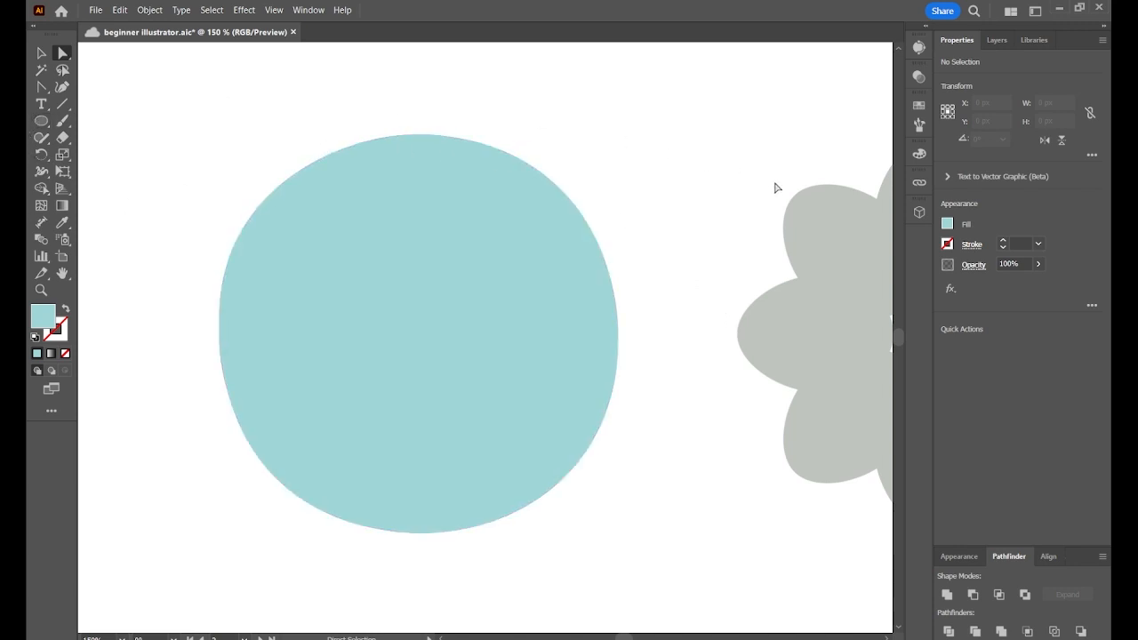
Delete the traced circle so the grey template circle is clear for another trace.
click(41, 90)
click(89, 86)
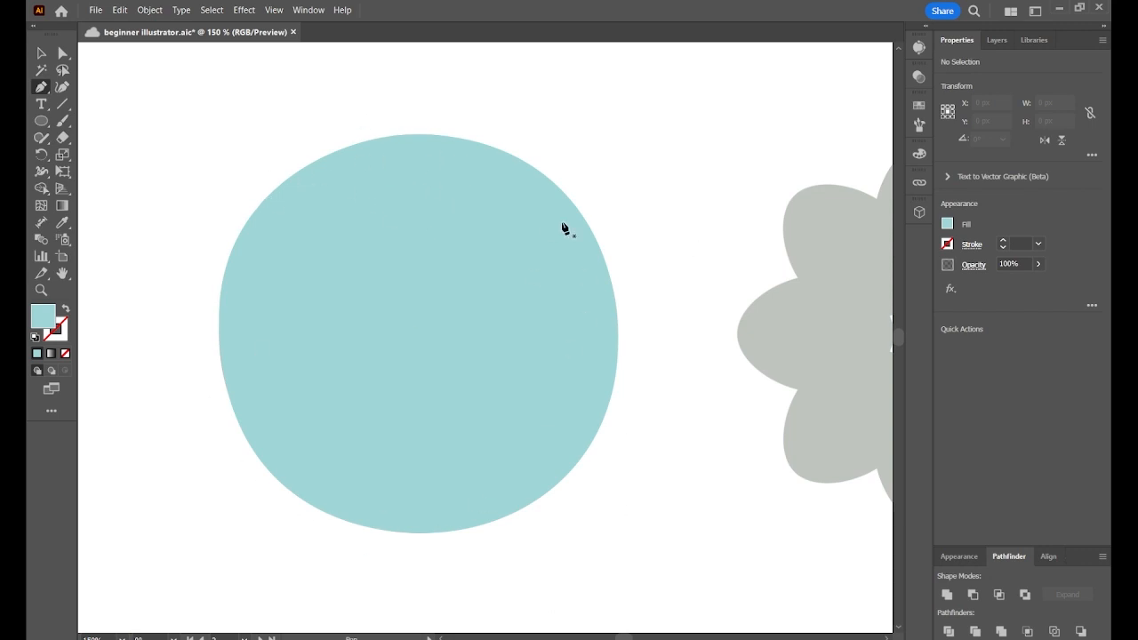
key(v)
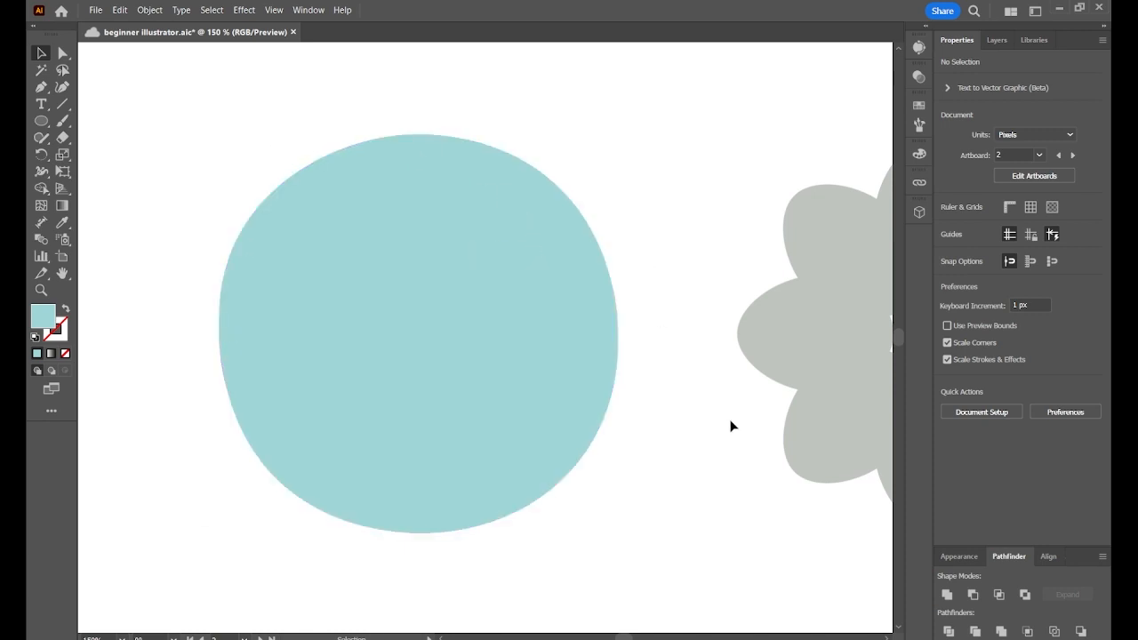
click(555, 335)
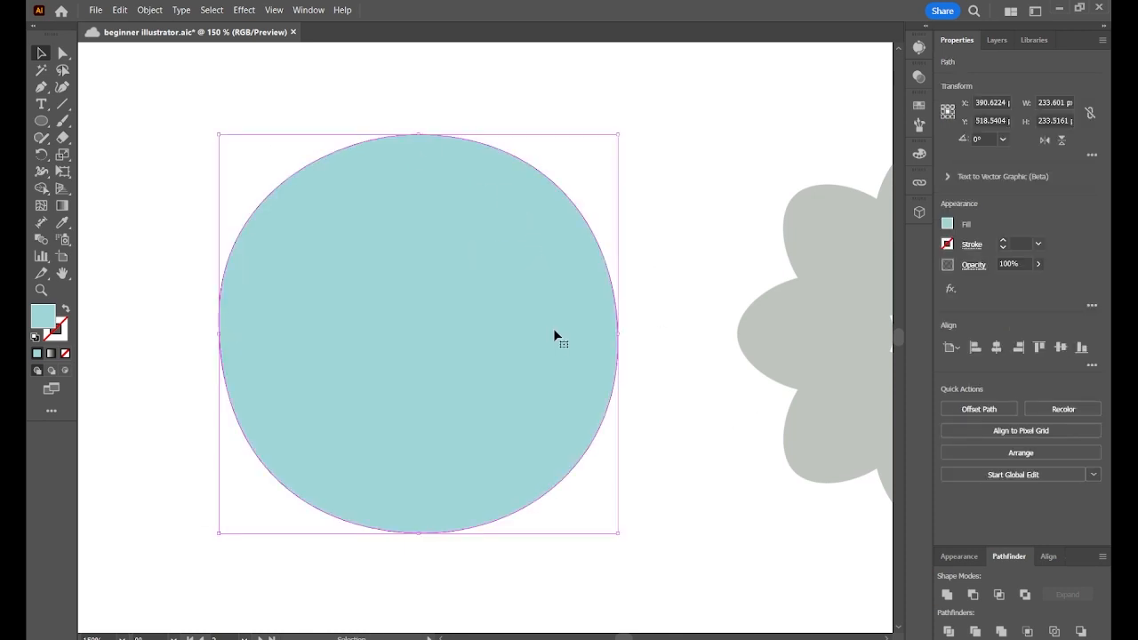
key(Delete)
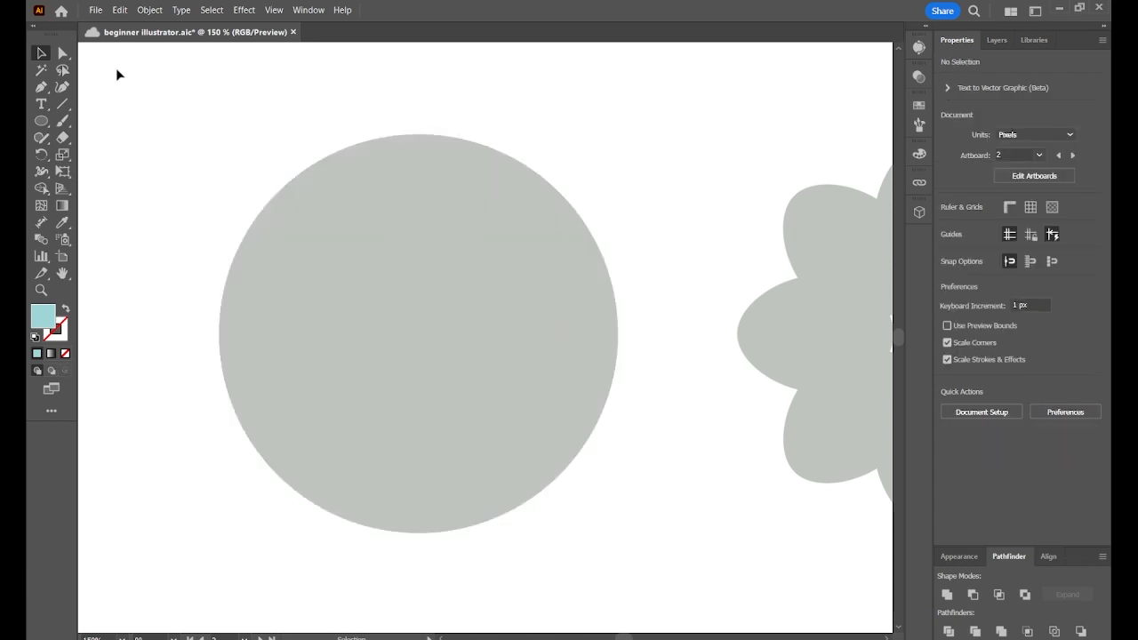
Draw a closed four-point diamond with the Pen tool, placing one anchor on each side of the template circle's edge.
click(41, 86)
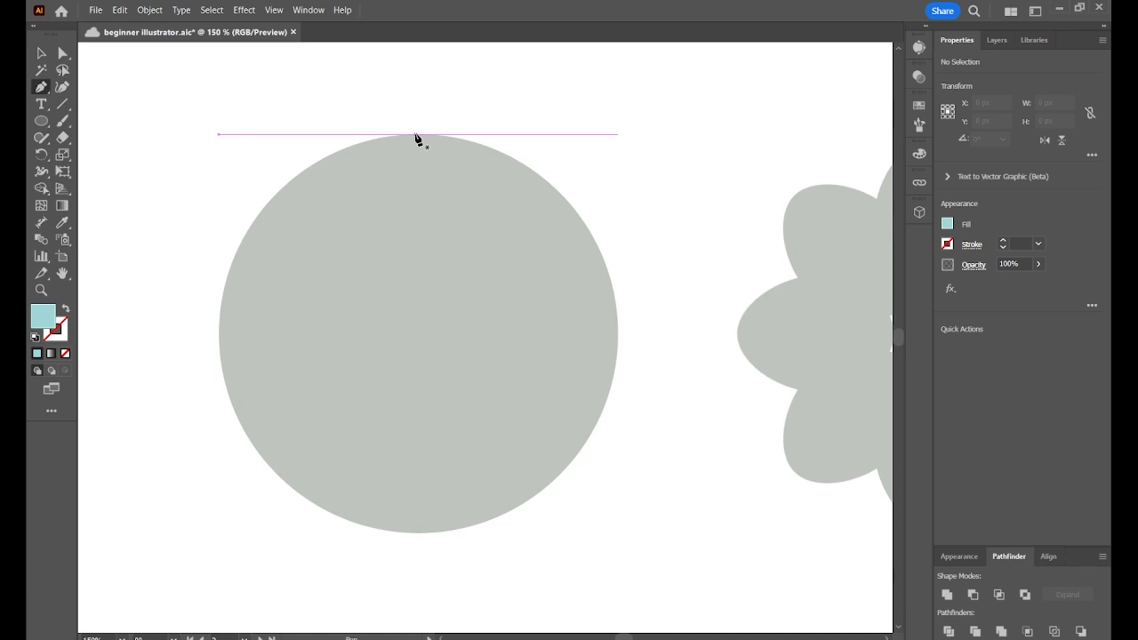
click(40, 88)
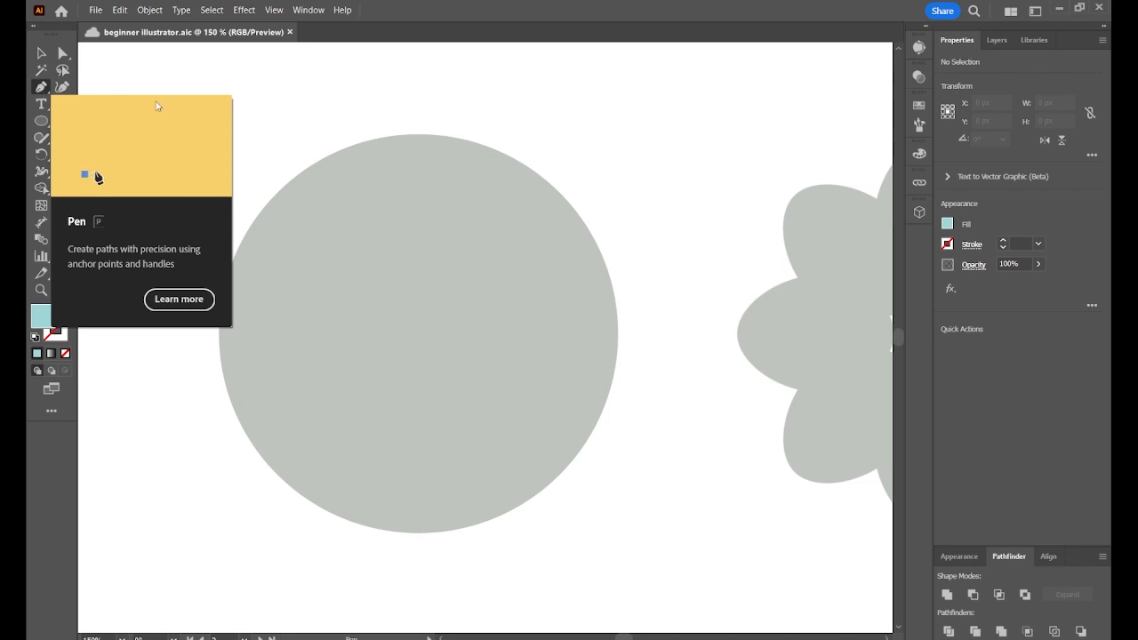
click(419, 136)
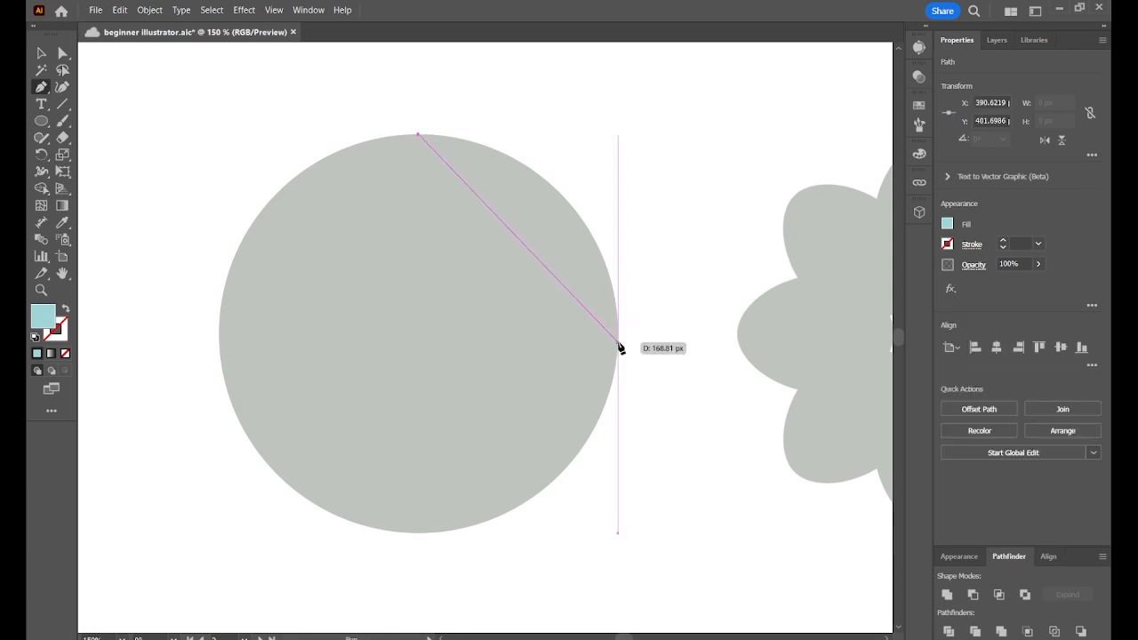
click(619, 344)
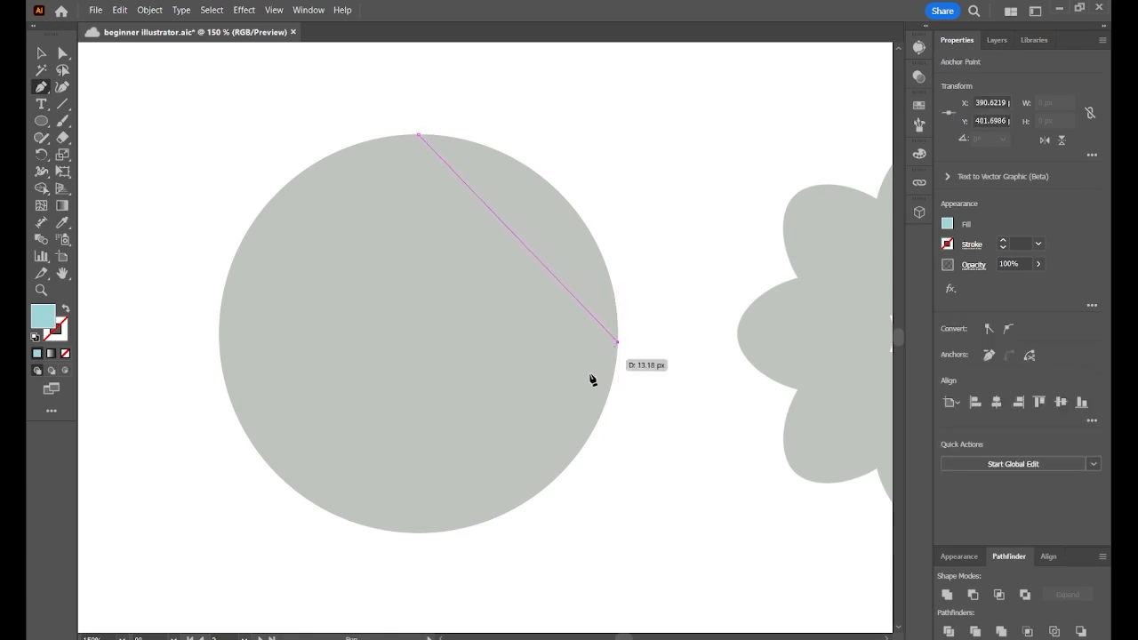
click(434, 532)
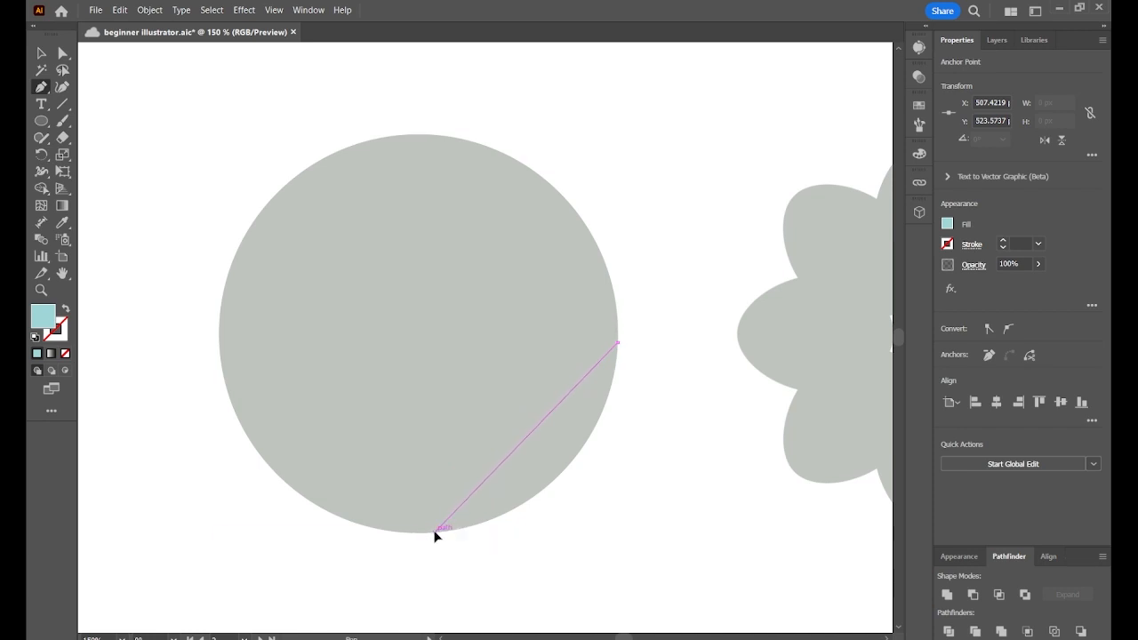
click(220, 315)
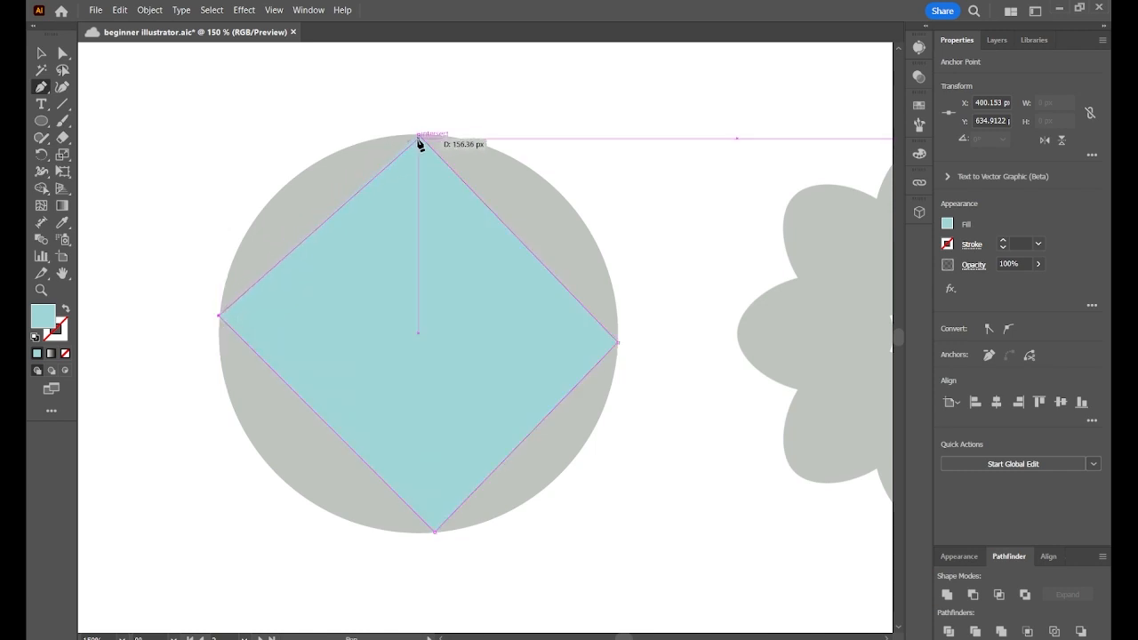
drag(420, 140, 418, 135)
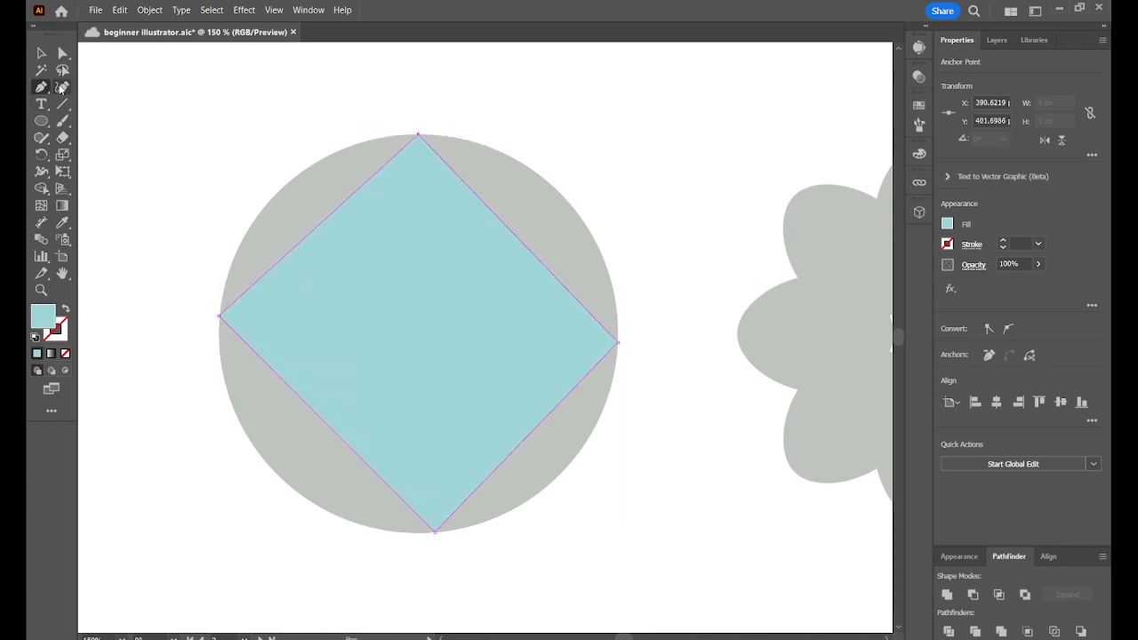
Bend the diamond's four straight sides out to the template circle with the Curvature tool, and save the document.
click(62, 86)
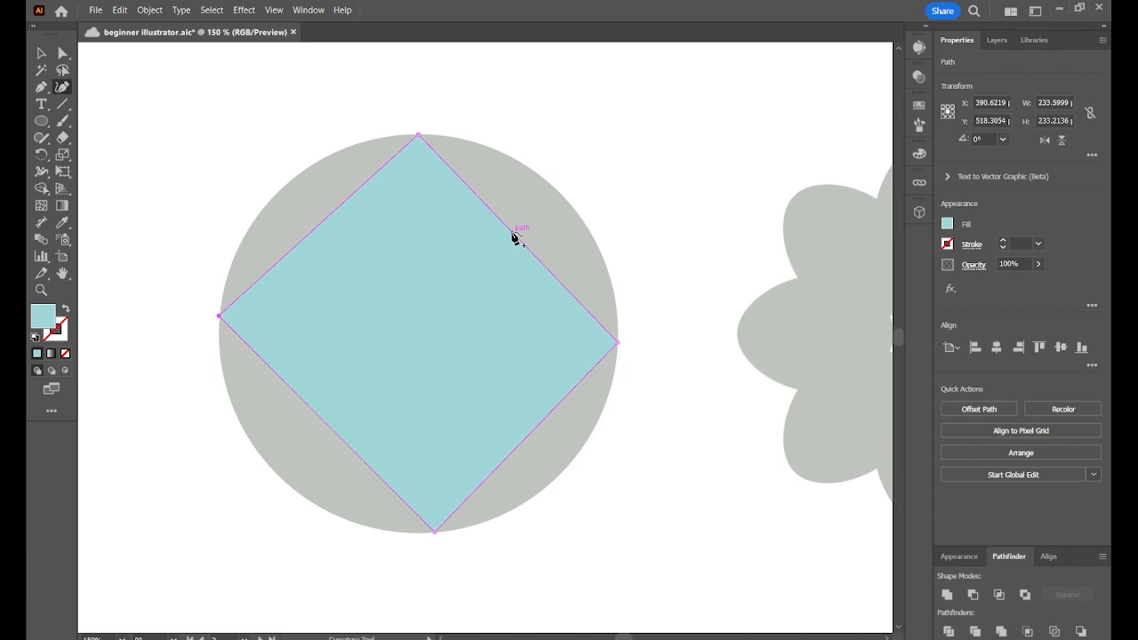
drag(513, 233, 566, 203)
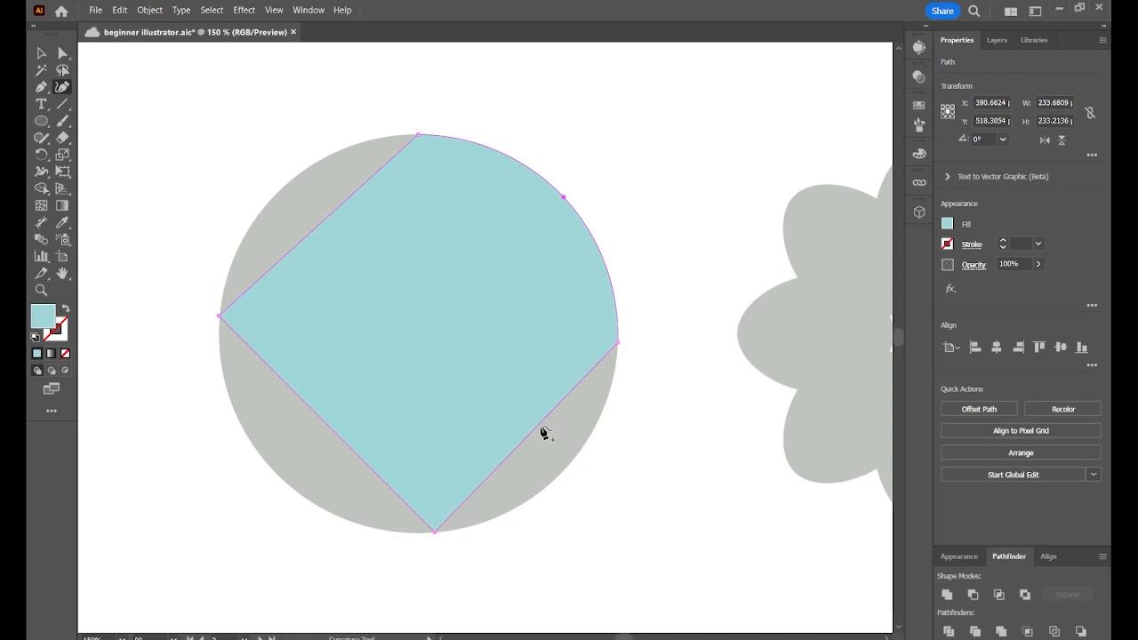
drag(540, 426, 559, 480)
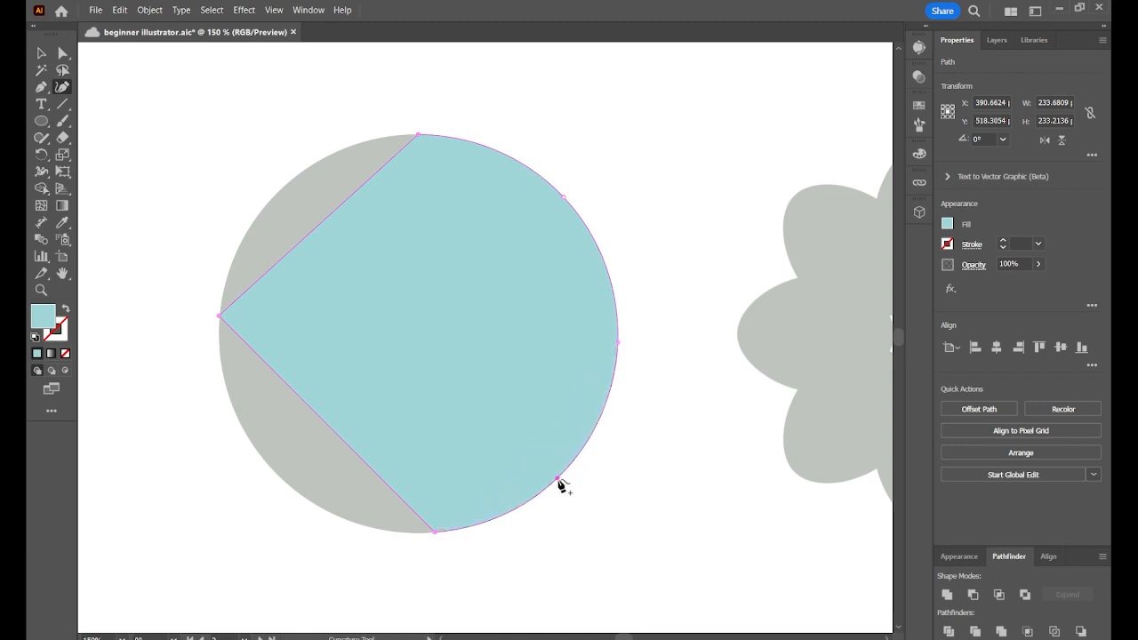
drag(330, 435, 271, 474)
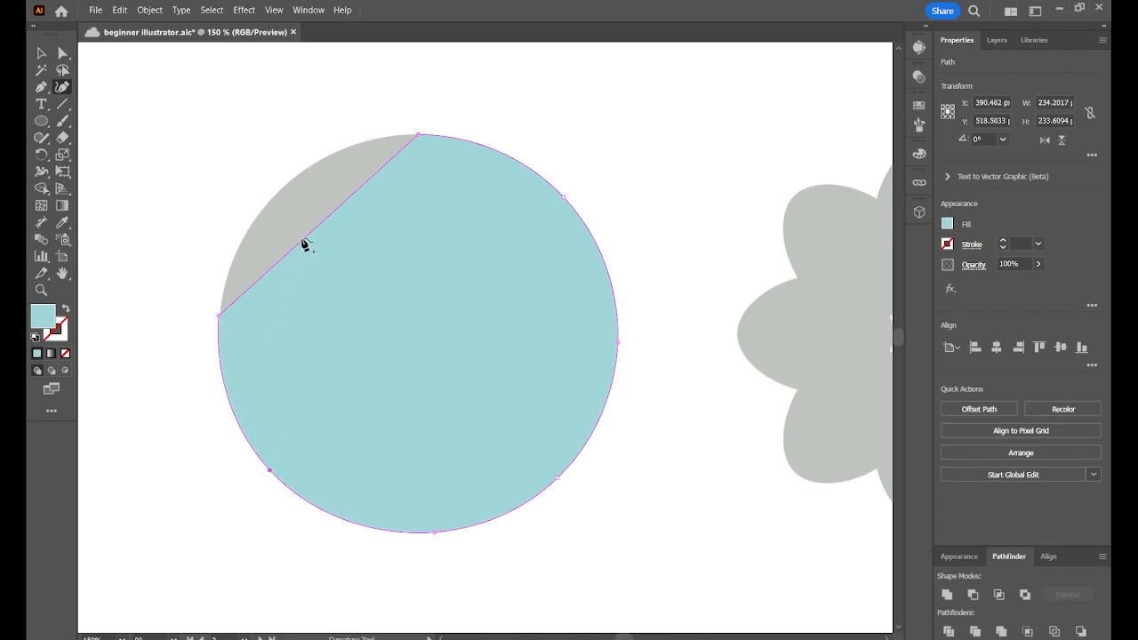
drag(312, 231, 278, 192)
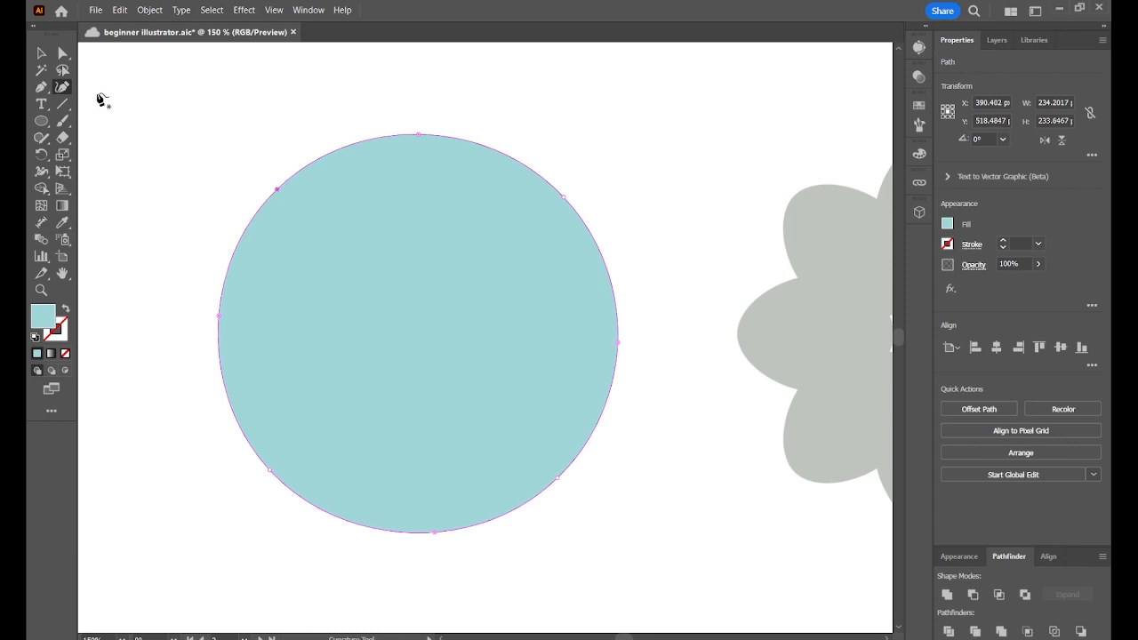
click(41, 53)
click(759, 134)
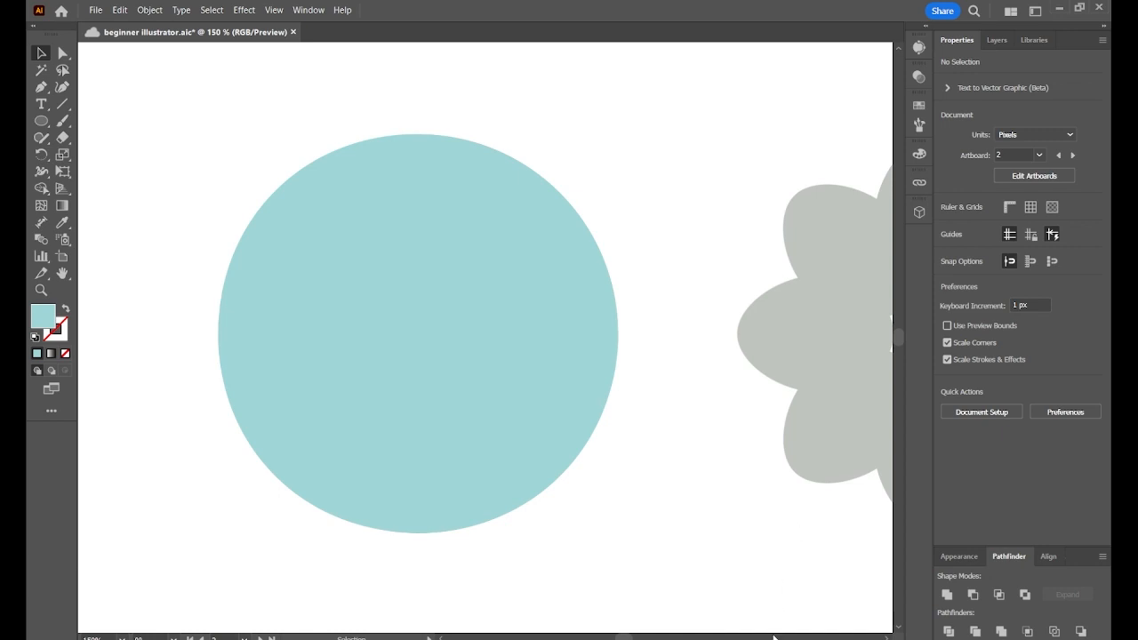
key(ctrl+s)
Draw an ellipse about 55 by 91 px over the template flower's top petal.
key(h)
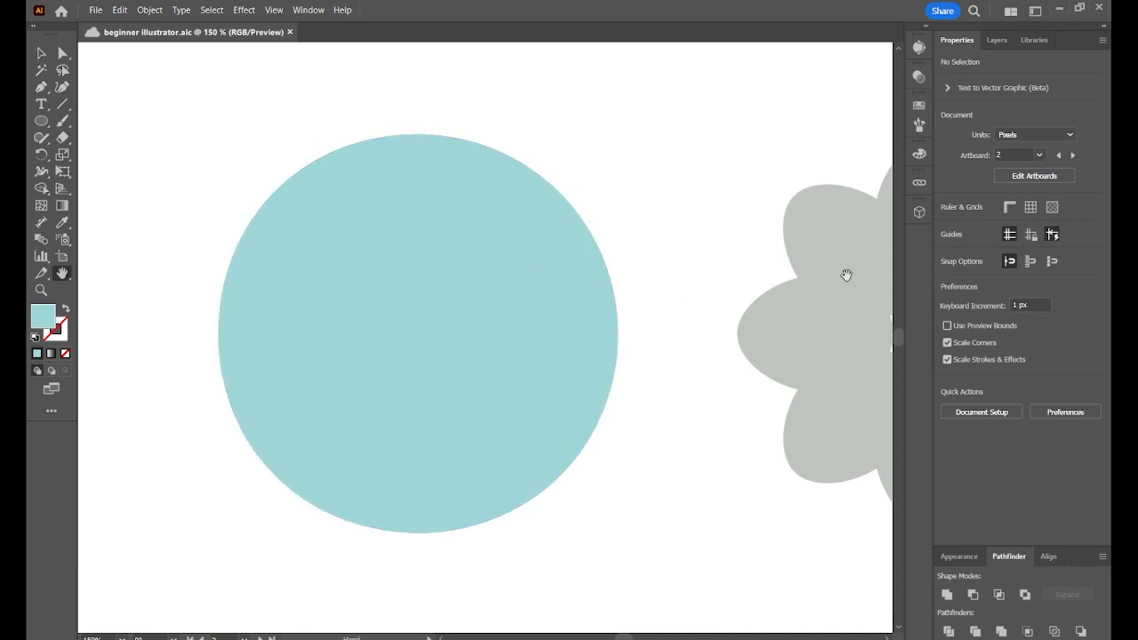
drag(844, 272, 414, 287)
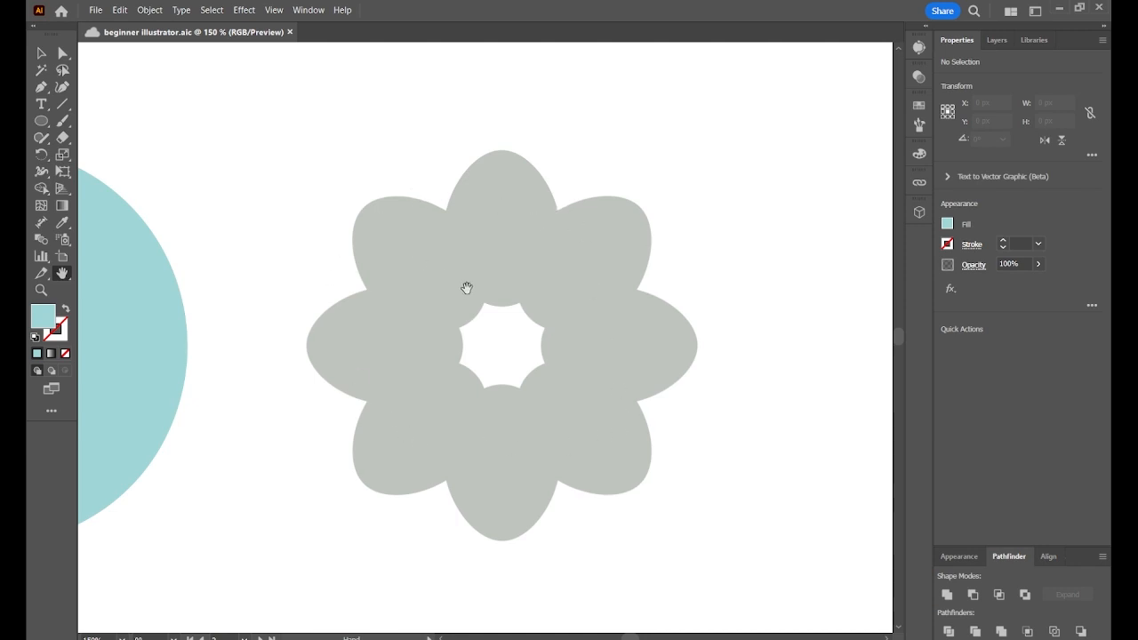
click(41, 124)
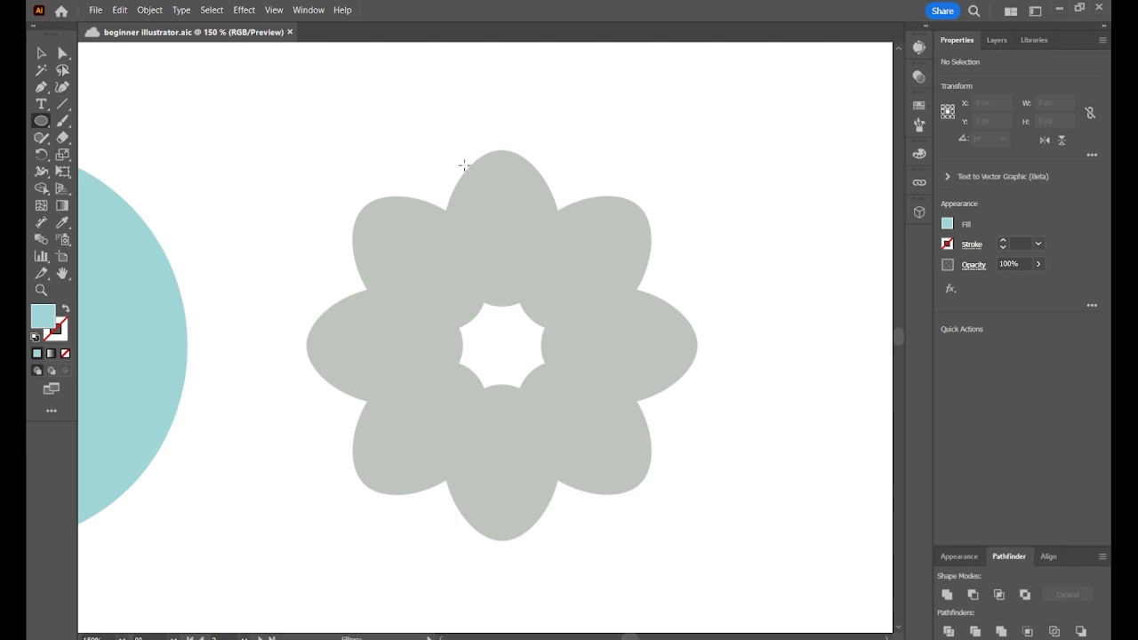
drag(466, 167, 548, 306)
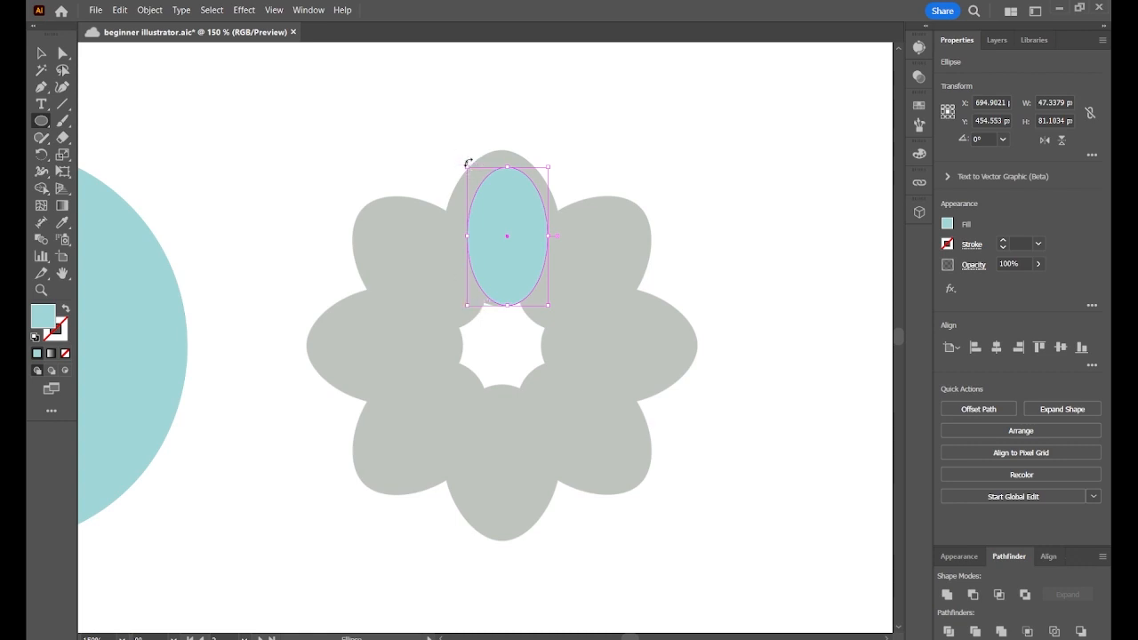
drag(465, 165, 454, 150)
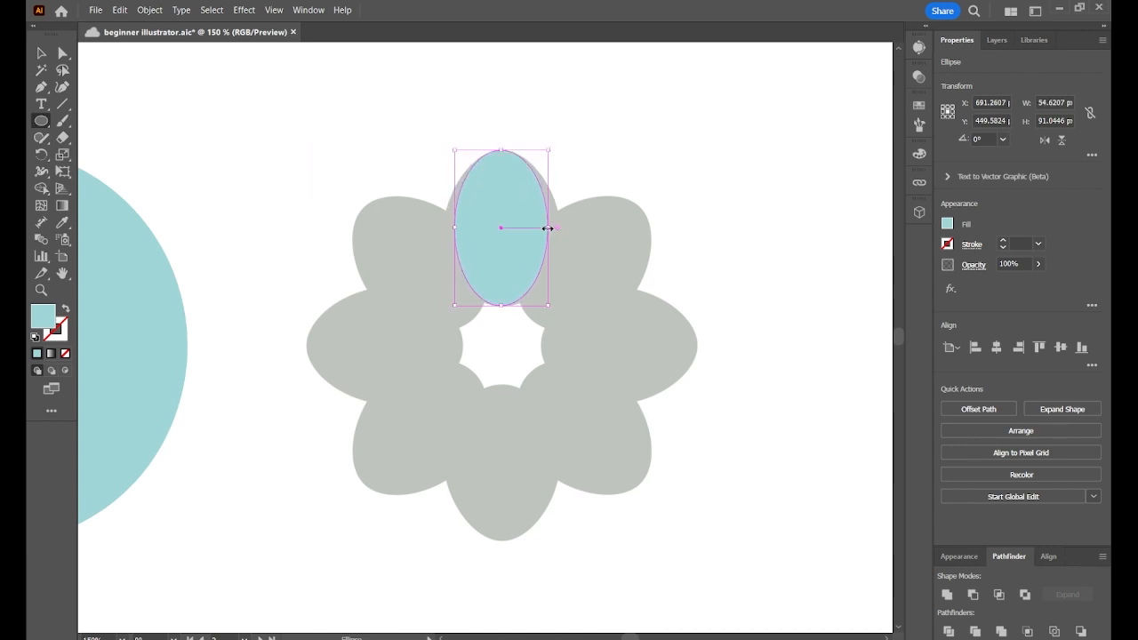
Widen the petal ellipse on both sides to about 63 px to match the template petal, keeping it selected.
click(38, 55)
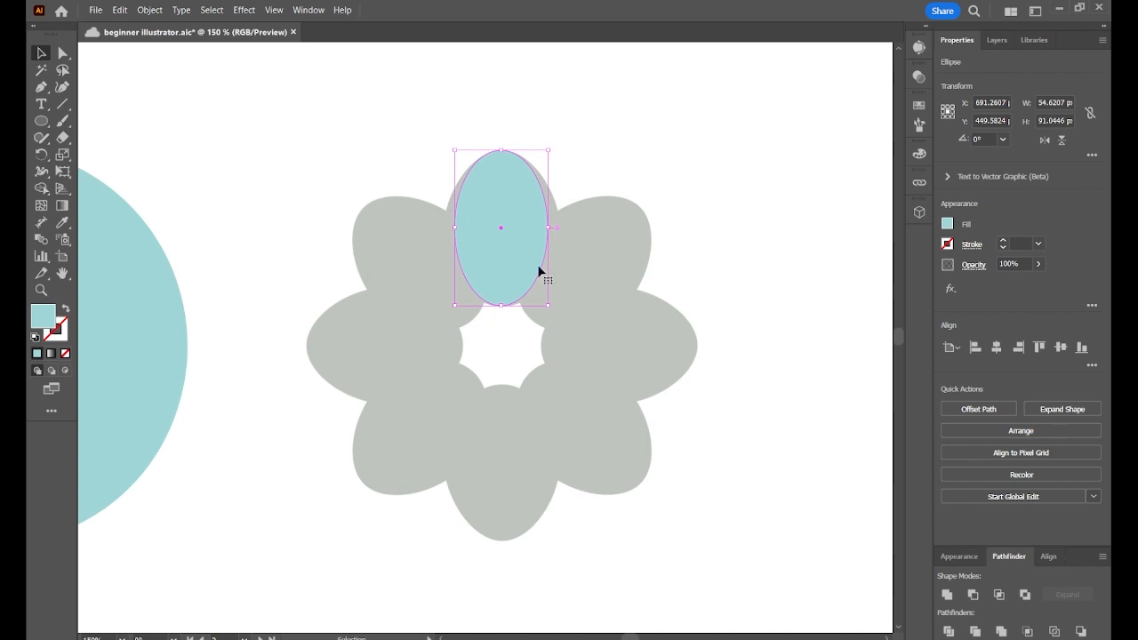
key(a)
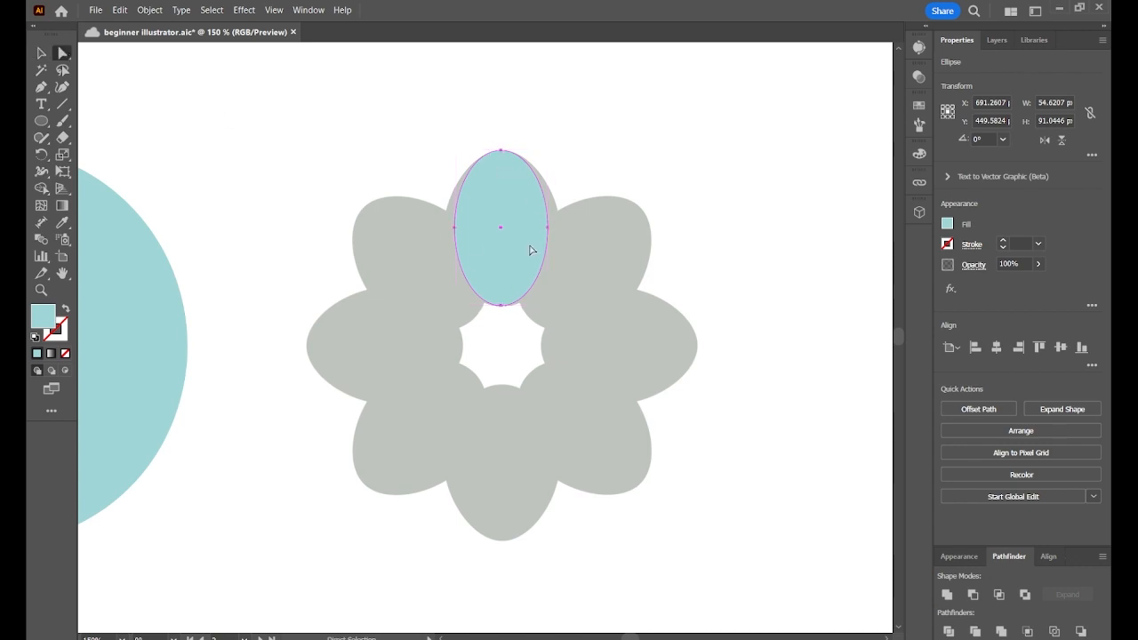
click(42, 54)
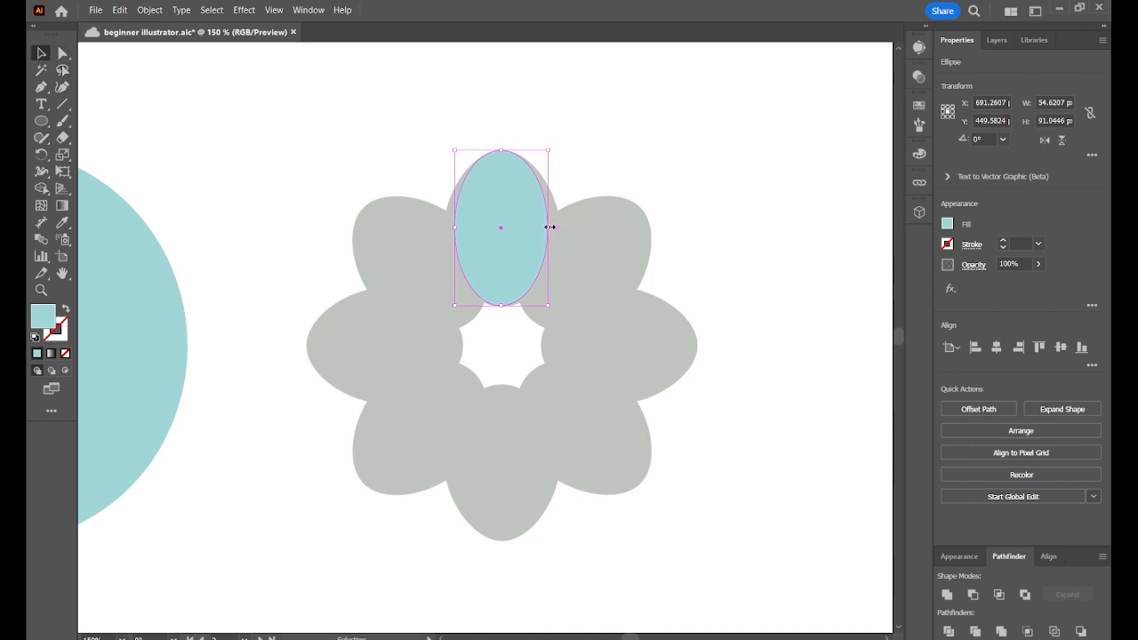
drag(550, 228, 554, 233)
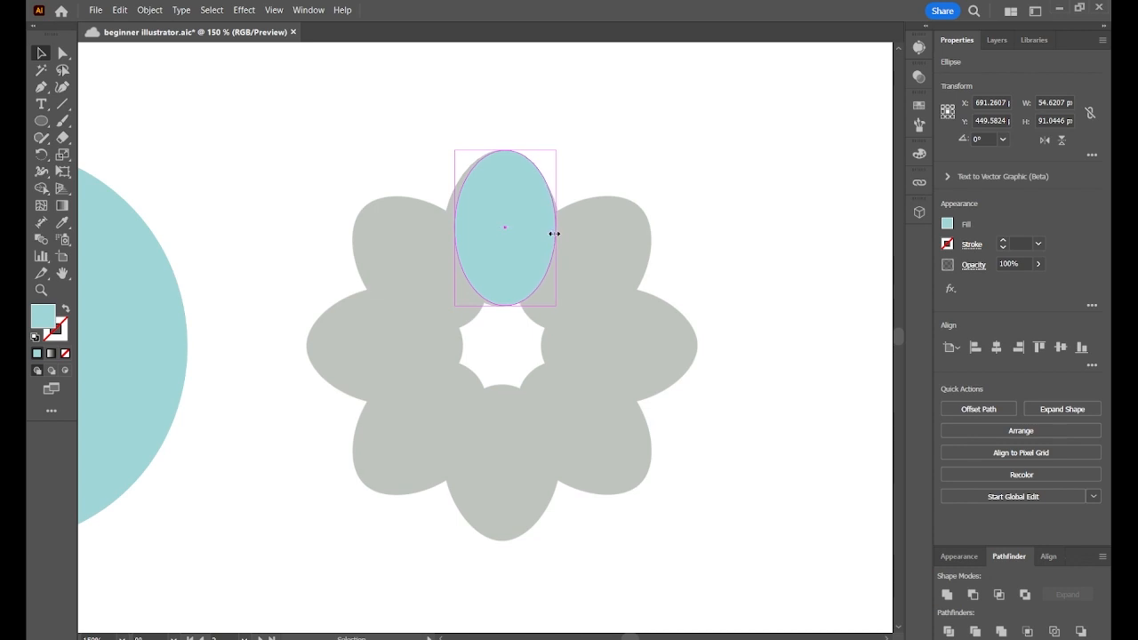
drag(456, 228, 454, 228)
drag(455, 228, 447, 229)
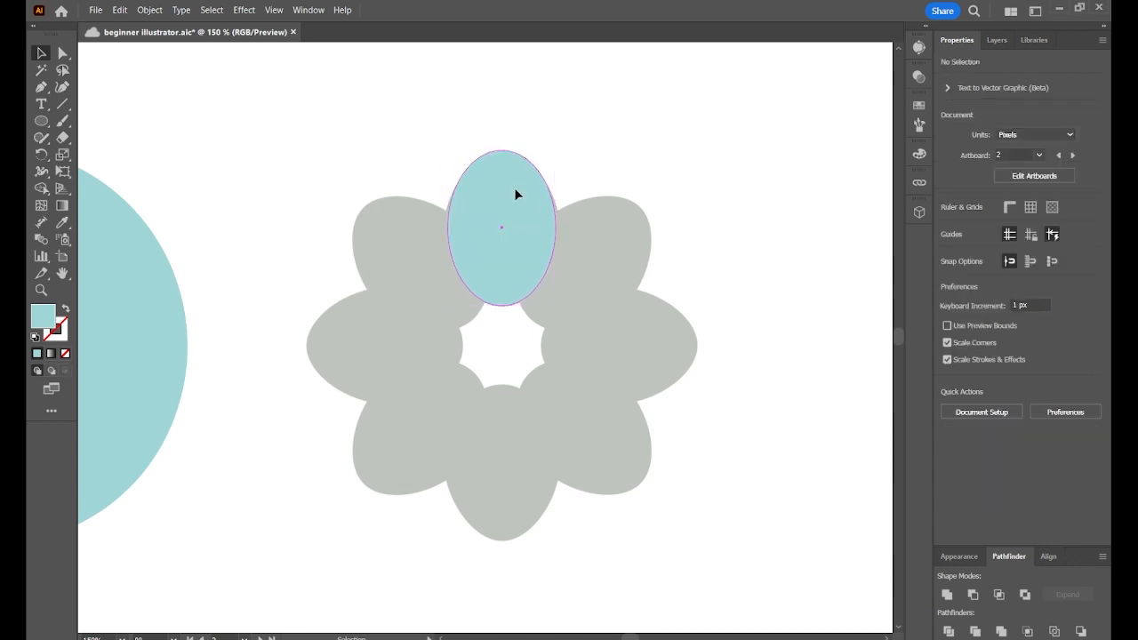
click(516, 194)
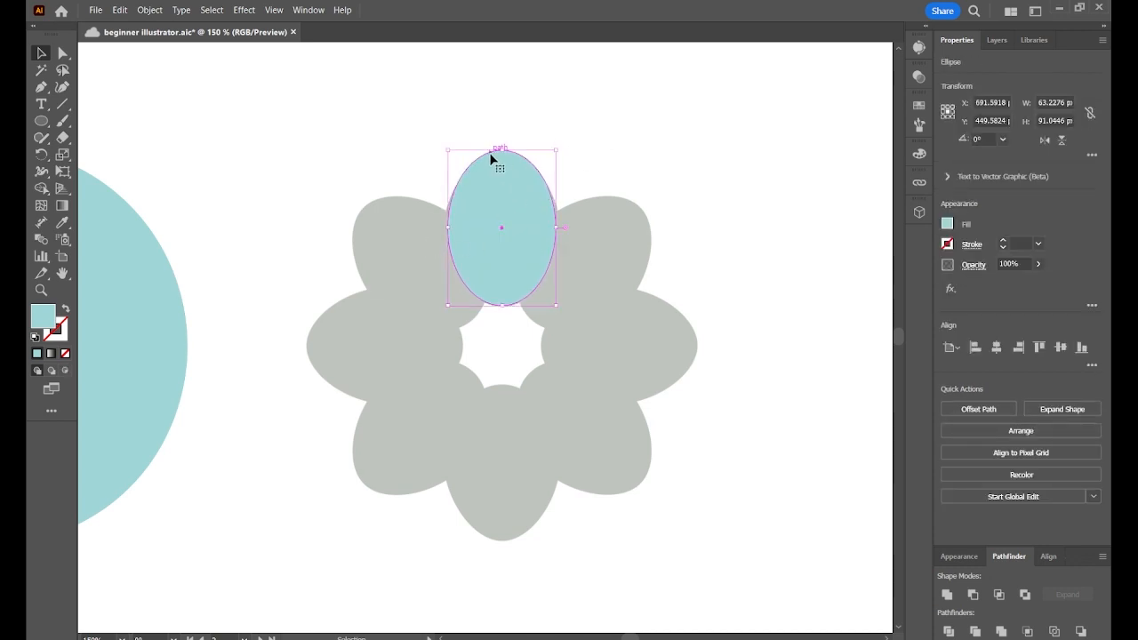
Create a radial repeat from the petal ellipse and shift it slightly down onto the template flower.
click(150, 11)
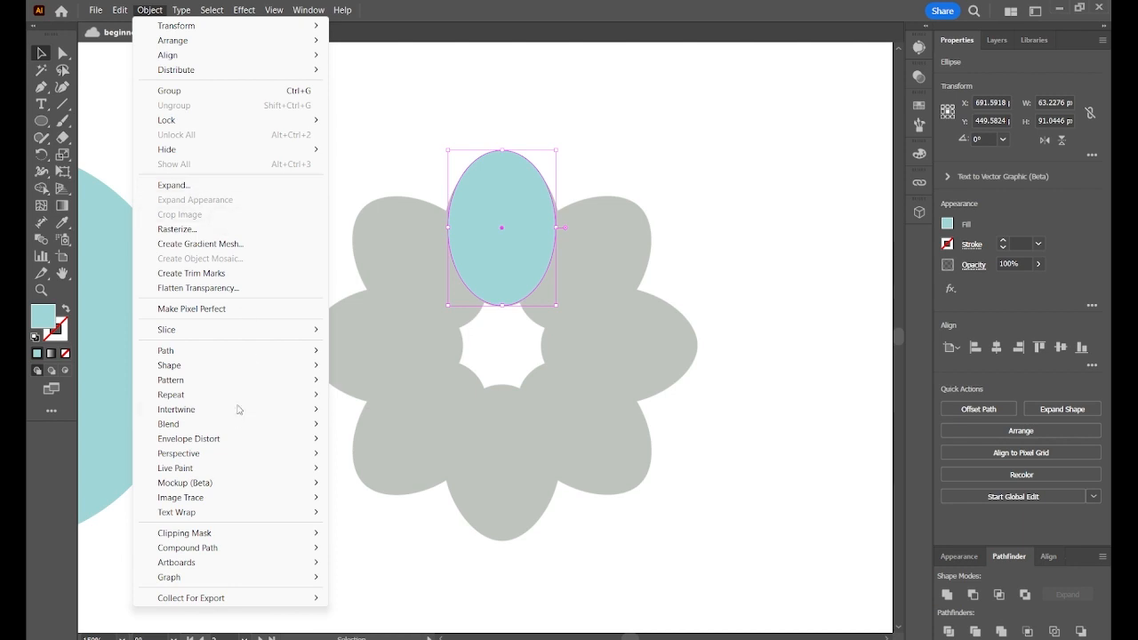
mouse_move(206, 397)
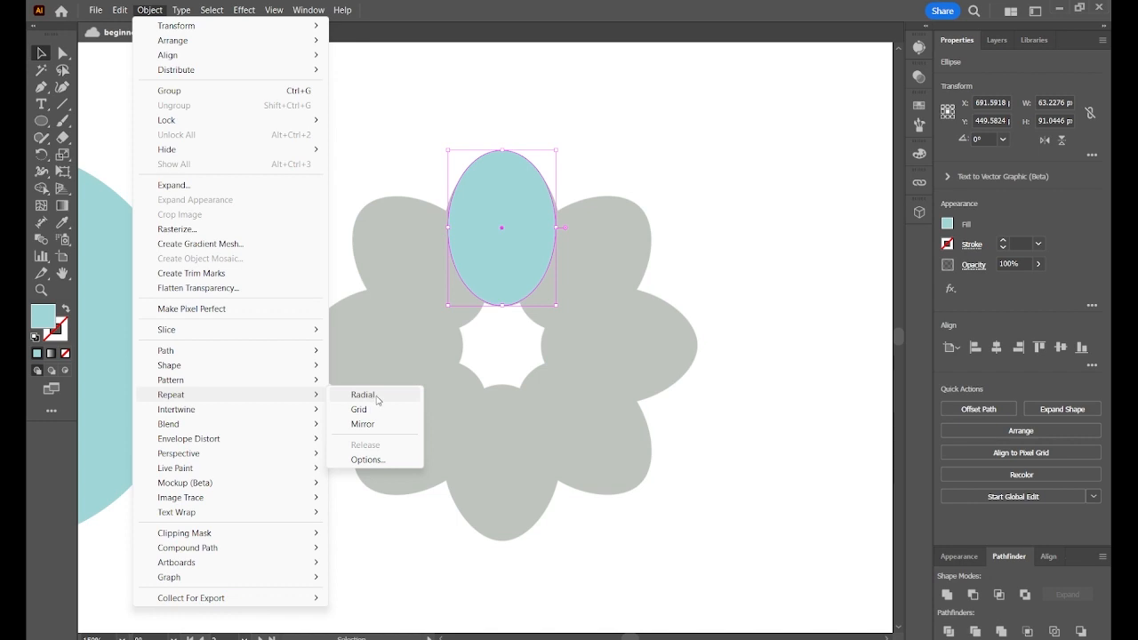
click(377, 399)
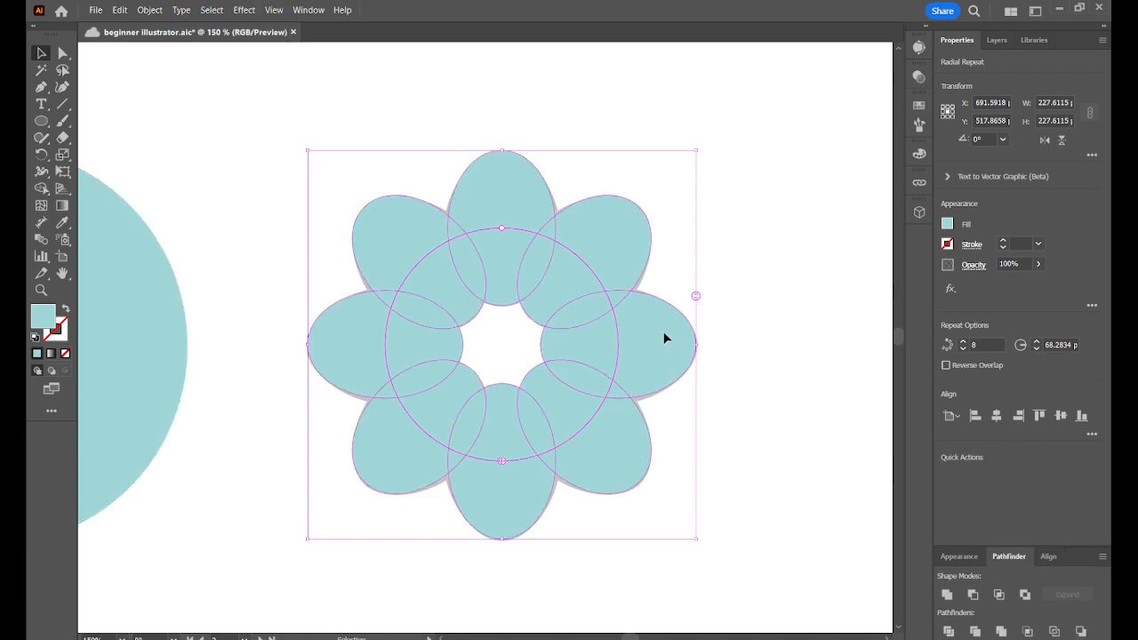
drag(666, 338, 663, 340)
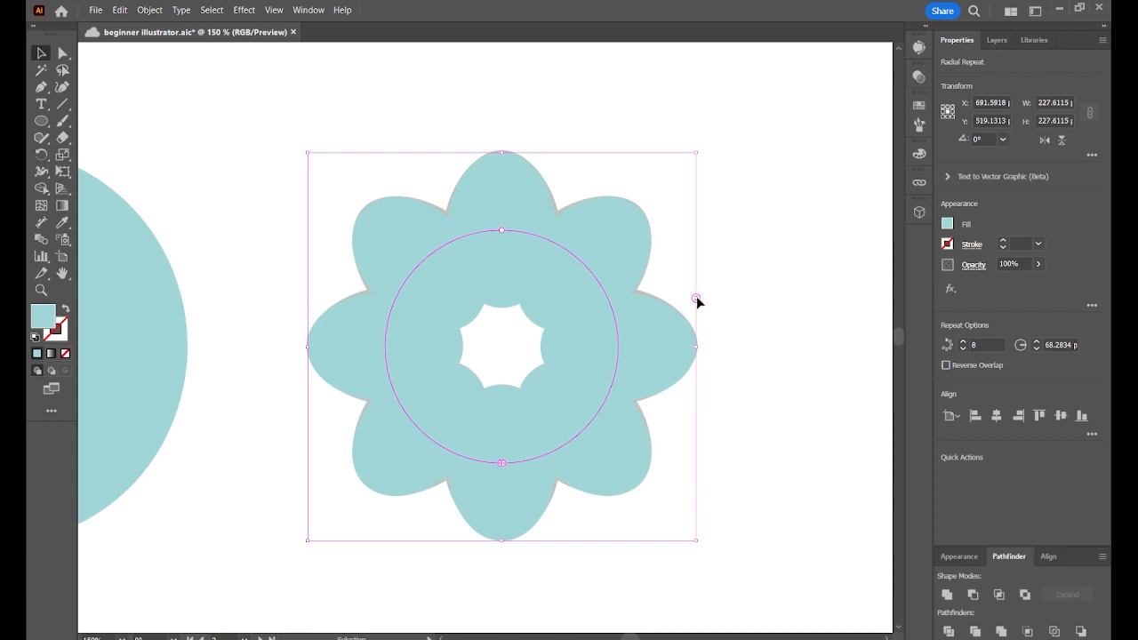
Try out the radial repeat's instance-count control and enlarge the repeat's radius to about 71 px.
mouse_move(697, 301)
mouse_down()
mouse_move(697, 264)
mouse_move(698, 320)
mouse_move(700, 294)
mouse_up()
drag(697, 297, 692, 274)
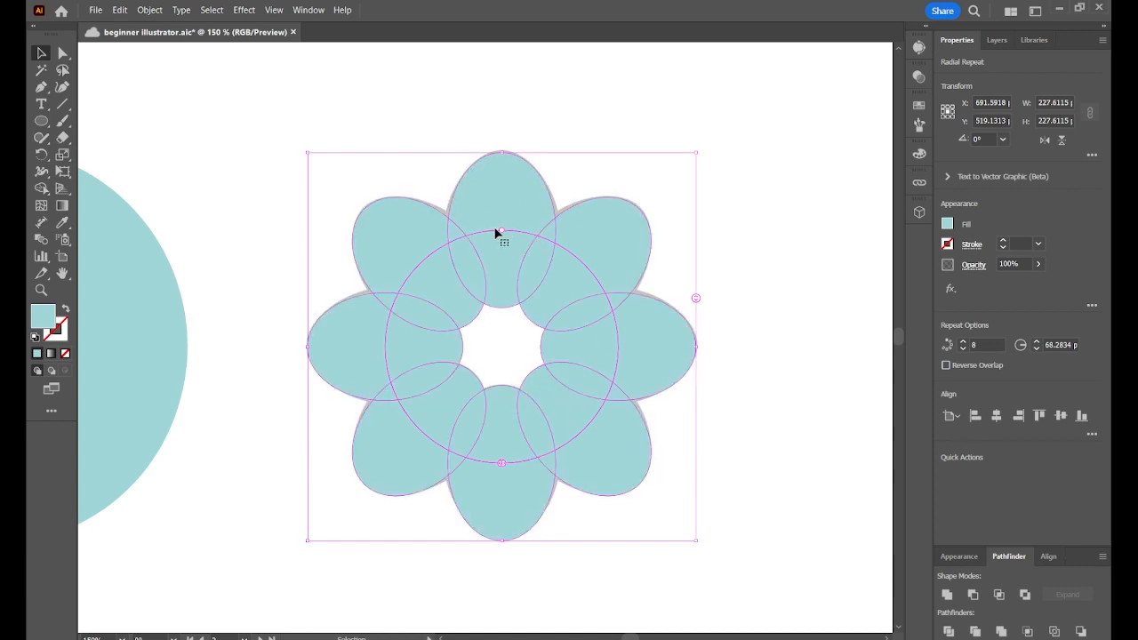
drag(500, 228, 492, 267)
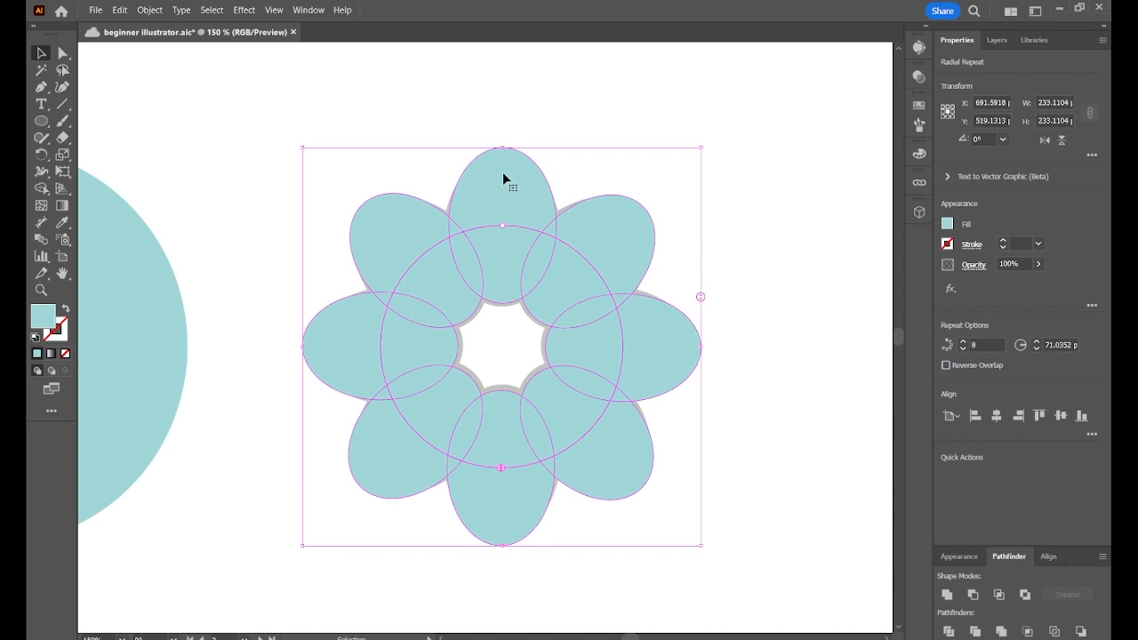
Edit the petal inside the radial repeat, narrowing it to about 54 px and tilting it to about 352°, and exit isolation mode.
double_click(506, 191)
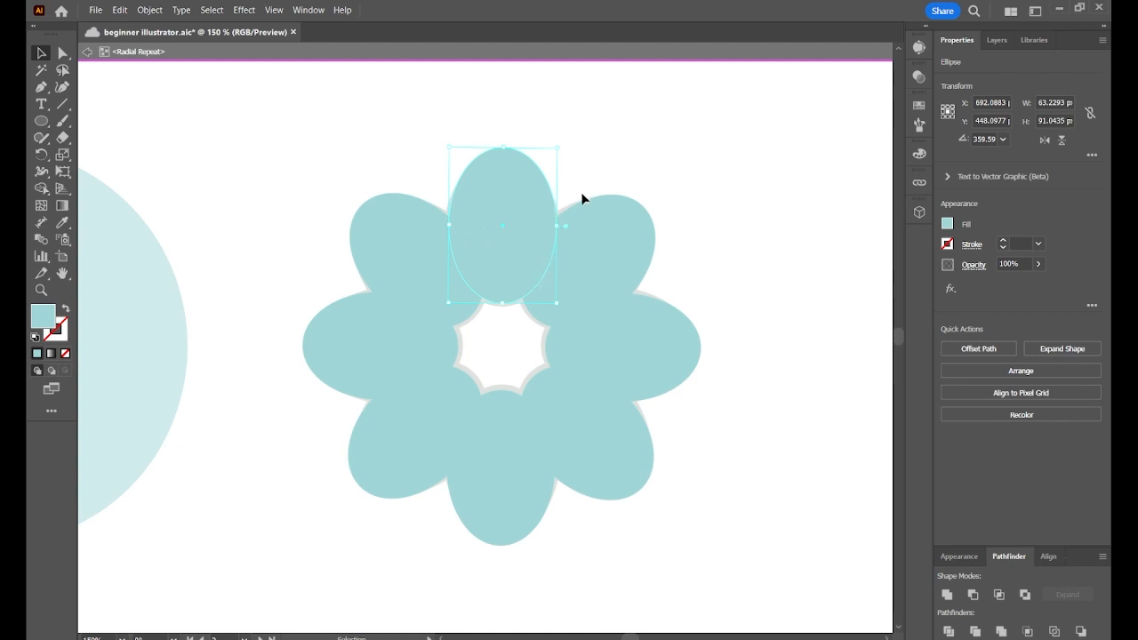
drag(447, 226, 466, 202)
mouse_move(562, 143)
mouse_down()
mouse_move(543, 140)
mouse_move(566, 154)
mouse_up()
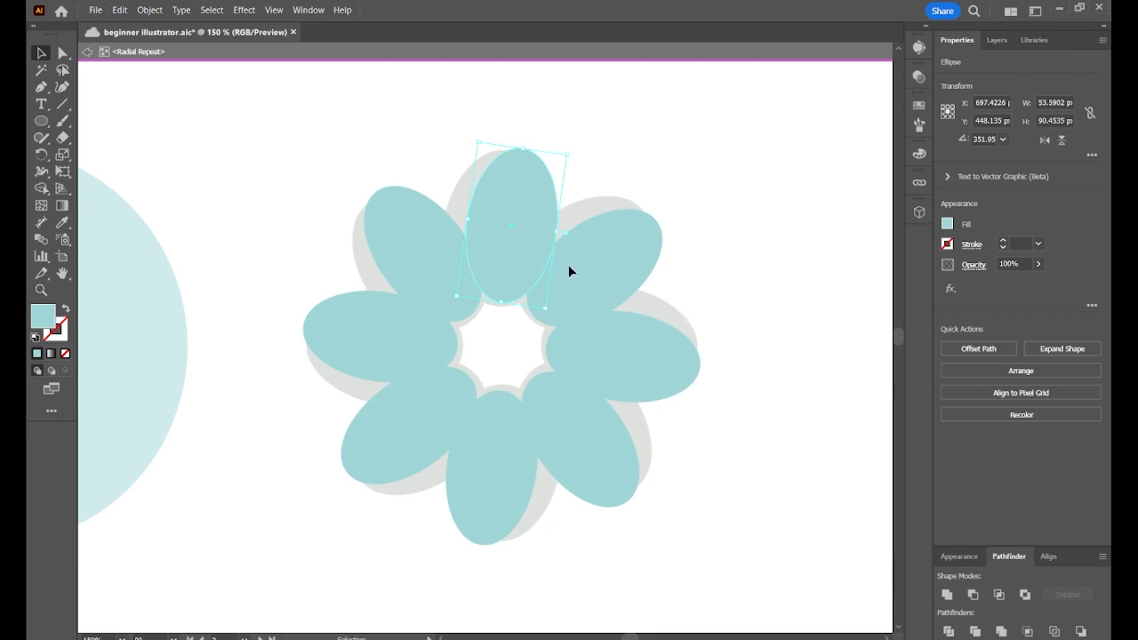
click(87, 55)
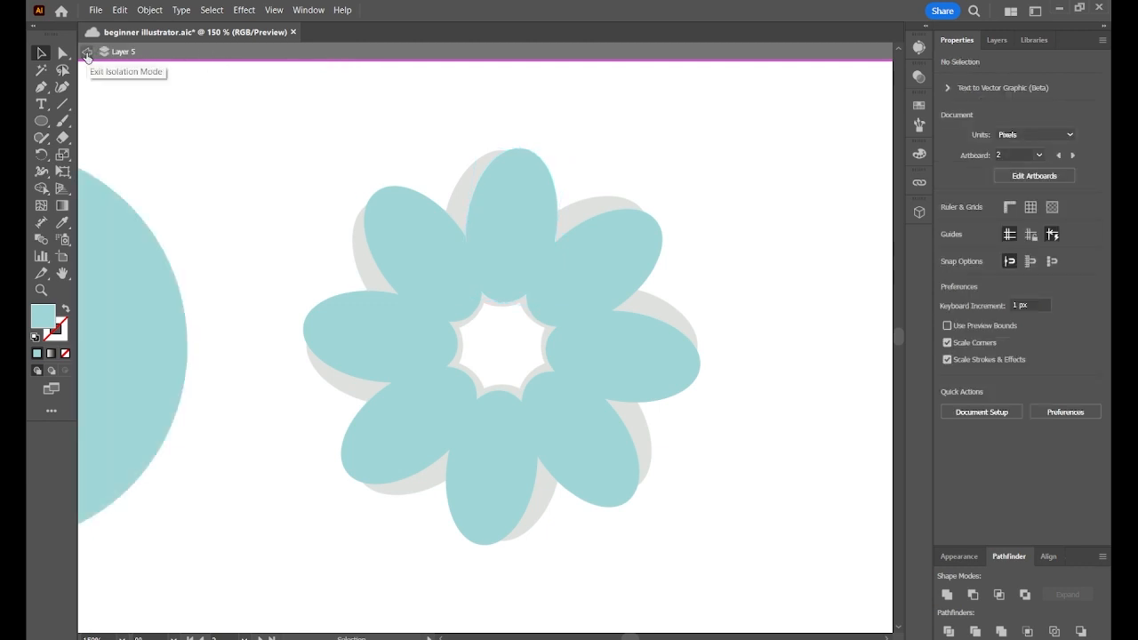
click(86, 55)
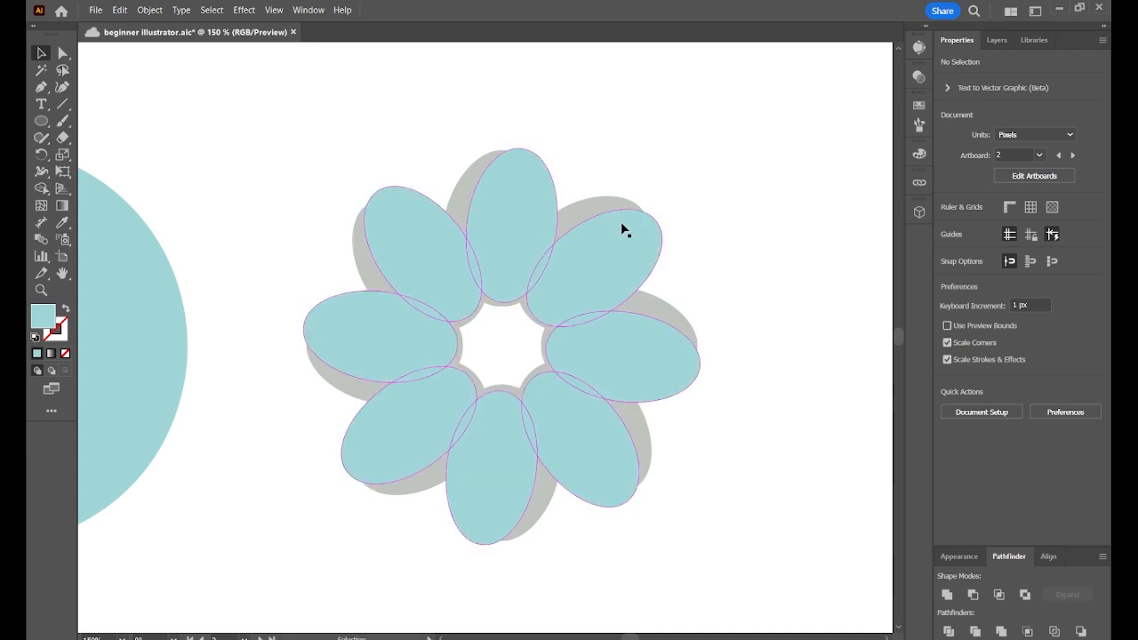
Reduce the radial repeat's radius to about 65 px, turning its petals slightly, and deselect it.
click(530, 208)
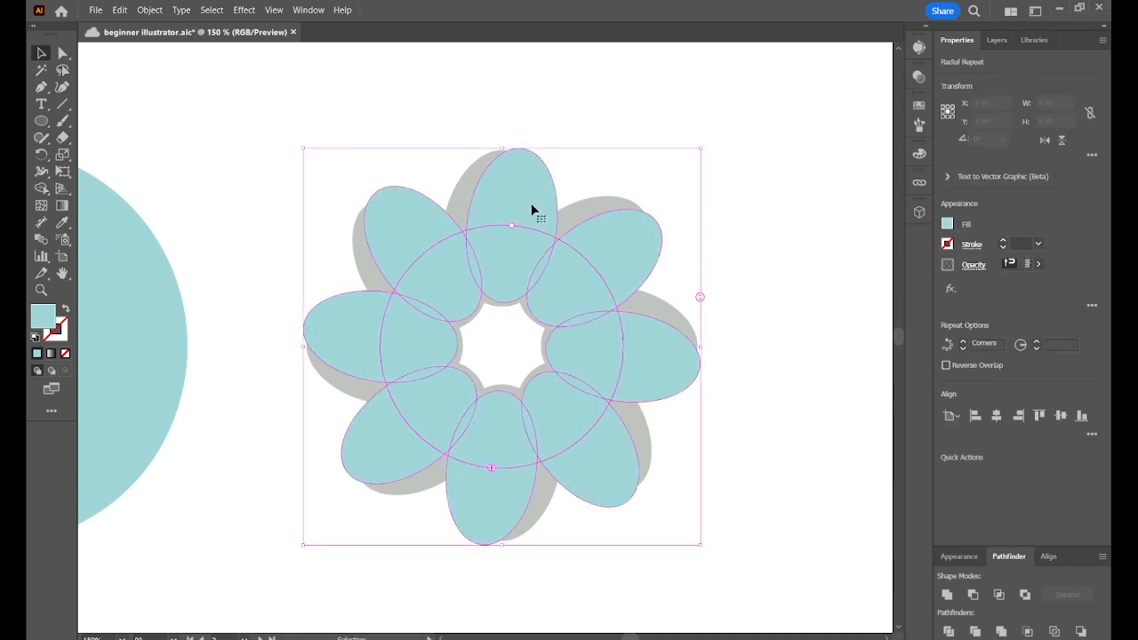
drag(510, 225, 492, 235)
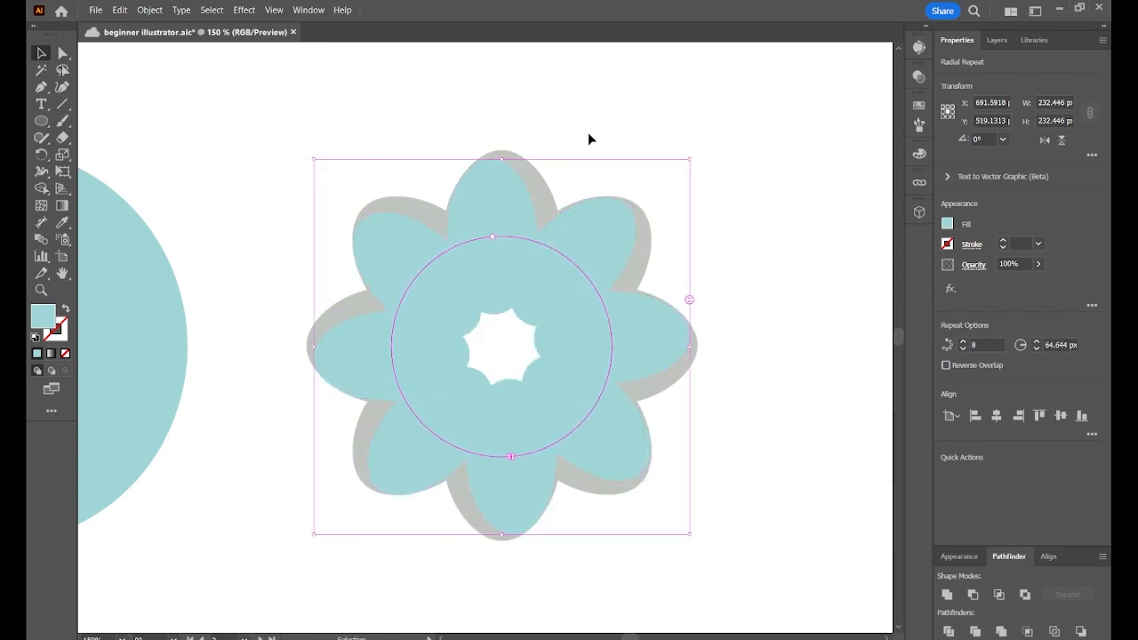
click(595, 107)
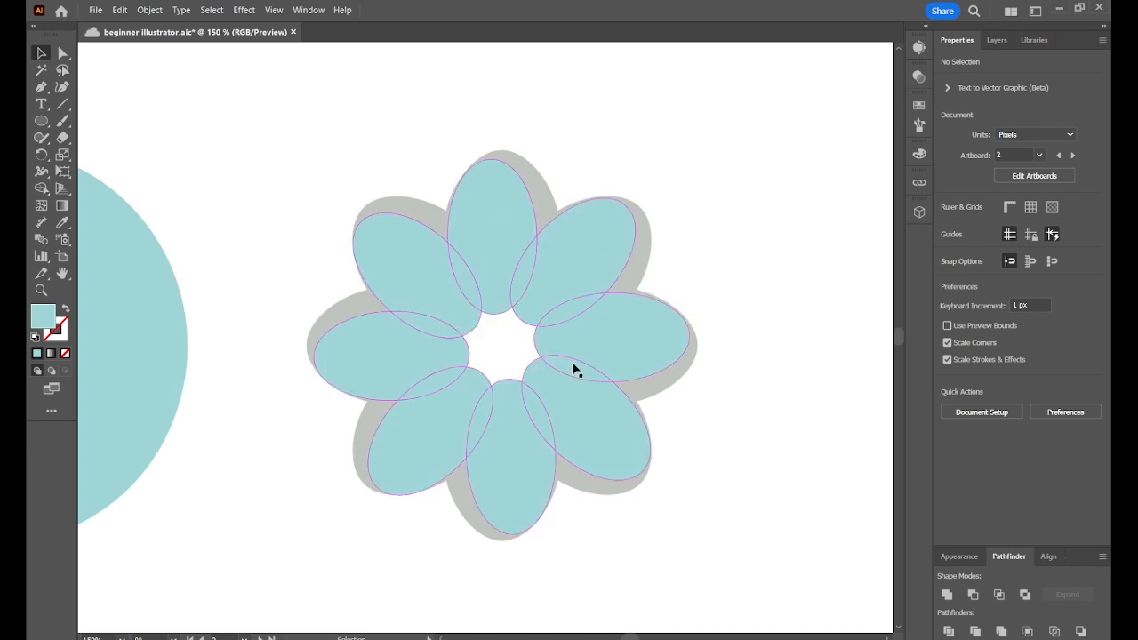
Try expanding the flower's radial repeat with Object and Fill enabled, and deselect it.
click(492, 223)
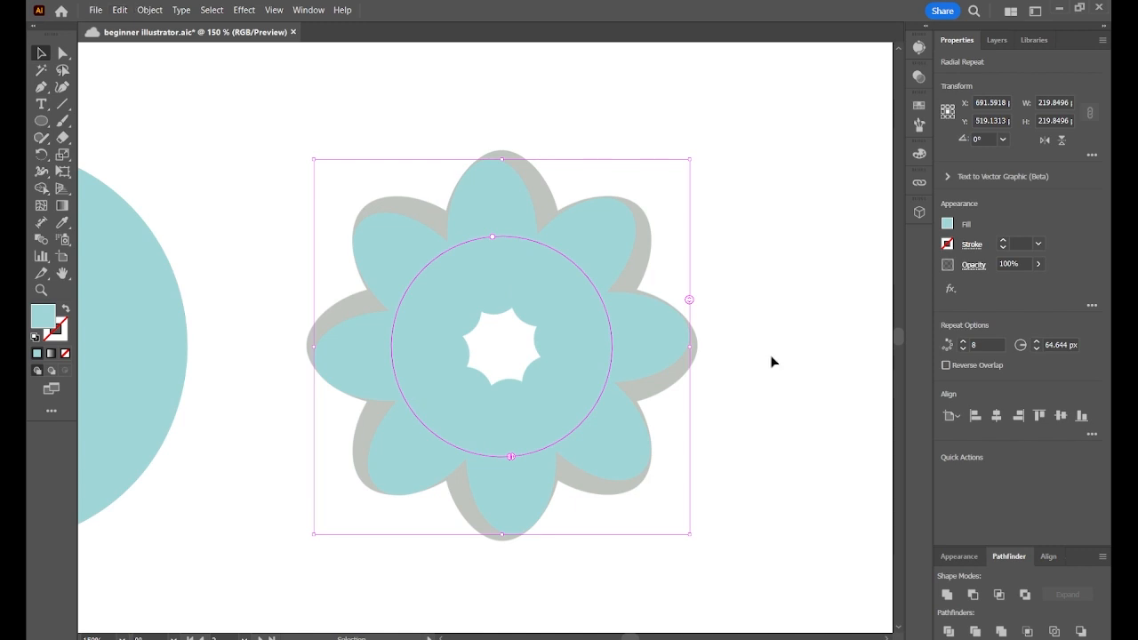
click(143, 11)
click(232, 190)
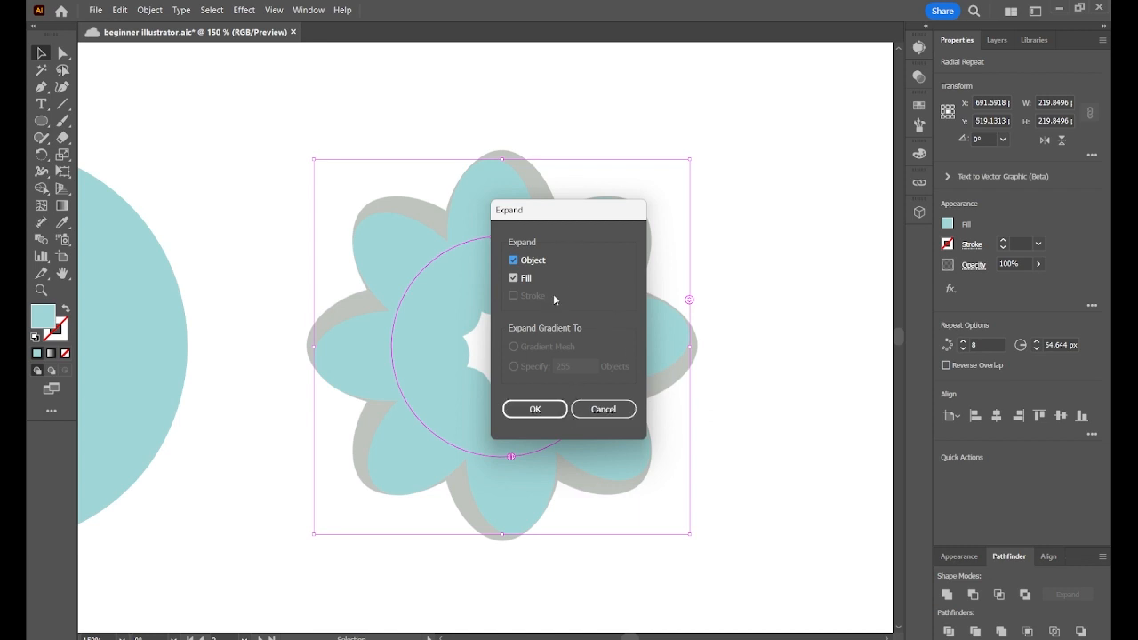
click(548, 410)
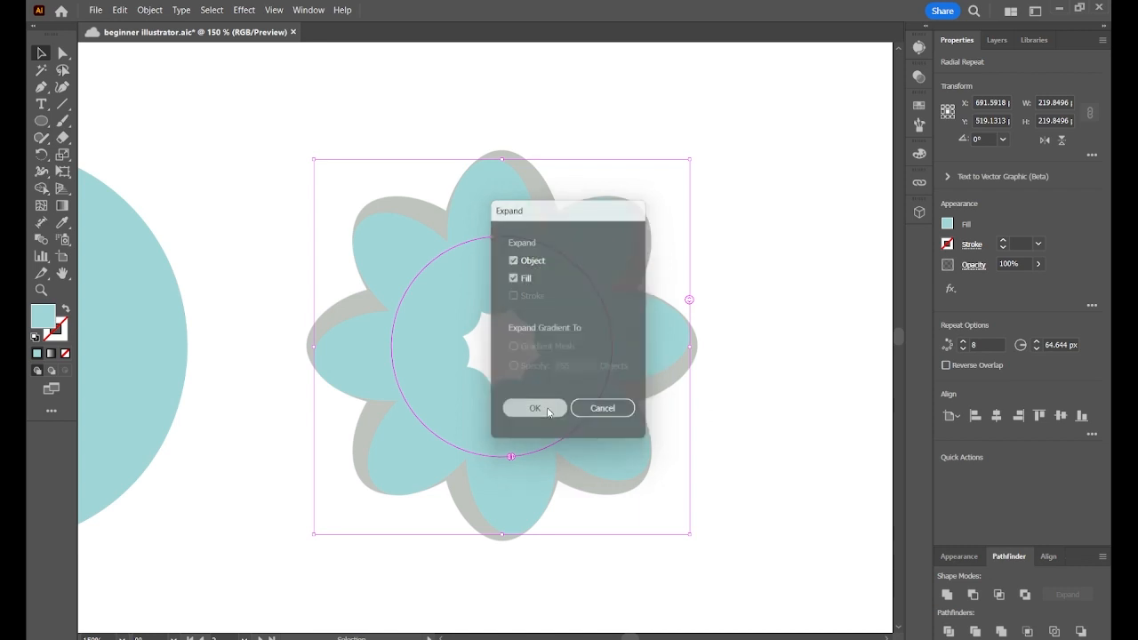
click(704, 122)
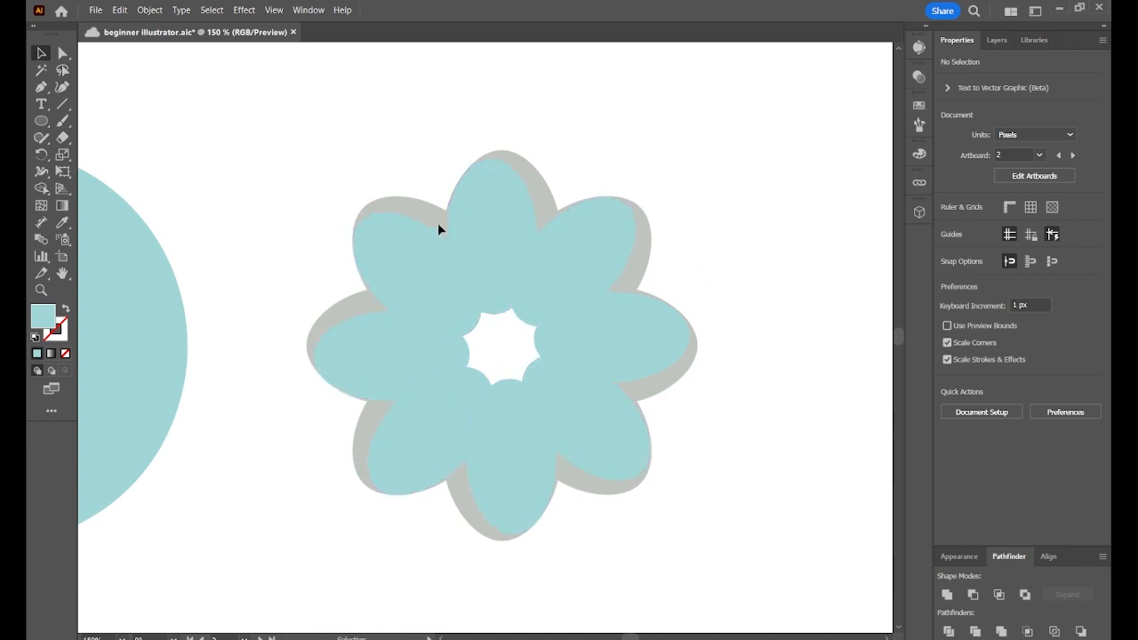
Draw a star beside the template house's roof and reduce it to three points with straight sides, forming a triangle about 223 by 226 px.
click(598, 274)
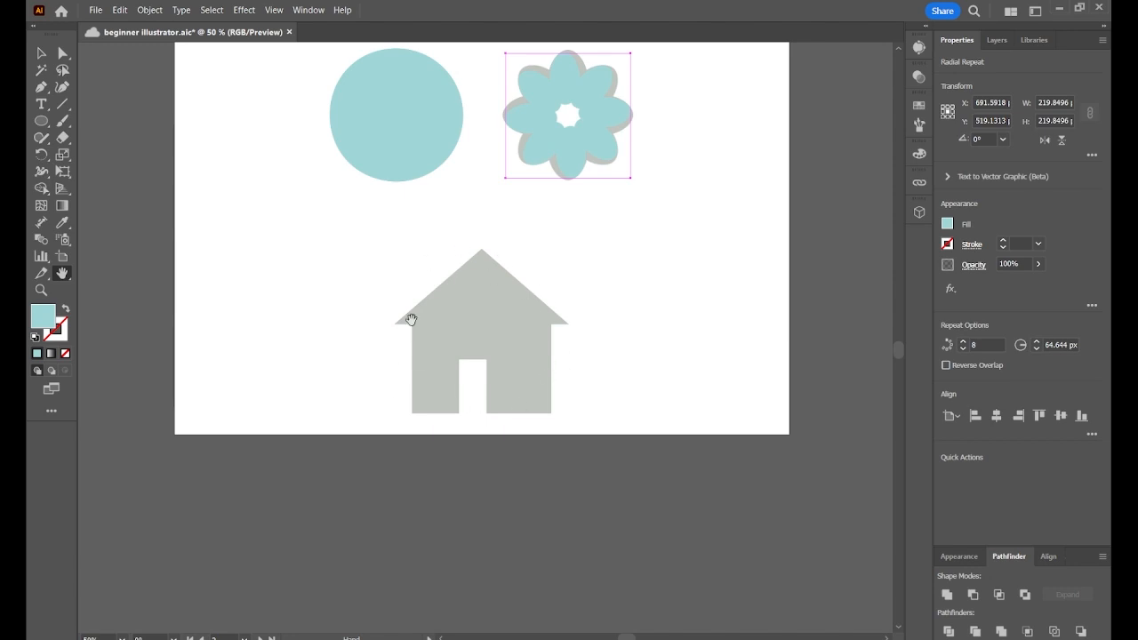
key(v)
key(ctrl+equal)
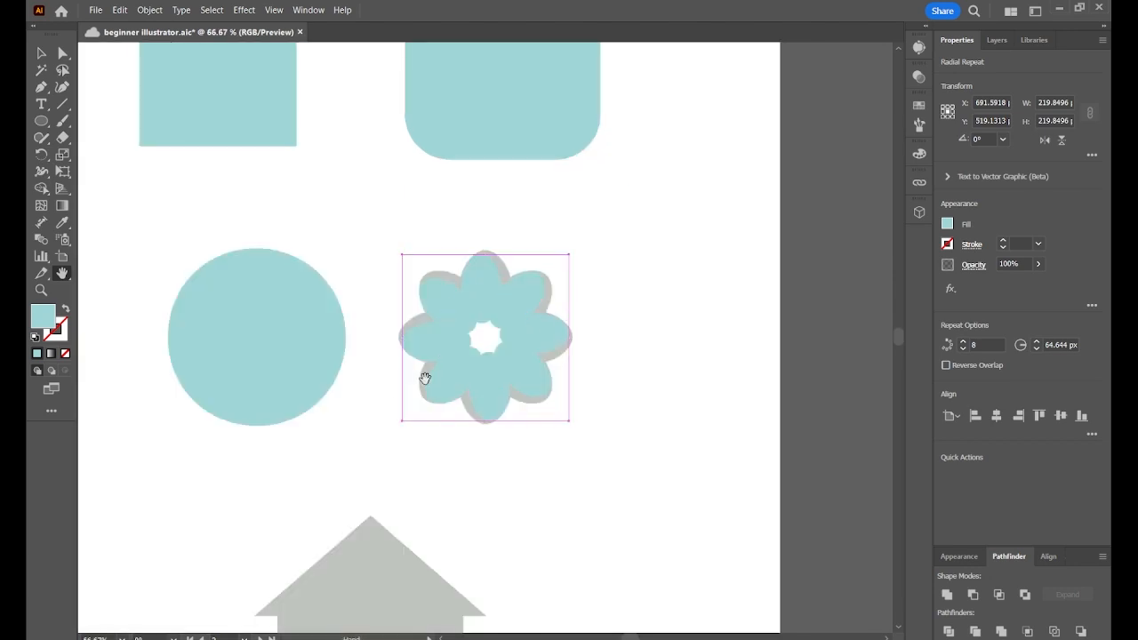
scroll(462, 374, down, 5)
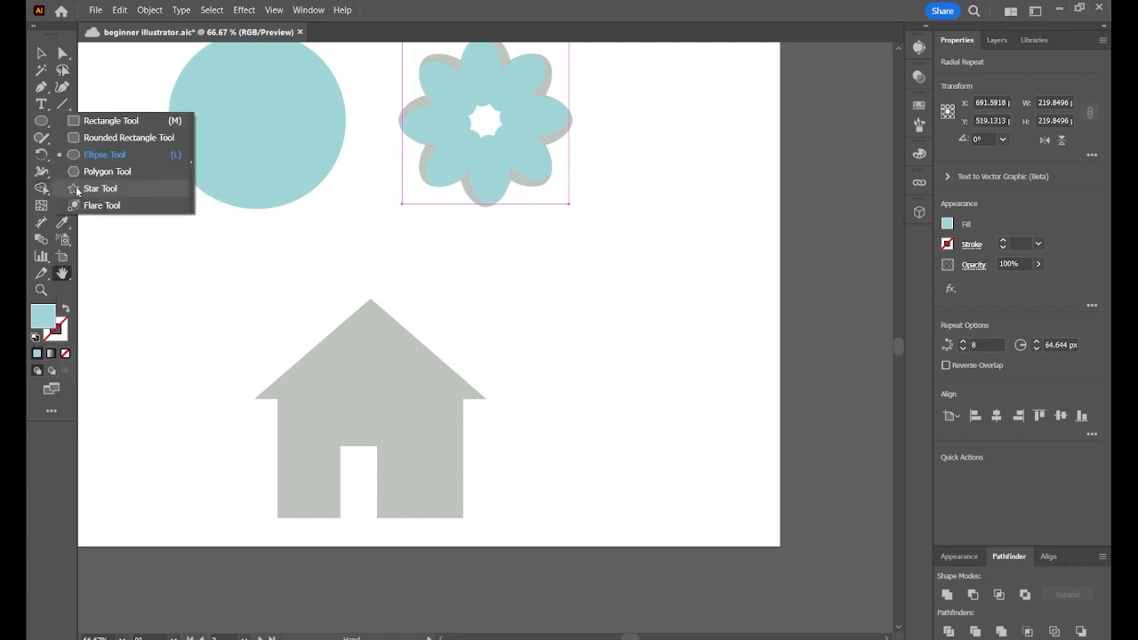
click(100, 189)
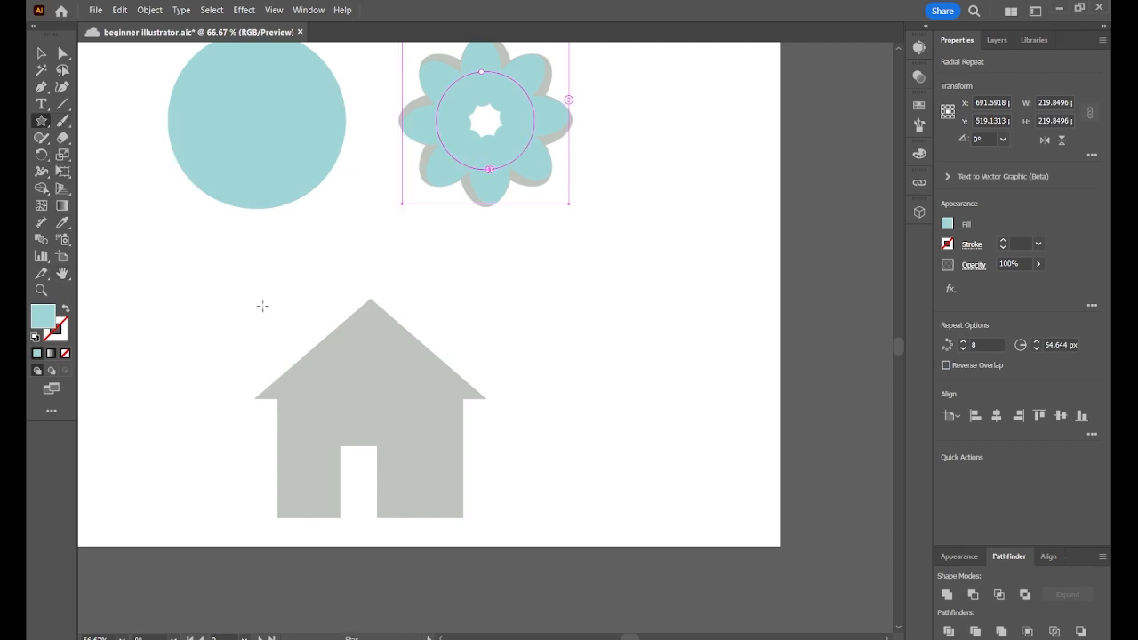
mouse_move(262, 306)
mouse_down()
mouse_move(340, 390)
mouse_move(376, 318)
mouse_move(360, 330)
mouse_up()
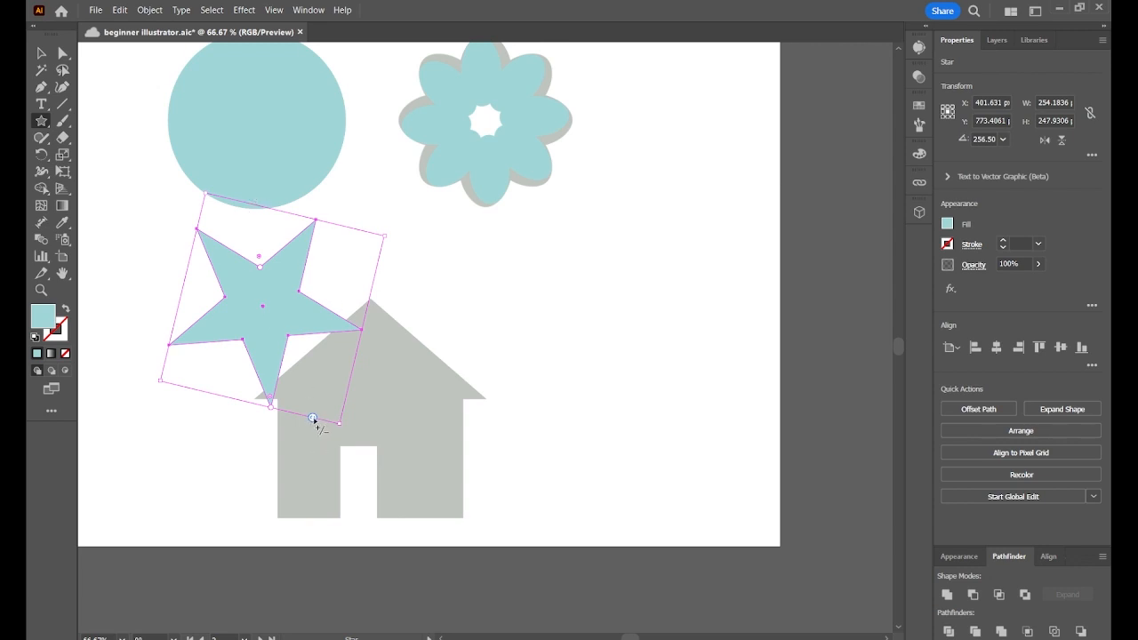
mouse_move(312, 418)
mouse_down()
mouse_move(286, 415)
mouse_move(354, 433)
mouse_move(334, 415)
mouse_up()
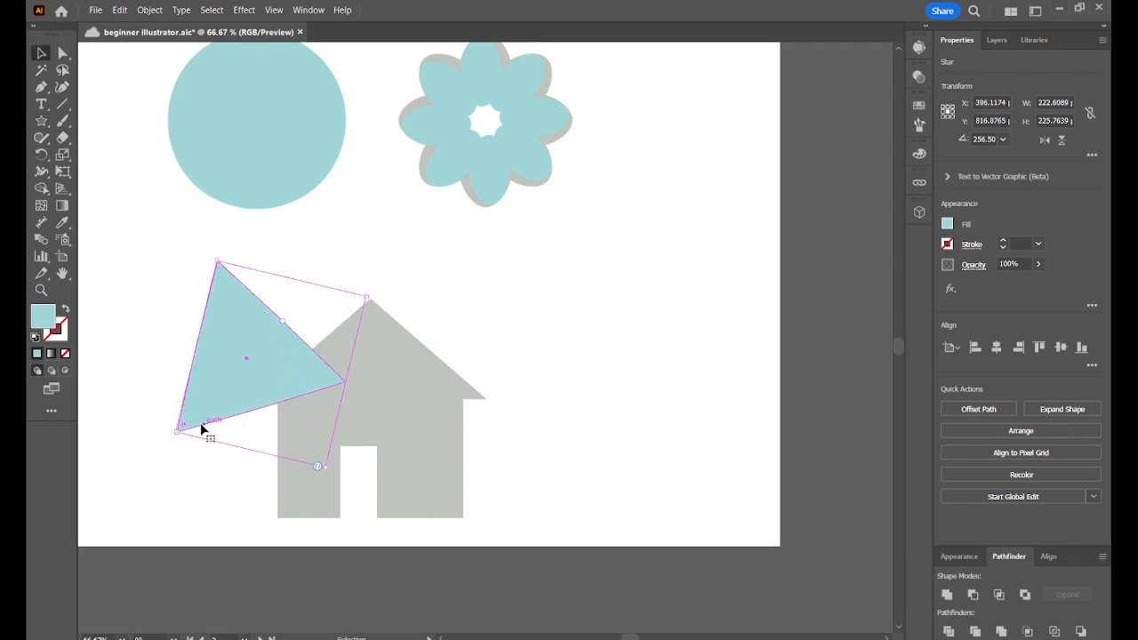
Remove the triangle's mid-edge anchor points with the Pen tool, leaving only its three corners.
click(62, 55)
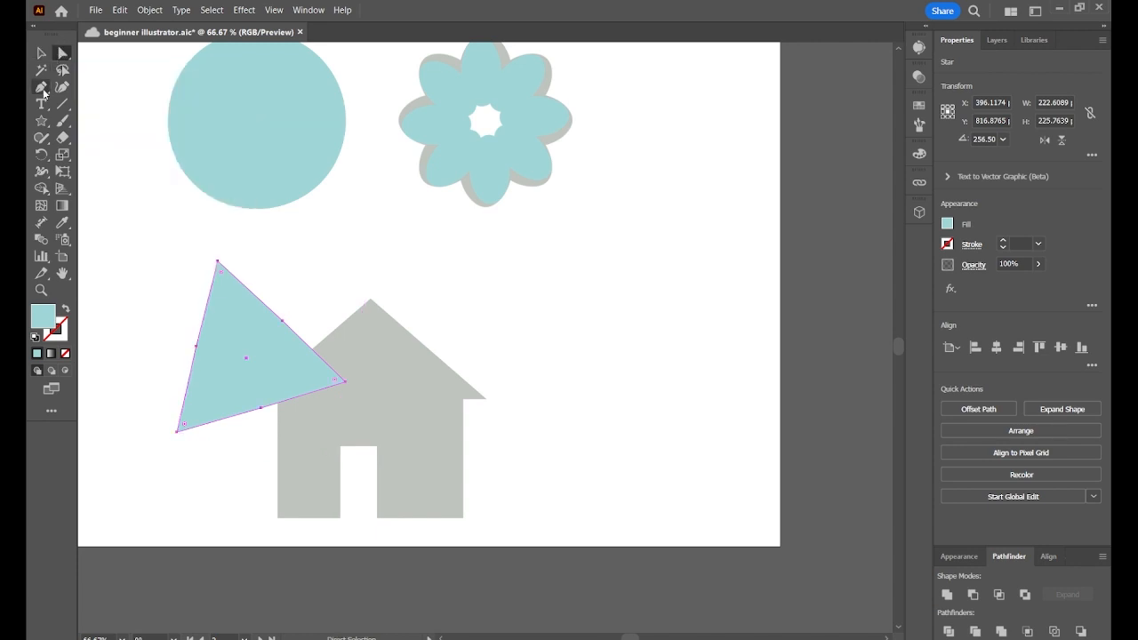
click(41, 87)
click(282, 322)
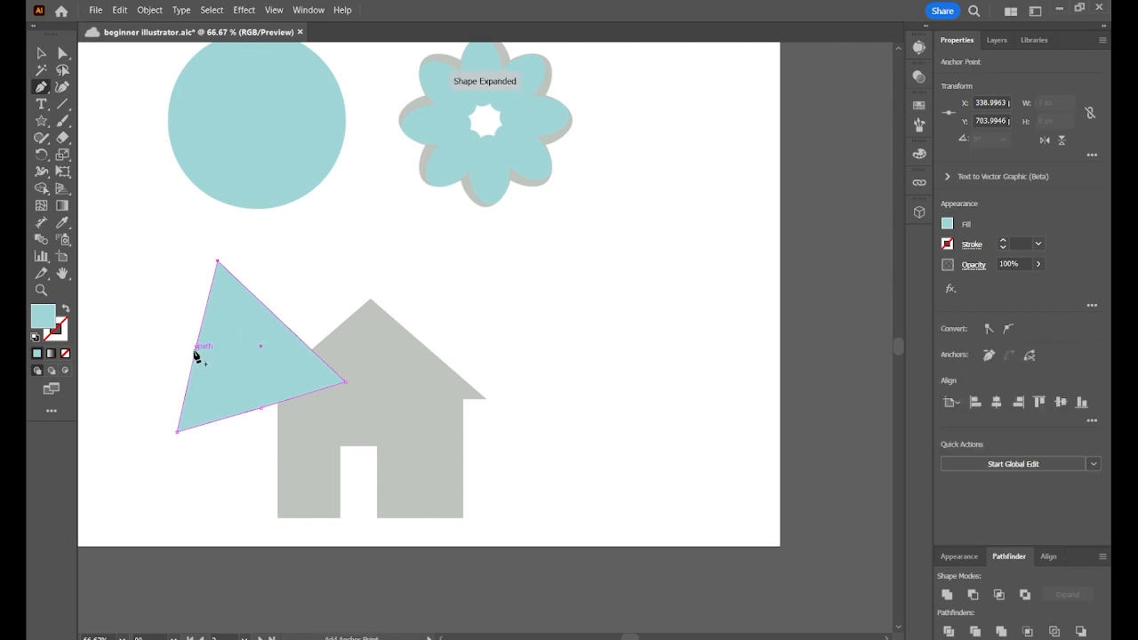
click(262, 408)
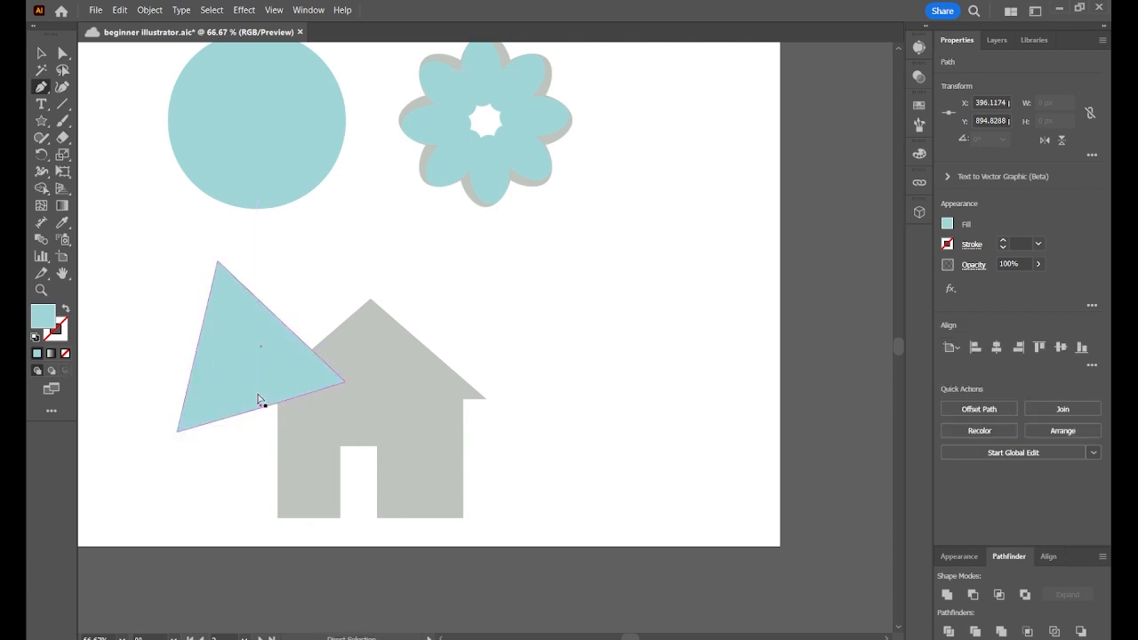
ctrl+click(259, 397)
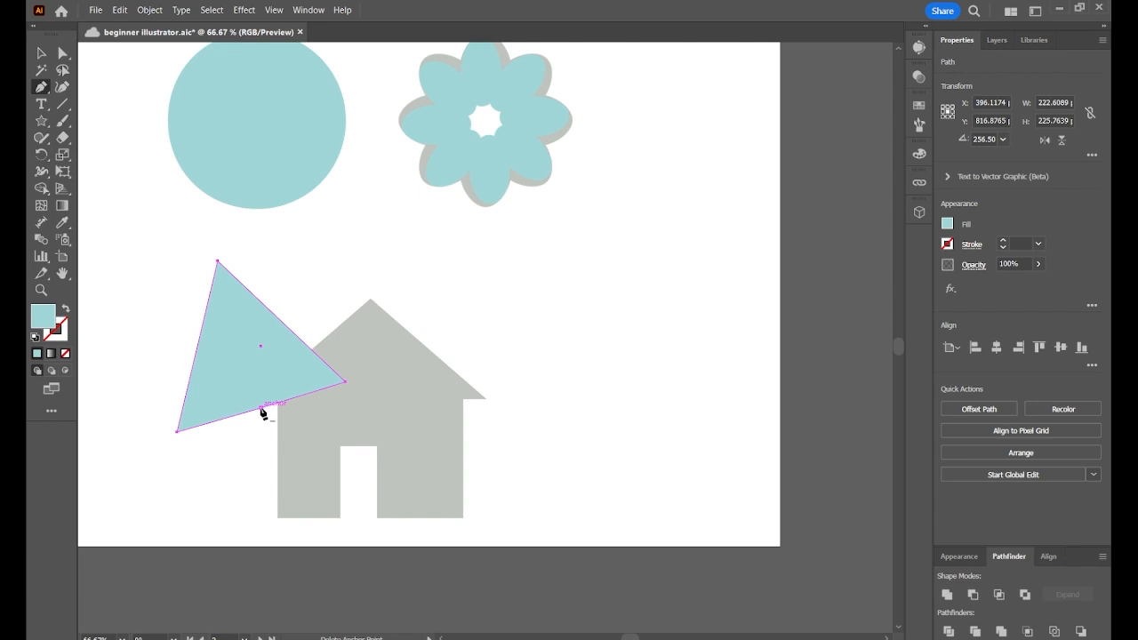
click(261, 408)
Reset the triangle's bounding box and move the triangle over the template house's roof.
click(41, 53)
drag(215, 269, 188, 241)
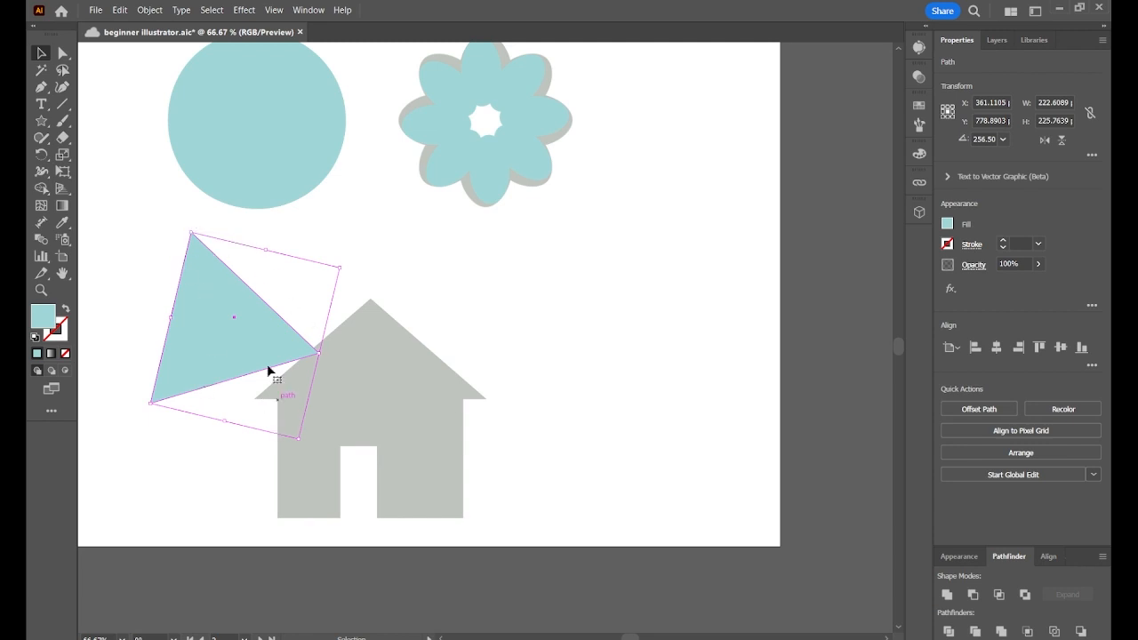
click(148, 11)
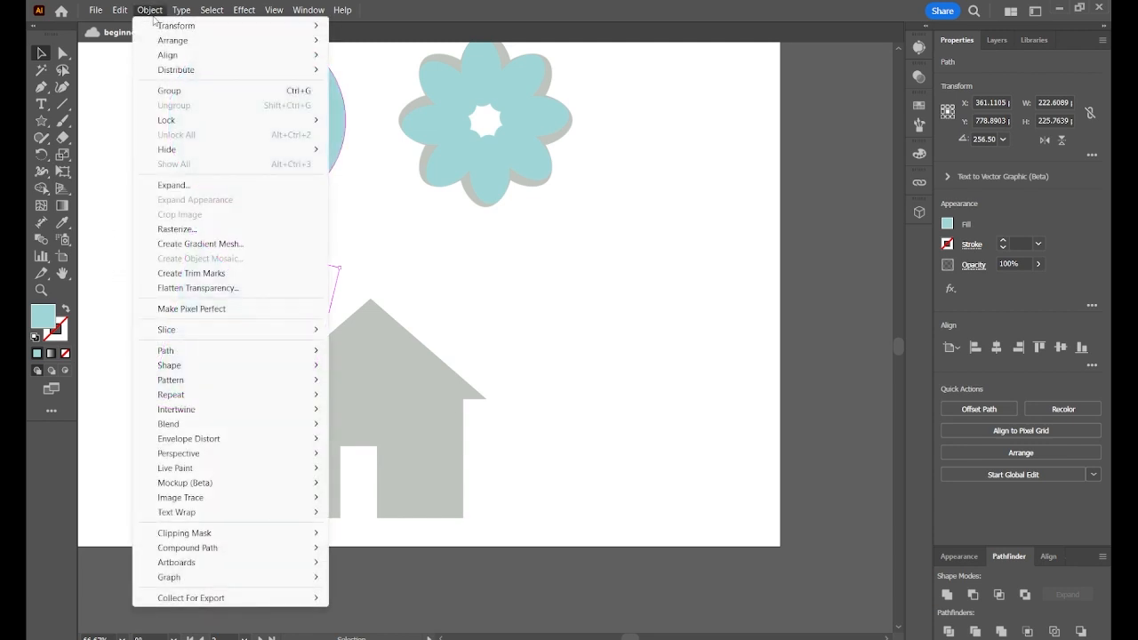
mouse_move(222, 25)
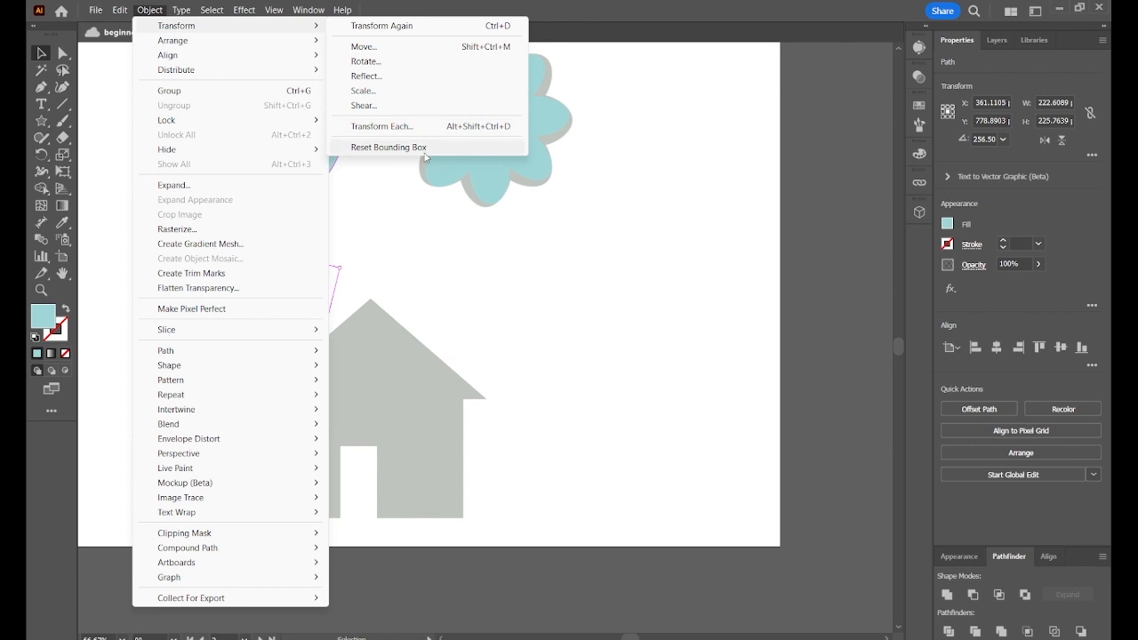
click(425, 147)
drag(223, 325, 359, 333)
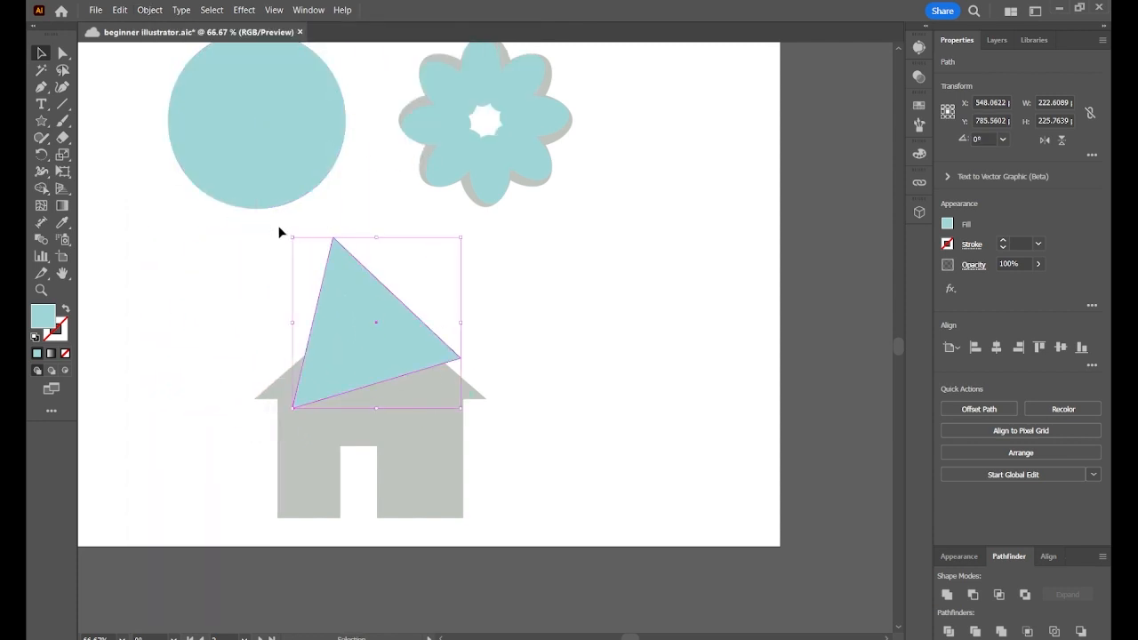
Fit the triangle's three corner anchors to the template roof's corners with Direct Selection, and deselect it.
click(62, 53)
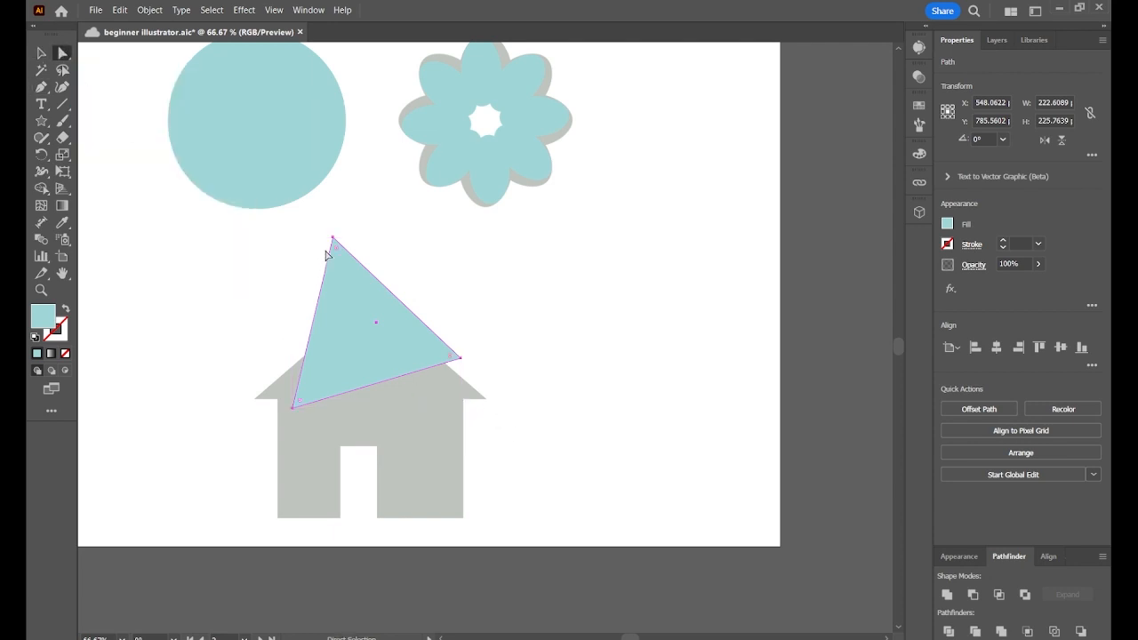
drag(461, 362, 486, 398)
drag(296, 409, 257, 398)
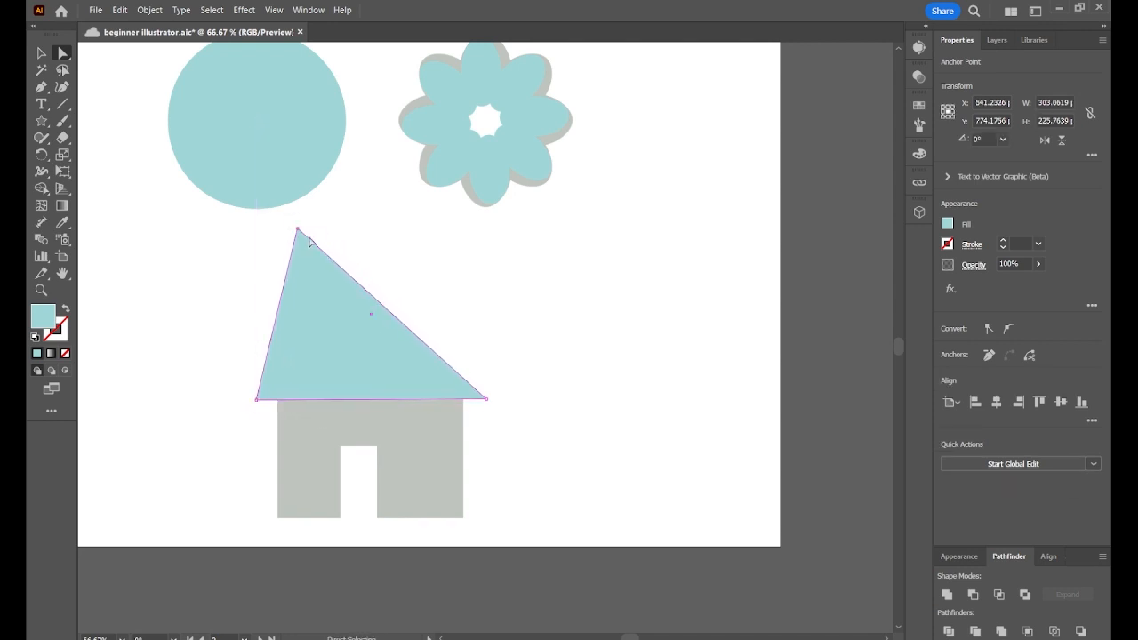
drag(301, 233, 372, 302)
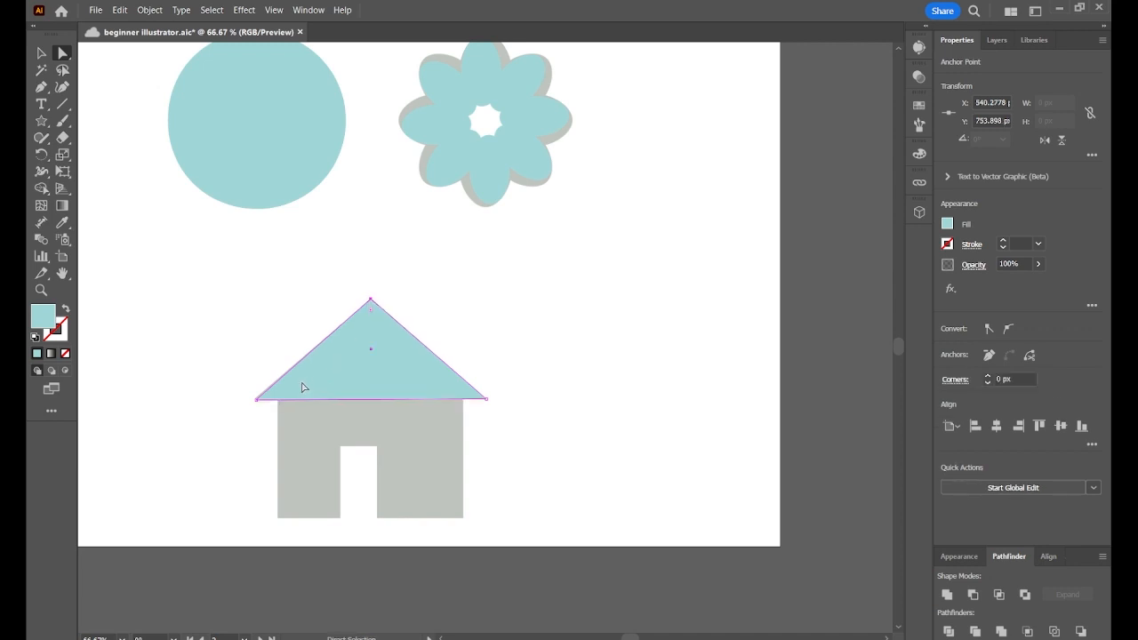
drag(255, 401, 254, 400)
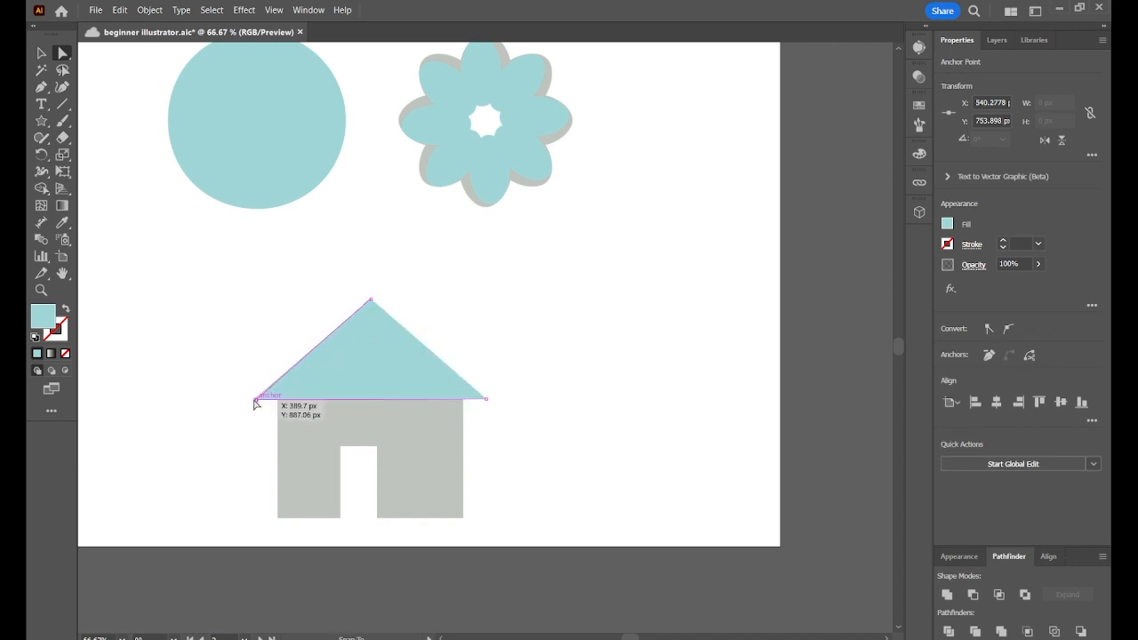
click(40, 52)
click(151, 318)
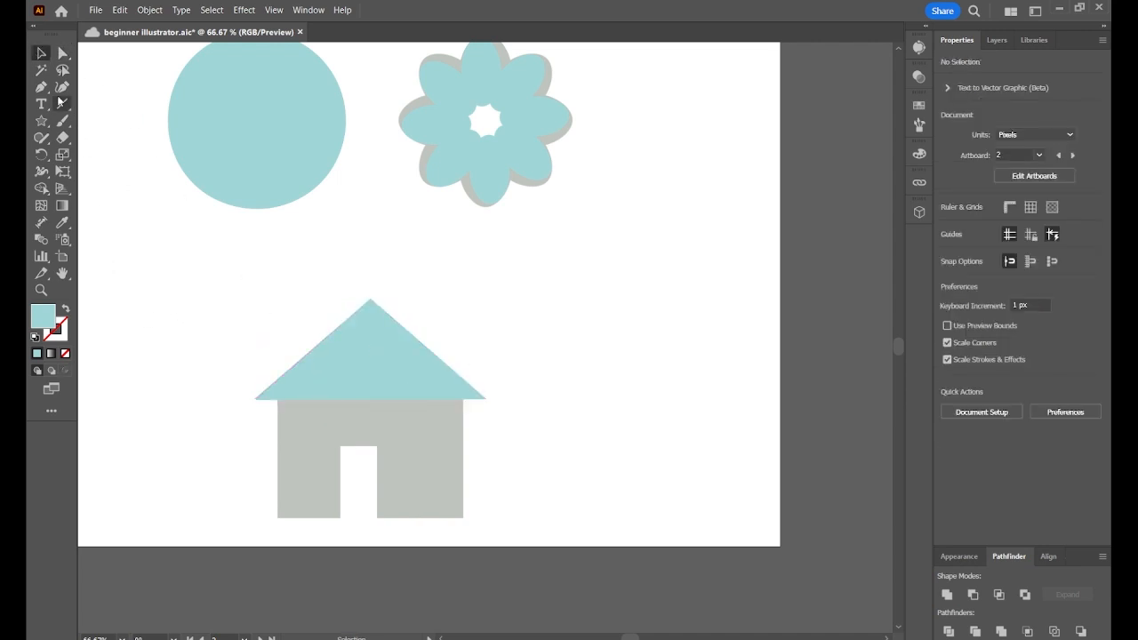
Try pulling out one corner of a new star-based triangle beside the house without removing its mid-edge anchors.
click(41, 120)
drag(593, 279, 599, 399)
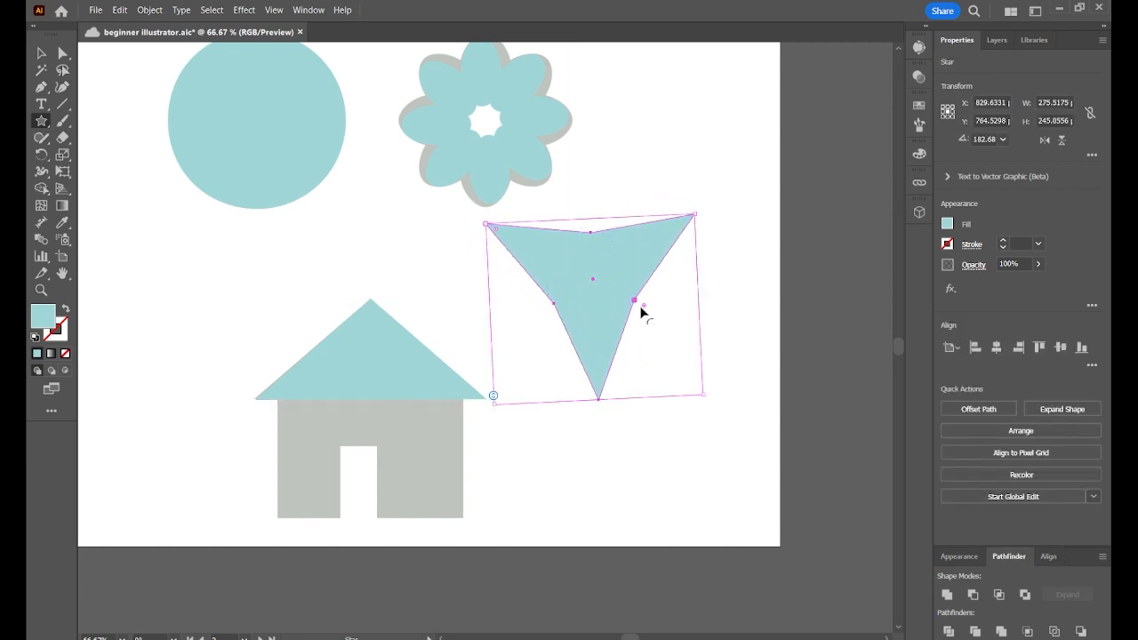
mouse_move(634, 300)
mouse_down()
mouse_move(656, 328)
mouse_move(646, 315)
mouse_up()
click(62, 53)
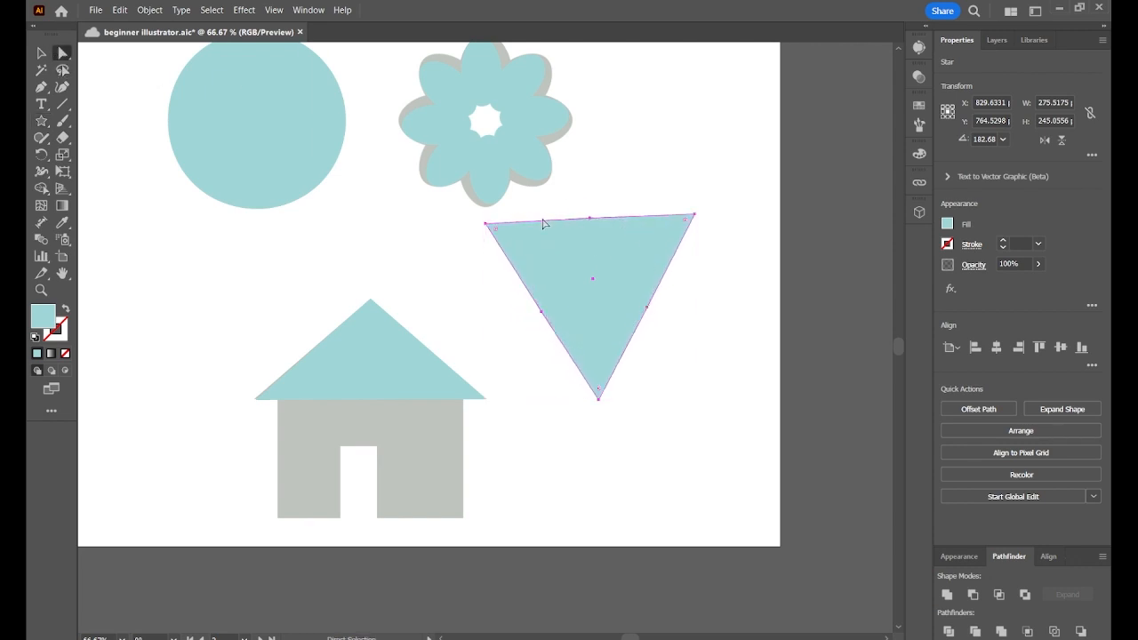
drag(486, 229, 439, 250)
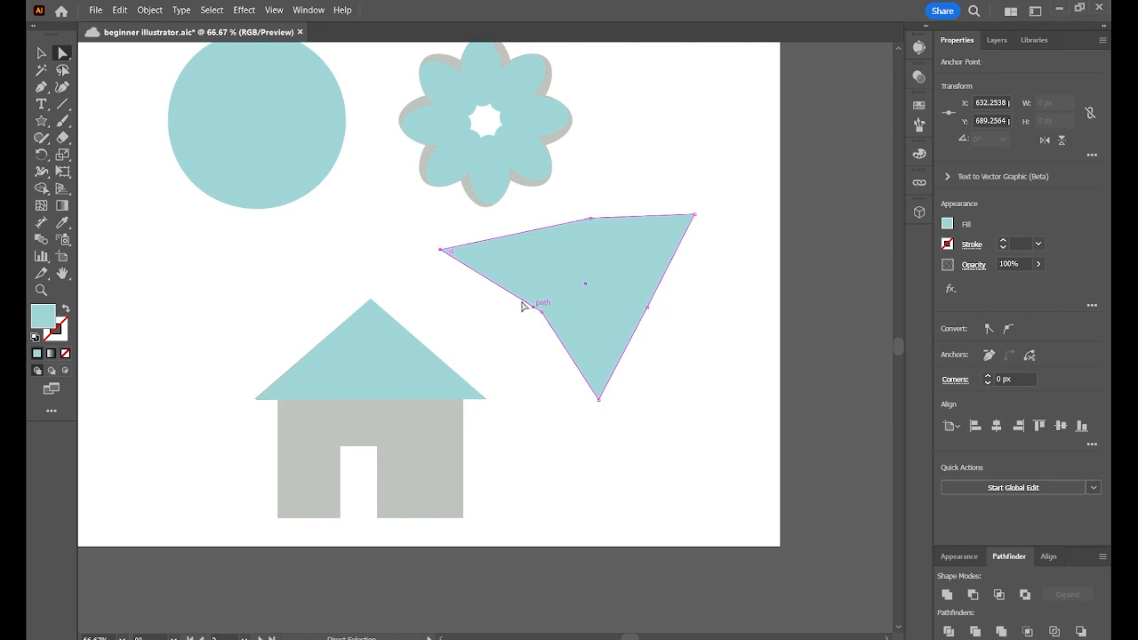
click(42, 54)
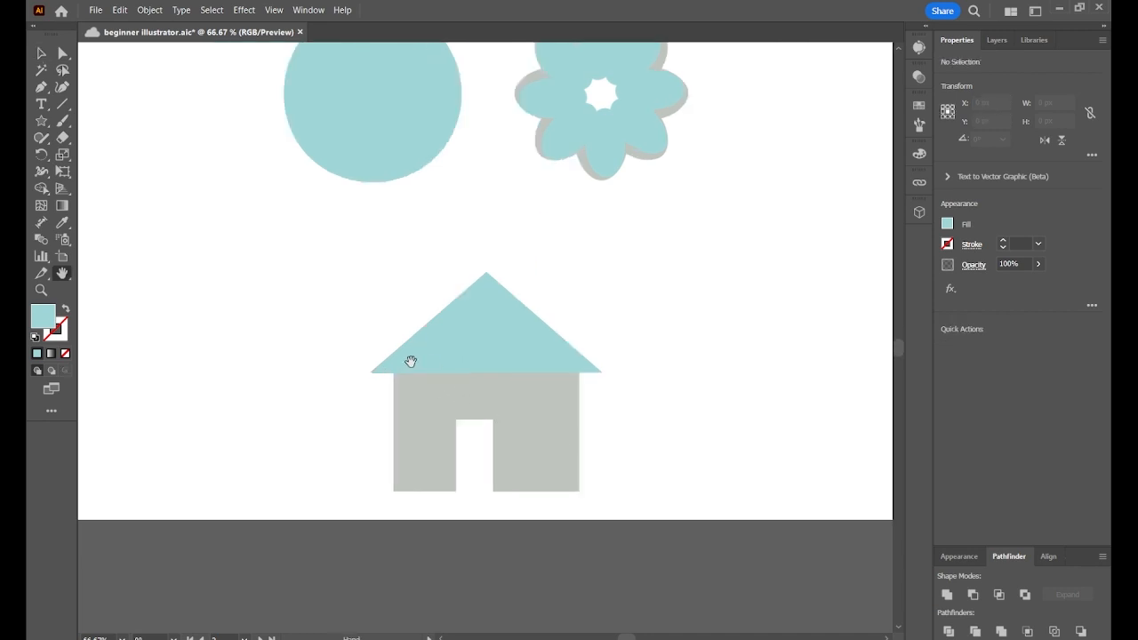
Draw a rectangle about 244 by 165 px over the template house's body, directly beneath the roof.
click(45, 120)
click(98, 120)
drag(394, 370, 579, 491)
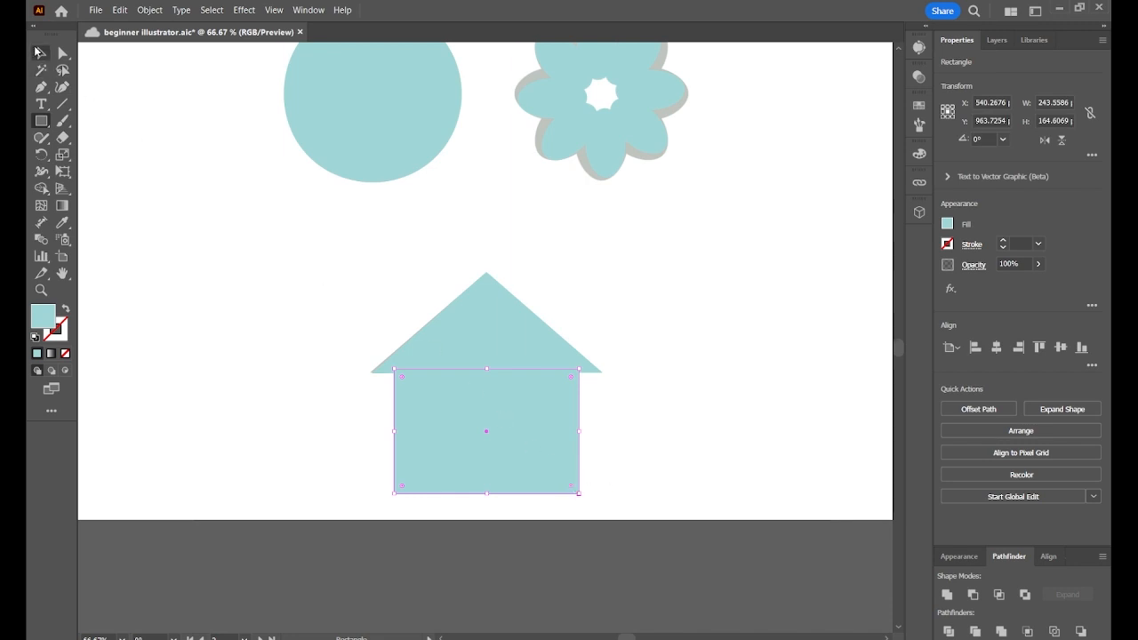
Merge the triangle roof and the rectangular body into one house shape with Shape Builder, and deselect it.
click(41, 53)
drag(389, 301, 655, 515)
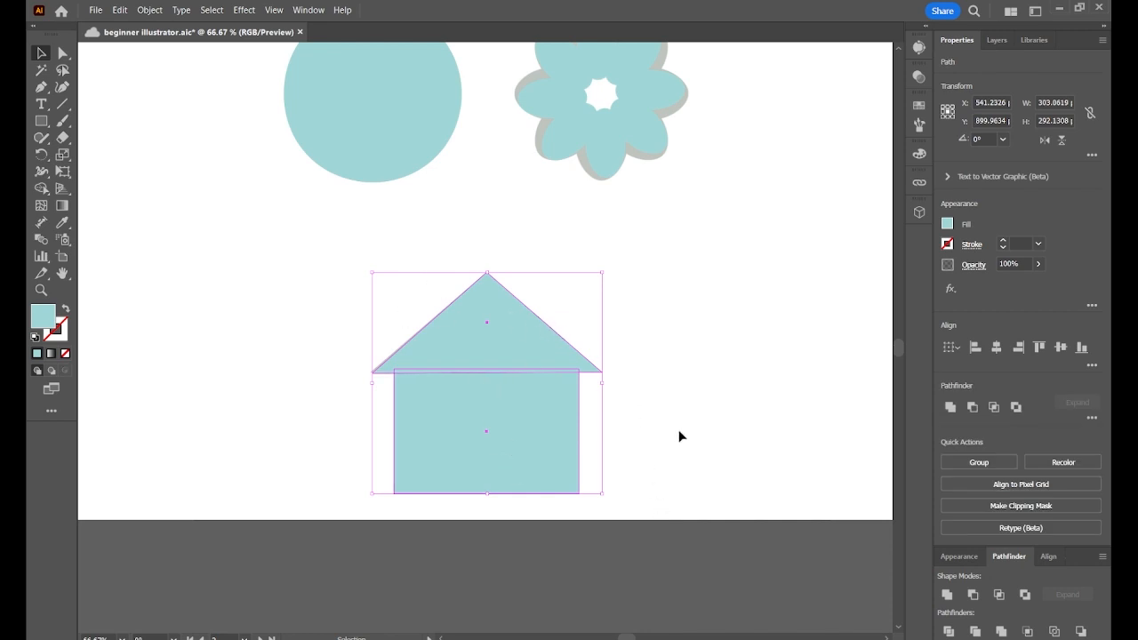
click(42, 189)
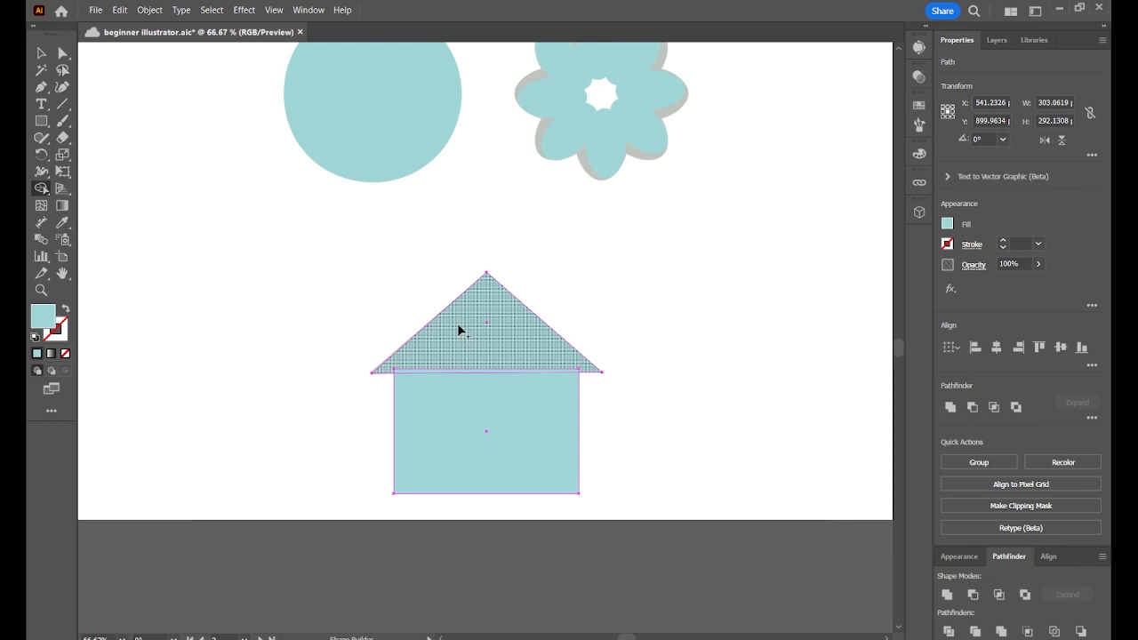
drag(458, 318, 459, 389)
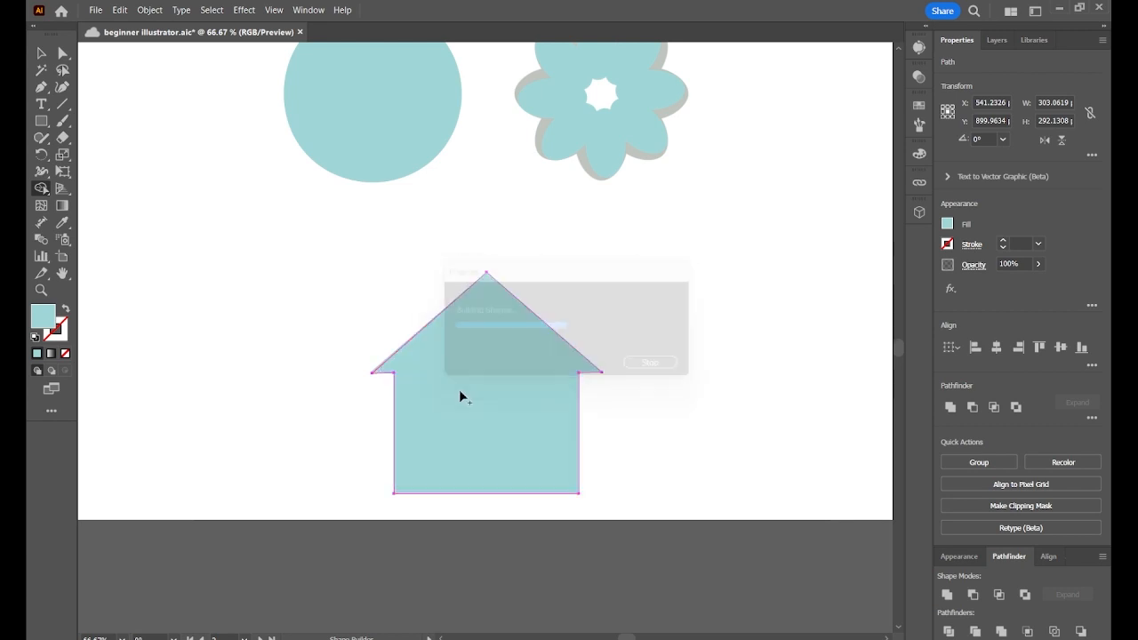
click(41, 53)
click(782, 318)
Pull the merged house's left roof corner slightly outward with Direct Selection to match the template's roof edge, and deselect it.
click(501, 409)
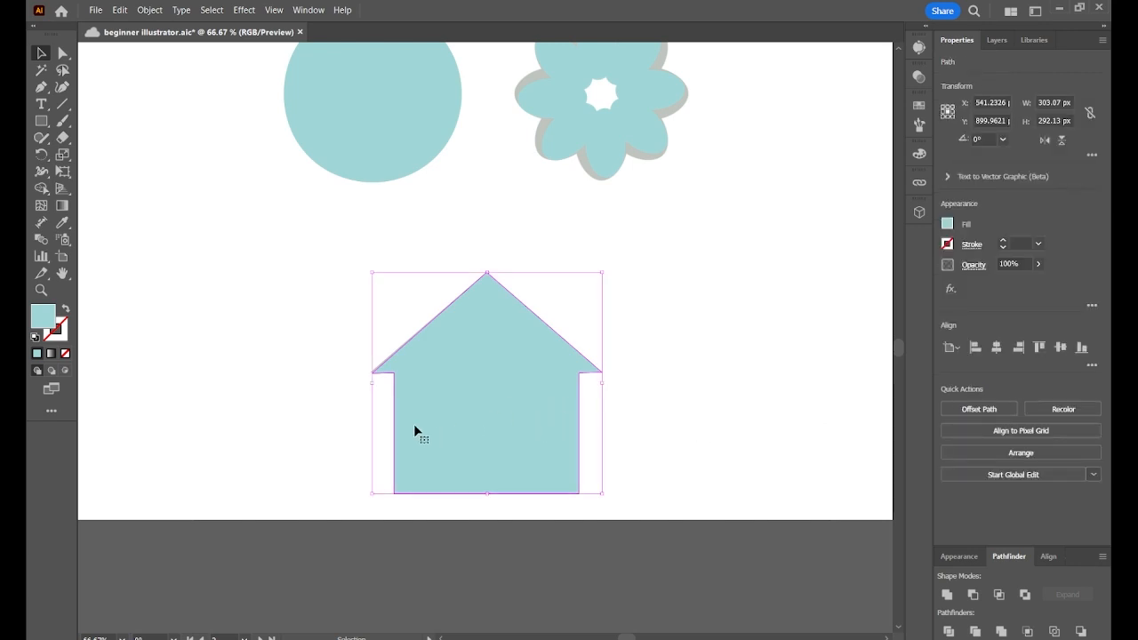
key(ctrl+equal)
key(ctrl+equal)
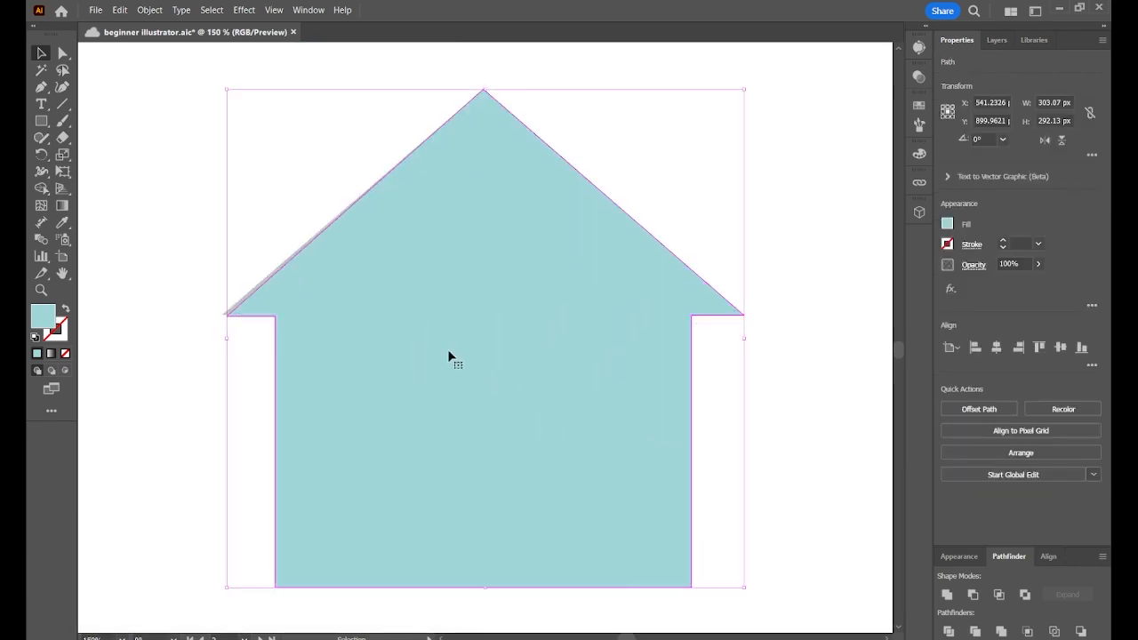
key(a)
click(226, 316)
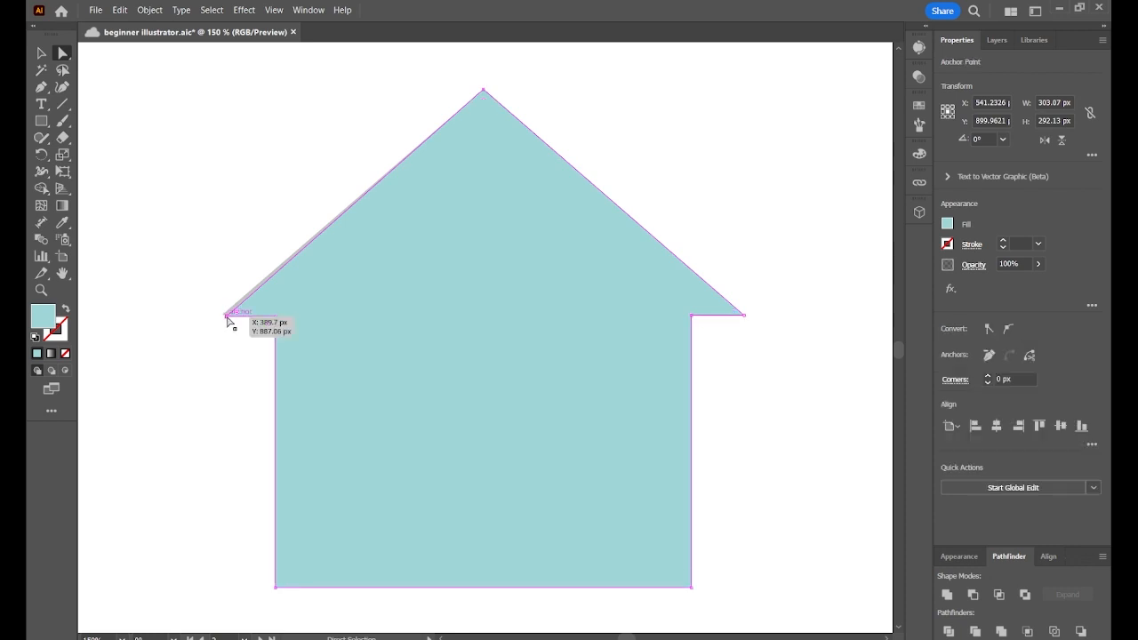
drag(227, 317, 222, 314)
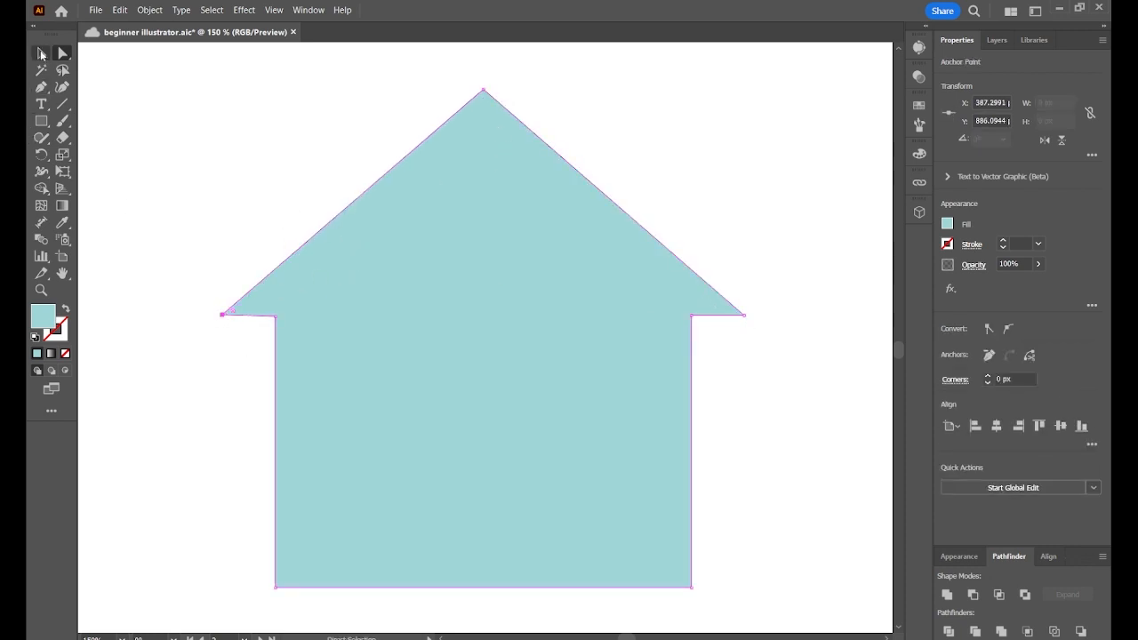
click(40, 54)
click(425, 132)
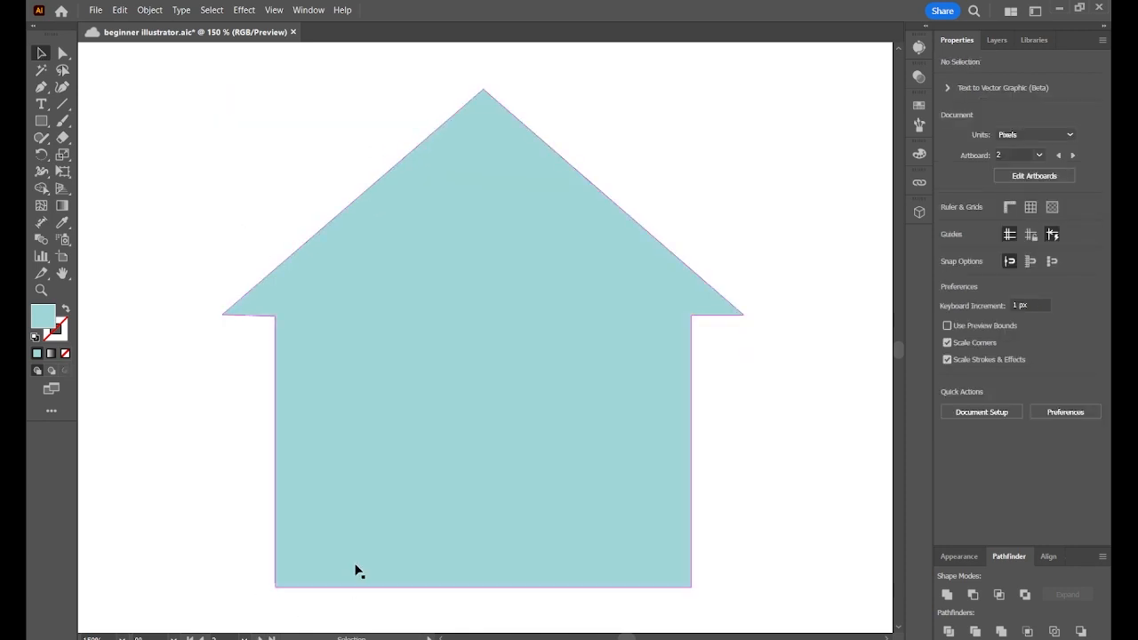
Adjust the house's lower-left corner with Direct Selection and nudge the whole house slightly upward to fit the template.
click(305, 580)
key(a)
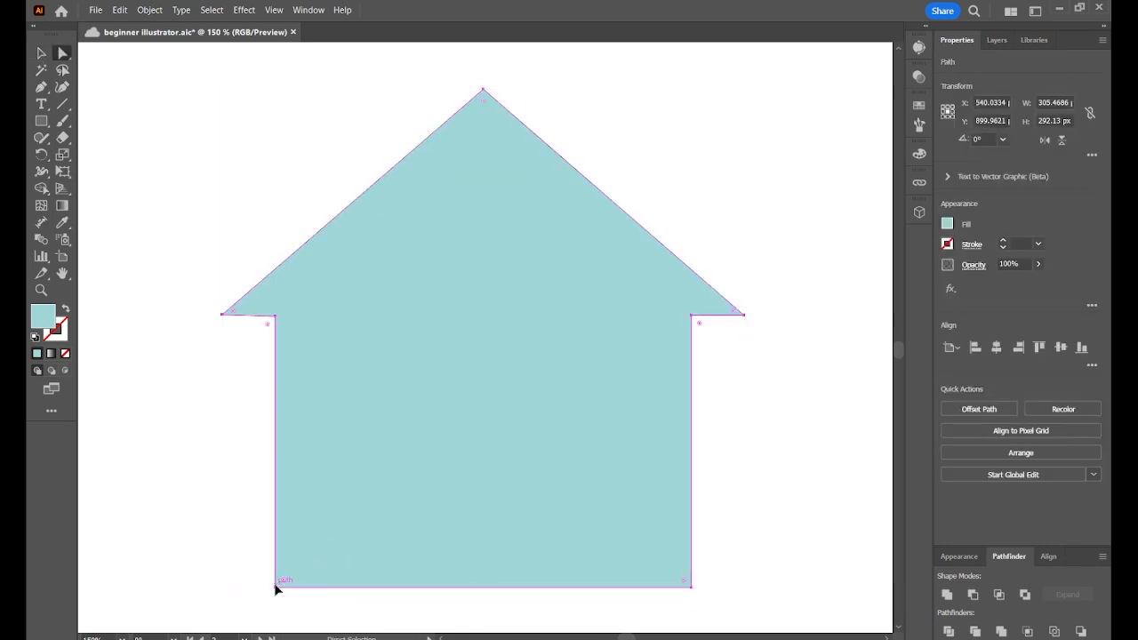
drag(275, 587, 276, 582)
key(v)
click(871, 539)
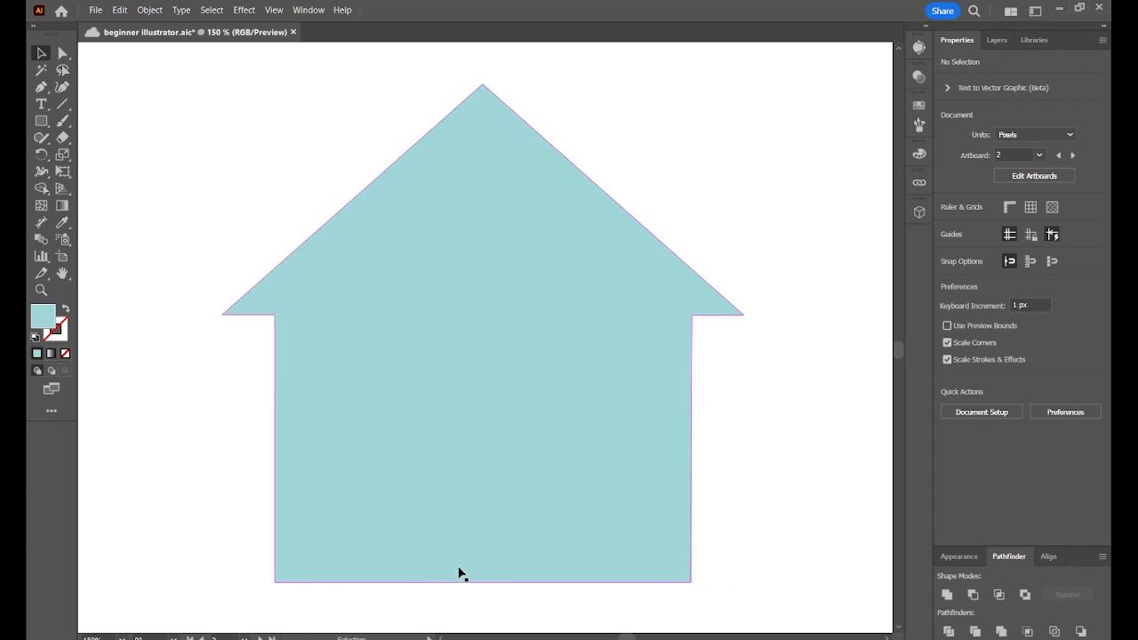
click(460, 579)
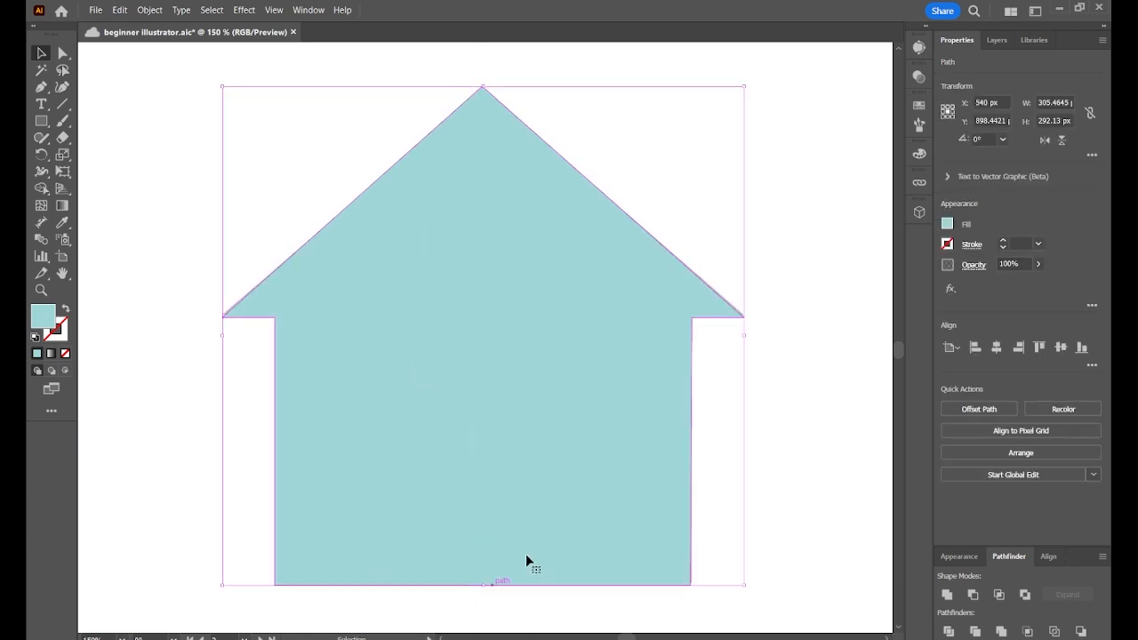
drag(541, 452, 541, 450)
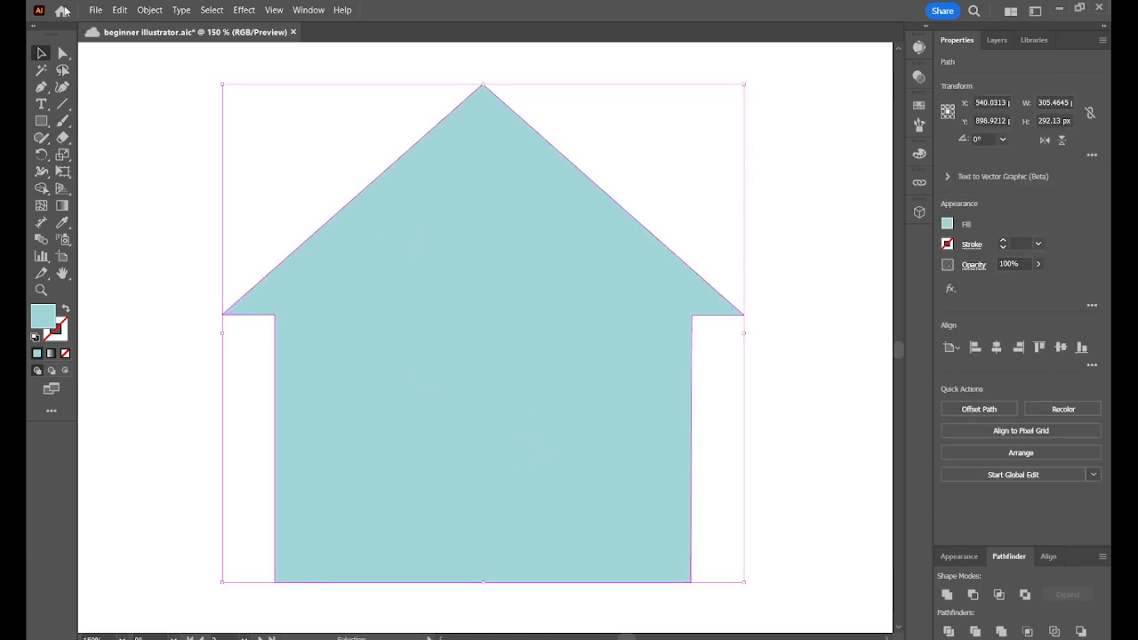
Draw a door rectangle about 24 by 94 px at the house's base and cut it out of the house with Shape Builder.
click(39, 129)
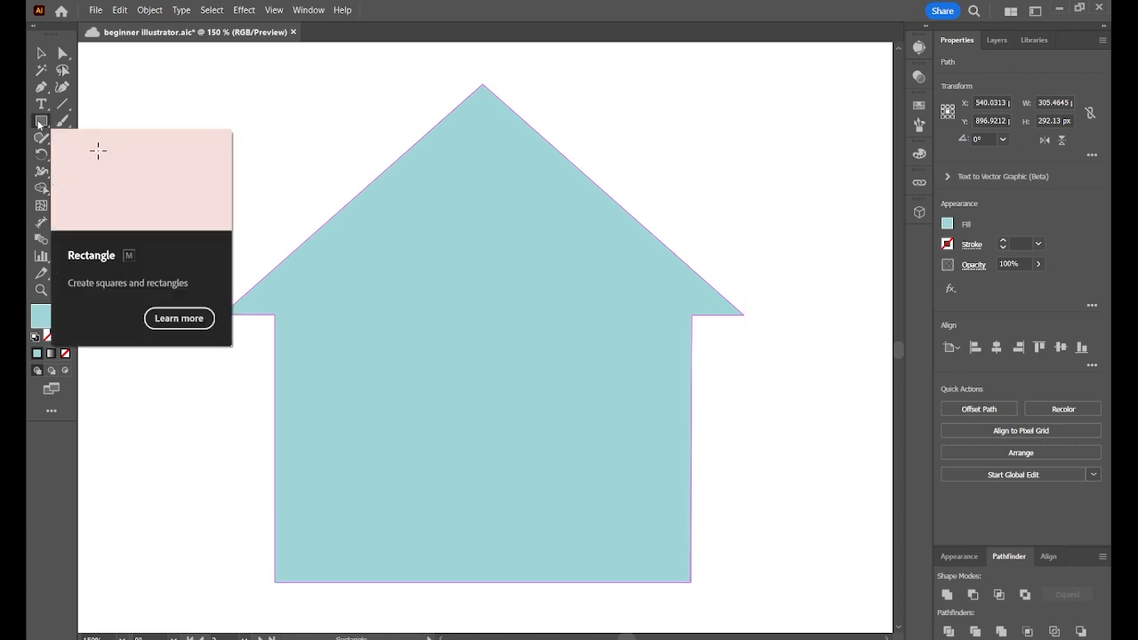
drag(457, 422, 498, 583)
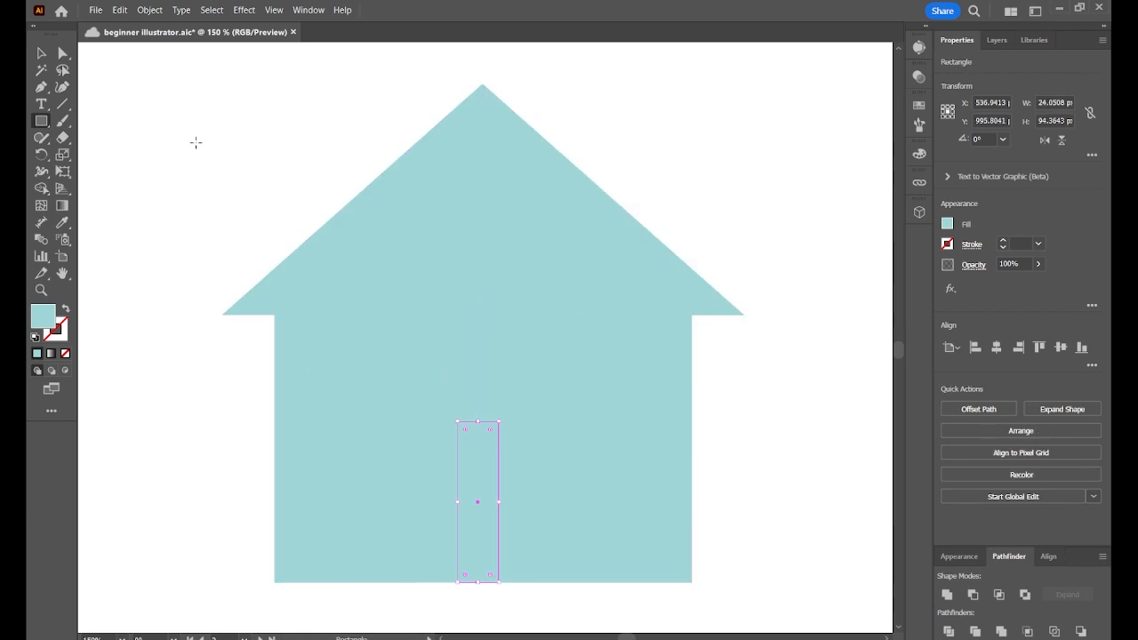
click(41, 53)
drag(192, 120, 706, 618)
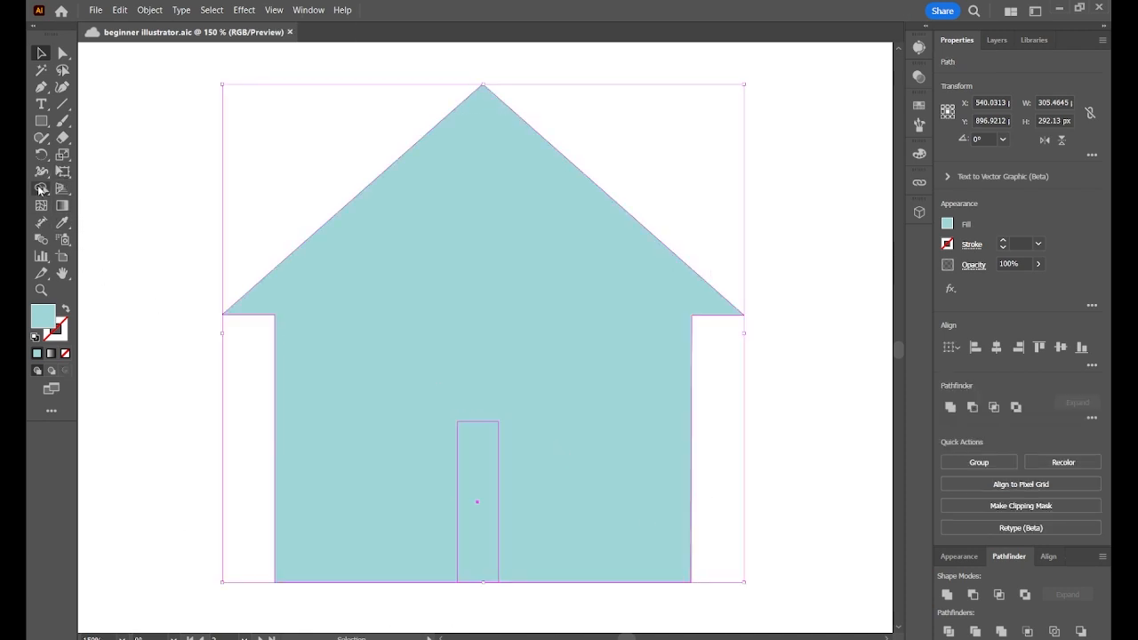
click(41, 188)
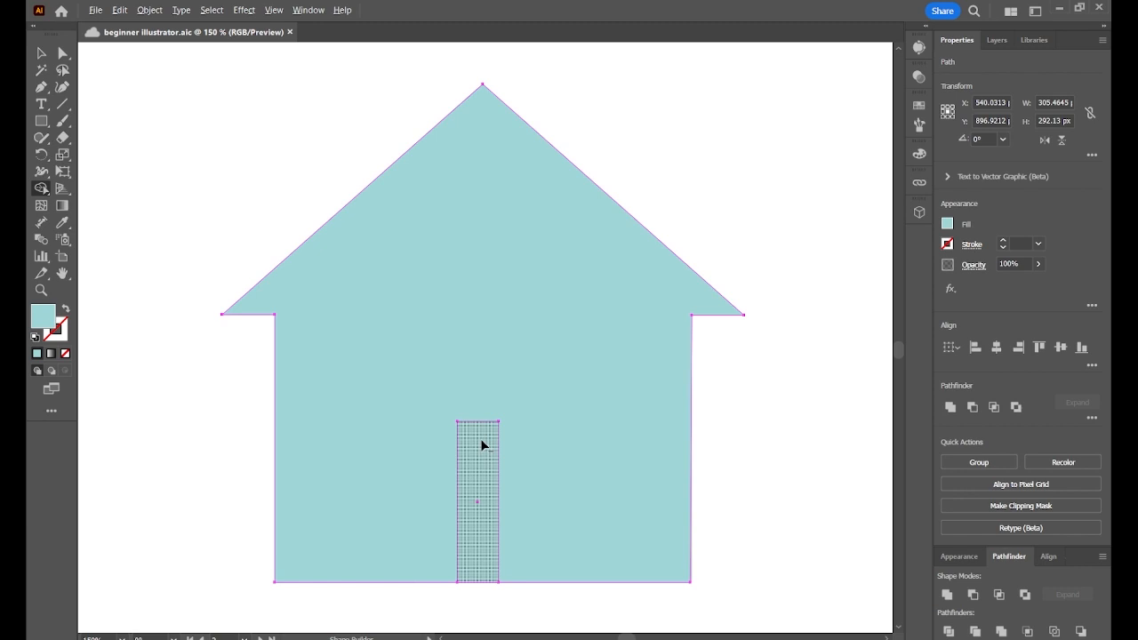
alt+click(480, 439)
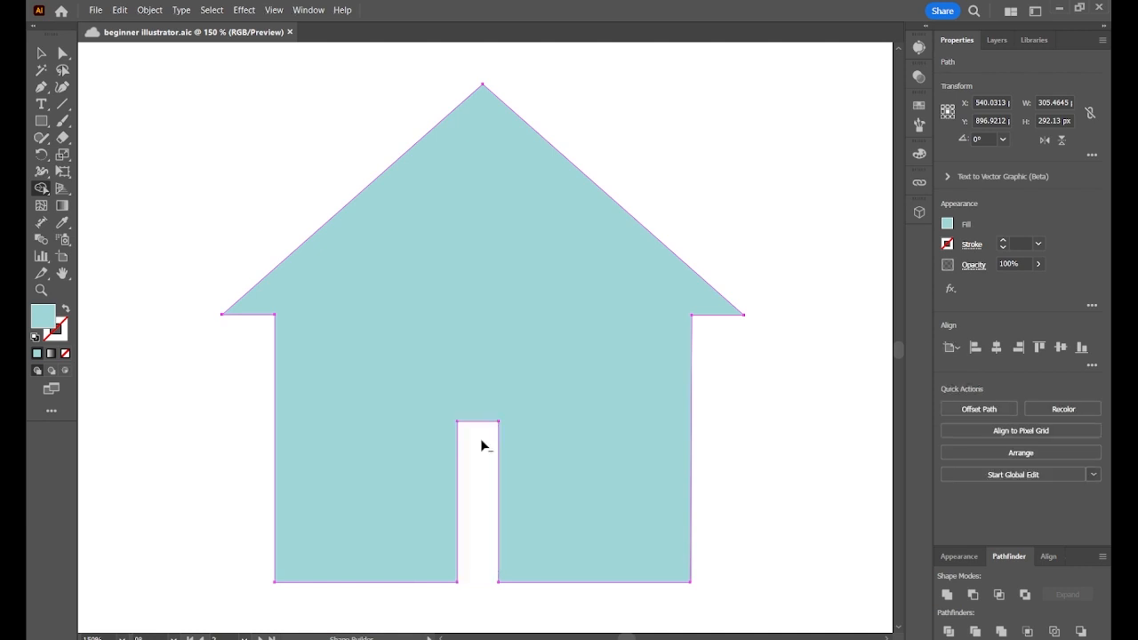
key(v)
click(809, 418)
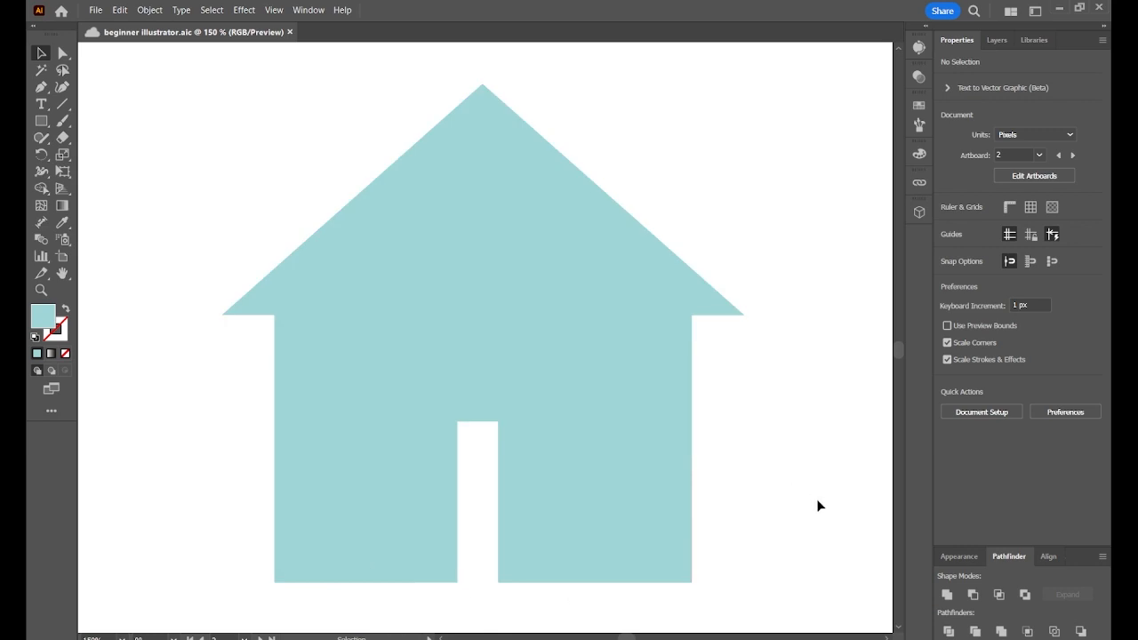
Draw a three-pointed star beside the house and delete its mid-edge anchors to make an upright triangle about 183 by 158 px.
key(ctrl+minus)
key(h)
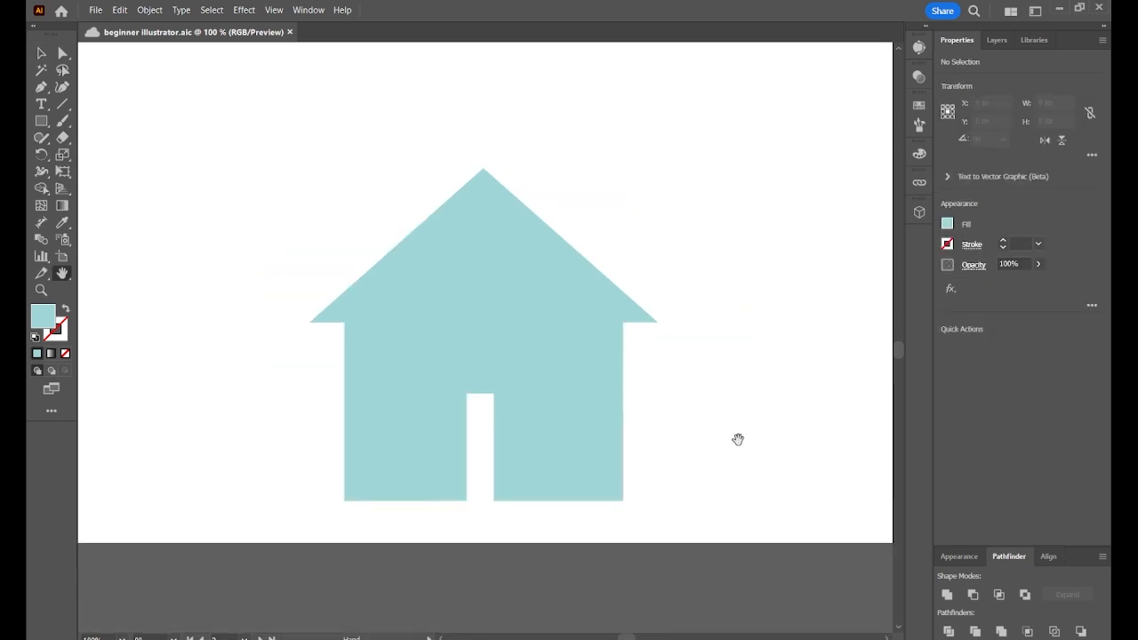
drag(737, 437, 421, 503)
key(v)
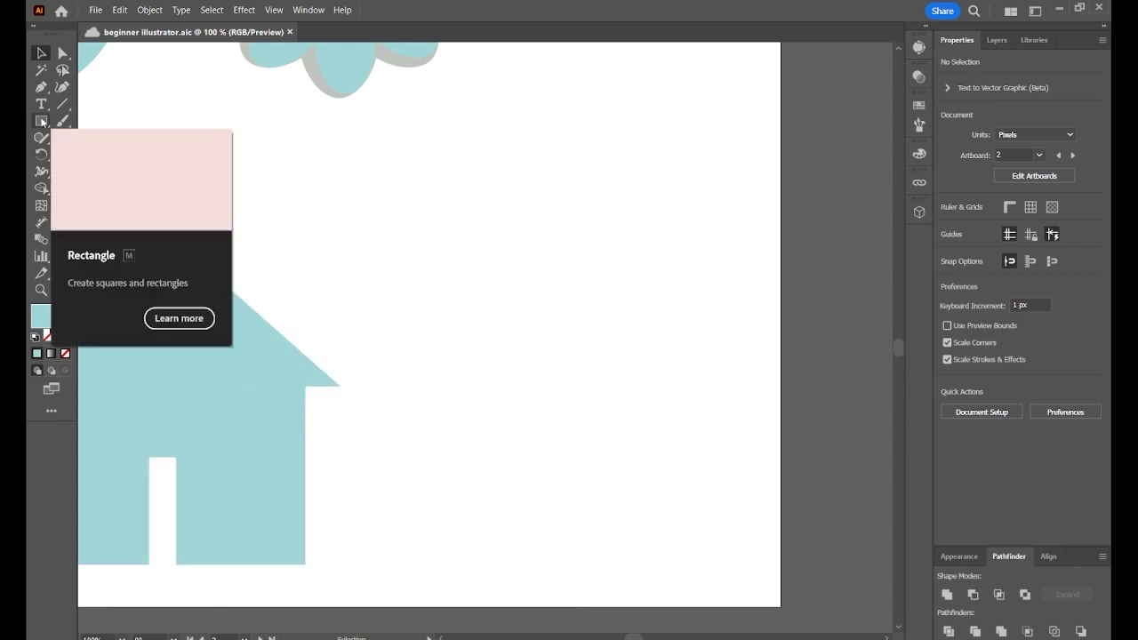
drag(42, 122, 113, 189)
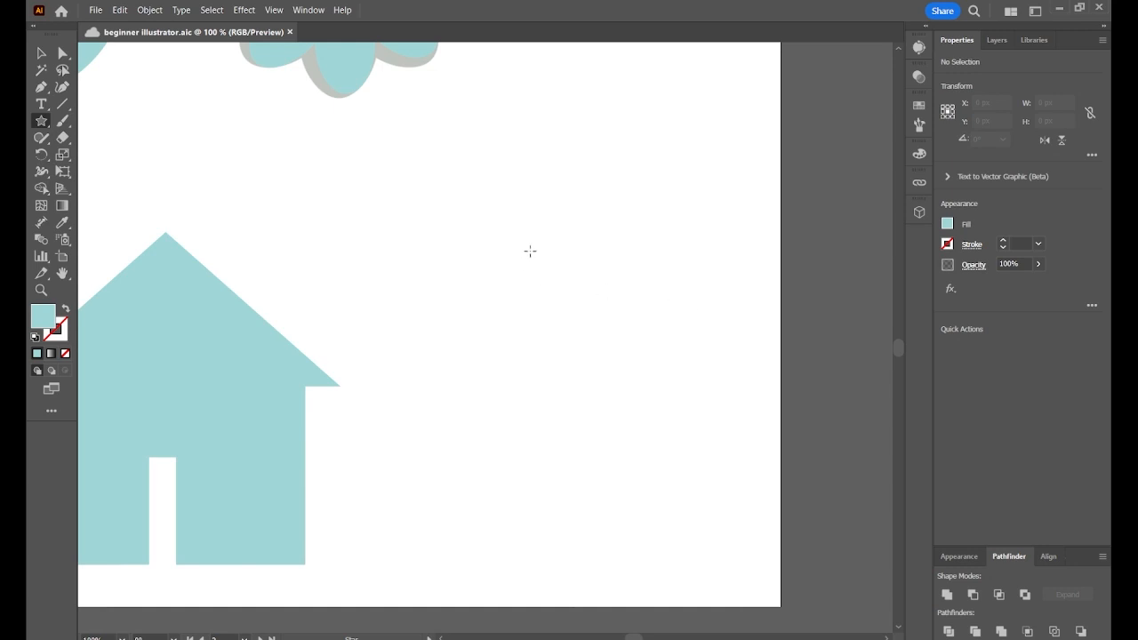
drag(531, 251, 660, 320)
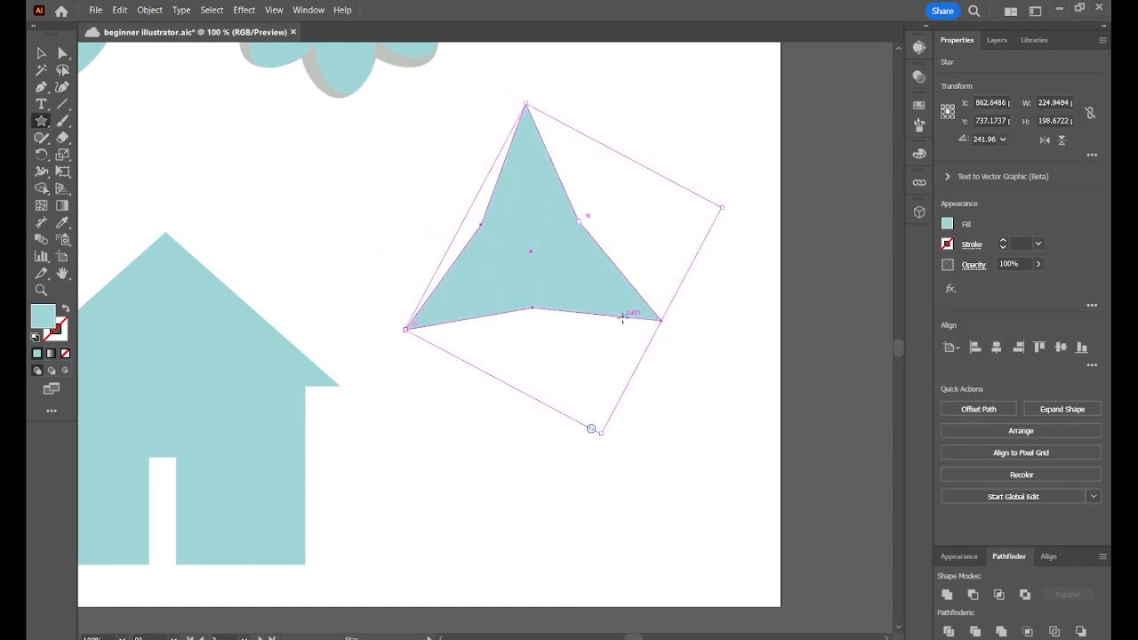
key(minus)
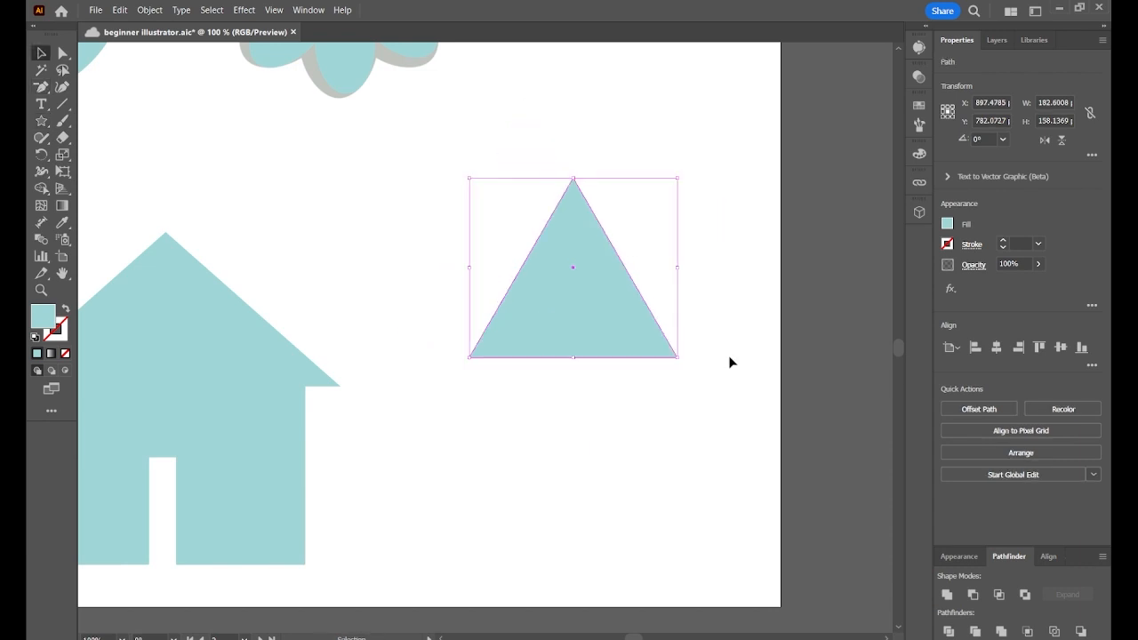
click(729, 362)
click(622, 335)
click(738, 276)
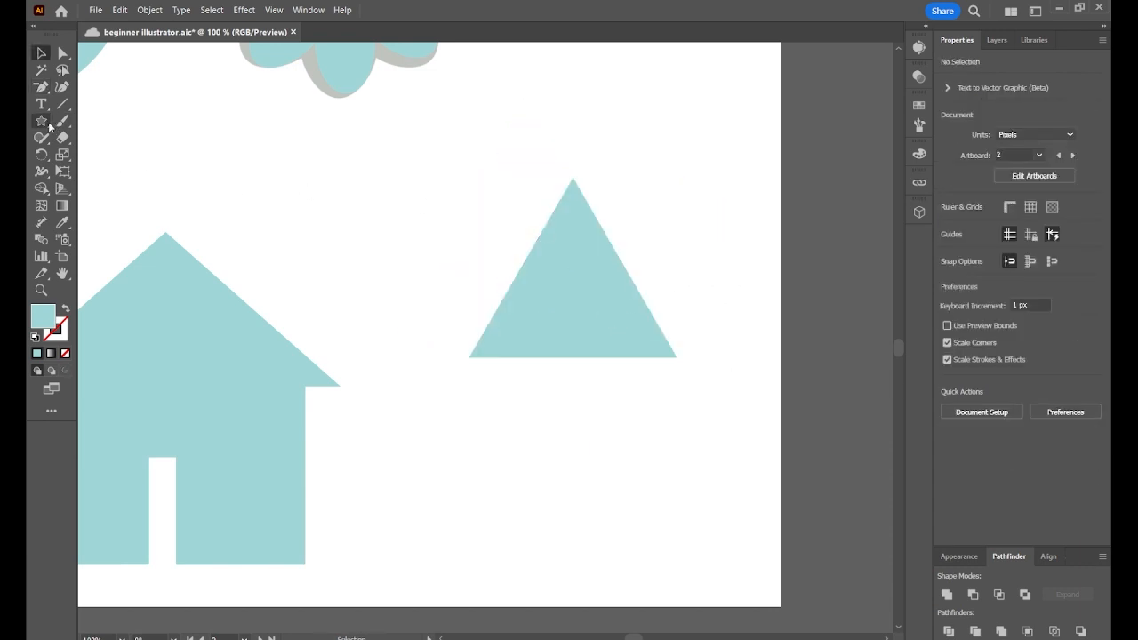
Draw a rectangle about 159 by 142 px directly beneath the new triangle and center the triangle over it.
drag(48, 127, 116, 120)
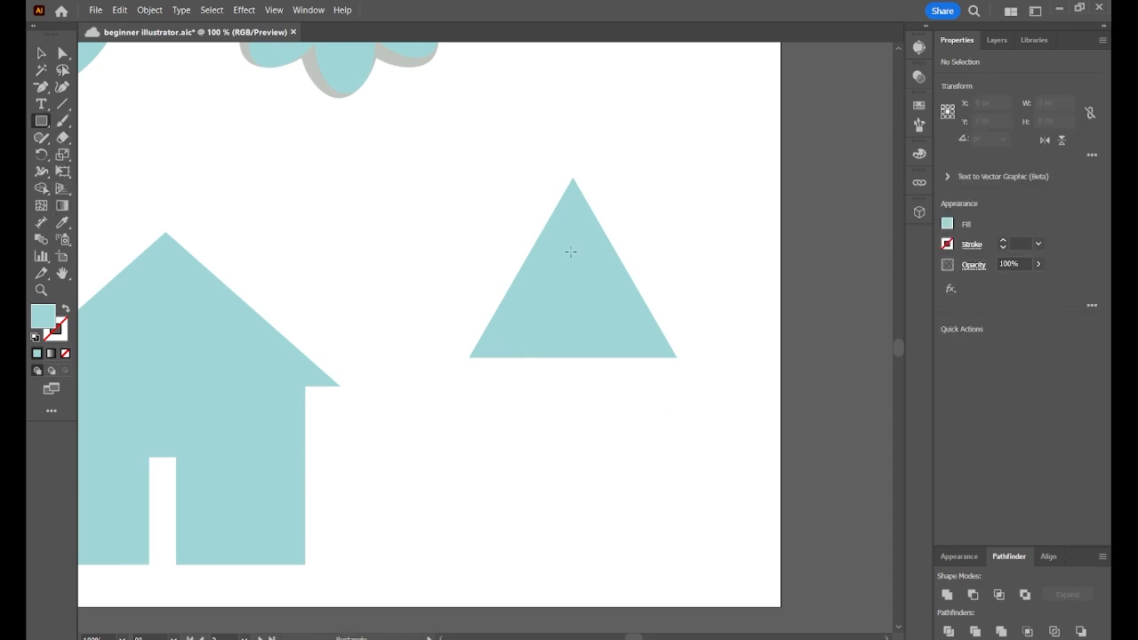
drag(481, 358, 662, 520)
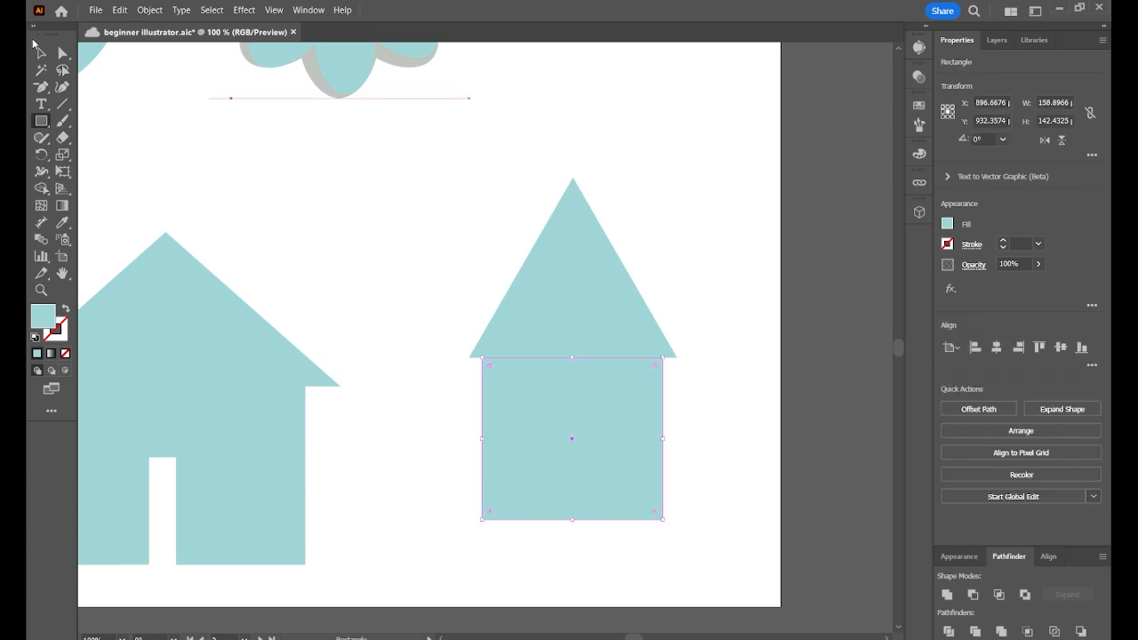
click(41, 53)
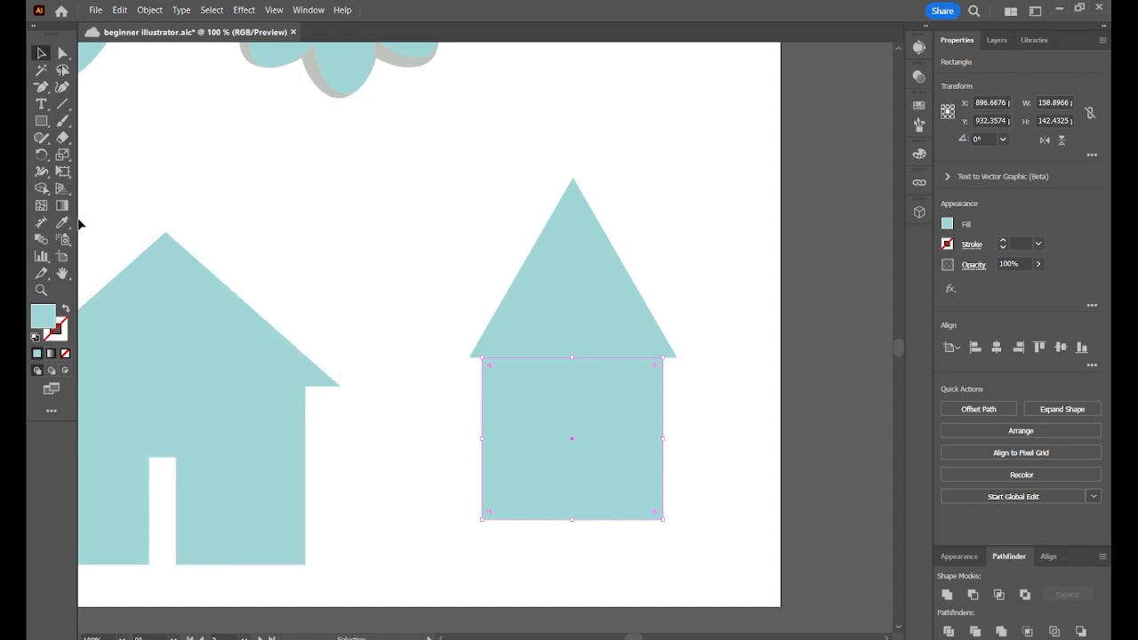
click(726, 374)
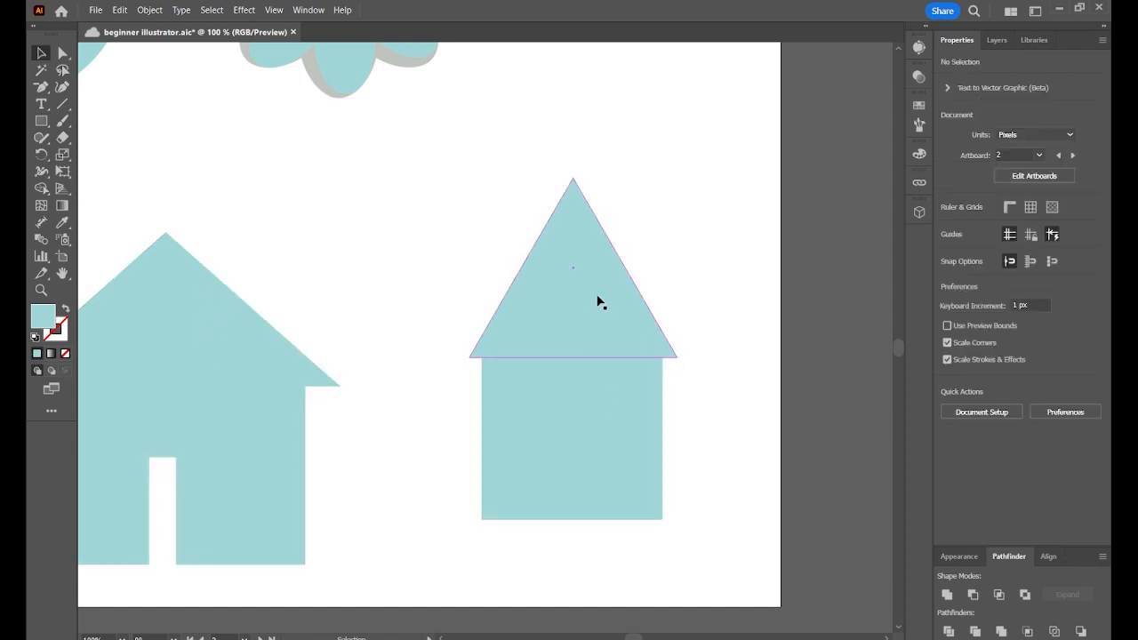
drag(612, 328, 609, 322)
Select the new triangle and rectangle together and combine them into one house shape with Pathfinder's Unite.
drag(443, 176, 626, 456)
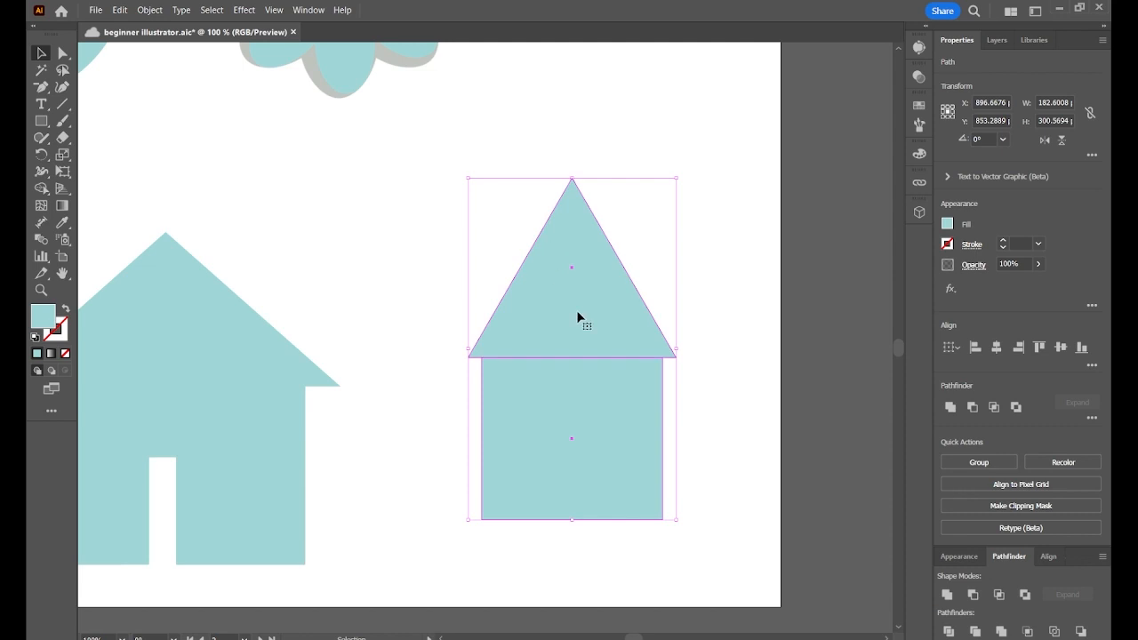
click(738, 331)
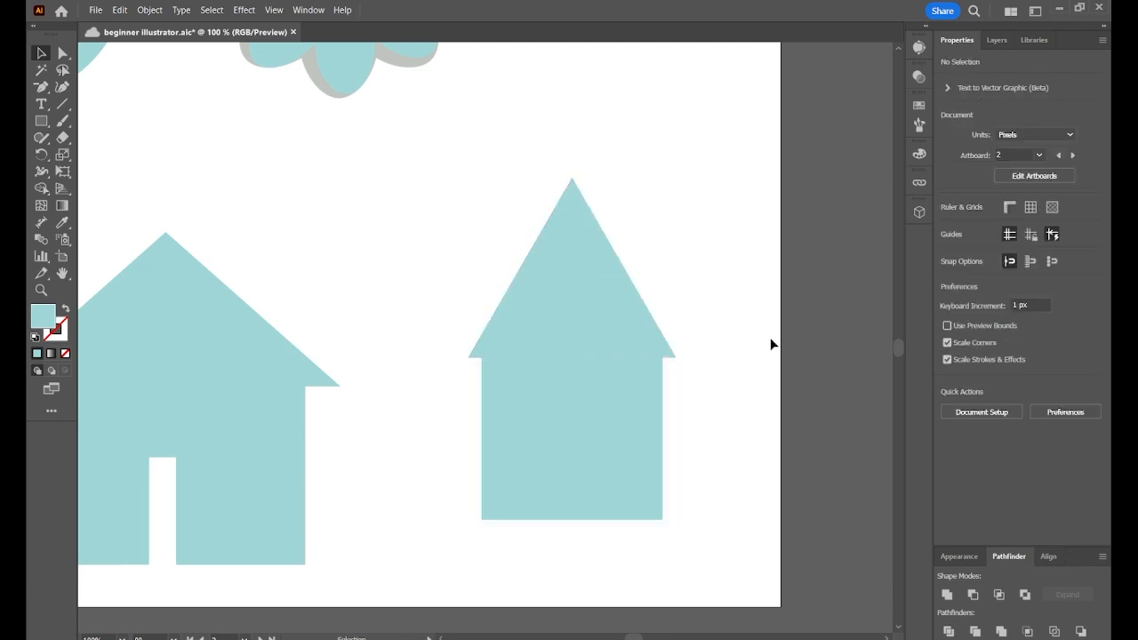
click(573, 243)
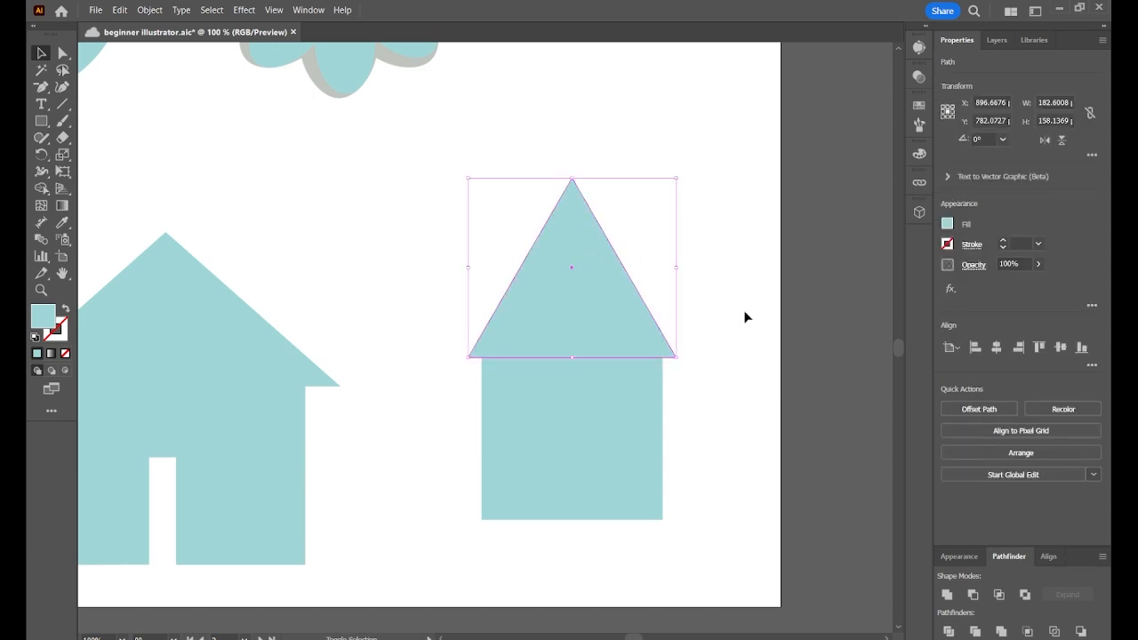
shift+click(609, 411)
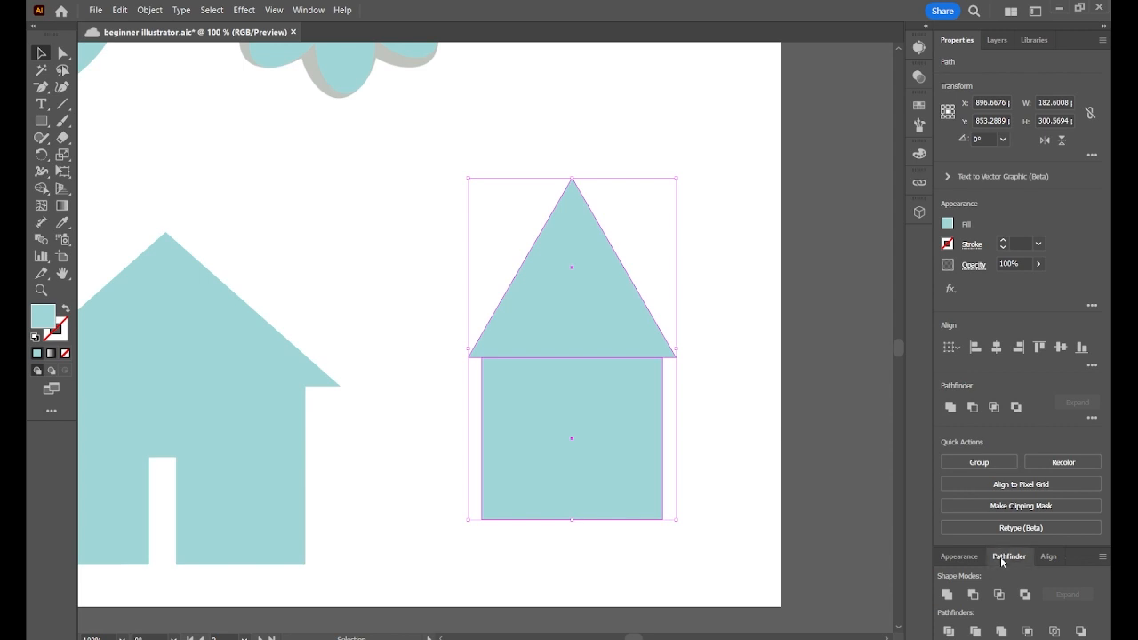
click(307, 10)
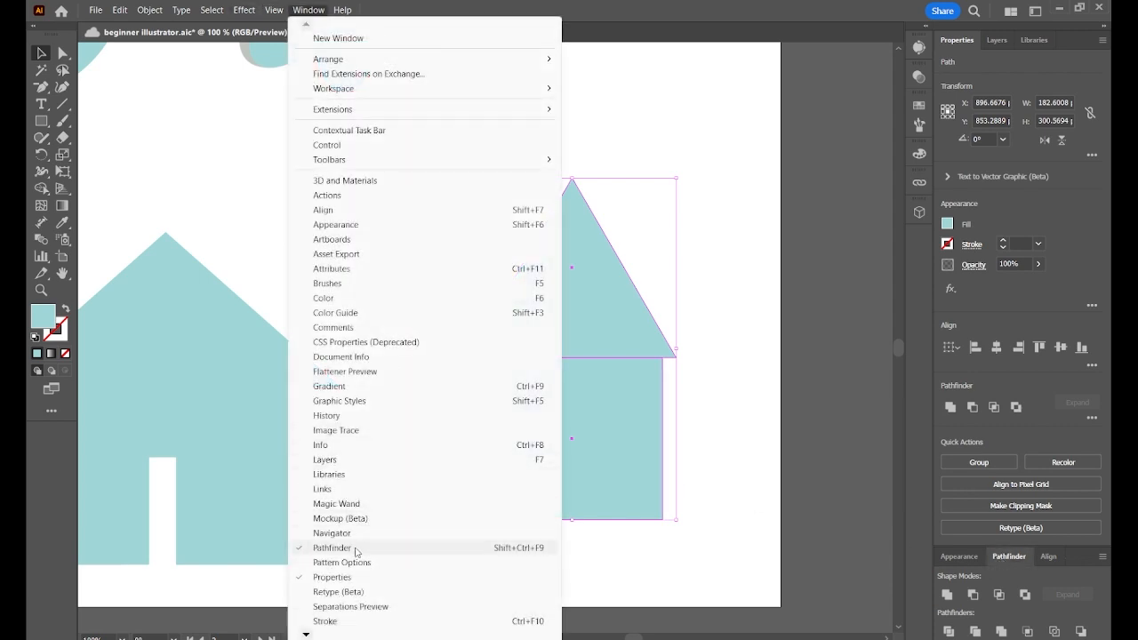
click(1011, 558)
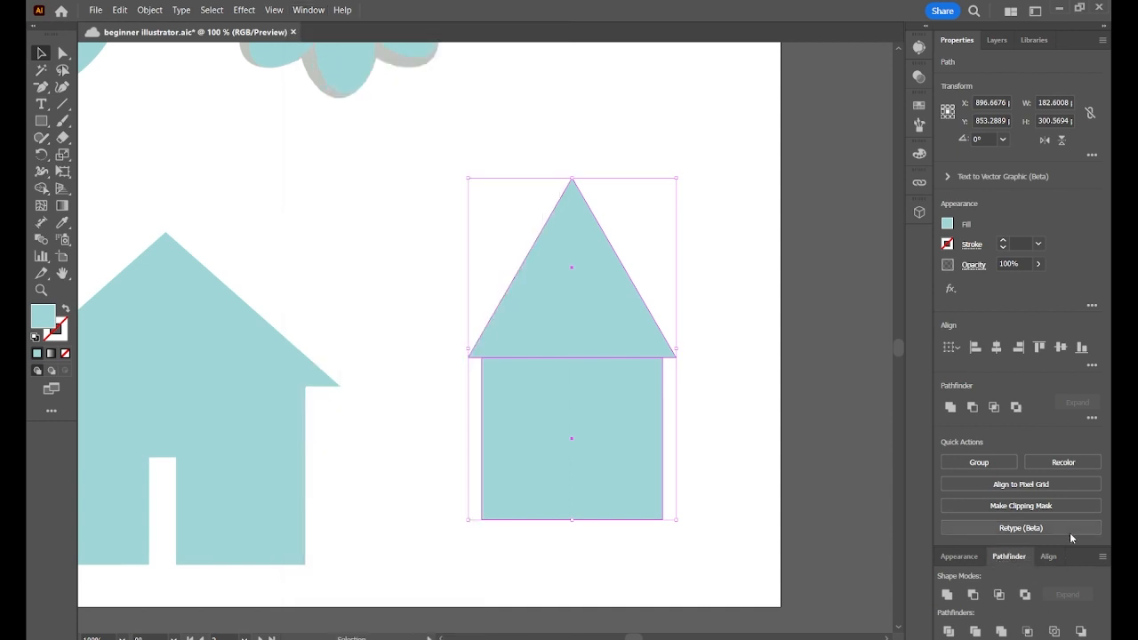
click(948, 595)
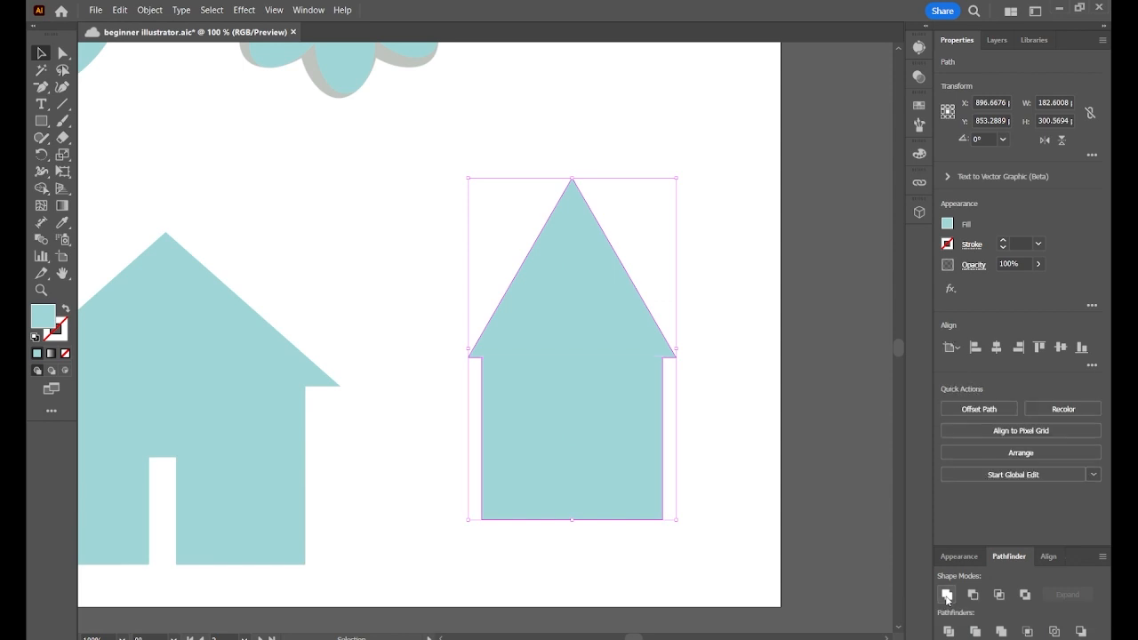
Draw a door rectangle about 24 by 112 px at the taller house's base and select it together with the house.
click(738, 285)
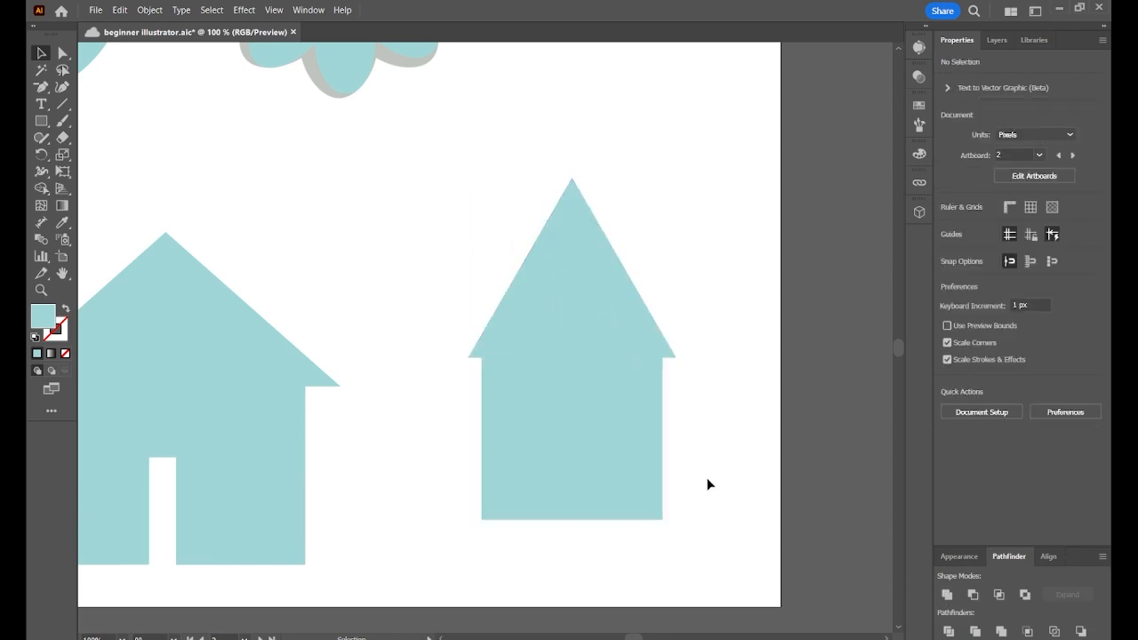
key(m)
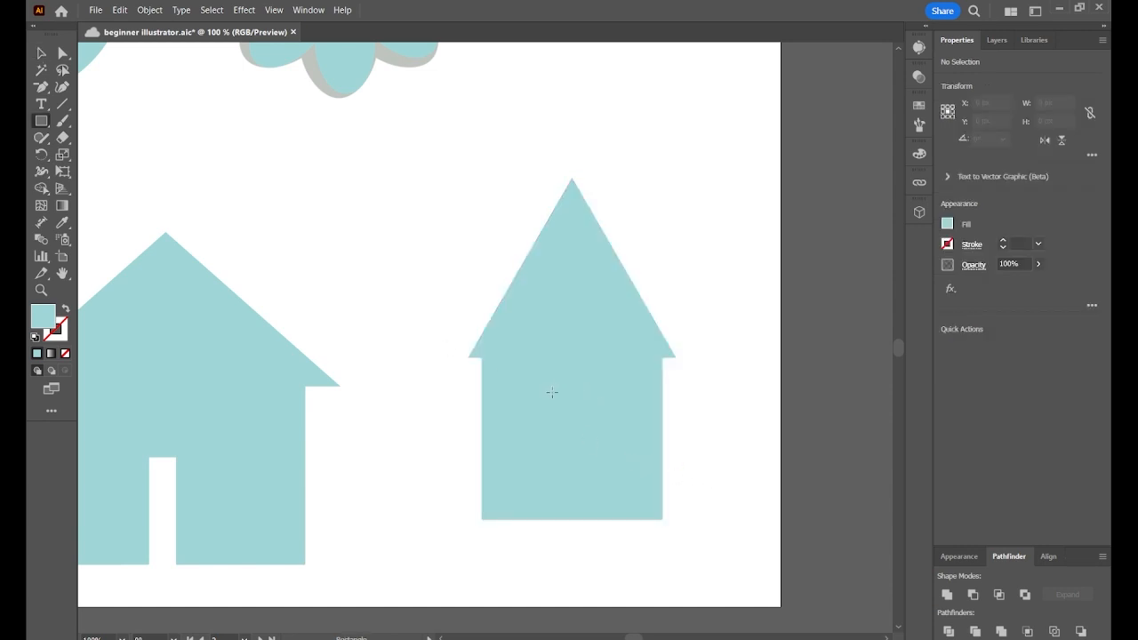
drag(553, 392, 581, 521)
key(v)
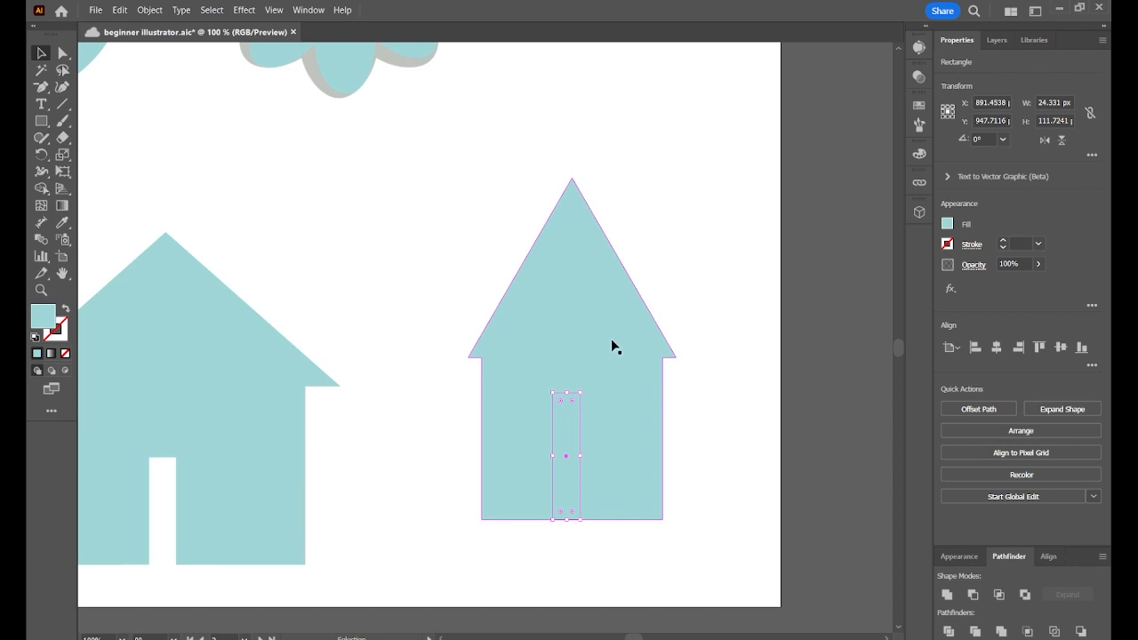
shift+click(609, 337)
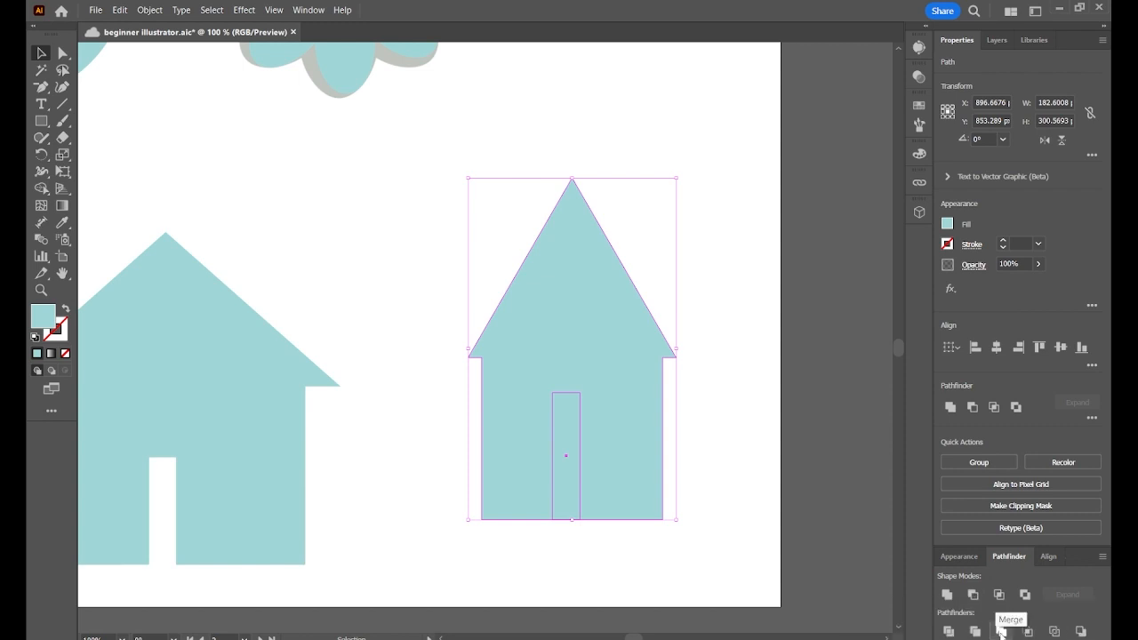
Cut the door out of the taller house with Pathfinder's Minus Front and undo the cut.
click(976, 599)
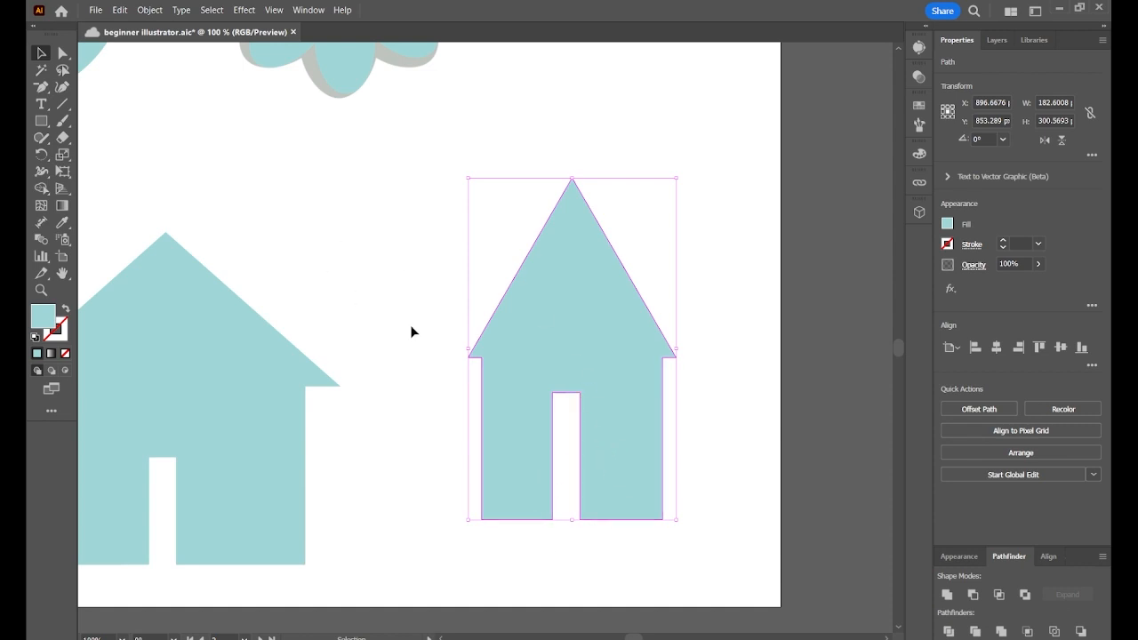
key(ctrl+z)
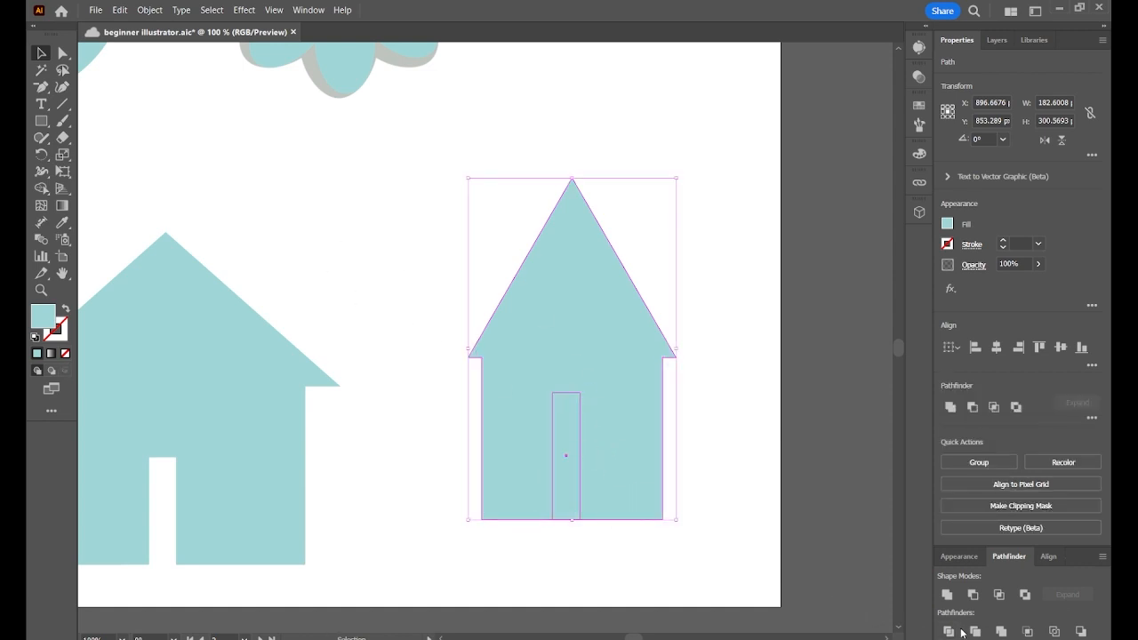
Split the door from the taller house with Pathfinder's Divide and ungroup the resulting pieces.
click(949, 631)
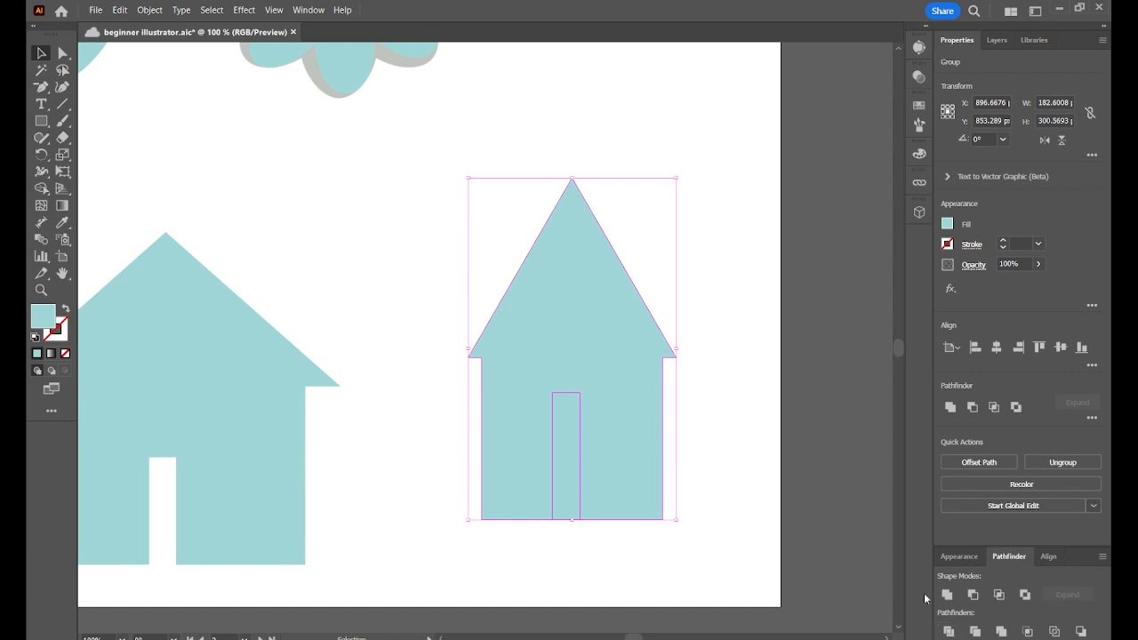
click(613, 570)
click(566, 471)
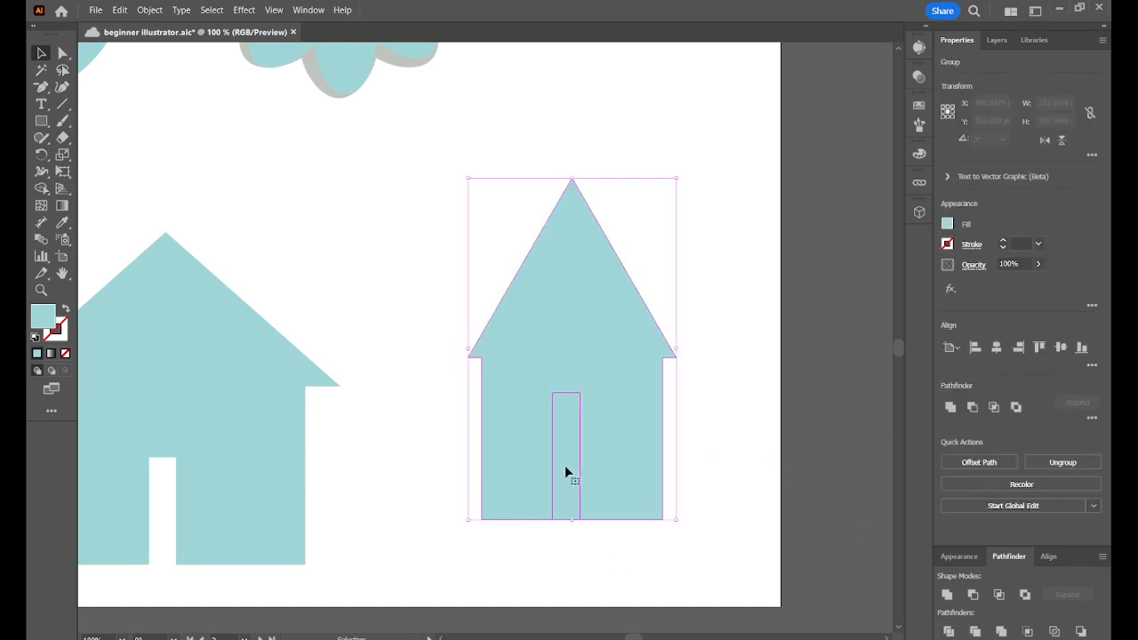
right_click(566, 470)
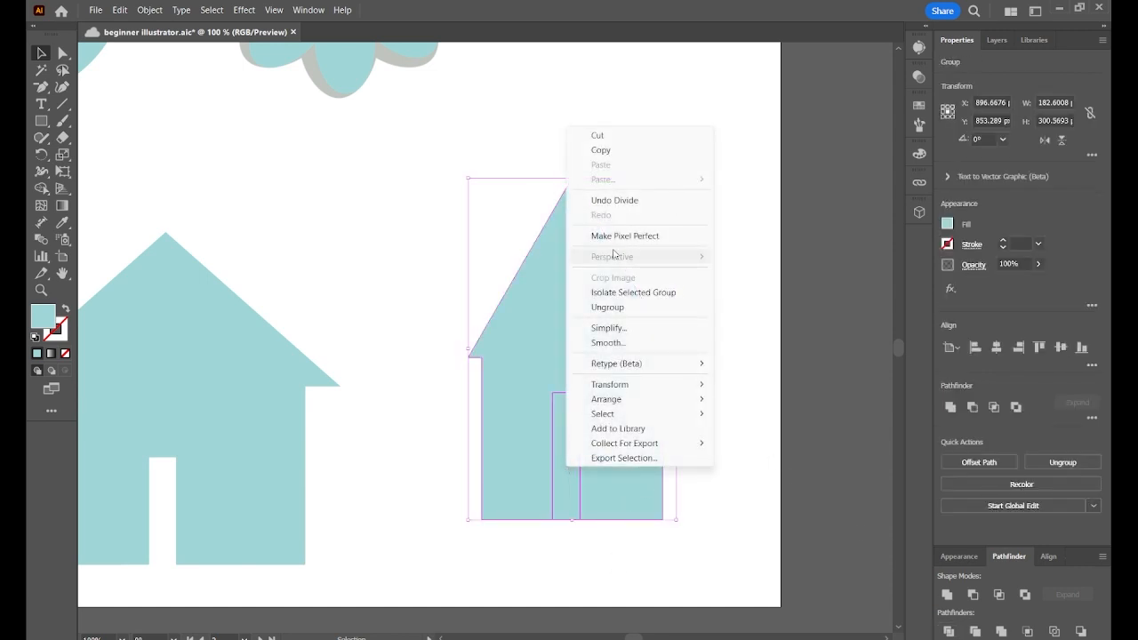
click(610, 307)
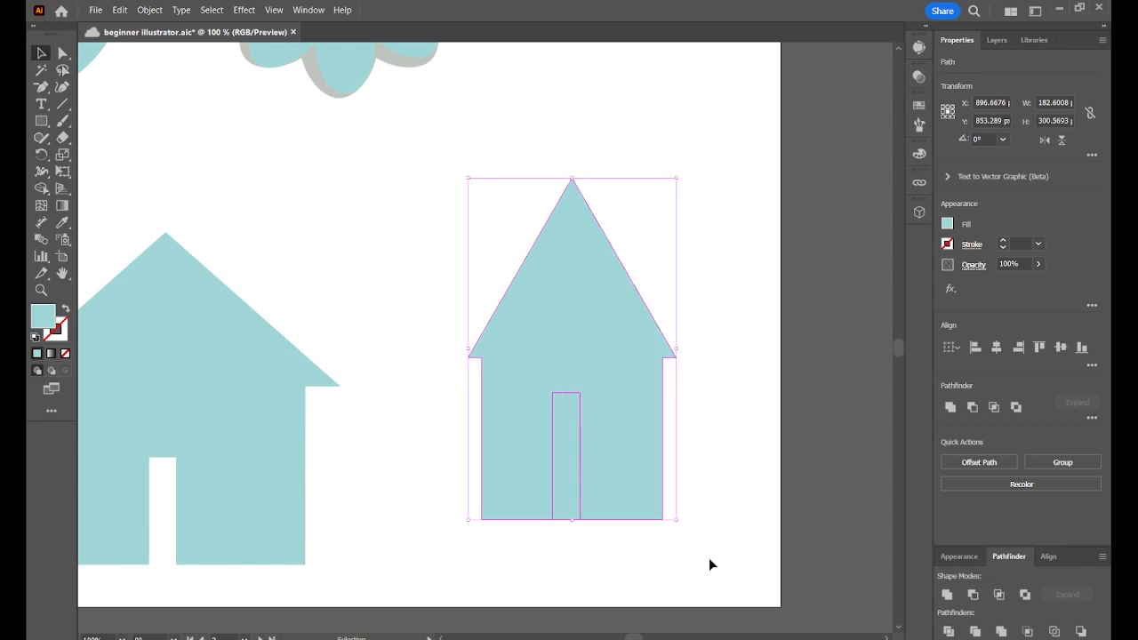
click(735, 514)
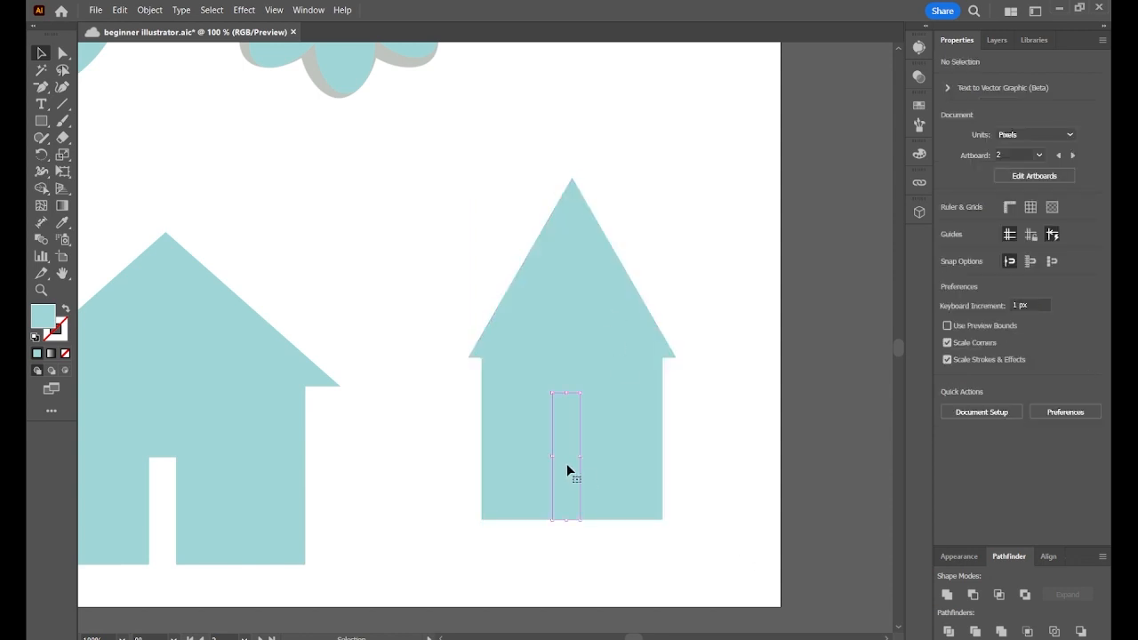
Move the separated door piece out beside the house, and undo both the move and the ungrouping.
drag(567, 463, 730, 456)
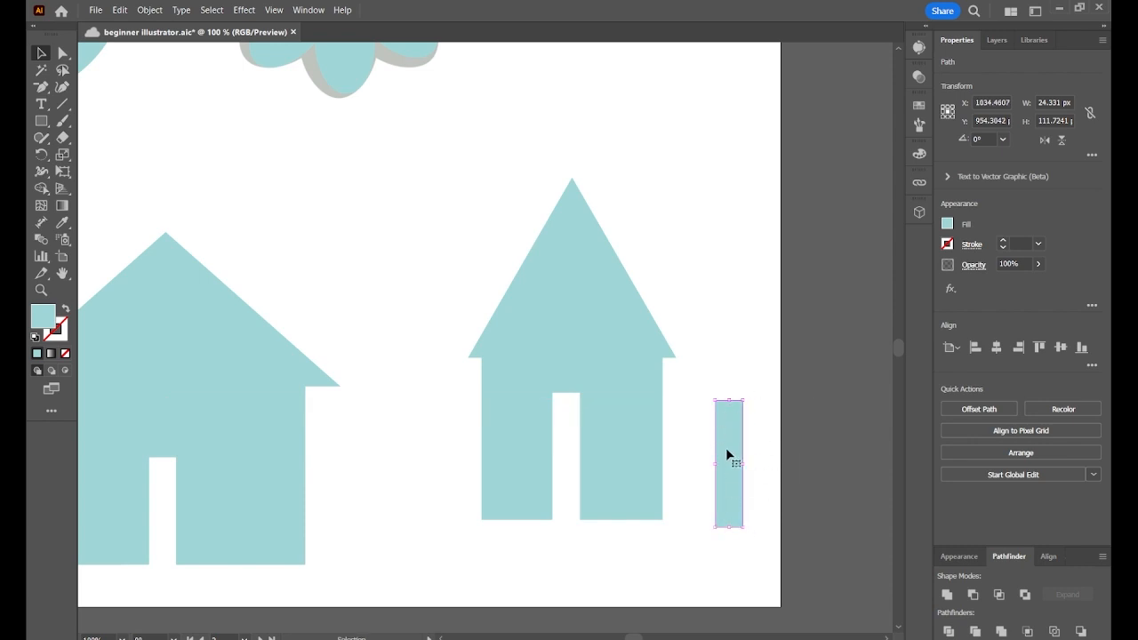
mouse_move(725, 469)
mouse_down()
mouse_move(747, 370)
mouse_move(735, 493)
mouse_move(708, 472)
mouse_move(732, 454)
mouse_move(711, 463)
mouse_up()
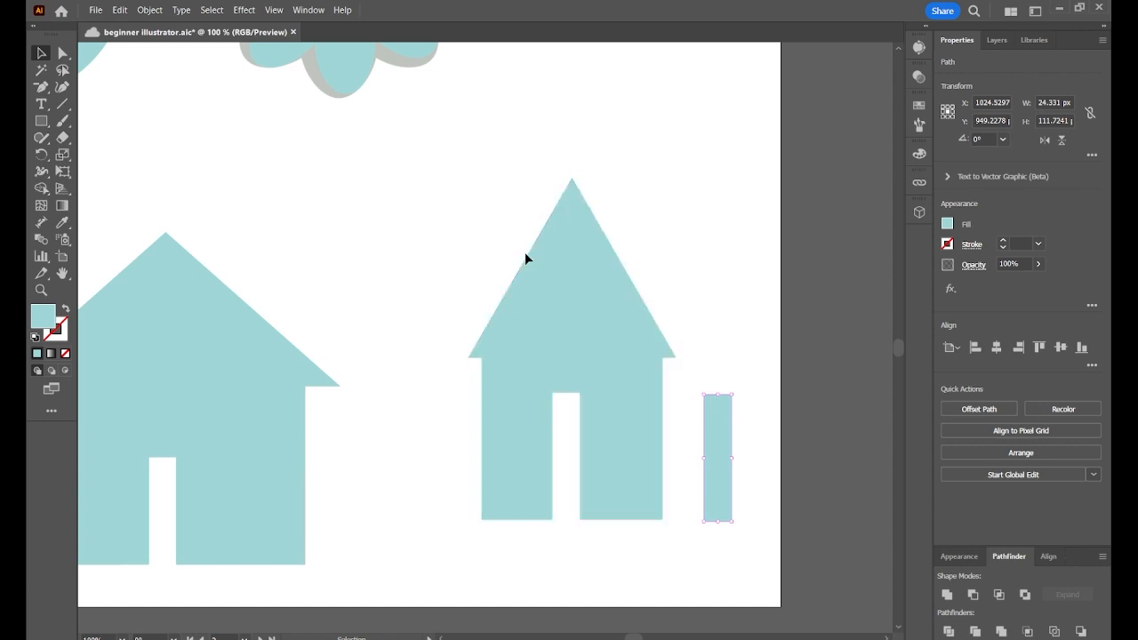
key(ctrl+z)
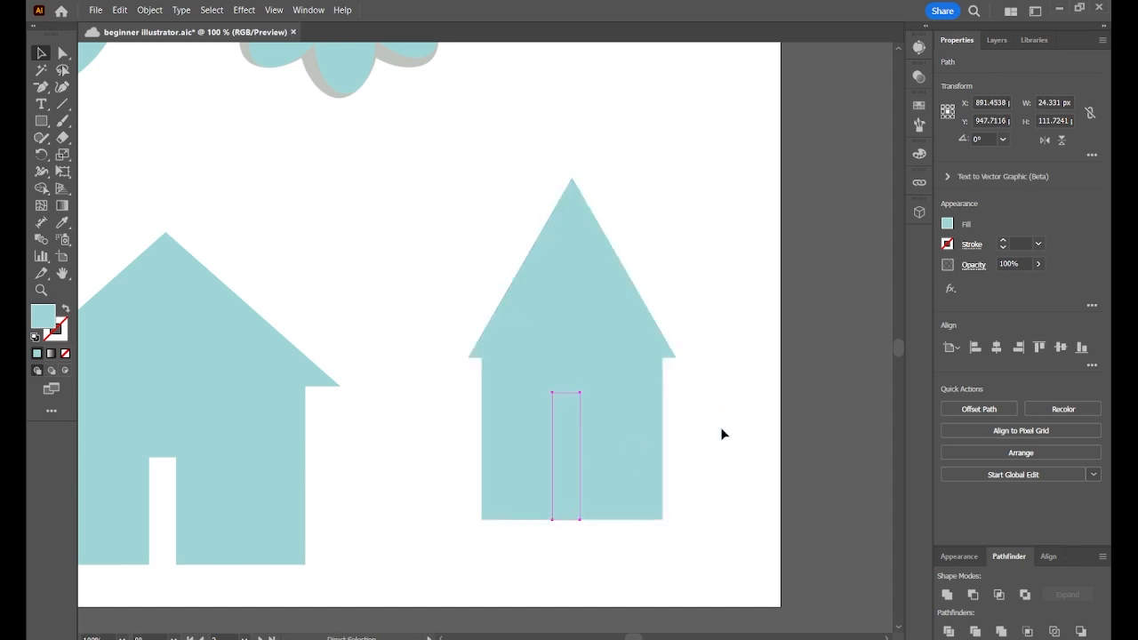
key(ctrl+z)
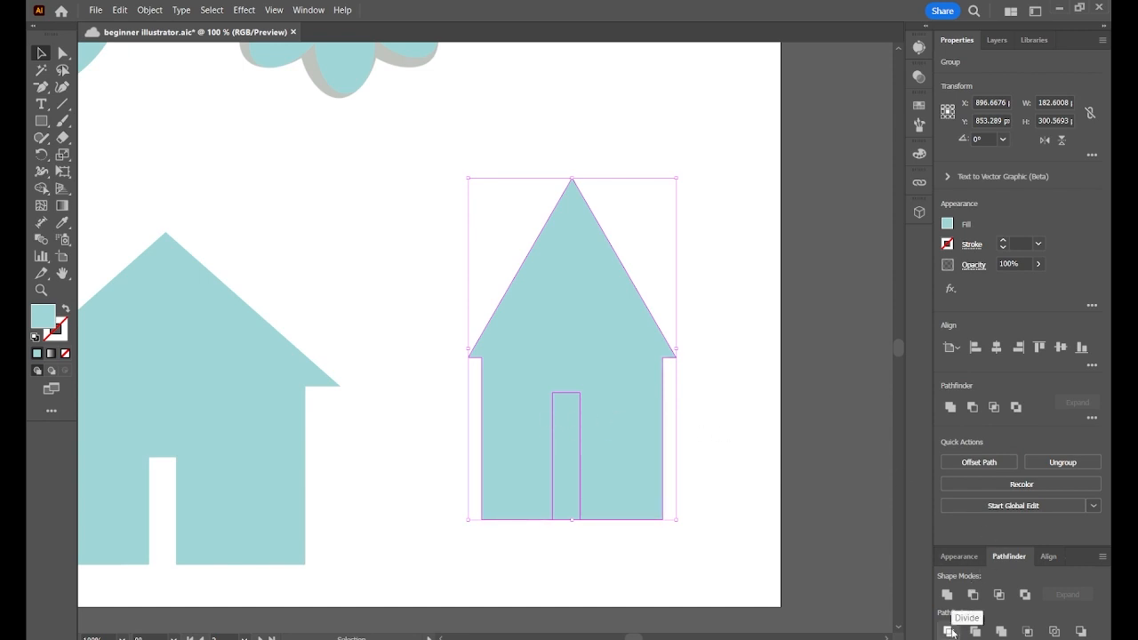
Select the divided house and door group and move it up about 58 px as one object.
click(653, 583)
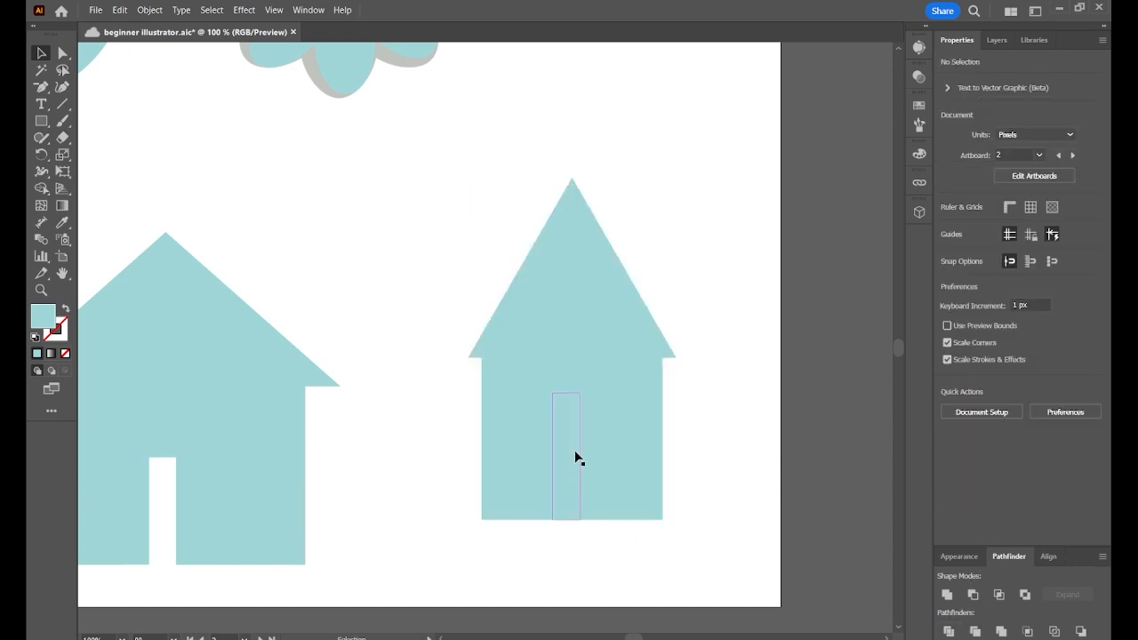
click(575, 457)
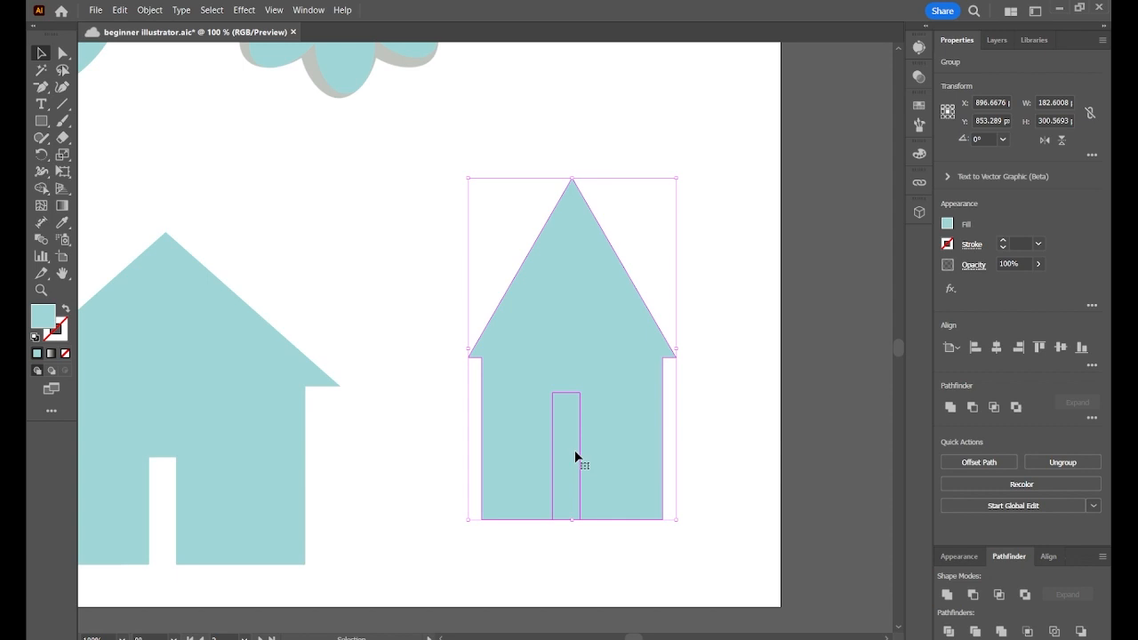
click(572, 561)
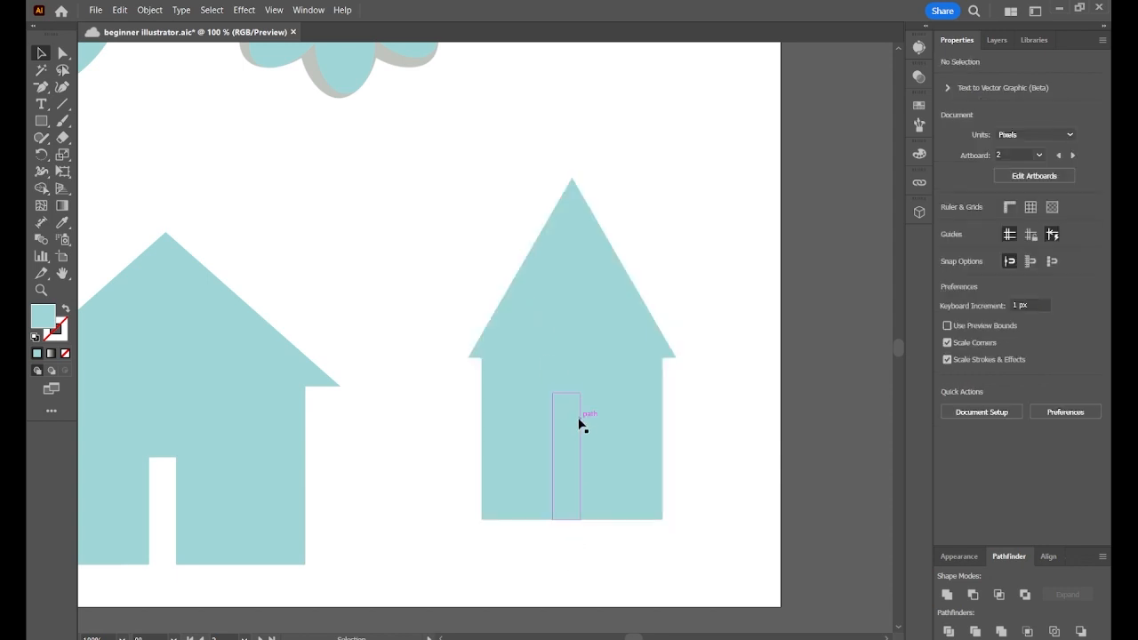
drag(579, 422, 582, 372)
click(675, 521)
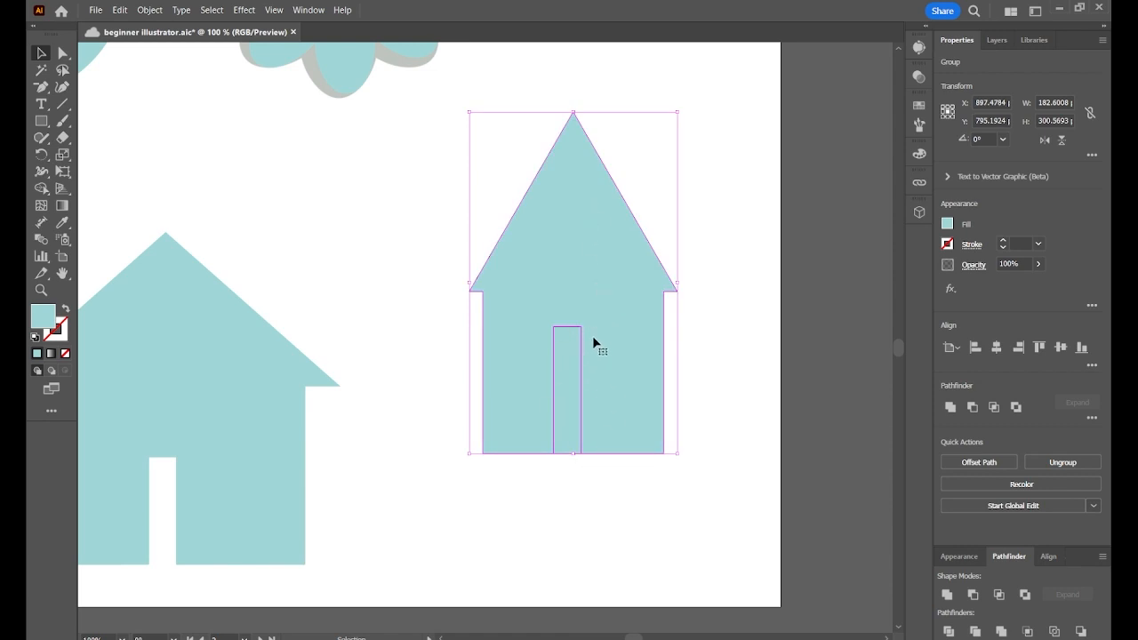
Expand Layer 5 and the house group in the layer list to examine the paths it contains.
click(1000, 40)
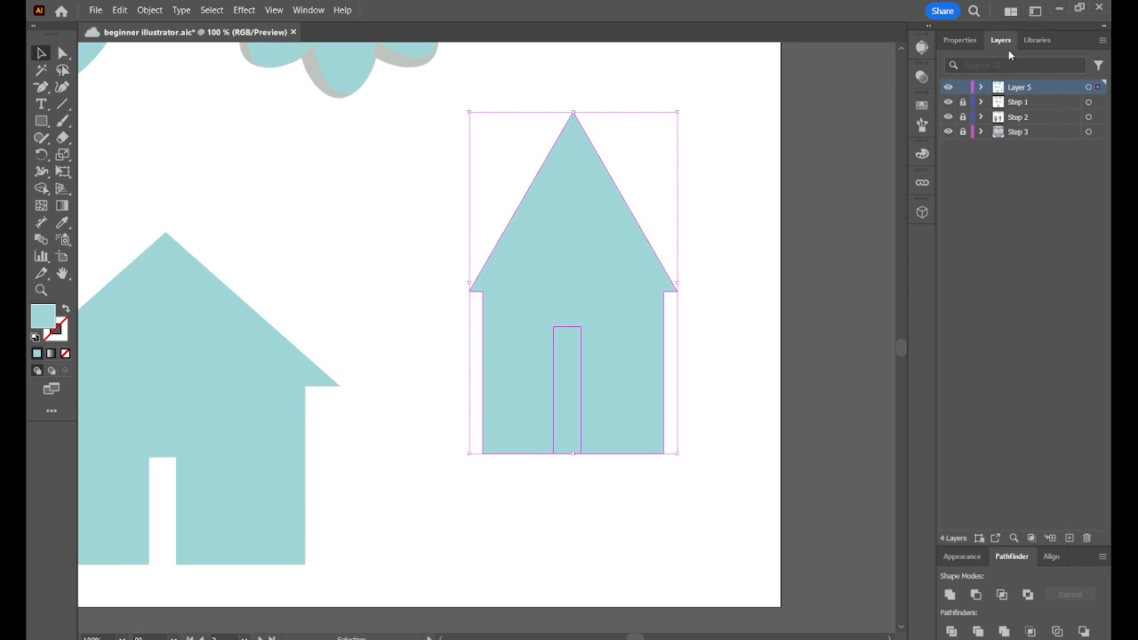
click(979, 87)
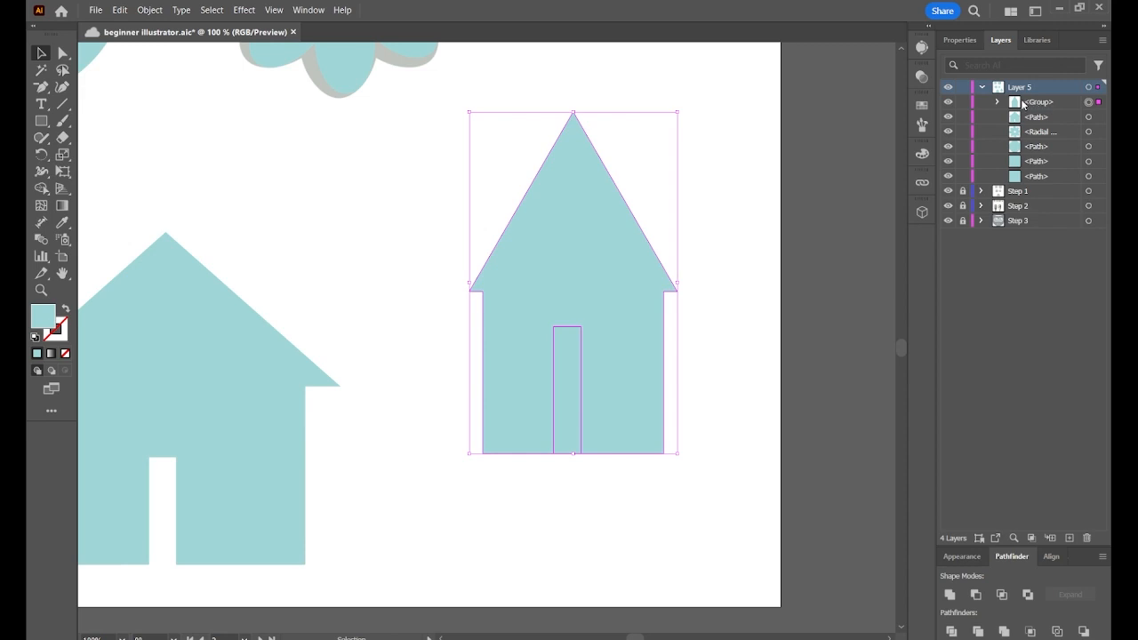
click(989, 102)
click(999, 102)
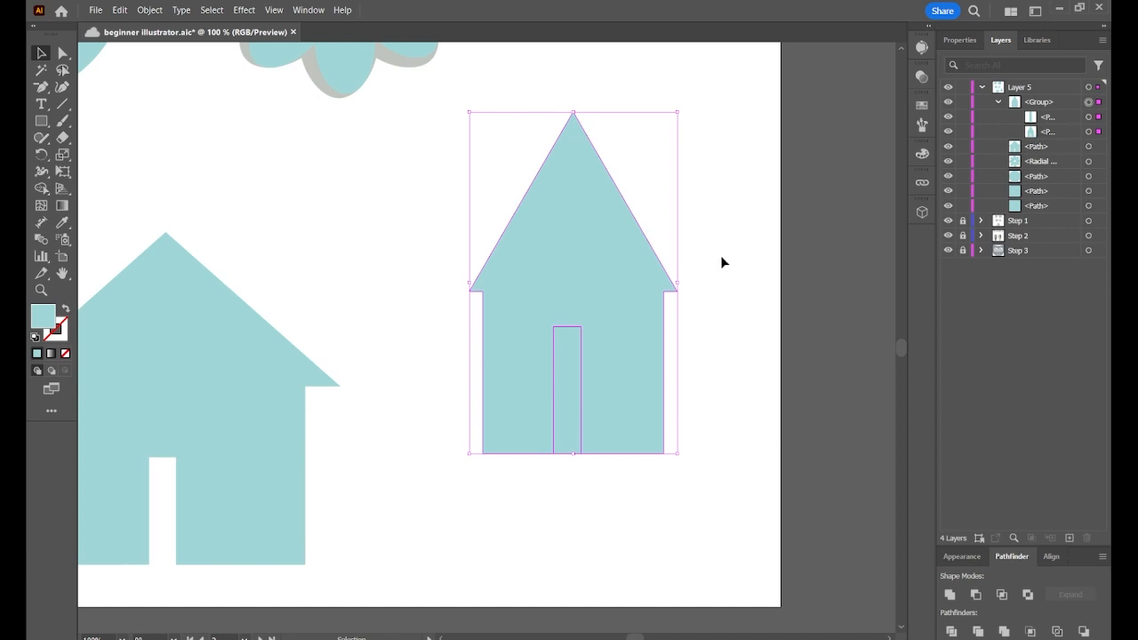
Ungroup the divided house and select its door piece on its own.
right_click(584, 287)
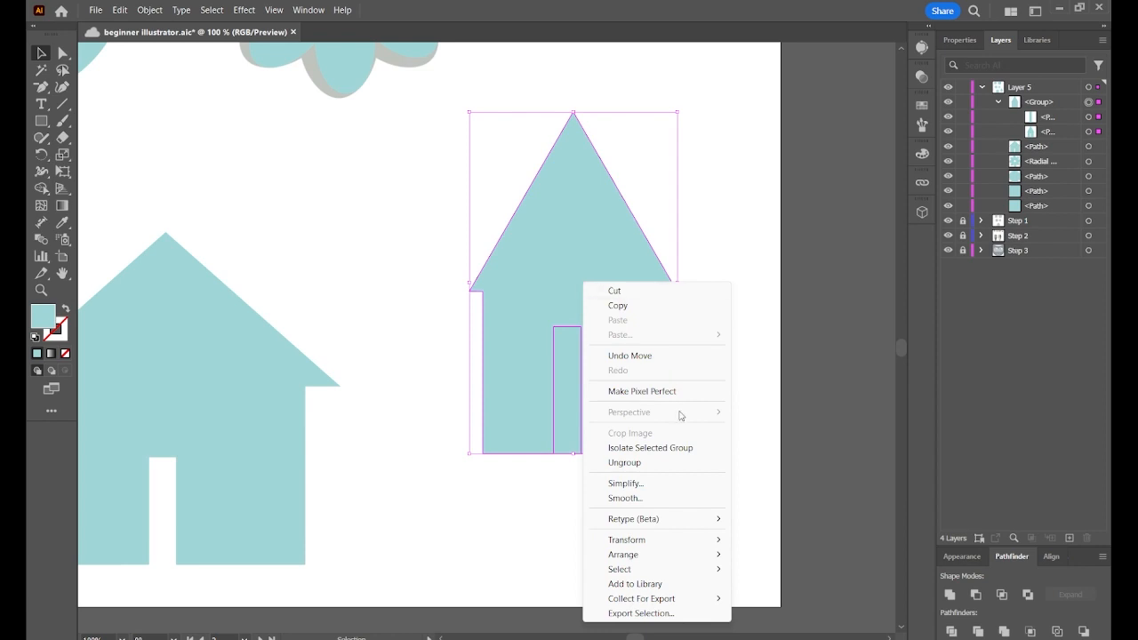
click(624, 463)
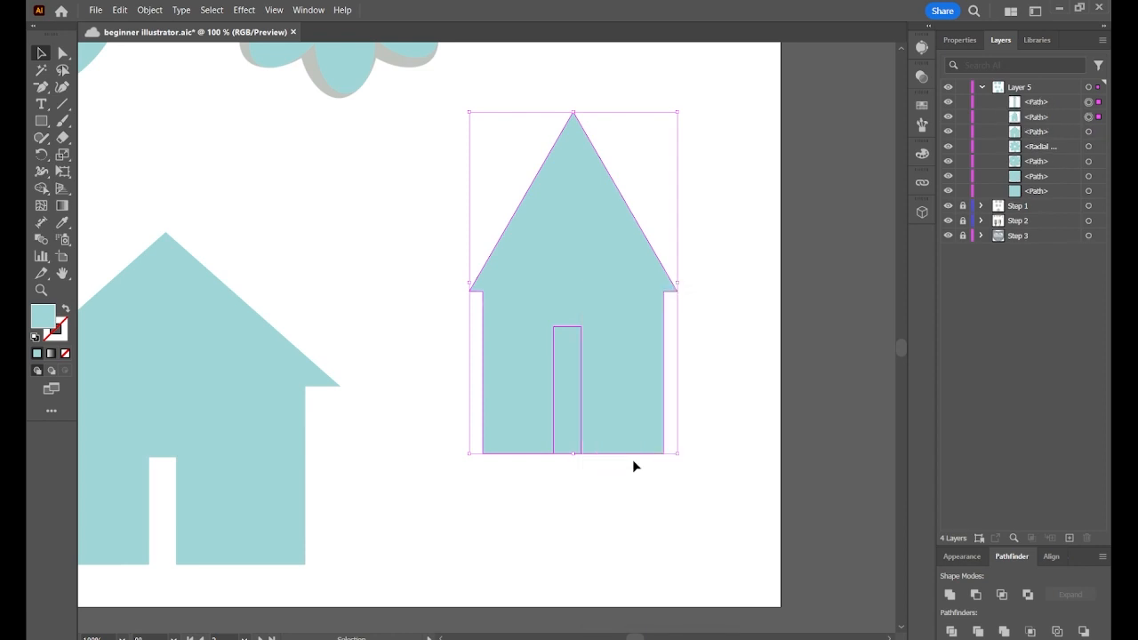
click(714, 379)
click(574, 414)
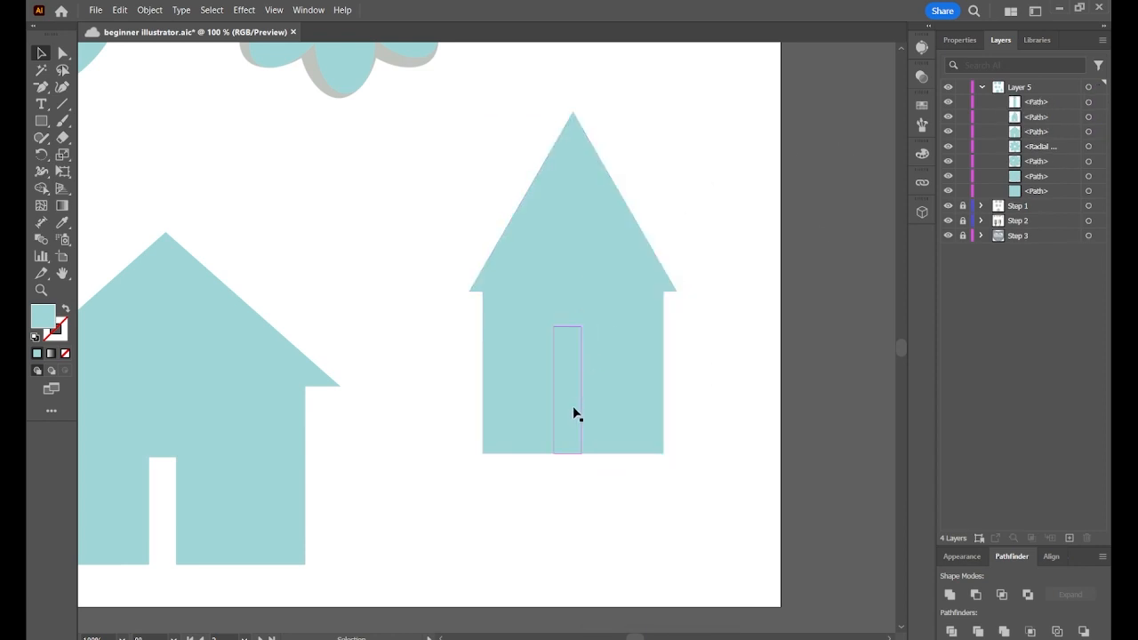
Move the narrow door rectangle out of the smaller house onto the blank area beside it.
drag(567, 392, 718, 392)
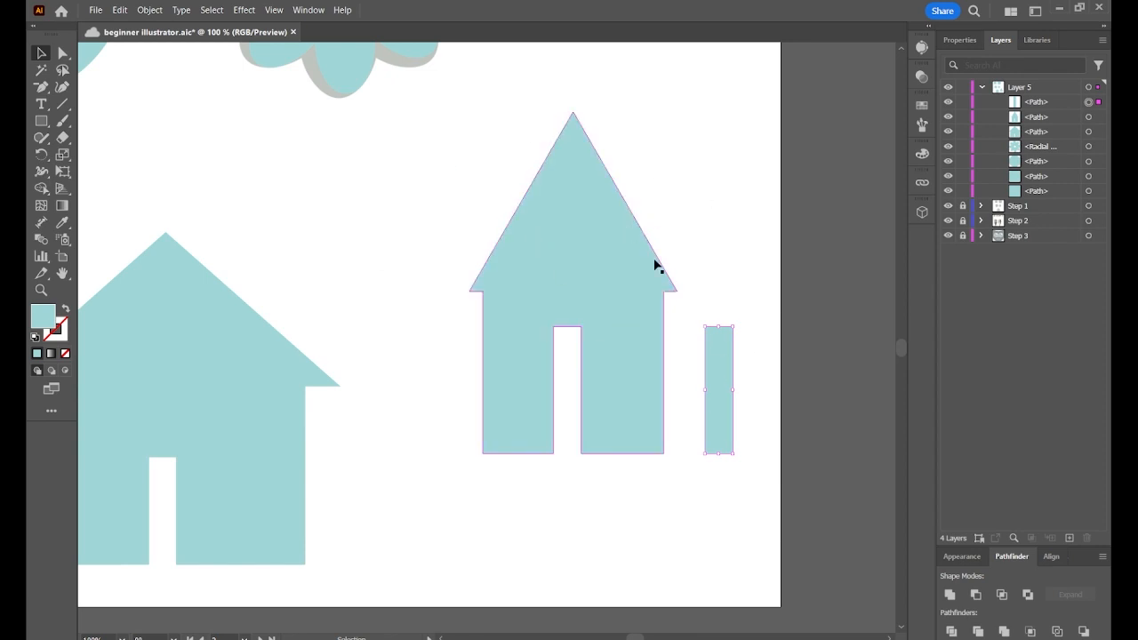
click(706, 588)
Draw a three-pointed star over the left ice cream cone template on the second artboard.
scroll(471, 541, down, 3)
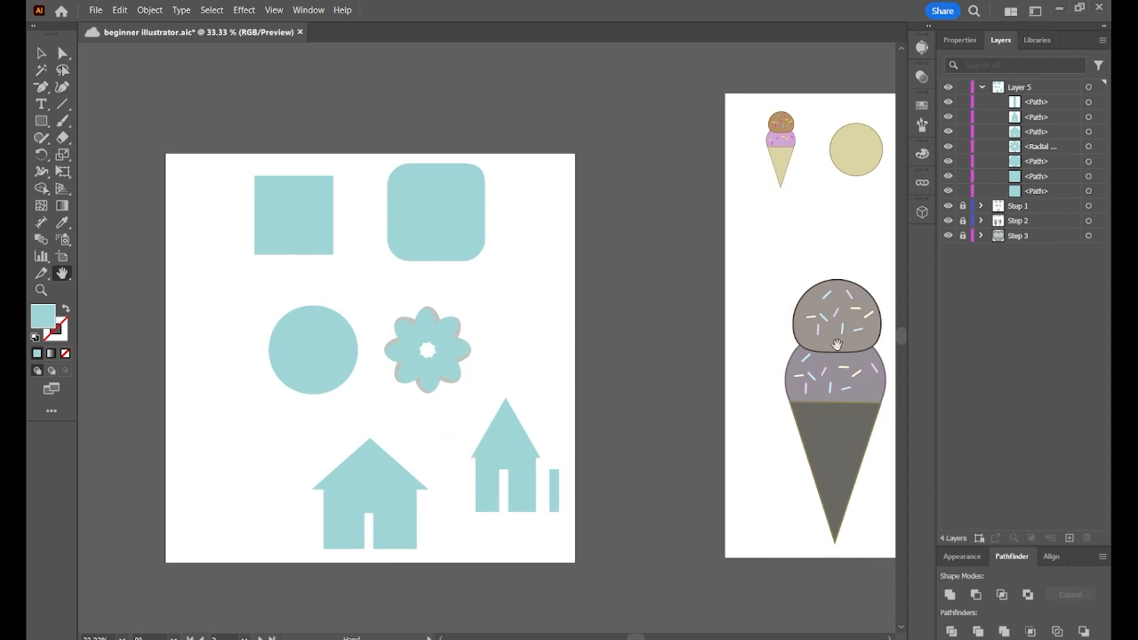
drag(838, 318, 416, 331)
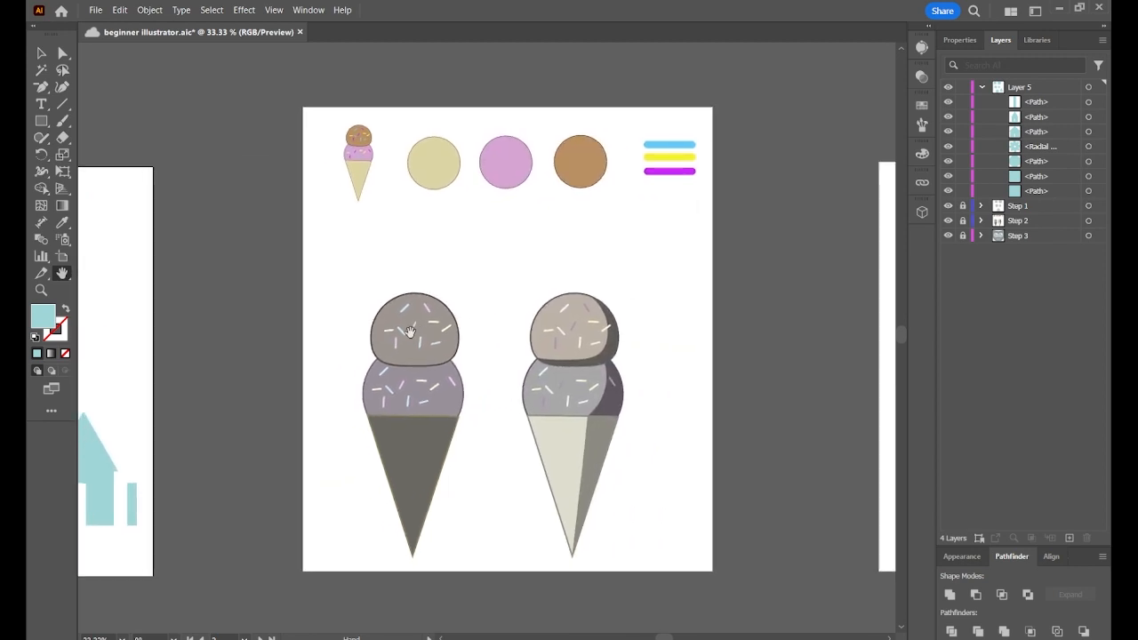
key(v)
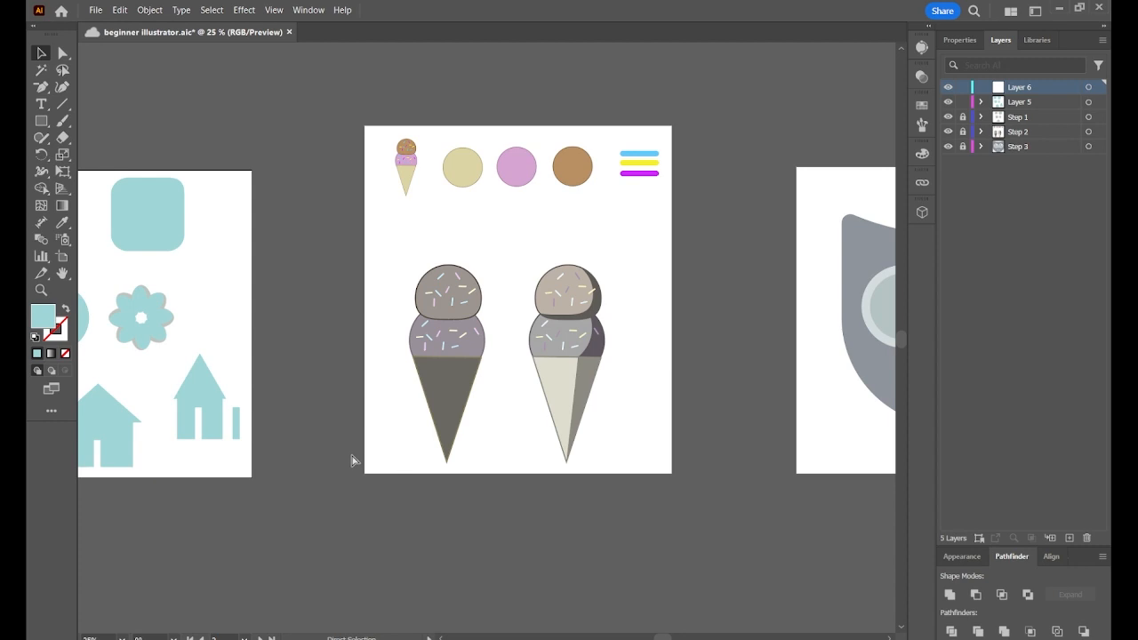
key(ctrl+equal)
key(ctrl+equal)
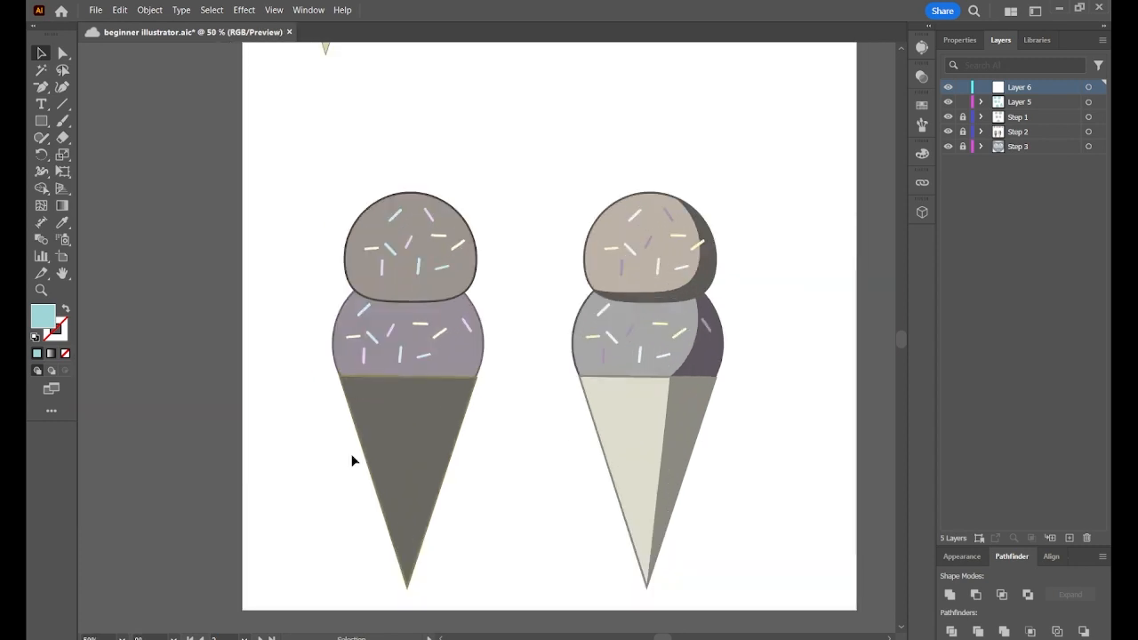
drag(43, 123, 133, 193)
drag(332, 372, 332, 521)
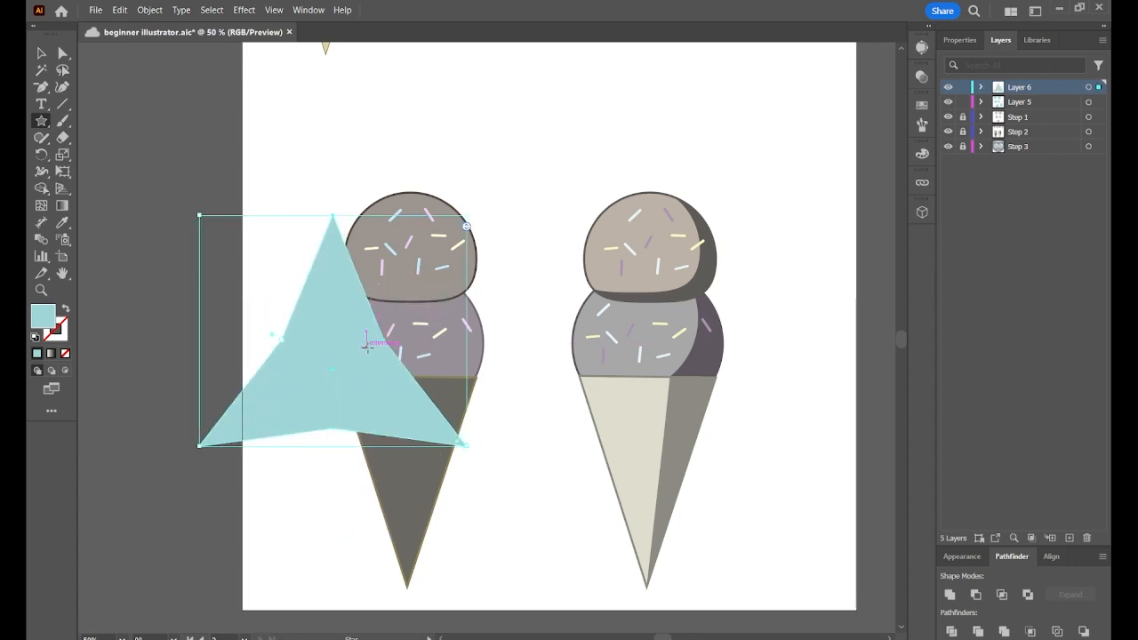
Delete the star's three inner anchor points to turn it into a plain triangle.
key(p)
click(276, 336)
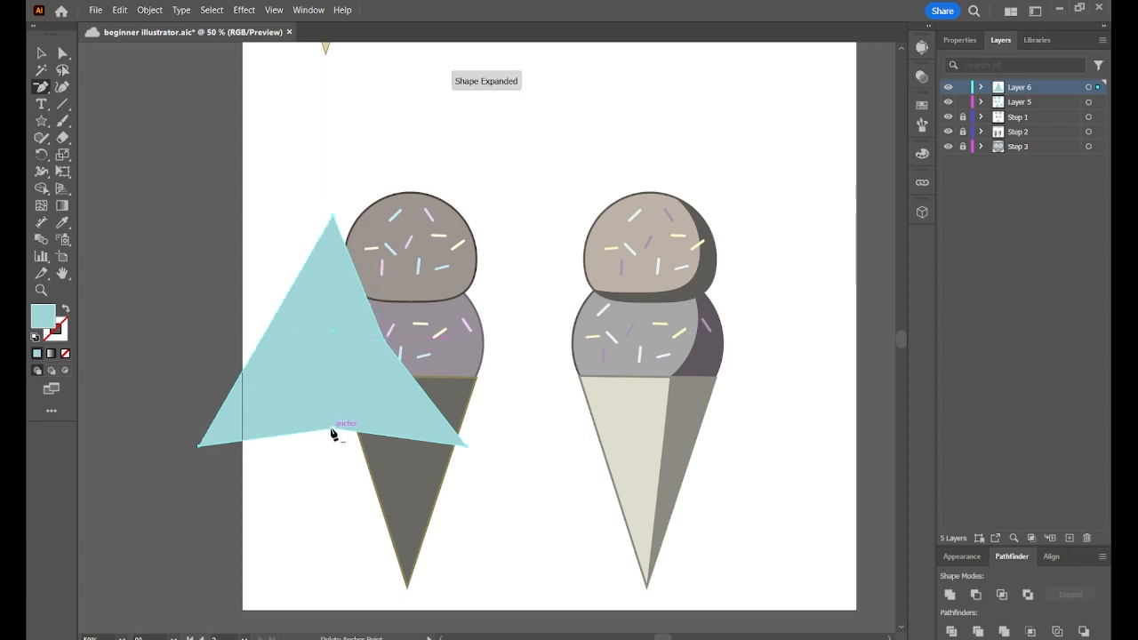
click(333, 431)
click(386, 343)
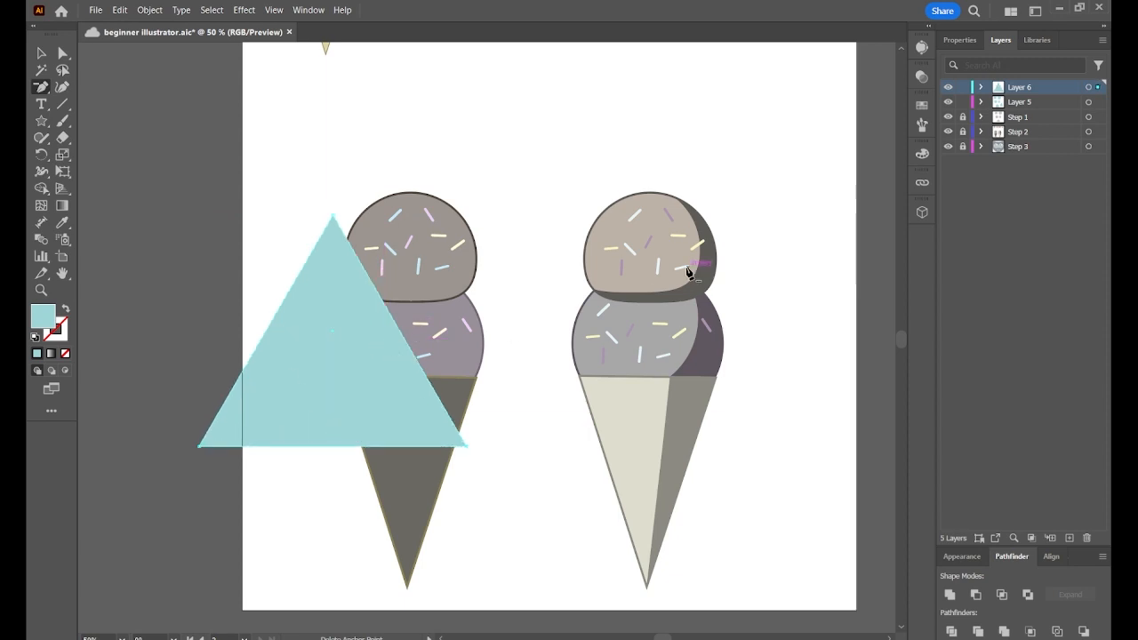
Flip the triangle to point downward and fit its corners to the left cone's outline.
key(v)
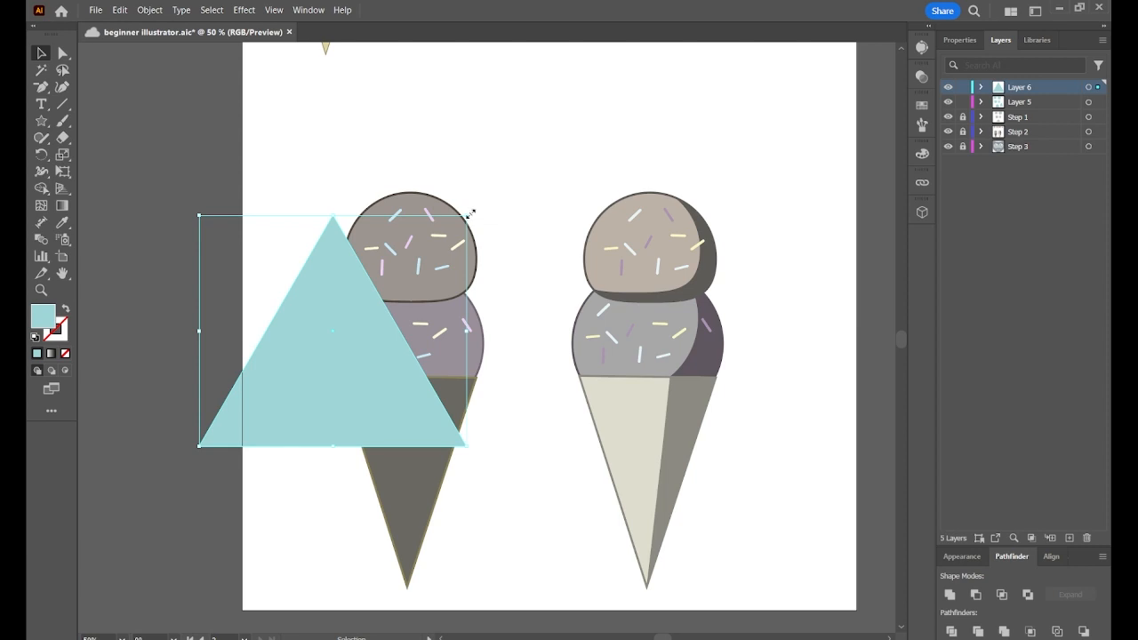
drag(457, 193, 224, 408)
drag(349, 294, 424, 433)
key(a)
drag(275, 360, 340, 377)
drag(542, 360, 476, 374)
click(569, 402)
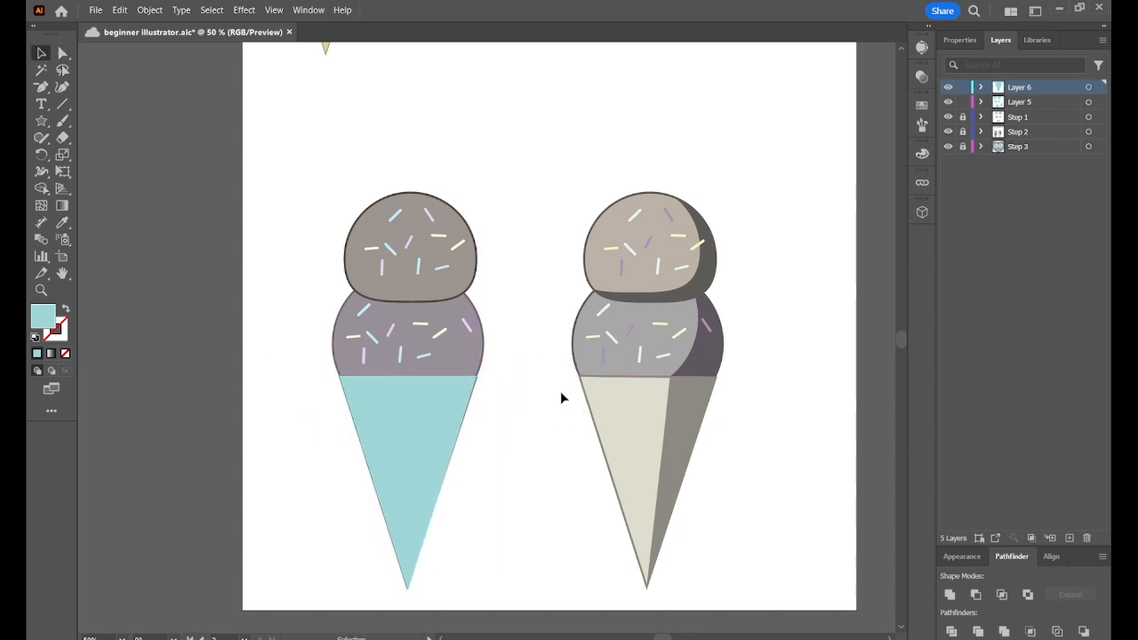
Draw an ellipse over the left ice cream's lower scoop and stretch its sides to match the template.
click(41, 120)
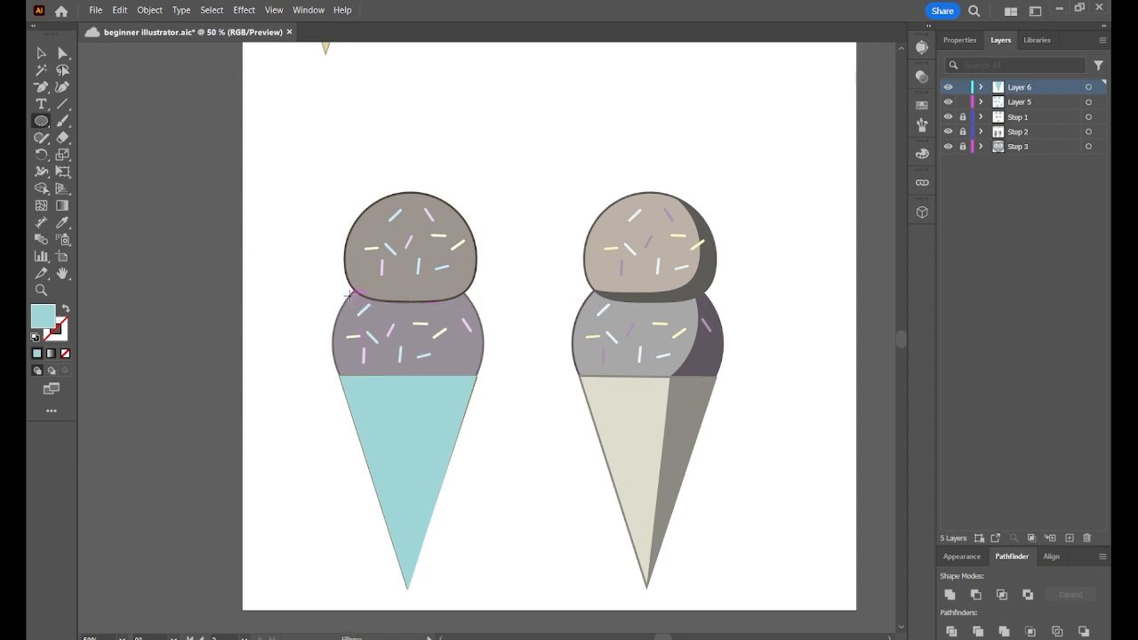
mouse_move(342, 291)
mouse_down()
mouse_move(432, 394)
mouse_move(484, 420)
mouse_up()
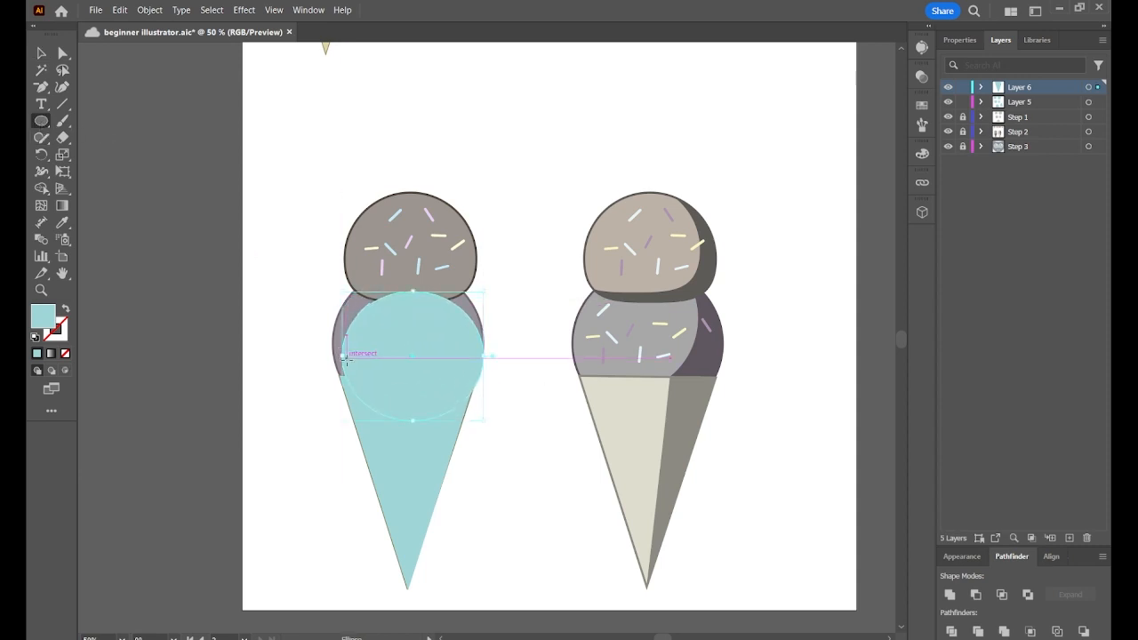
drag(342, 355, 332, 356)
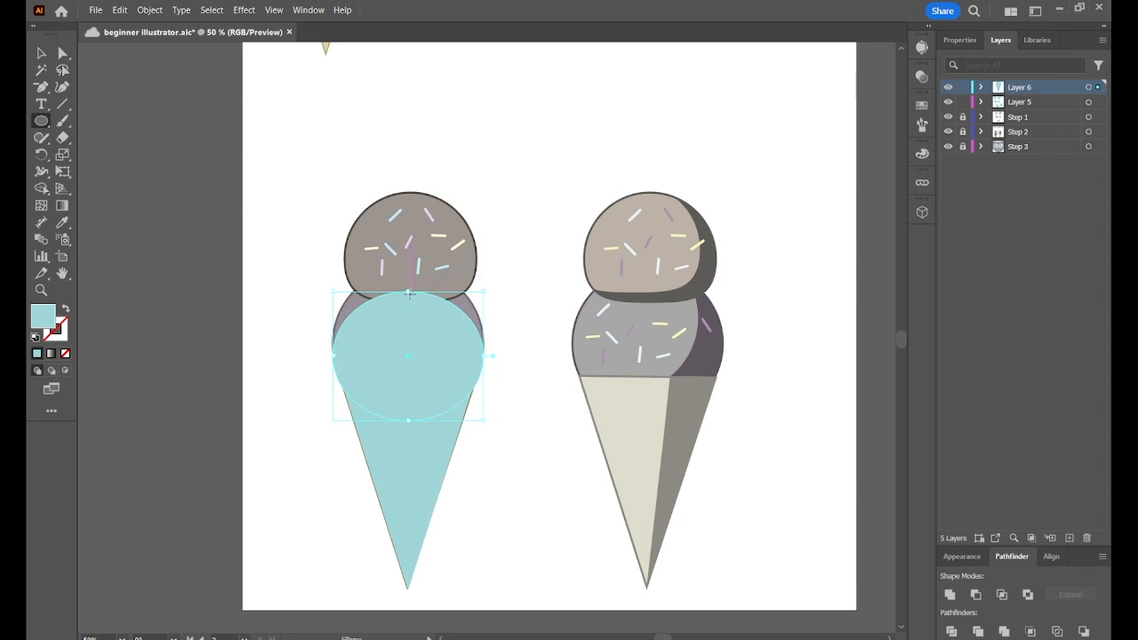
drag(410, 292, 409, 267)
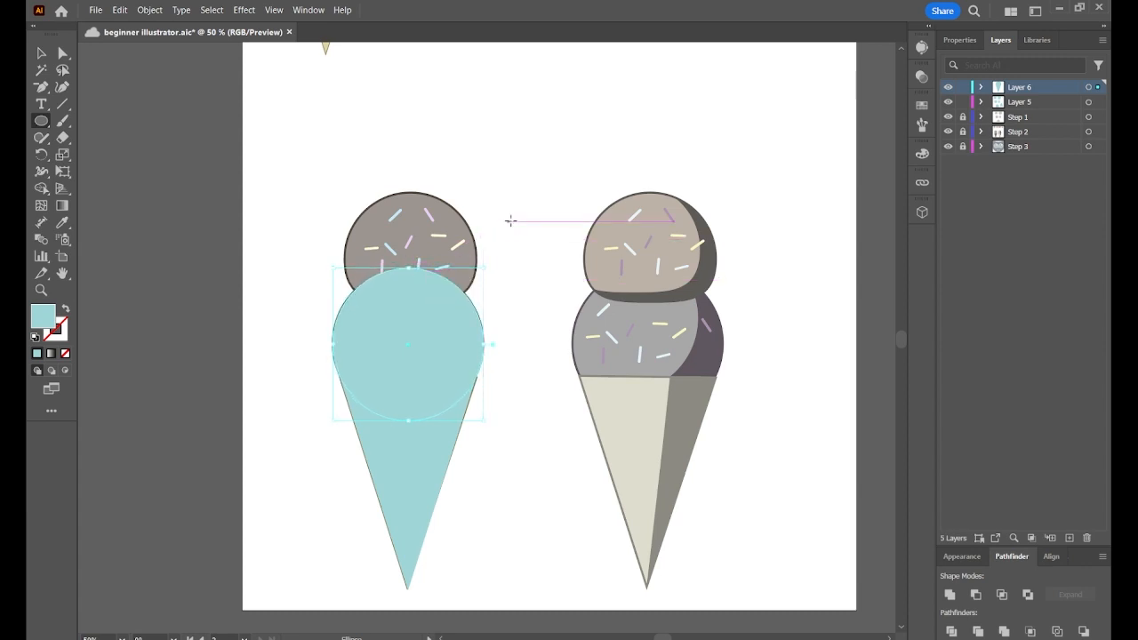
key(v)
click(513, 216)
Draw a circle over the left ice cream's top scoop and center it on the template.
key(l)
drag(333, 196, 477, 341)
key(v)
drag(405, 263, 410, 255)
click(523, 260)
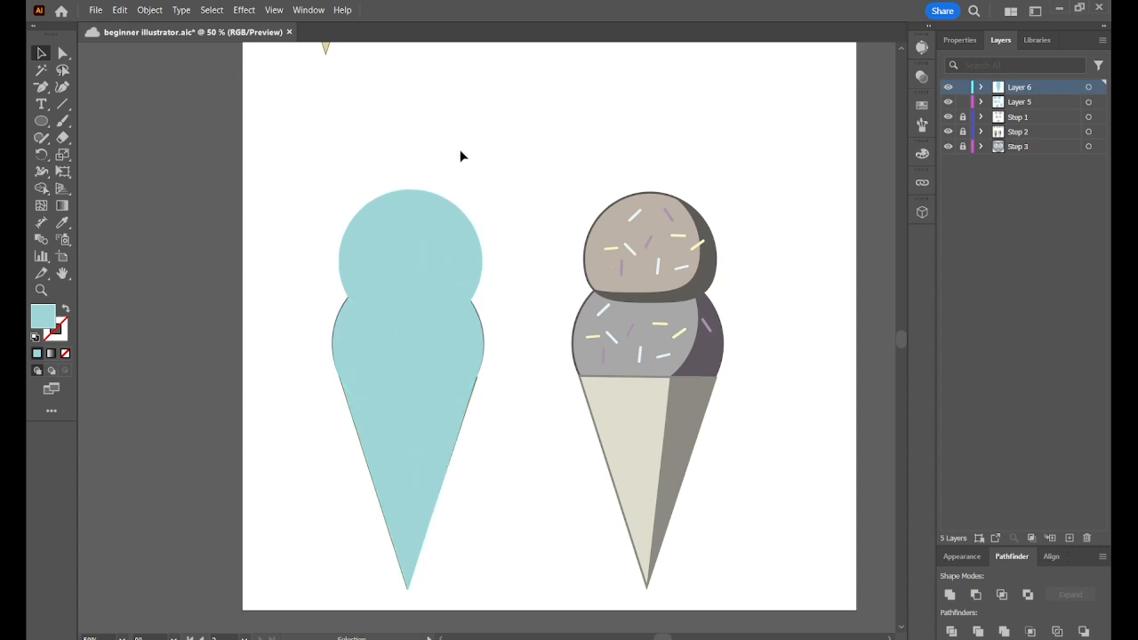
Look at the fill color settings in the object properties with nothing selected.
key(space)
drag(554, 186, 511, 274)
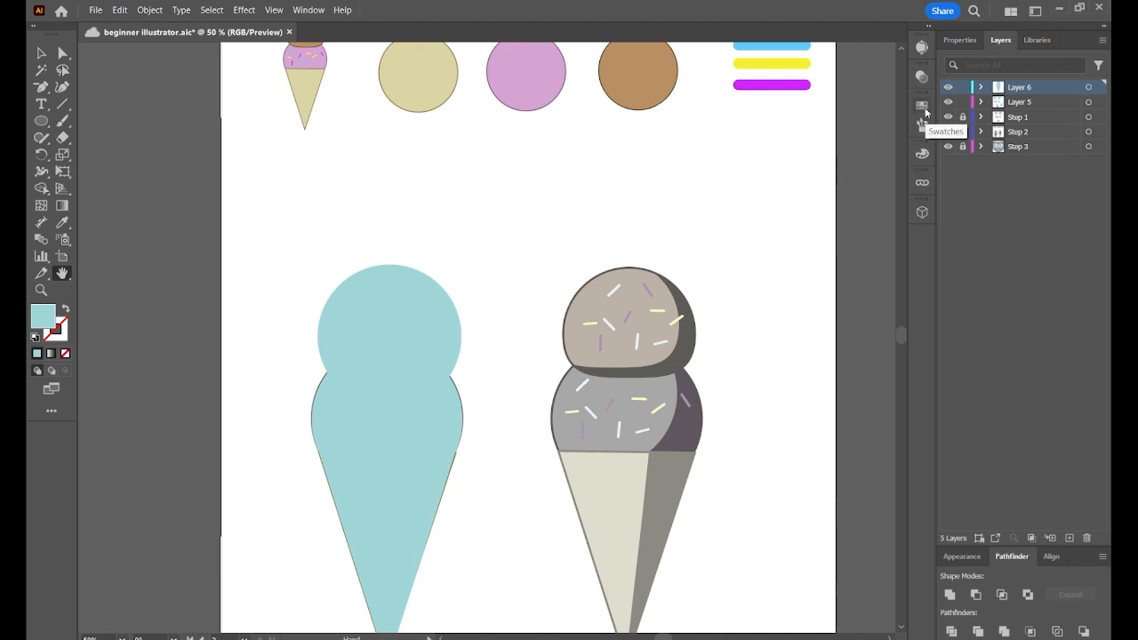
click(960, 40)
click(948, 224)
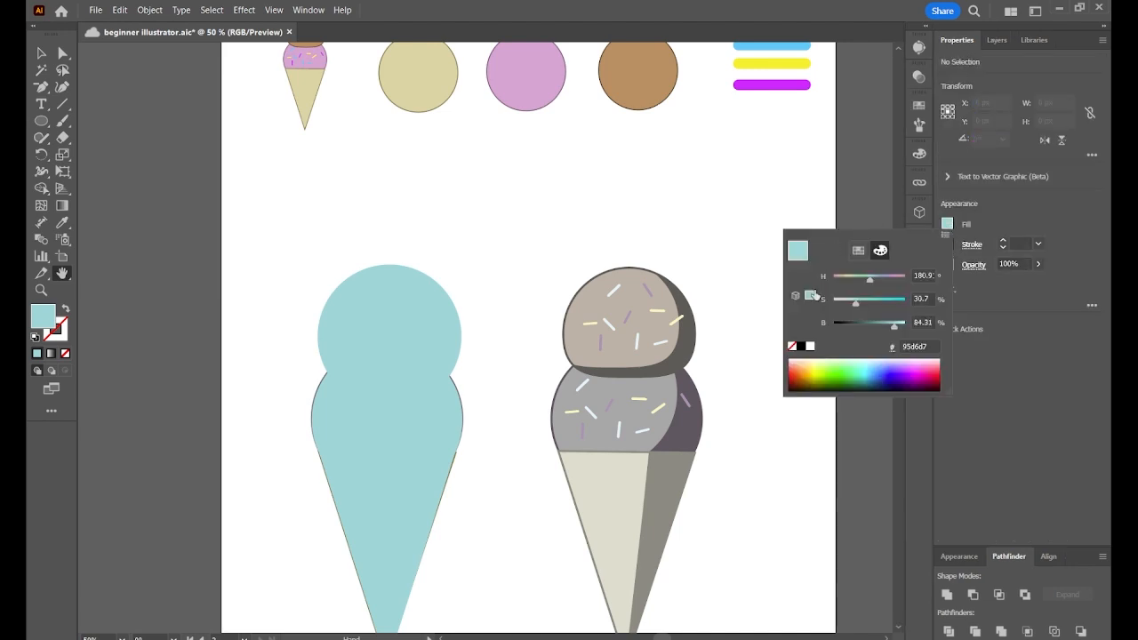
click(950, 227)
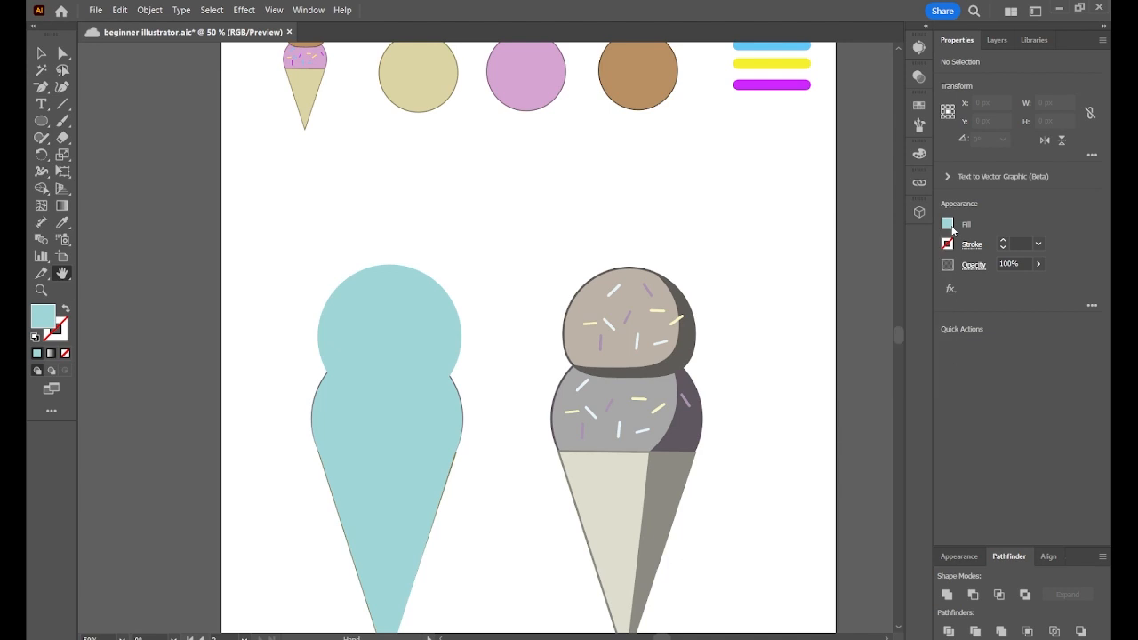
Display the document's swatches, look through the available swatch options, and save the document.
click(920, 106)
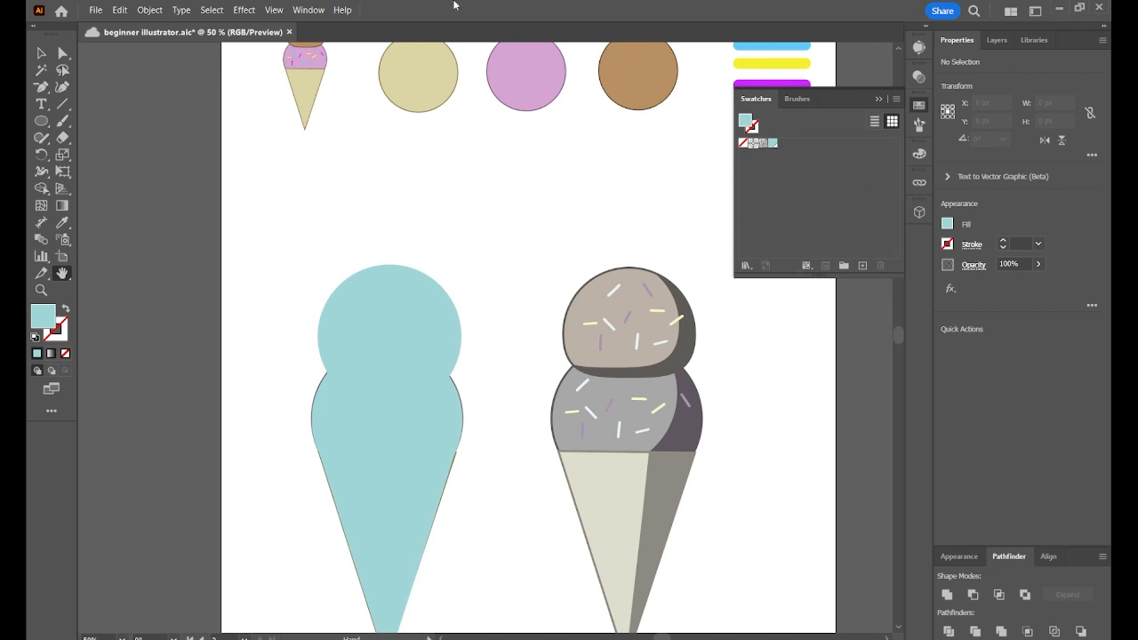
click(307, 9)
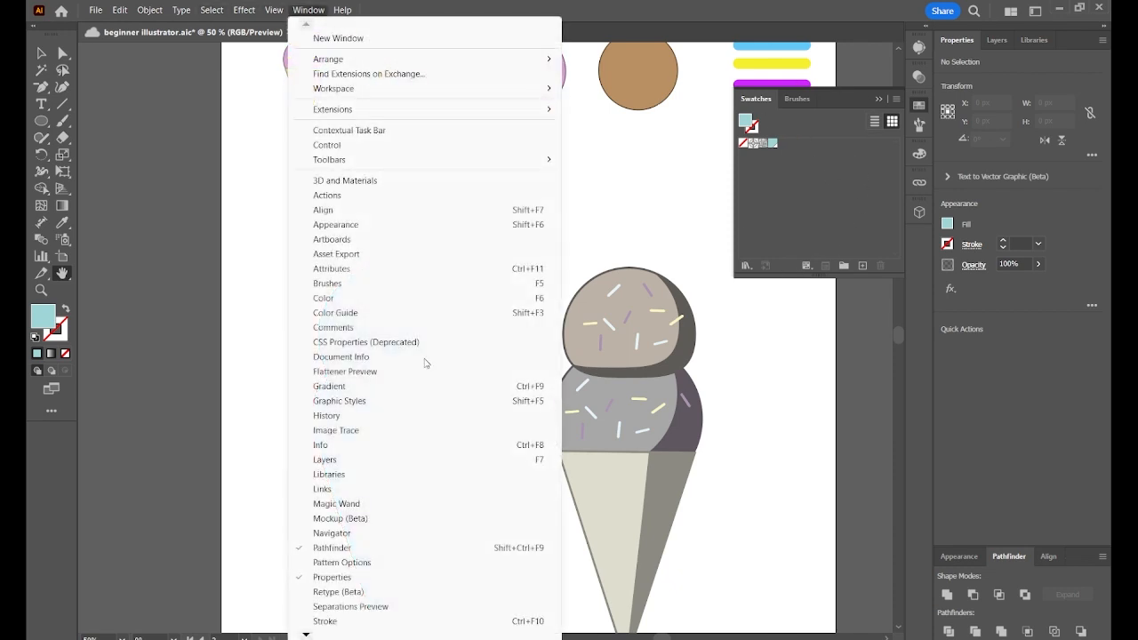
mouse_move(305, 634)
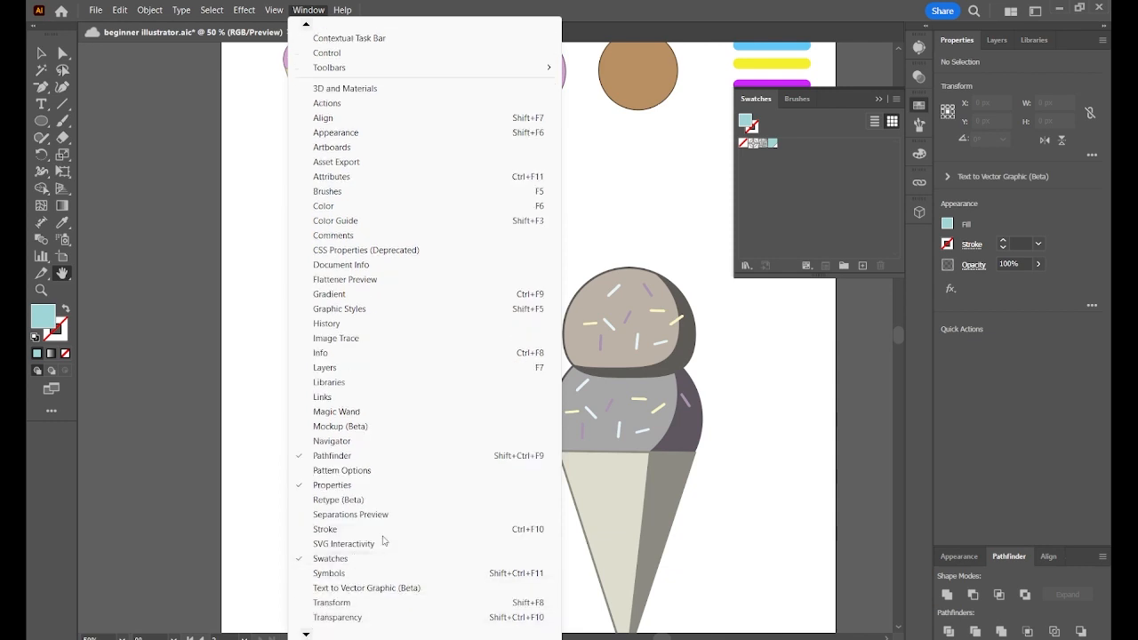
click(318, 10)
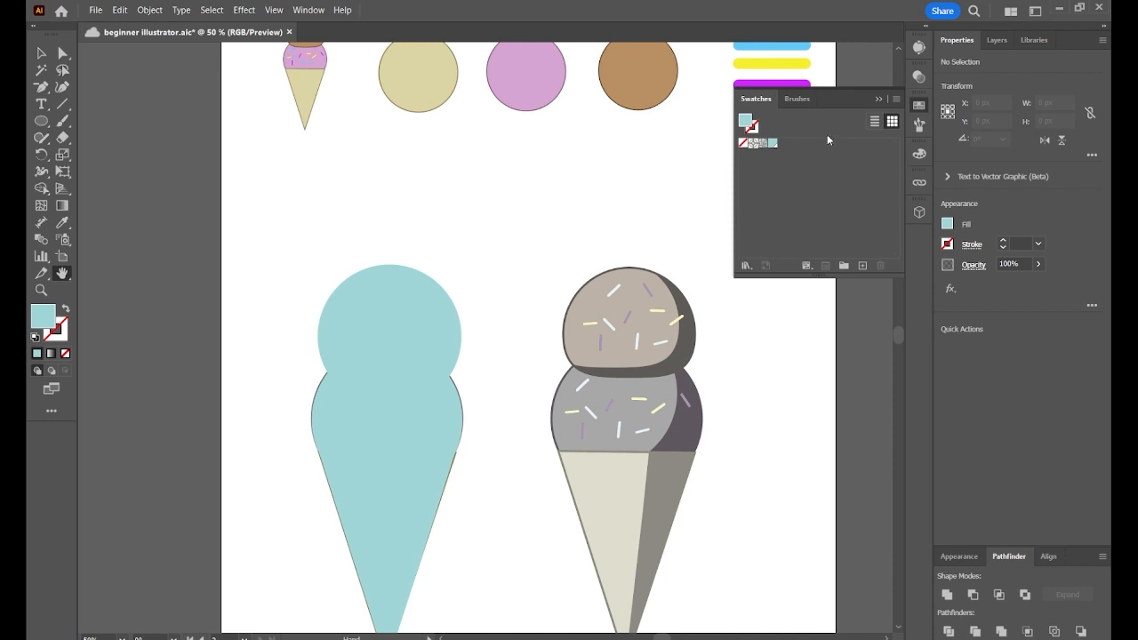
click(897, 99)
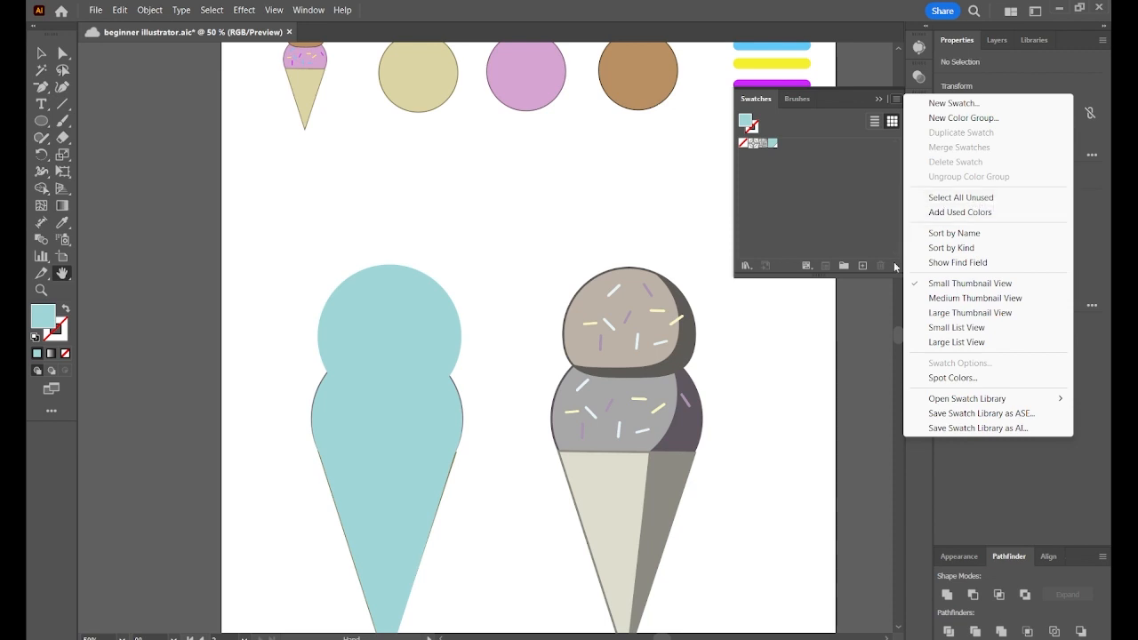
click(860, 185)
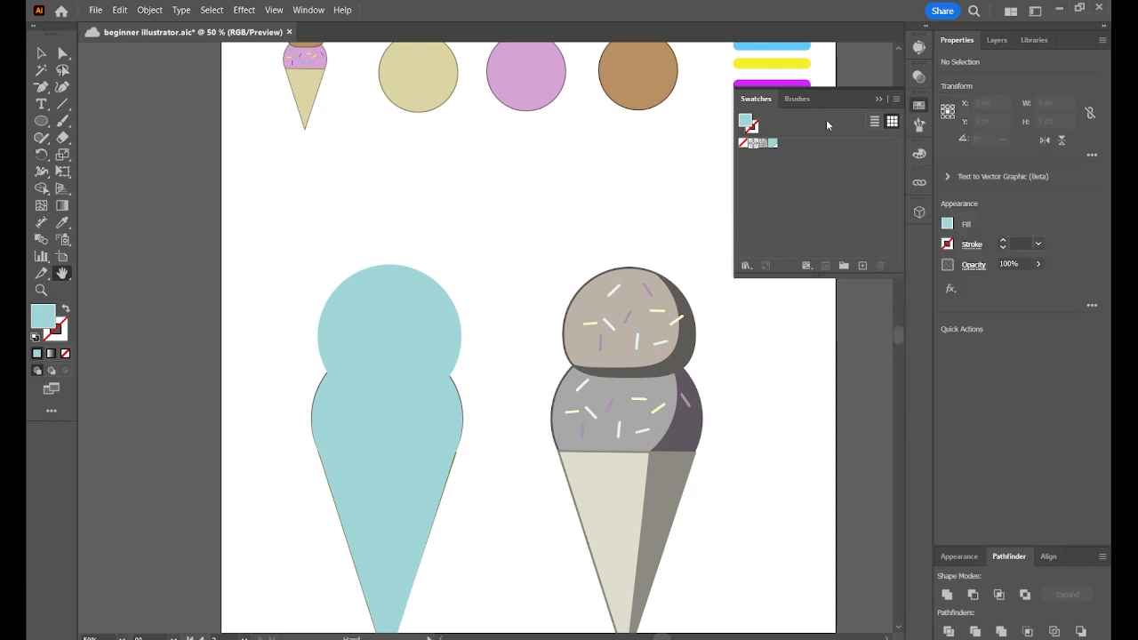
key(ctrl+s)
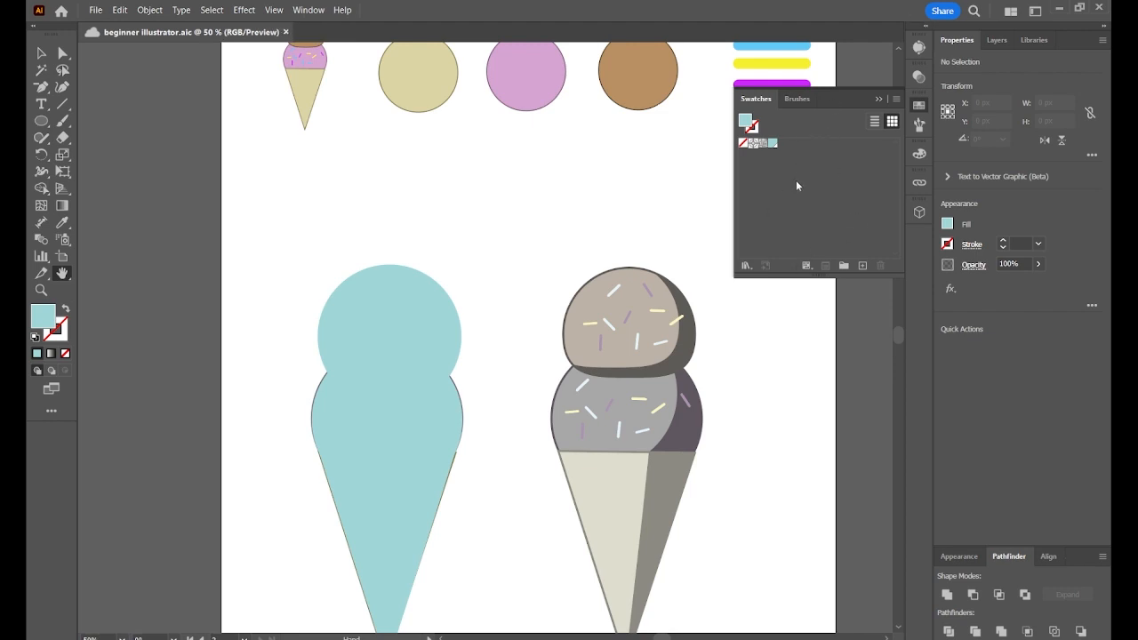
View the Pop Art swatch library from the Art History collection, then close it and collapse the swatches.
click(746, 266)
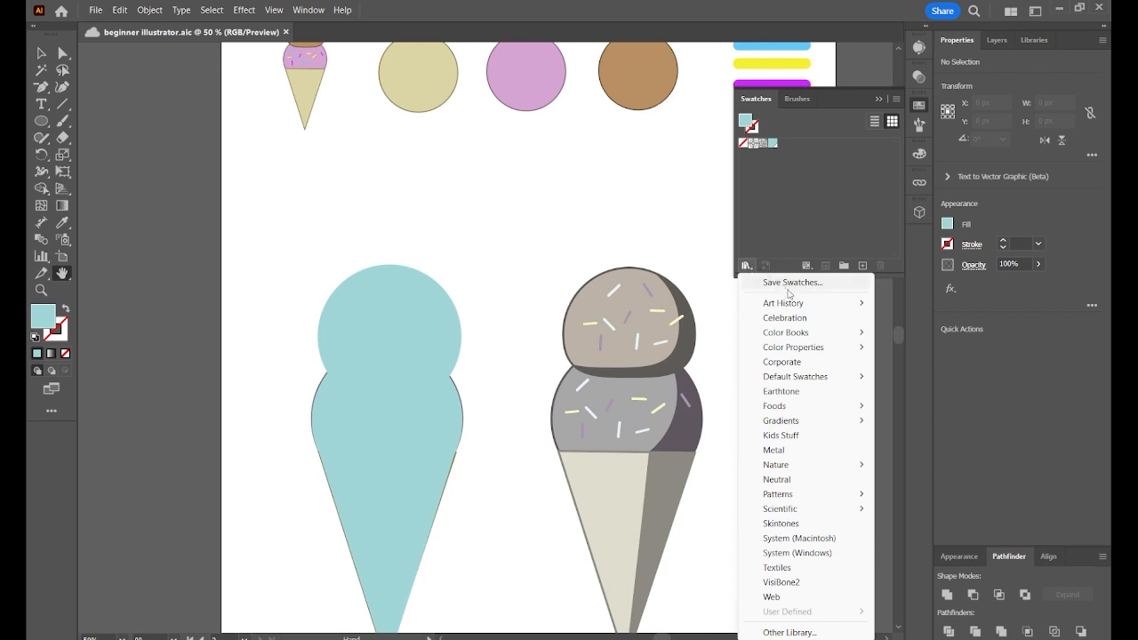
mouse_move(805, 306)
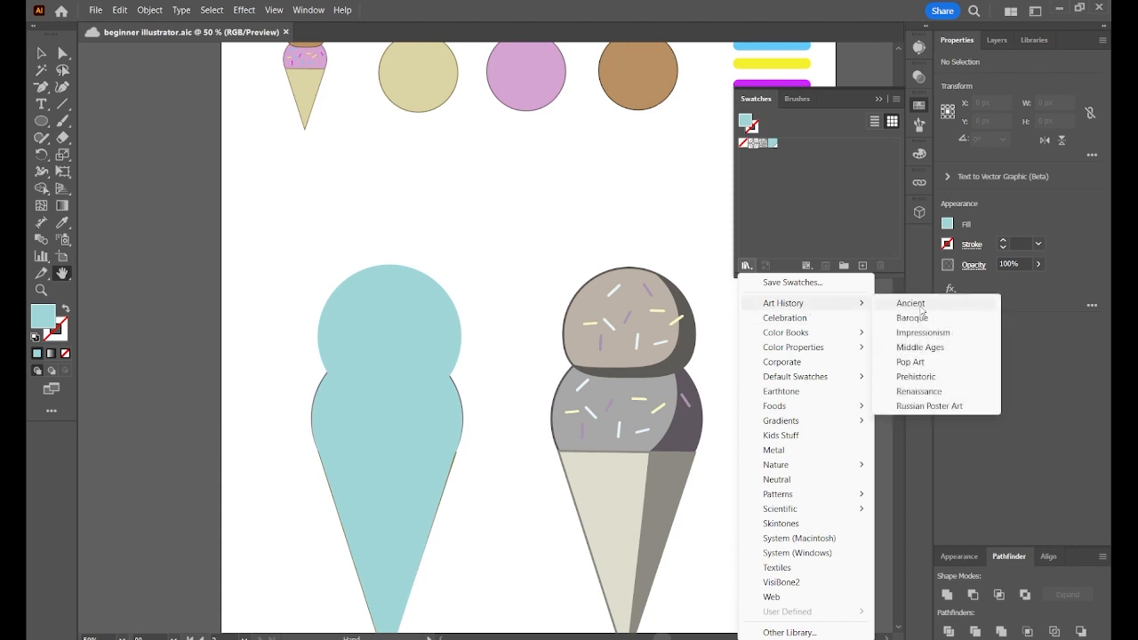
click(912, 362)
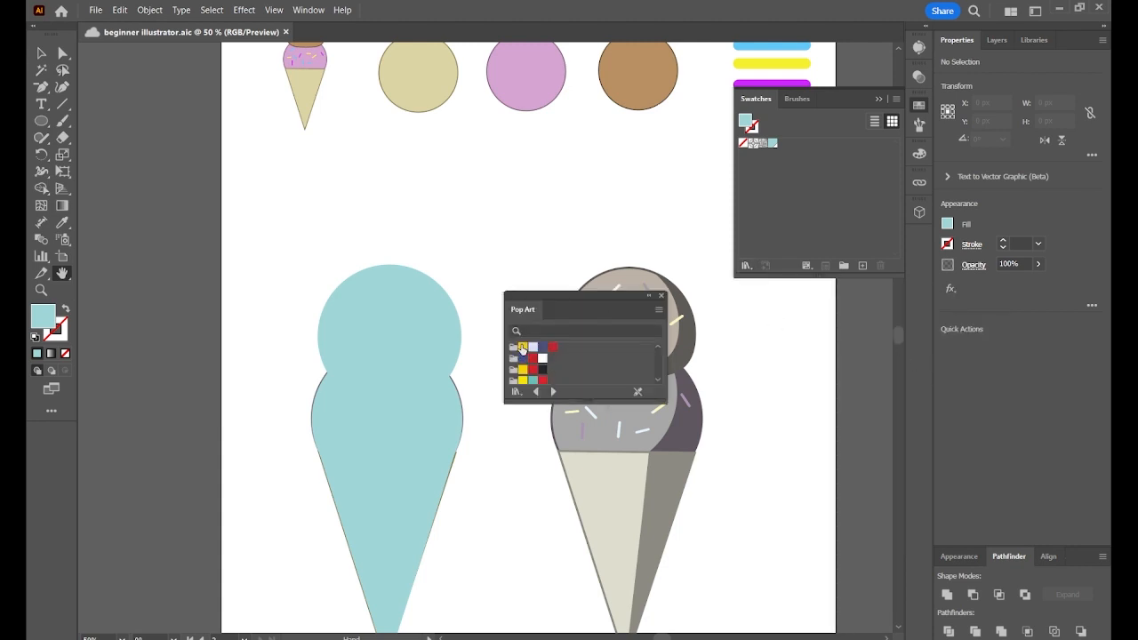
click(661, 295)
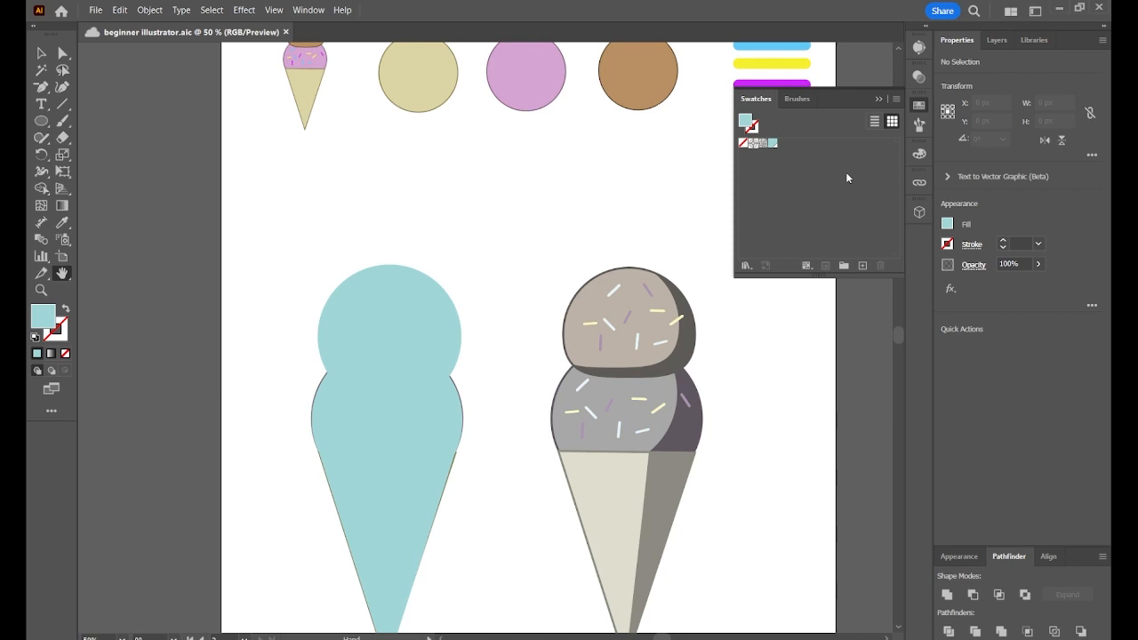
click(876, 100)
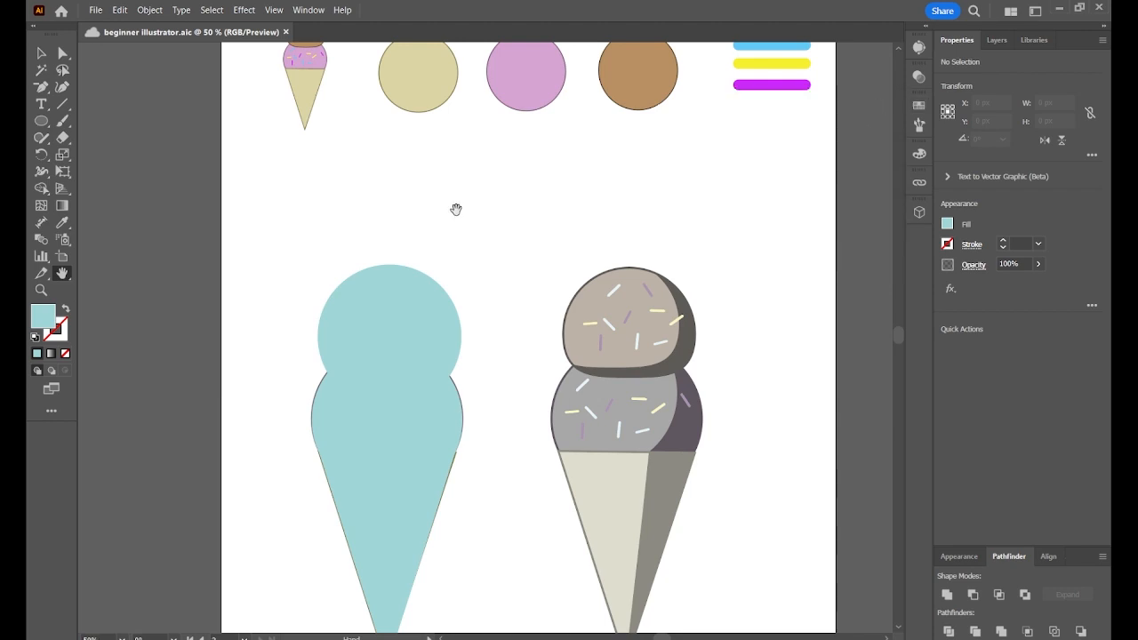
Open the saved color library, dismiss the tip about groups, and examine its colors and themes.
click(1033, 39)
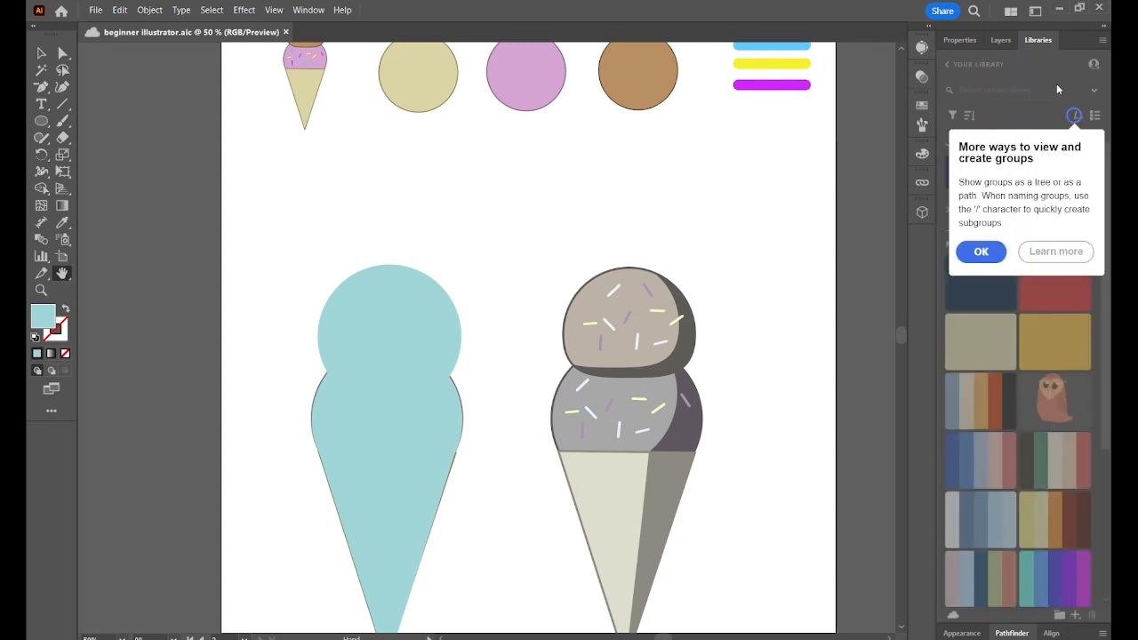
click(986, 253)
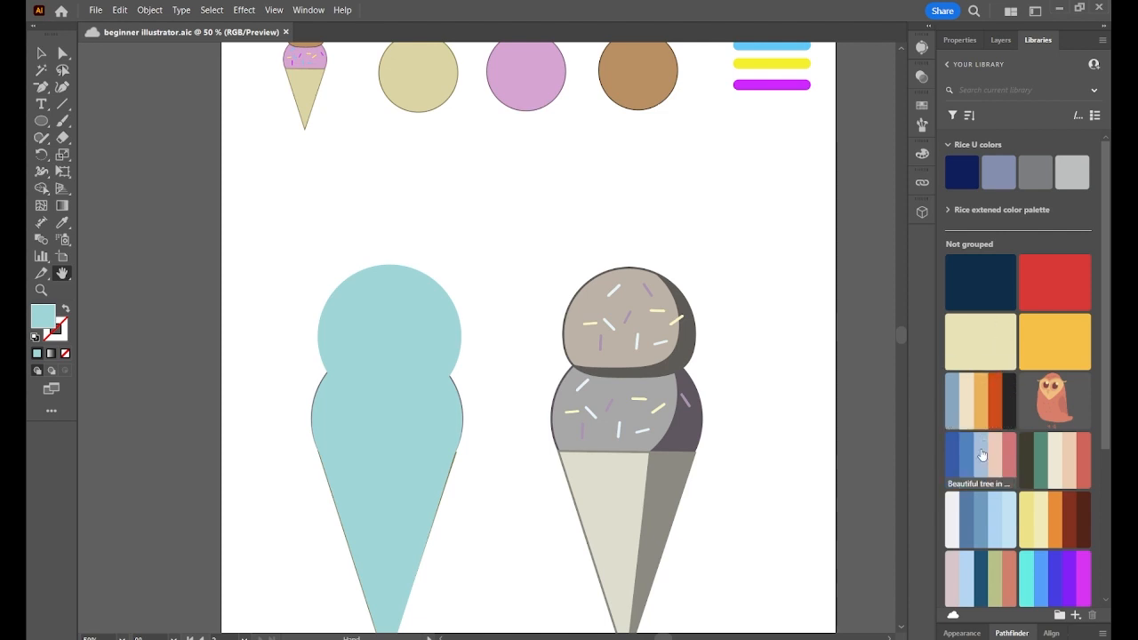
mouse_move(982, 456)
mouse_move(1063, 498)
mouse_move(994, 163)
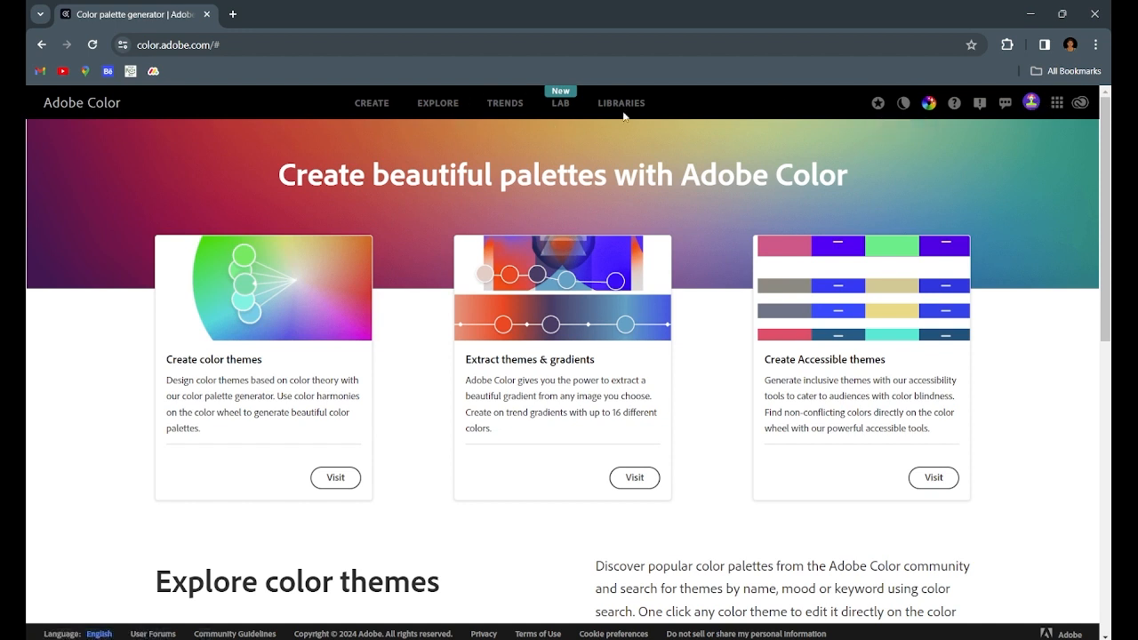
Open the color wheel for creating themes on the Adobe Color website and view its palette colors.
click(368, 109)
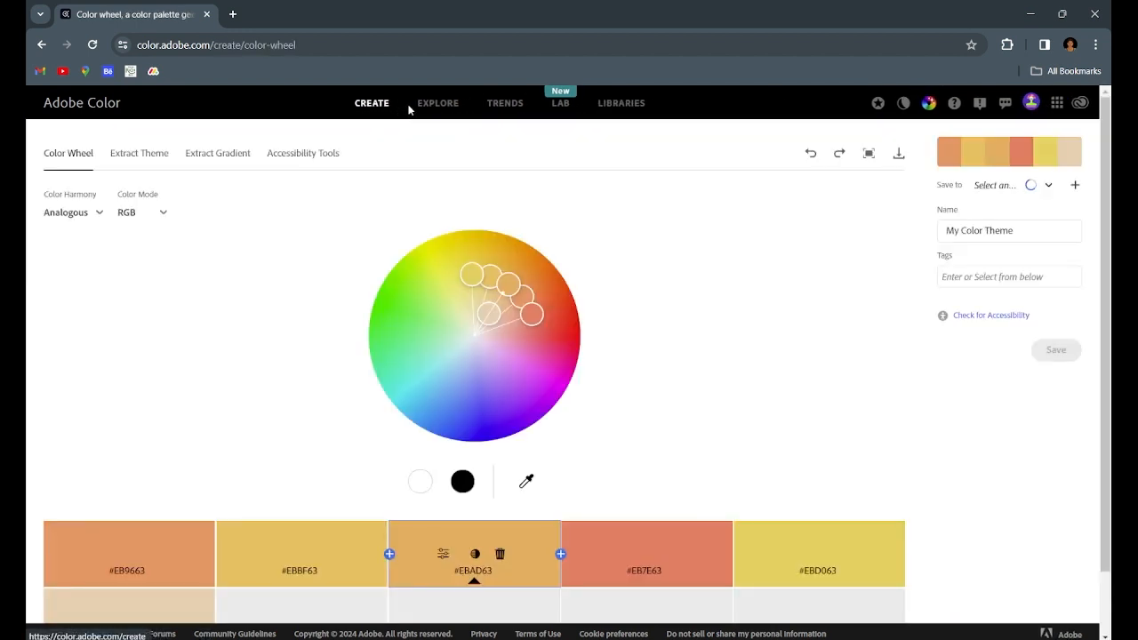
scroll(695, 373, down, 1)
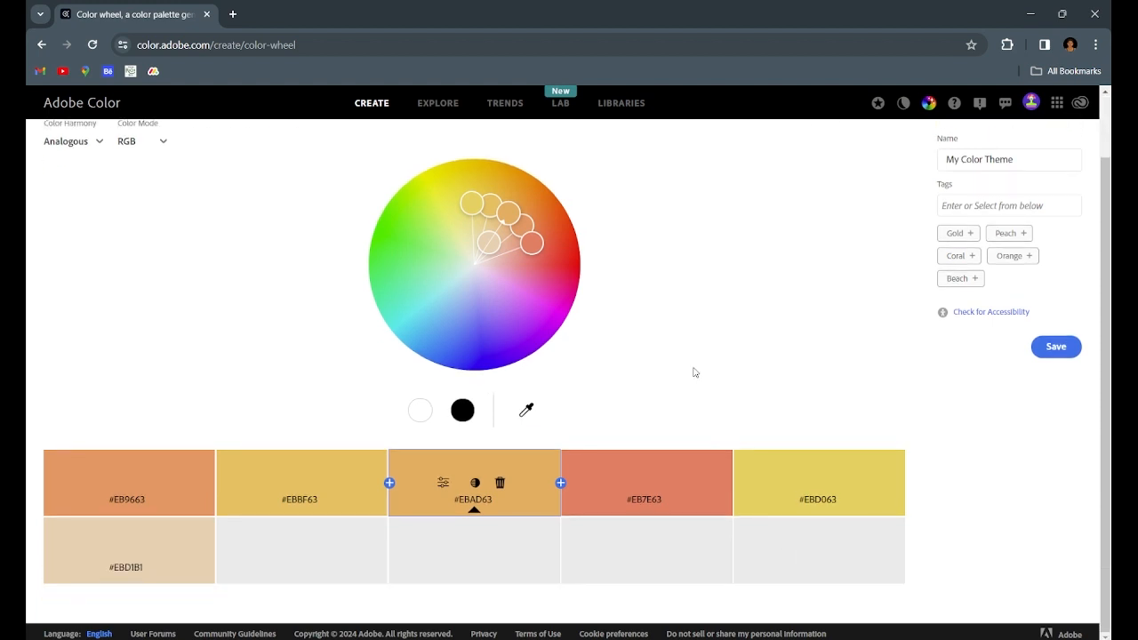
Shift the analogous theme's colors on the wheel, switch the color harmony to Monochromatic, and view the other harmony rules and theme extraction.
scroll(693, 373, up, 1)
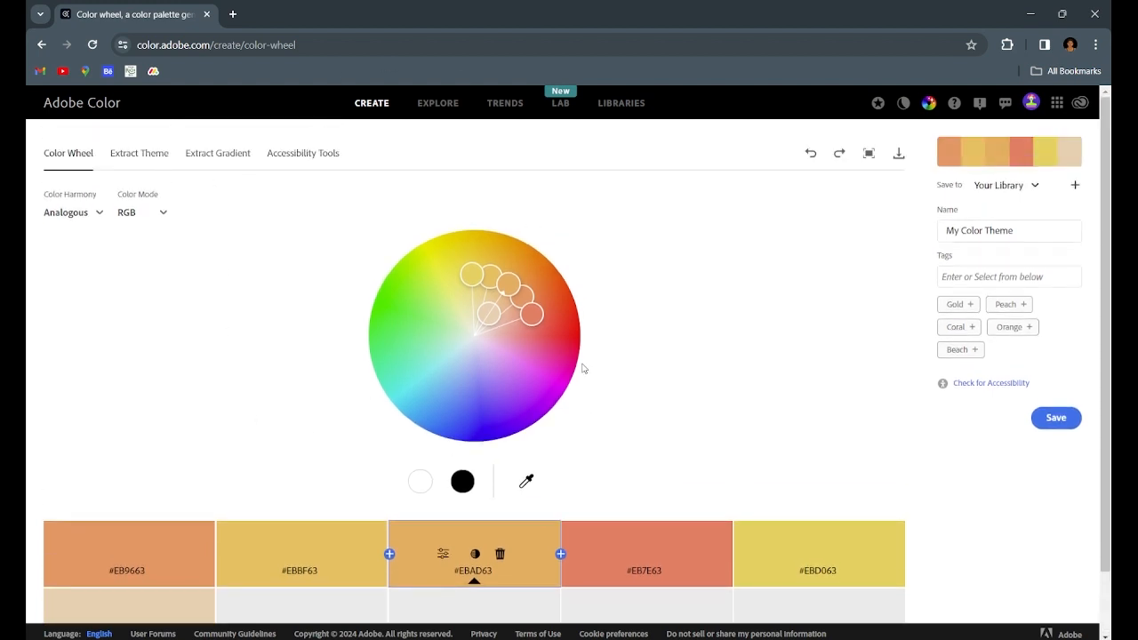
drag(476, 270, 463, 292)
click(92, 216)
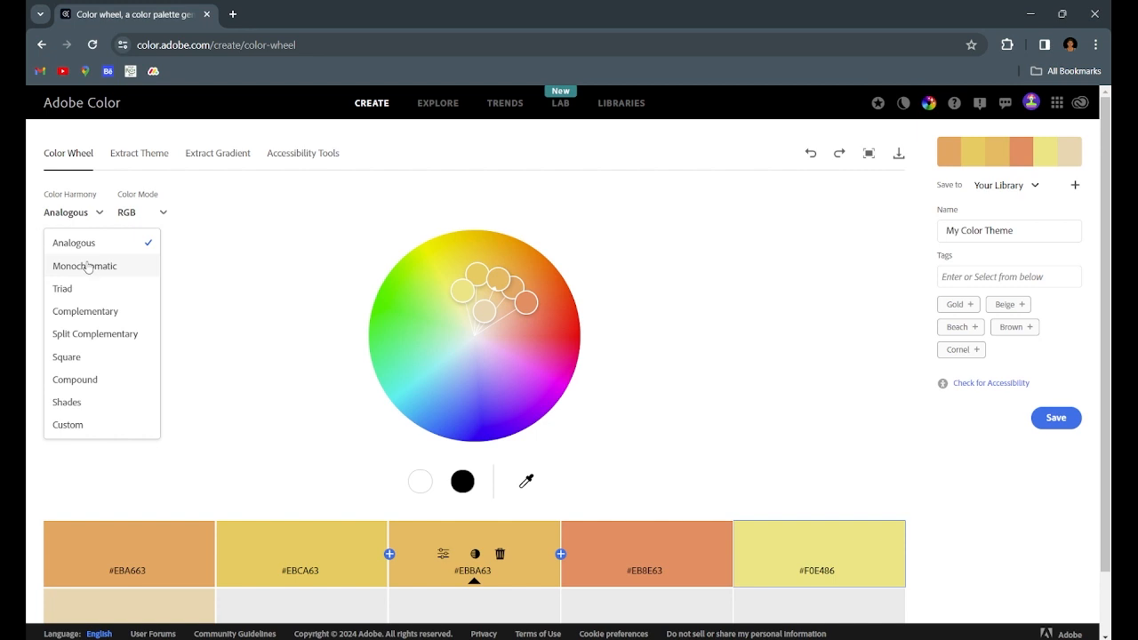
click(87, 266)
click(89, 215)
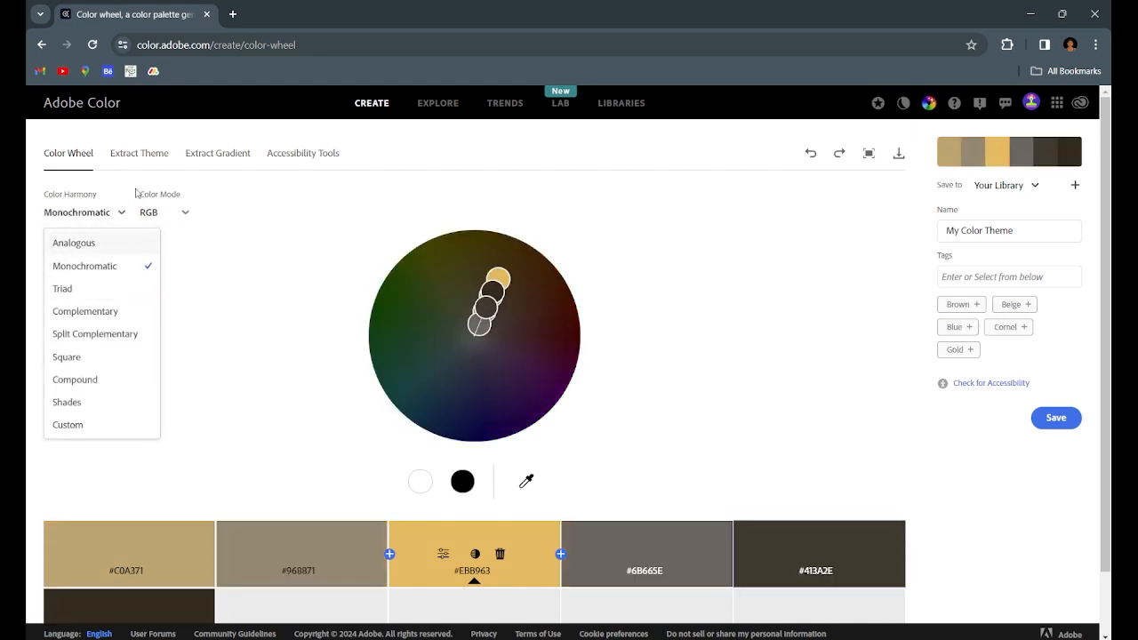
click(140, 156)
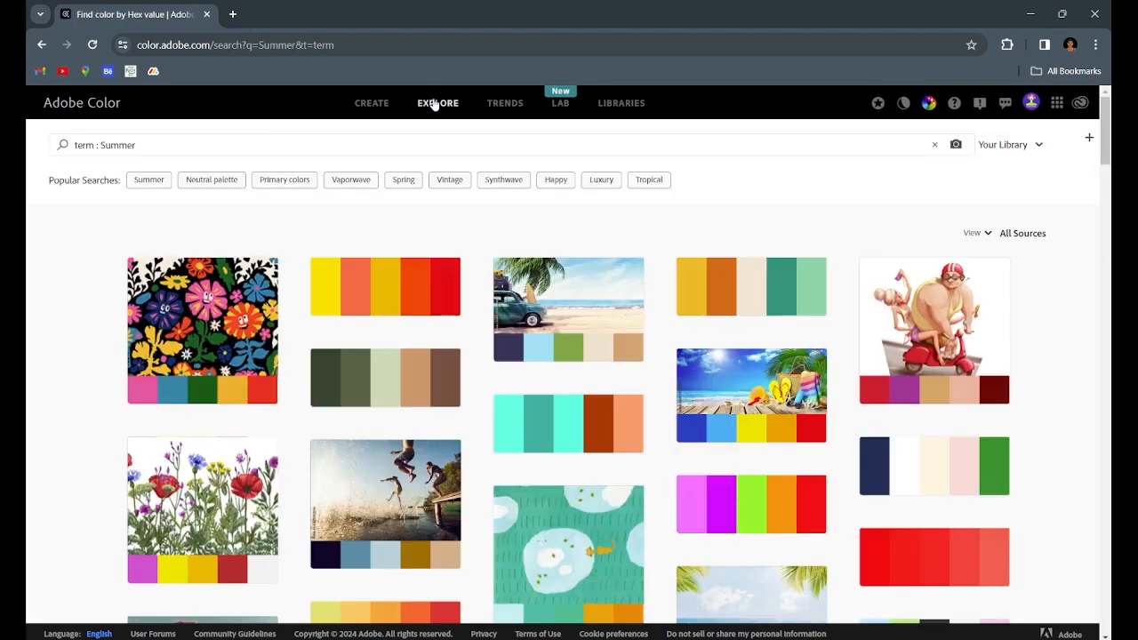
Explore published color themes through the Summer and Neutral palette popular searches.
click(437, 103)
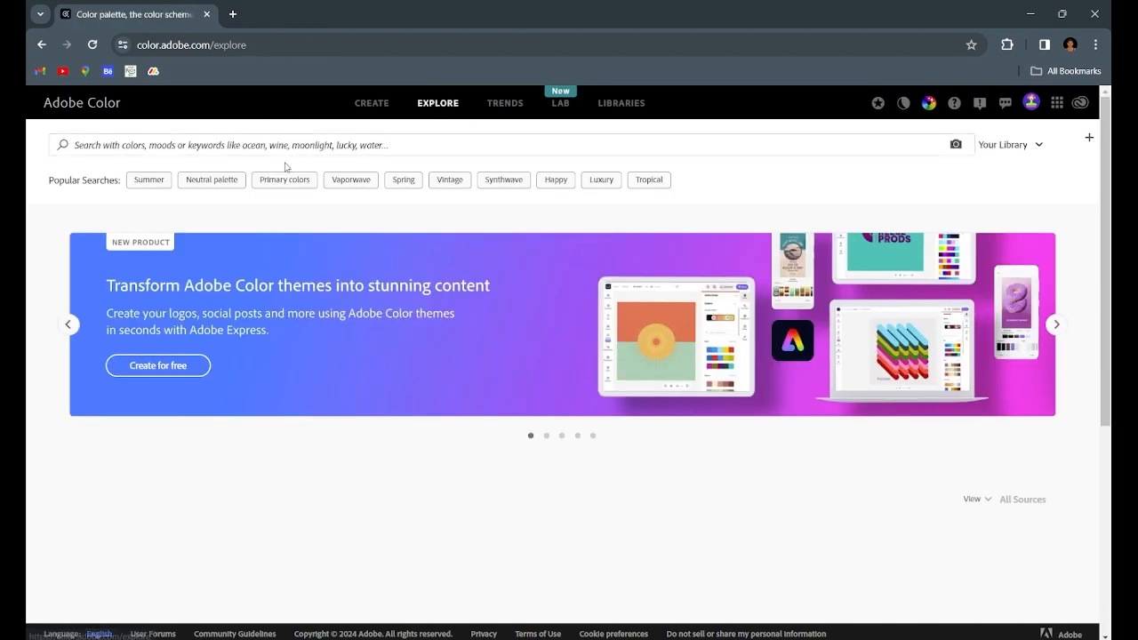
click(159, 181)
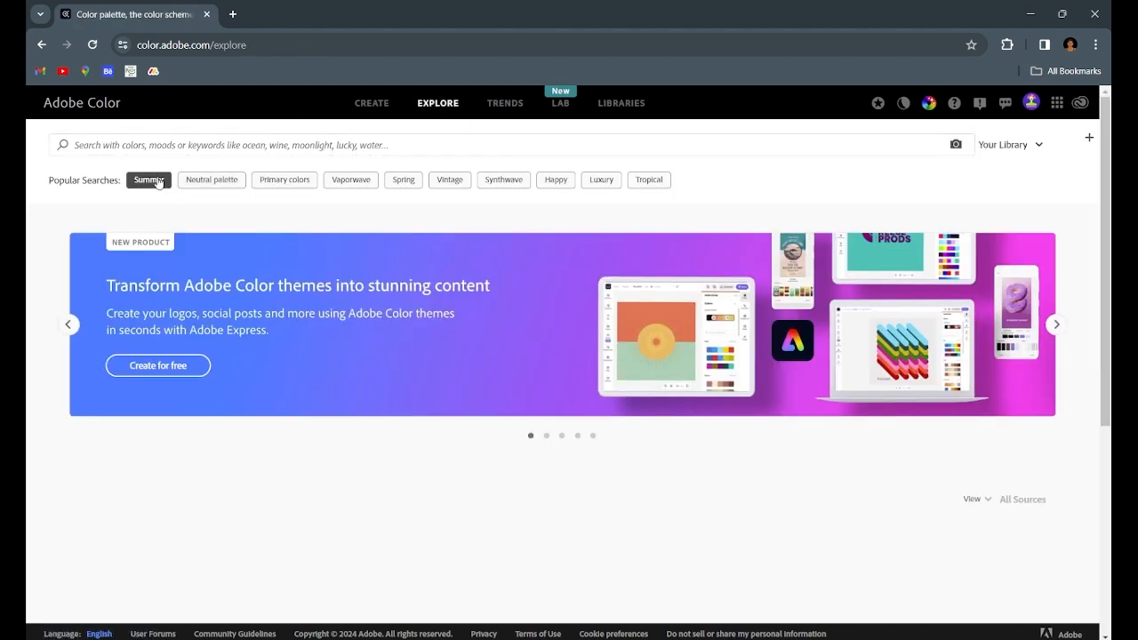
scroll(500, 497, down, 4)
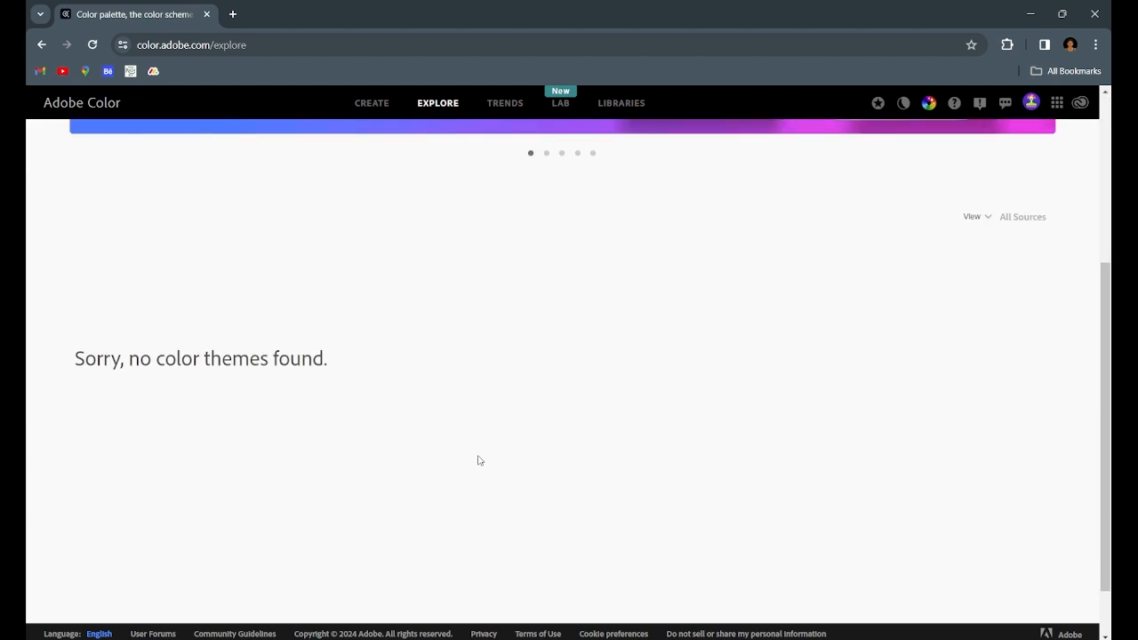
scroll(668, 471, down, 1)
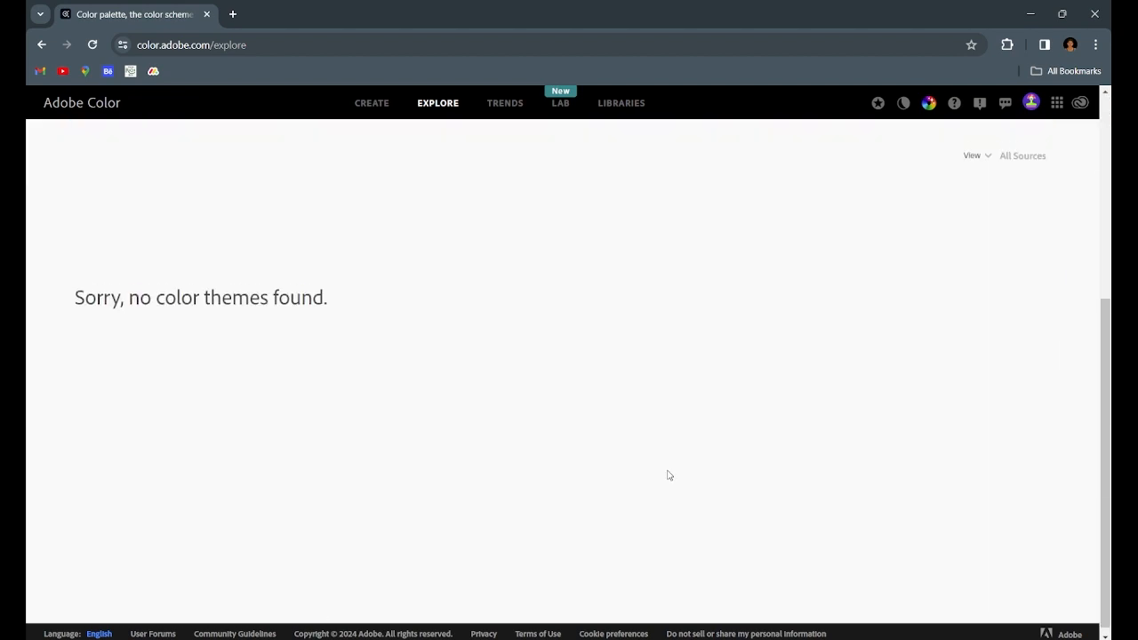
scroll(669, 476, up, 4)
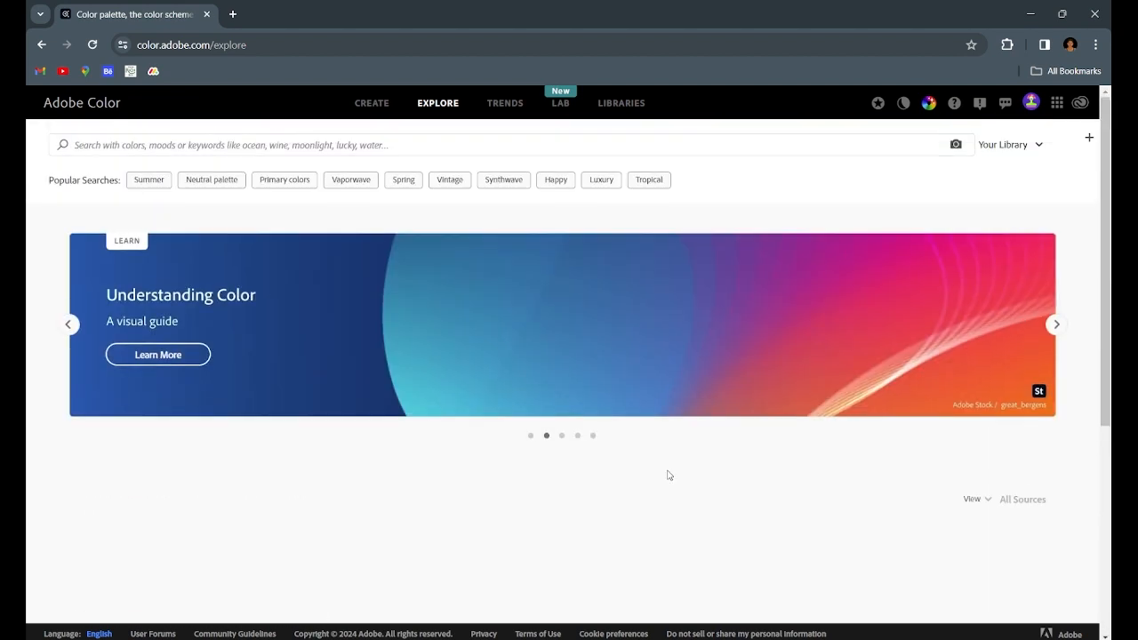
click(190, 186)
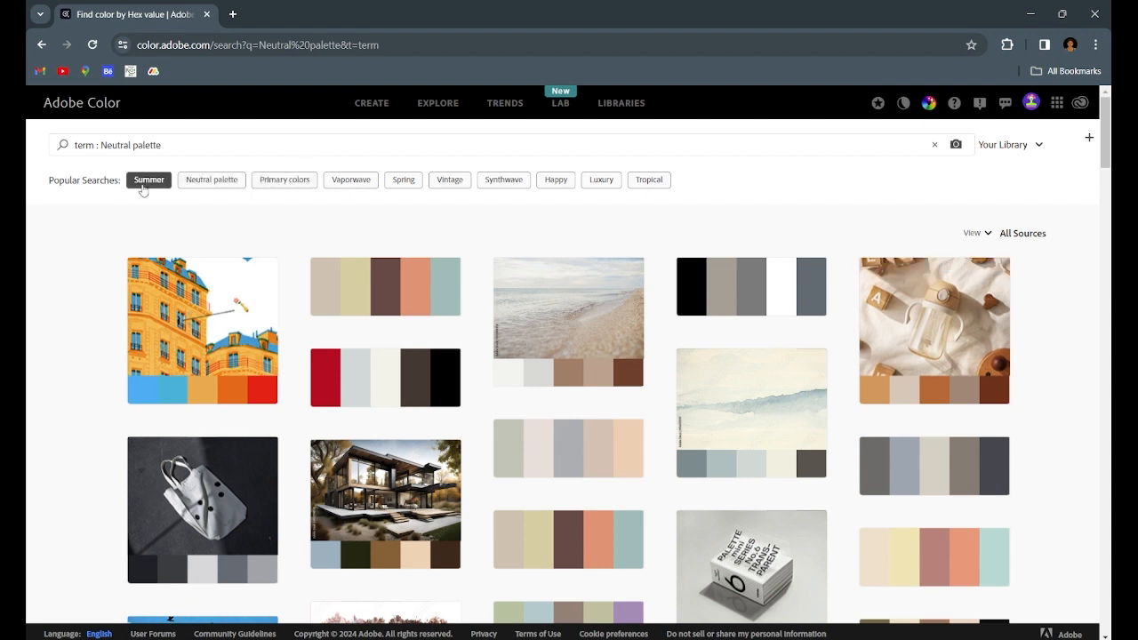
Search the Synthwave themes and save the dark green, green, mint, orange and red theme to Your Library.
click(503, 180)
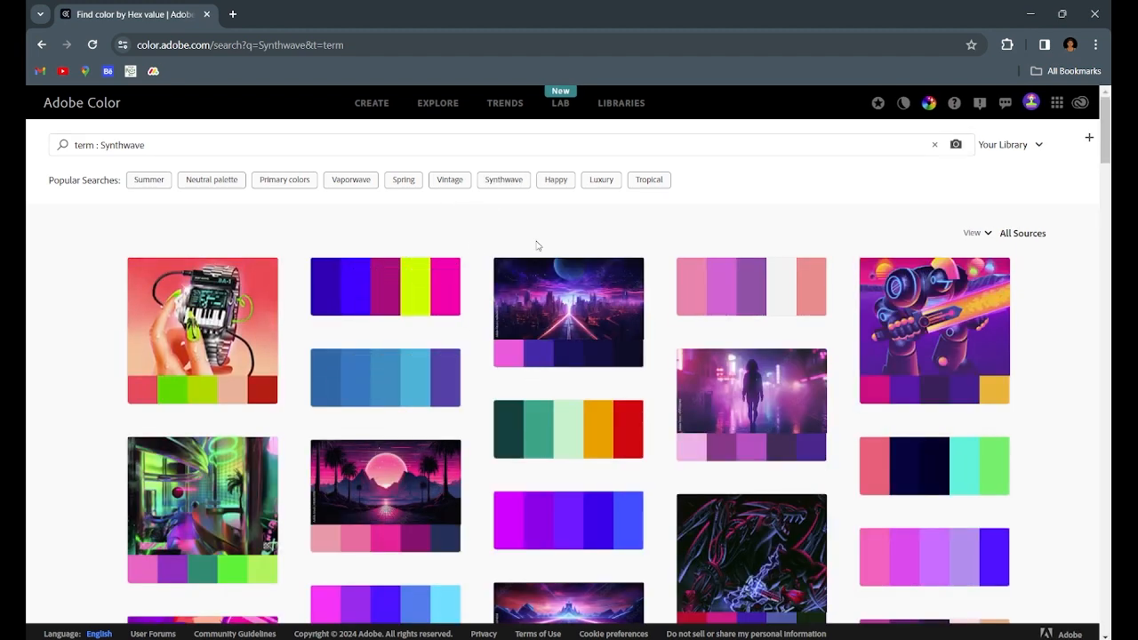
mouse_move(378, 273)
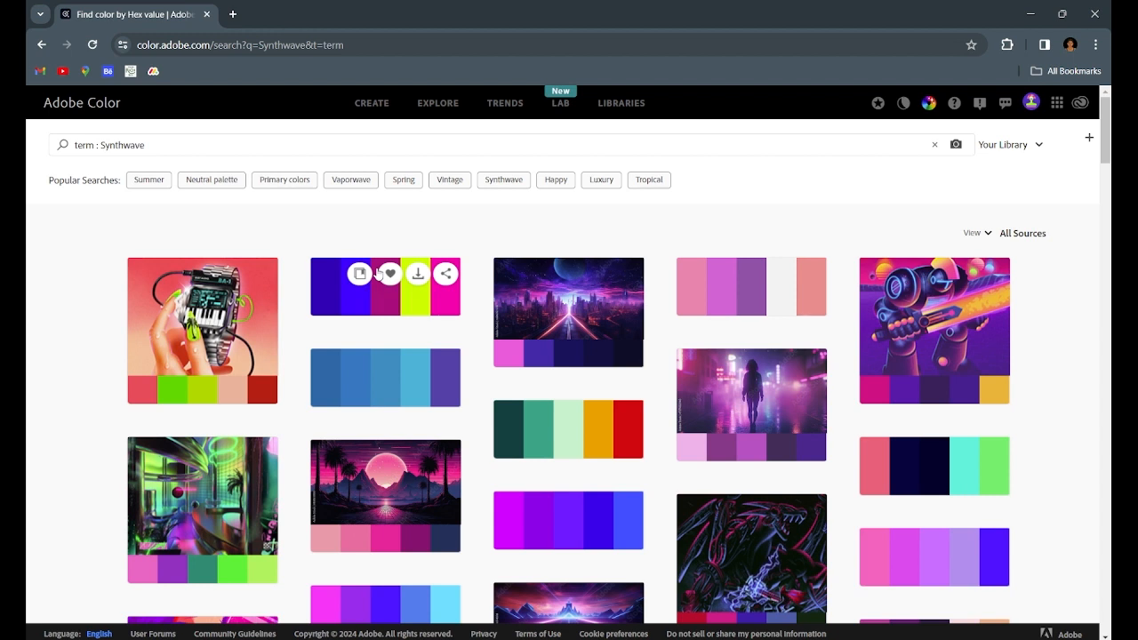
mouse_move(552, 419)
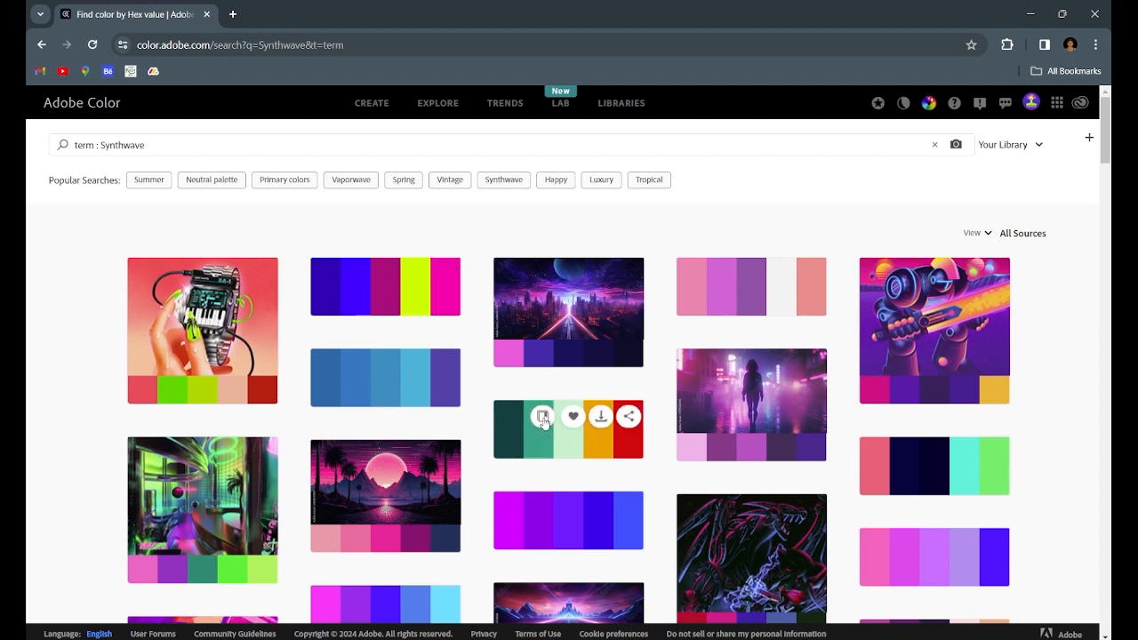
click(543, 418)
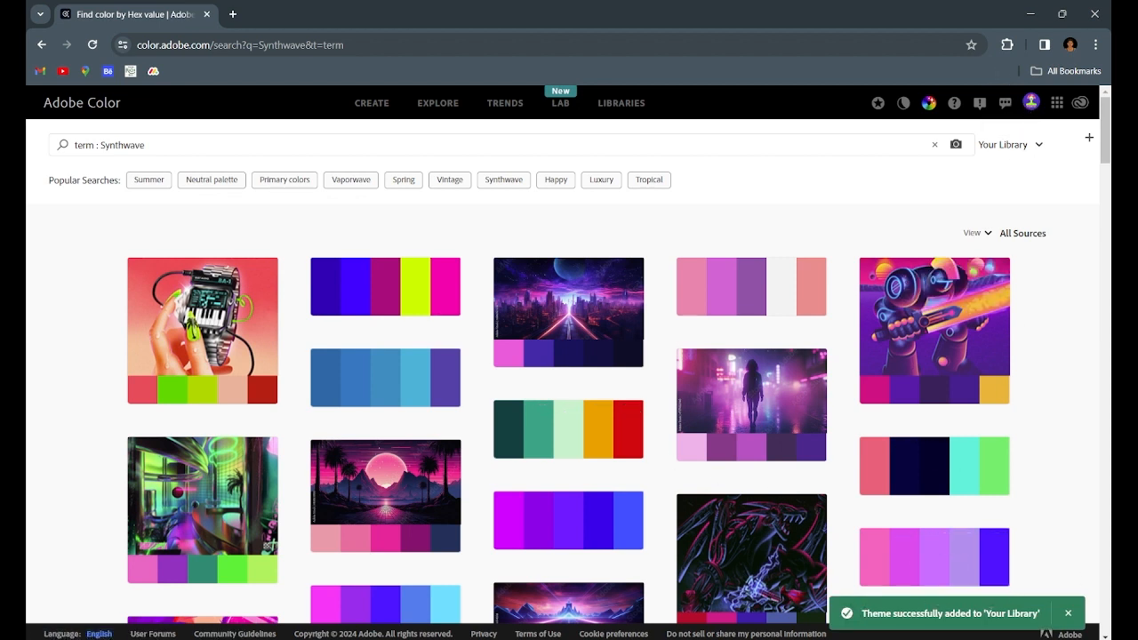
click(1057, 615)
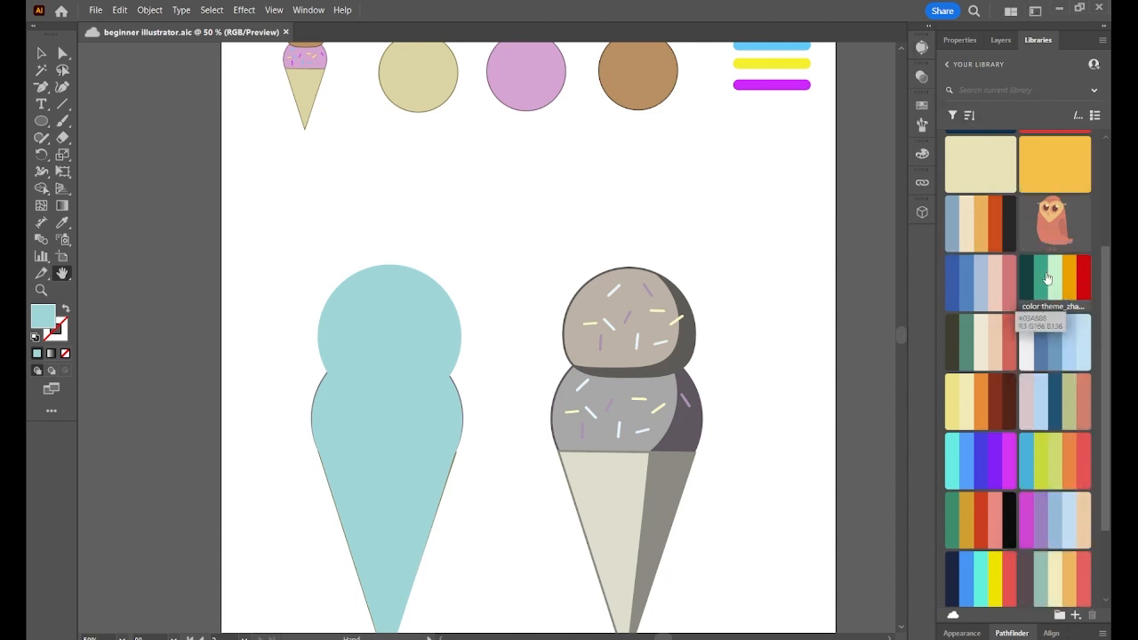
Back in Illustrator, add the saved green, orange and red library theme to the document's swatches and display them.
right_click(1048, 279)
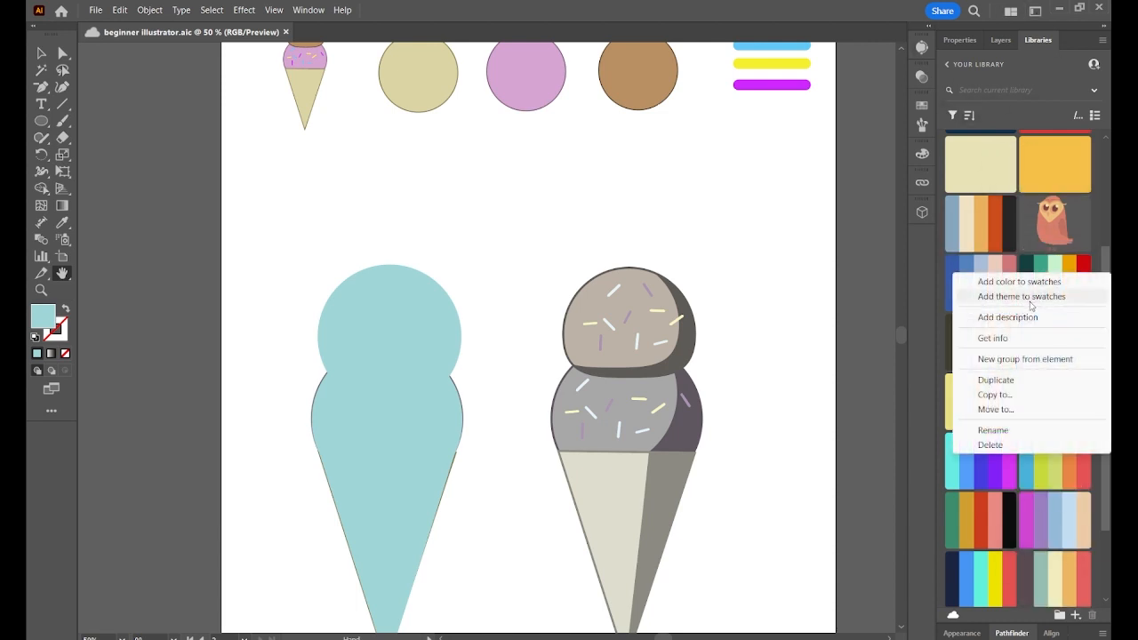
click(993, 297)
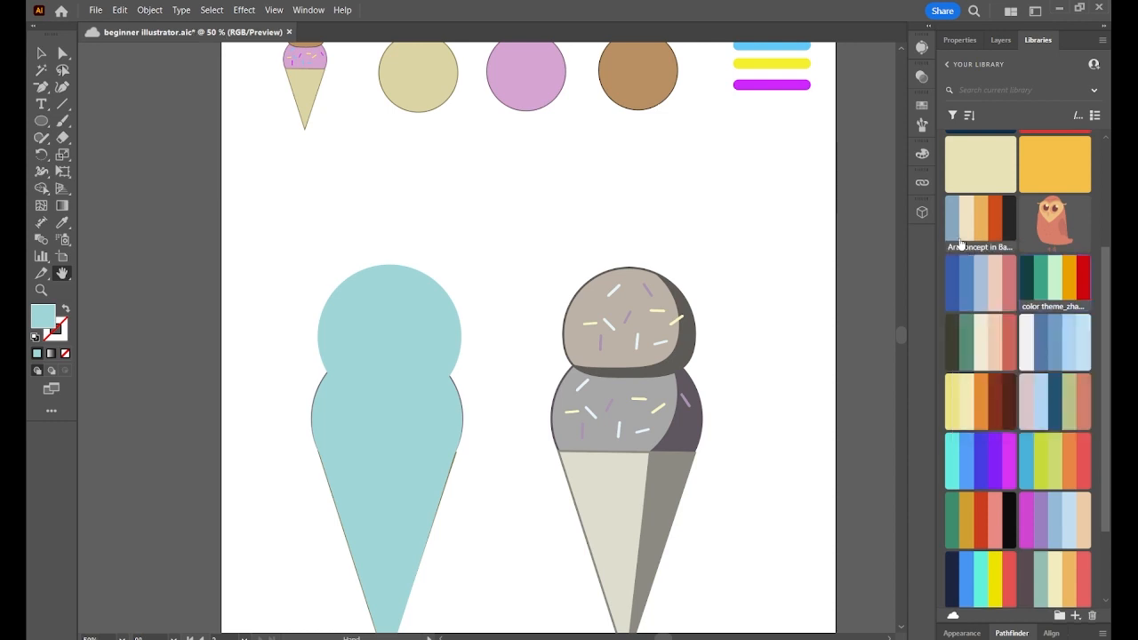
click(922, 110)
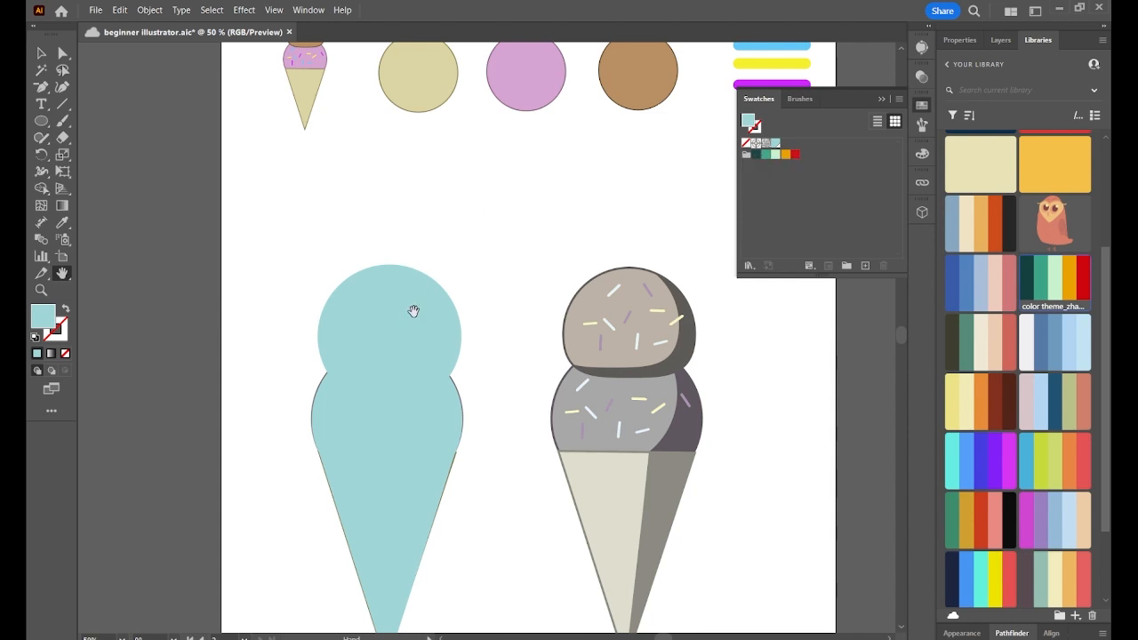
Try the theme's green, mint, orange and red swatches as fills on the top scoop circle, then collapse the swatches and deselect.
click(39, 54)
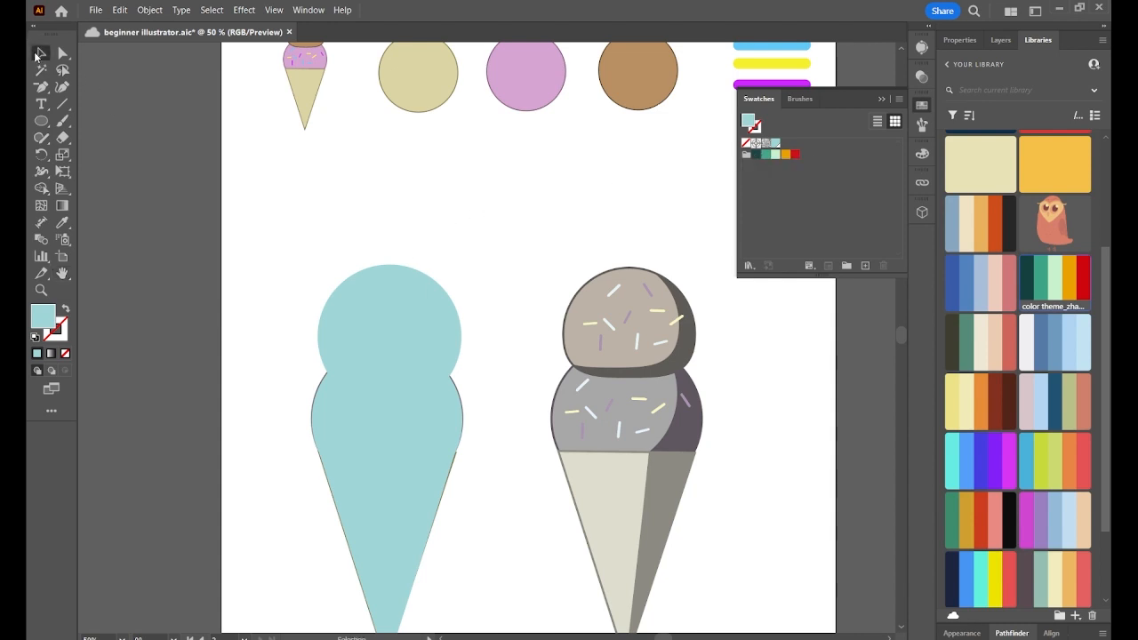
click(412, 322)
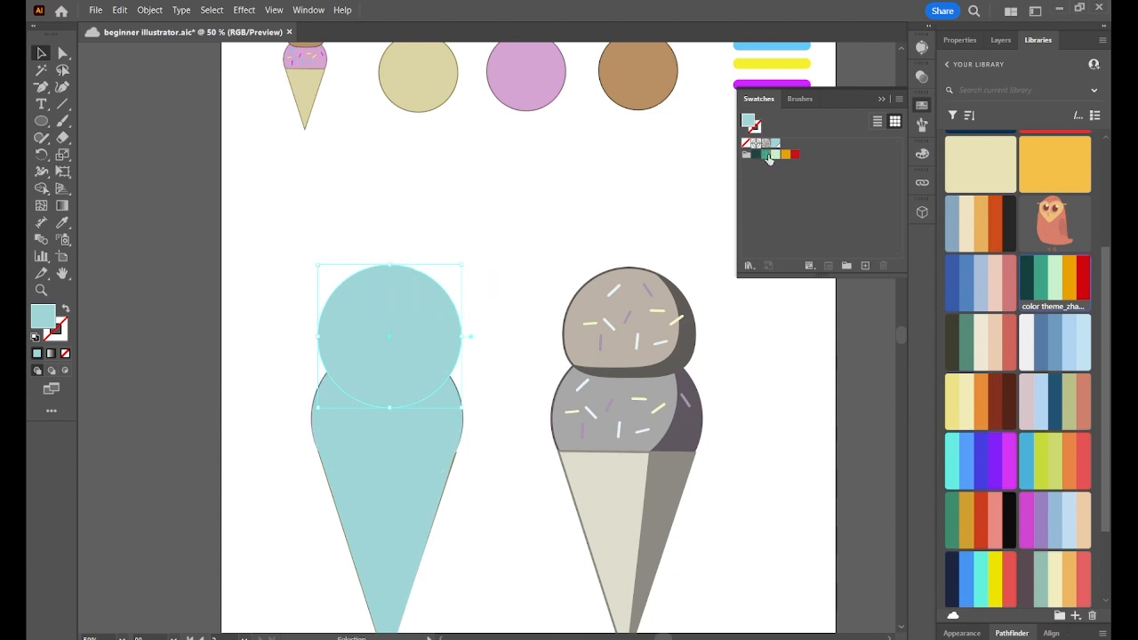
click(767, 157)
click(777, 156)
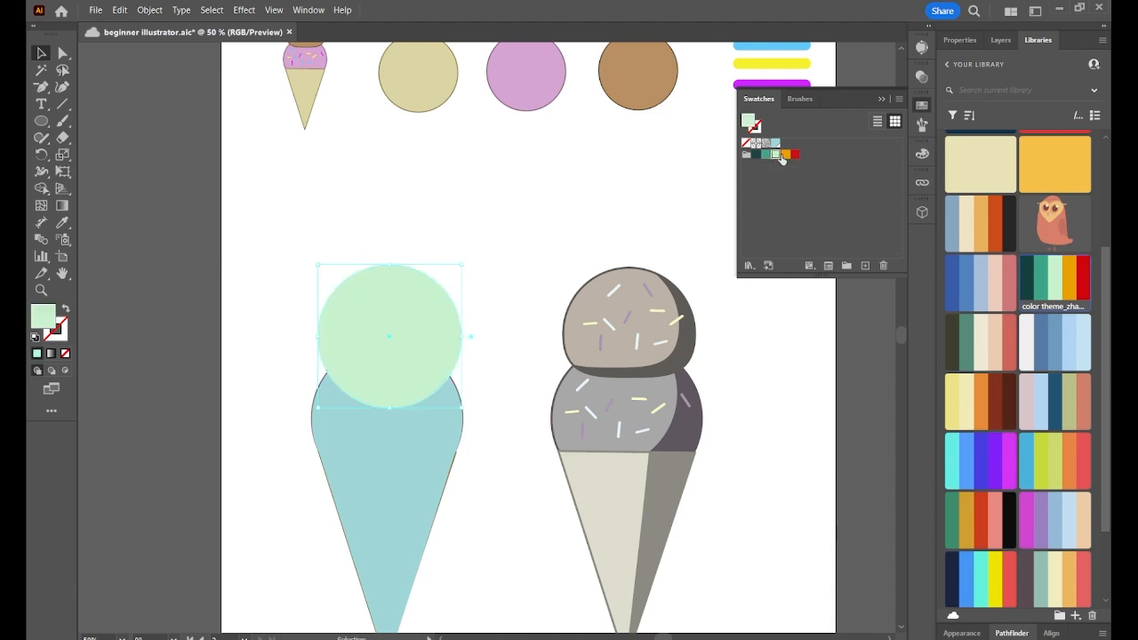
click(786, 156)
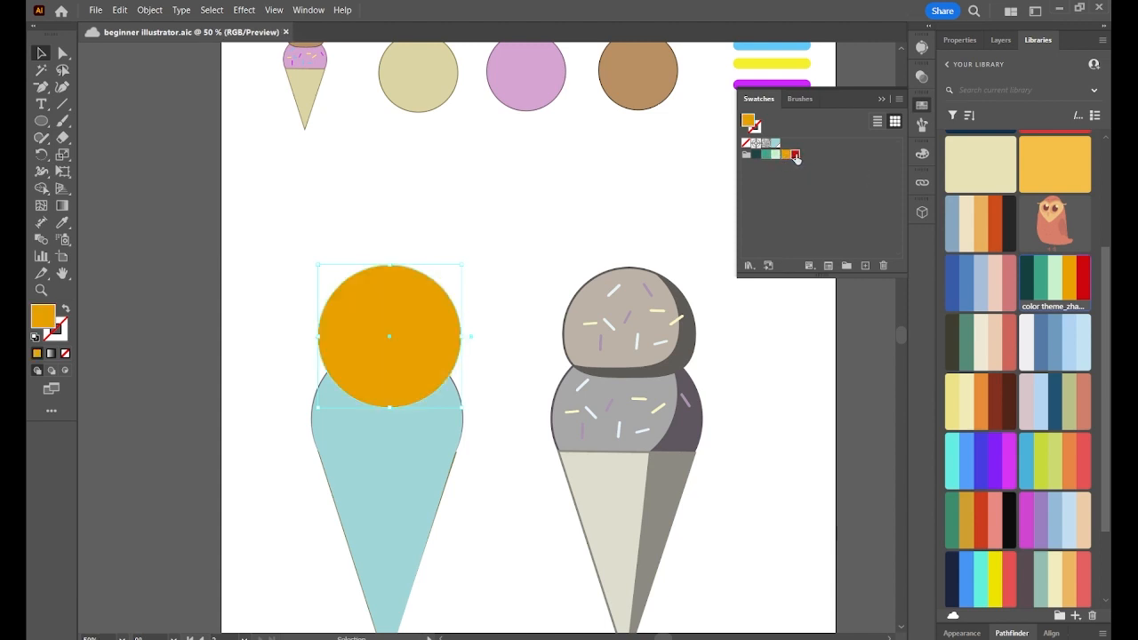
click(796, 155)
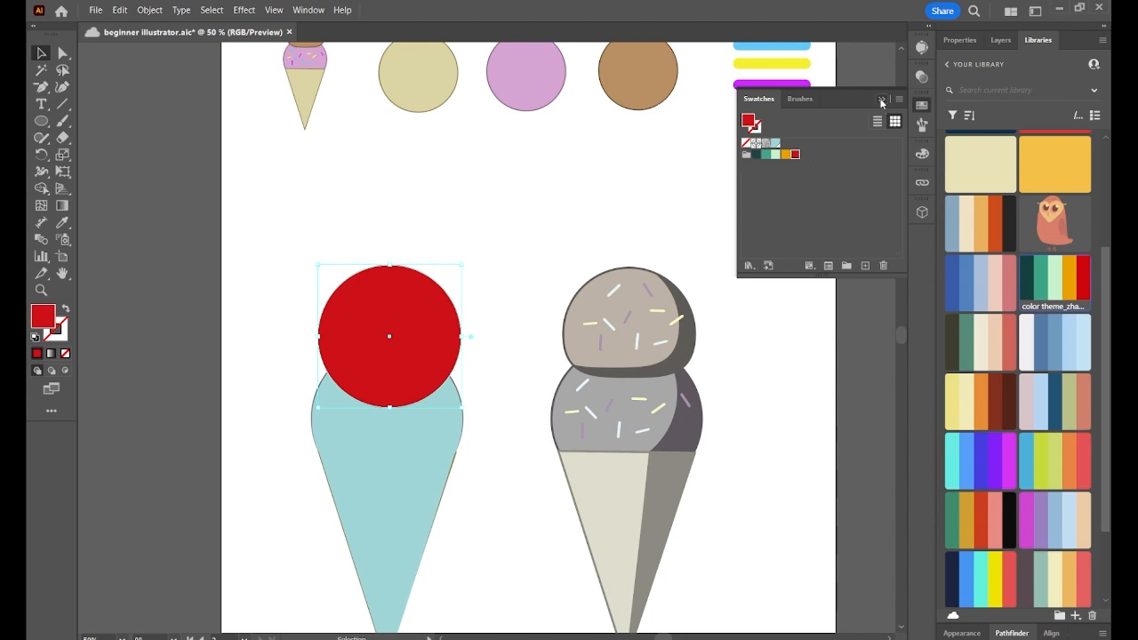
click(882, 99)
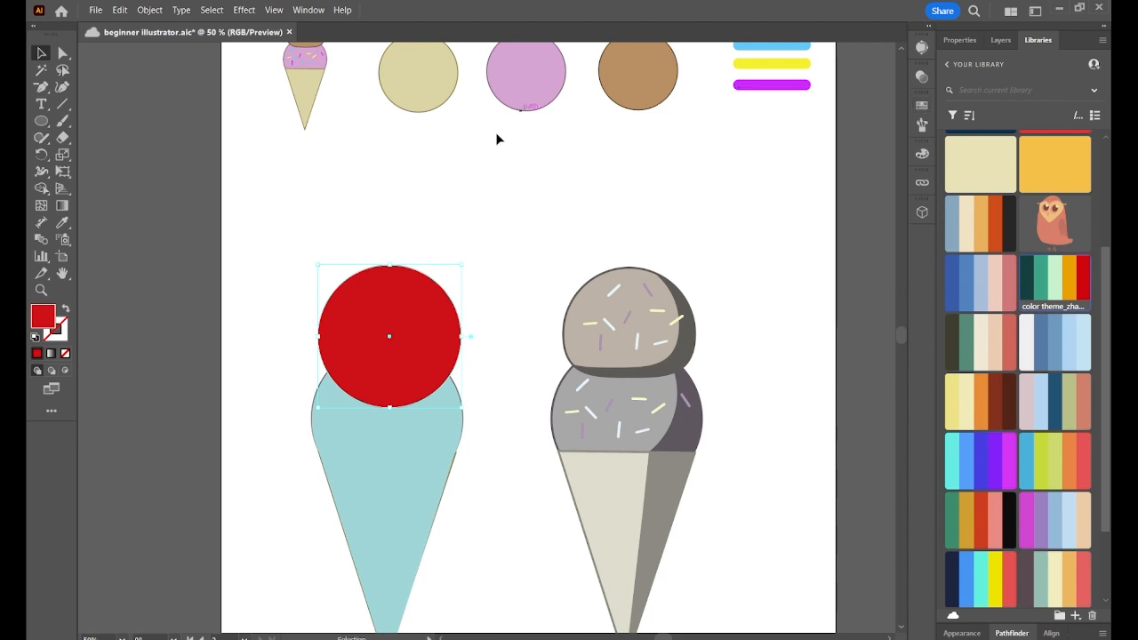
click(665, 167)
Sample the beige reference circle's color with the Eyedropper while no object is selected.
scroll(699, 198, up, 3)
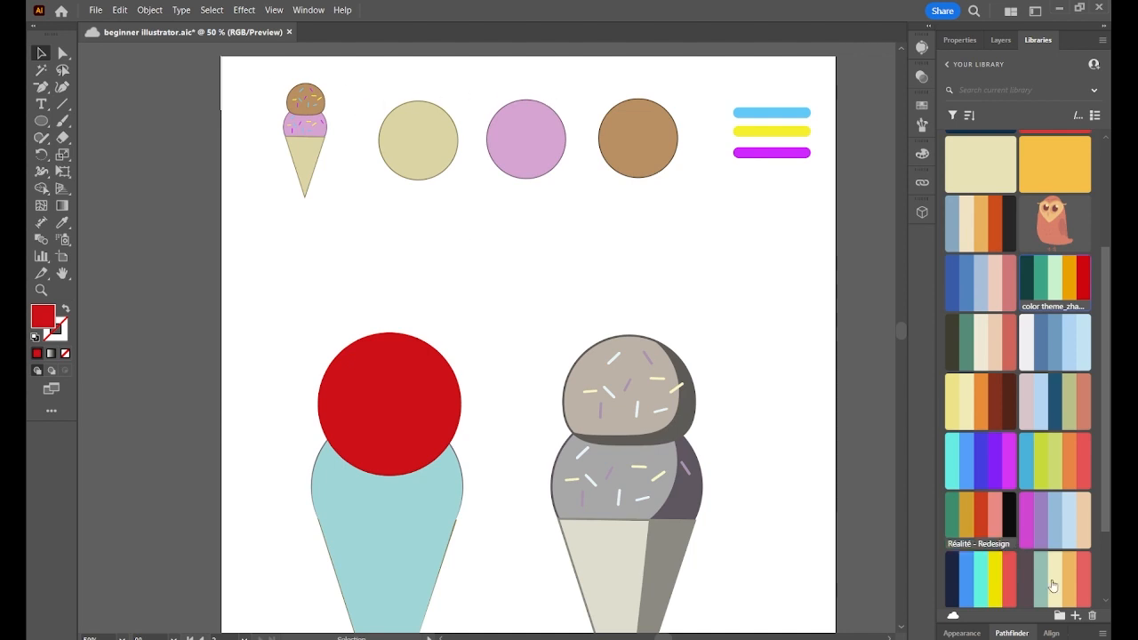
mouse_move(633, 639)
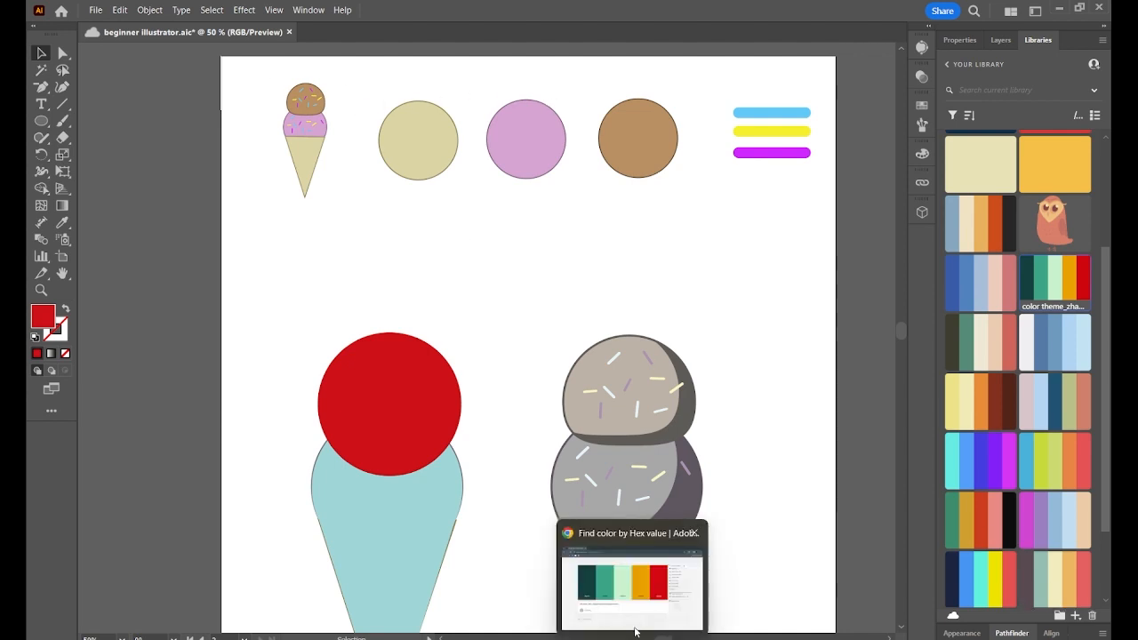
mouse_move(635, 600)
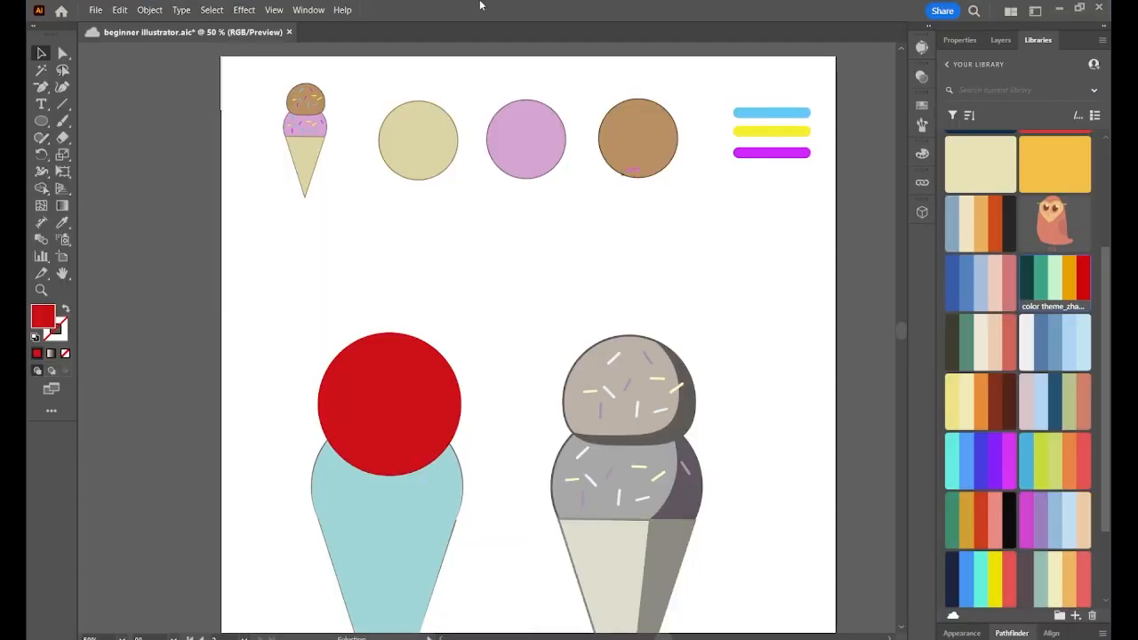
click(60, 227)
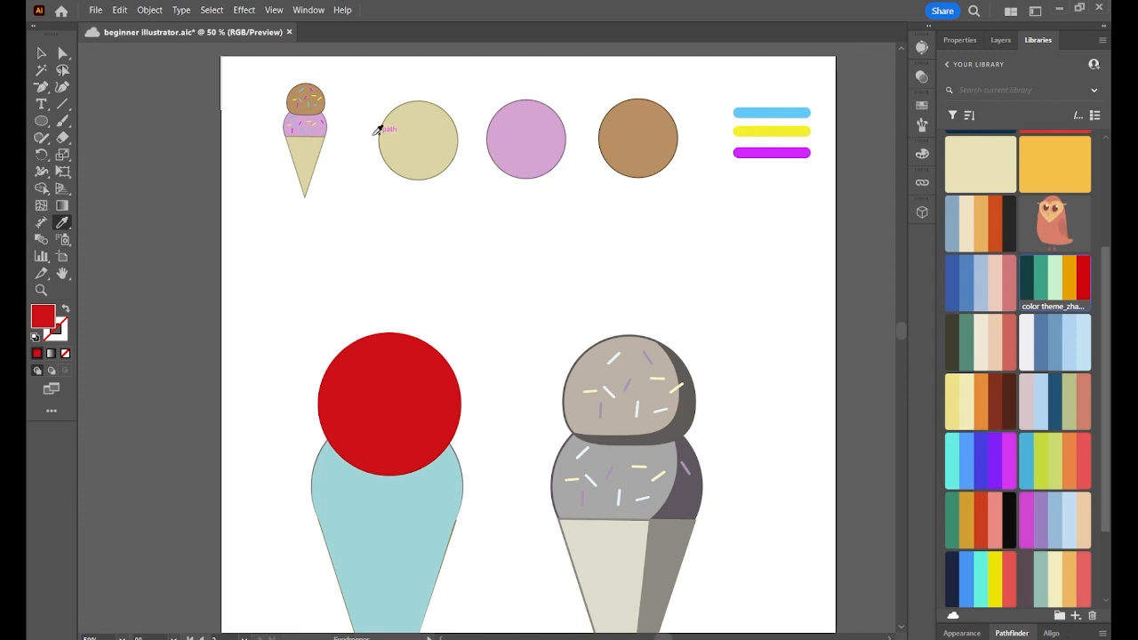
click(439, 120)
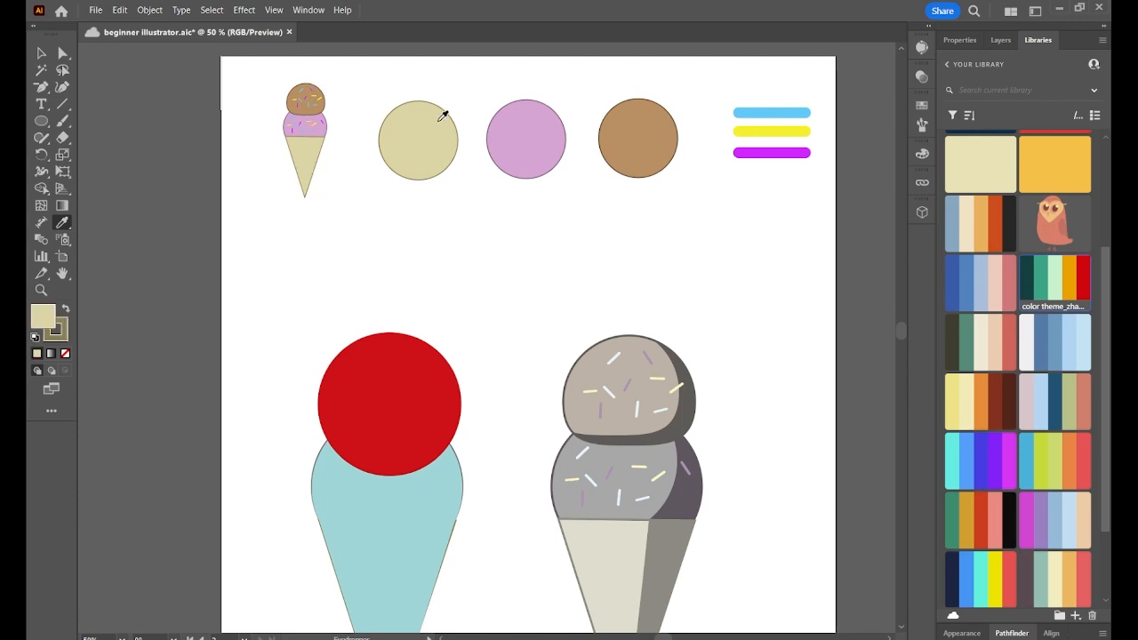
click(40, 53)
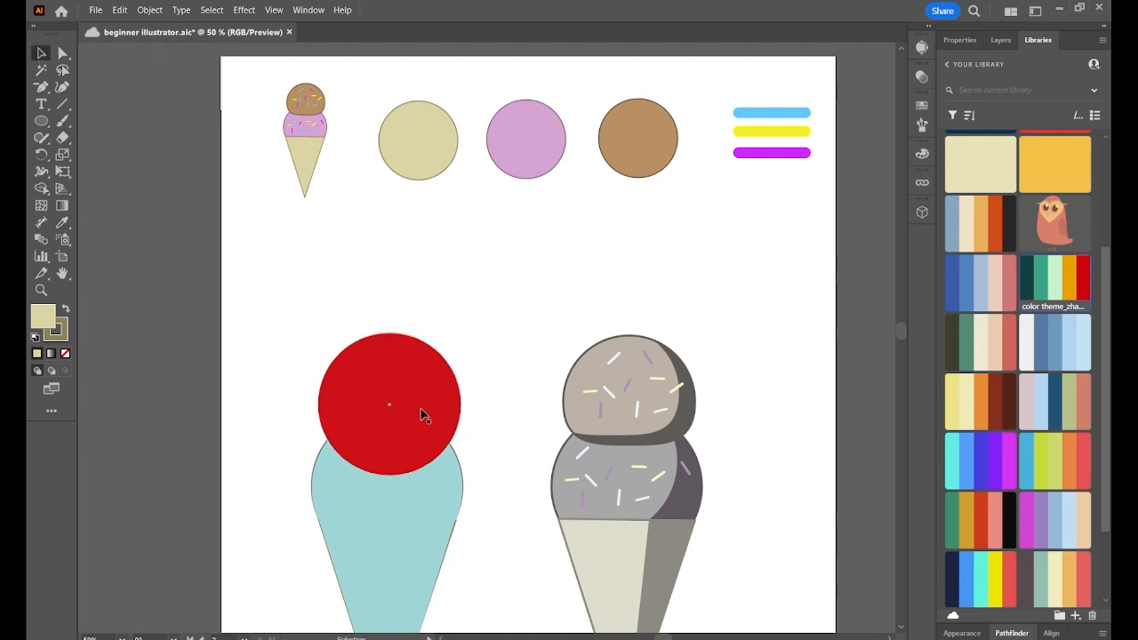
Apply the pink reference circle's fill and stroke to the red scoop circle with the Eyedropper, then deselect it.
click(421, 411)
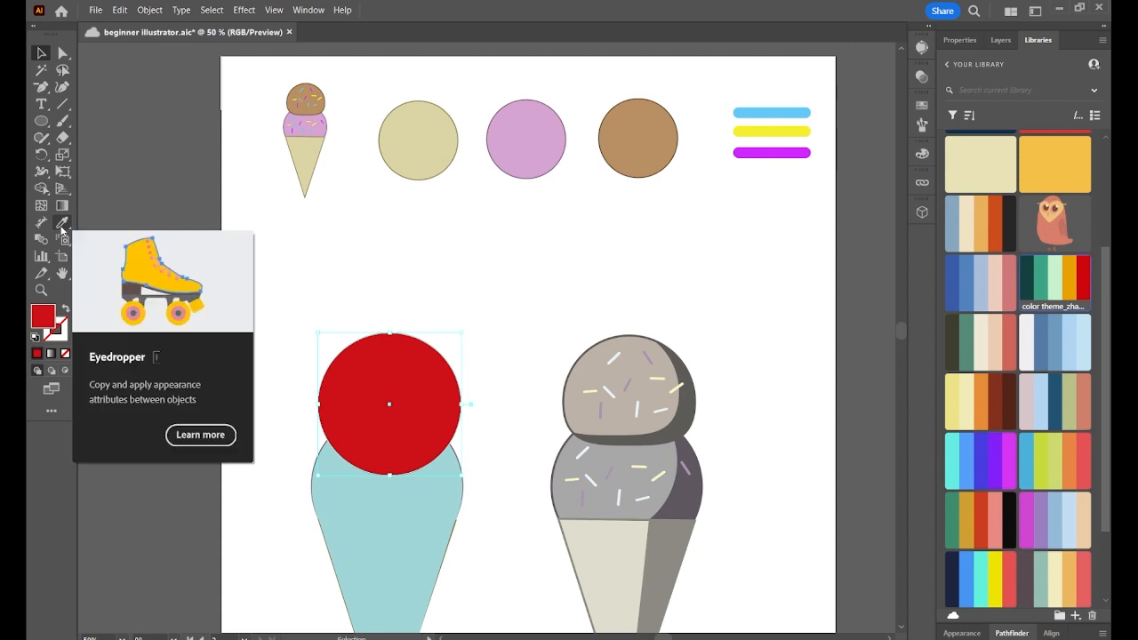
click(62, 225)
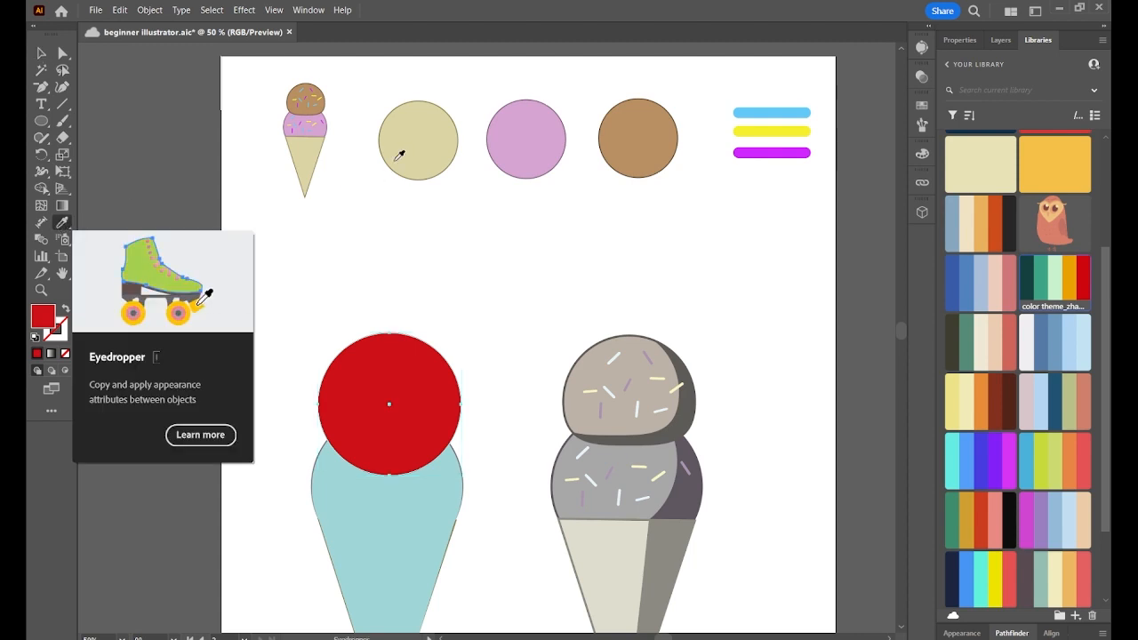
click(524, 129)
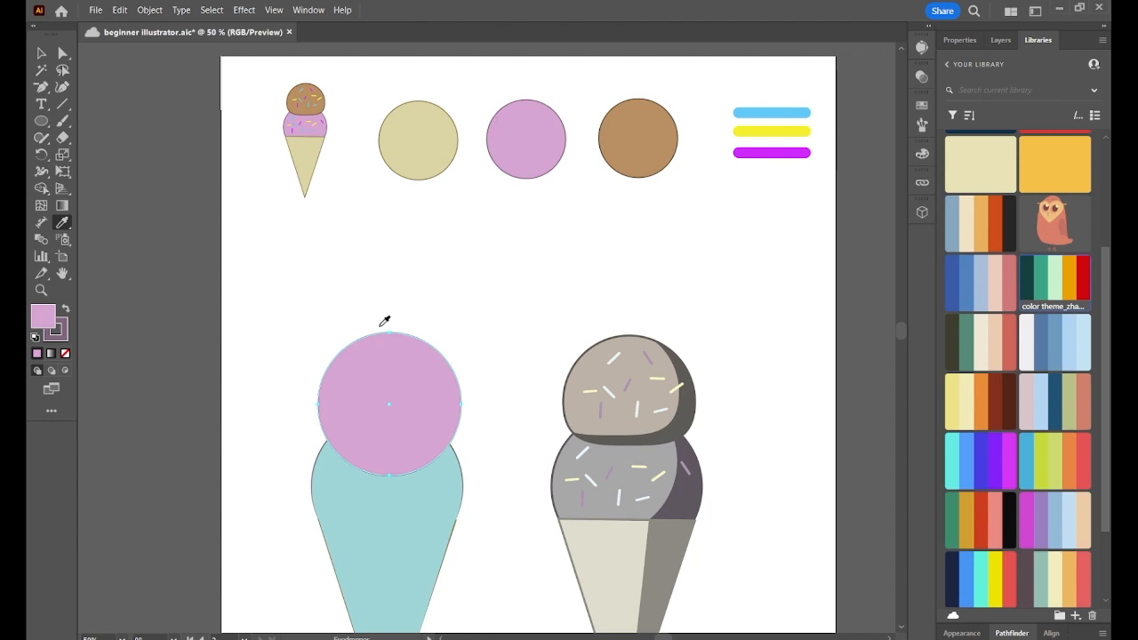
click(41, 53)
click(469, 301)
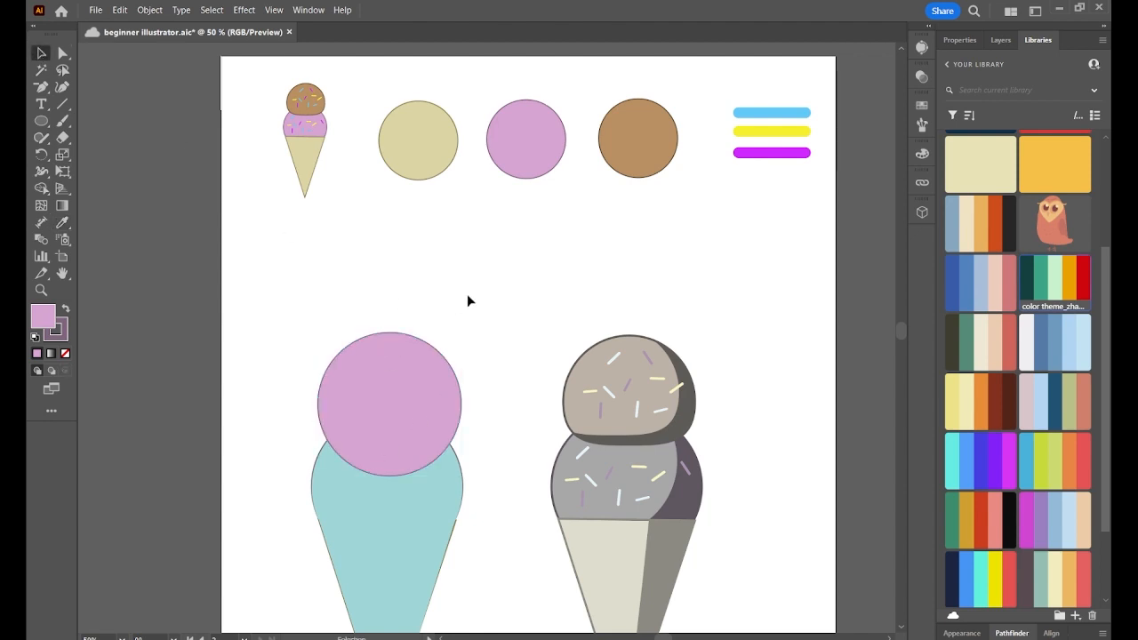
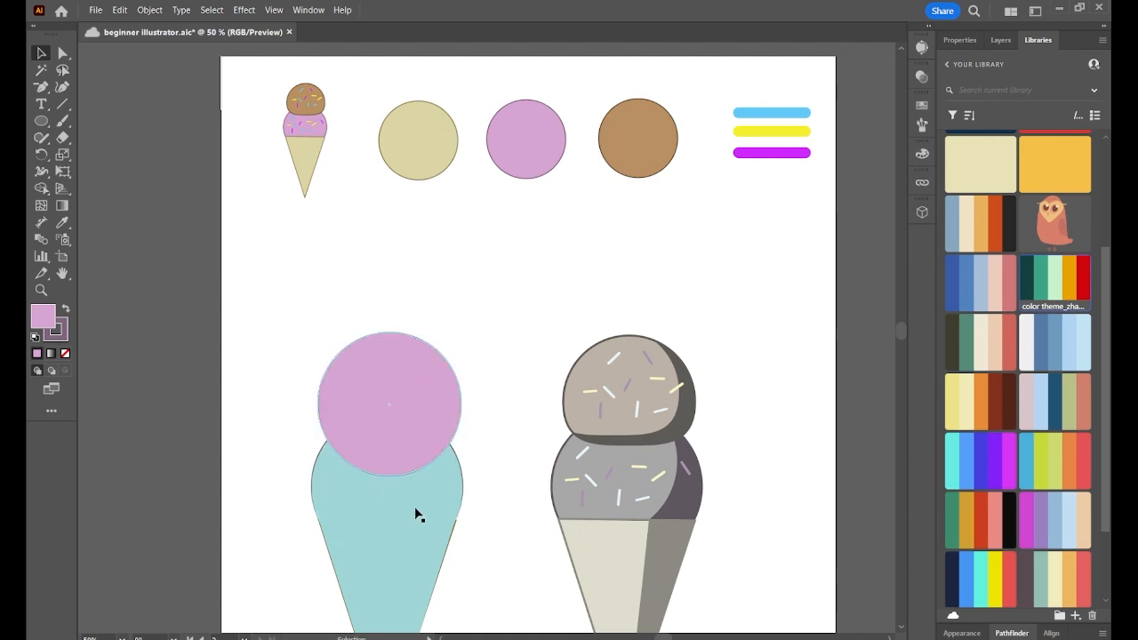
Apply the brown reference circle's fill and stroke to the lower scoop circle with the Eyedropper, then deselect it.
click(338, 490)
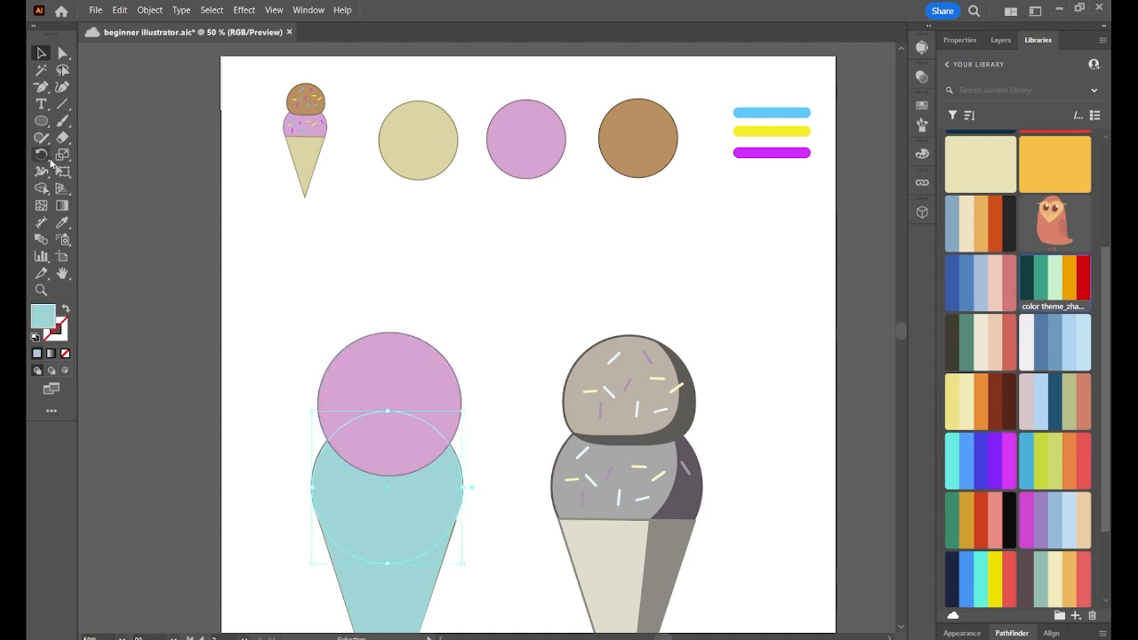
key(i)
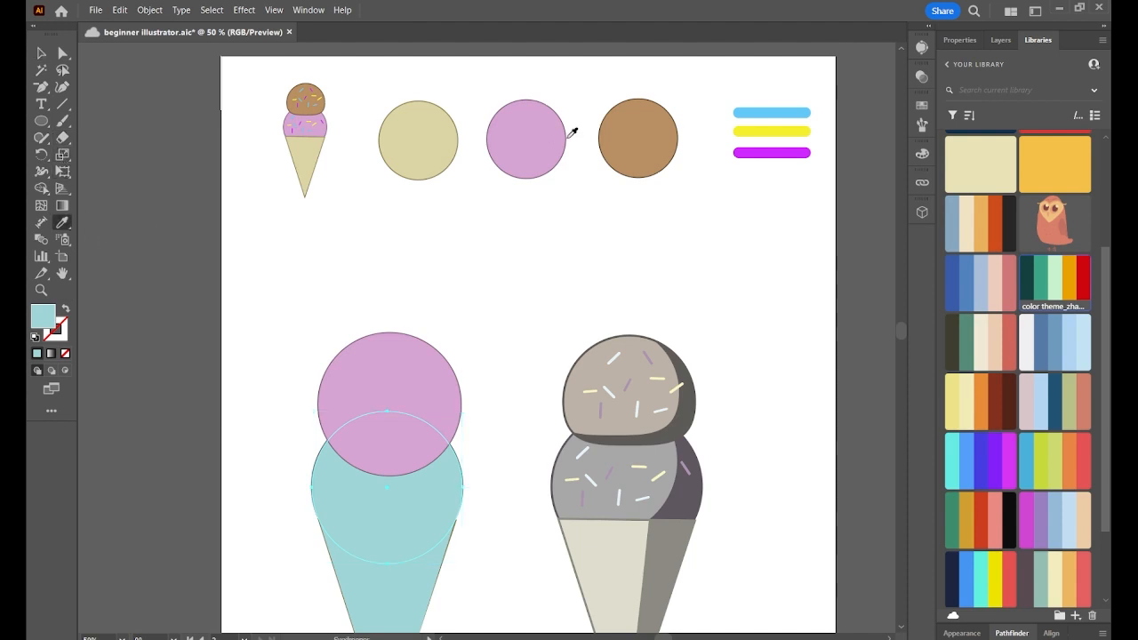
click(644, 127)
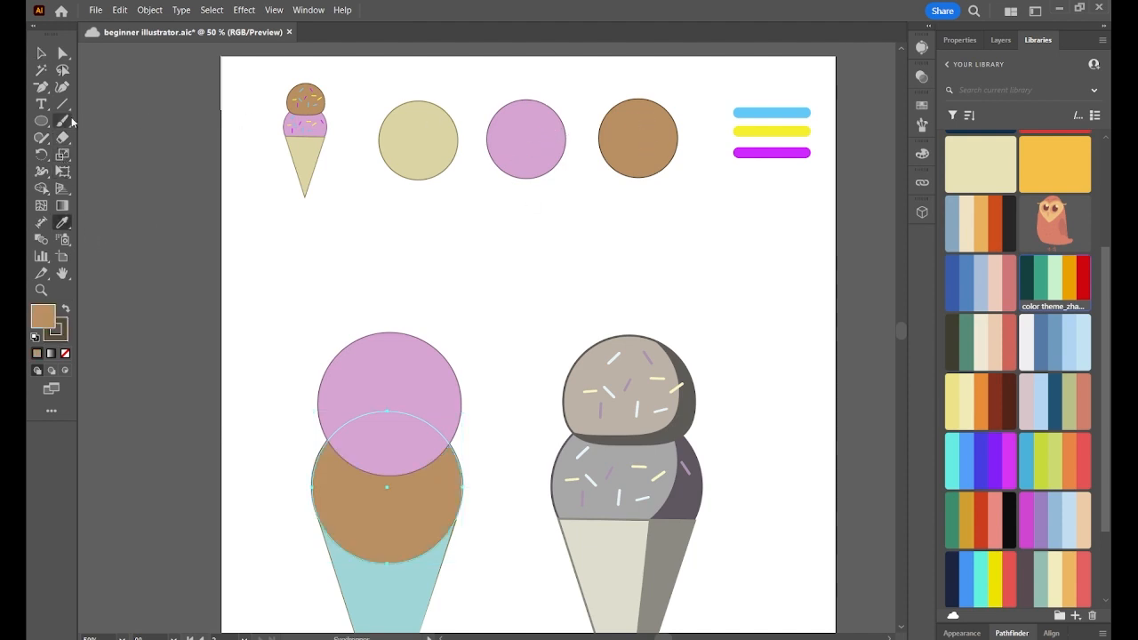
click(39, 53)
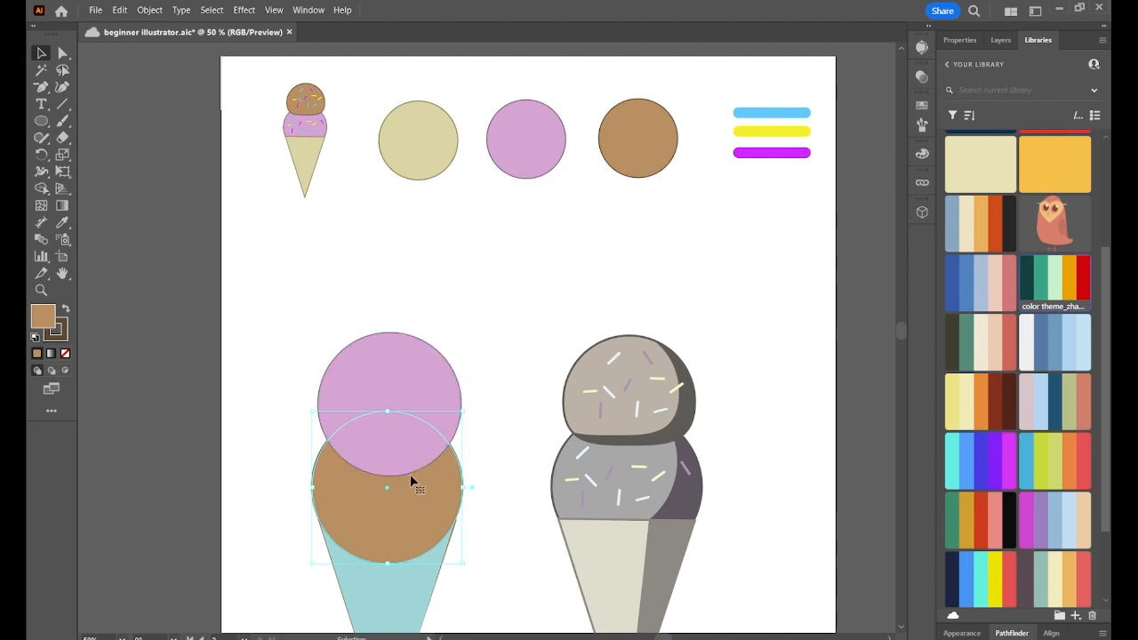
click(534, 311)
Apply the beige reference circle's fill and stroke to the cone triangle with the Eyedropper, then deselect it.
click(403, 611)
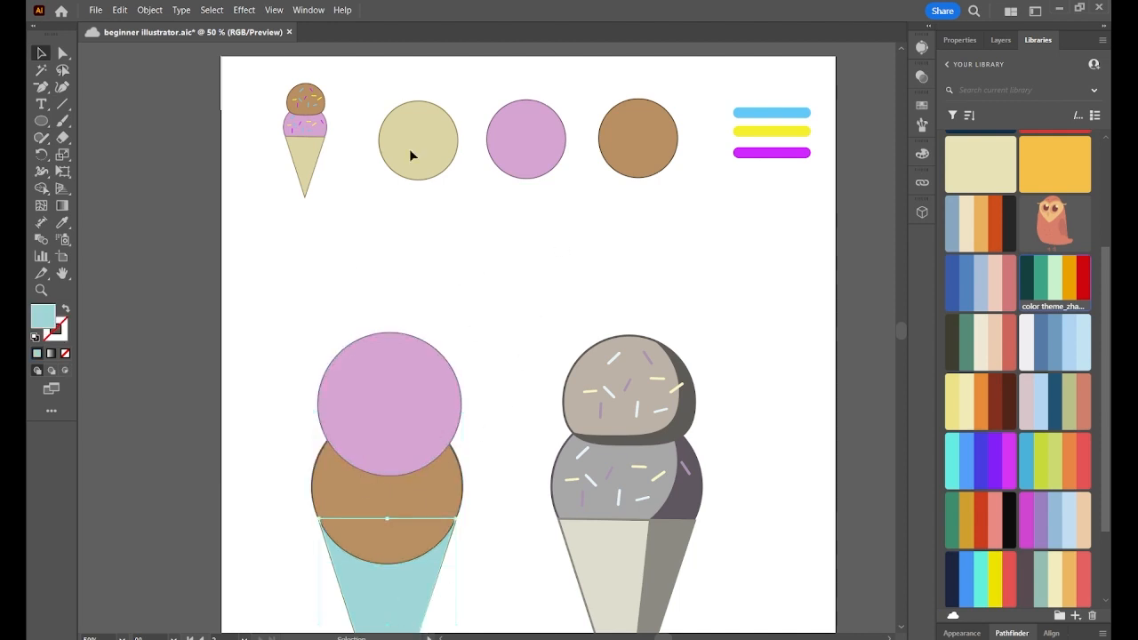
key(i)
click(442, 126)
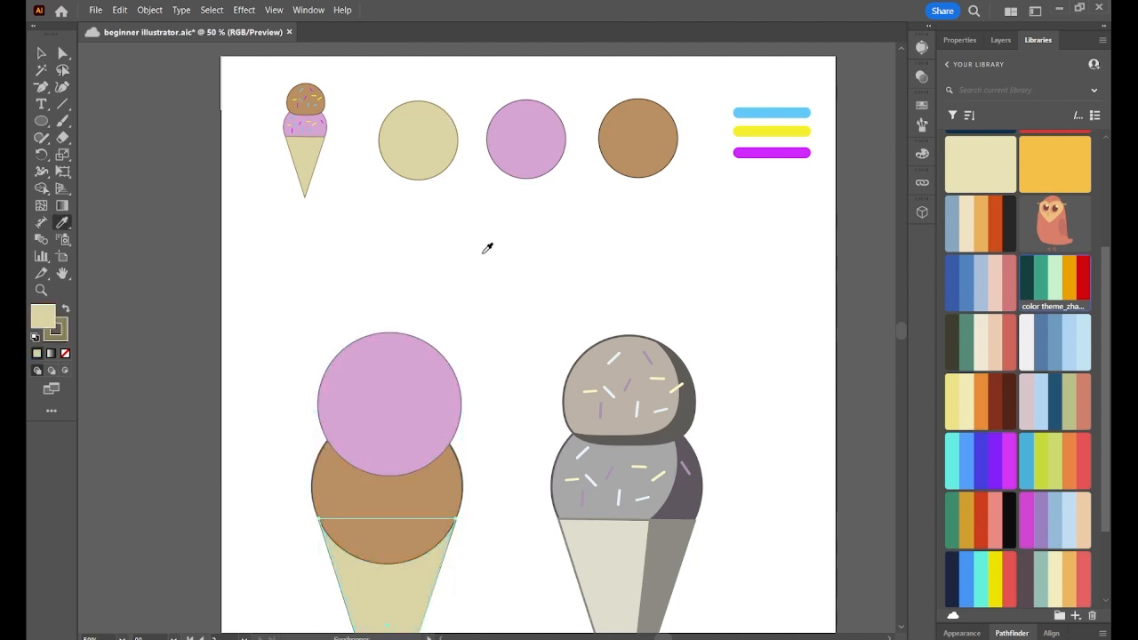
key(v)
click(494, 323)
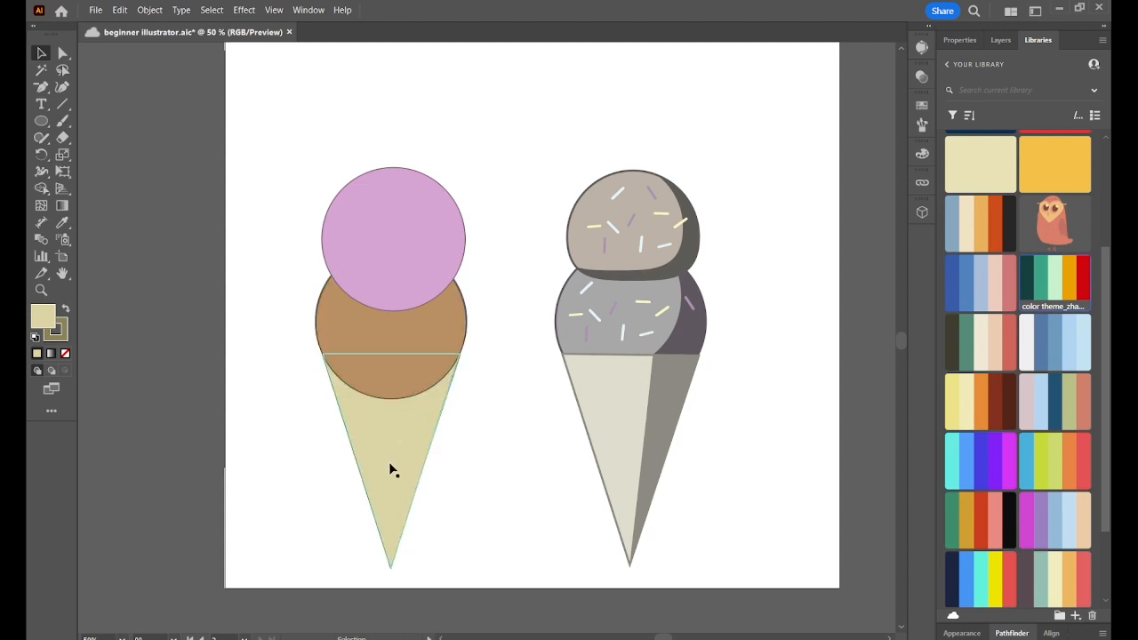
Show the objects inside Layer 6 and select the brown and pink scoops in turn to locate them in the stacking order.
click(1003, 41)
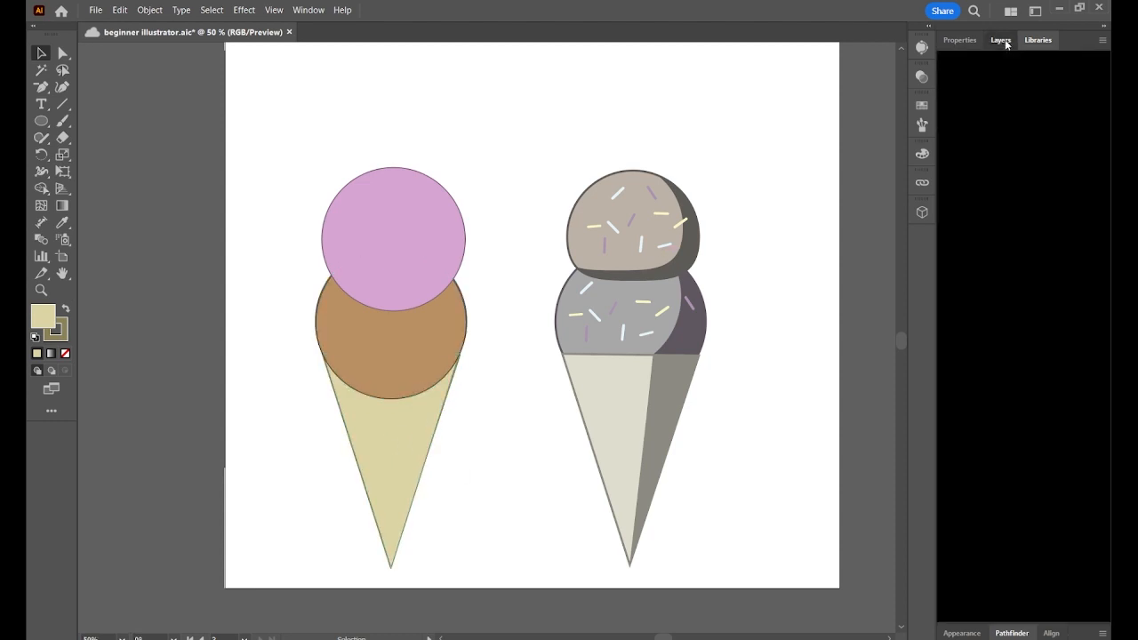
click(982, 87)
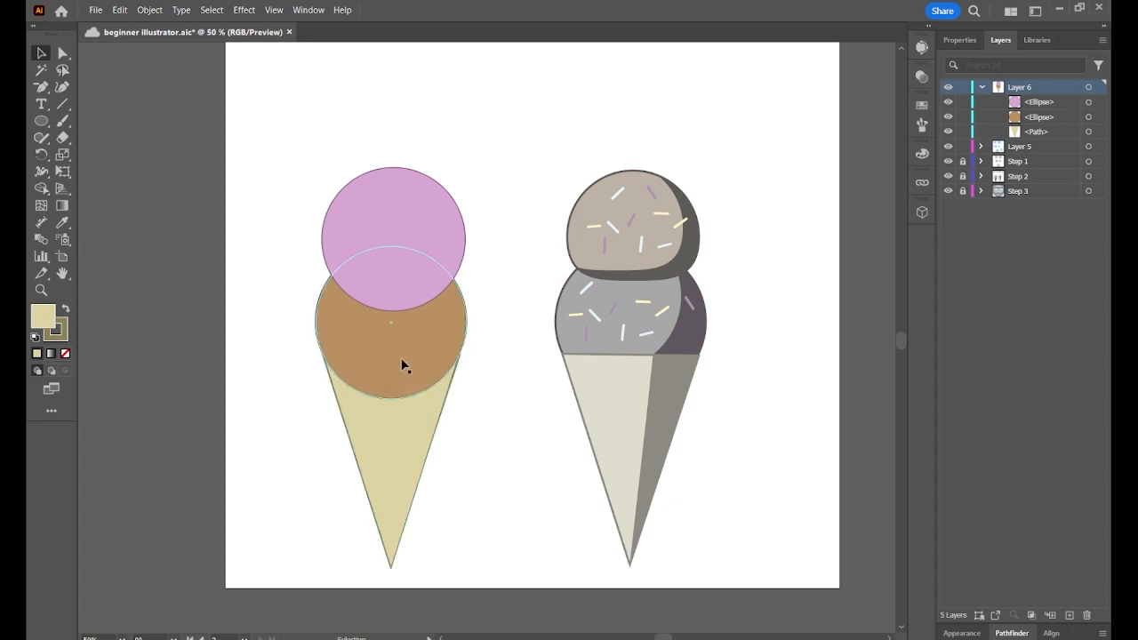
click(411, 326)
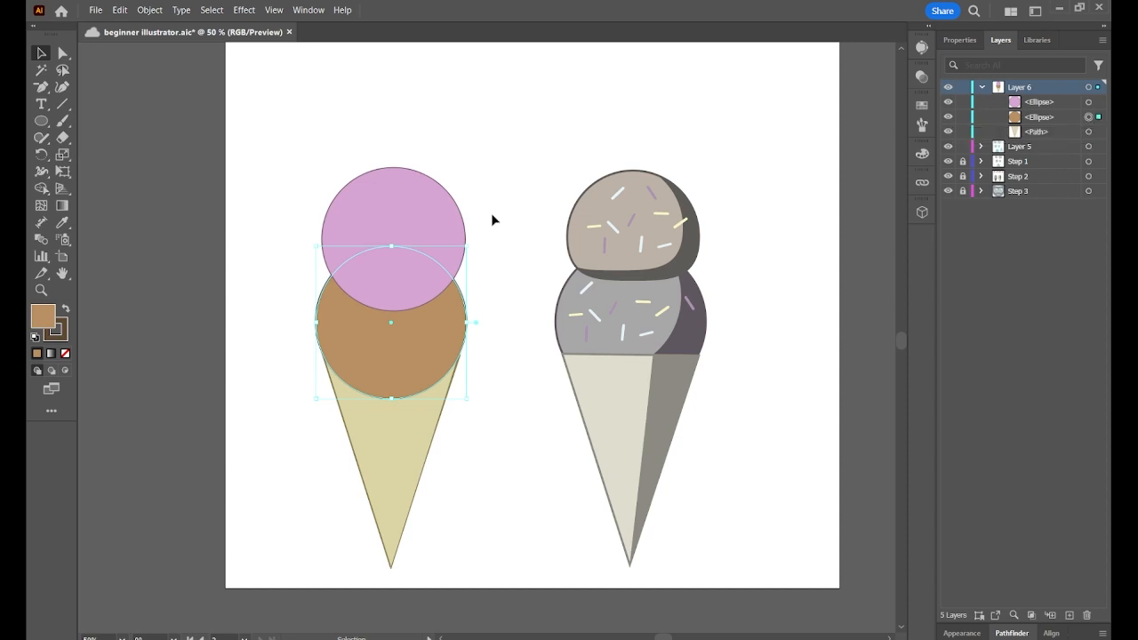
click(421, 224)
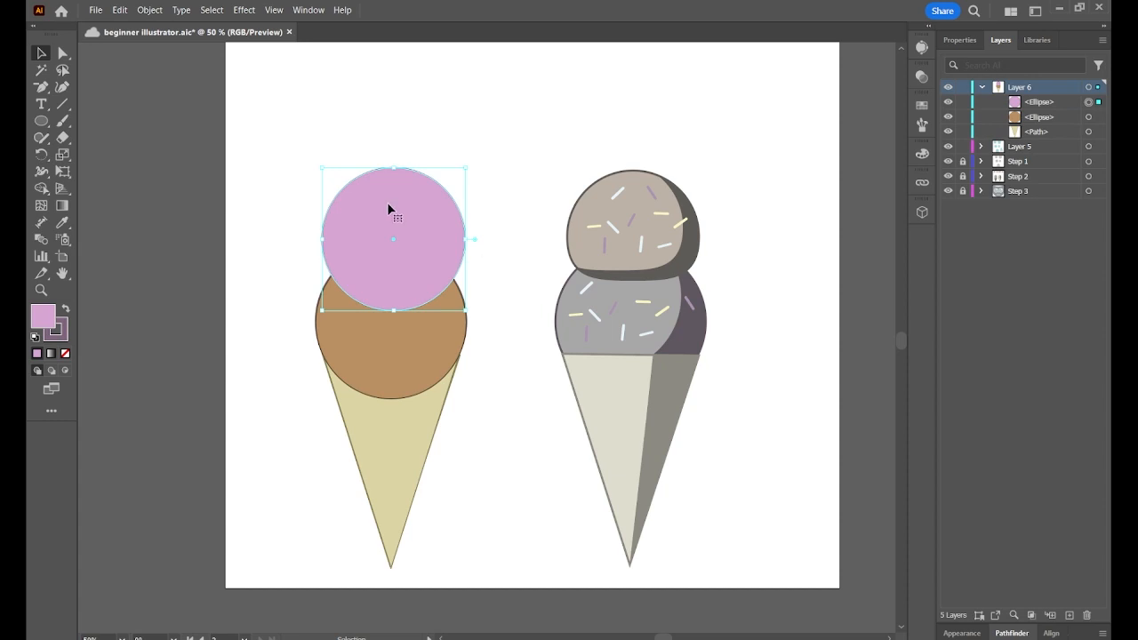
click(407, 334)
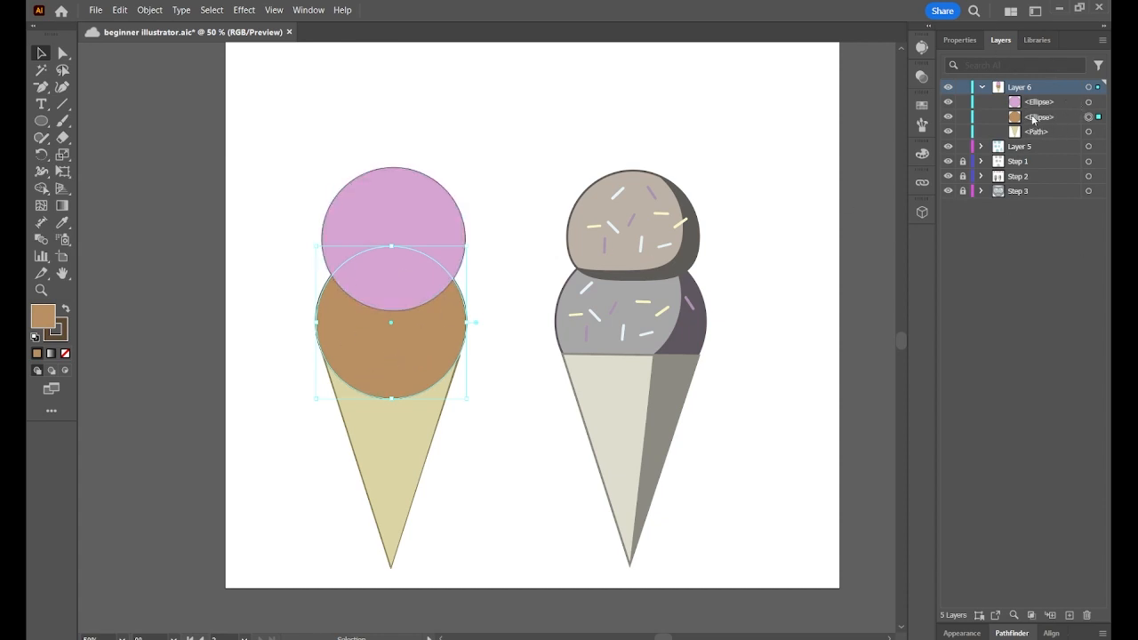
Reorder the brown scoop below the cone in Layer 6, then return it to its place above the cone.
click(1065, 121)
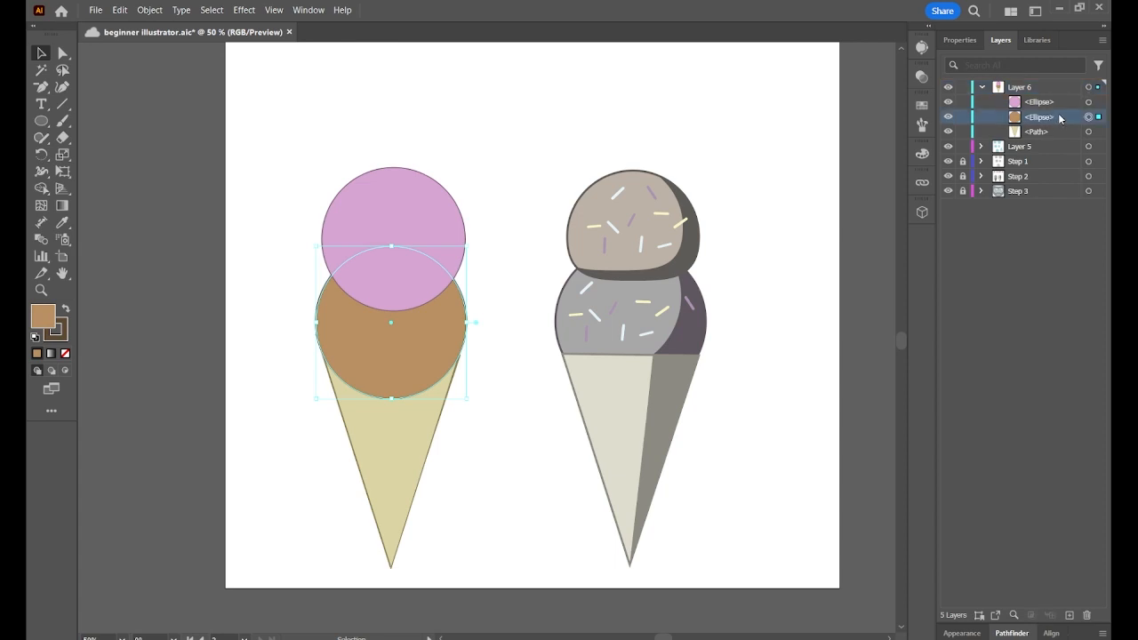
drag(1060, 118, 1059, 137)
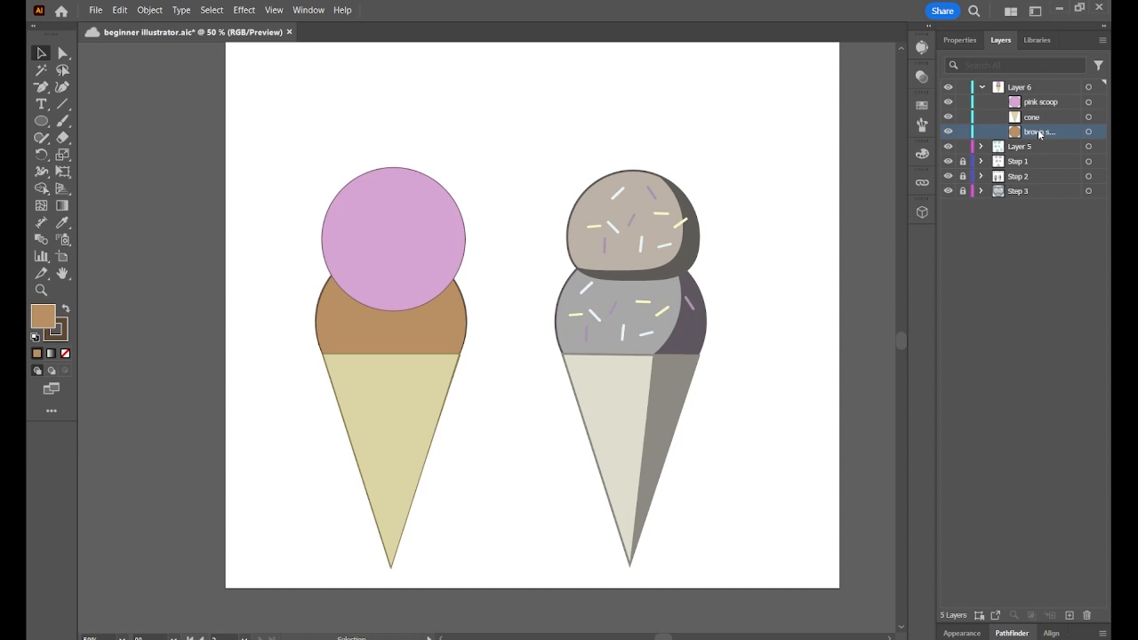
drag(1037, 130, 1041, 117)
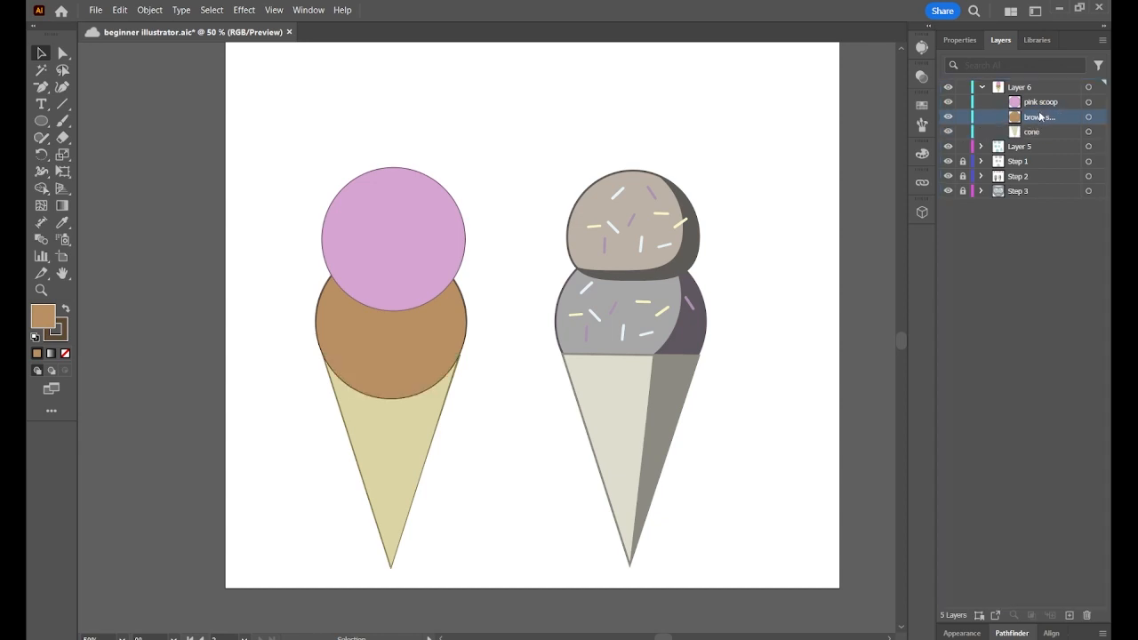
Arrange the brown scoop behind the cone with Send Backward, review the other arrange options, and deselect it.
click(399, 333)
right_click(399, 332)
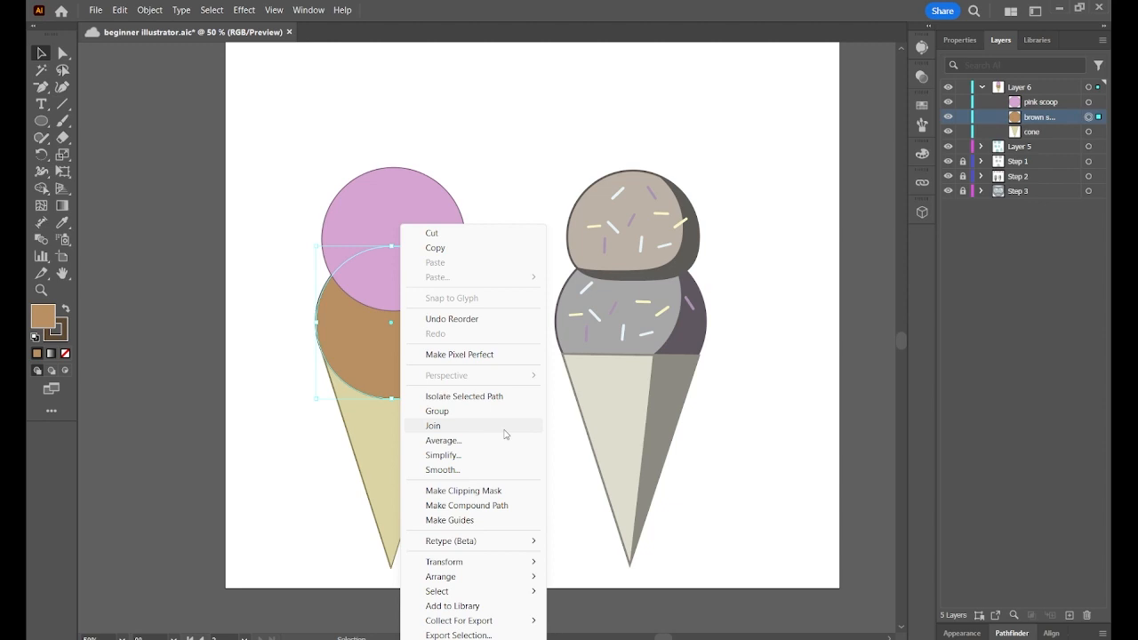
mouse_move(443, 581)
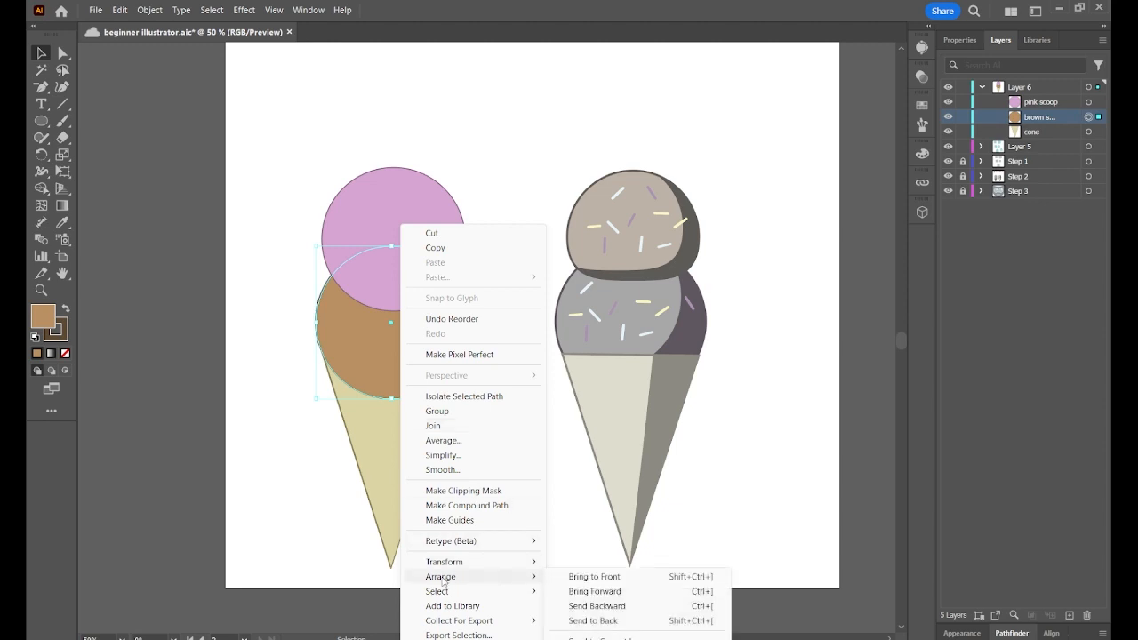
click(621, 607)
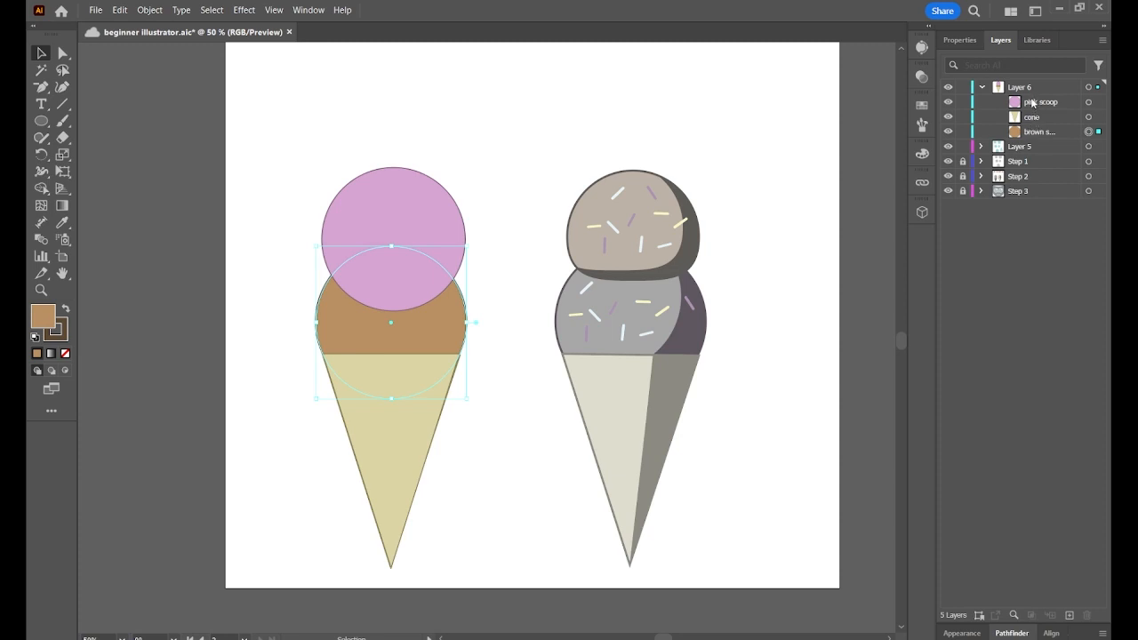
right_click(442, 354)
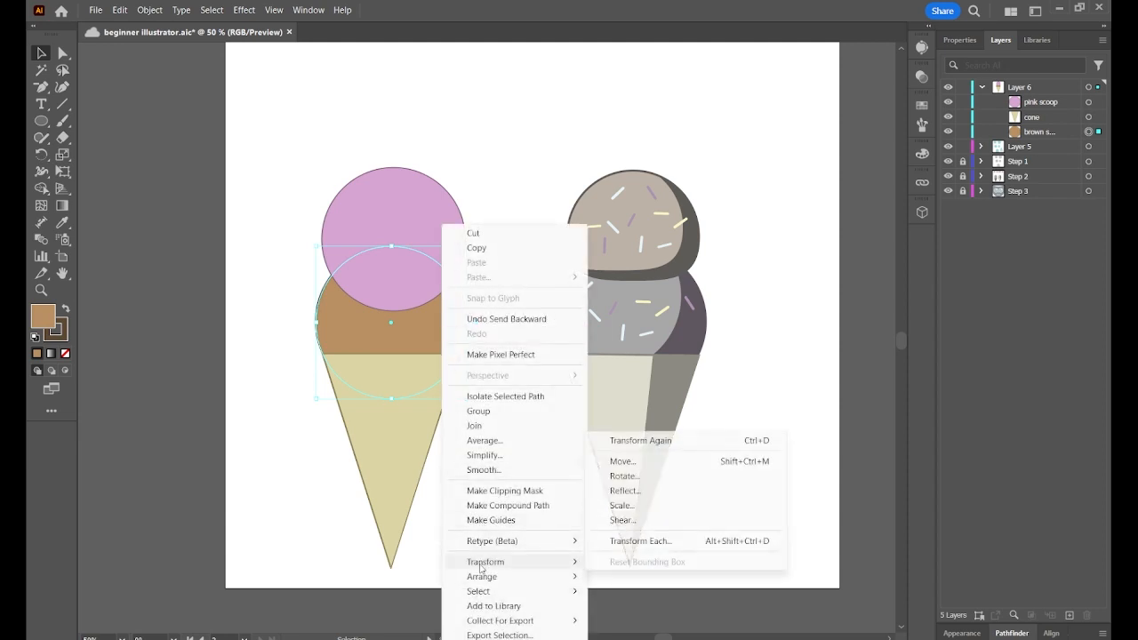
mouse_move(492, 579)
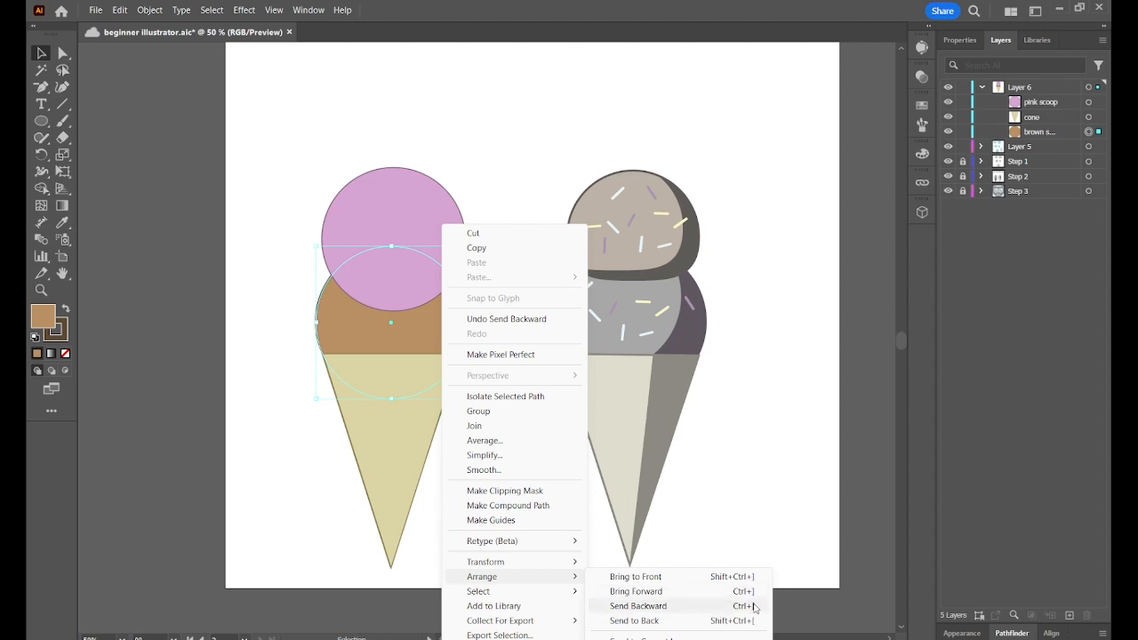
click(495, 168)
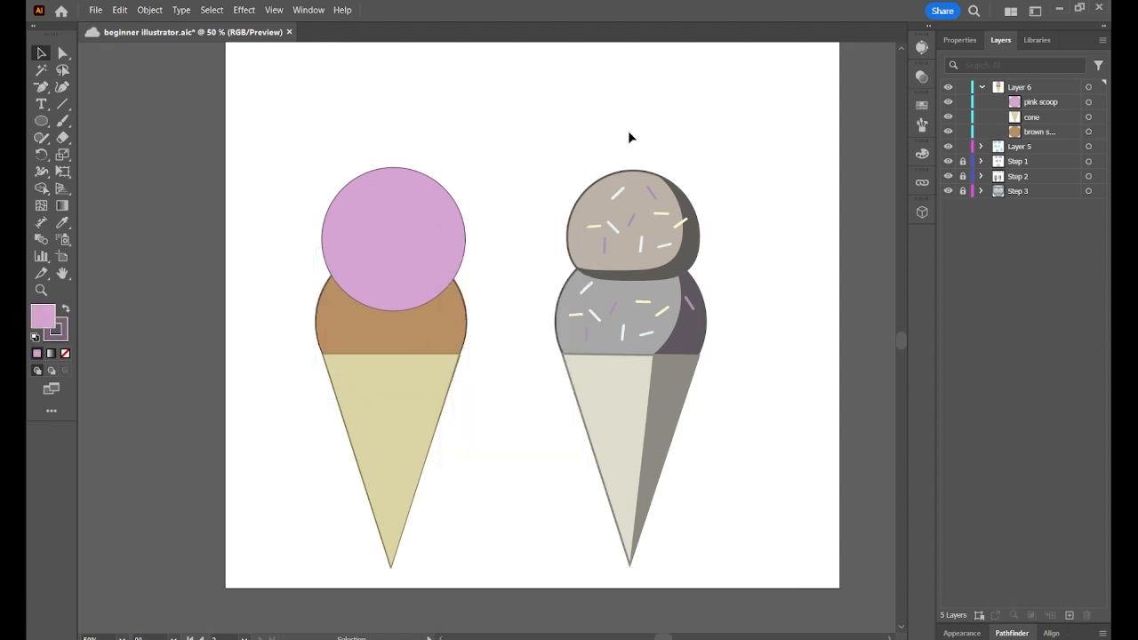
Flatten the pink scoop's underside by moving its bottom anchor point straight up with Direct Selection, then deselect it.
click(424, 240)
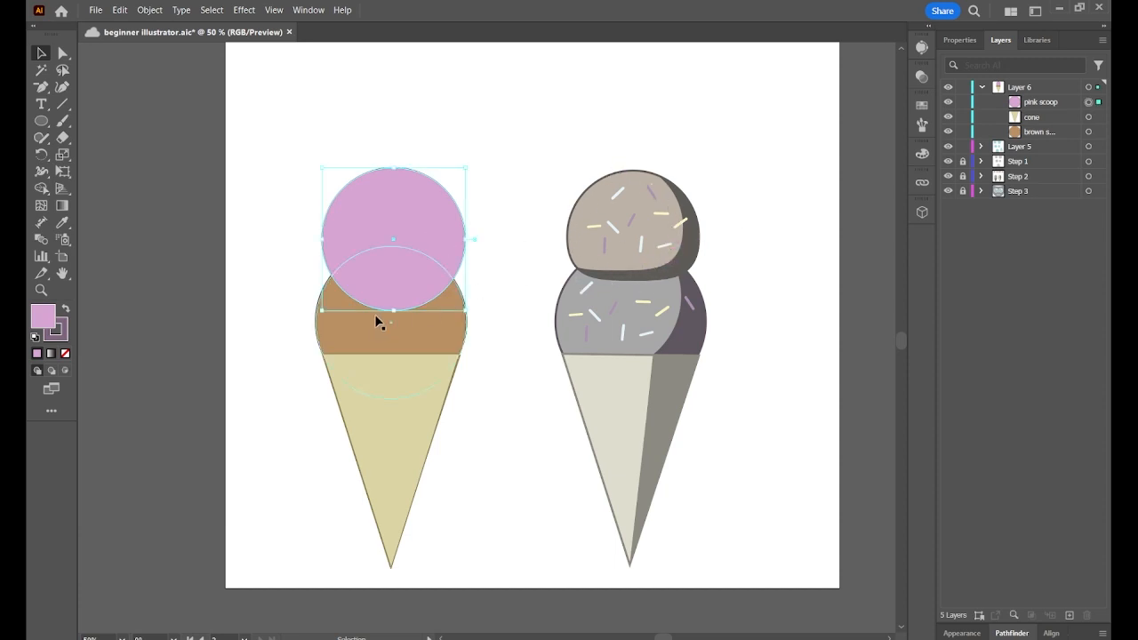
key(a)
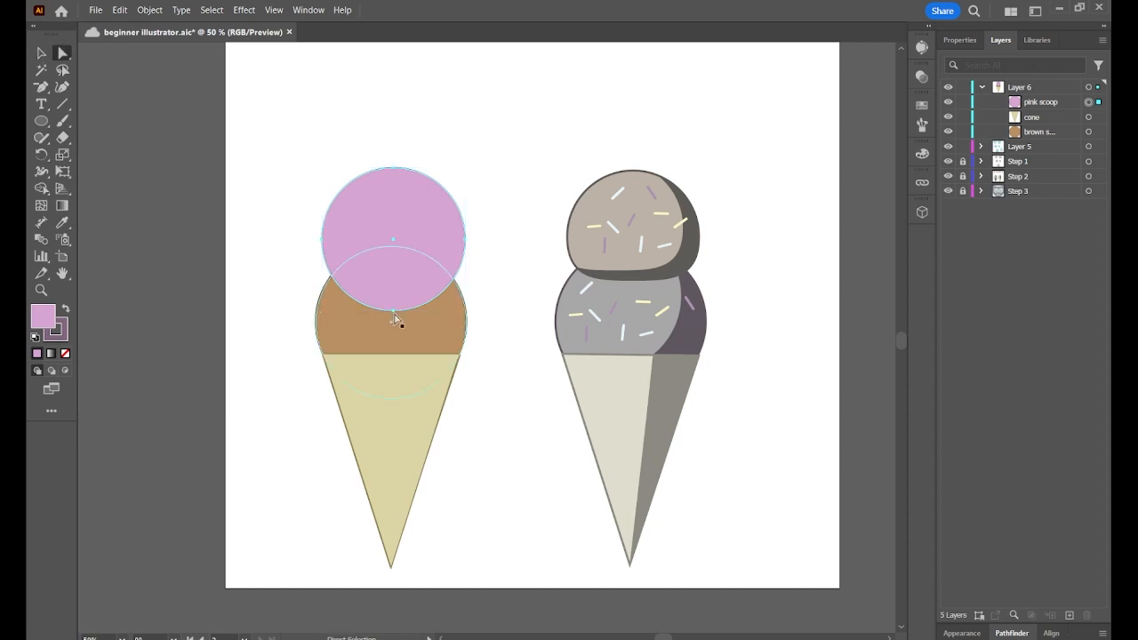
drag(394, 309, 395, 281)
key(v)
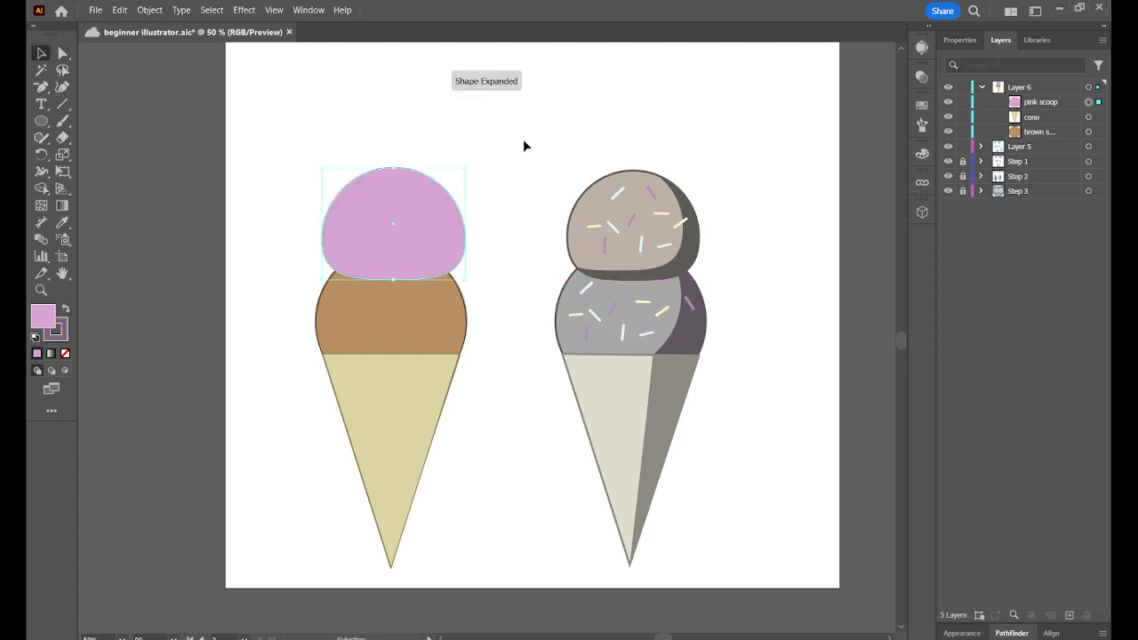
click(521, 141)
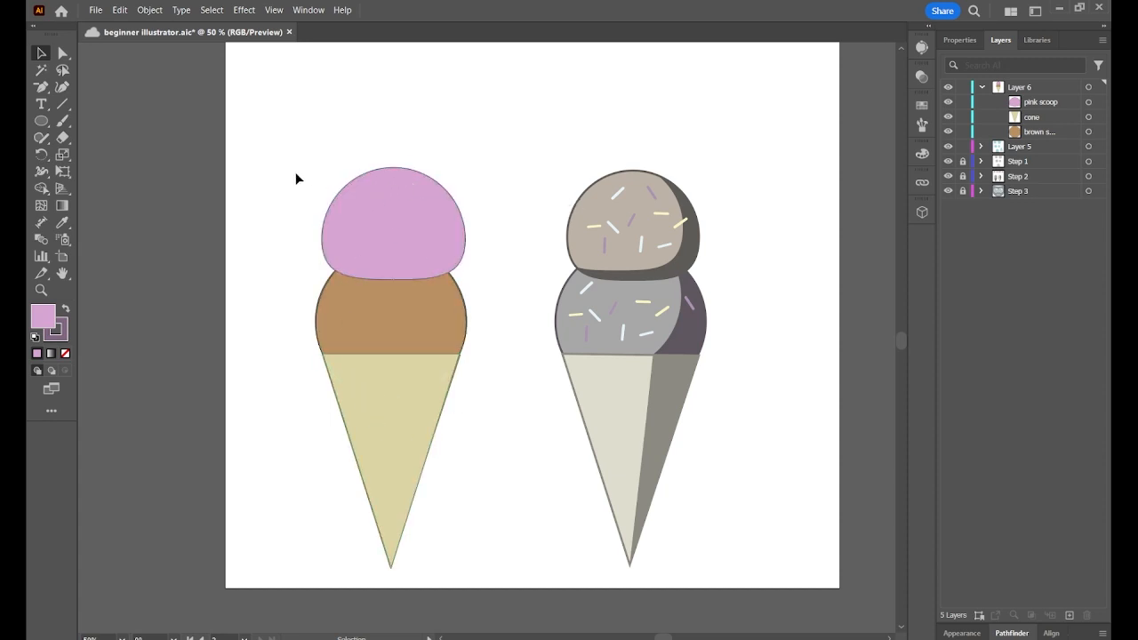
Draw a small horizontal sprinkle with the Rectangle tool on the brown scoop and fully round its ends.
click(42, 121)
key(ctrl+plus)
key(m)
drag(224, 276, 326, 284)
key(ctrl+plus)
key(ctrl+plus)
key(ctrl+plus)
key(ctrl+plus)
drag(292, 318, 355, 344)
key(v)
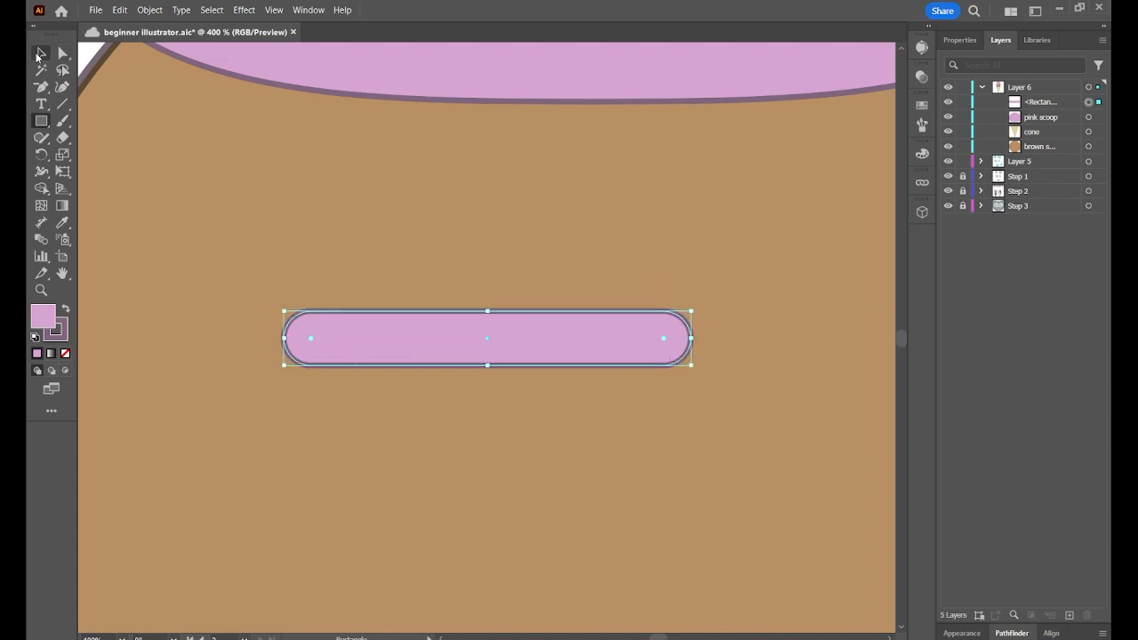
Color the sprinkle with the blue reference bar's fill and place two copies of it on the brown scoop.
click(569, 445)
click(551, 336)
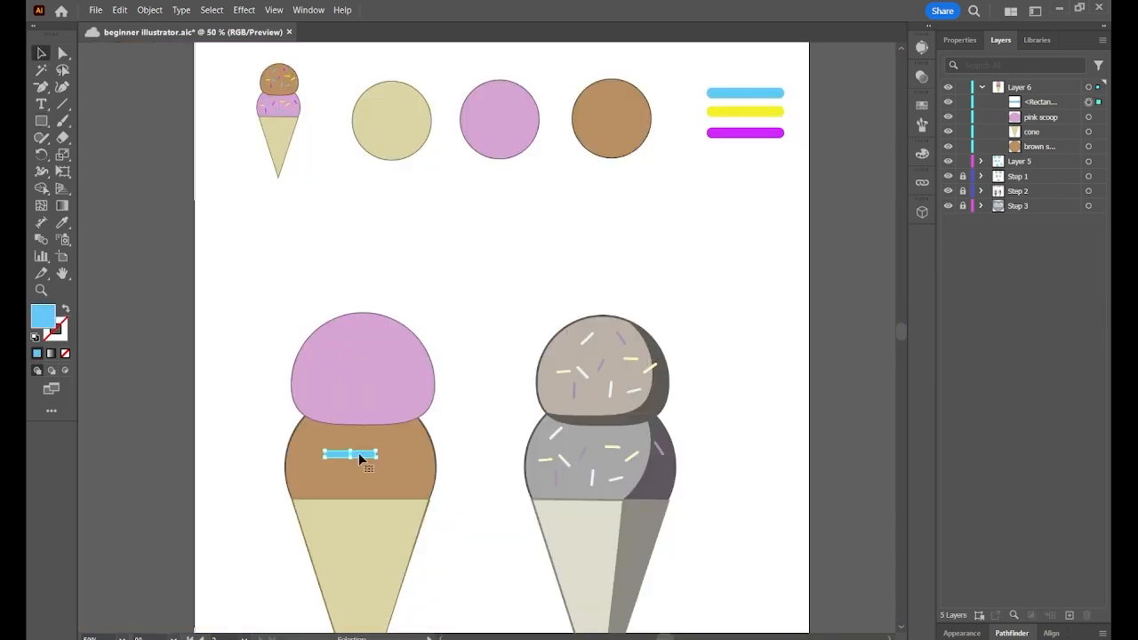
right_click(359, 452)
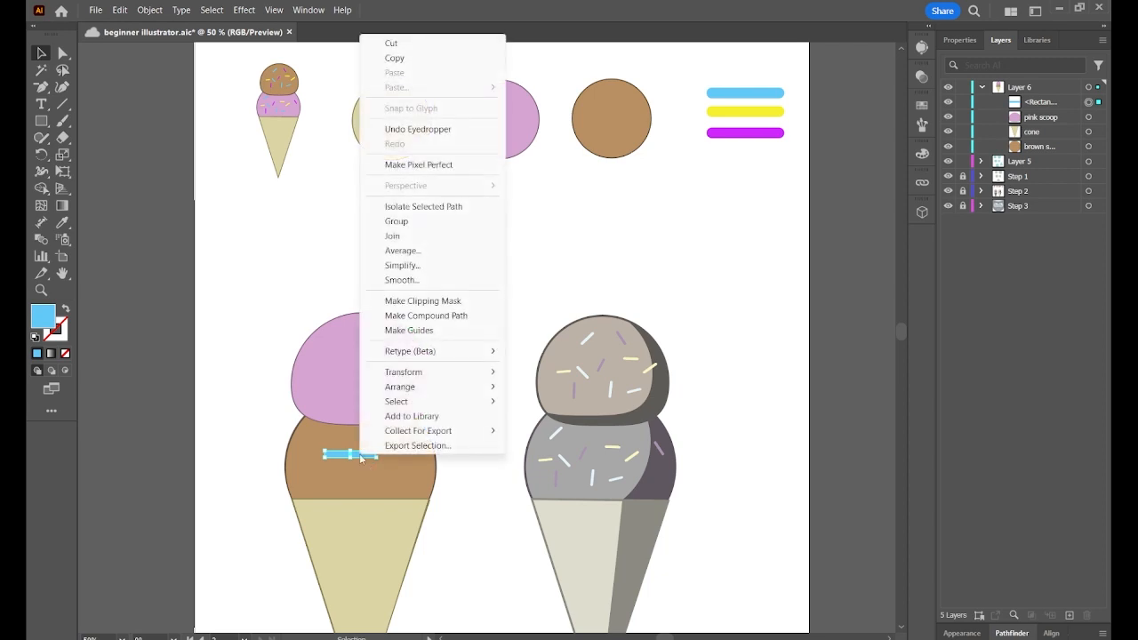
alt+drag(360, 456, 388, 477)
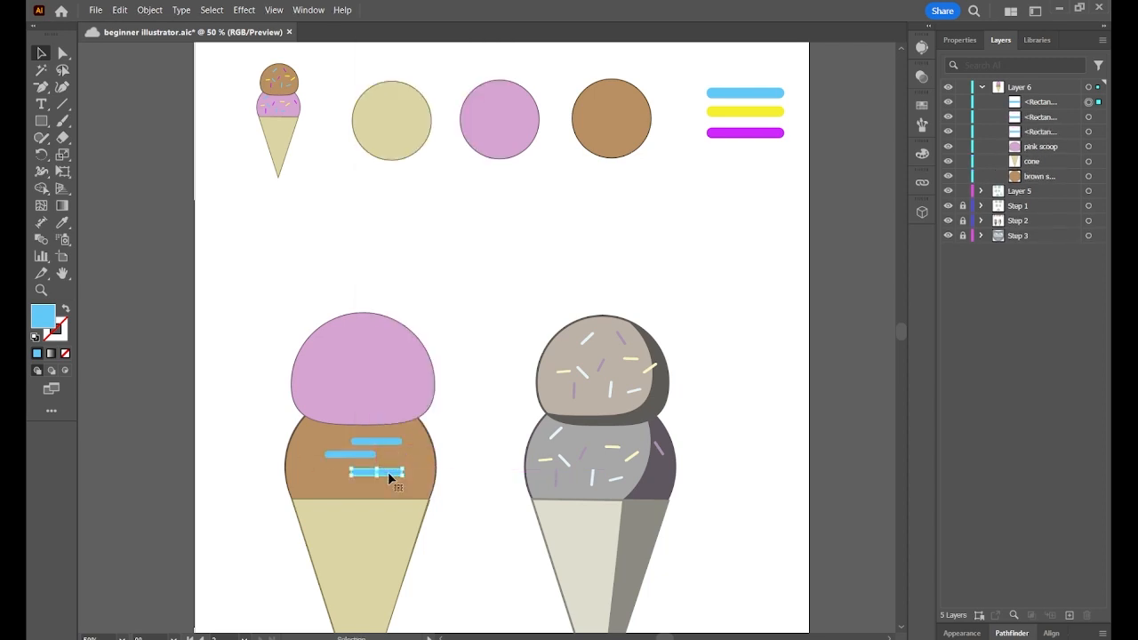
Recolor the uppermost sprinkle copy with the yellow reference bar's fill using the Eyedropper.
click(498, 418)
click(386, 443)
key(i)
click(750, 112)
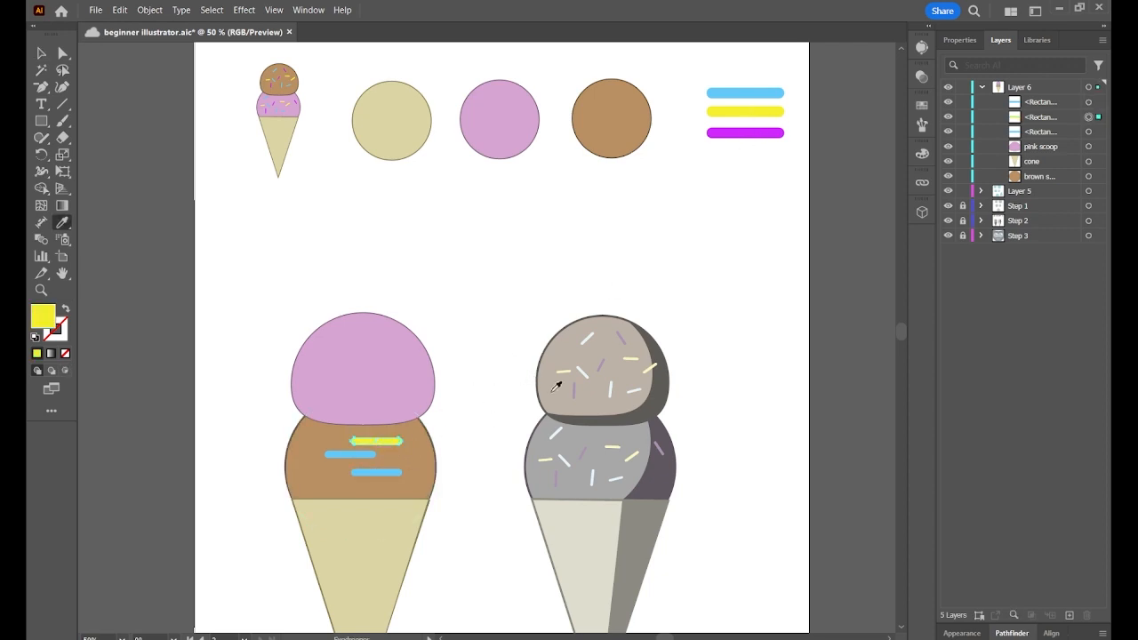
key(v)
Recolor the lowest sprinkle copy with the purple reference bar's fill using the Eyedropper, then deselect it.
click(376, 472)
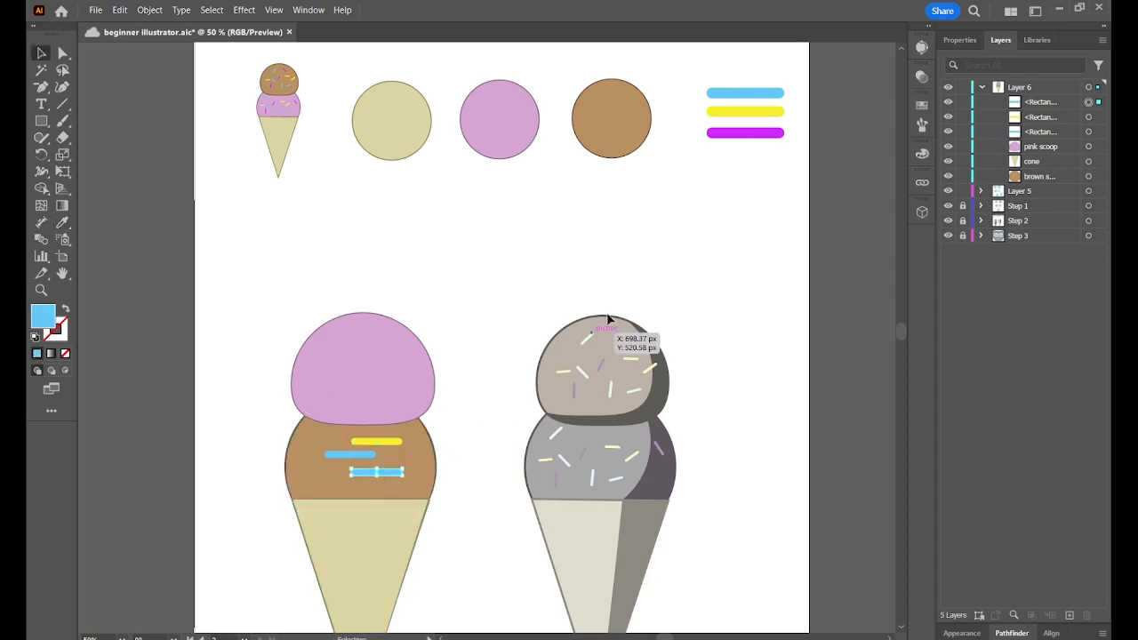
key(i)
click(764, 130)
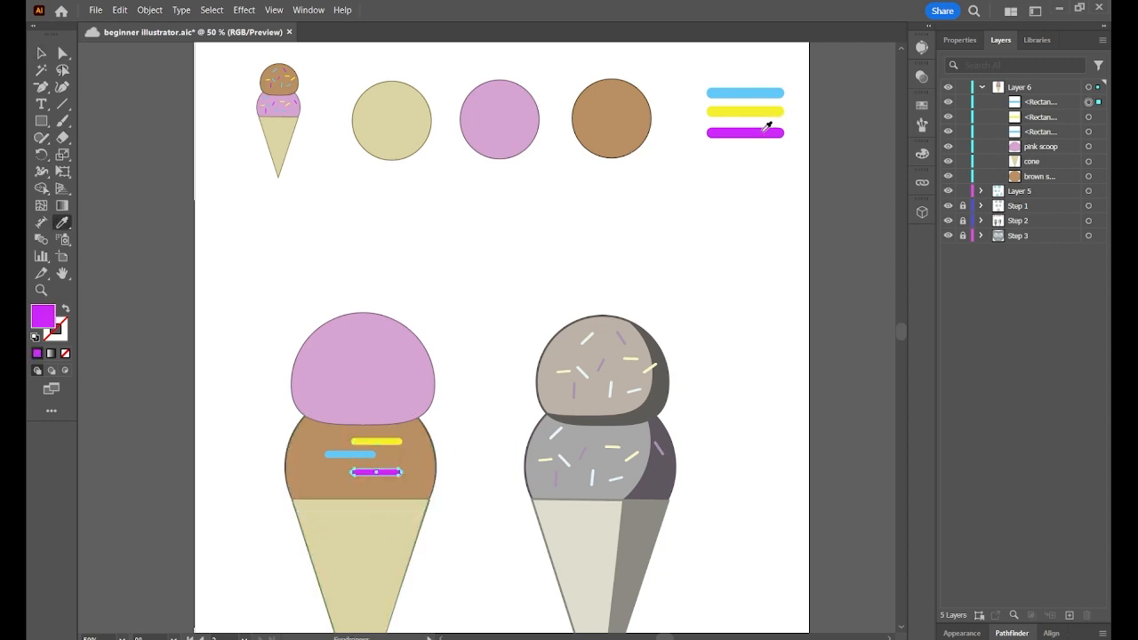
key(v)
click(539, 284)
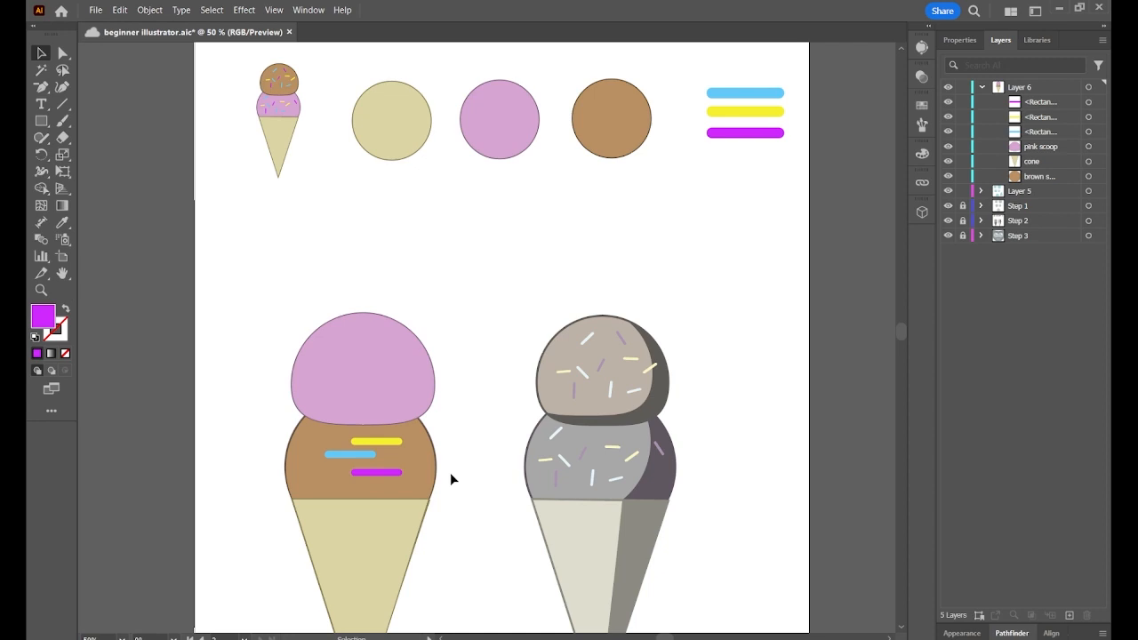
Shrink the yellow, blue and purple sprinkles together to about a quarter of their size and spread five copies of the trio over the brown scoop.
click(378, 439)
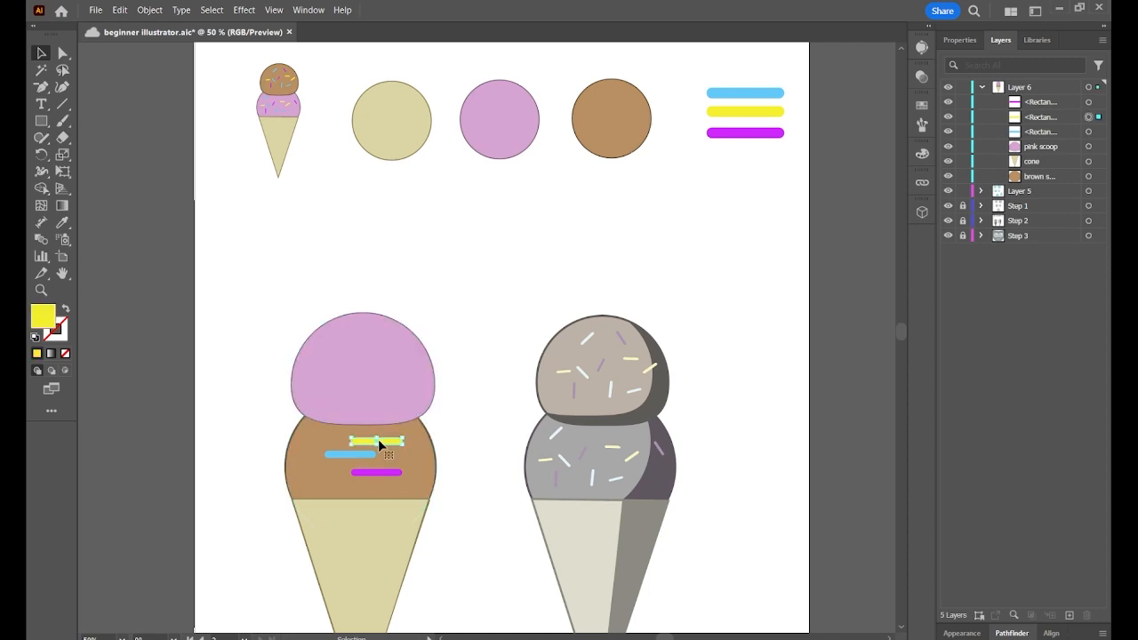
key(ctrl+=)
key(ctrl+=)
key(ctrl+=)
key(ctrl+=)
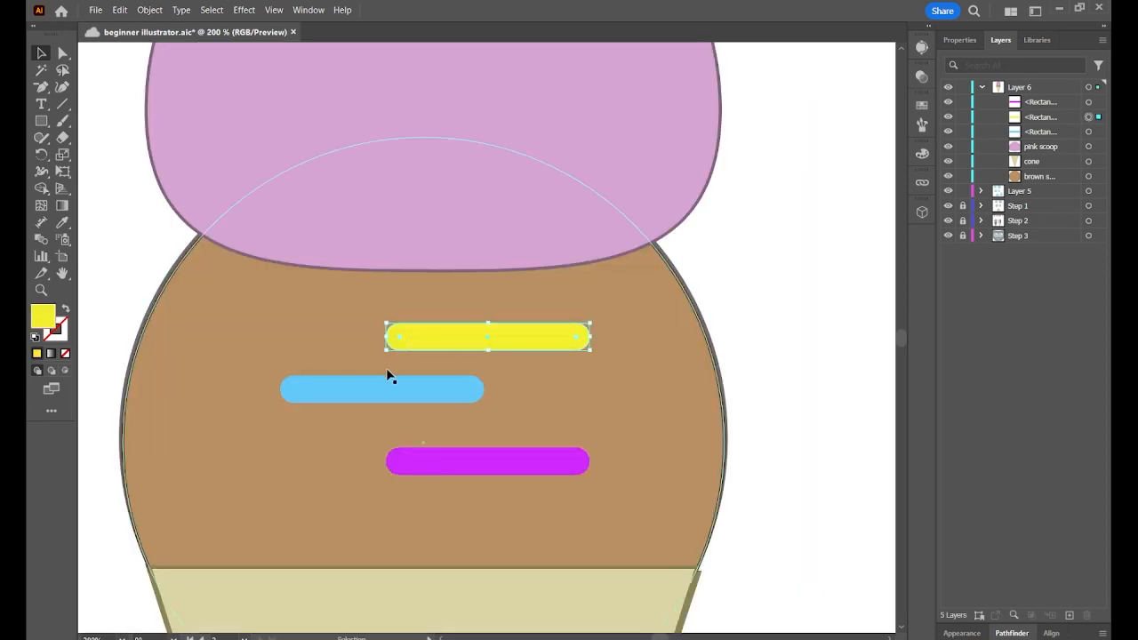
shift+click(406, 391)
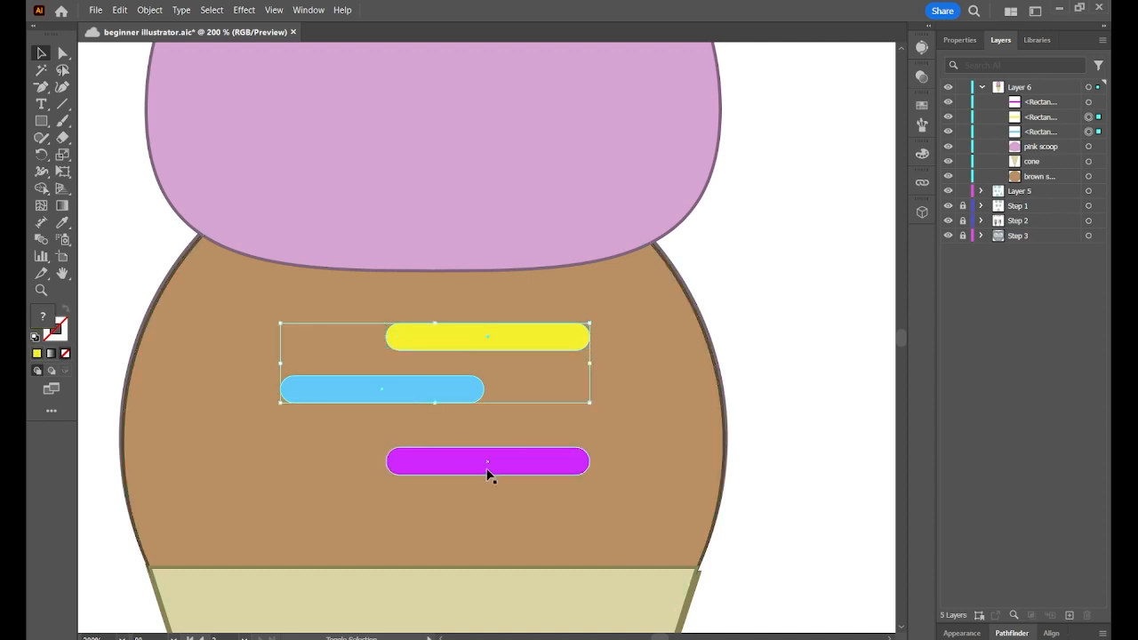
shift+click(504, 458)
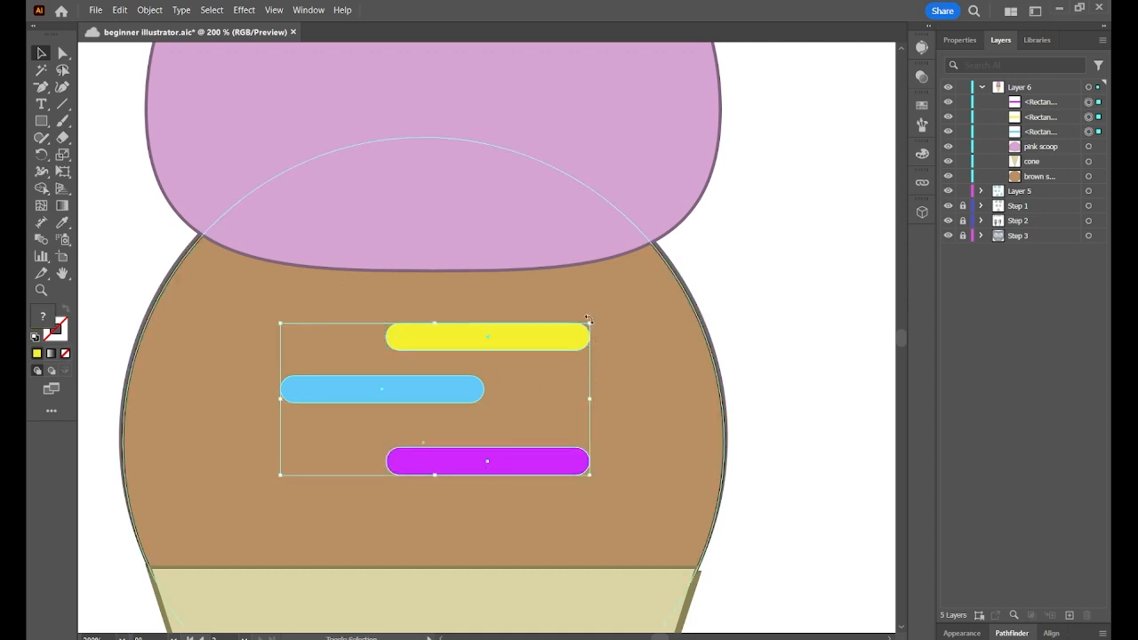
drag(590, 323, 364, 405)
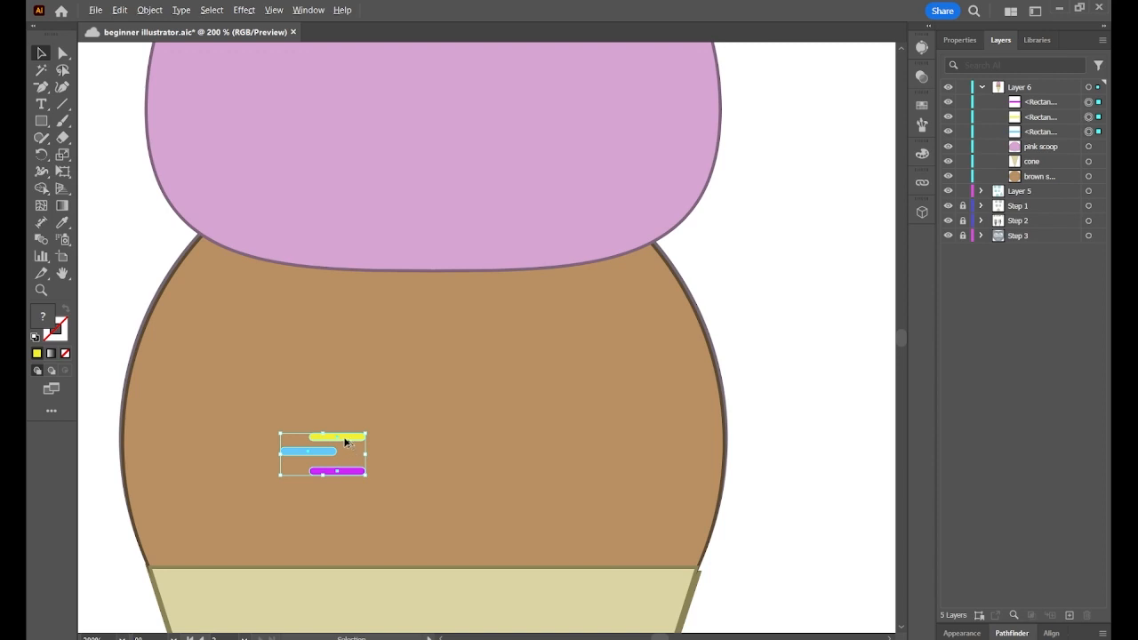
drag(345, 442, 440, 301)
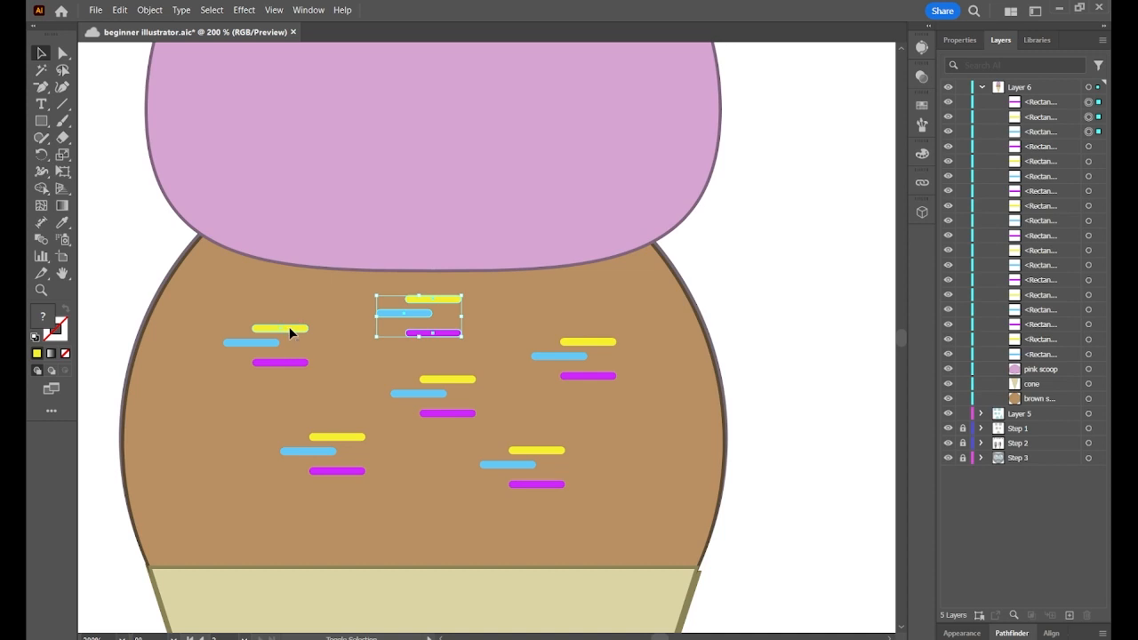
Select all sprinkles on the brown scoop and use Transform Each with Random enabled and a rotation angle of 149°.
shift+click(289, 329)
shift+click(265, 347)
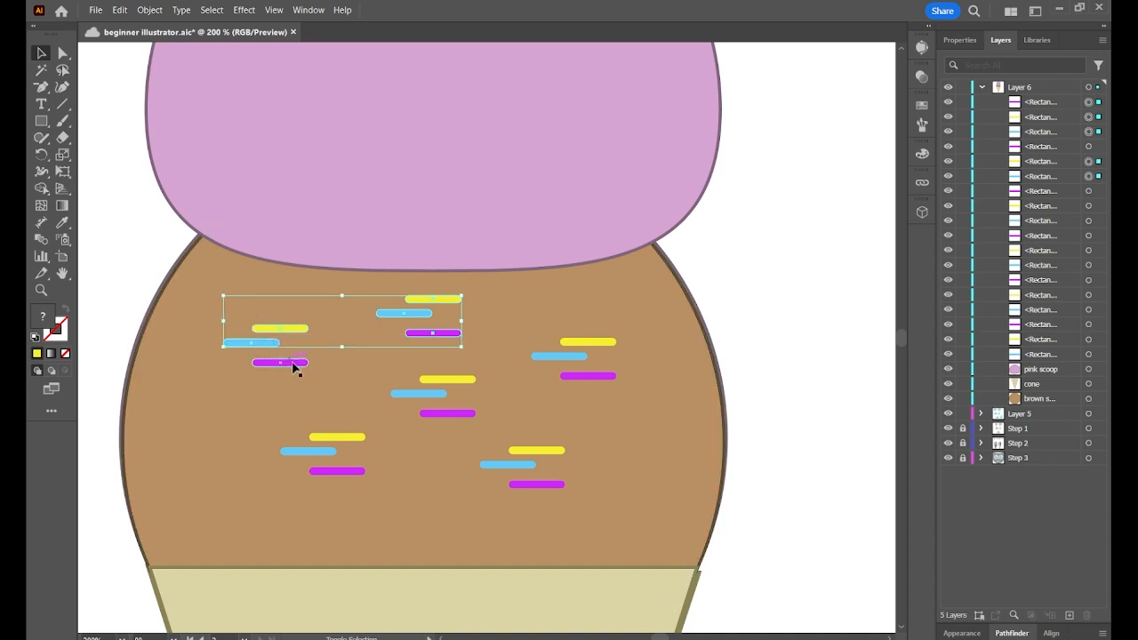
shift+click(294, 363)
shift+click(468, 381)
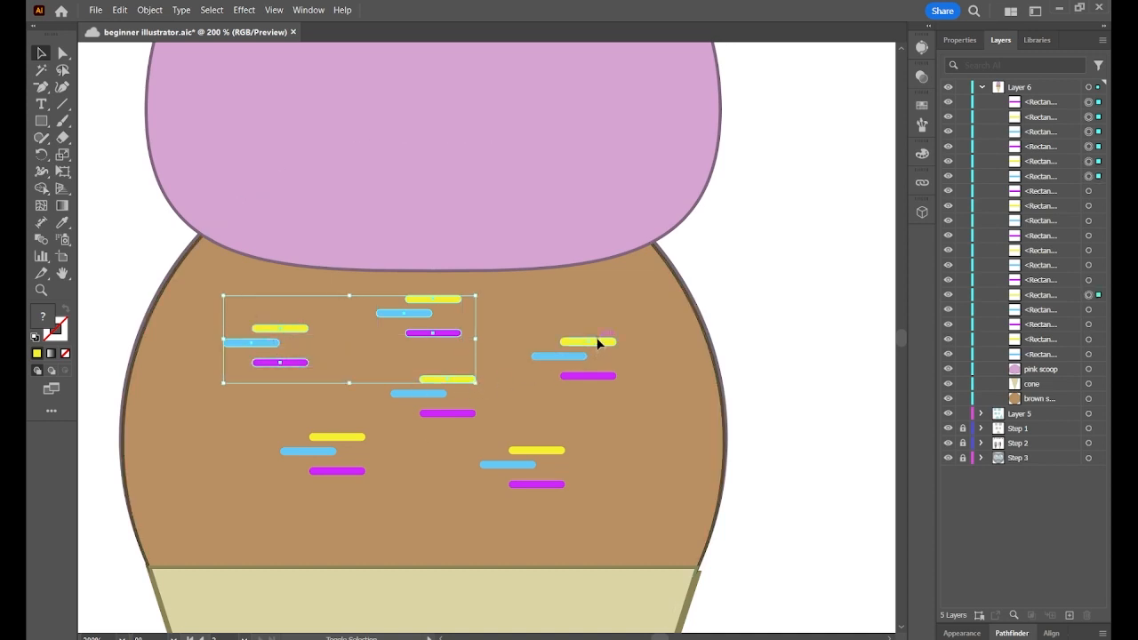
shift+click(598, 341)
shift+click(574, 357)
shift+click(588, 377)
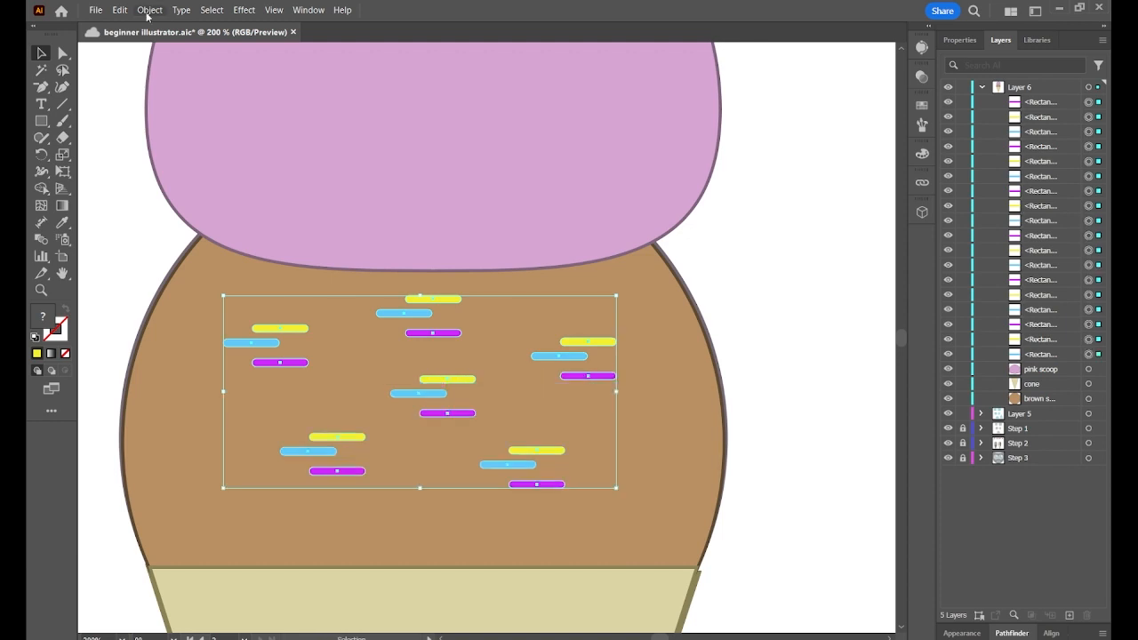
click(149, 9)
mouse_move(151, 28)
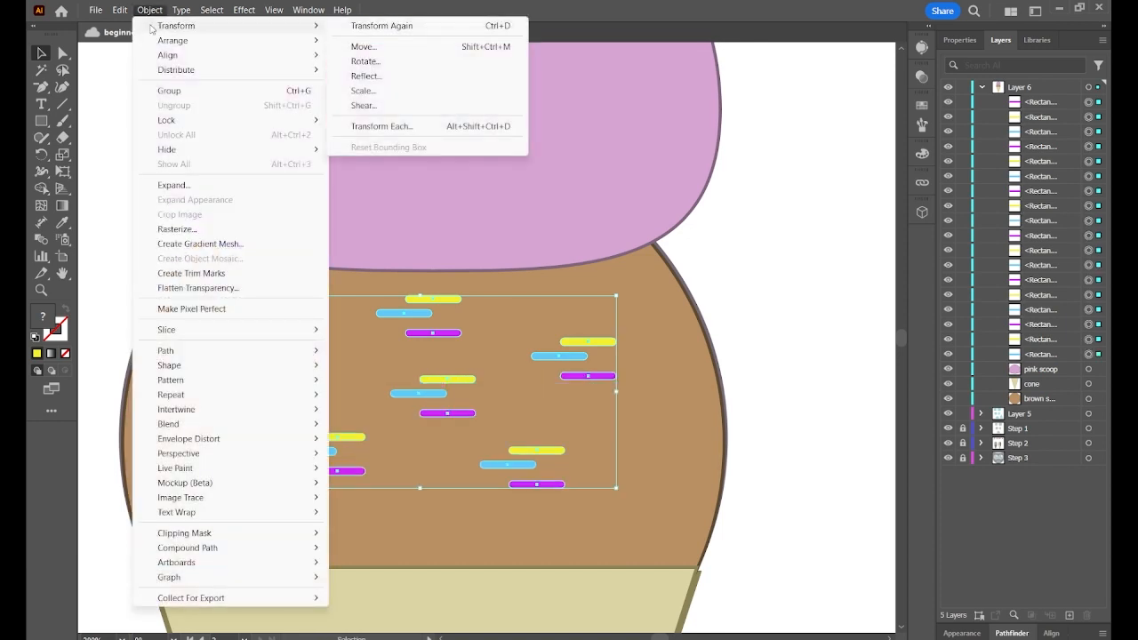
click(423, 126)
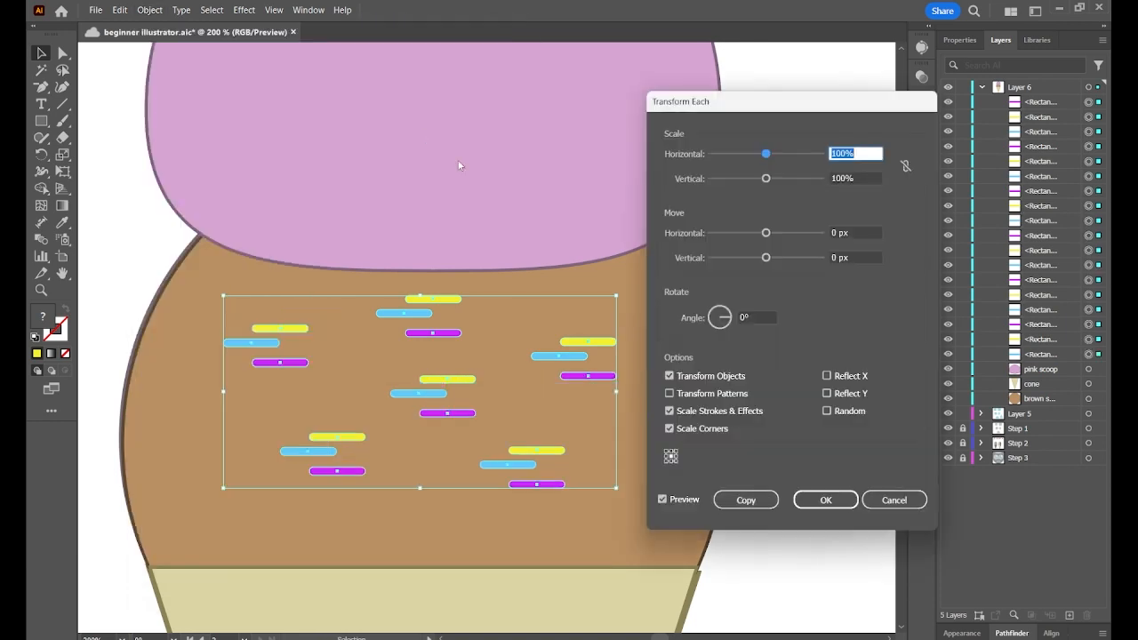
click(827, 410)
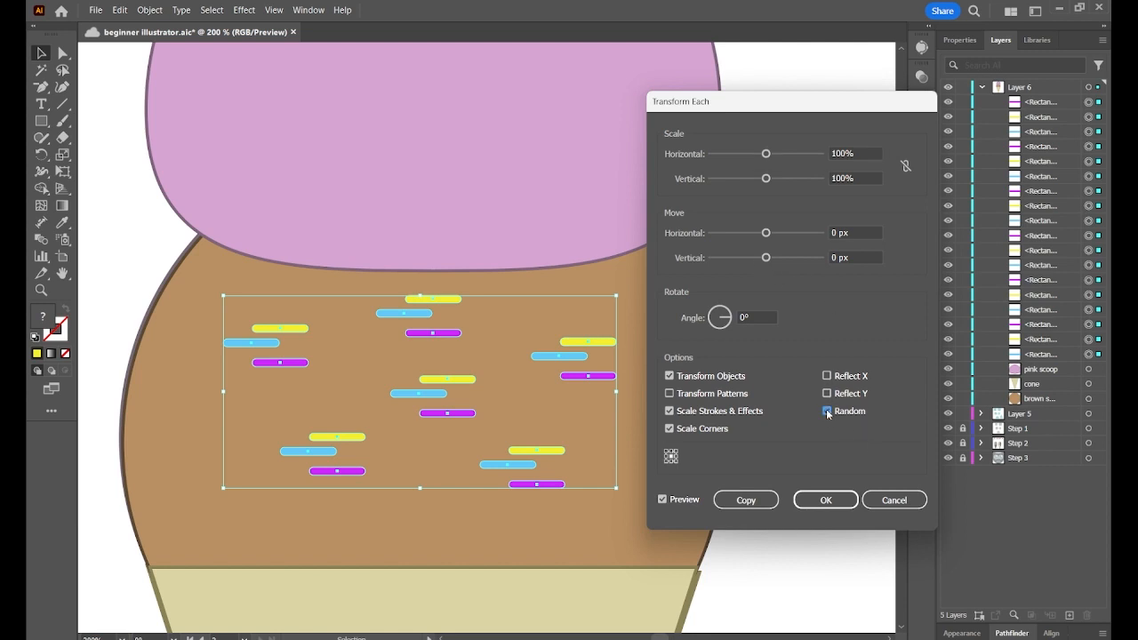
click(721, 315)
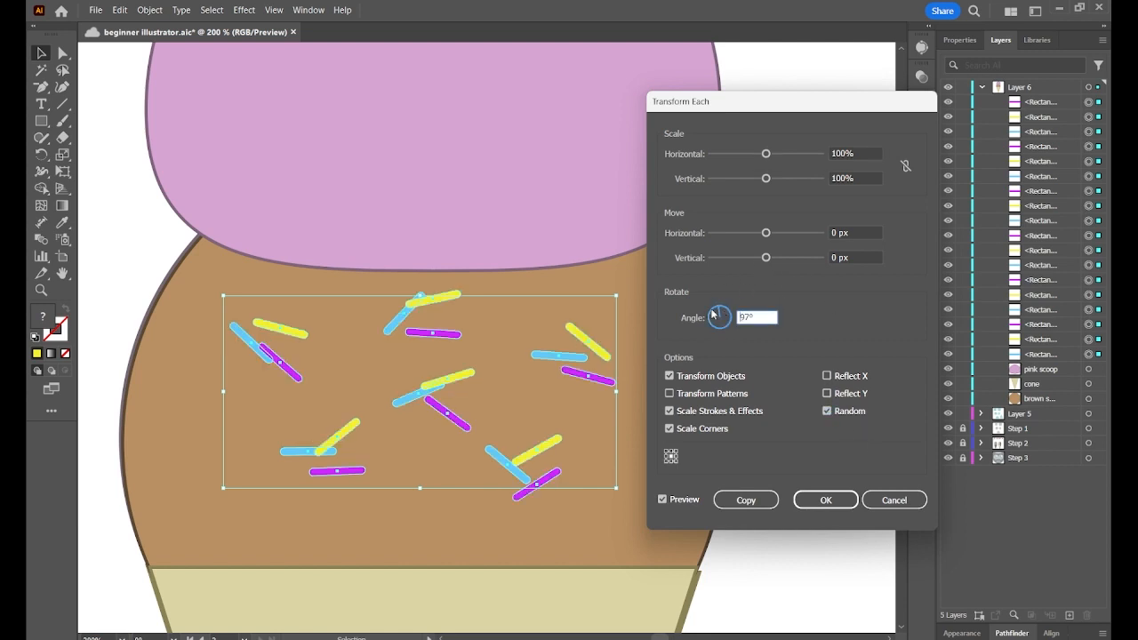
click(713, 311)
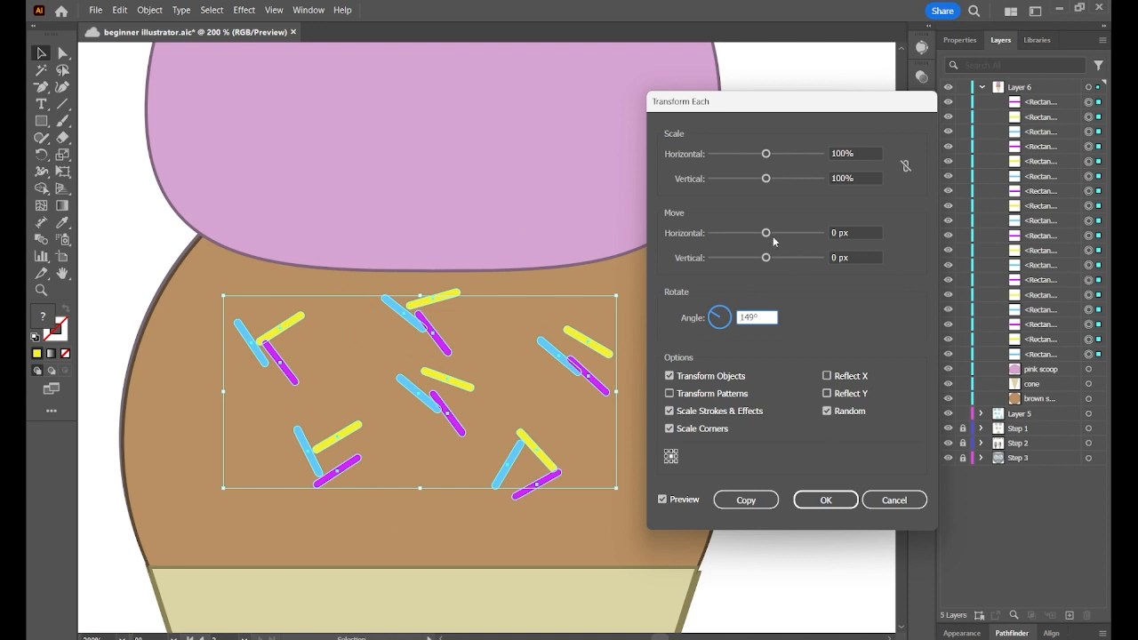
Scatter the sprinkles randomly with horizontal and vertical move amounts, setting the vertical one to 48 px, and apply the transformation.
click(786, 233)
click(782, 258)
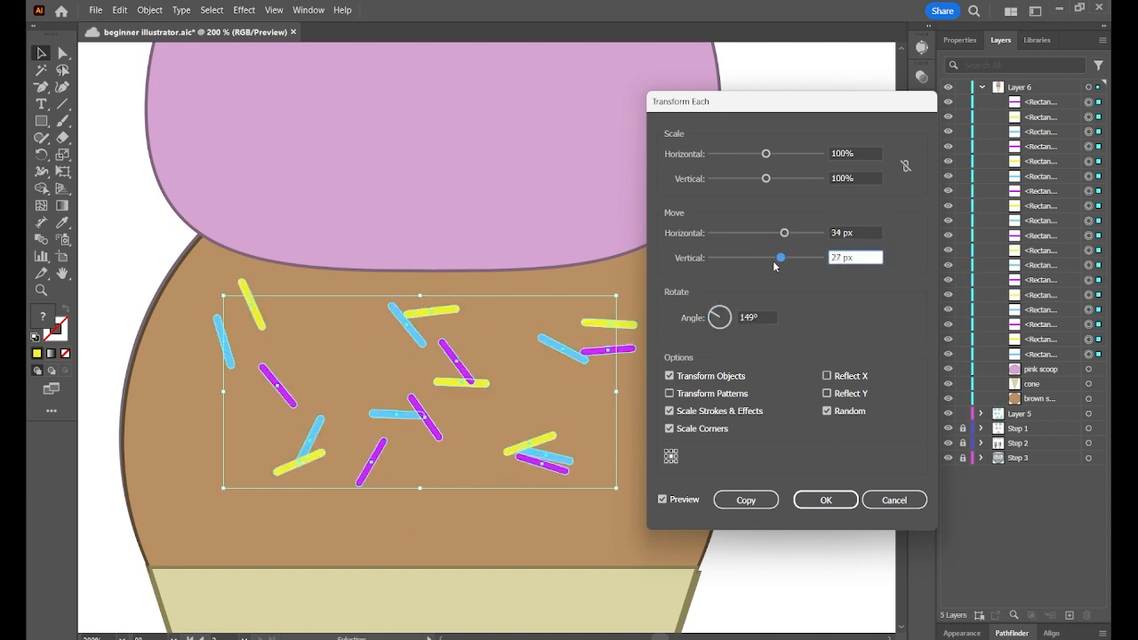
click(750, 258)
click(793, 258)
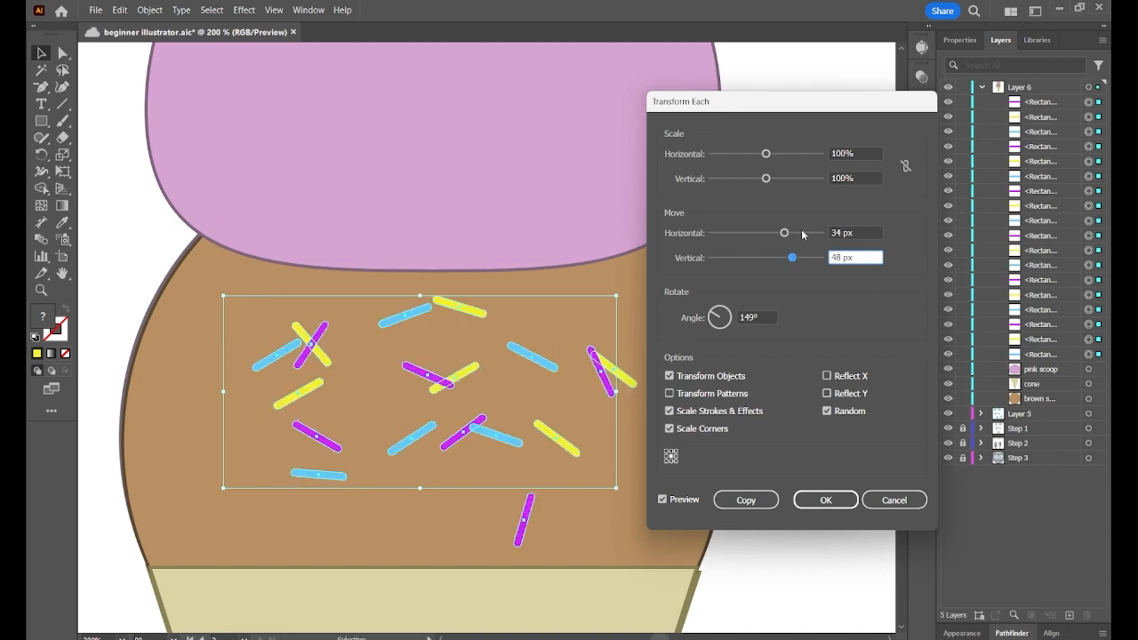
click(805, 234)
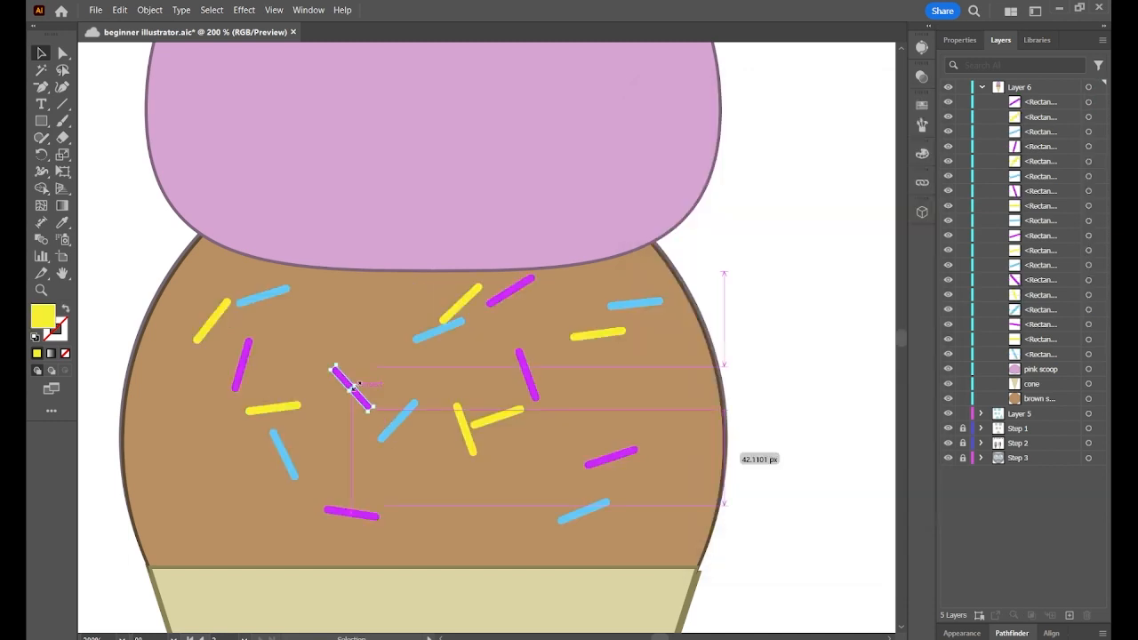
Move individual blue, purple and yellow sprinkles apart so they are evenly spaced without touching on the brown scoop.
drag(443, 330, 443, 348)
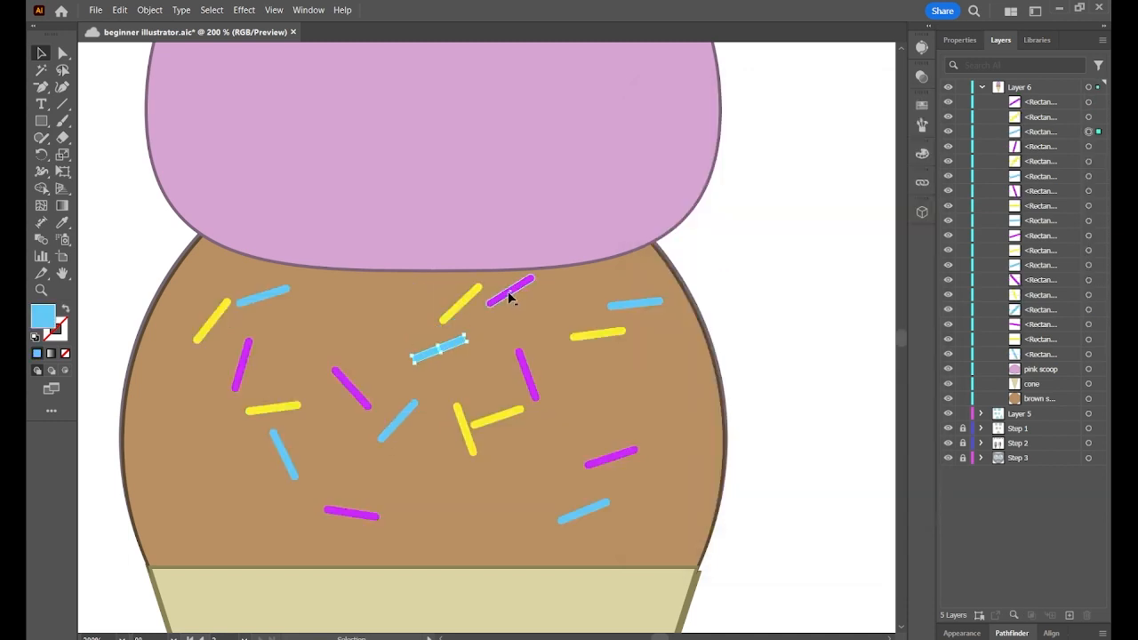
drag(508, 293, 528, 305)
drag(259, 303, 292, 317)
key(ctrl+z)
drag(287, 465, 213, 479)
drag(521, 389, 589, 401)
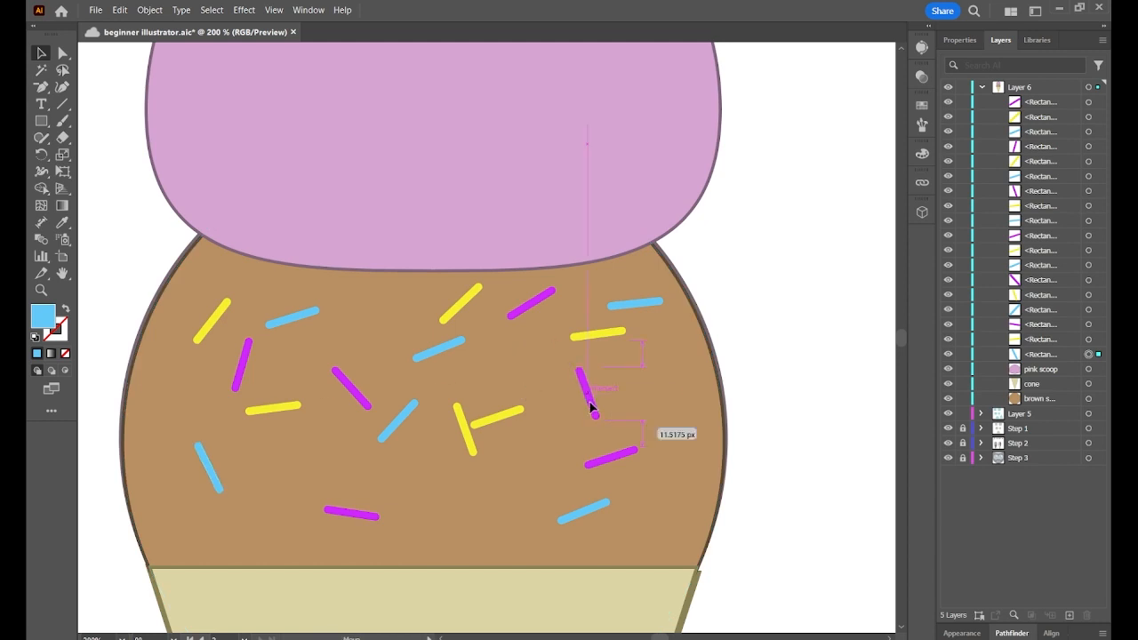
drag(503, 418, 516, 394)
drag(469, 455, 462, 504)
key(ctrl+minus)
key(ctrl+minus)
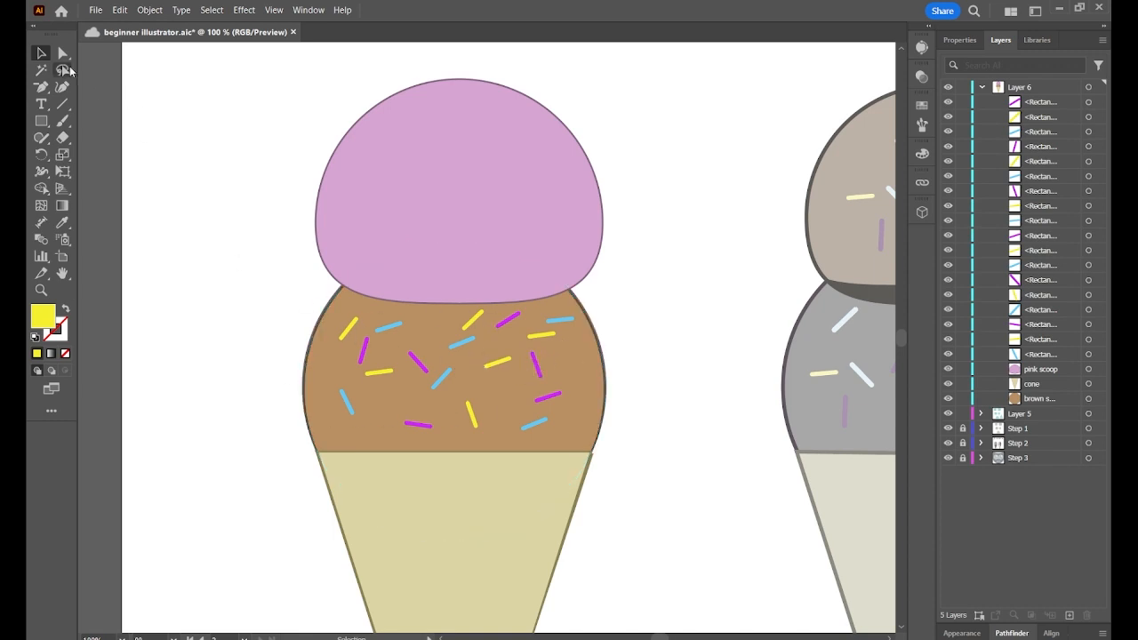
Select all yellow, blue and purple sprinkles by fill color with the Magic Wand tool, group them and deselect.
click(41, 72)
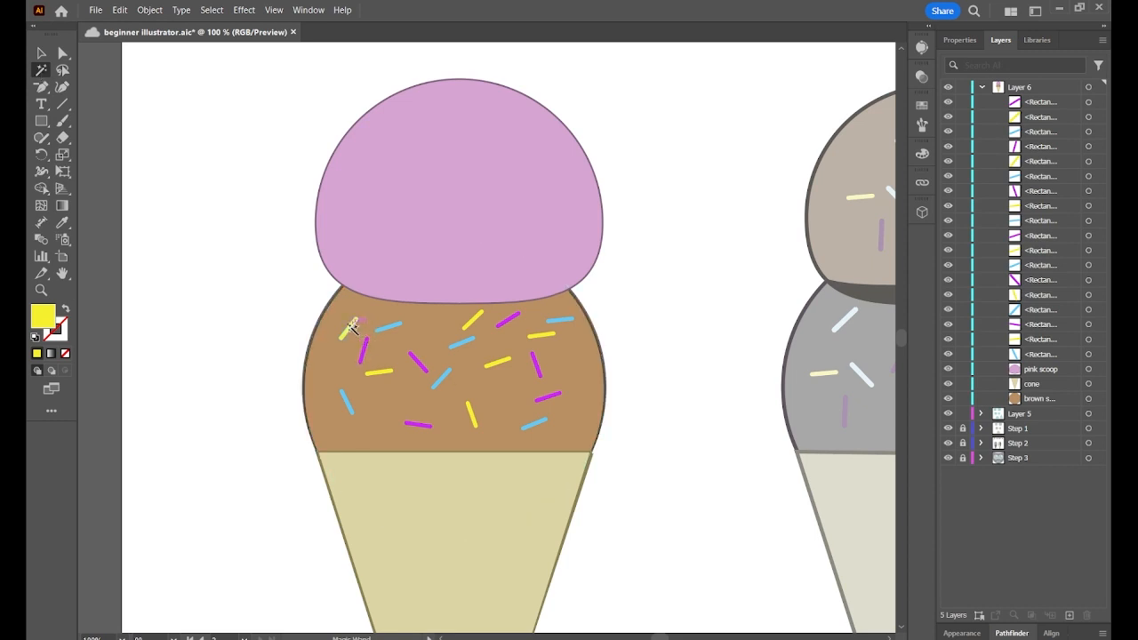
double_click(43, 70)
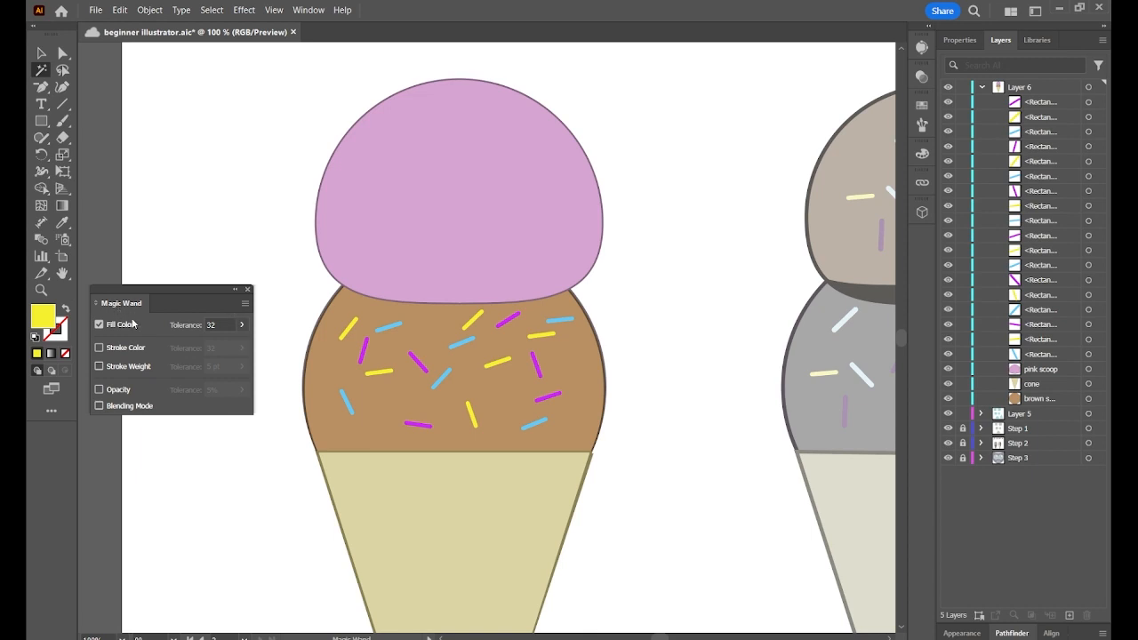
click(248, 291)
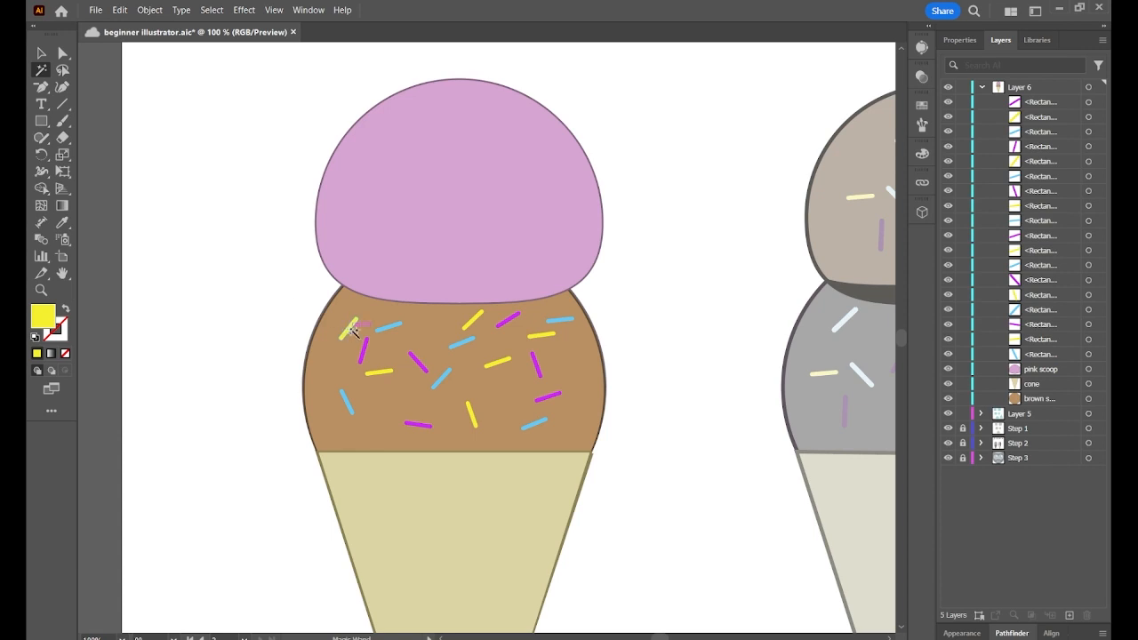
click(412, 321)
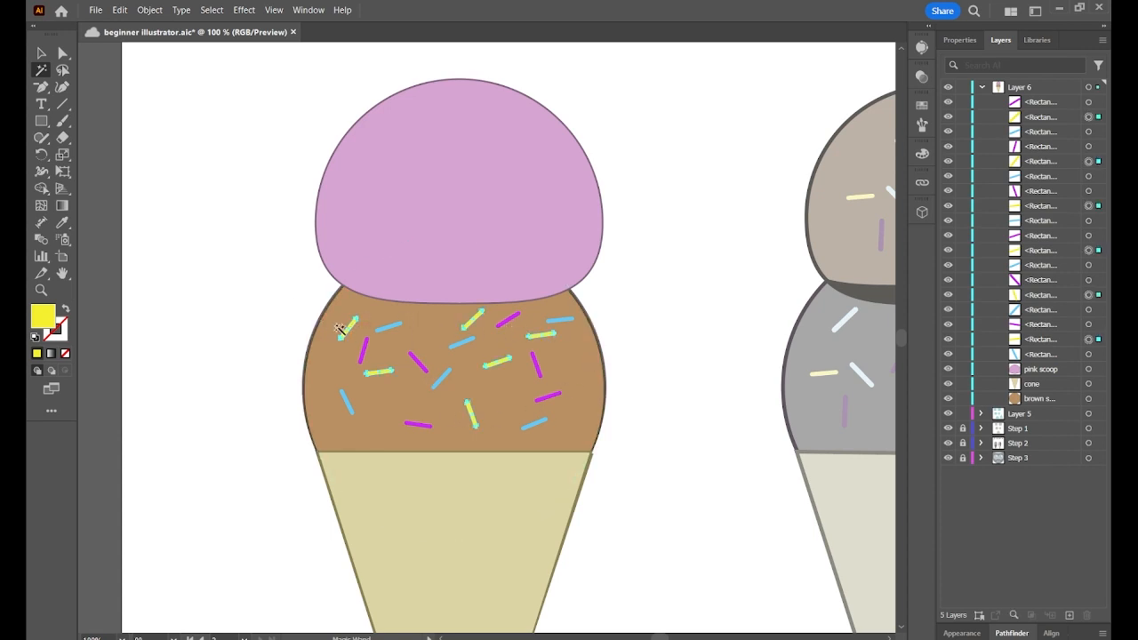
shift+click(388, 326)
shift+click(365, 350)
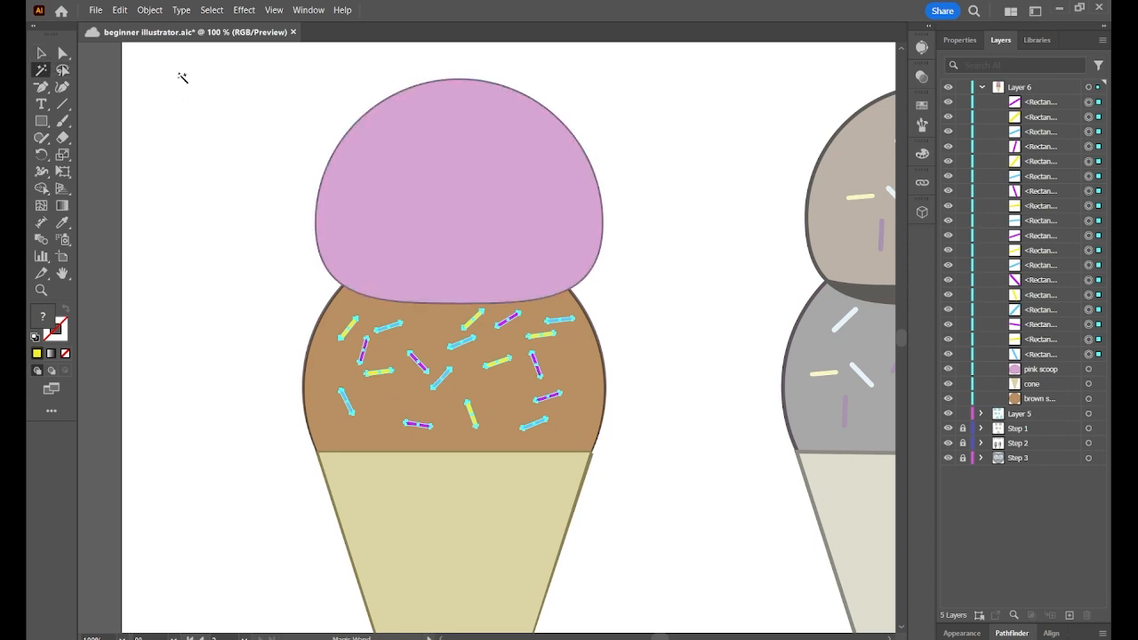
click(41, 54)
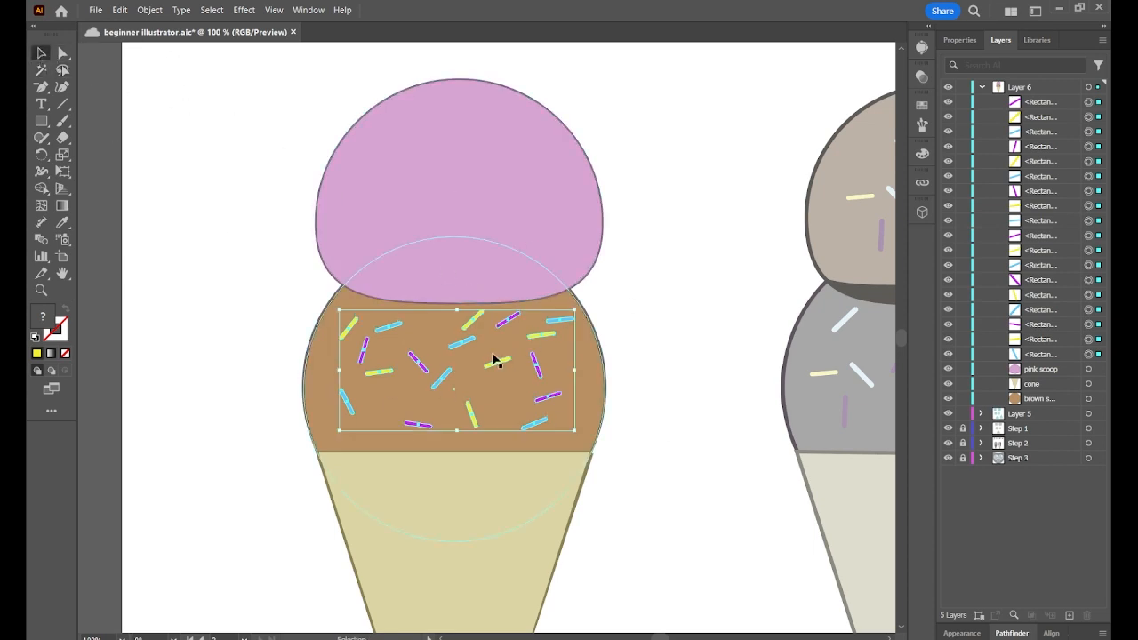
right_click(423, 366)
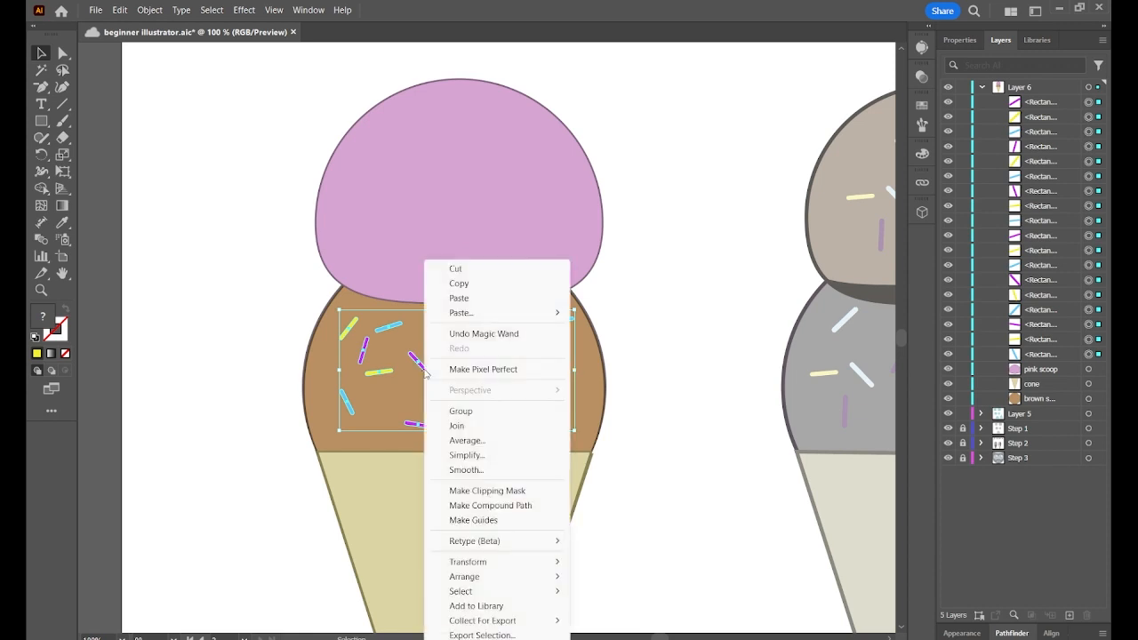
click(486, 413)
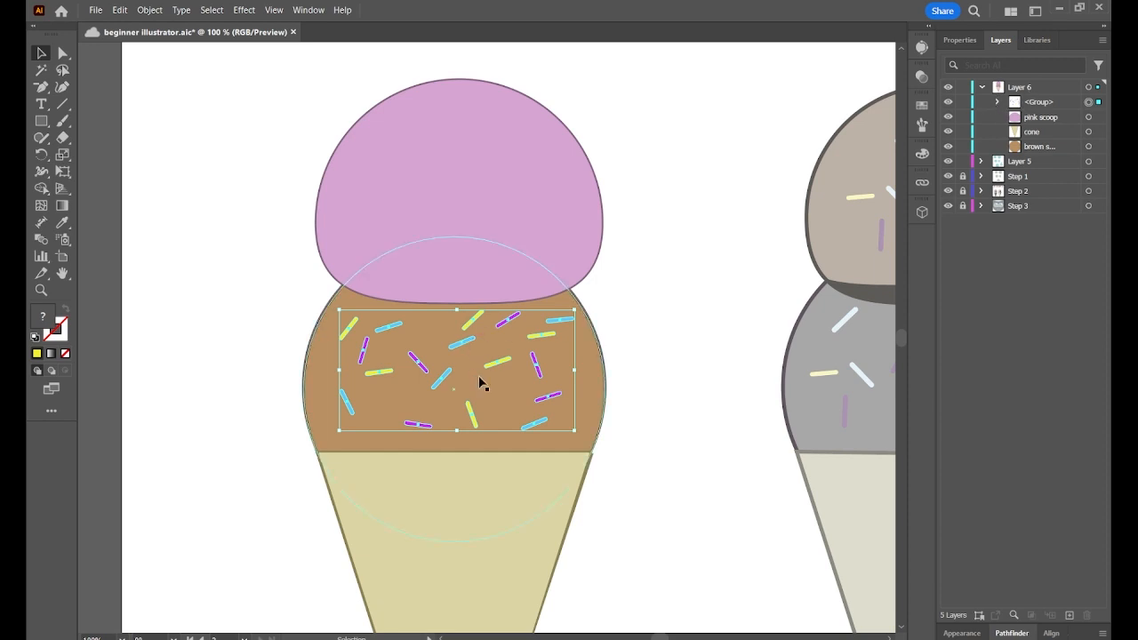
click(710, 309)
Place a copy of the sprinkle group on the pink scoop and deselect it.
click(445, 382)
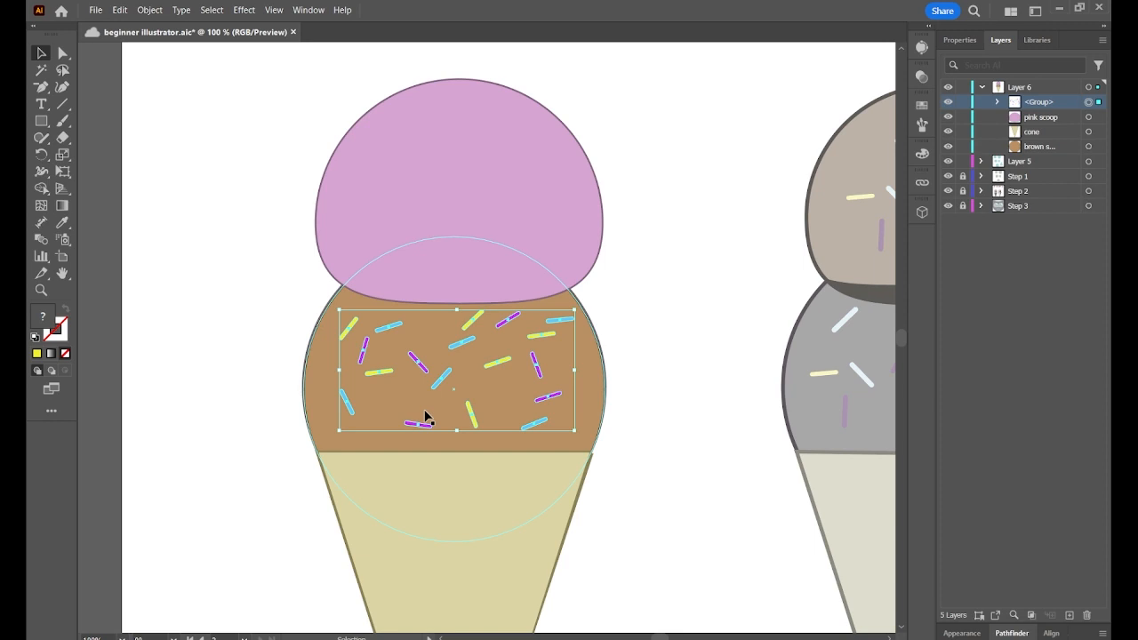
drag(439, 382, 447, 207)
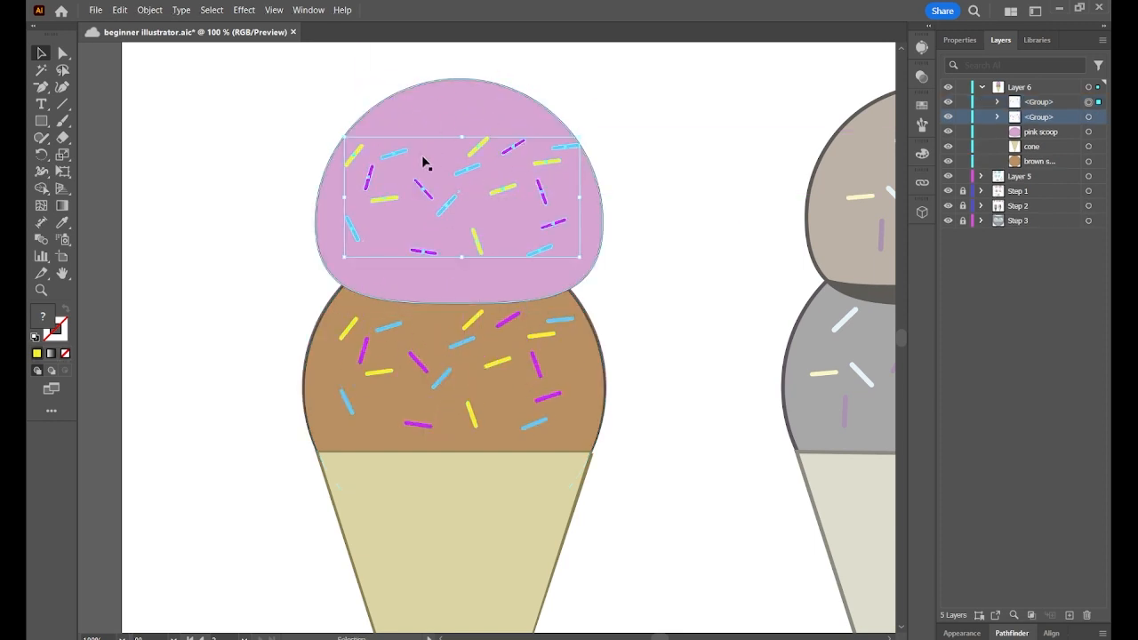
click(637, 111)
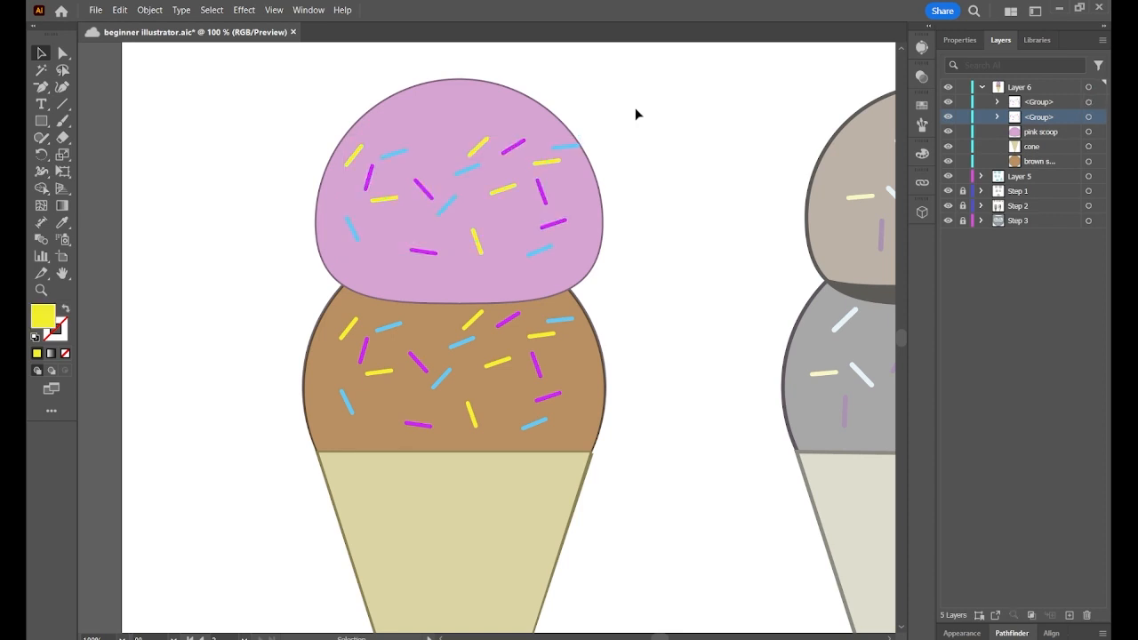
Ungroup the copied sprinkles on the pink scoop and deselect them.
click(500, 196)
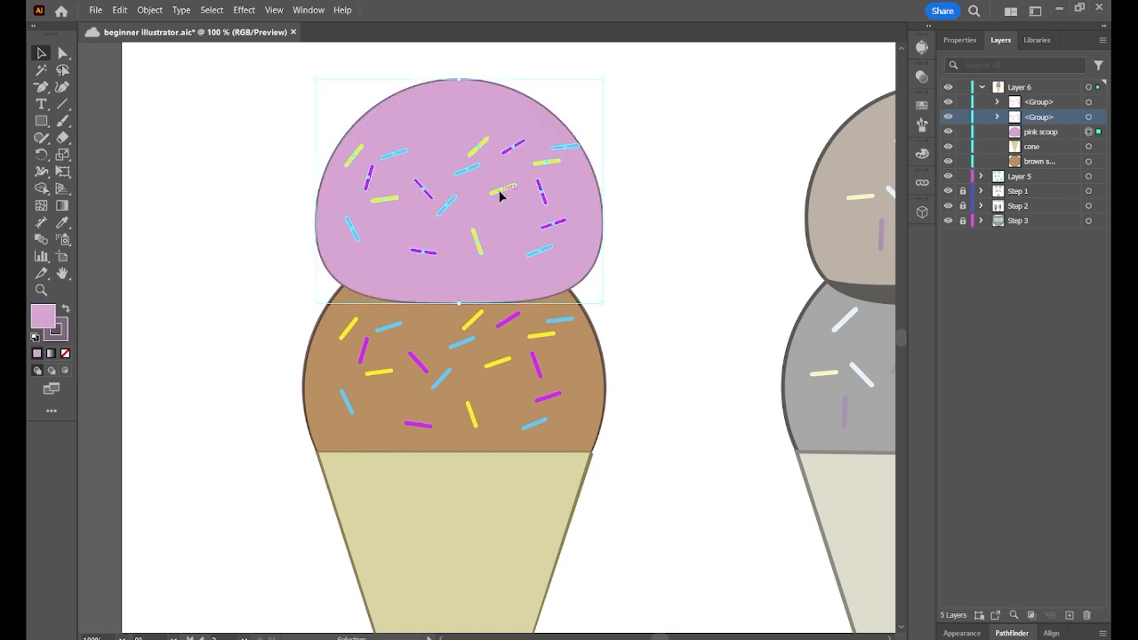
click(500, 196)
right_click(501, 192)
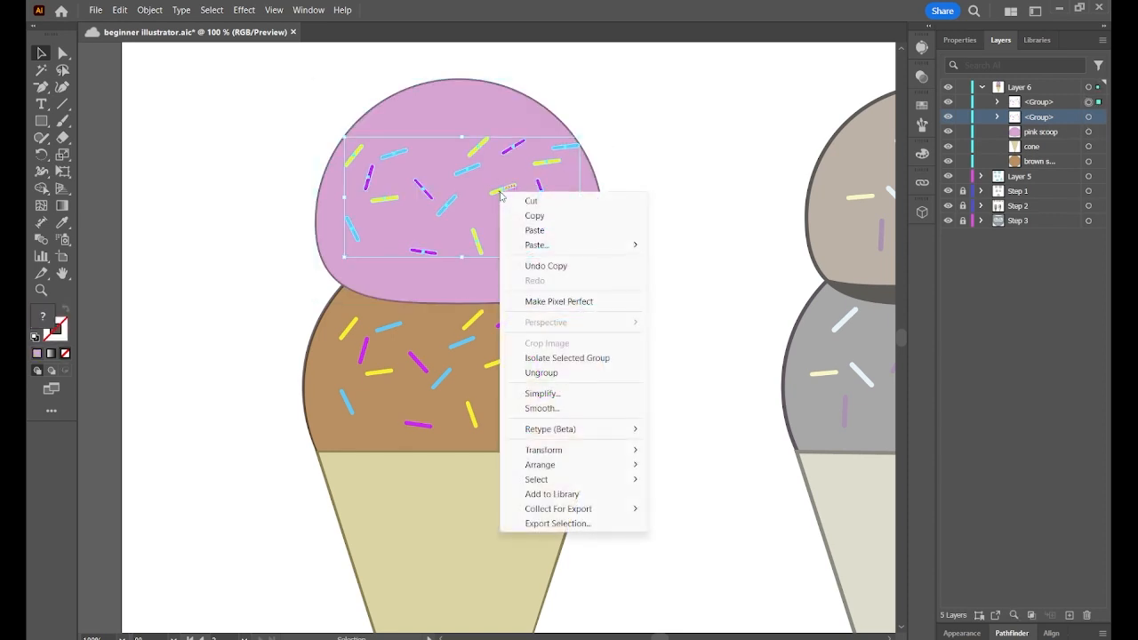
click(549, 378)
click(656, 164)
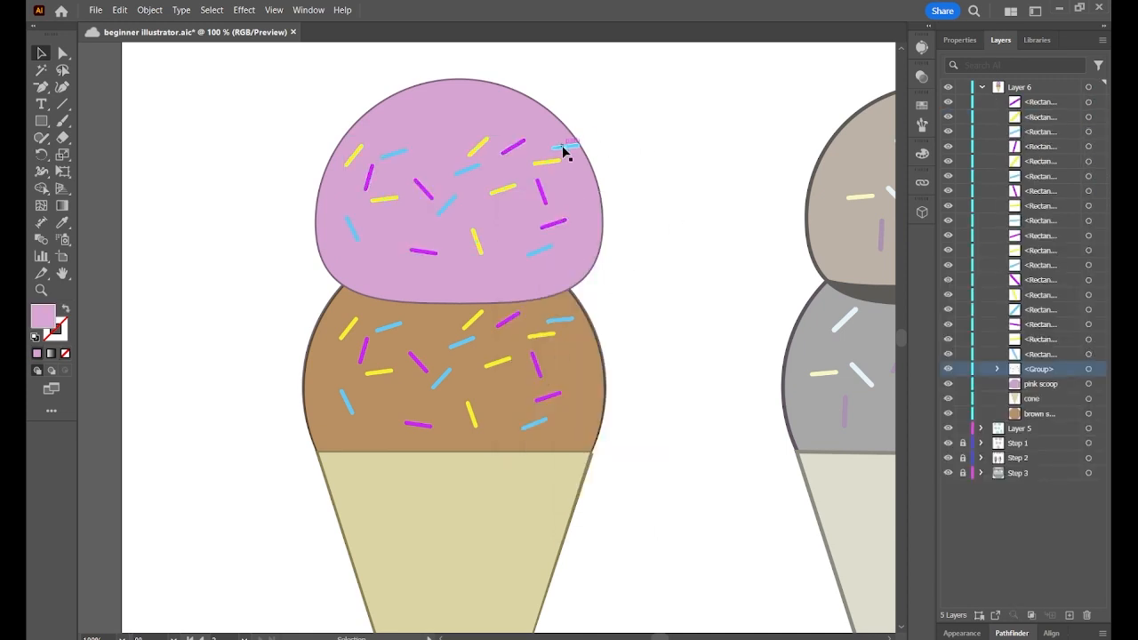
Move a blue and a purple sprinkle into the pink scoop's empty upper area and shift the upper-left blue one inward.
drag(563, 148, 424, 117)
drag(520, 146, 507, 107)
drag(397, 158, 419, 152)
key(ctrl+z)
click(704, 158)
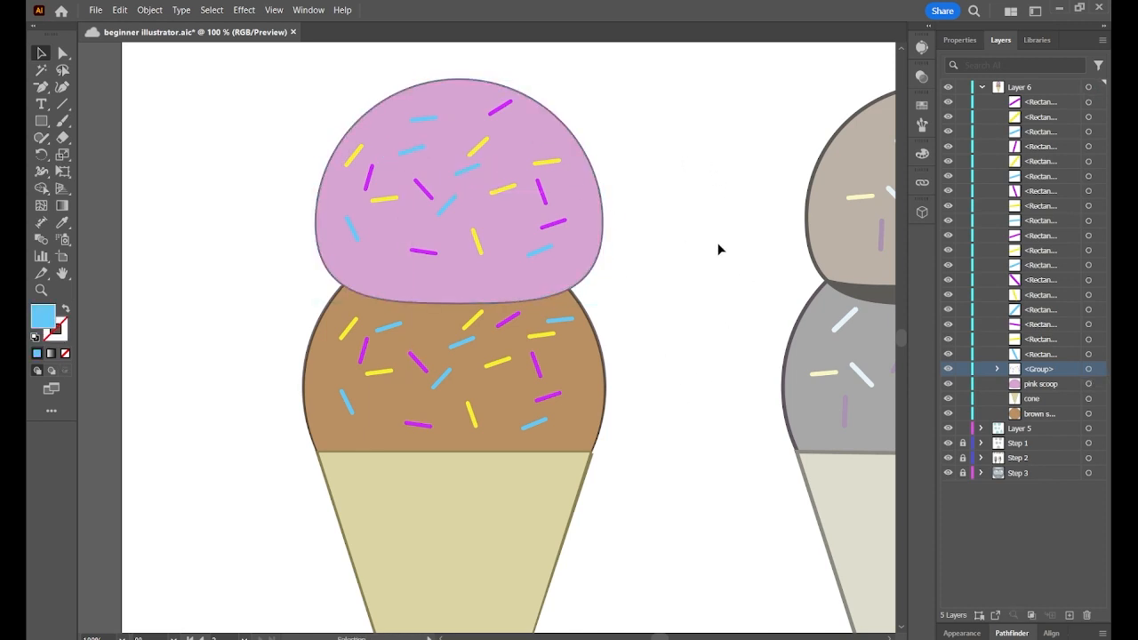
Undo the recent sprinkle moves and the ungrouping of the sprinkles on the pink scoop.
key(ctrl+z)
key(ctrl+z)
key(ctrl+z)
key(ctrl+z)
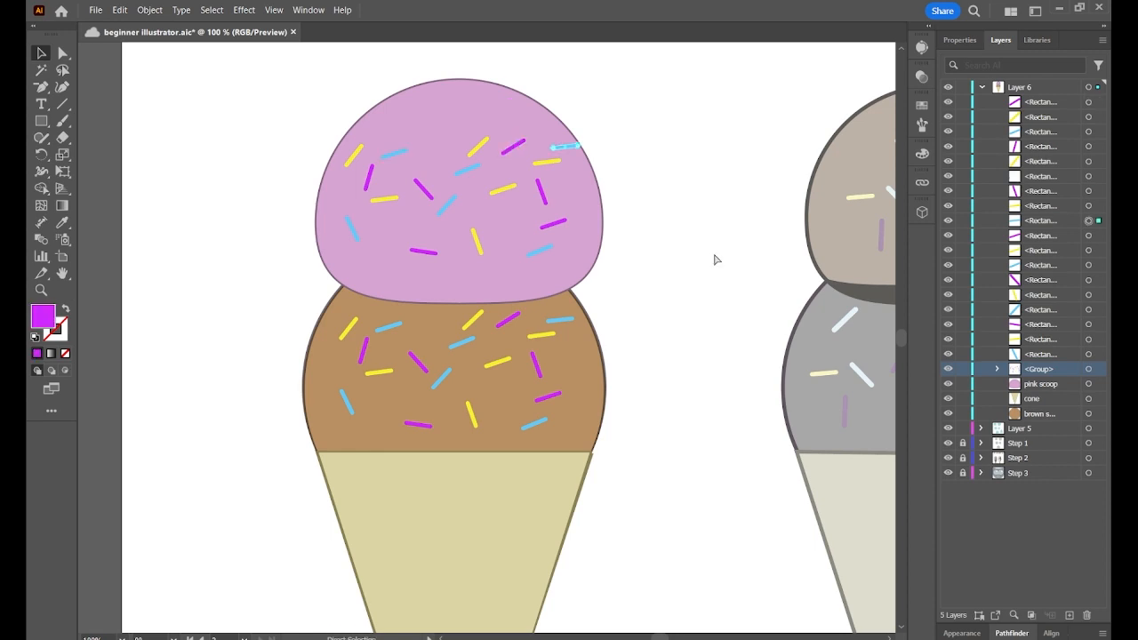
key(v)
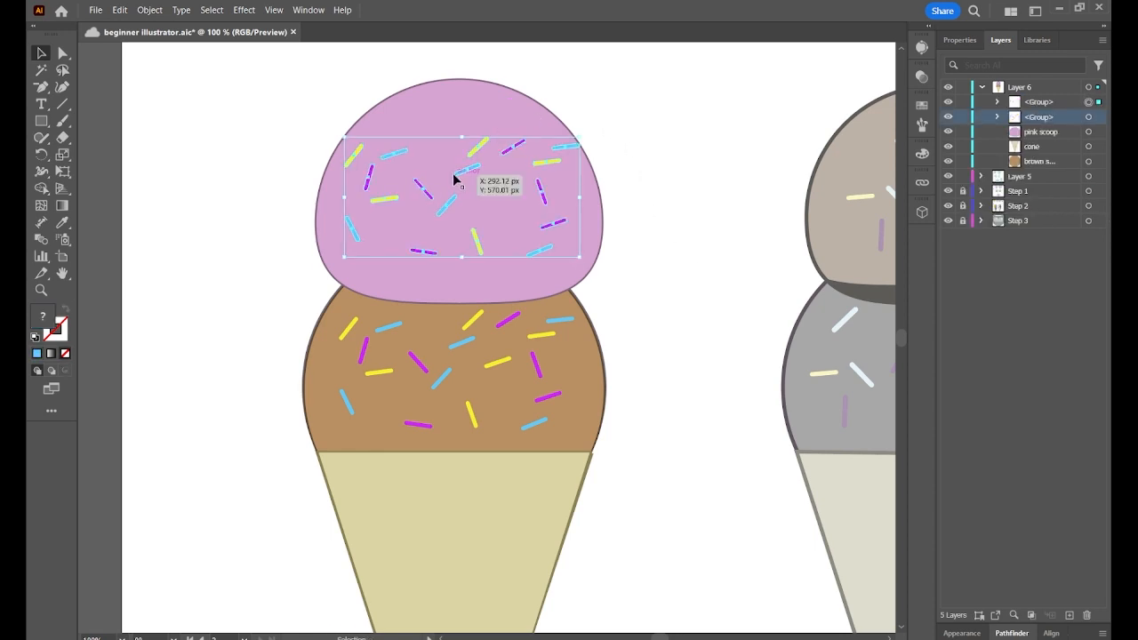
Isolate the pink scoop's sprinkle group, spread several blue, yellow and purple sprinkles into the empty upper area, and exit isolation.
click(668, 116)
double_click(570, 152)
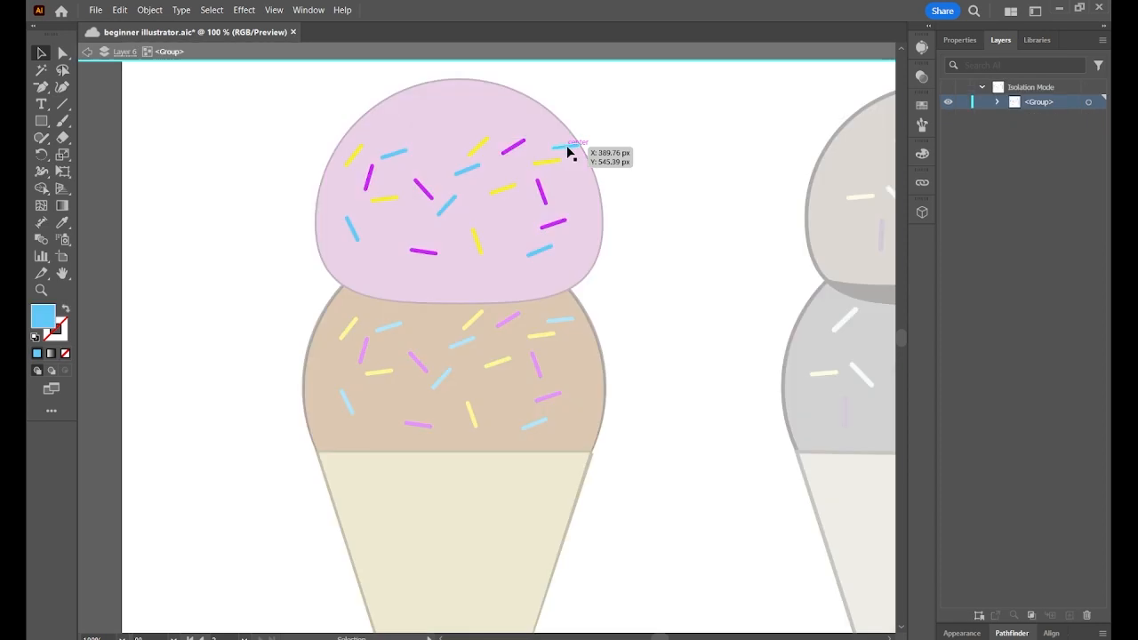
drag(570, 152, 427, 117)
drag(478, 148, 499, 130)
drag(546, 160, 535, 141)
drag(391, 155, 408, 148)
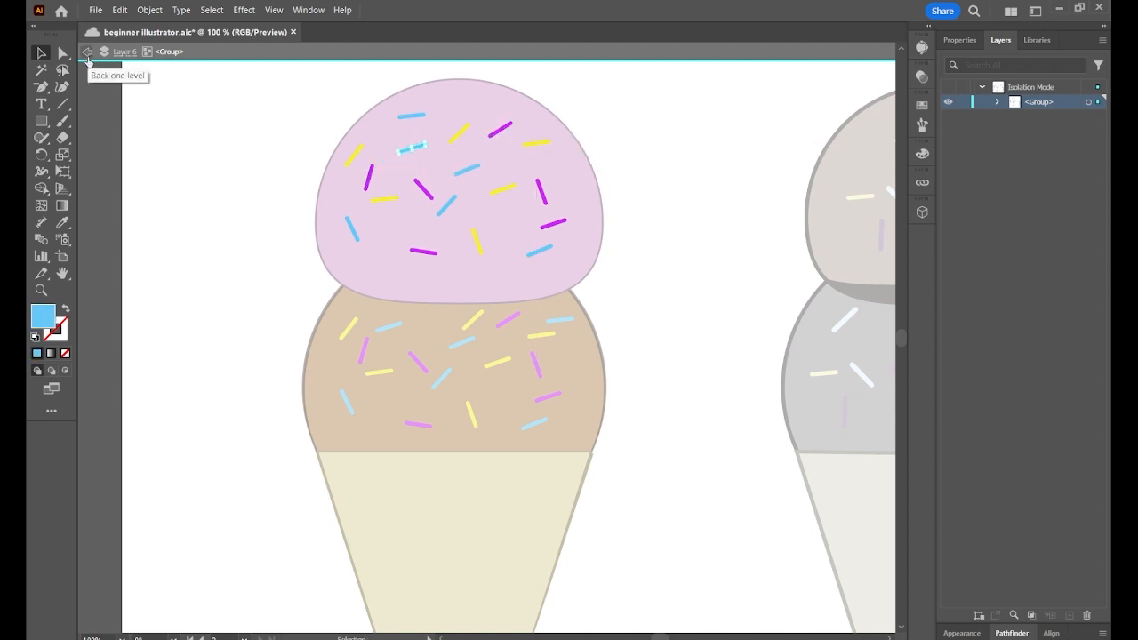
click(87, 56)
click(87, 56)
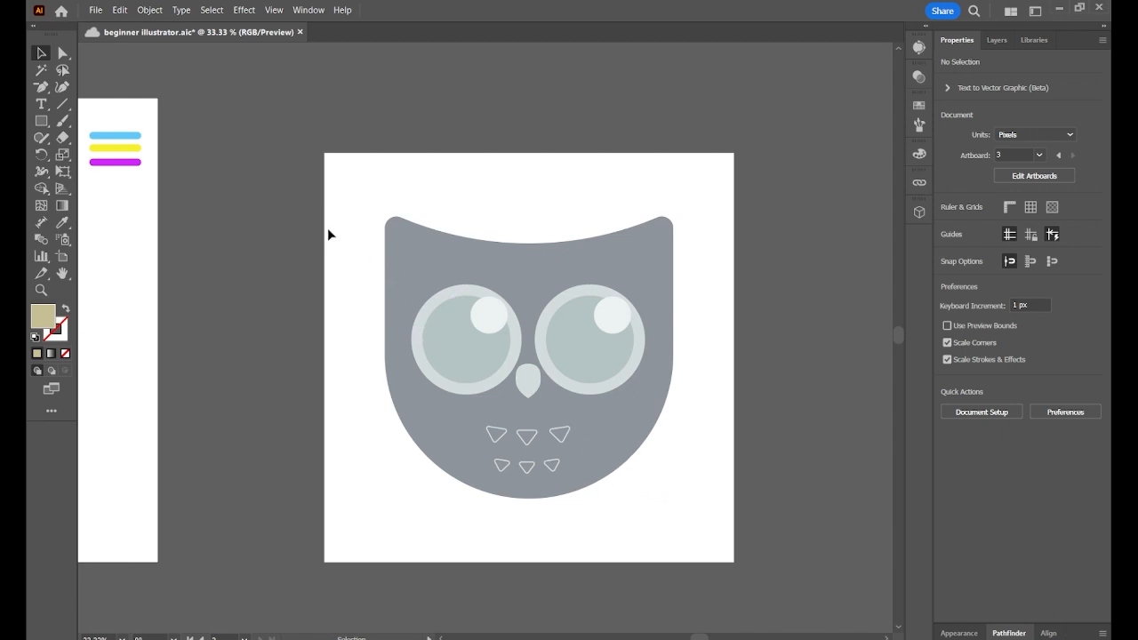
Draw a rectangle about 760 by 809 px over the owl template's body and set its opacity to 27%.
click(41, 120)
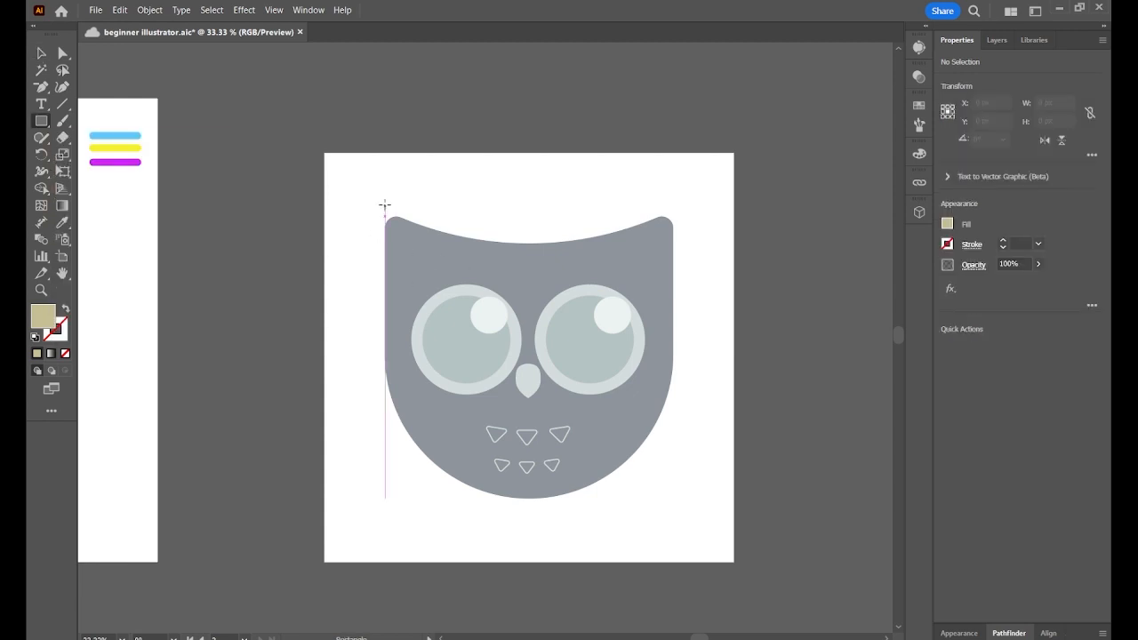
drag(384, 204, 672, 510)
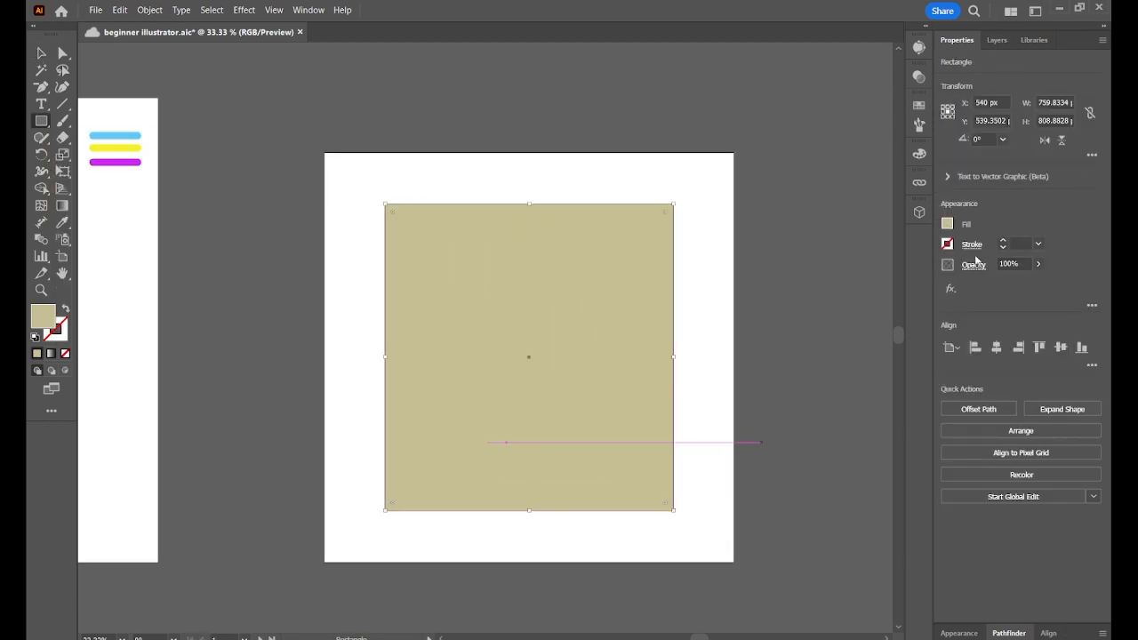
click(1038, 265)
drag(1039, 281, 998, 281)
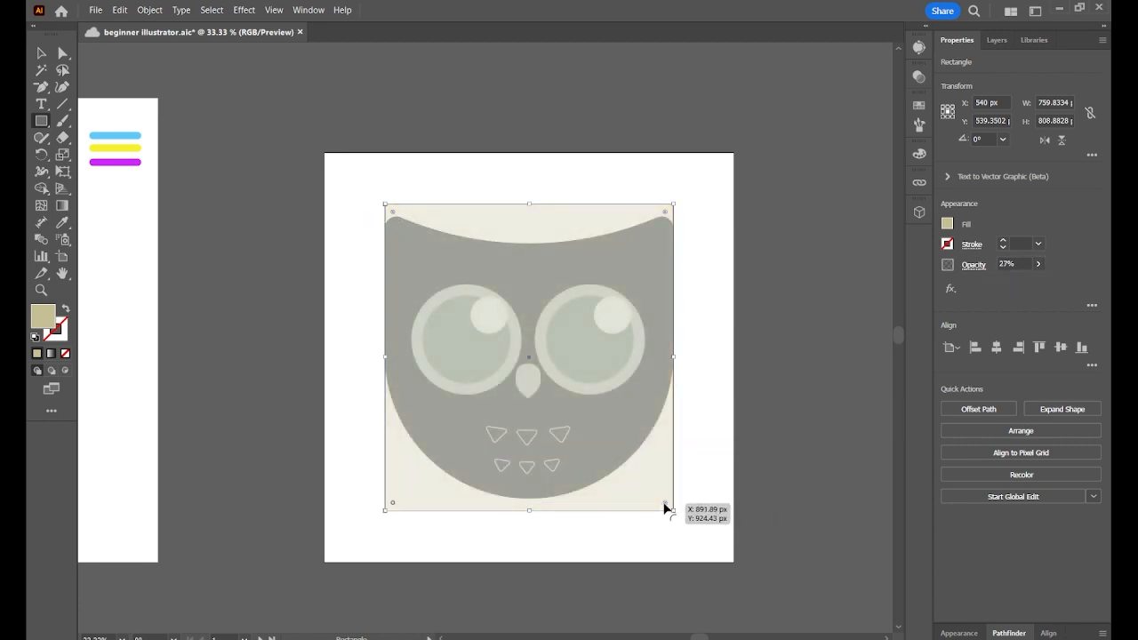
Fully round the rectangle's two bottom corners and shorten it to about 777 px high to match the owl's lower edge.
drag(666, 507, 532, 295)
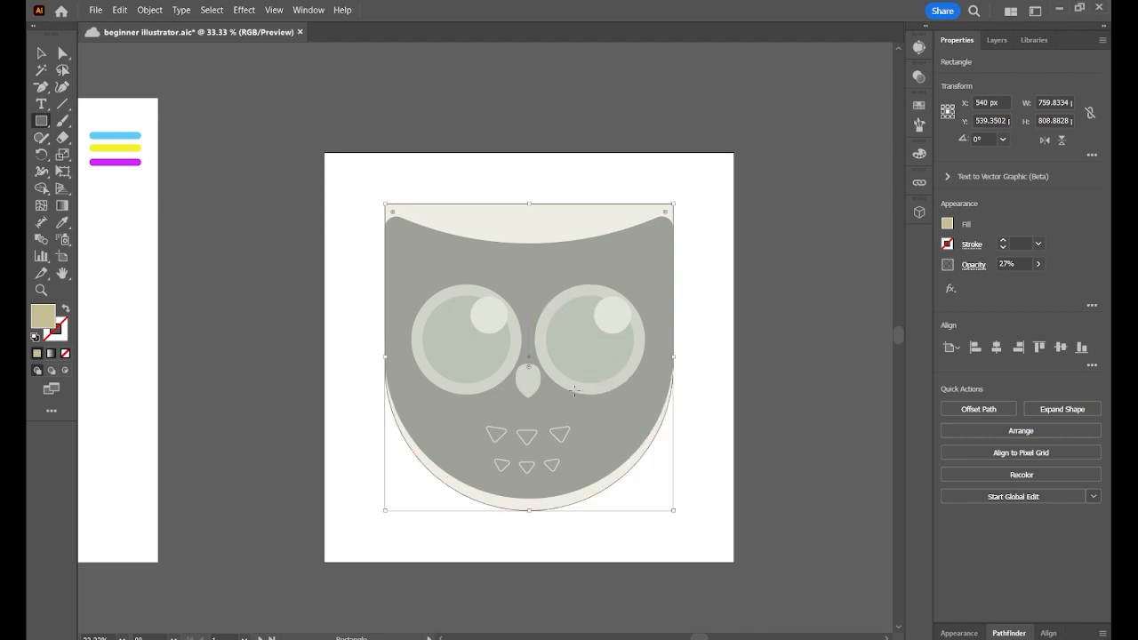
key(v)
drag(528, 510, 528, 498)
click(703, 383)
click(398, 220)
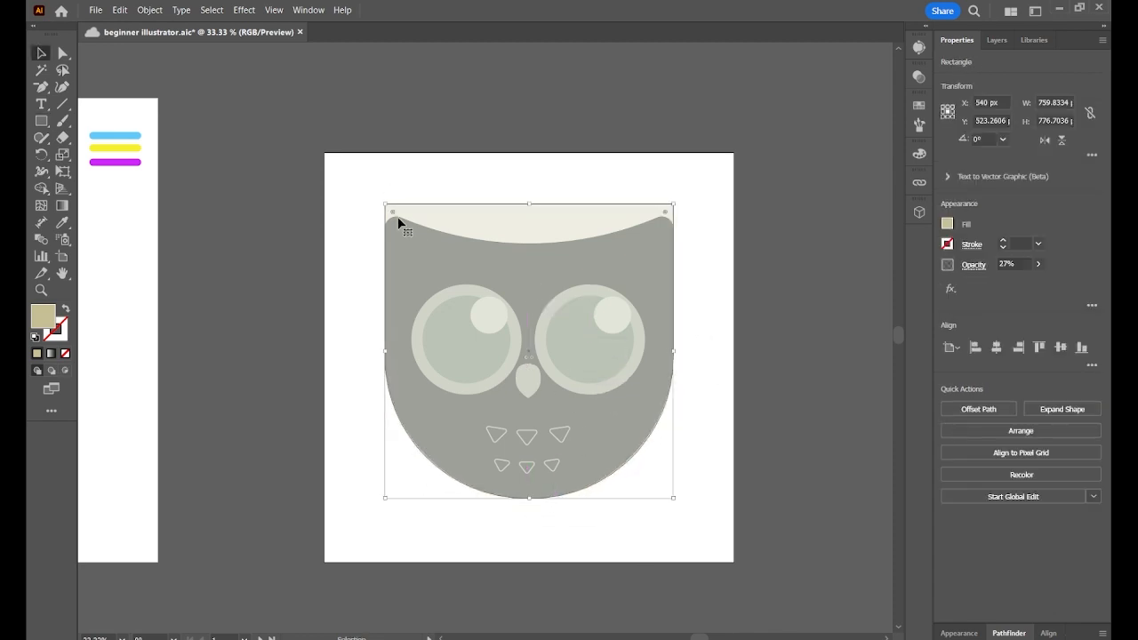
key(a)
key(v)
click(739, 318)
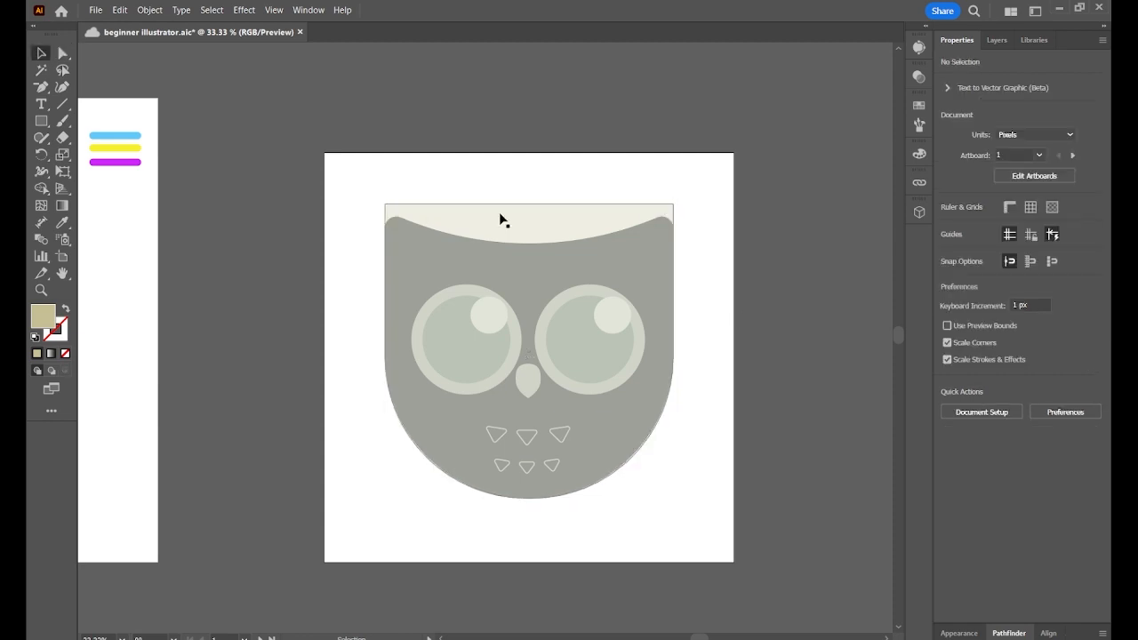
Save the document and bend the body's top edge down to the owl's concave head line with the Curvature tool.
click(62, 86)
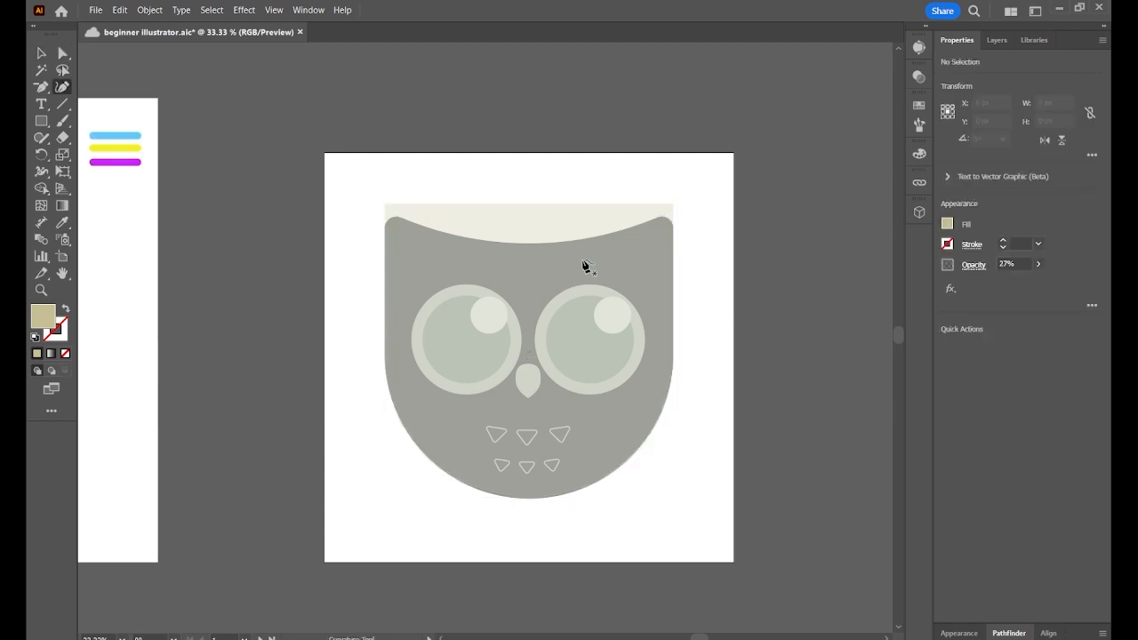
key(ctrl+s)
click(526, 207)
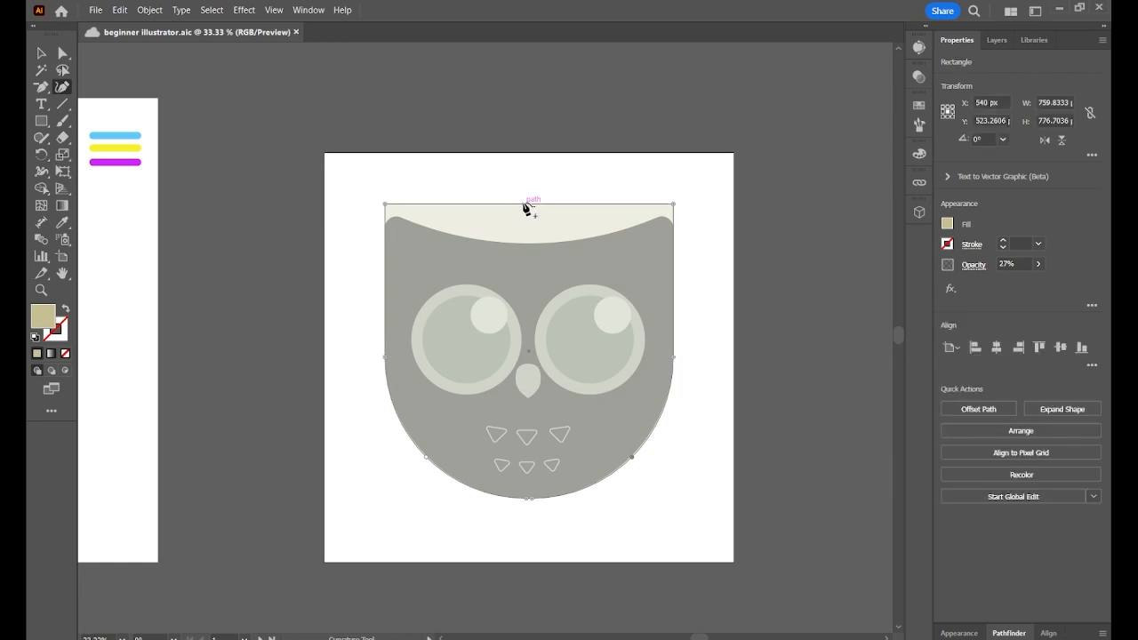
drag(526, 207, 524, 241)
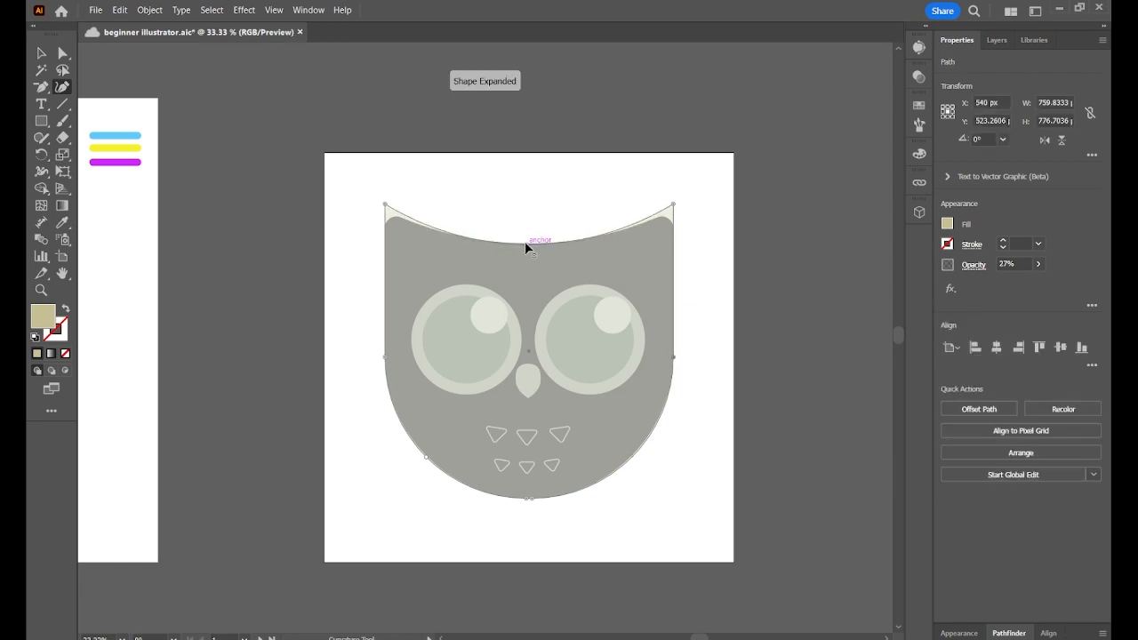
Round both upper ear corners of the body shape until they match the template's rounded ear tips.
key(ctrl)
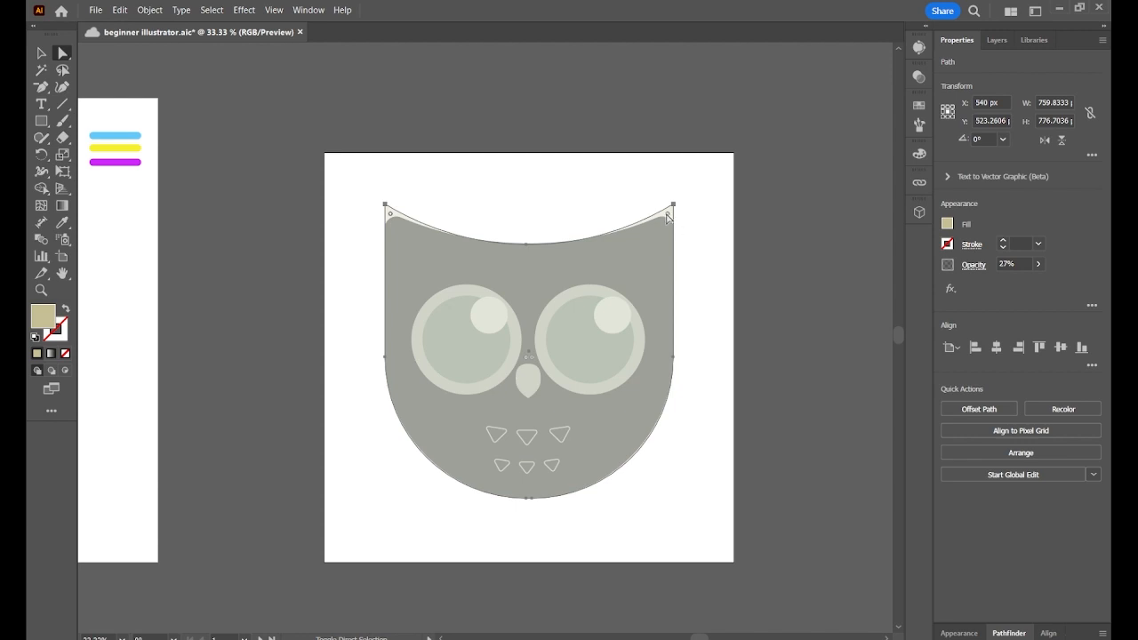
drag(668, 215, 660, 235)
click(744, 297)
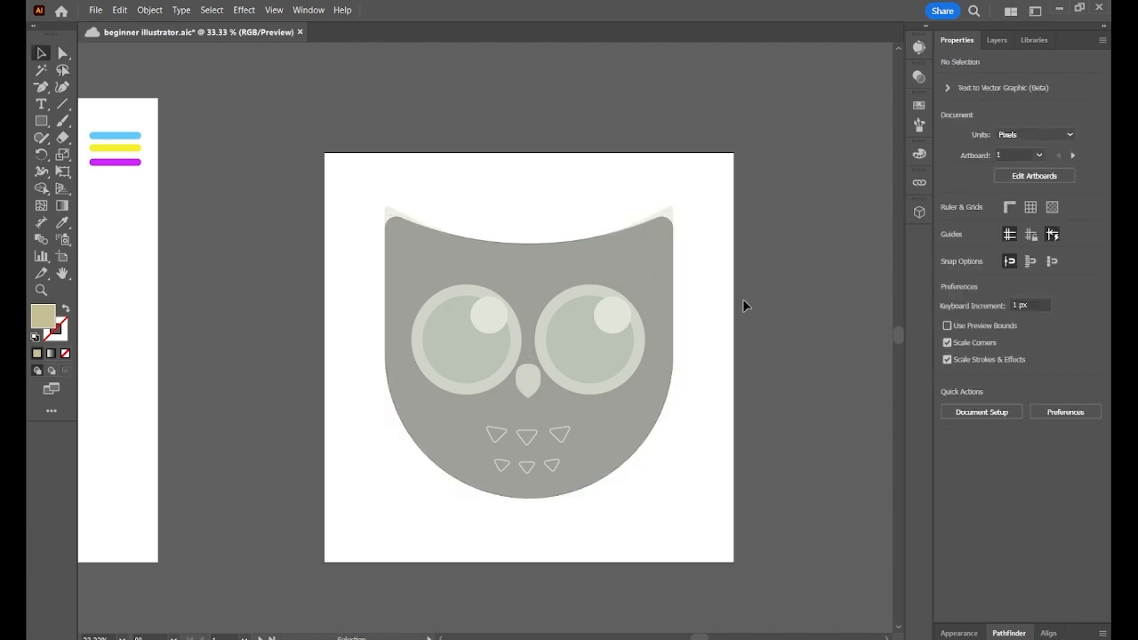
key(ctrl+=)
drag(732, 303, 599, 388)
key(a)
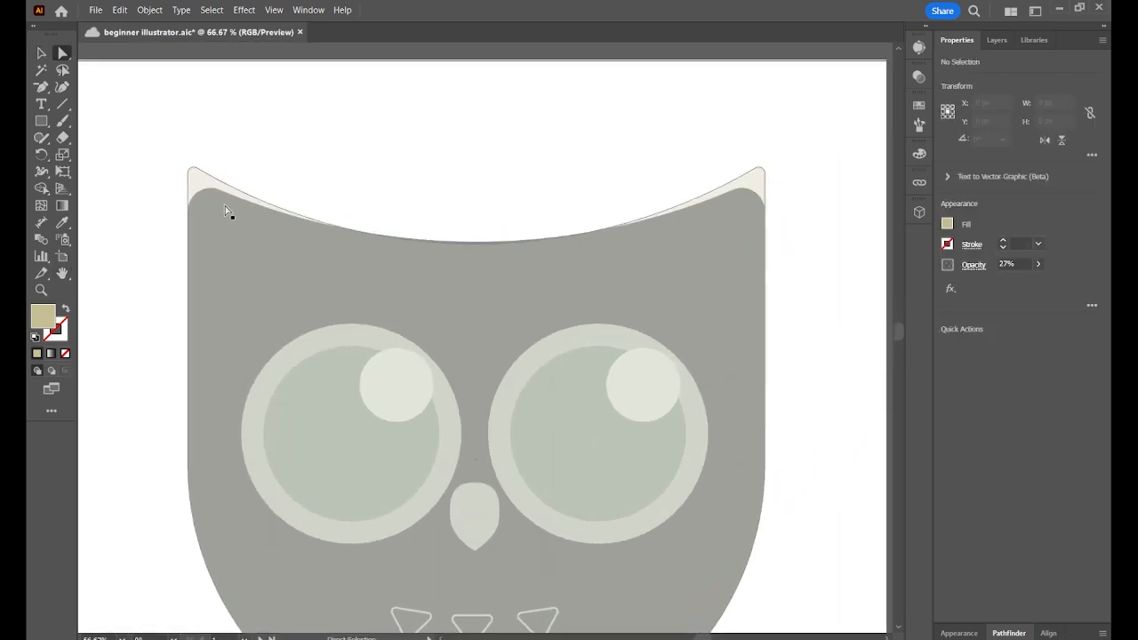
click(191, 172)
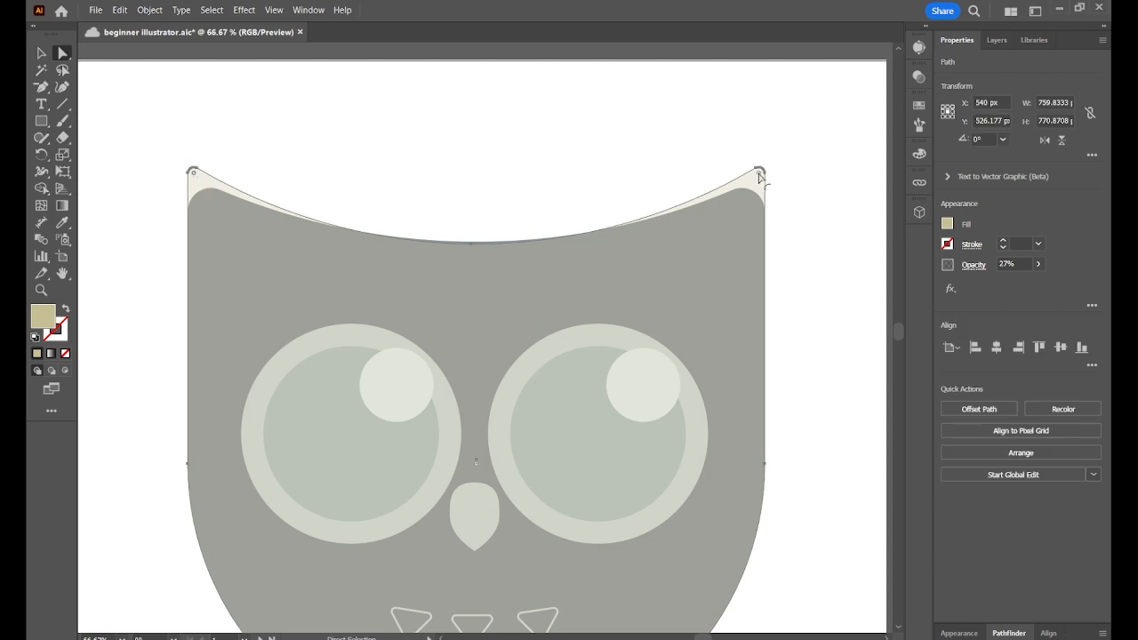
drag(759, 177, 731, 213)
key(v)
click(813, 160)
key(ctrl+minus)
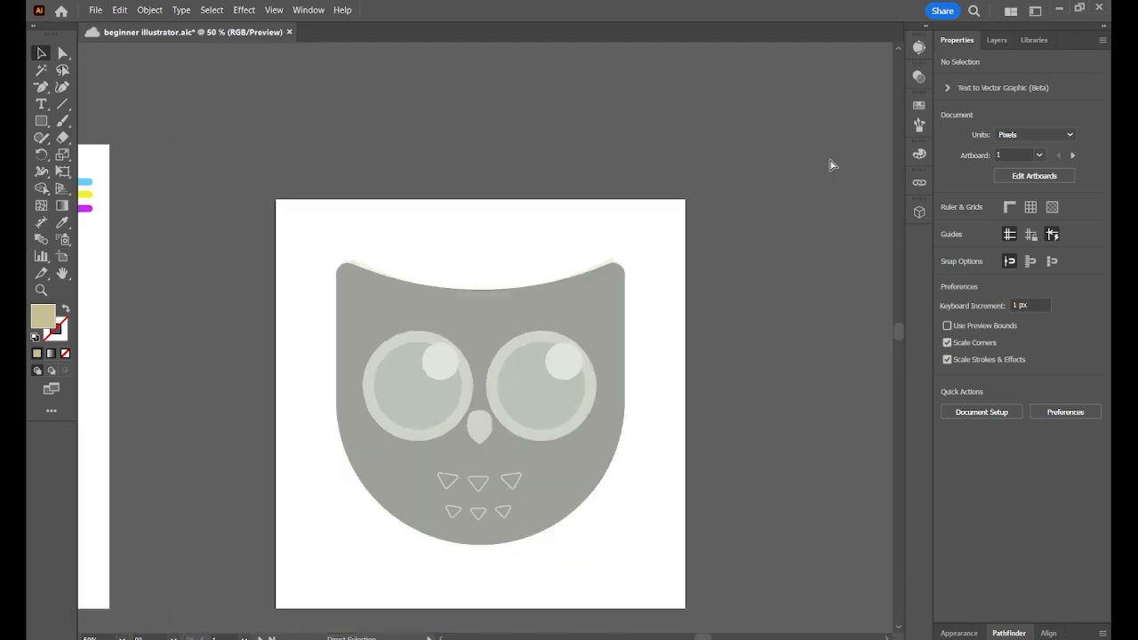
Set the owl body shape's opacity to 100%.
click(997, 40)
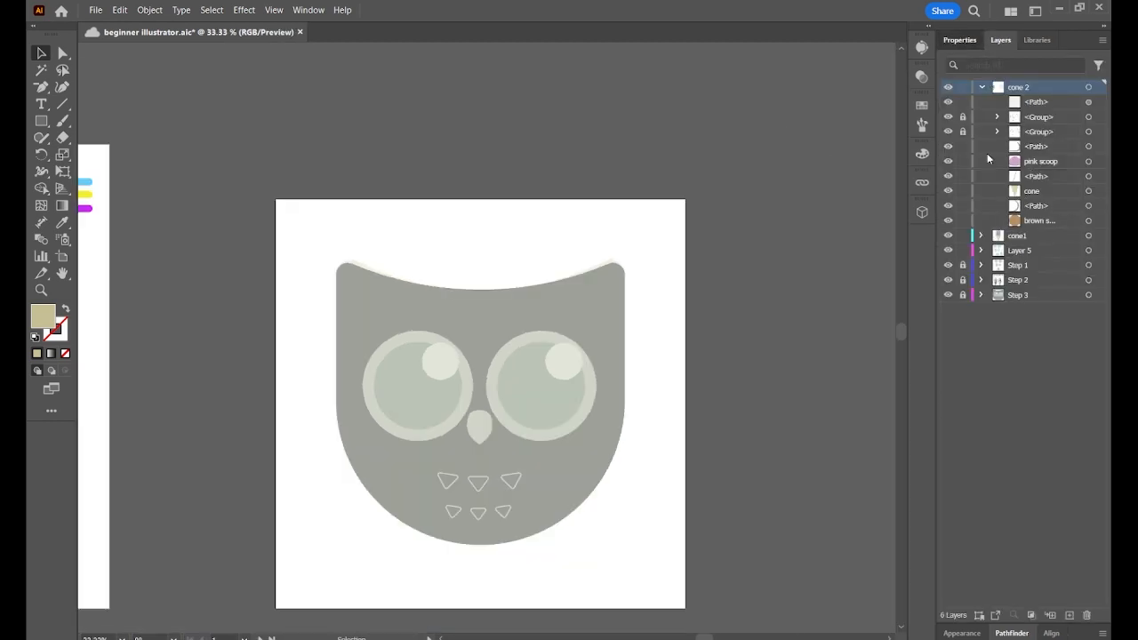
click(960, 40)
click(518, 401)
click(1038, 265)
drag(999, 281, 1040, 283)
click(783, 412)
click(521, 329)
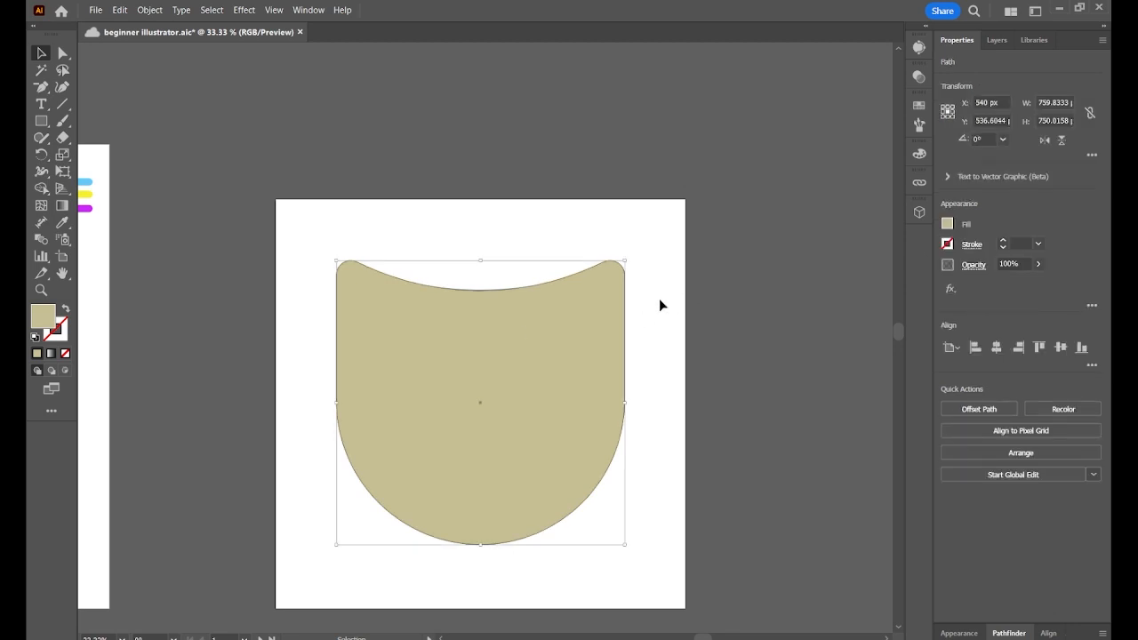
Nudge the middle anchor of the body's top curve slightly right and set the shape's opacity to 41%.
key(a)
drag(478, 290, 483, 291)
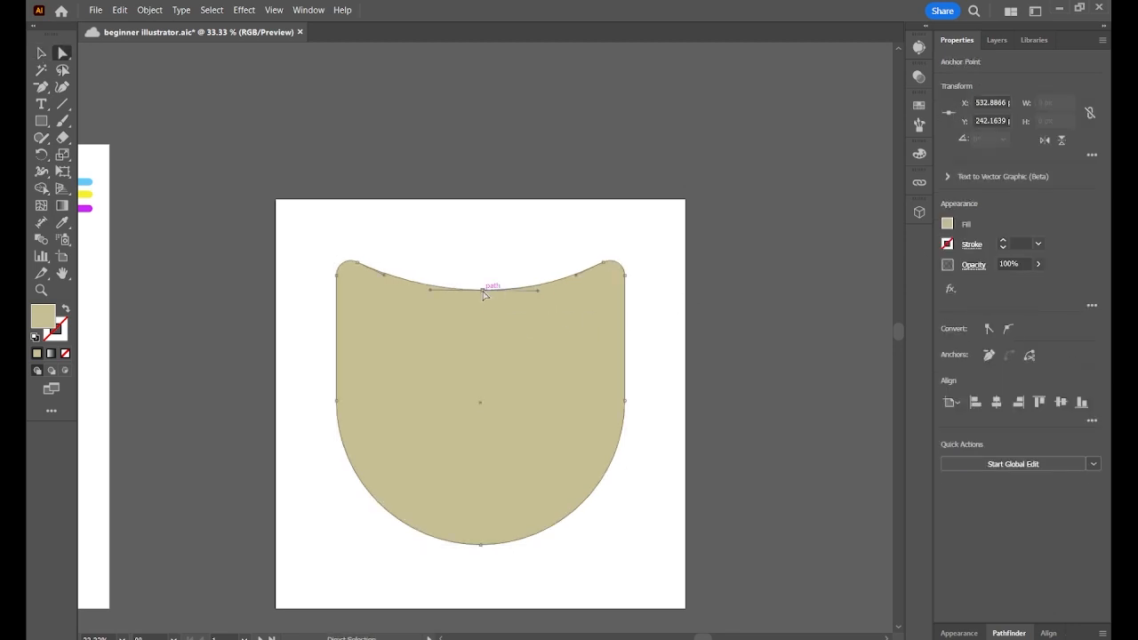
key(v)
click(1037, 264)
drag(1044, 282, 1020, 282)
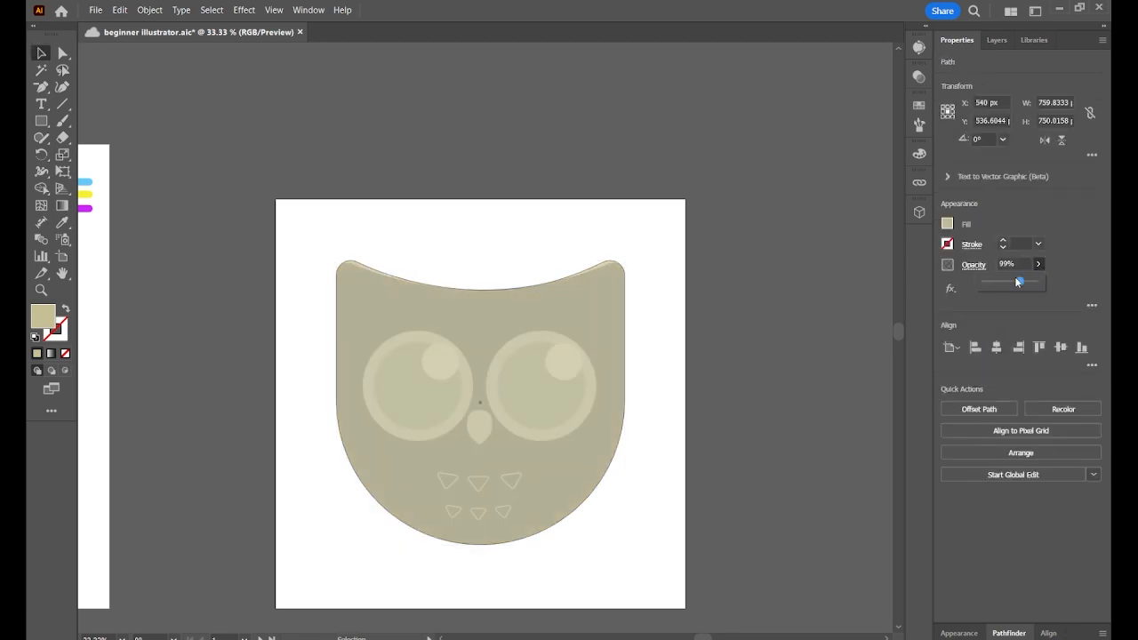
click(841, 329)
Draw a circle over the owl's left eye and fit it to the template's outer ring at about 292 px wide.
key(ctrl+equal)
key(ctrl+equal)
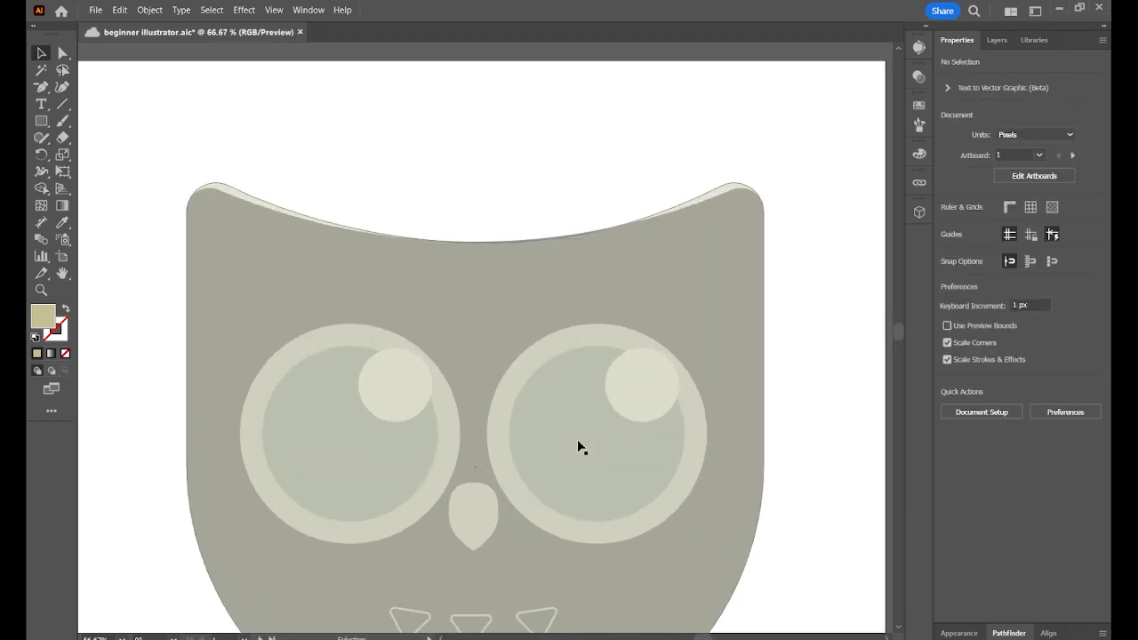
scroll(646, 432, down, 5)
key(l)
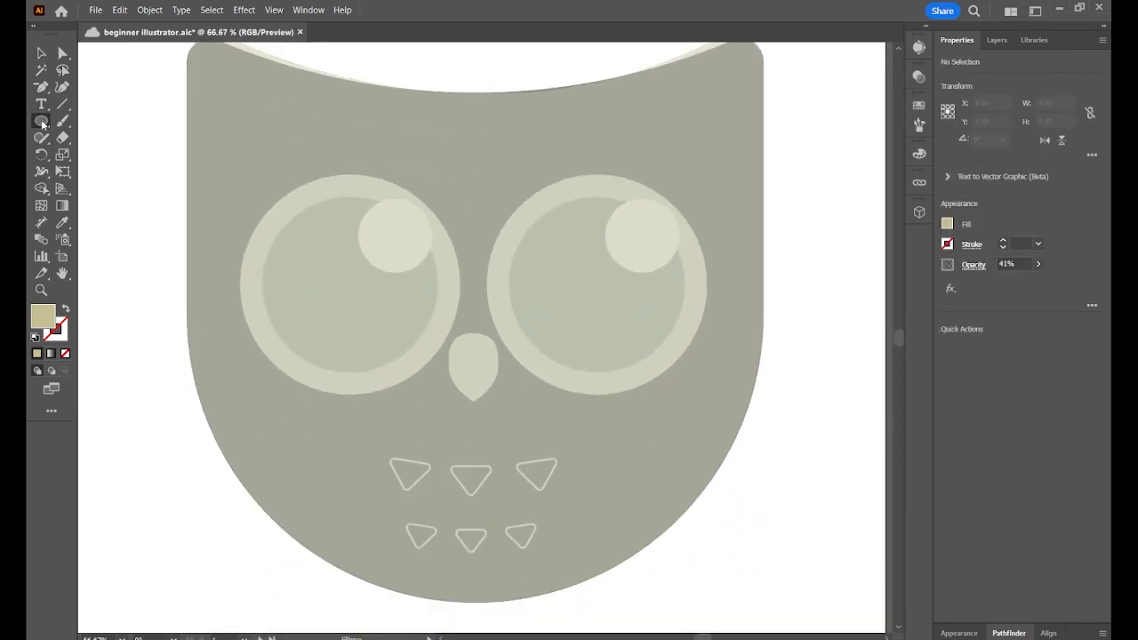
drag(272, 192, 485, 404)
key(v)
drag(413, 329, 402, 278)
drag(458, 391, 464, 398)
drag(381, 308, 378, 307)
Draw an inner circle about 203 px wide in the left eye and a highlight circle about 93 px wide at its upper right.
key(l)
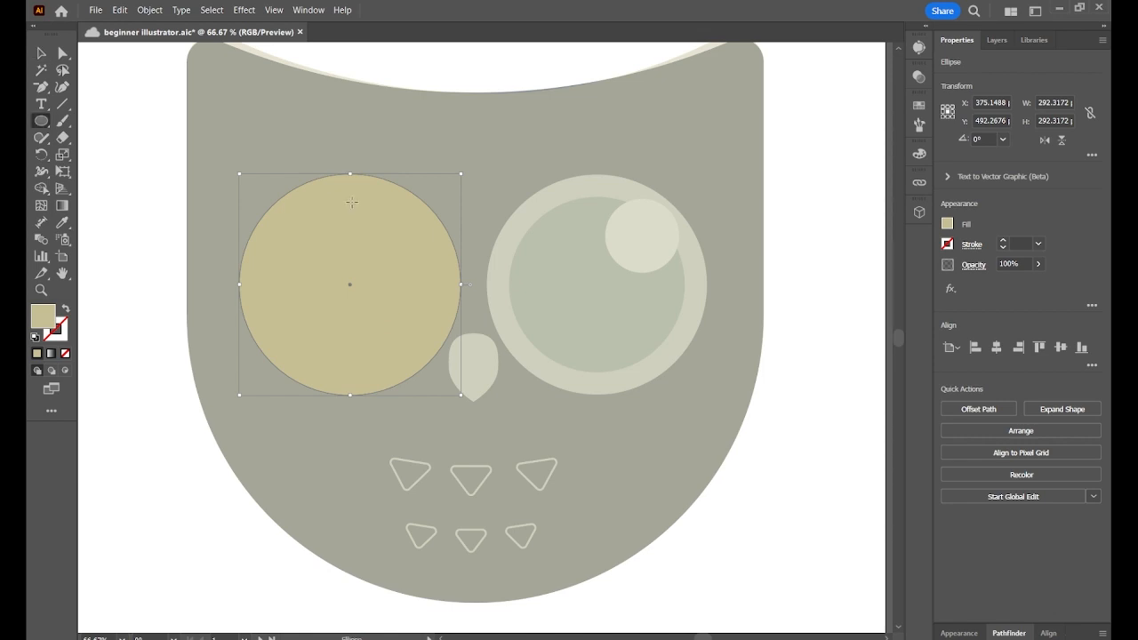
drag(279, 217, 434, 371)
key(v)
drag(394, 315, 379, 300)
key(l)
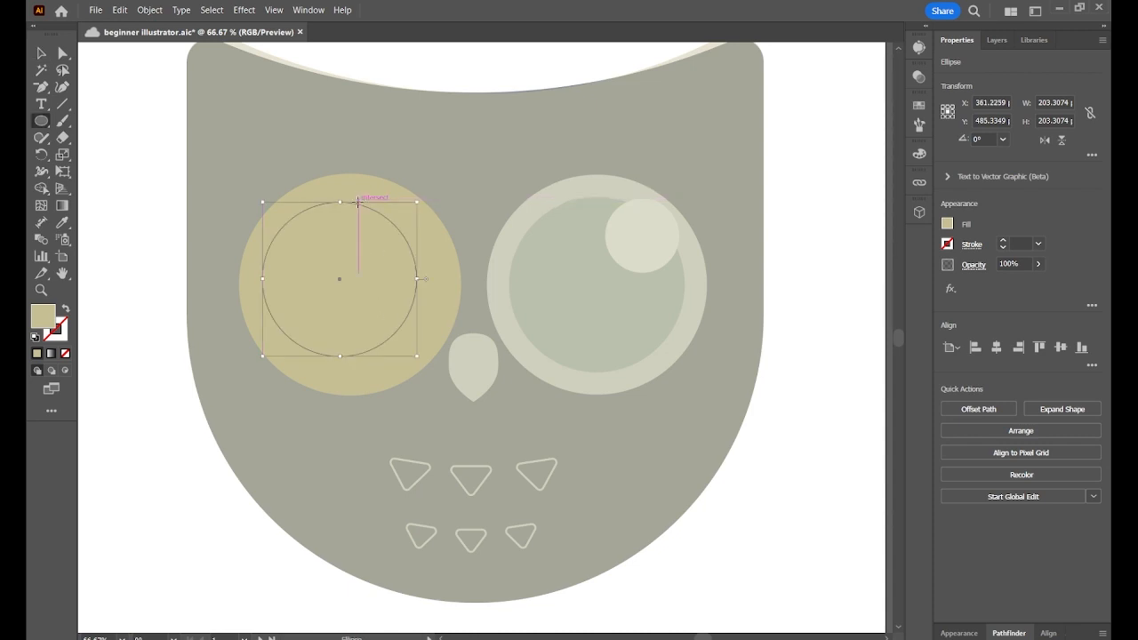
drag(351, 194, 395, 265)
key(v)
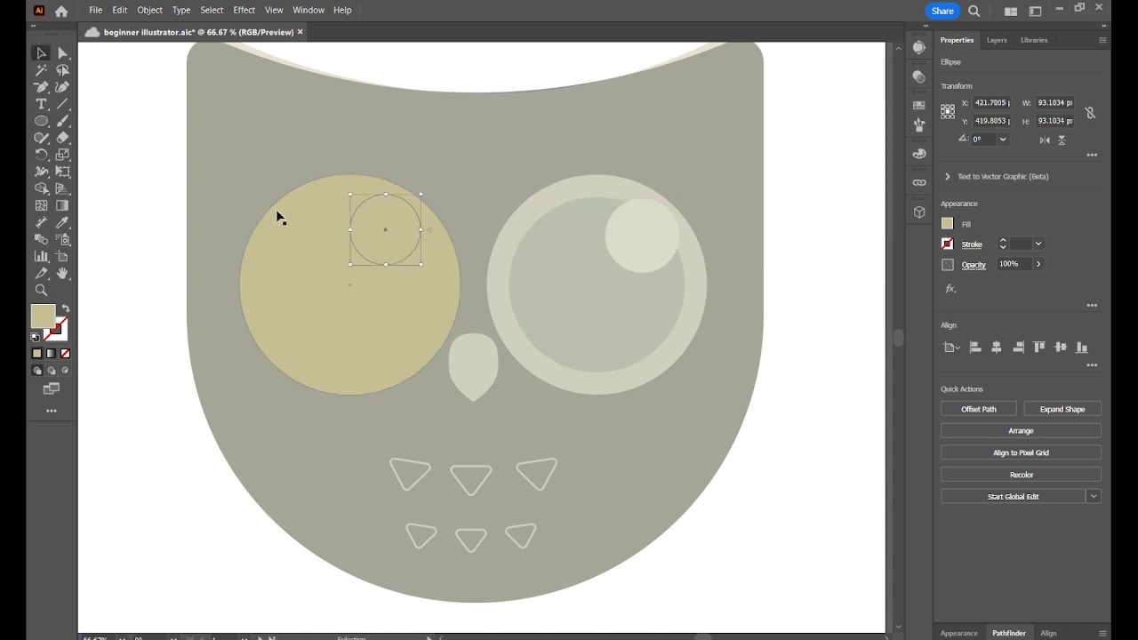
Fill the left eye's outer circle with teal, the inner circle with light green (R=194 G=242 B=206) and the highlight with white.
click(276, 210)
click(922, 107)
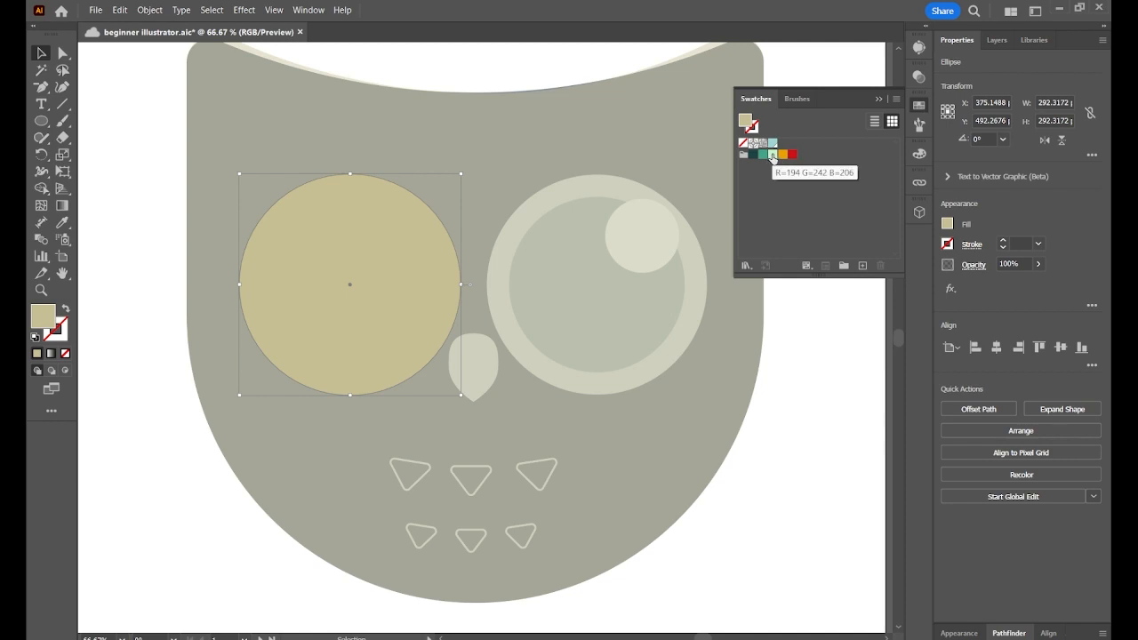
click(763, 154)
click(336, 288)
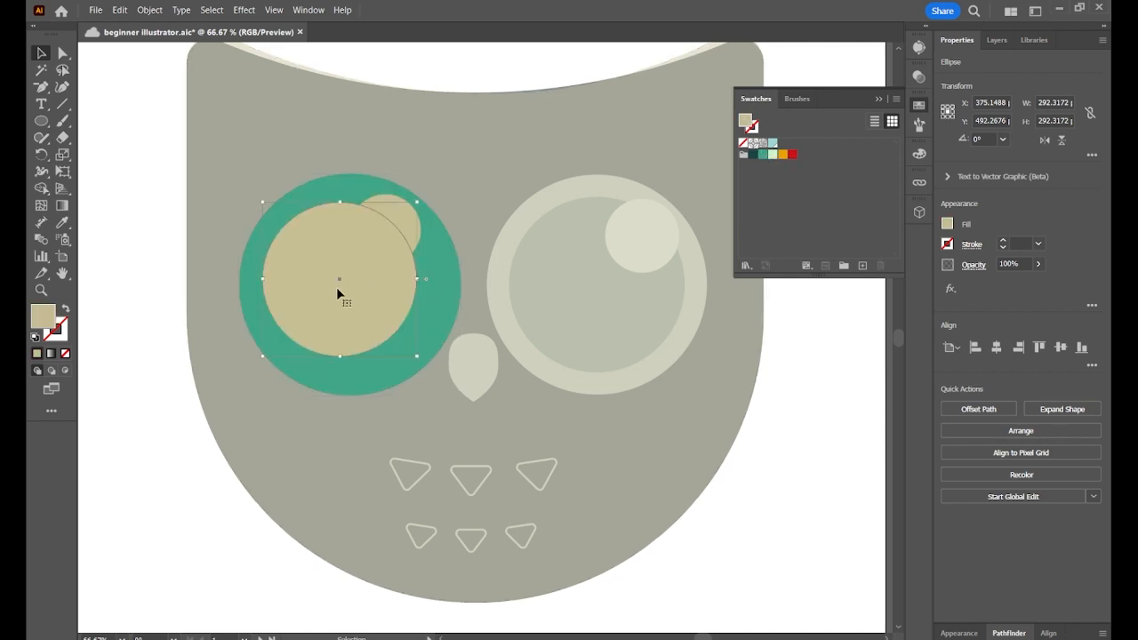
click(772, 156)
click(407, 223)
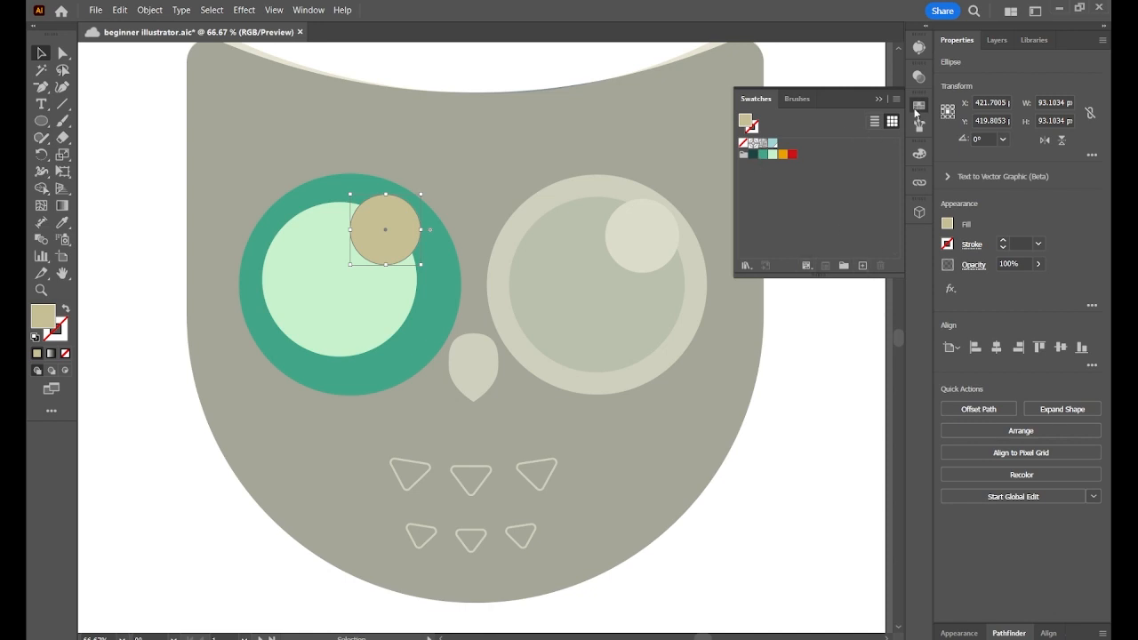
click(948, 224)
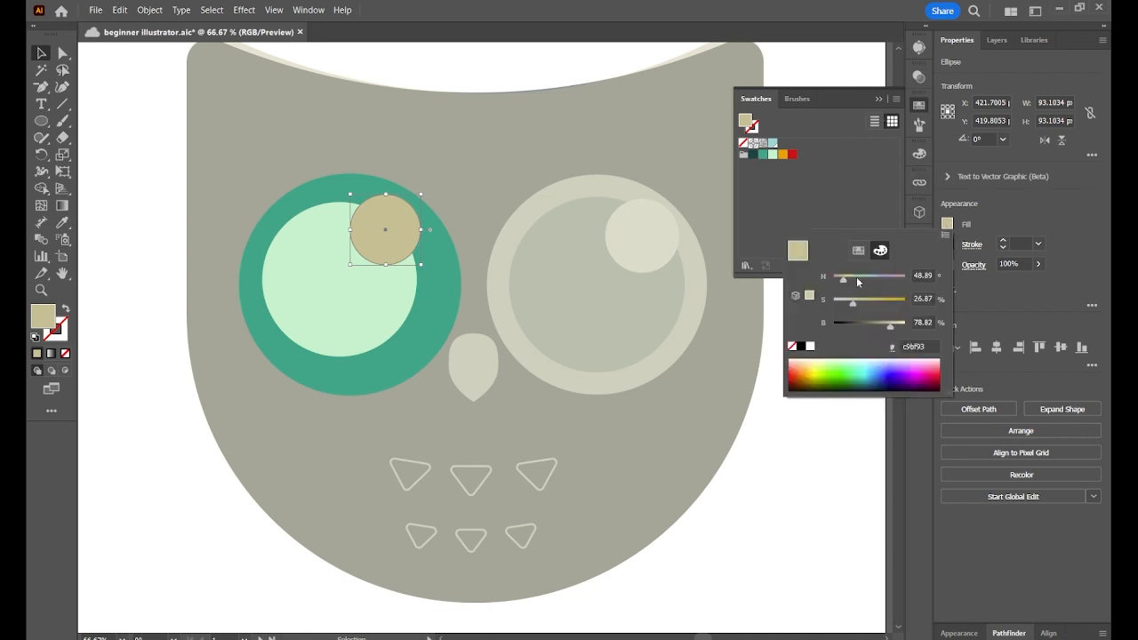
click(811, 346)
click(332, 107)
click(461, 117)
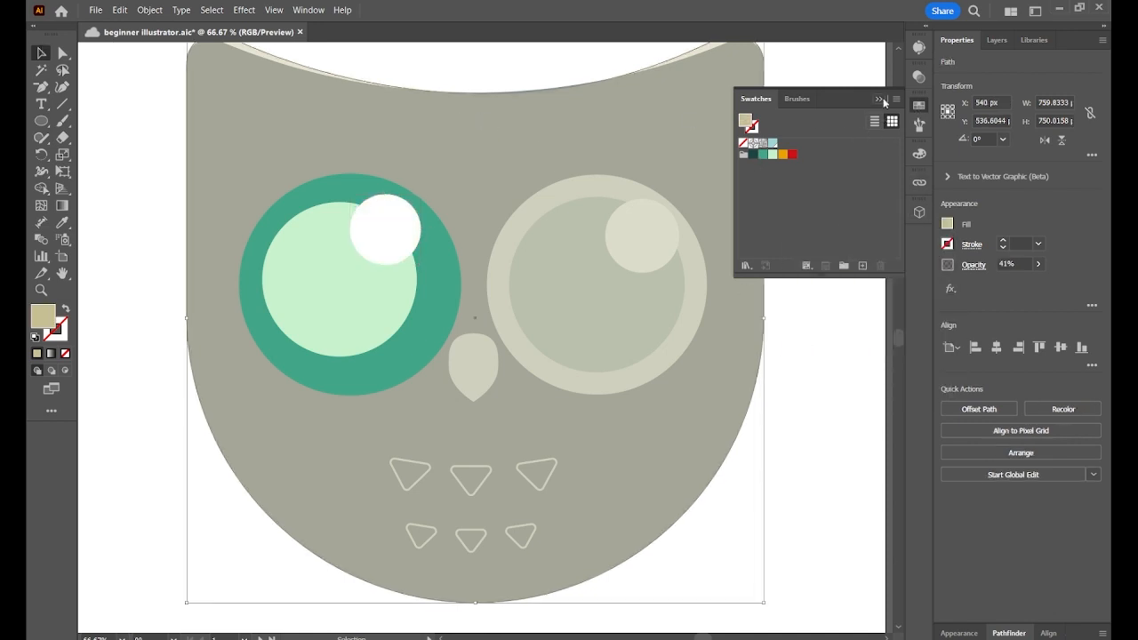
click(879, 98)
Center the left eye's light green circle horizontally in the teal ring and duplicate all three eye circles over the right eye.
drag(317, 255, 329, 256)
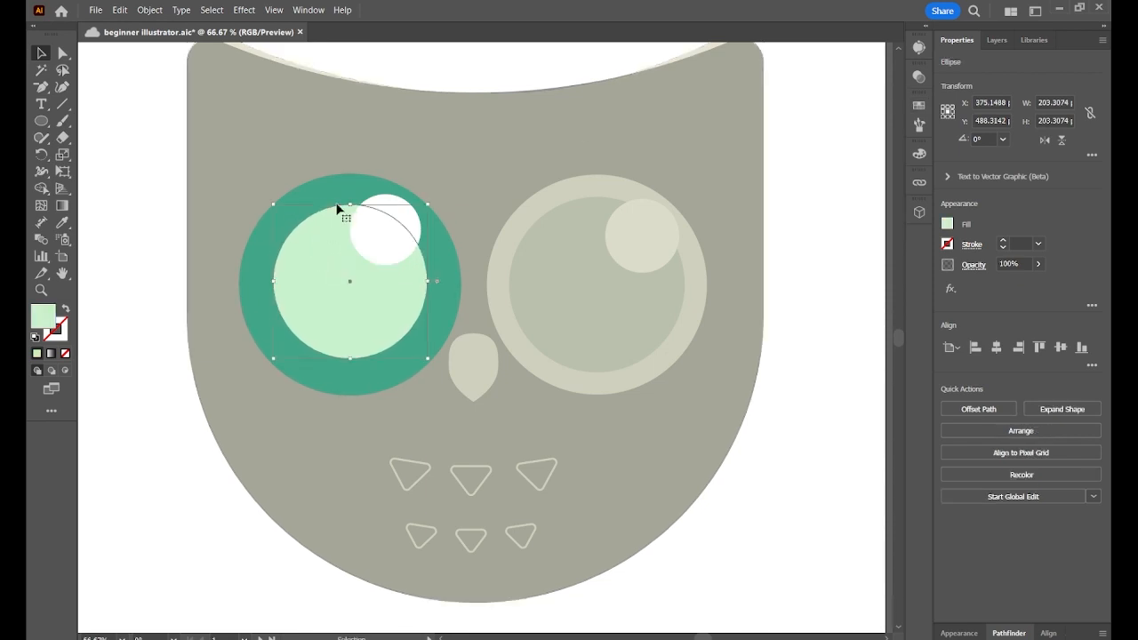
click(401, 223)
shift+click(293, 336)
shift+click(251, 330)
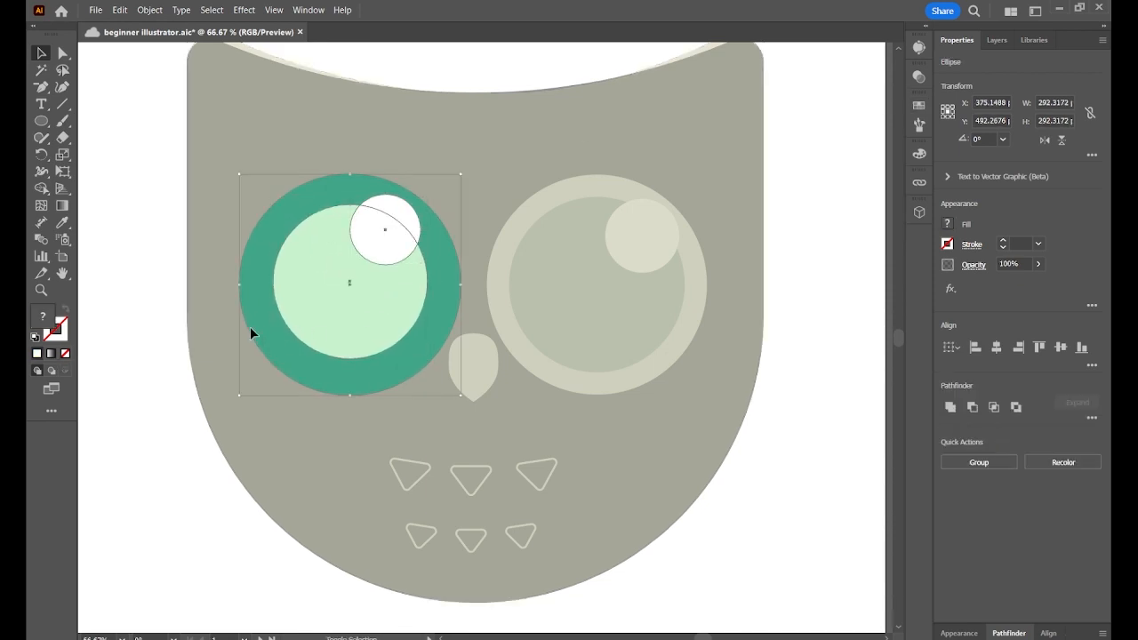
drag(325, 300, 572, 303)
Fill the owl's body with the dark teal swatch.
click(712, 117)
click(947, 223)
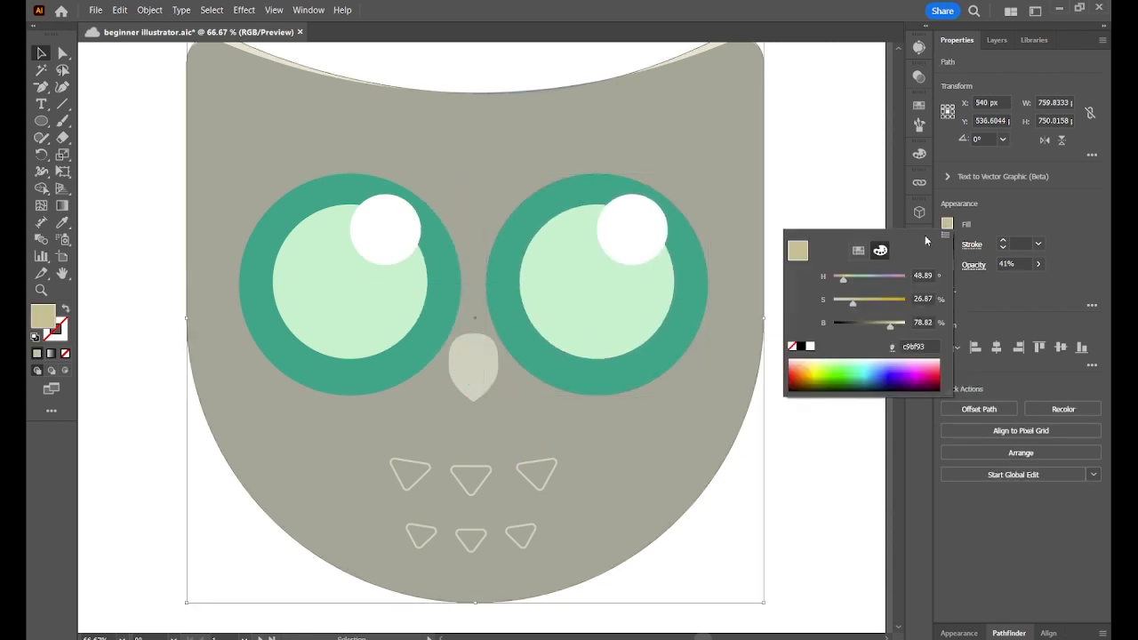
click(860, 250)
click(803, 286)
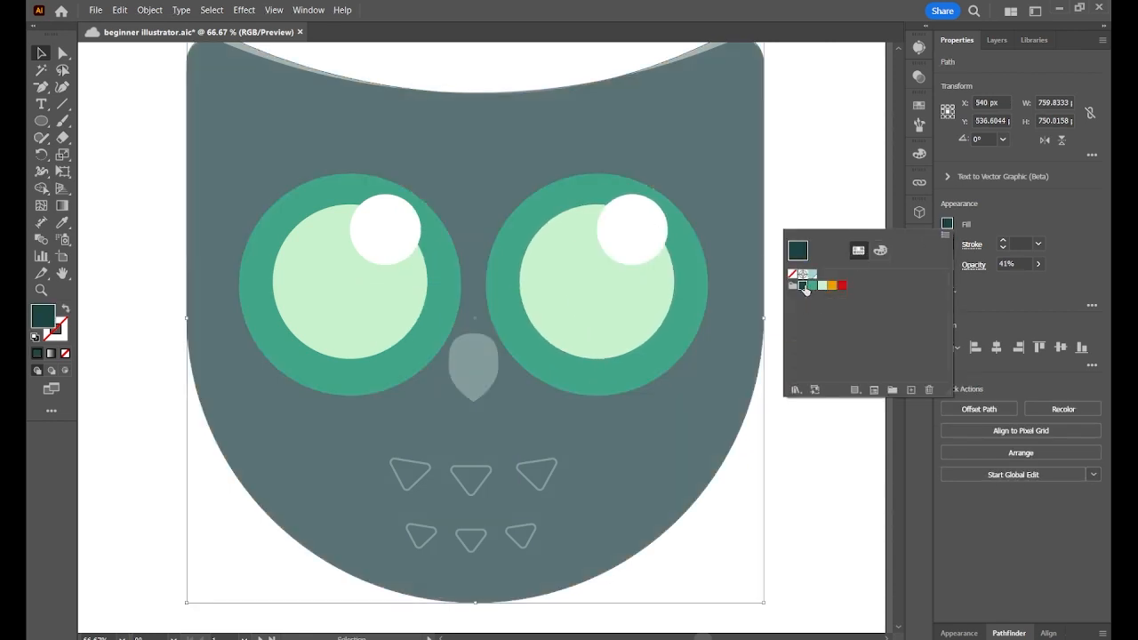
click(845, 164)
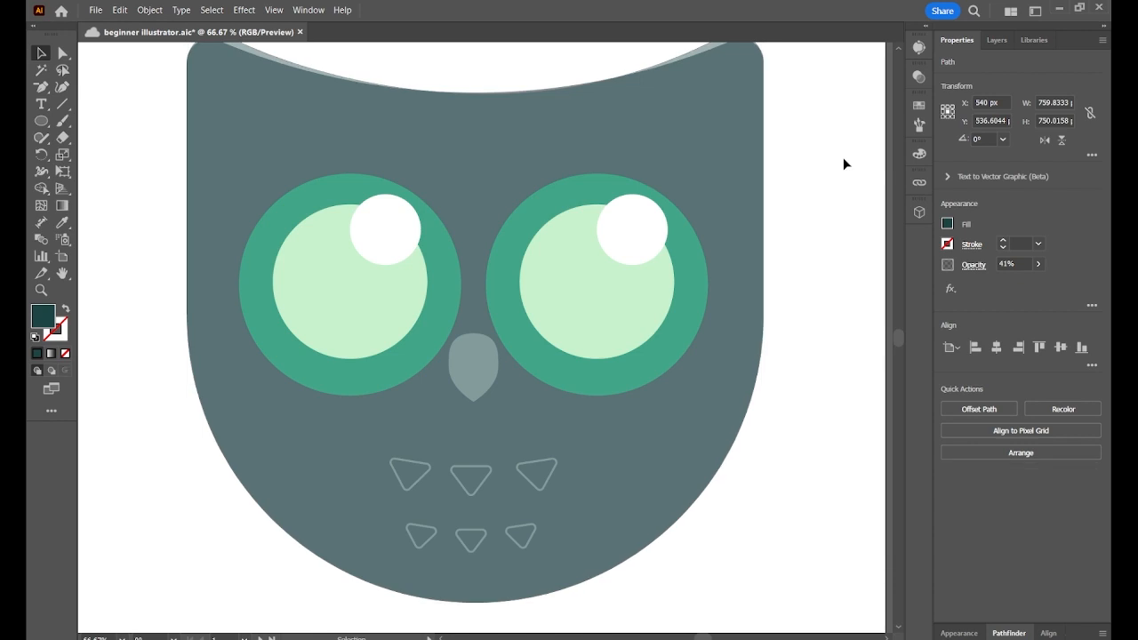
click(715, 445)
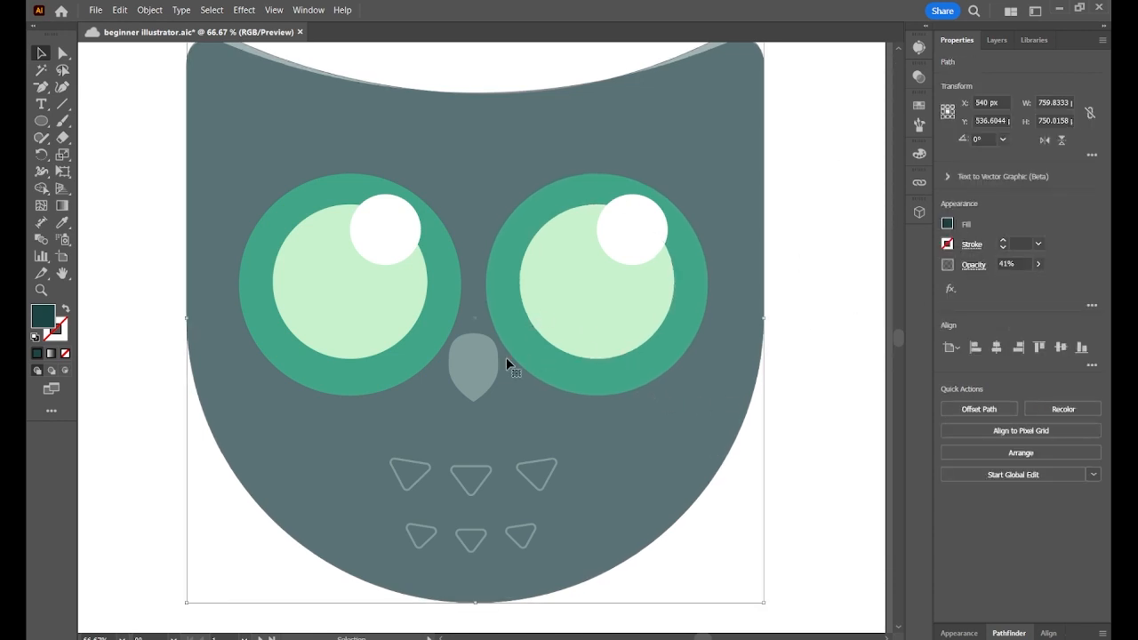
Draw a rectangle about 69 by 88 px over the beak template and bow its top edge upward with the Curvature tool.
key(m)
drag(450, 336, 499, 404)
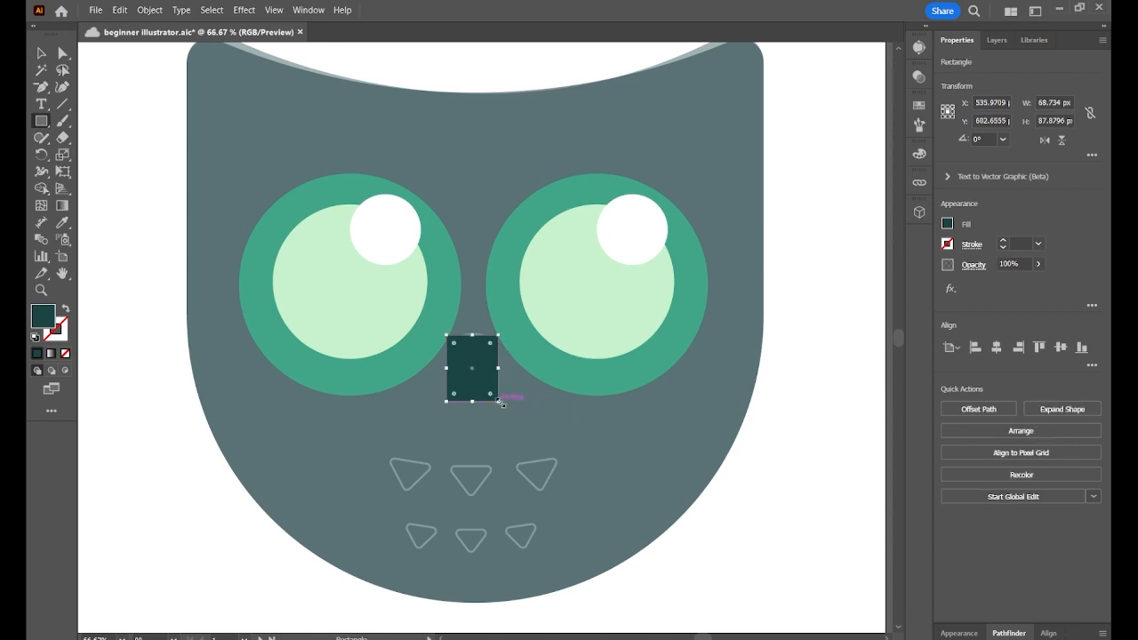
key(ctrl+equal)
key(ctrl+equal)
key(ctrl+equal)
click(63, 86)
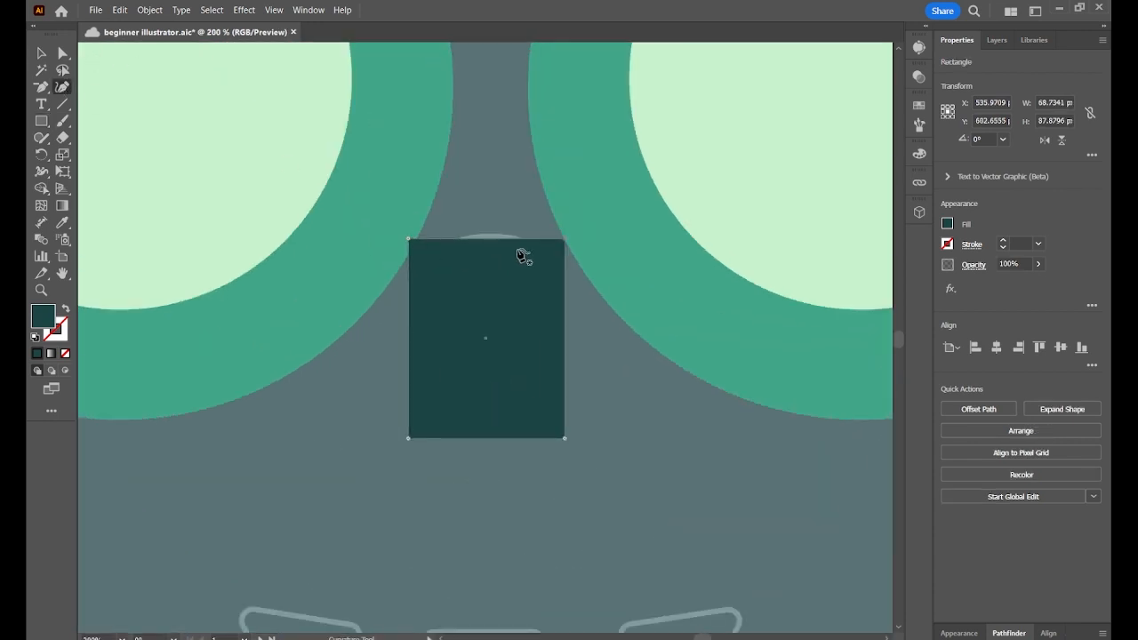
drag(494, 240, 487, 209)
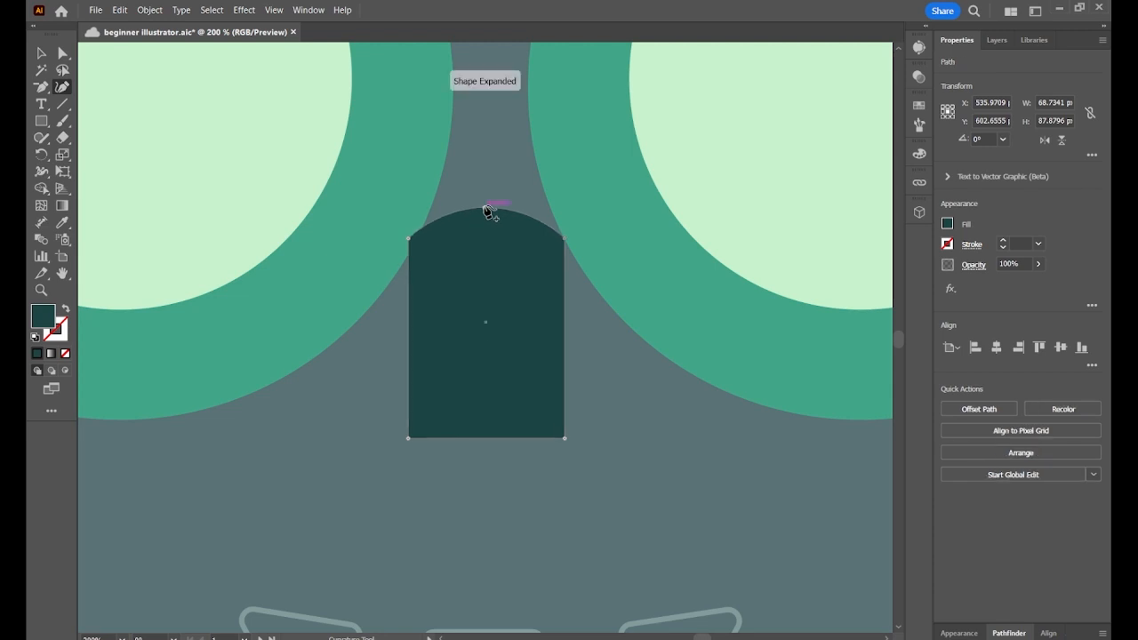
Set the beak shape's opacity to 22% and fit its left and top edges to the template, about 65 by 90 px.
key(v)
click(1038, 264)
drag(1034, 287, 994, 284)
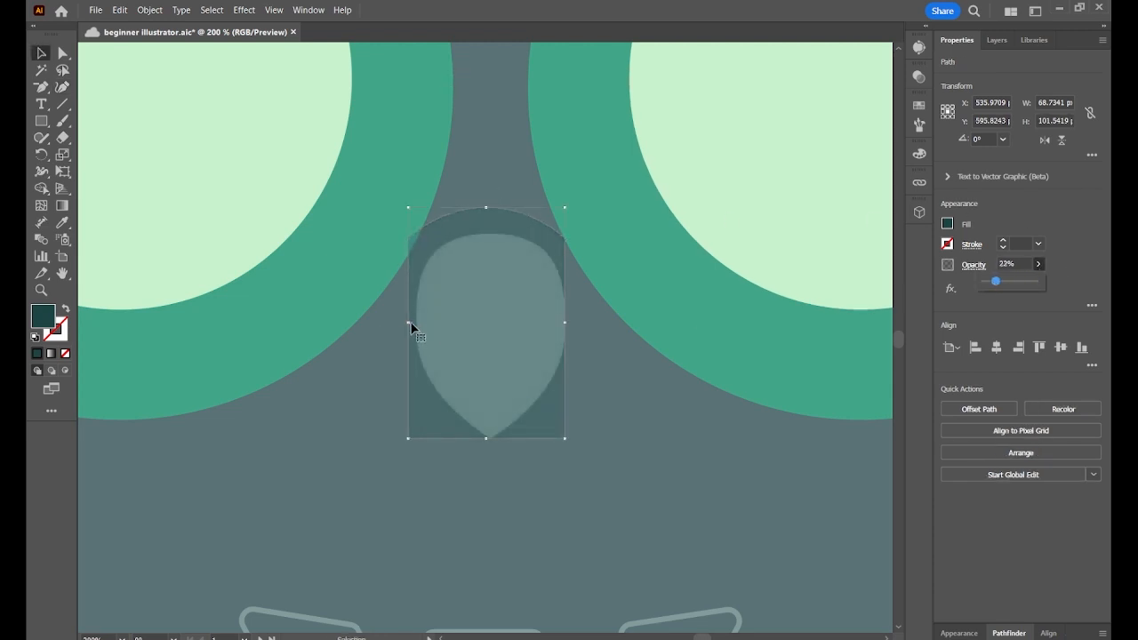
drag(409, 322, 417, 321)
drag(492, 210, 489, 233)
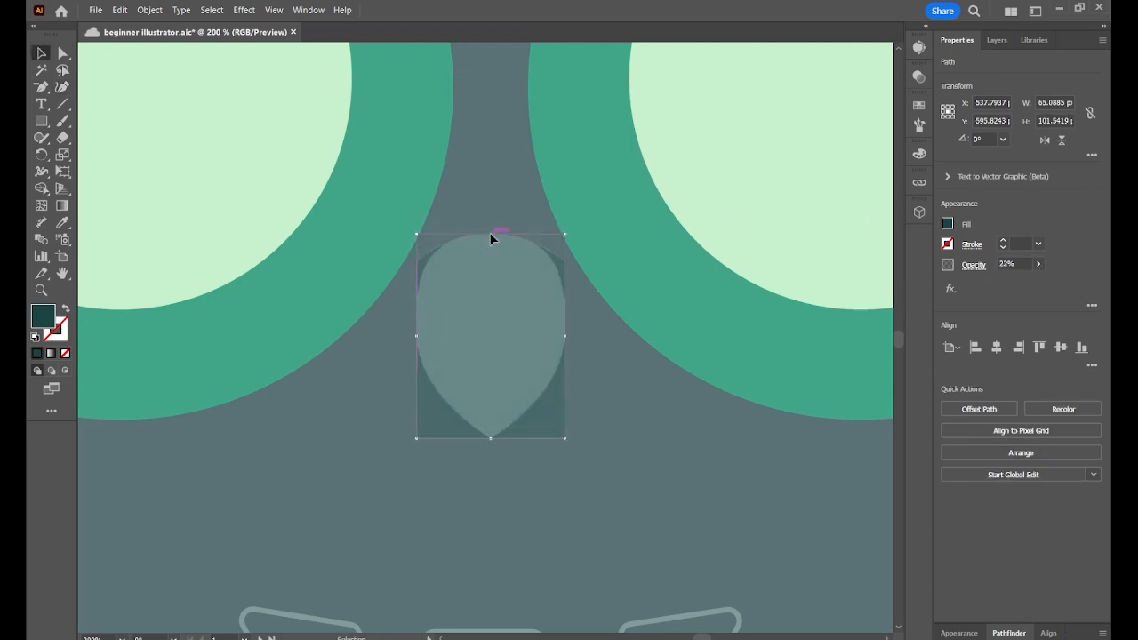
Round the beak's two upper corners to match the template and set its opacity to 100%.
key(a)
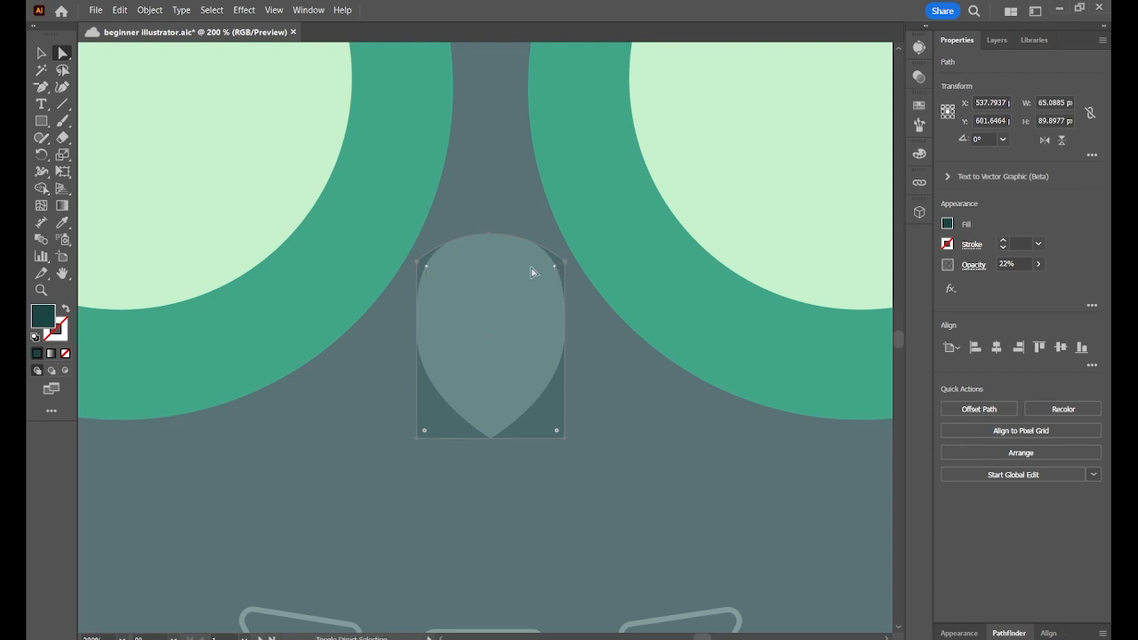
drag(427, 266, 483, 307)
key(v)
click(518, 437)
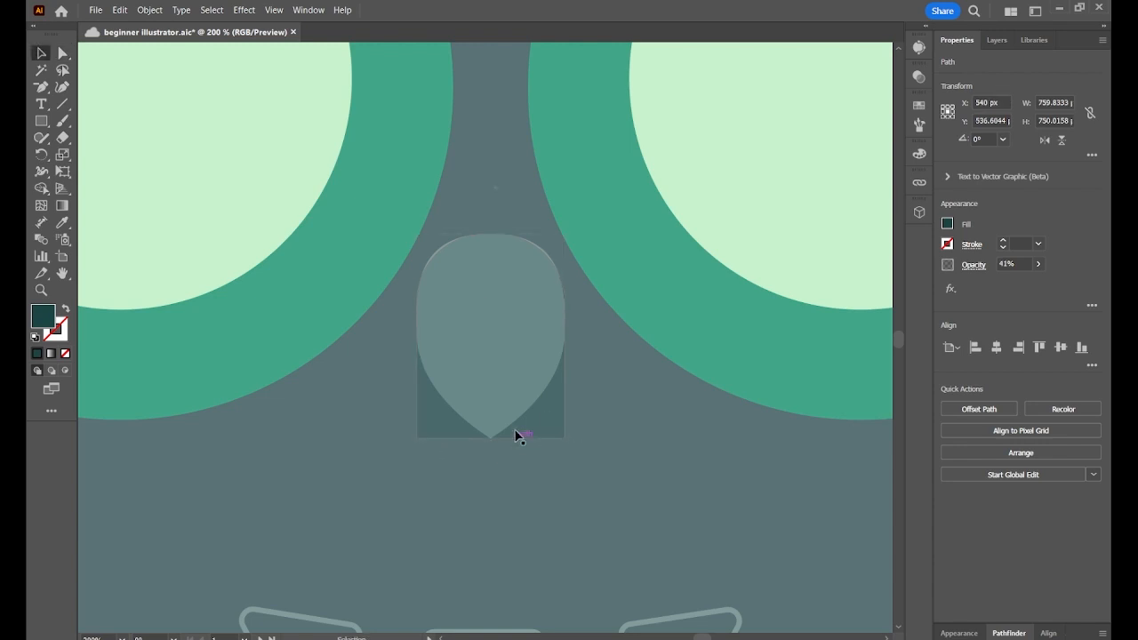
click(515, 426)
drag(1003, 282, 1041, 280)
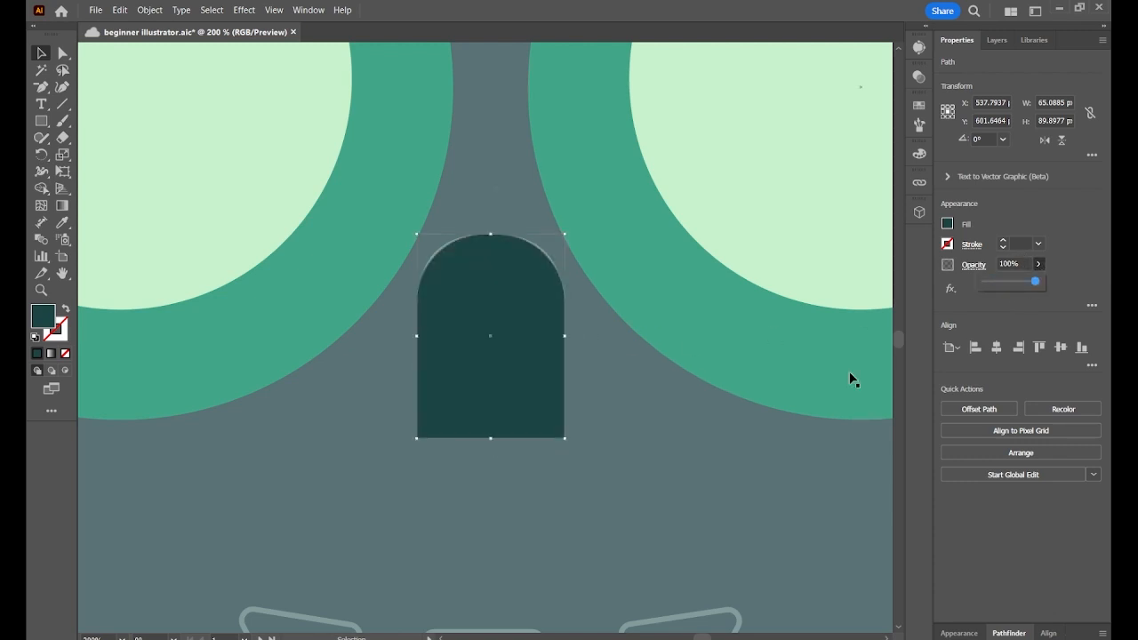
Add an anchor point at the middle of the beak's bottom edge.
click(689, 492)
click(500, 374)
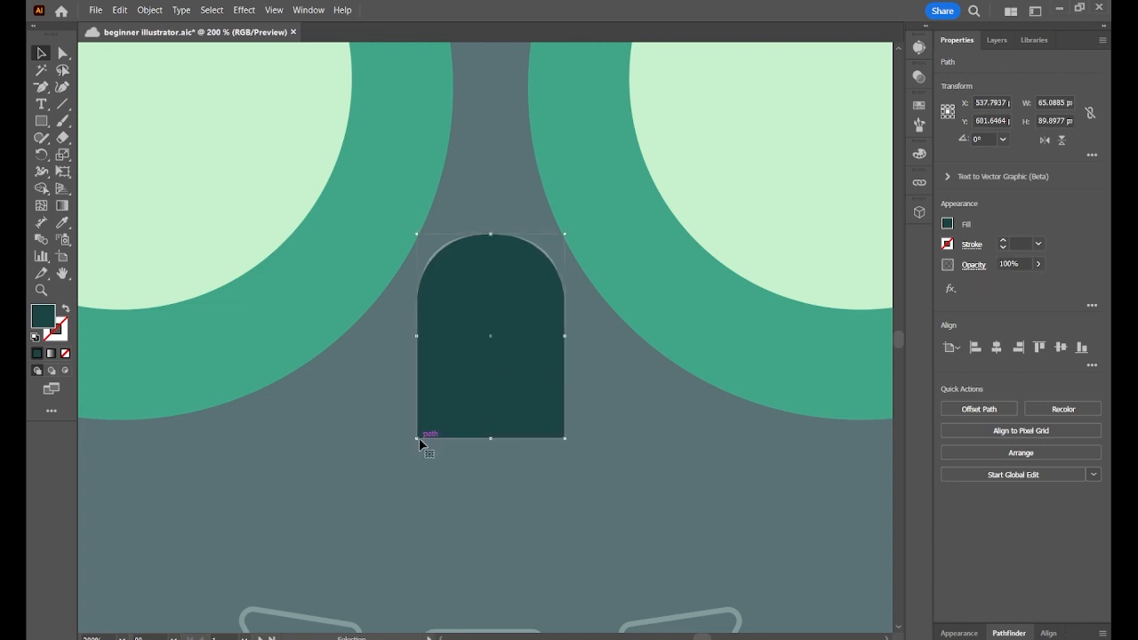
key(a)
click(418, 439)
click(41, 90)
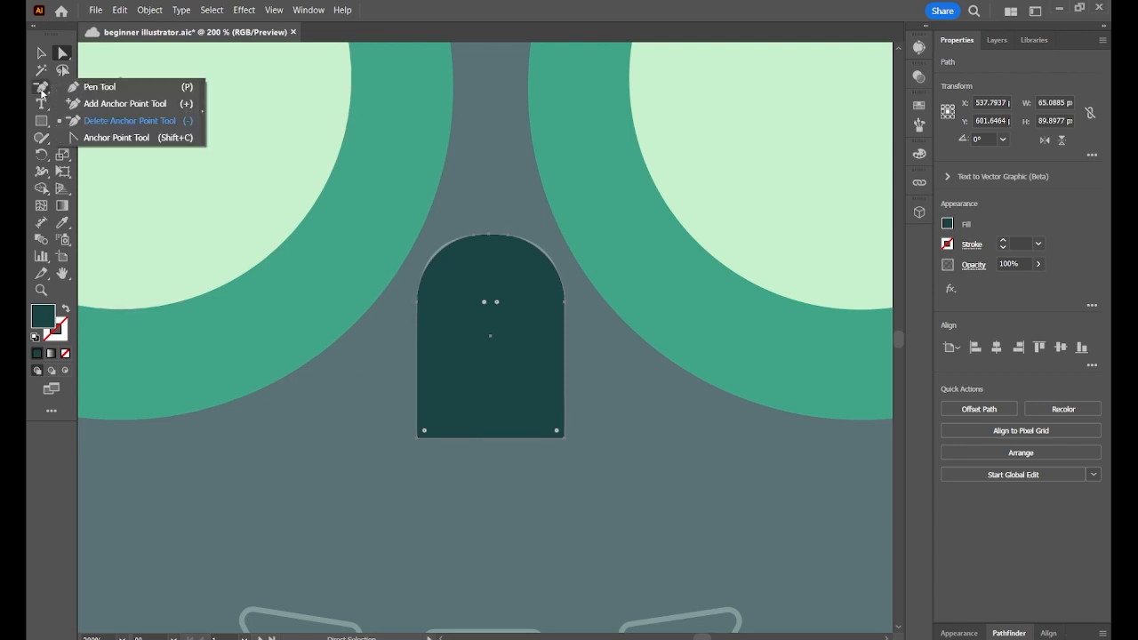
click(91, 105)
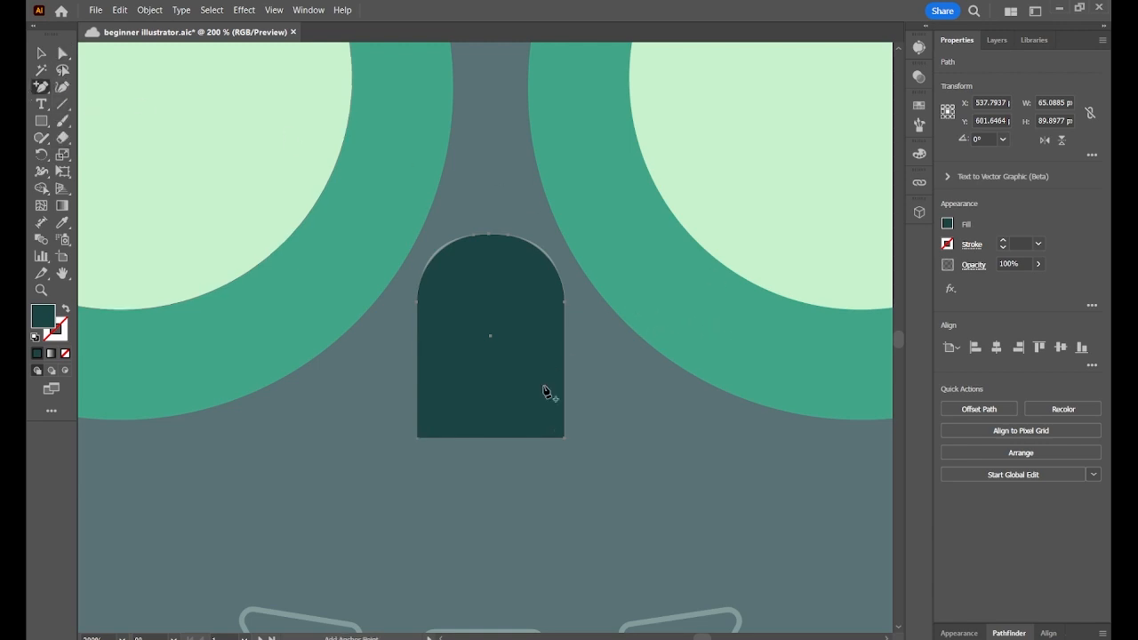
click(491, 437)
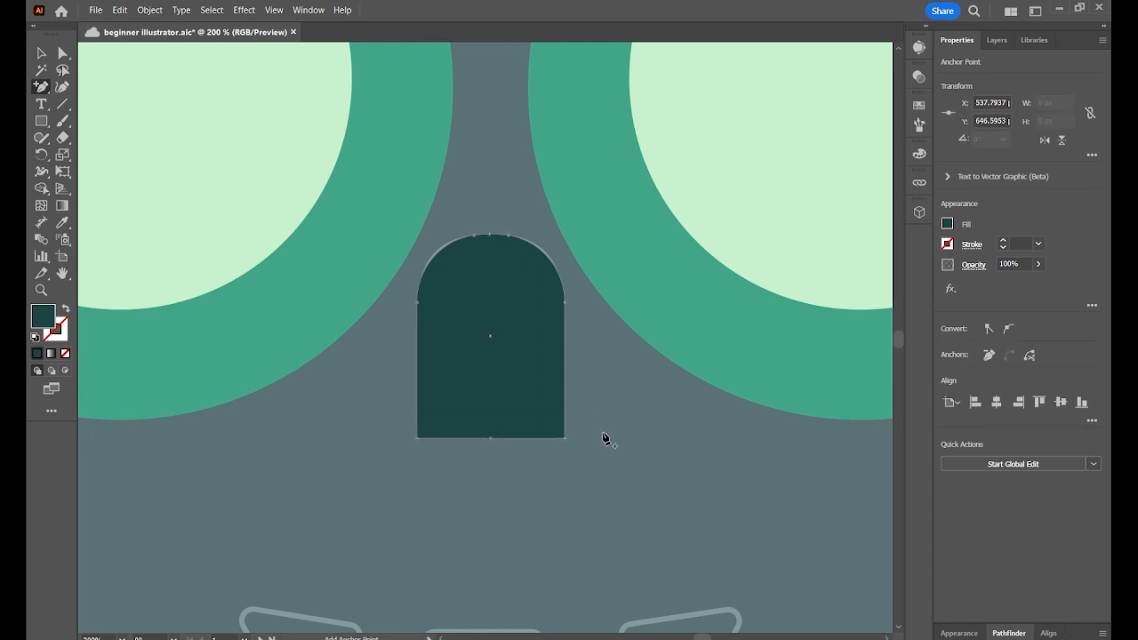
Pull the beak's bottom middle anchor down until the shape is about 117 px high and convert it to a sharp point.
key(a)
click(491, 439)
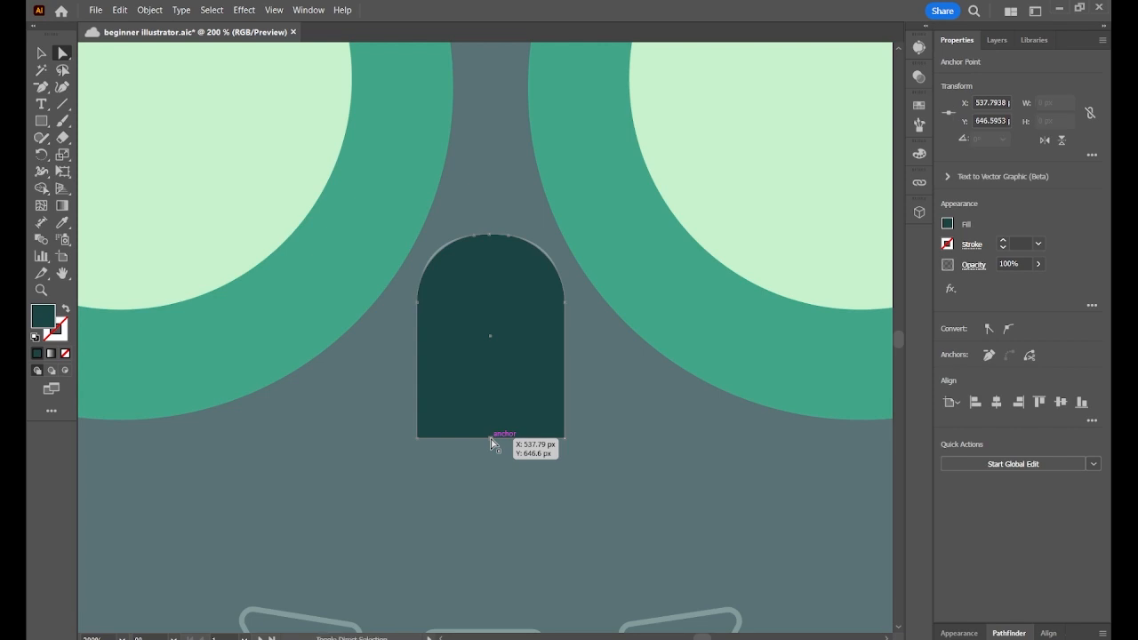
key(shift+grave)
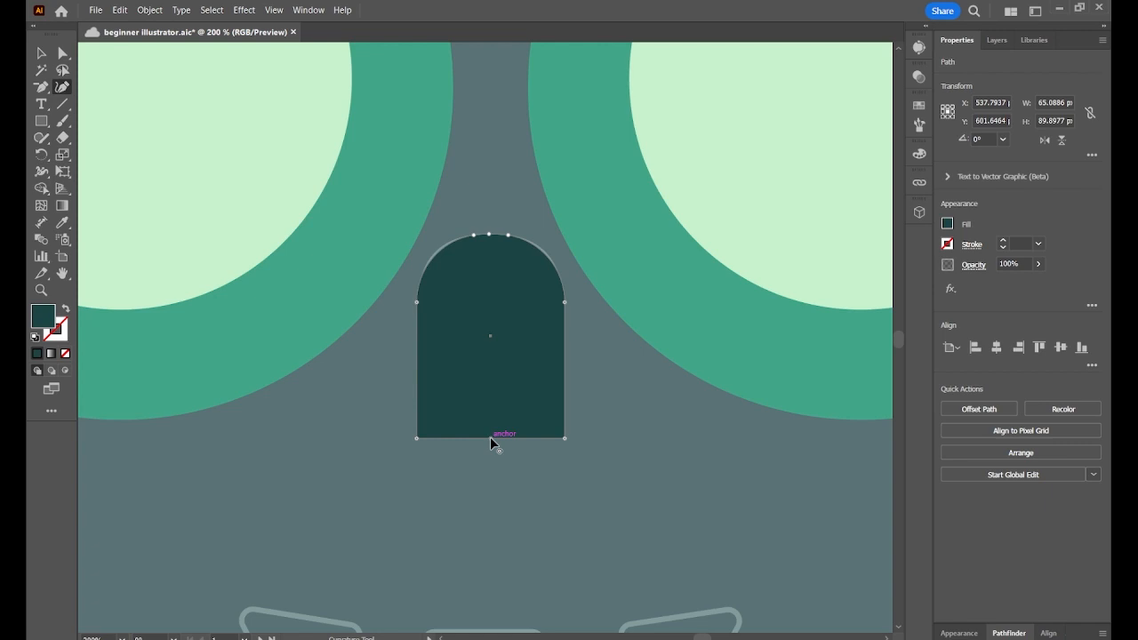
drag(491, 437, 496, 500)
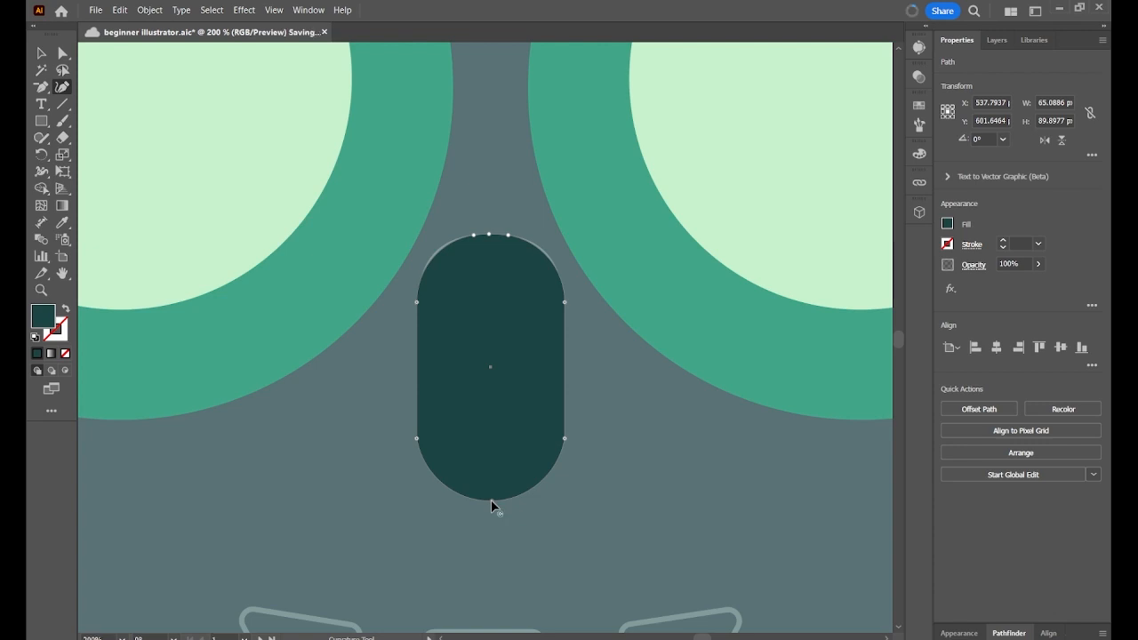
double_click(491, 500)
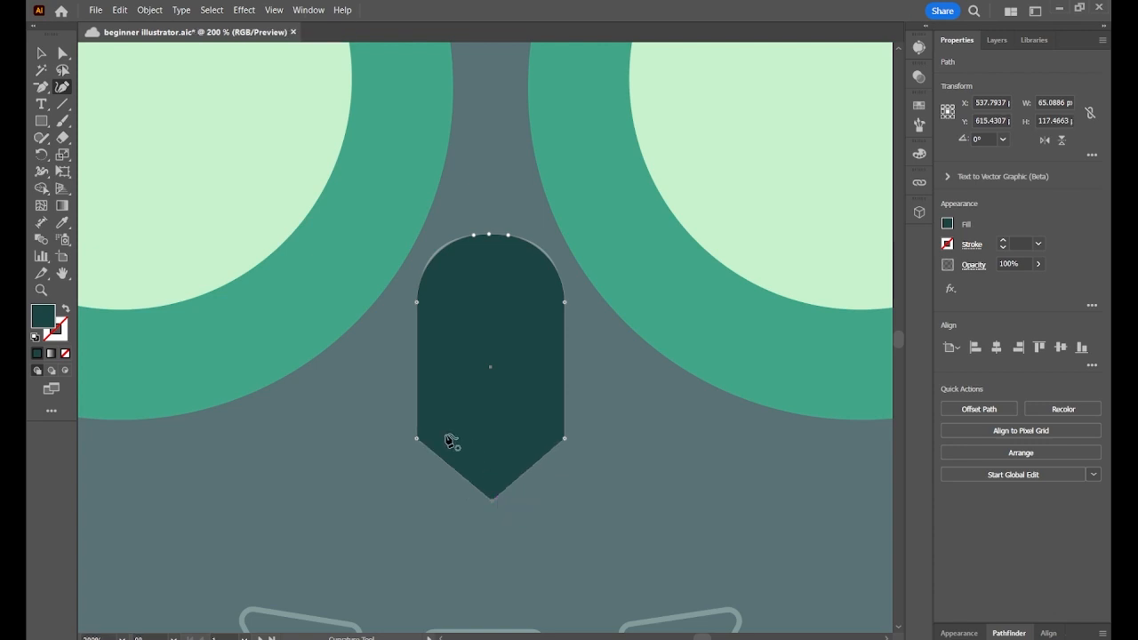
Round the two side corners above the beak's pointed tip.
key(a)
drag(427, 436, 486, 323)
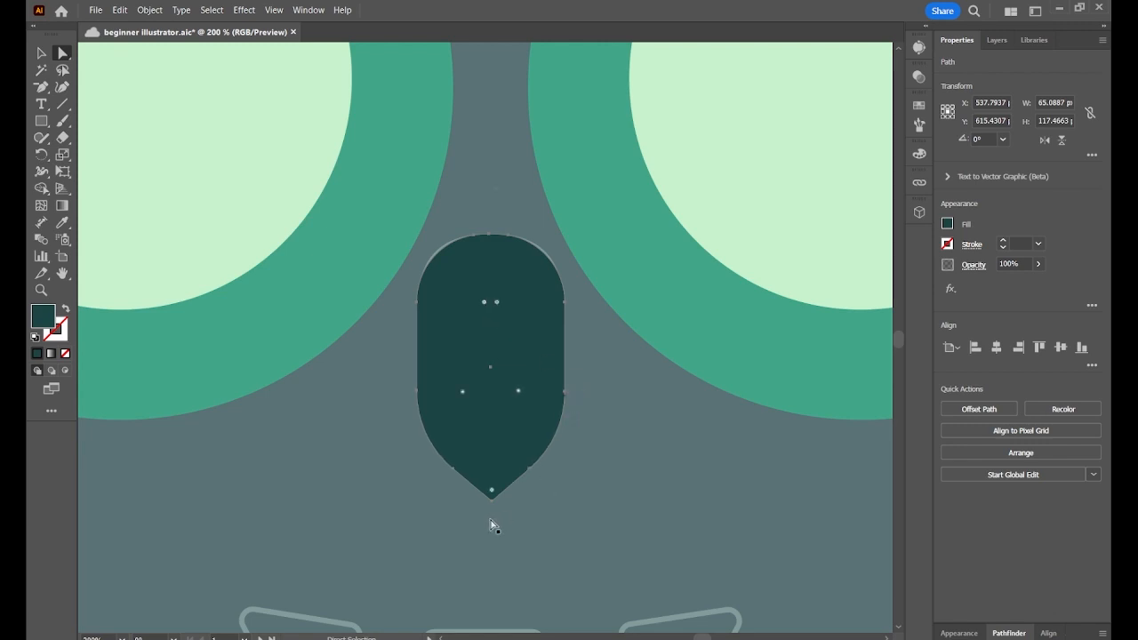
key(v)
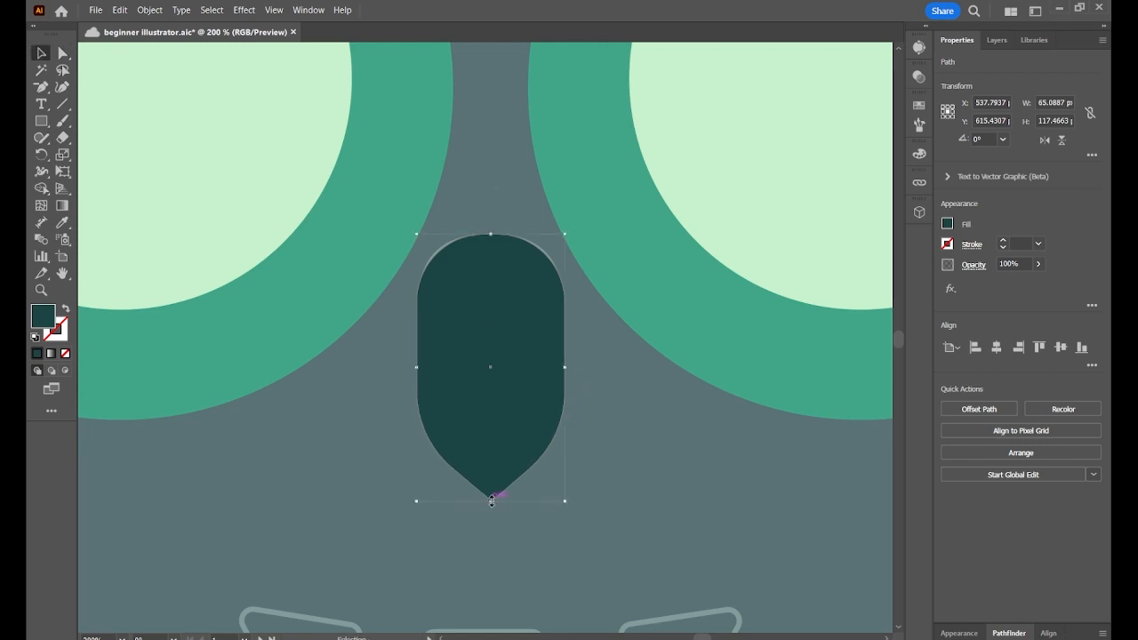
Set the beak's opacity to 38% and shorten it from the bottom to the template's tip, about 90 px high.
click(1039, 264)
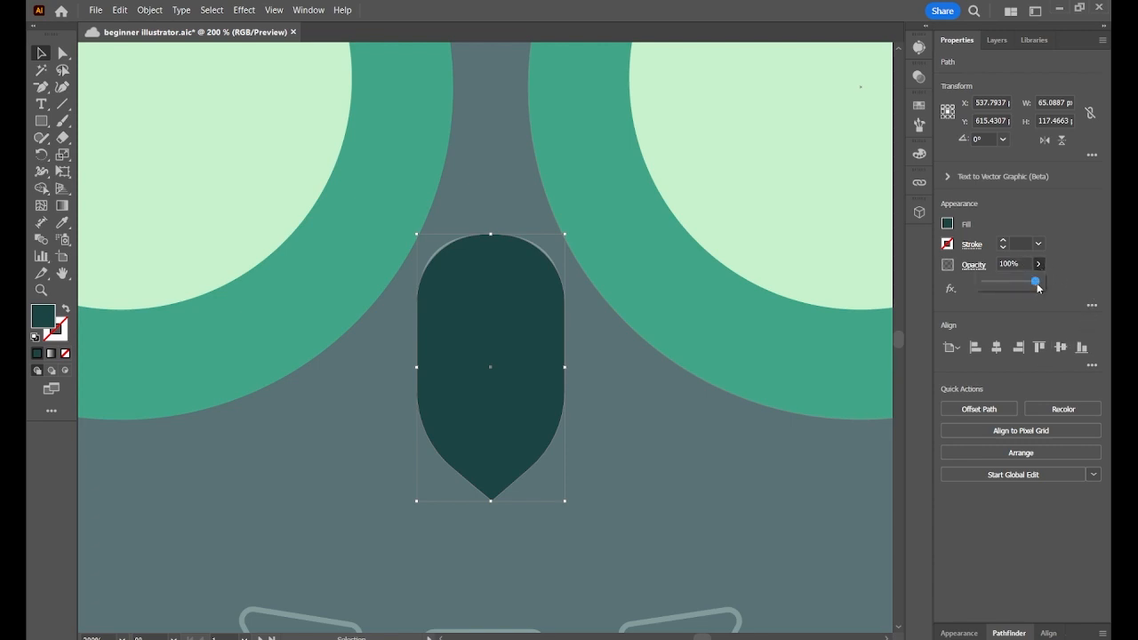
drag(1038, 281, 1004, 281)
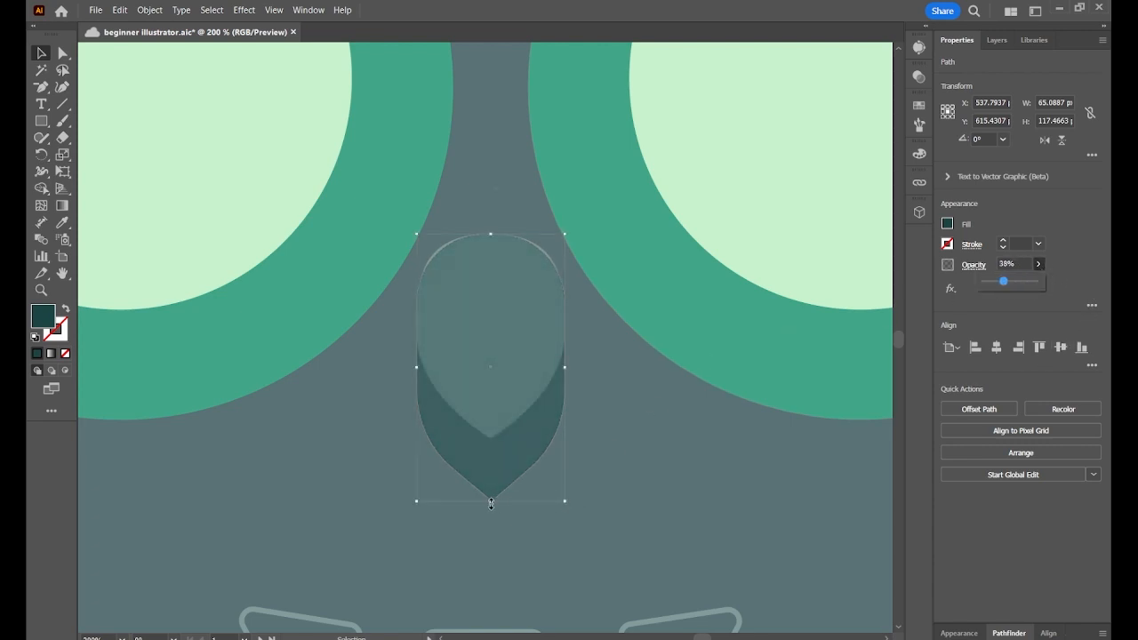
drag(491, 502, 495, 442)
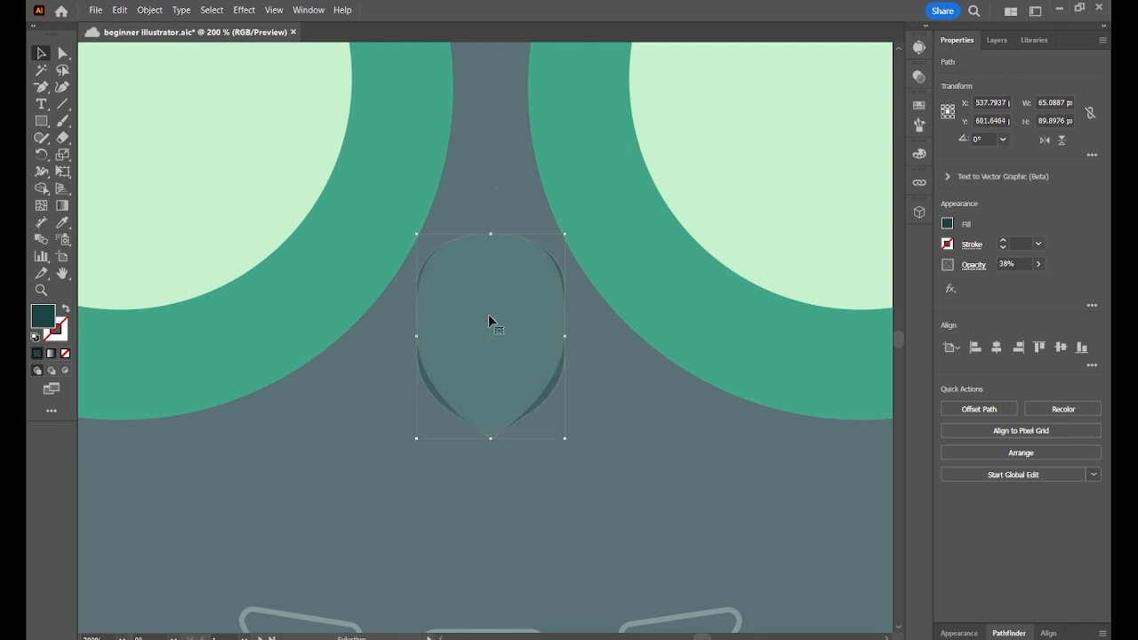
click(646, 457)
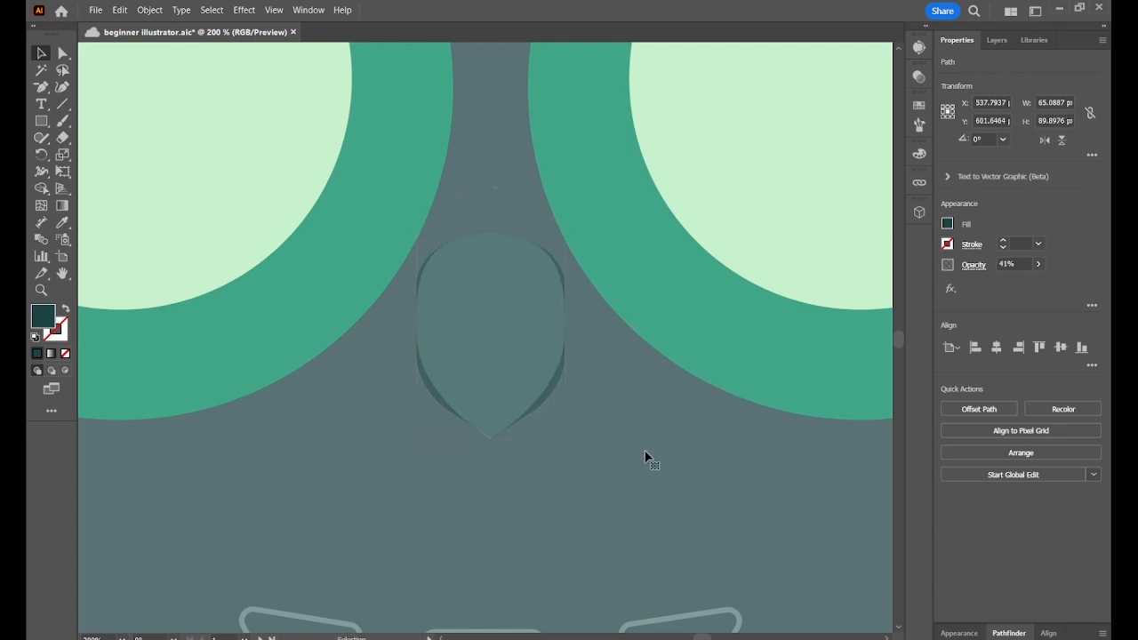
Set the finished beak's opacity to 100%.
click(506, 373)
click(1038, 264)
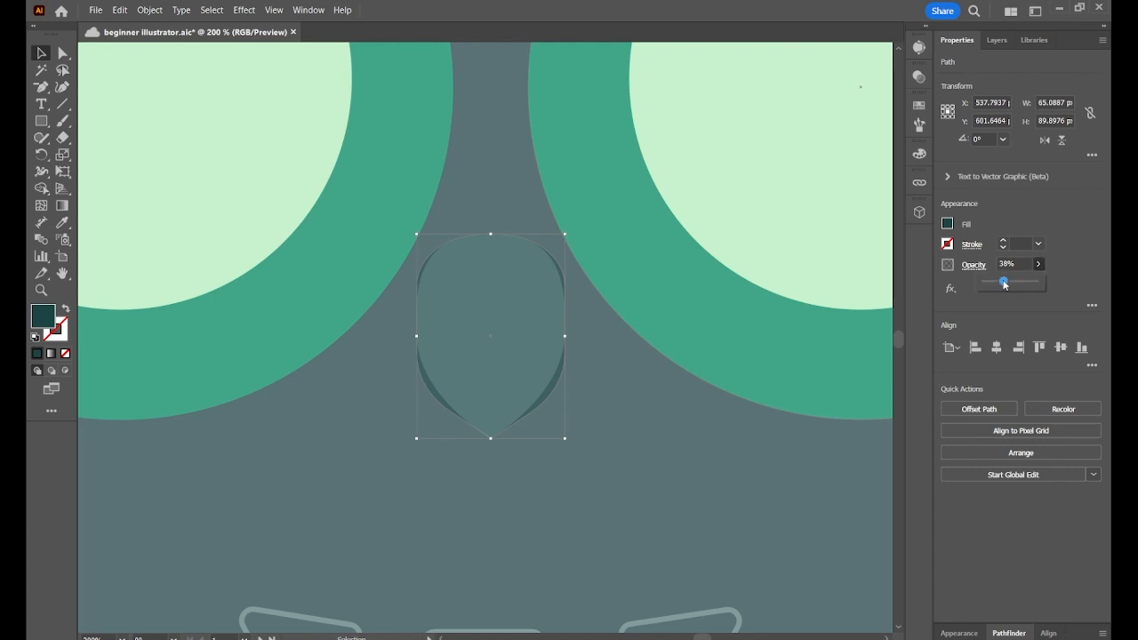
drag(1005, 283, 1035, 281)
click(684, 352)
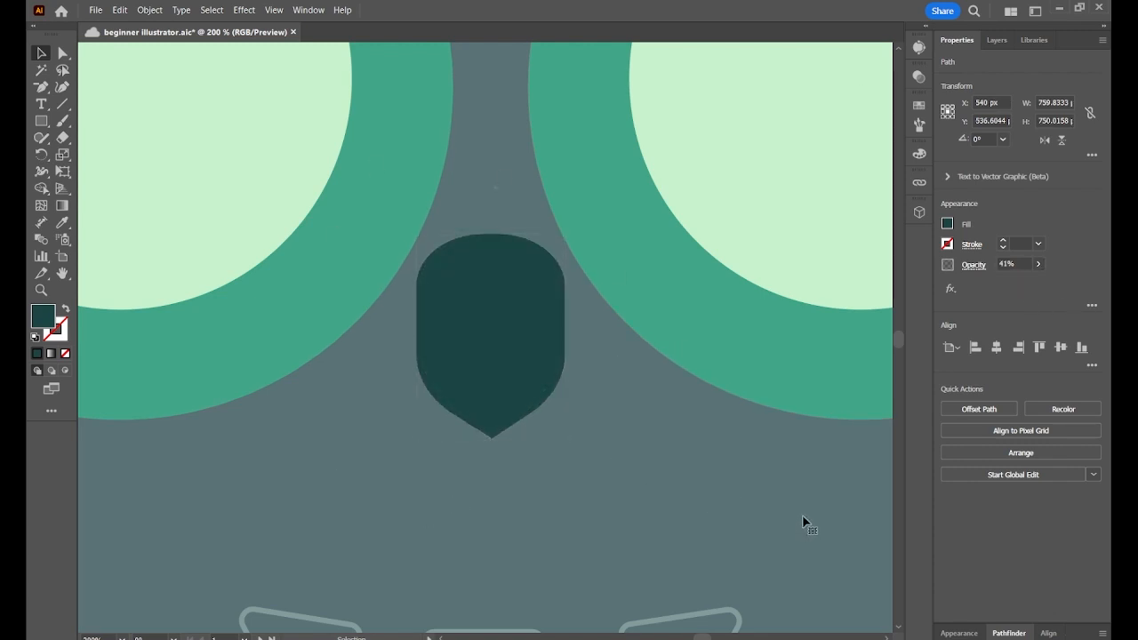
Draw a tilted three-pointed star about 86 by 83 px over the upper-left feather triangle on the owl's chest.
key(ctrl+minus)
key(ctrl+minus)
key(ctrl+minus)
key(ctrl+minus)
key(v)
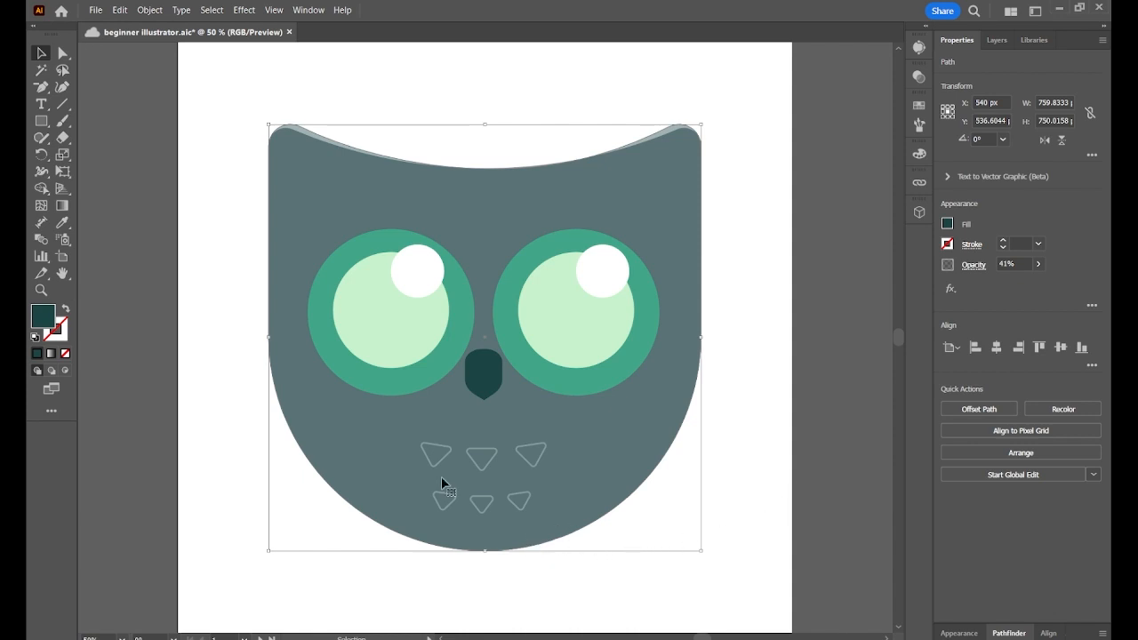
drag(41, 124, 105, 187)
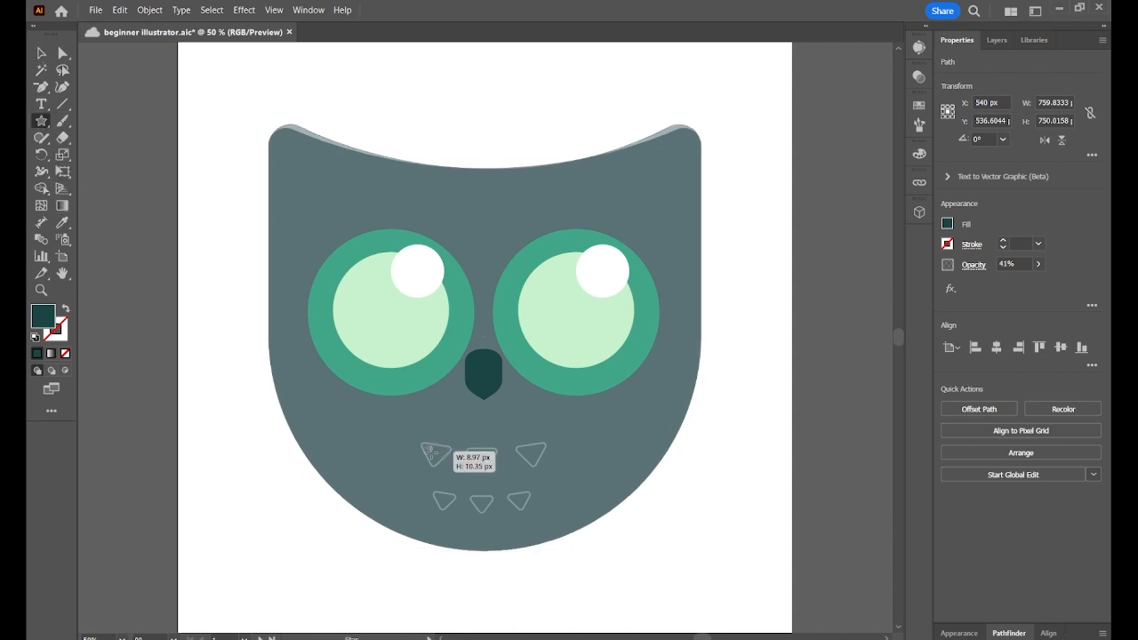
drag(425, 448, 421, 478)
Delete the star's three inner anchor points so it becomes a plain triangle.
key(ctrl+equal)
key(ctrl+equal)
key(ctrl+equal)
key(ctrl+equal)
key(ctrl+equal)
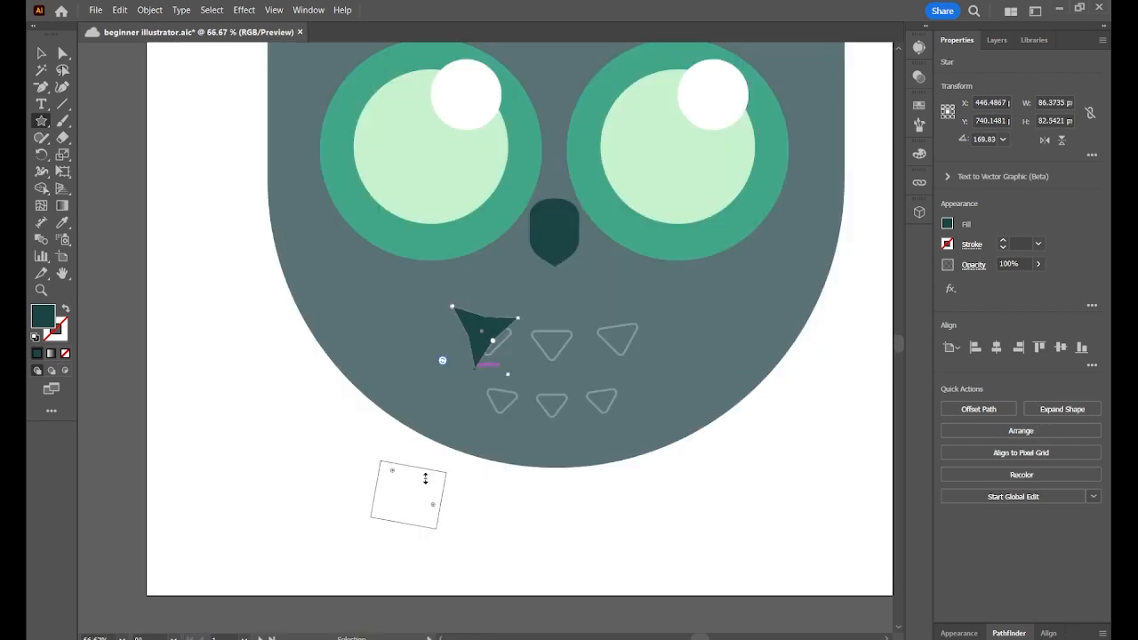
key(minus)
click(522, 350)
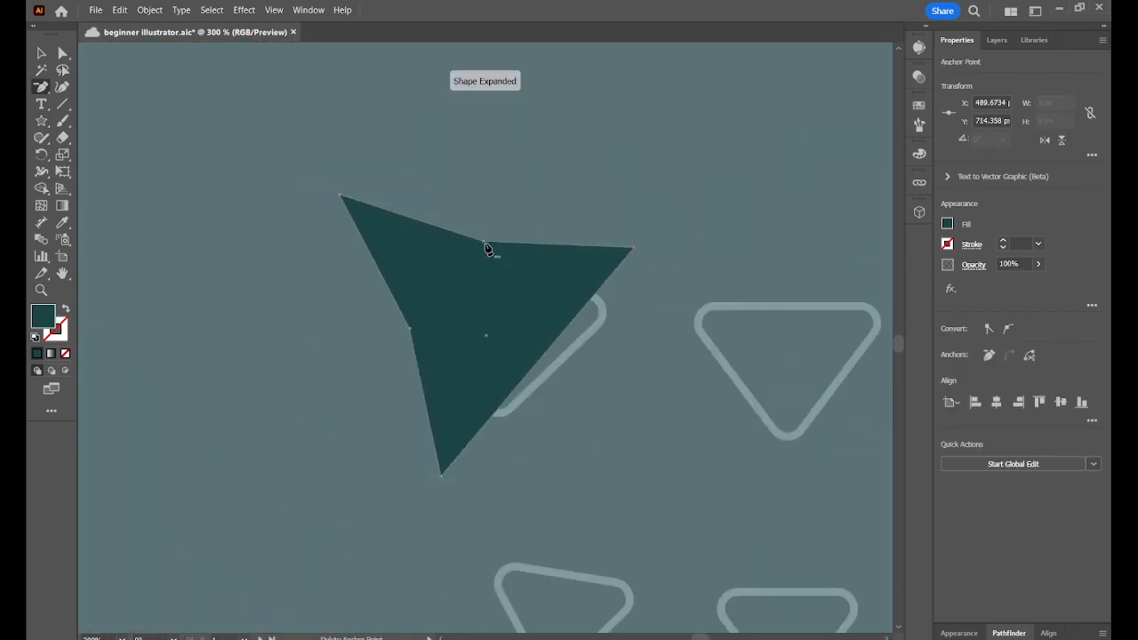
click(485, 241)
click(413, 340)
key(v)
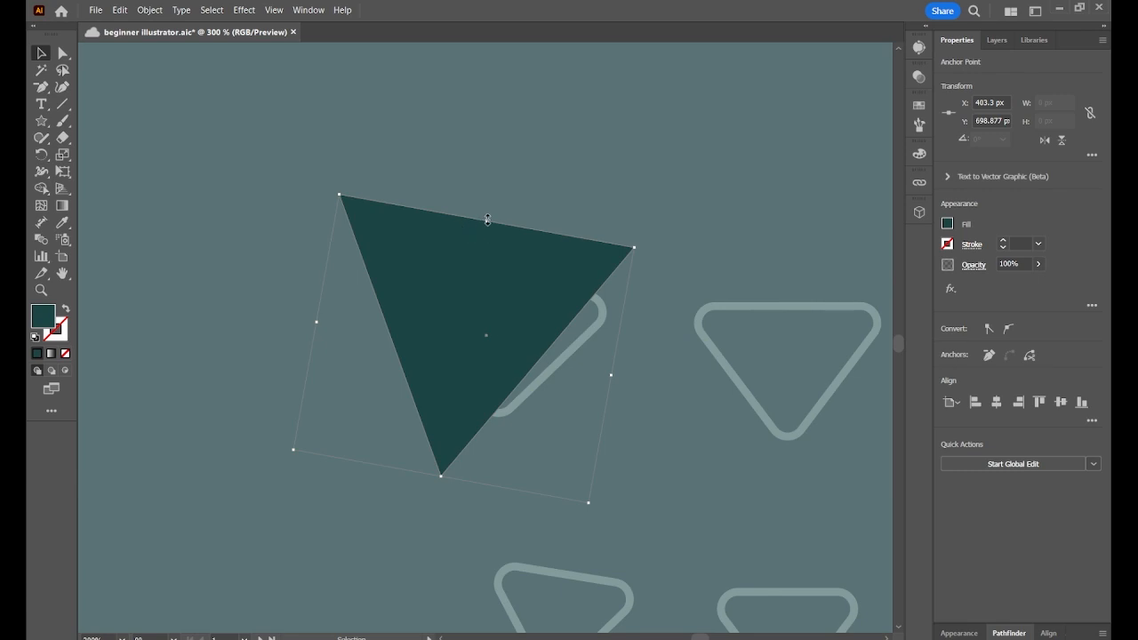
Shrink the triangle around the upper-left feather template, then remove its fill and give it a dark teal stroke.
drag(487, 220, 477, 272)
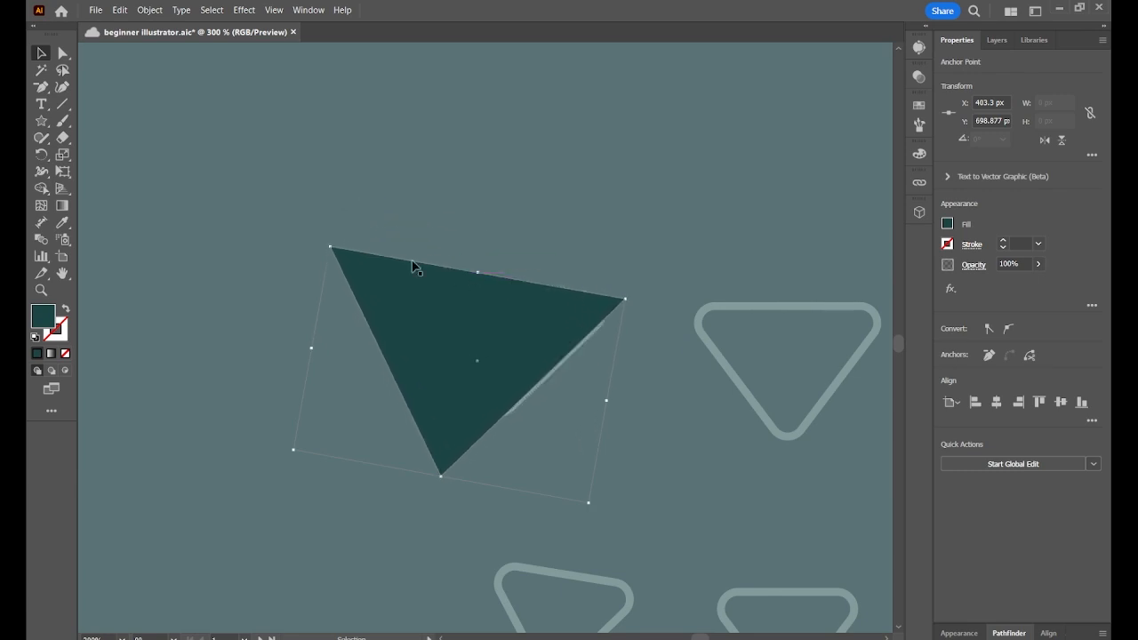
drag(312, 349, 377, 361)
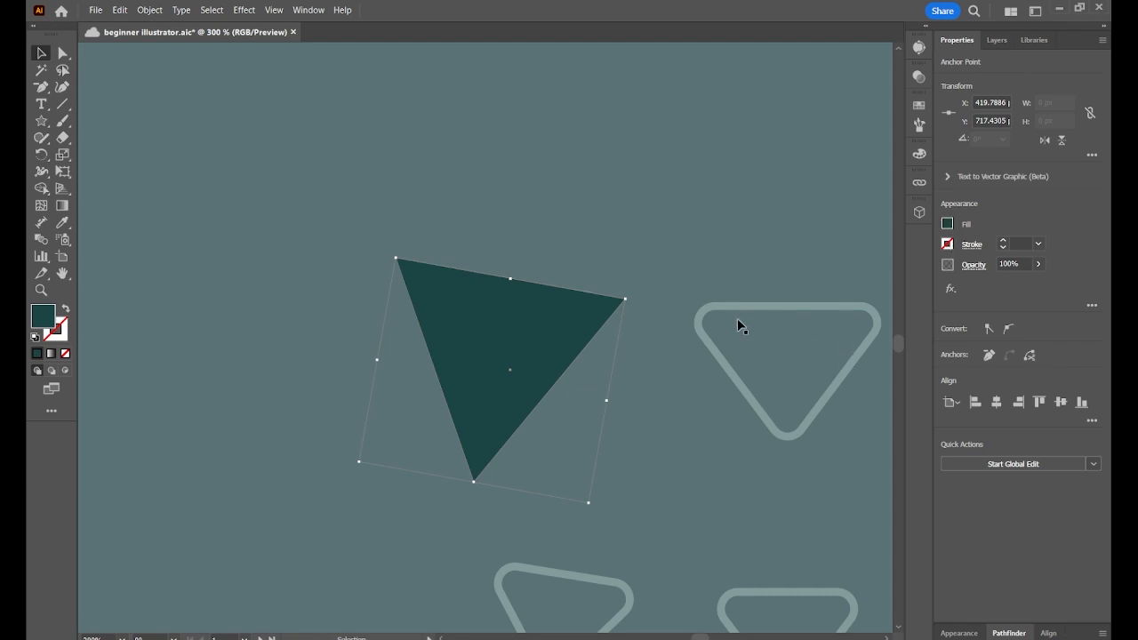
click(949, 224)
click(793, 273)
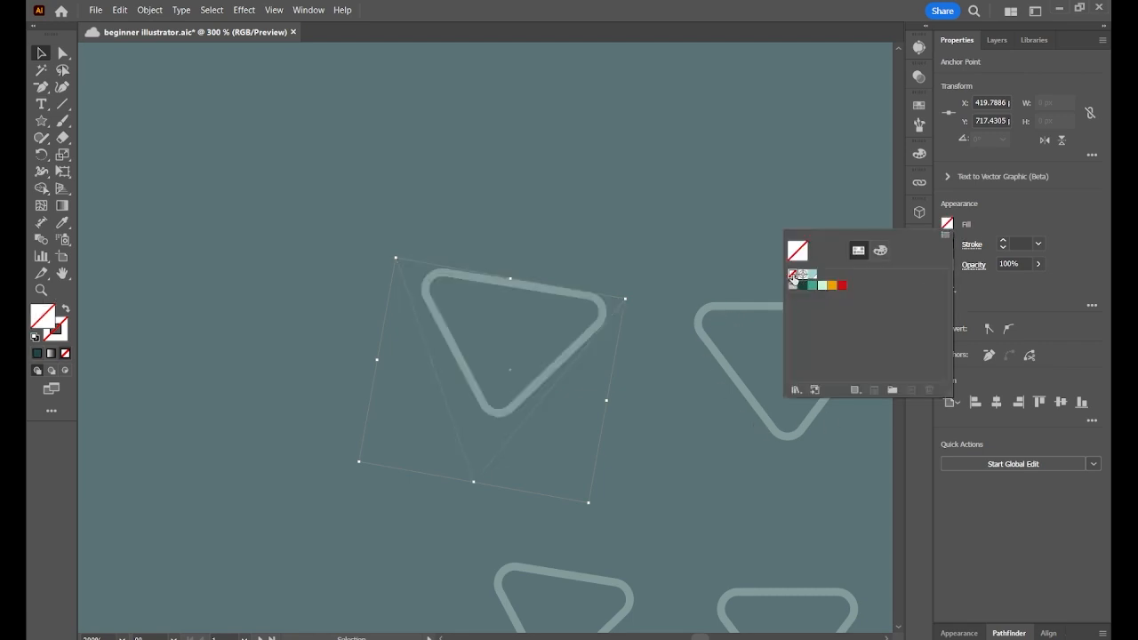
click(947, 244)
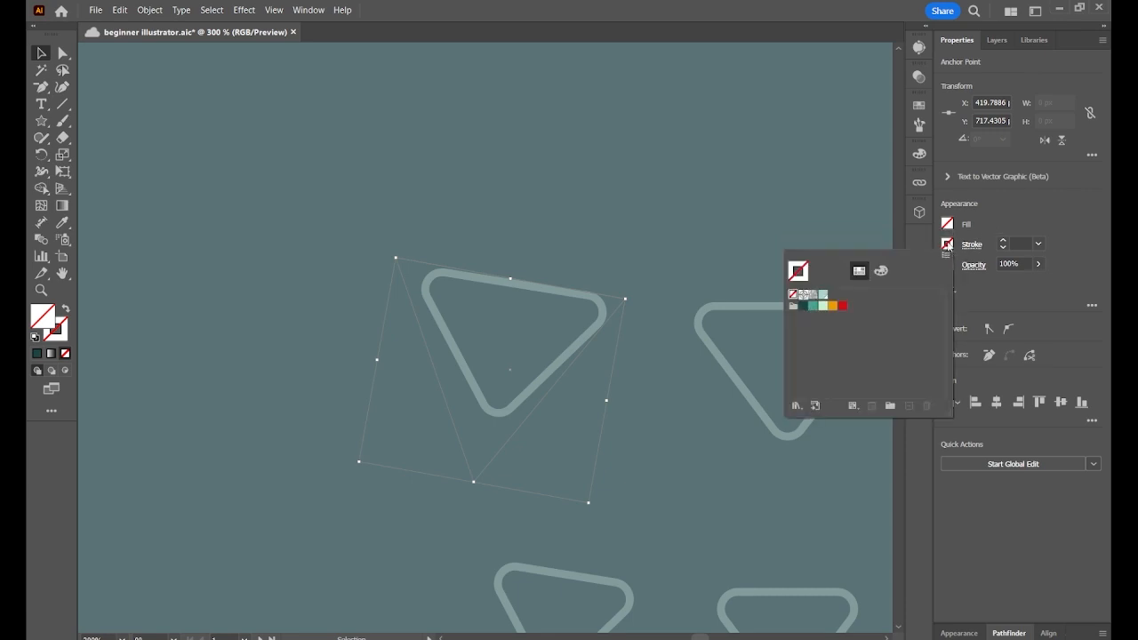
click(804, 306)
click(730, 185)
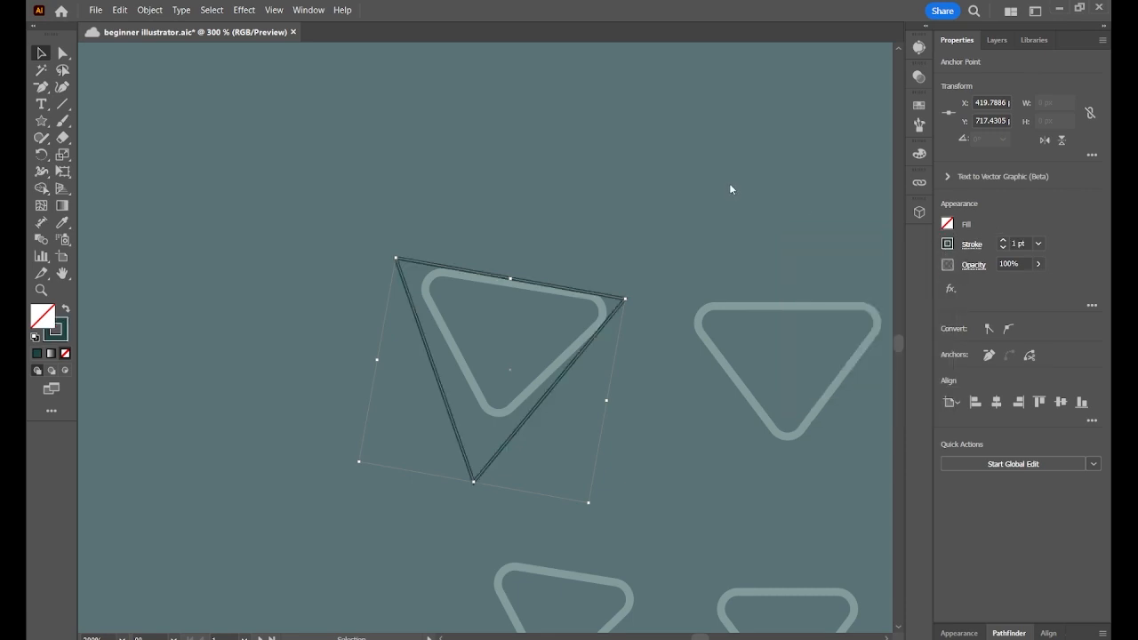
Move the triangle's three corner points onto the corners of the upper-left feather template and undo the stray corner rounding.
key(a)
drag(473, 481, 501, 411)
drag(395, 259, 427, 281)
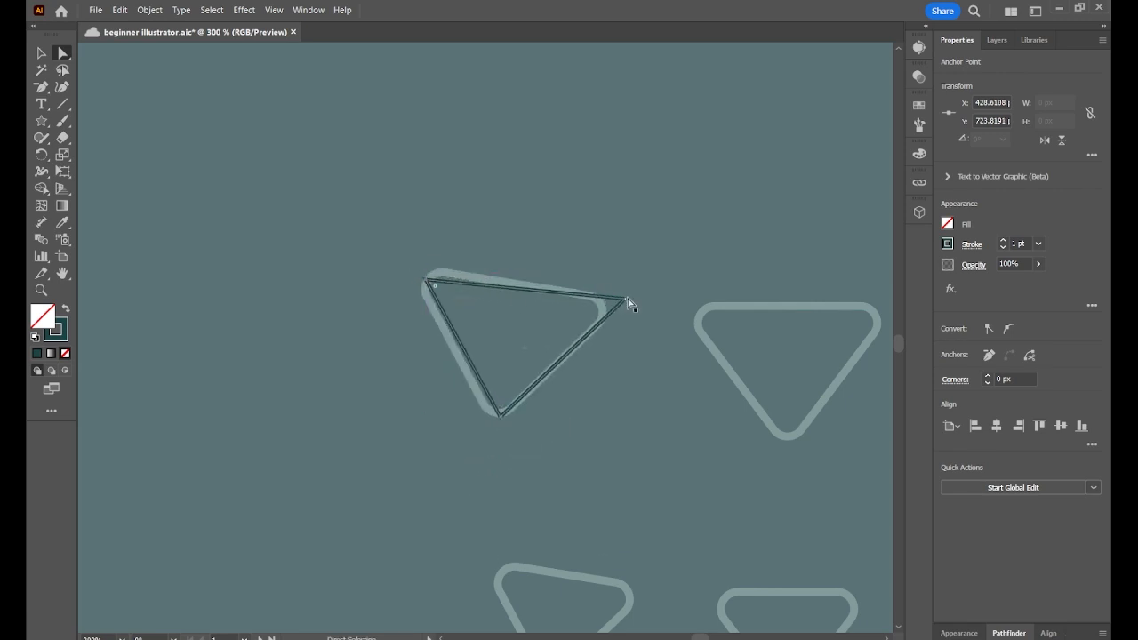
drag(626, 301, 572, 320)
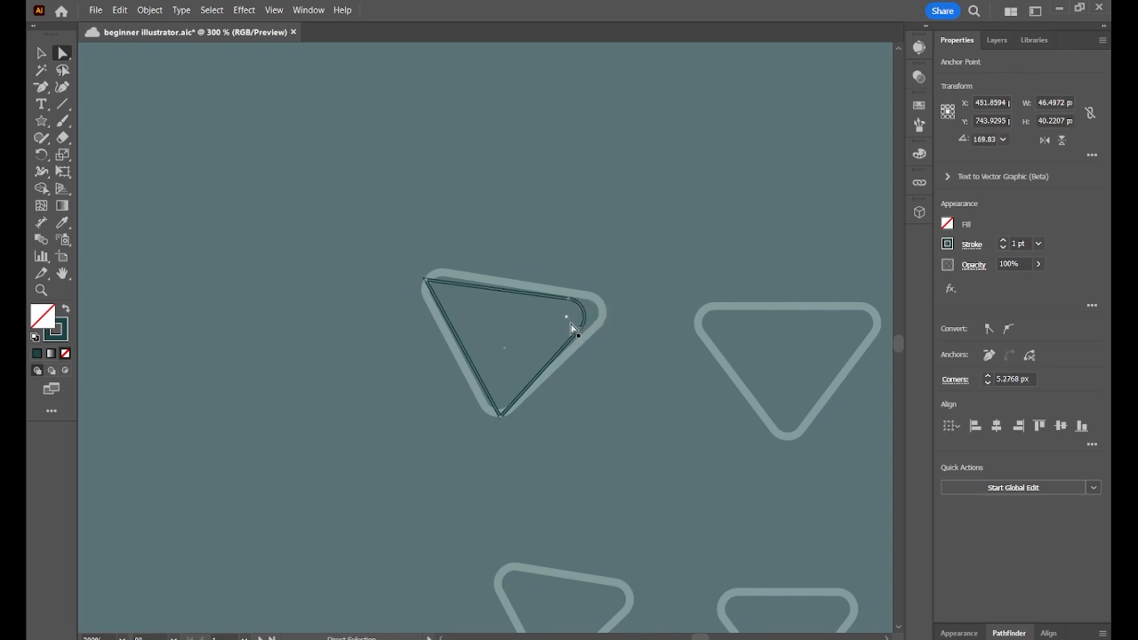
key(ctrl+z)
Round all three corners of the upper-left feather triangle to resemble the template's curves.
key(v)
key(ctrl+plus)
key(ctrl+plus)
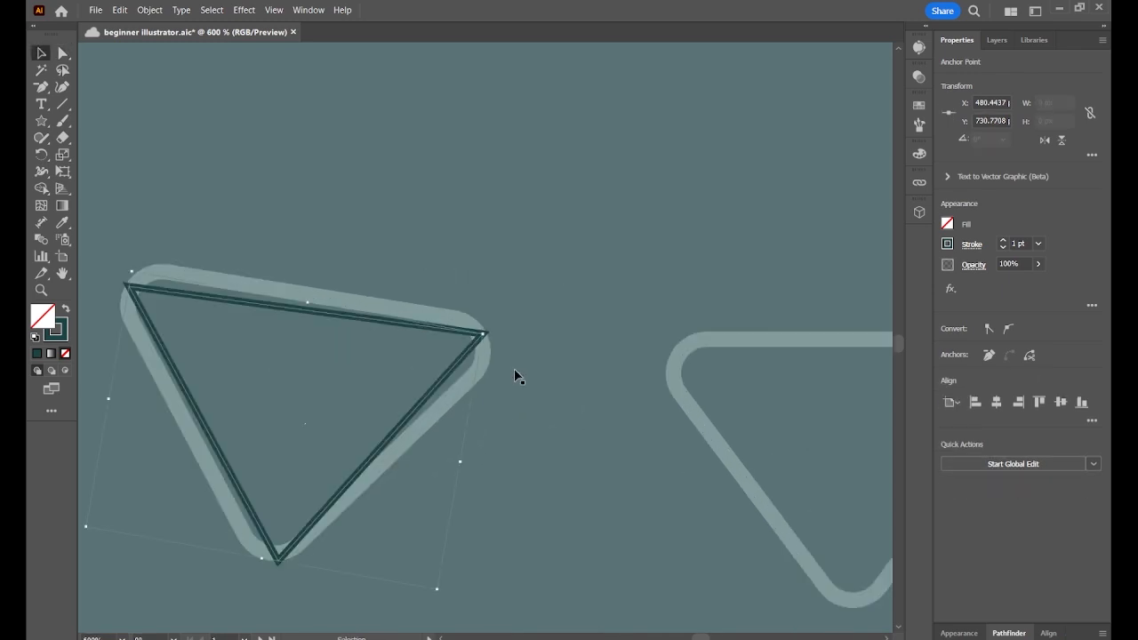
click(386, 323)
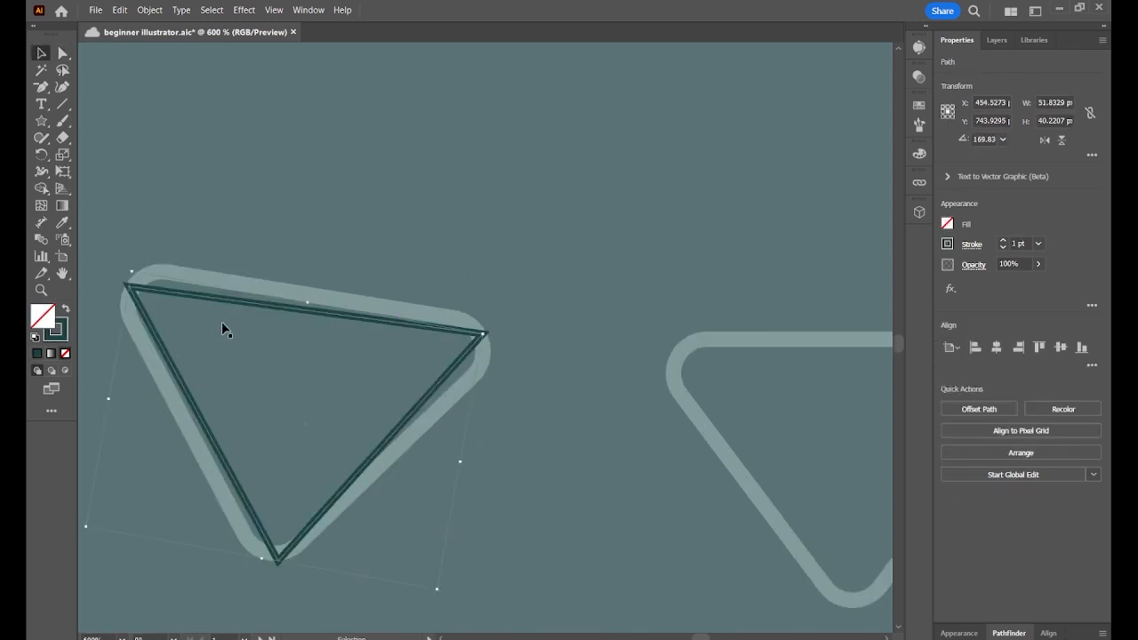
key(a)
drag(148, 302, 162, 314)
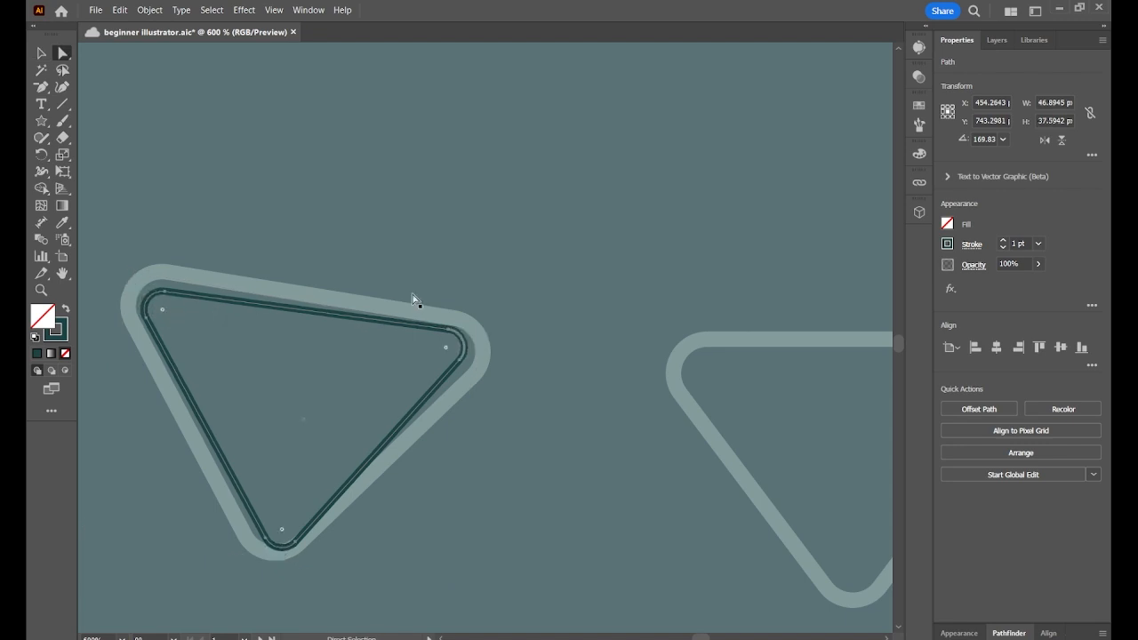
Enlarge and rotate the rounded triangle to fit its template, about 52 by 43 px at 167.78°.
key(v)
drag(468, 334, 489, 336)
drag(148, 273, 133, 256)
mouse_move(266, 545)
mouse_down()
mouse_move(263, 559)
mouse_move(270, 525)
mouse_up()
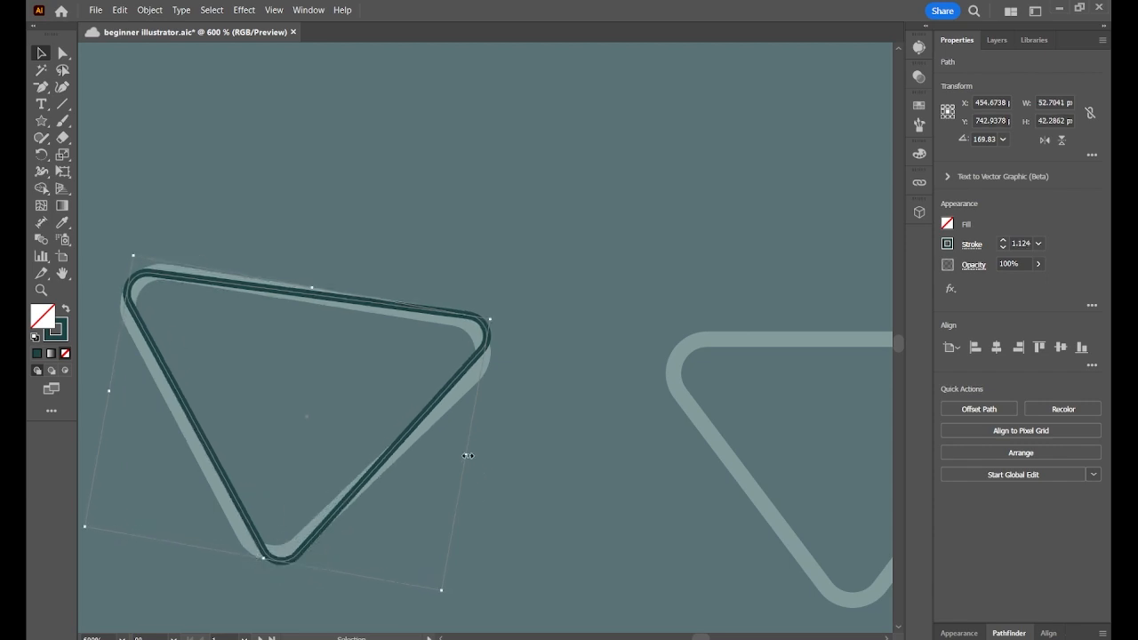
drag(487, 321, 495, 325)
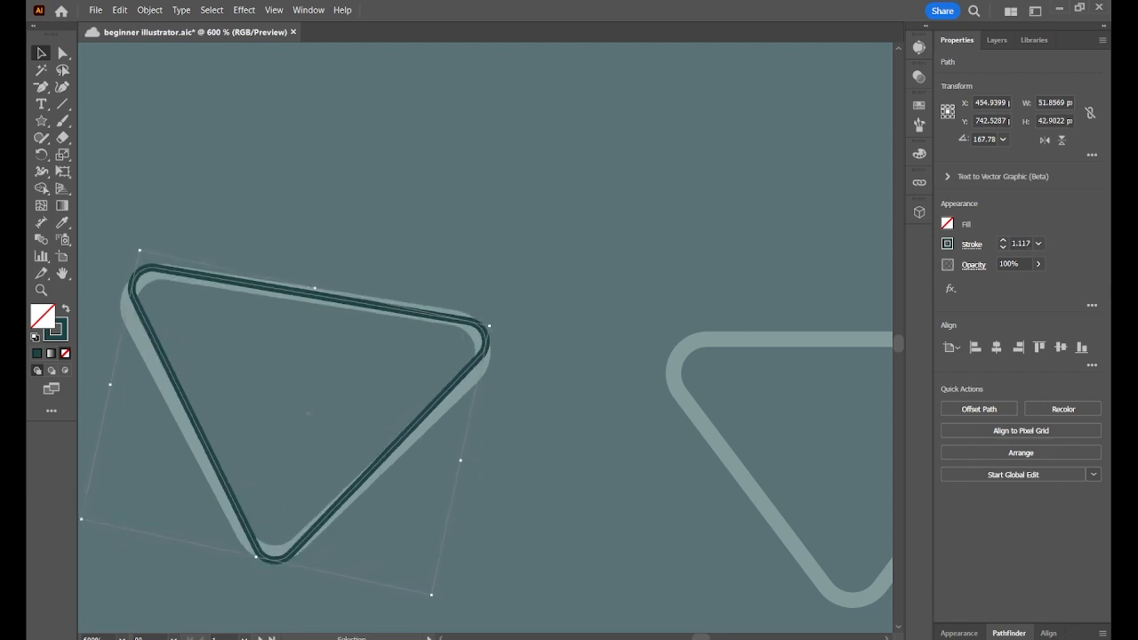
Set the triangle's stroke to 4 pt and nudge it slightly down over the template outline.
click(1003, 241)
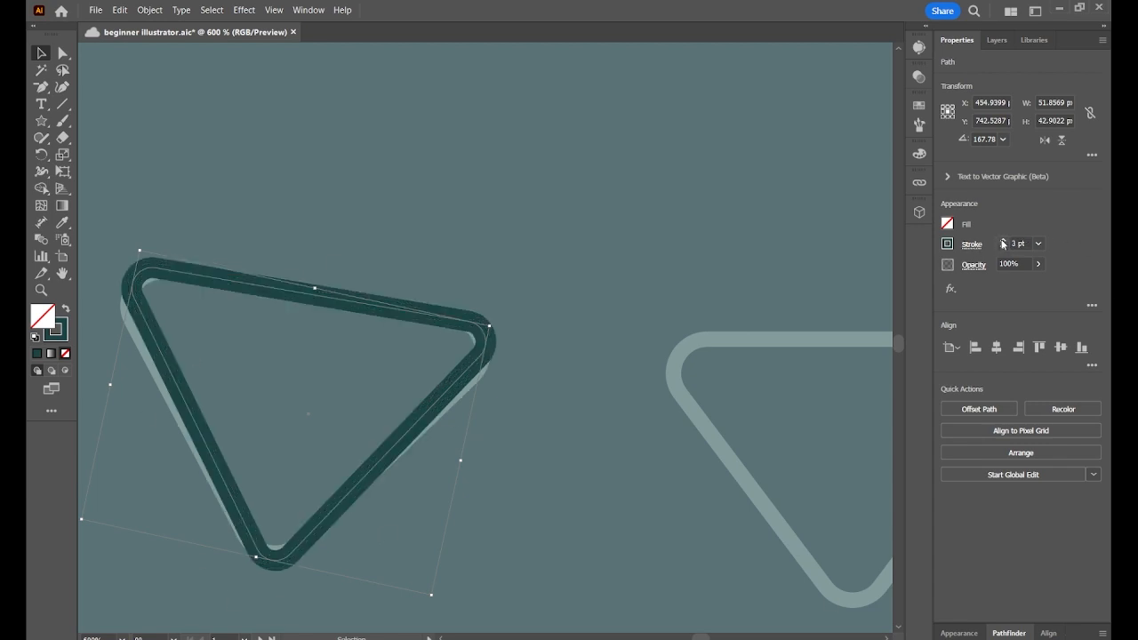
click(426, 310)
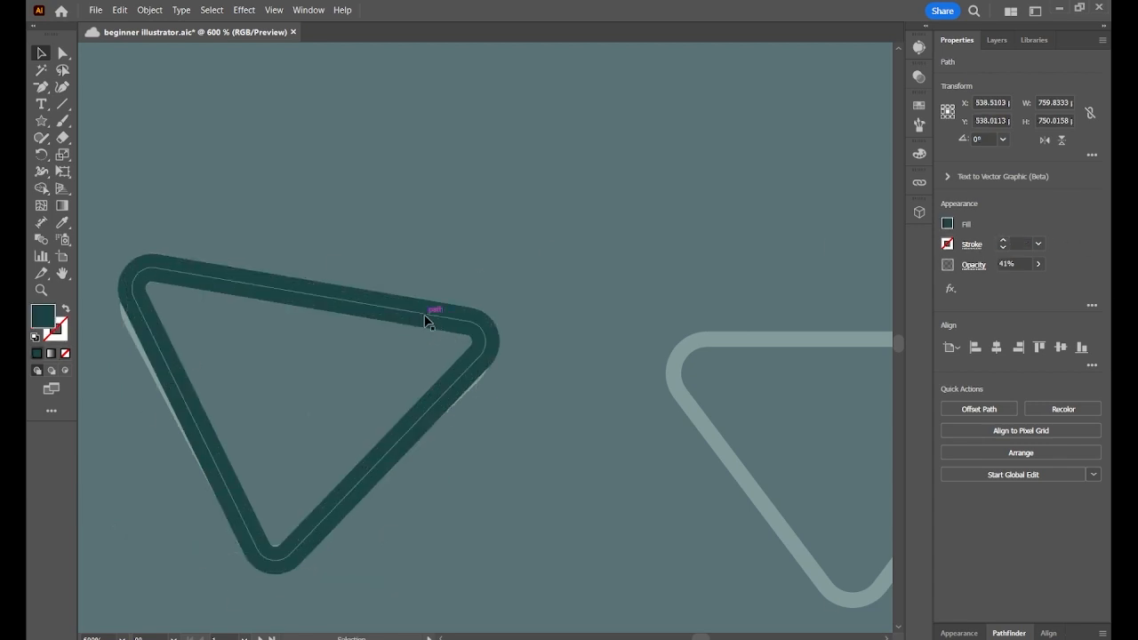
drag(426, 313, 426, 317)
click(578, 434)
key(ctrl+0)
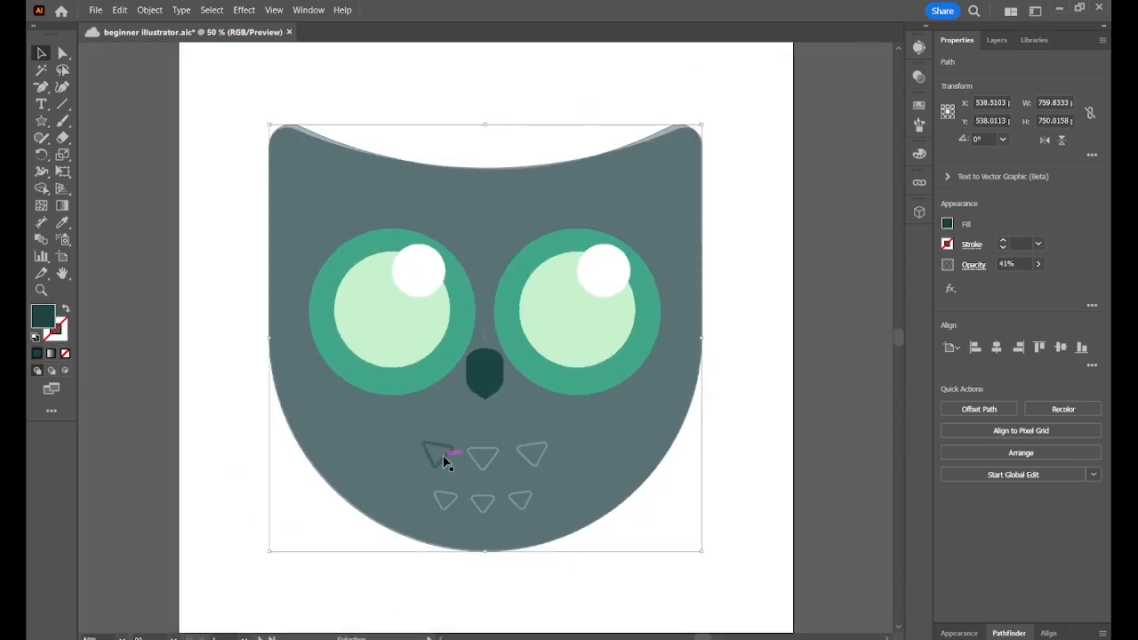
Copy the feather triangle onto the upper-middle and upper-right templates, and rotate and position the middle copy to fit.
click(443, 457)
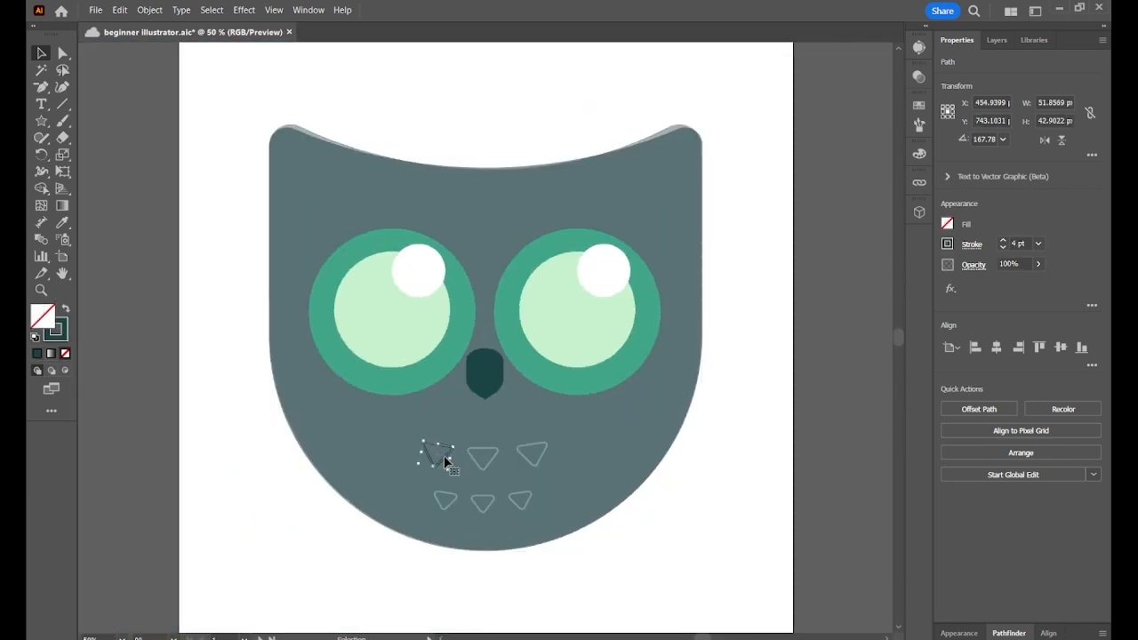
mouse_move(444, 457)
mouse_down()
mouse_move(534, 457)
mouse_move(499, 438)
mouse_move(485, 449)
mouse_up()
key(ctrl+equal)
key(ctrl+equal)
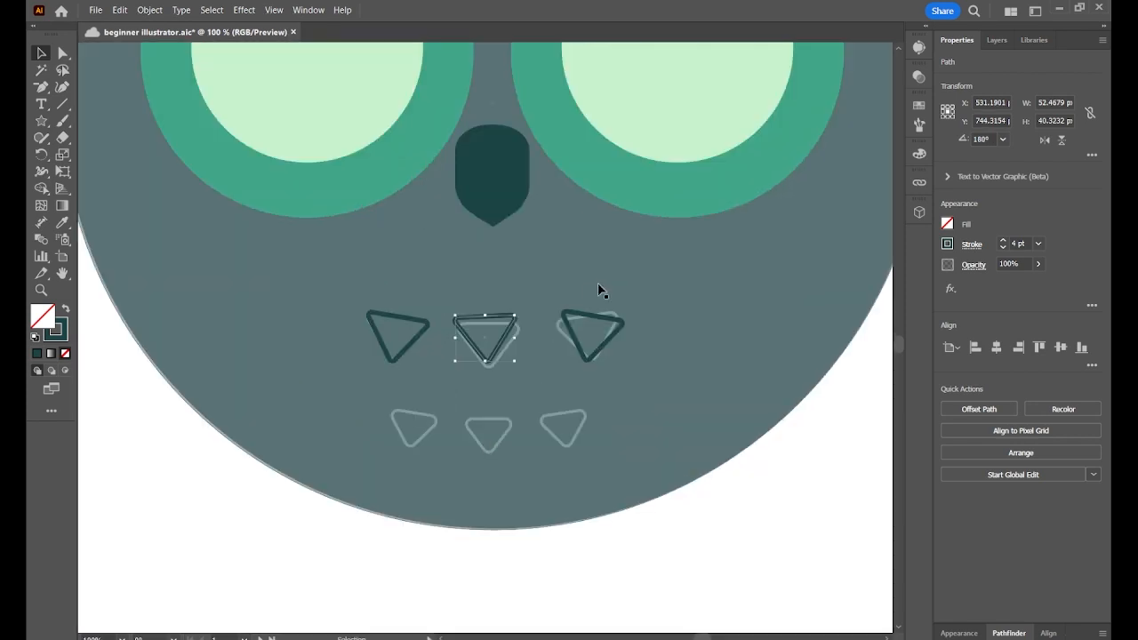
drag(504, 317, 508, 324)
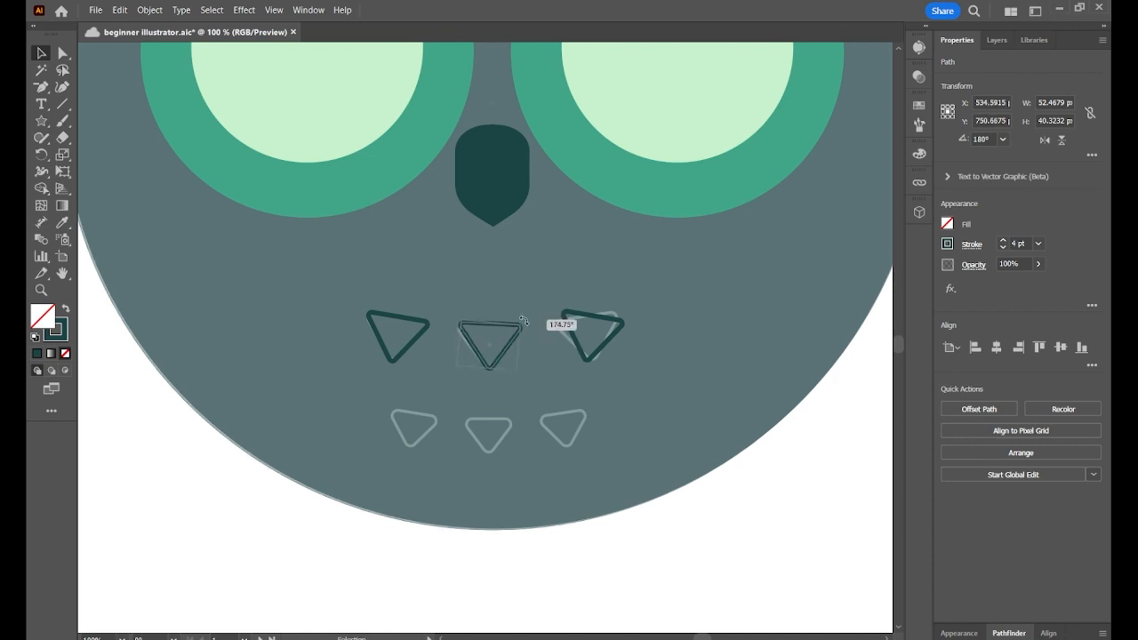
Rotate the upper-right feather triangle counterclockwise to match the tilt of its template.
click(604, 318)
drag(633, 320, 617, 312)
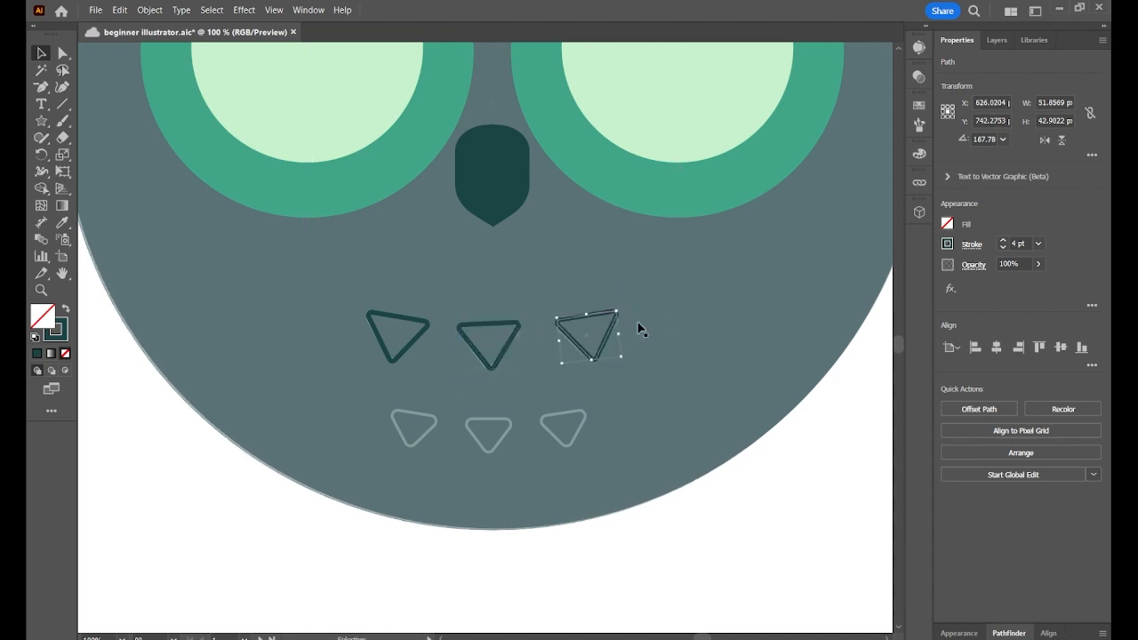
click(343, 321)
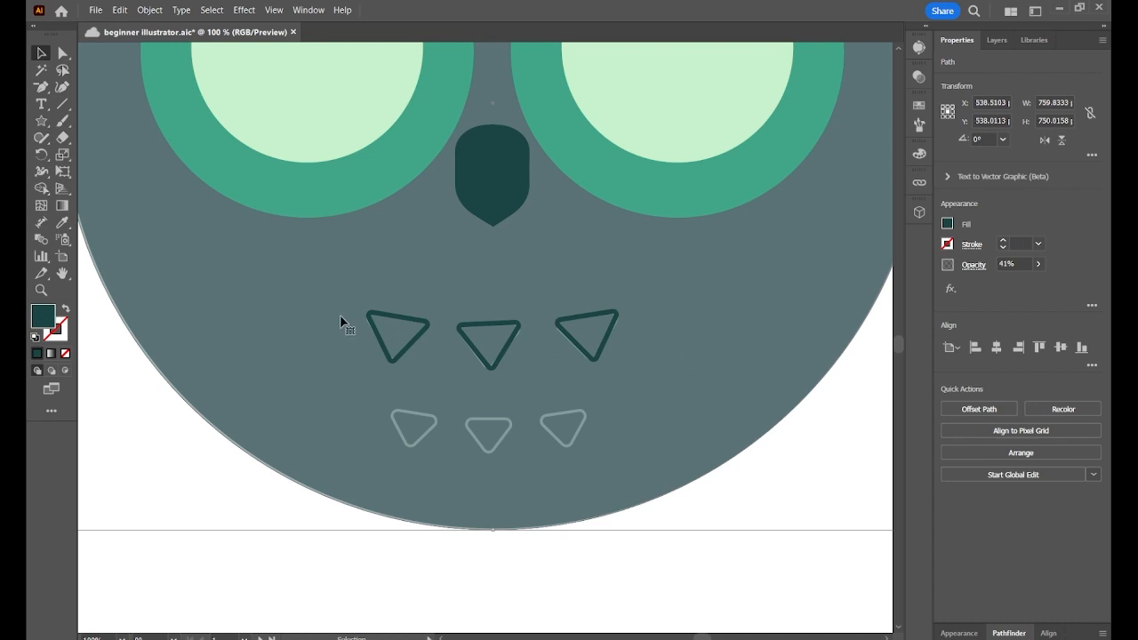
Copy the three upper feather triangles down to the second row and scale the copies down onto the smaller templates.
click(411, 345)
shift+click(499, 358)
shift+click(587, 355)
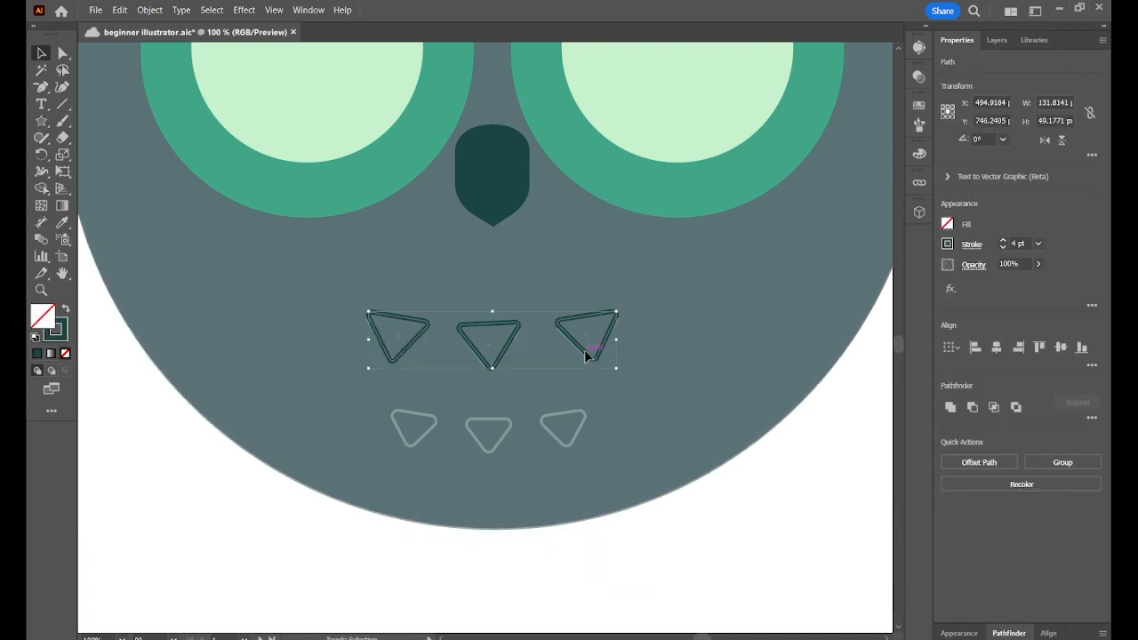
drag(589, 356, 586, 442)
drag(619, 398, 554, 411)
Set the owl body's opacity to 100%.
click(728, 242)
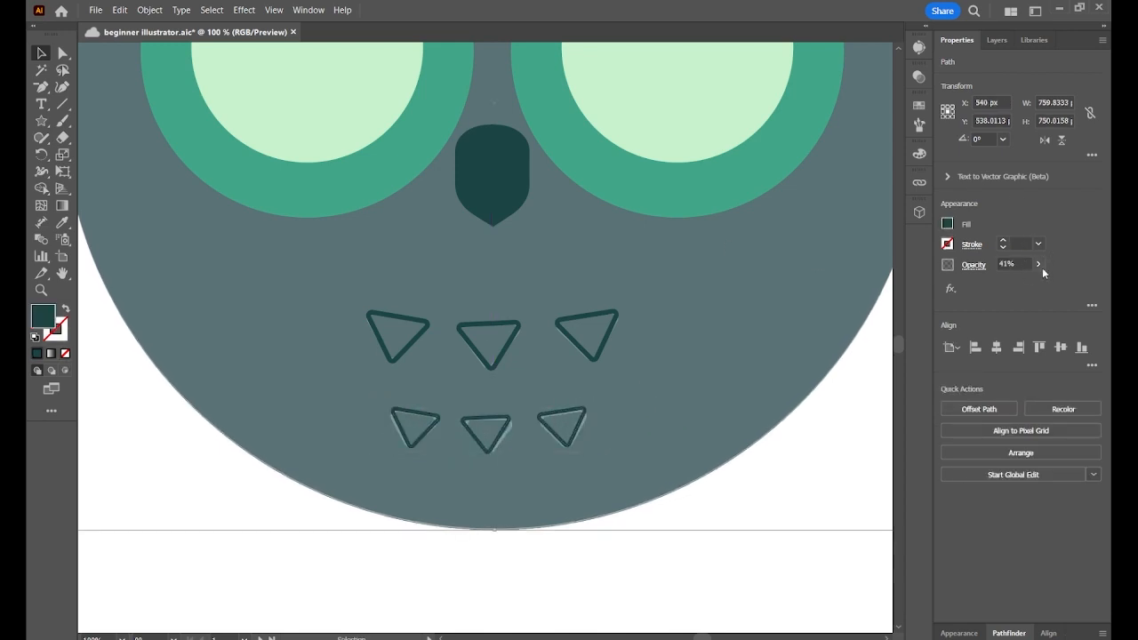
click(1010, 280)
click(720, 576)
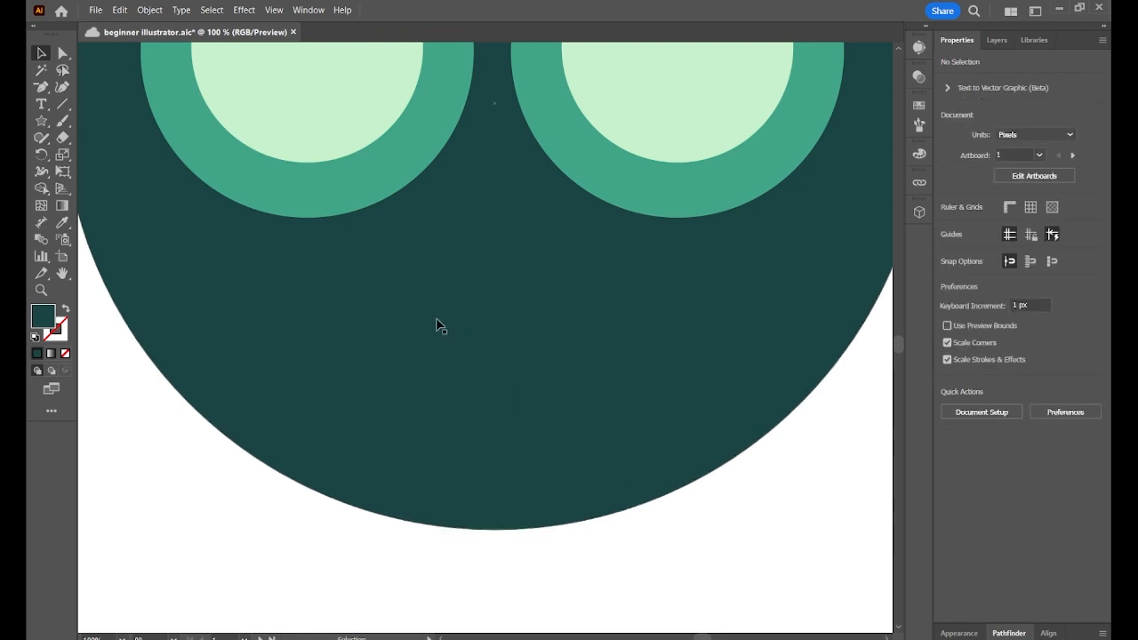
Change the stroke colour of all six chest feather triangles to pale mint green.
click(419, 318)
shift+click(511, 328)
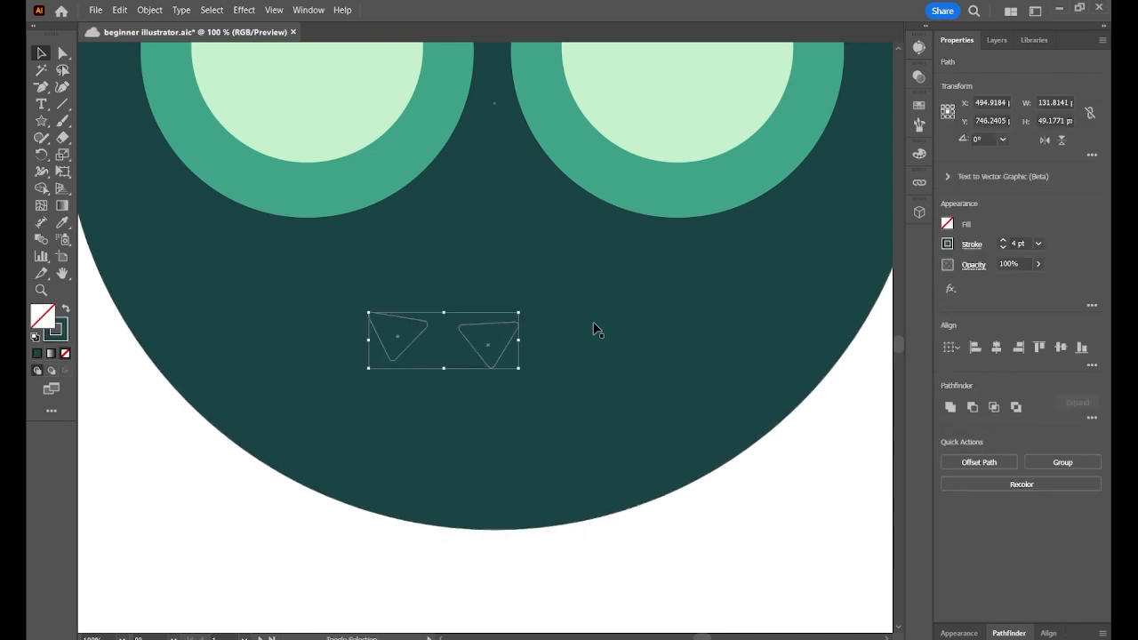
shift+click(611, 337)
shift+click(437, 429)
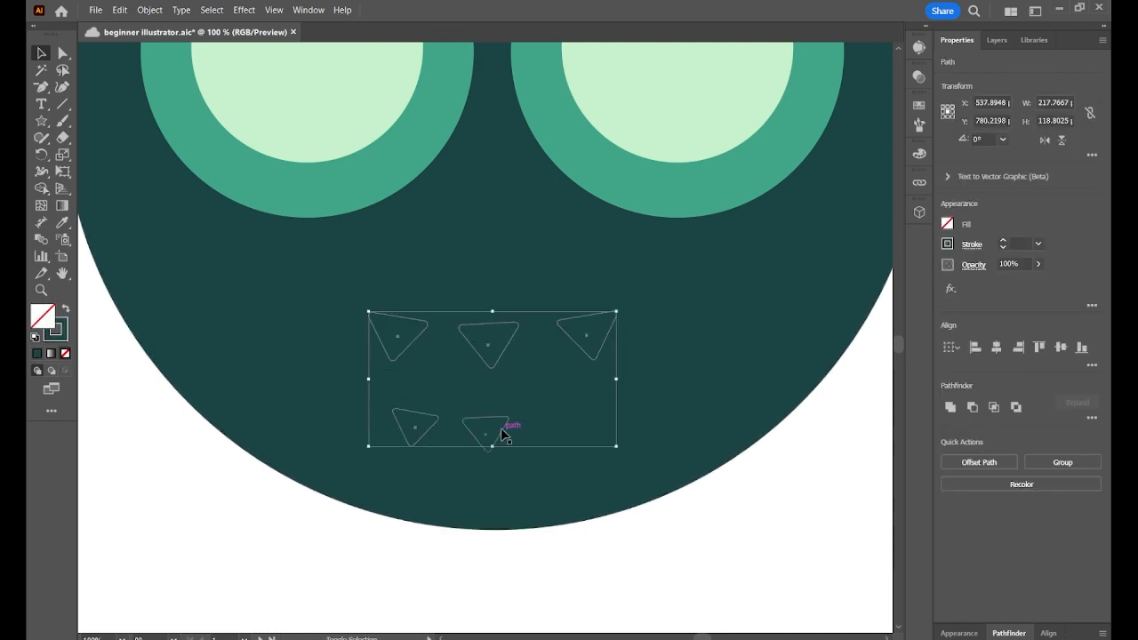
shift+click(504, 426)
shift+click(565, 425)
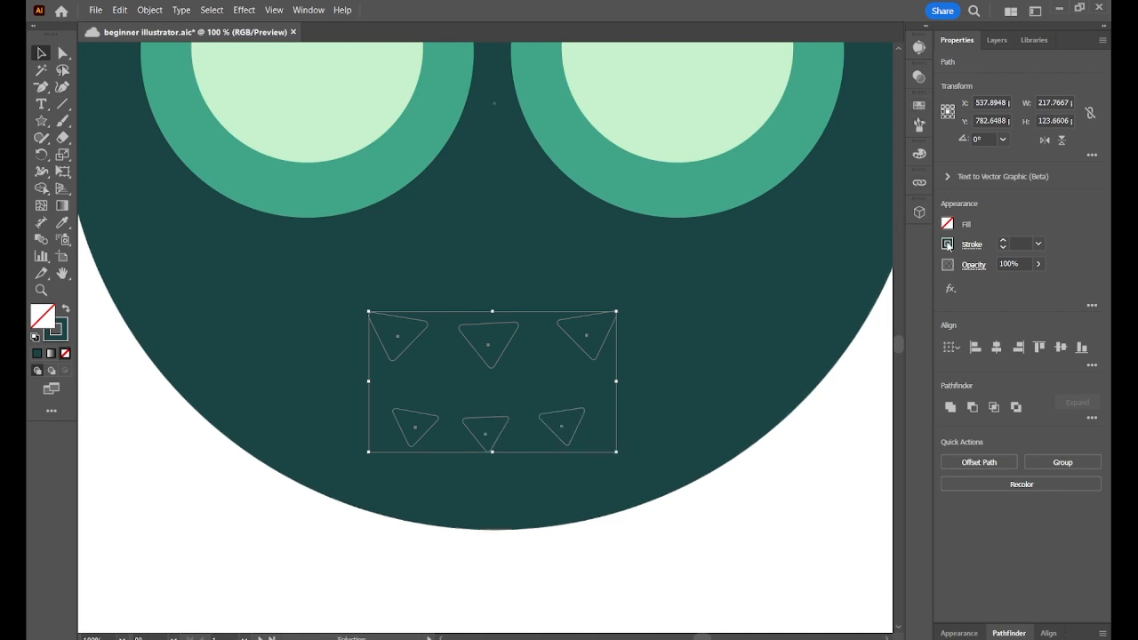
click(948, 246)
click(819, 308)
click(793, 499)
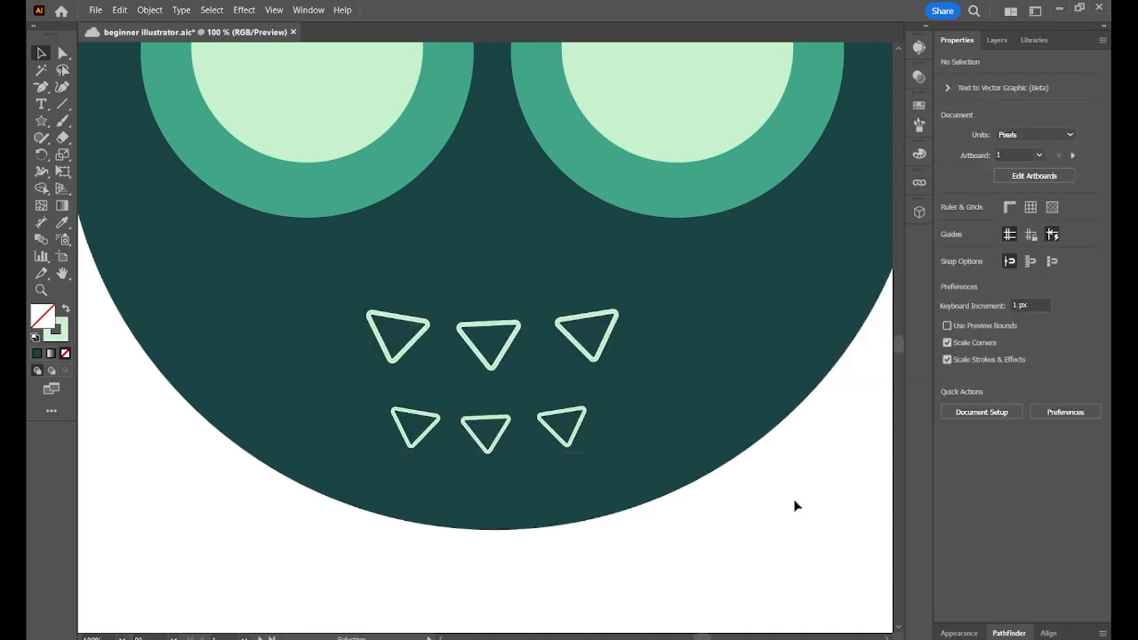
Fill the owl's beak with the medium green swatch used for the outer eye rings.
key(ctrl+0)
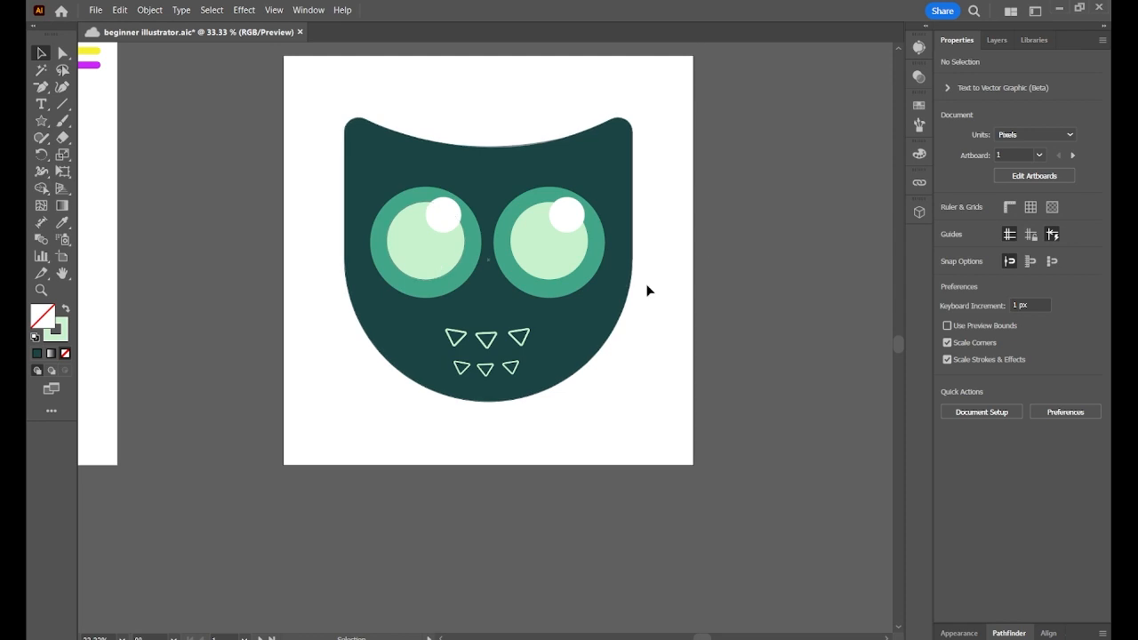
click(487, 283)
click(949, 226)
click(817, 290)
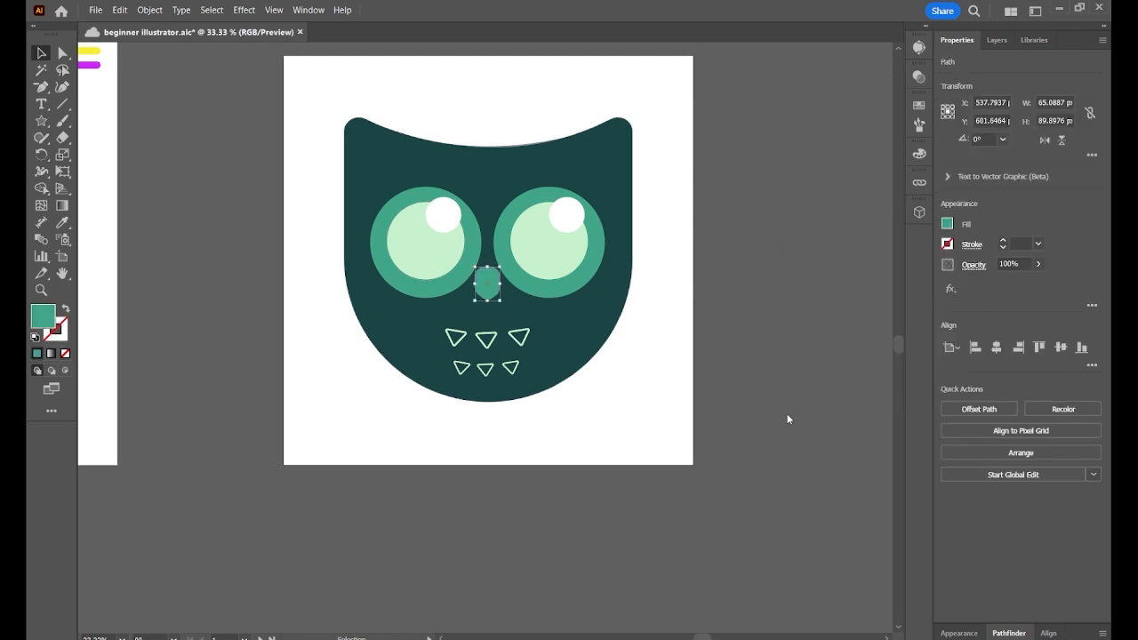
click(787, 413)
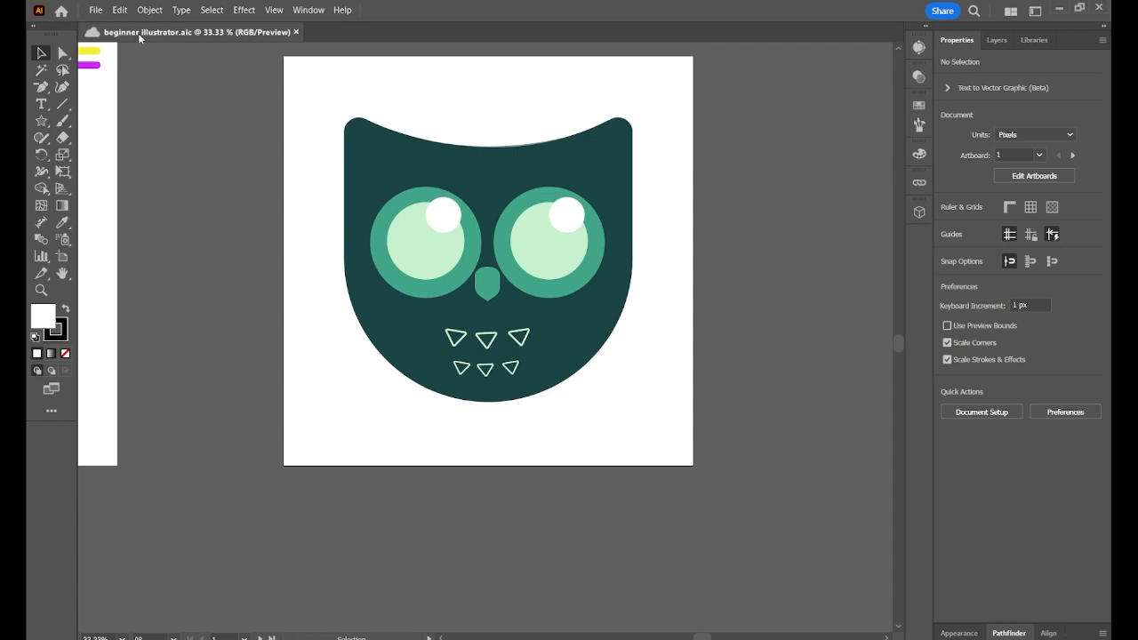
Examine the Save As choices for Creative Cloud and for the computer, including the available file types, and leave without saving.
click(94, 11)
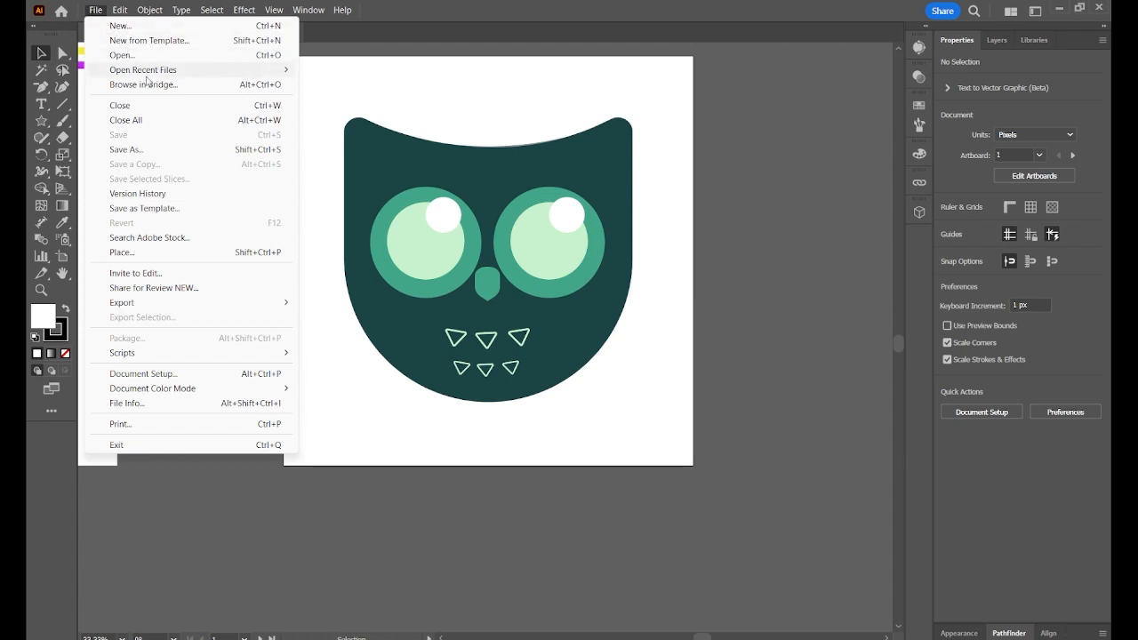
click(142, 152)
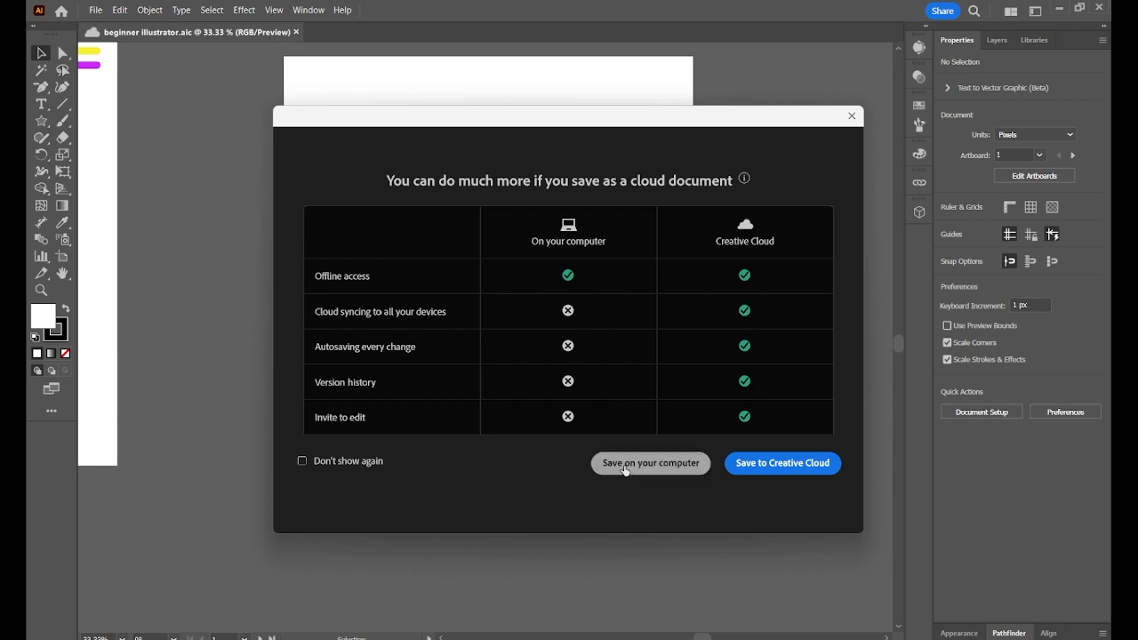
click(828, 472)
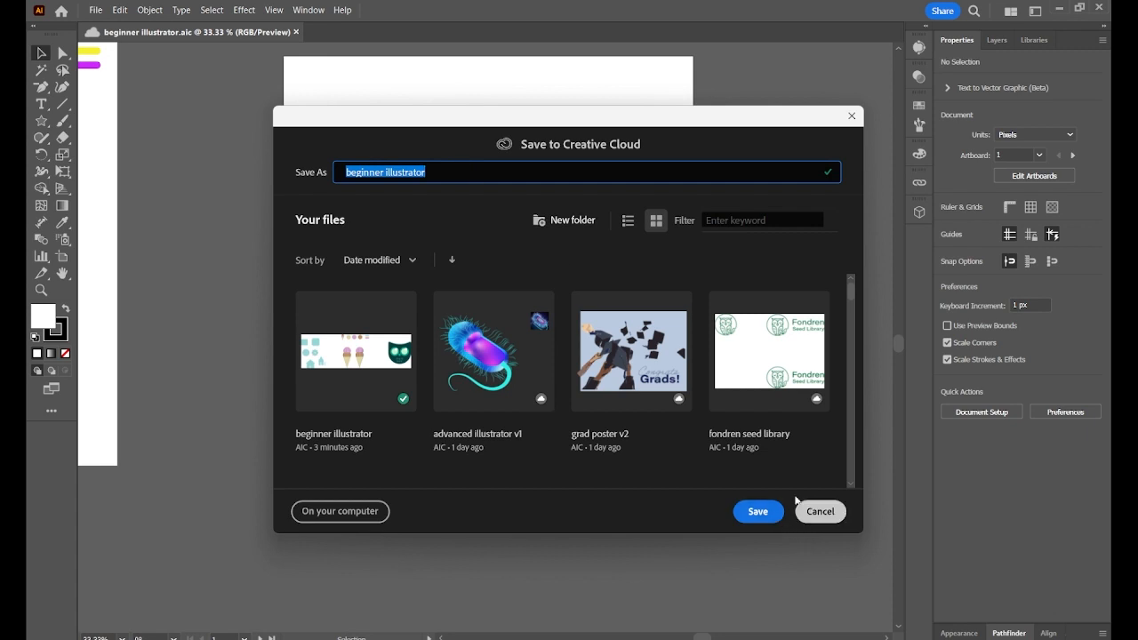
click(819, 512)
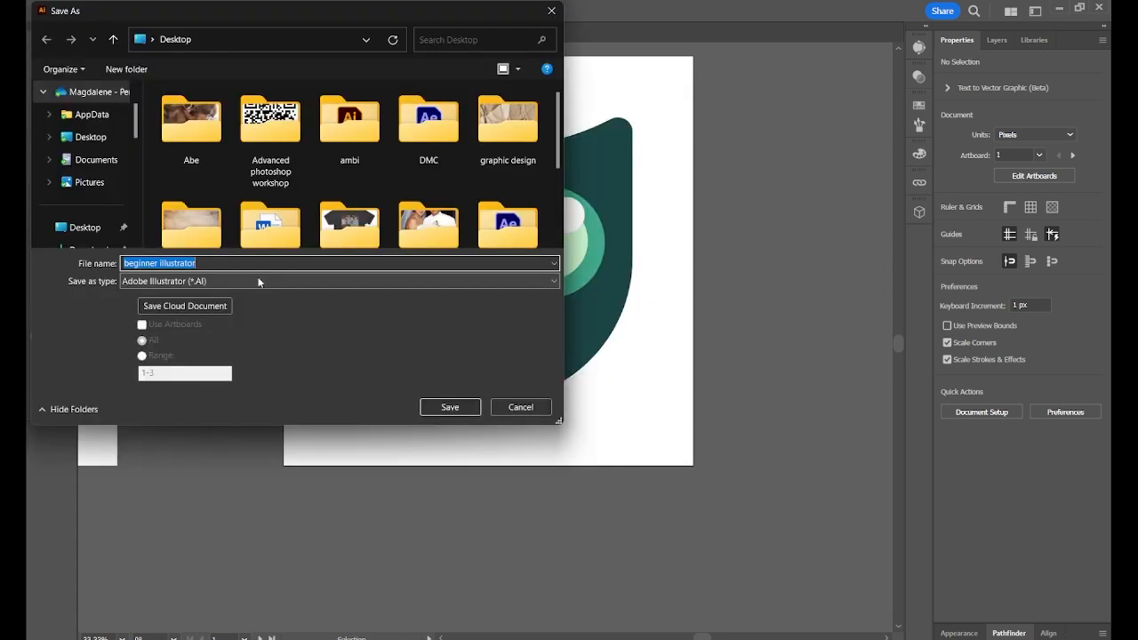
click(259, 282)
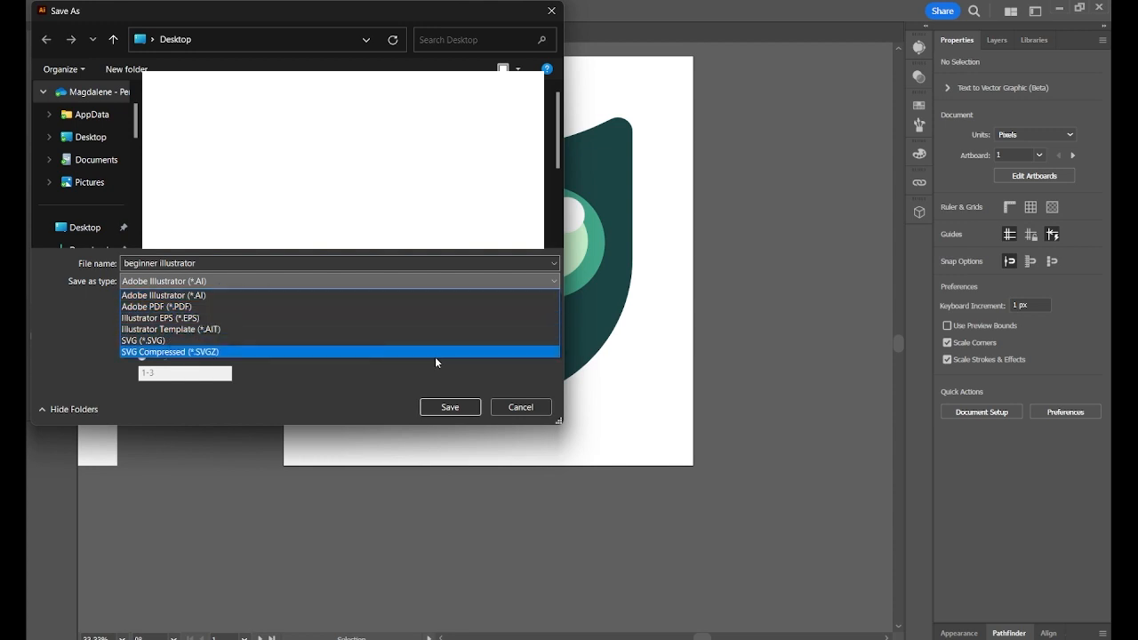
click(513, 411)
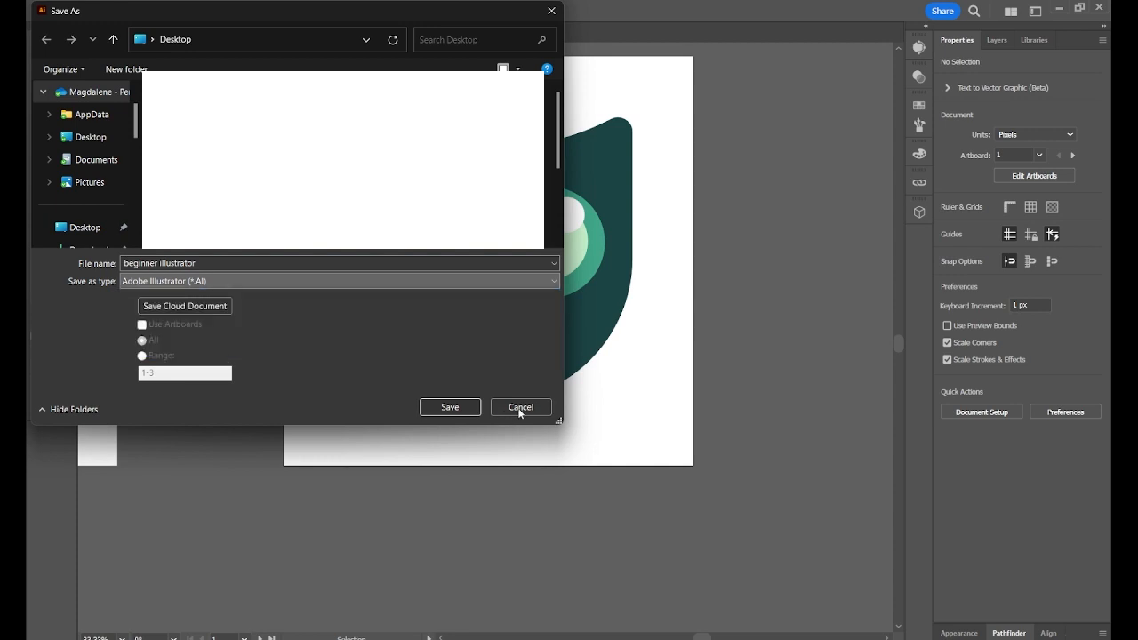
click(520, 408)
Examine the Export As file formats and the Use Artboards option for the owl document, and leave without exporting.
click(95, 11)
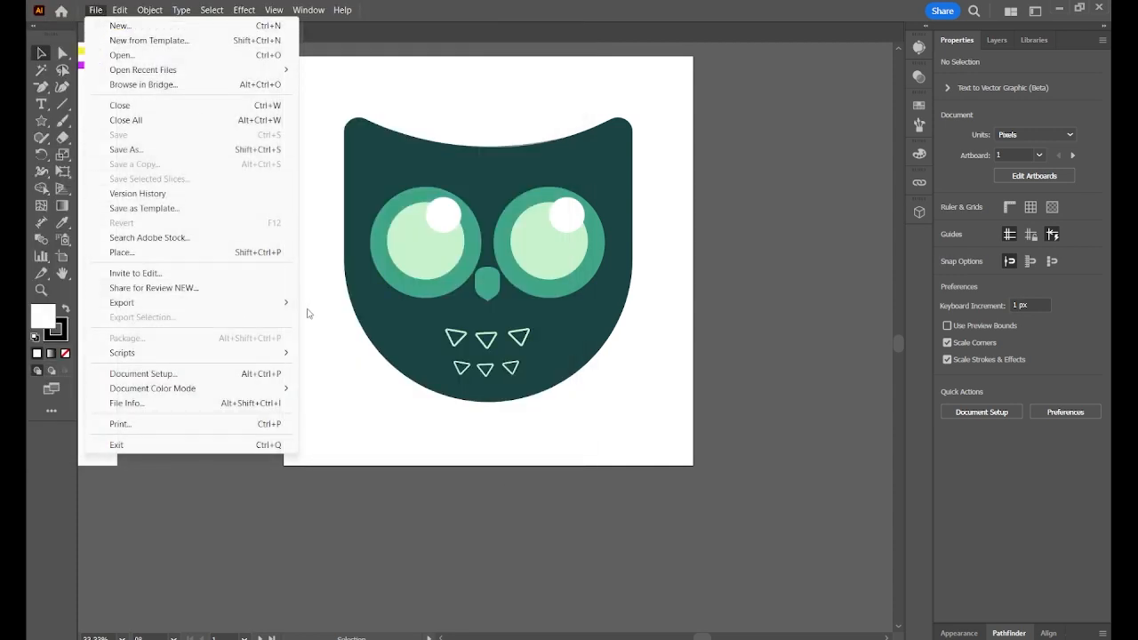
mouse_move(283, 307)
click(377, 316)
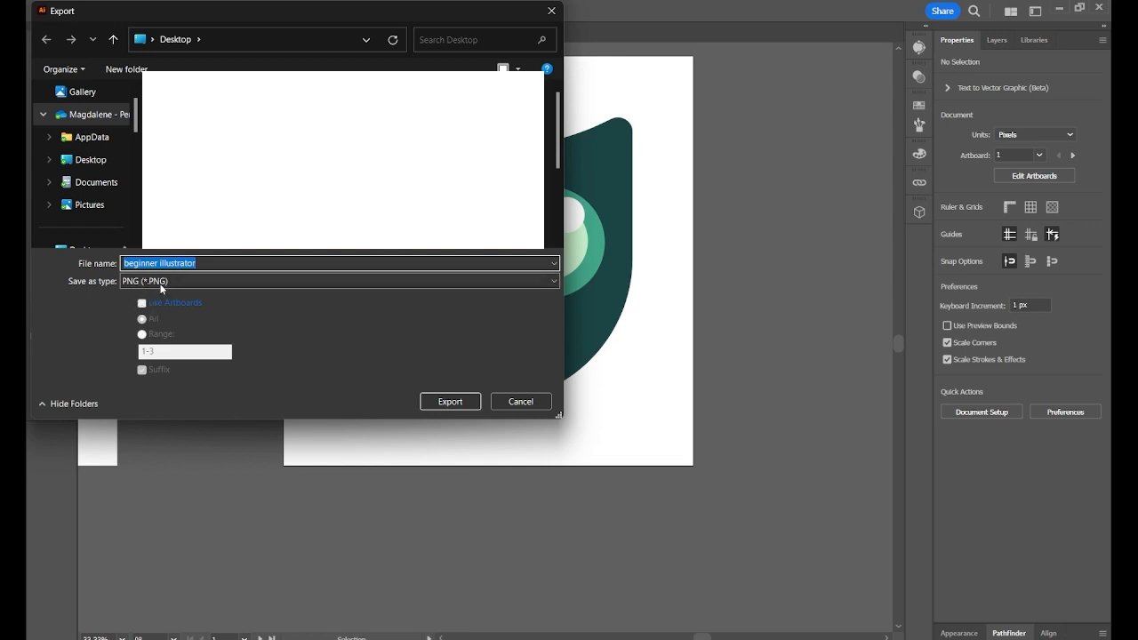
click(161, 283)
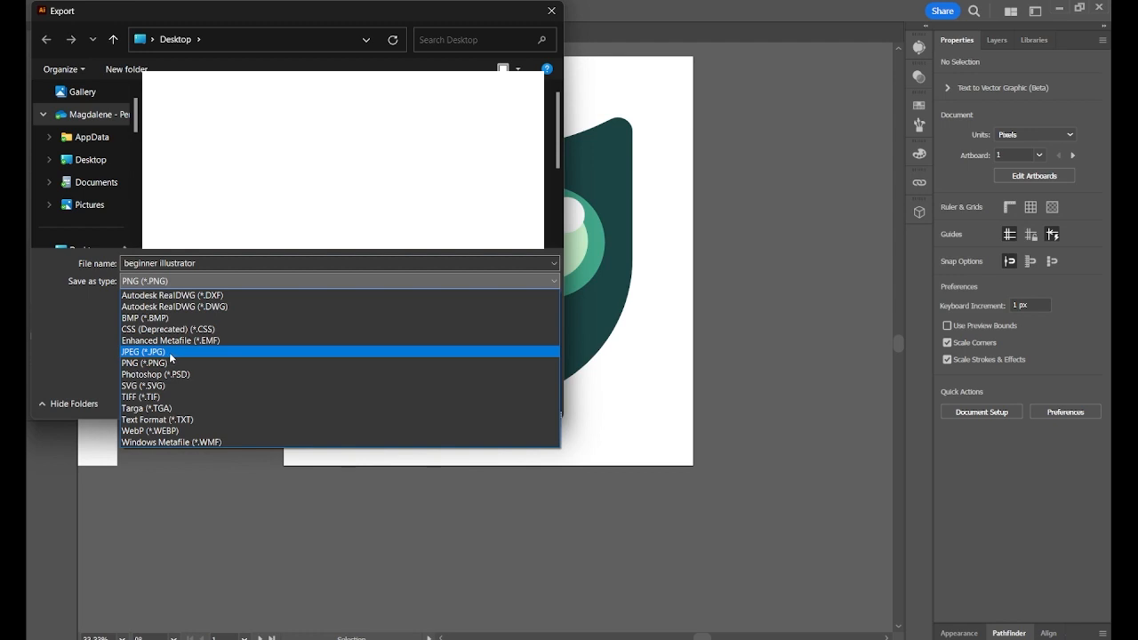
click(73, 326)
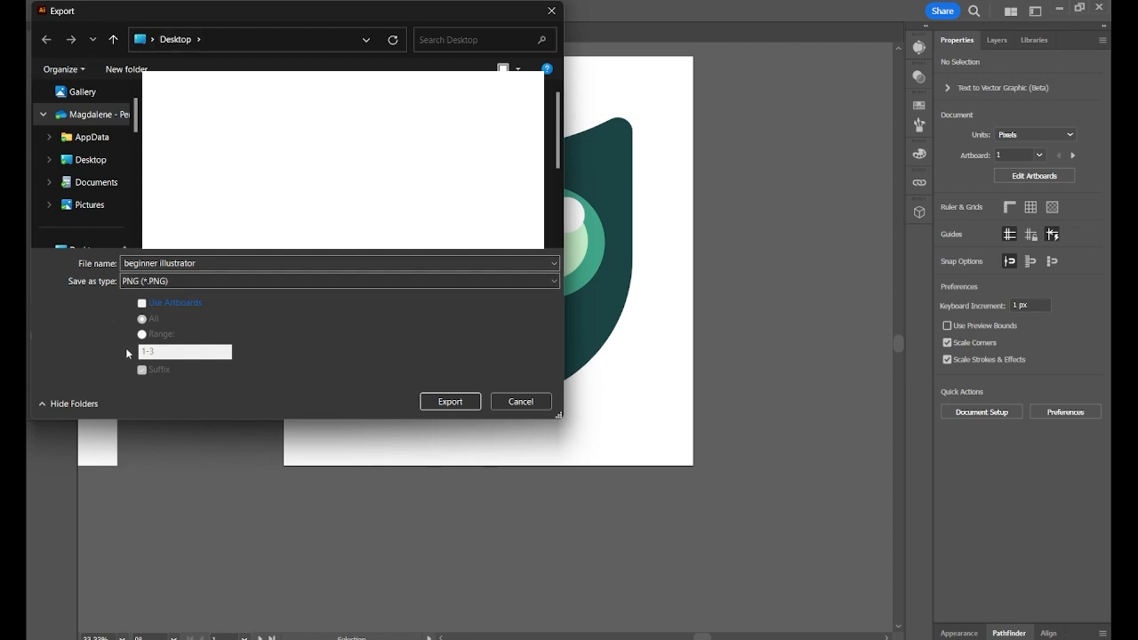
click(142, 305)
click(526, 401)
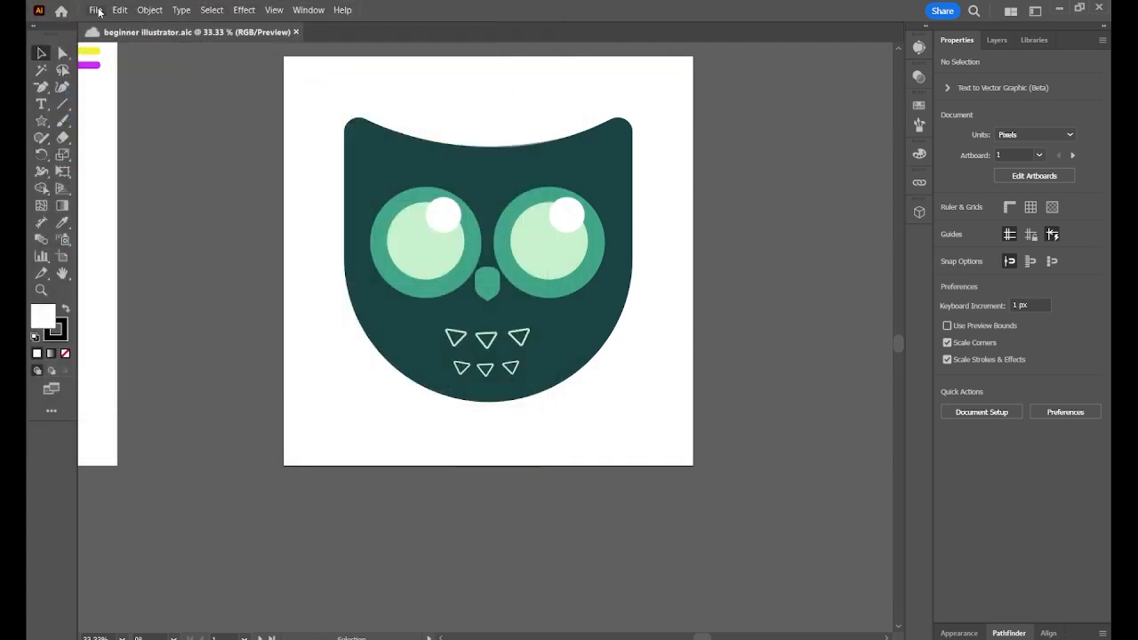
Close the owl document and start setting up a new document with its units in inches.
click(297, 35)
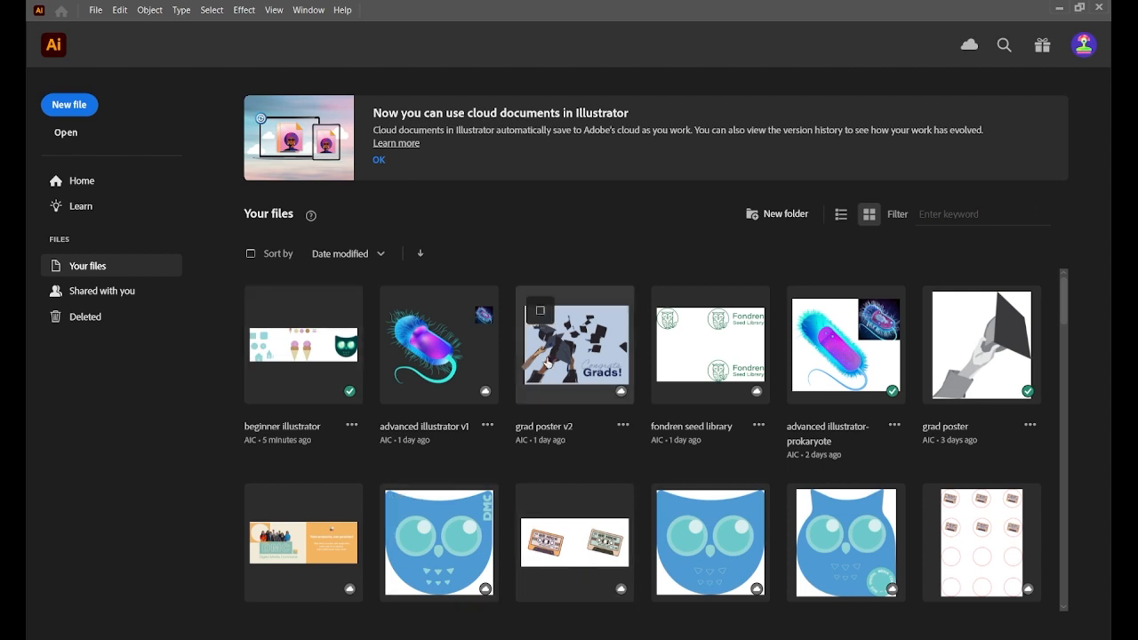
click(68, 106)
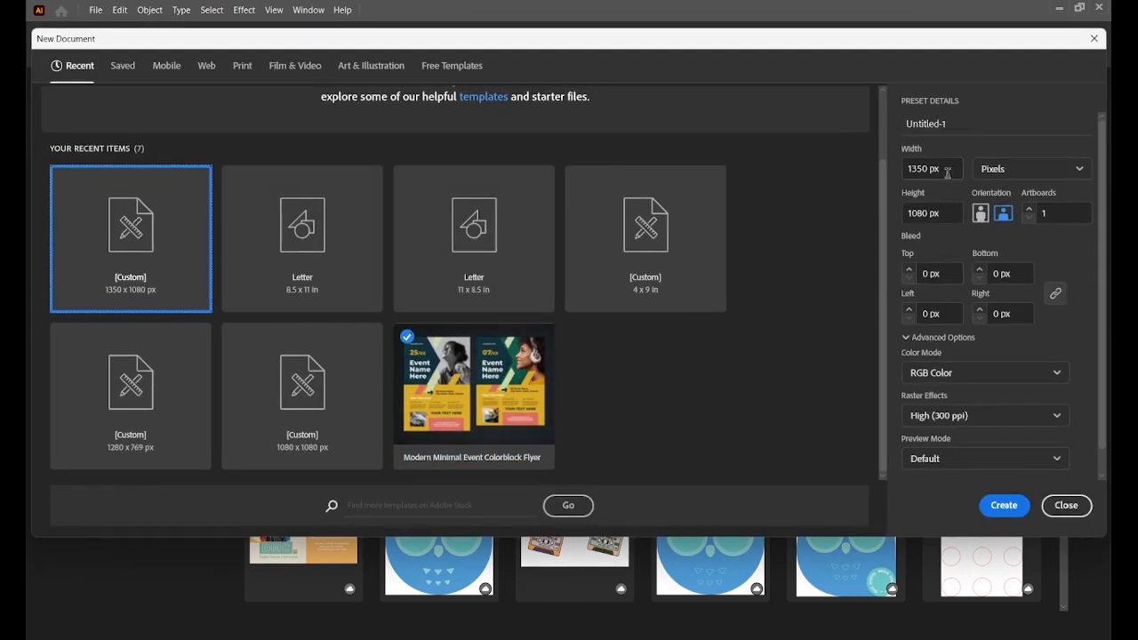
click(1000, 169)
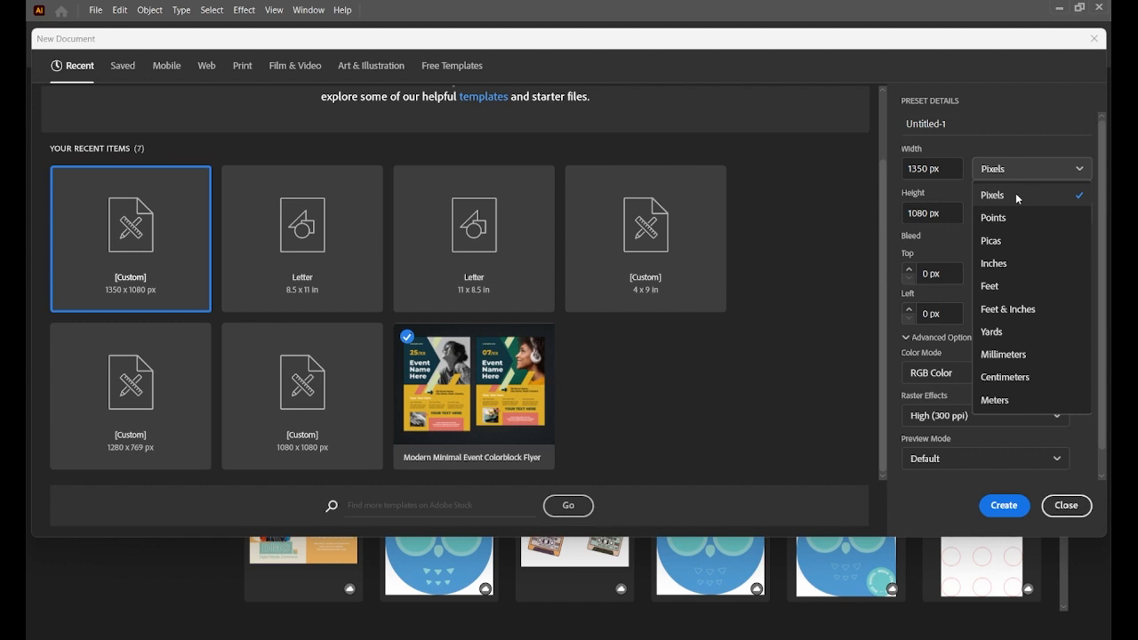
click(1023, 264)
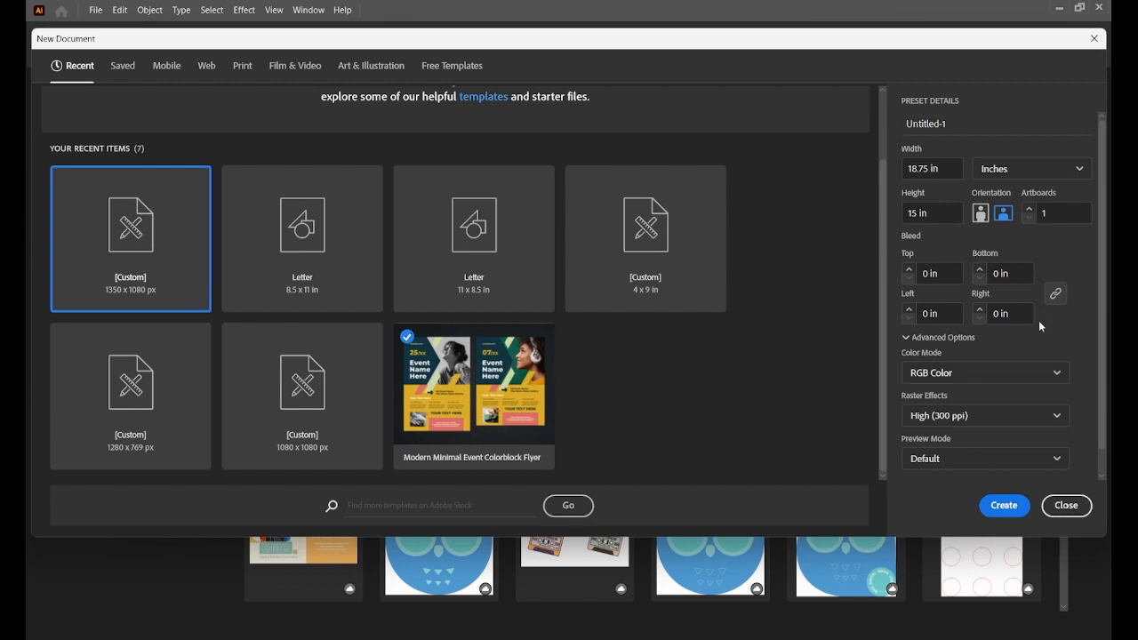
Create the new document in RGB Color mode with raster effects at High (300 ppi).
scroll(1094, 342, down, 1)
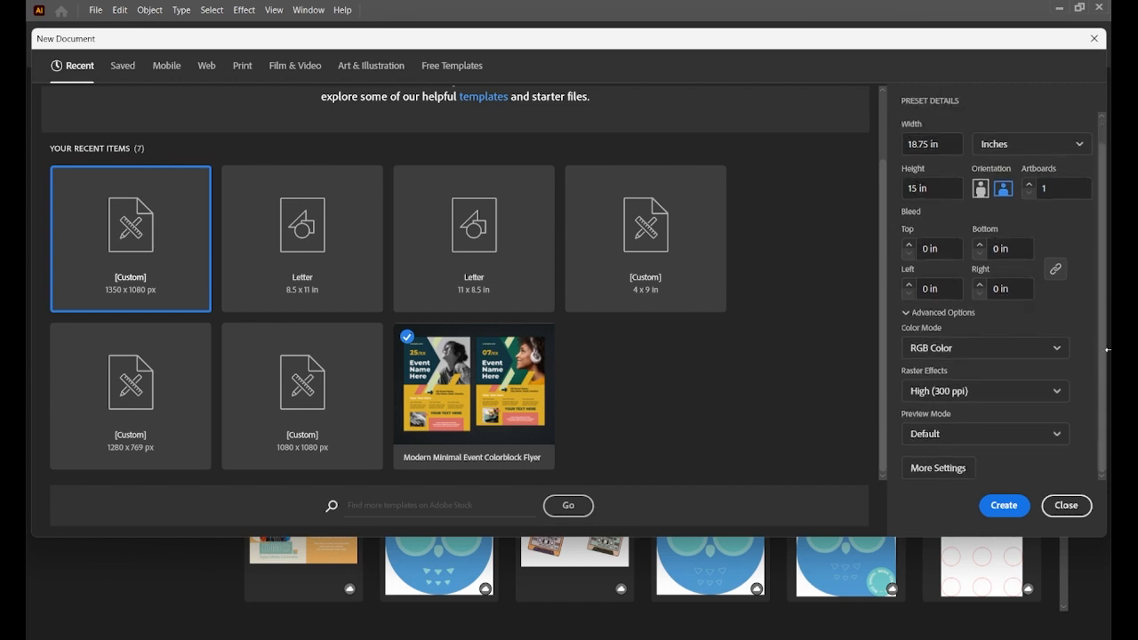
click(972, 354)
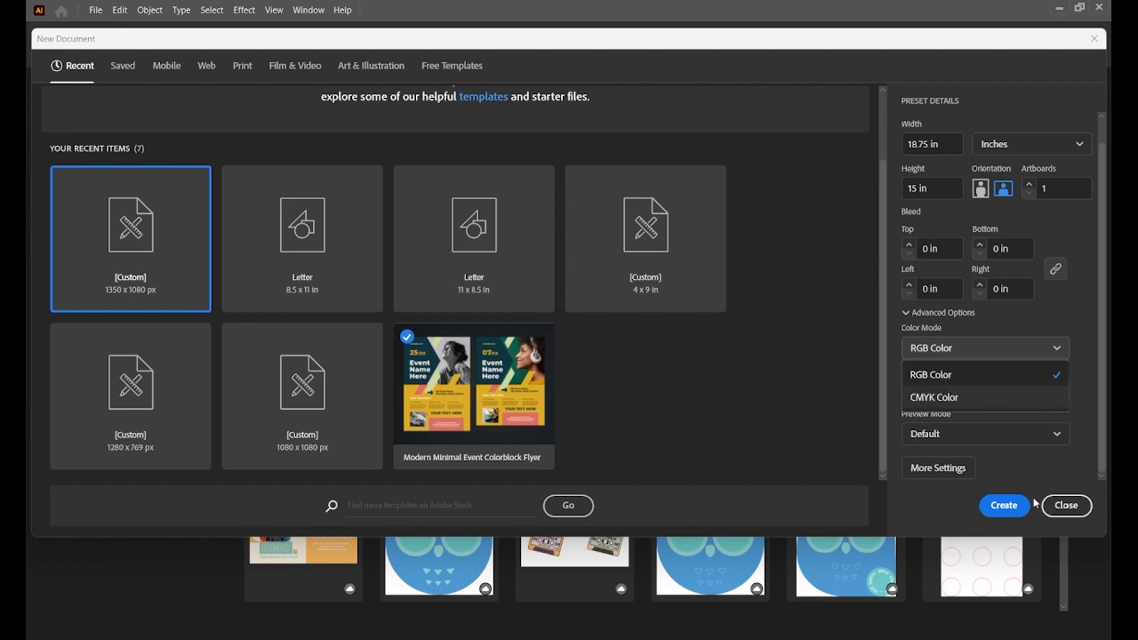
click(957, 377)
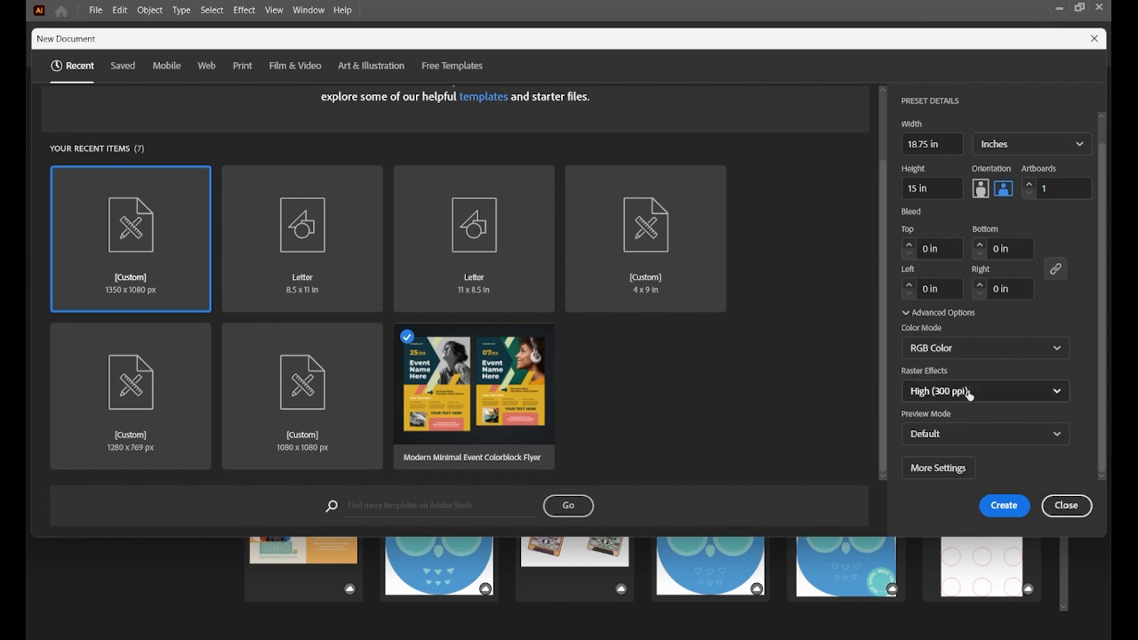
click(969, 394)
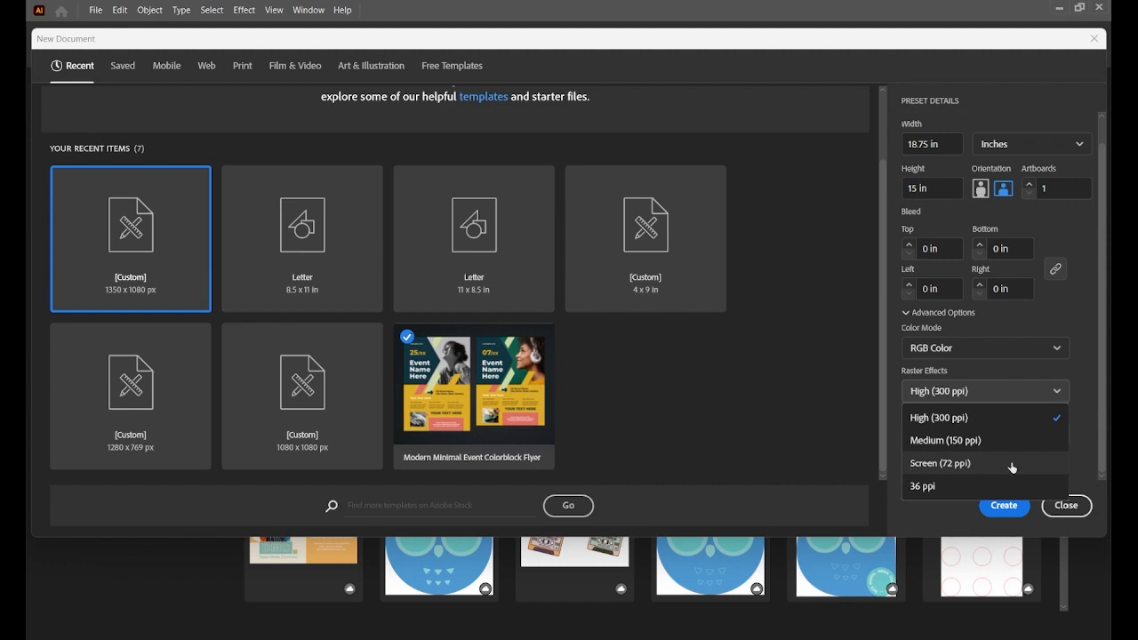
click(1085, 372)
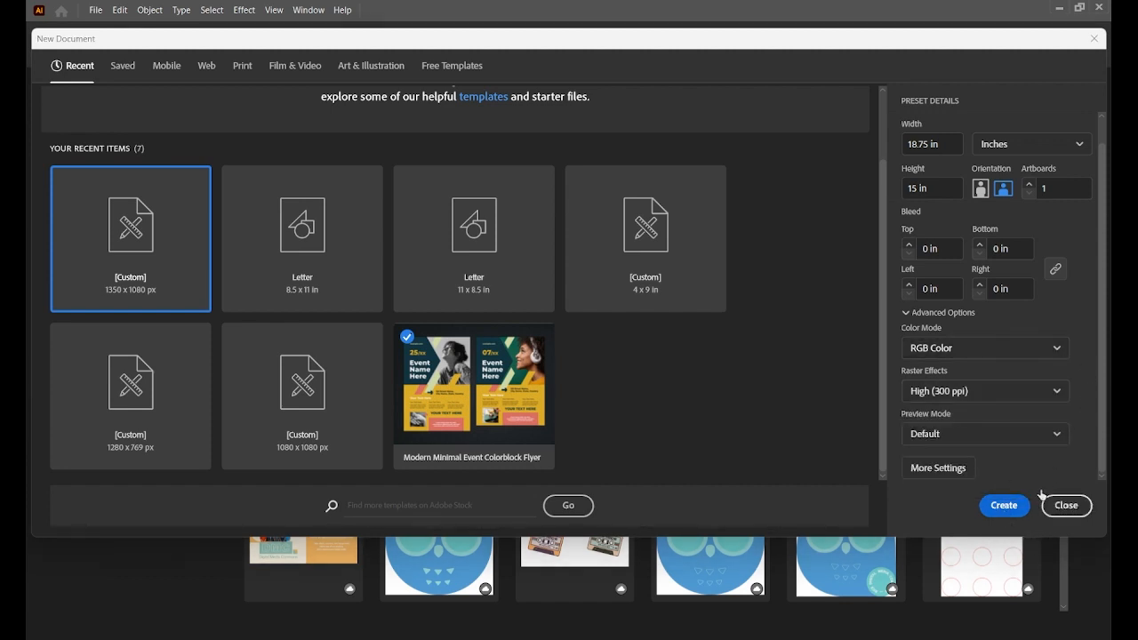
click(1003, 507)
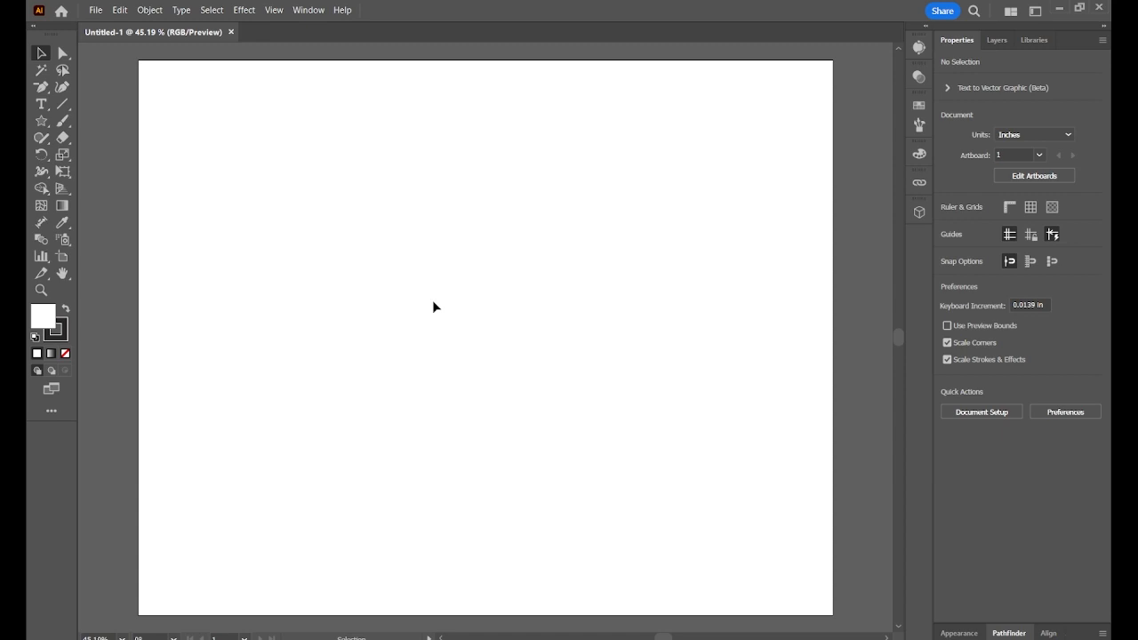
Resize the new document's artboard to 11 in wide and 8.5 in high.
key(ctrl+minus)
key(ctrl+minus)
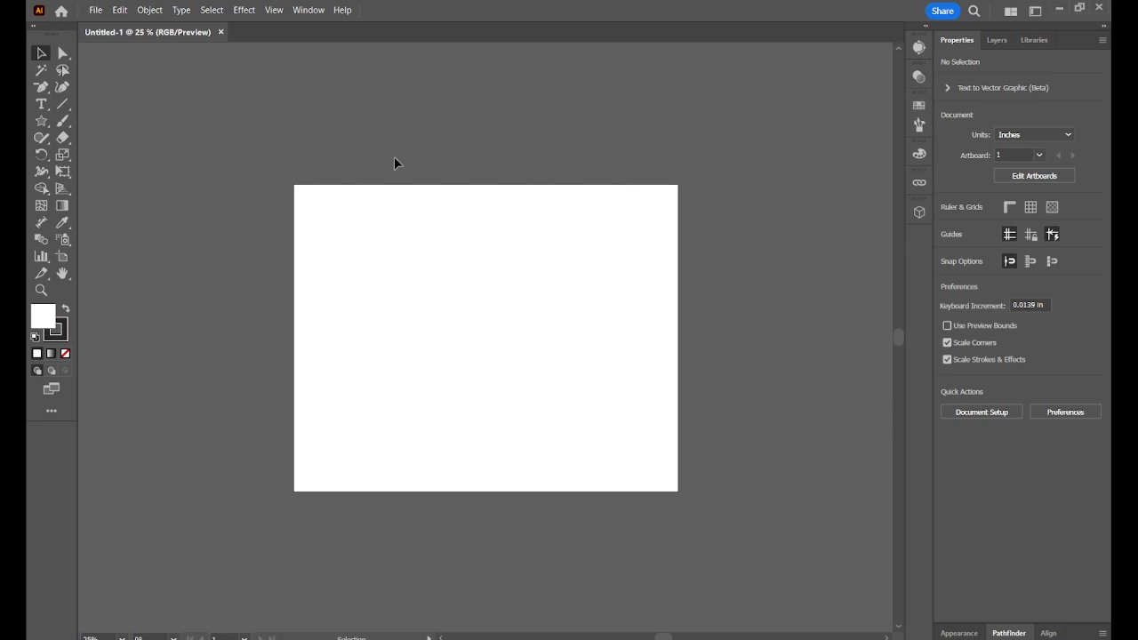
click(64, 257)
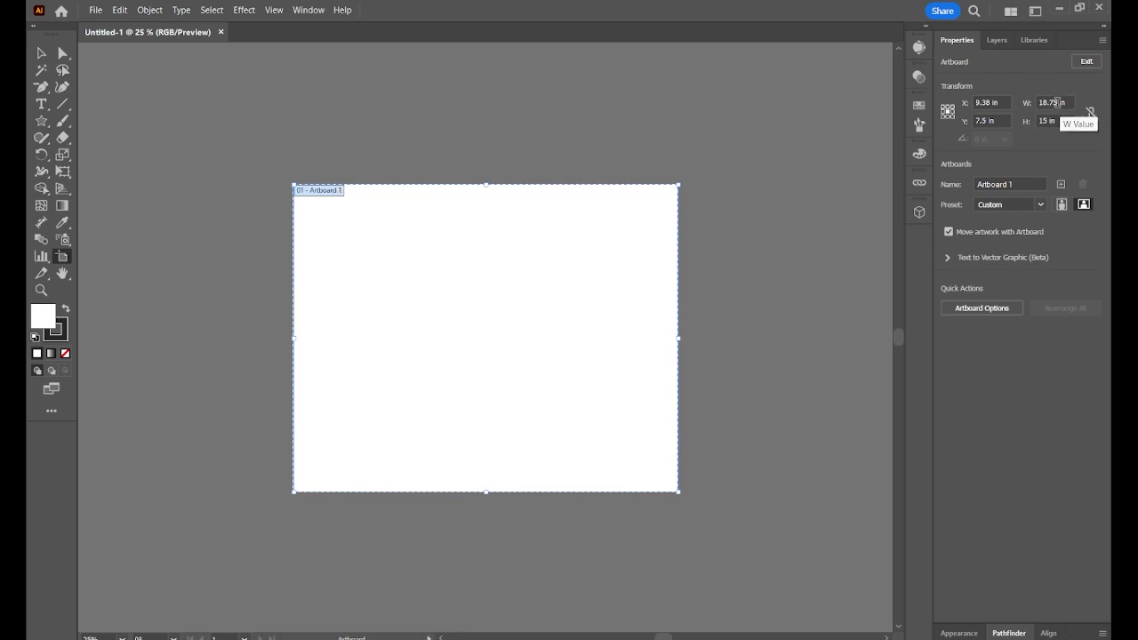
drag(1058, 102, 1034, 107)
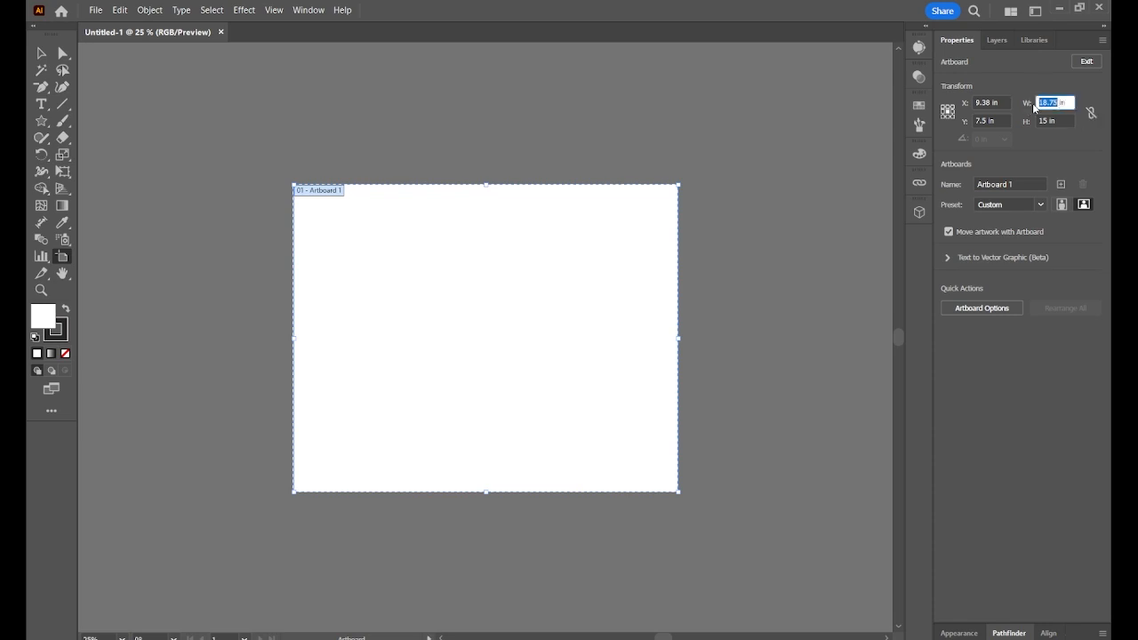
text(11)
key(Tab)
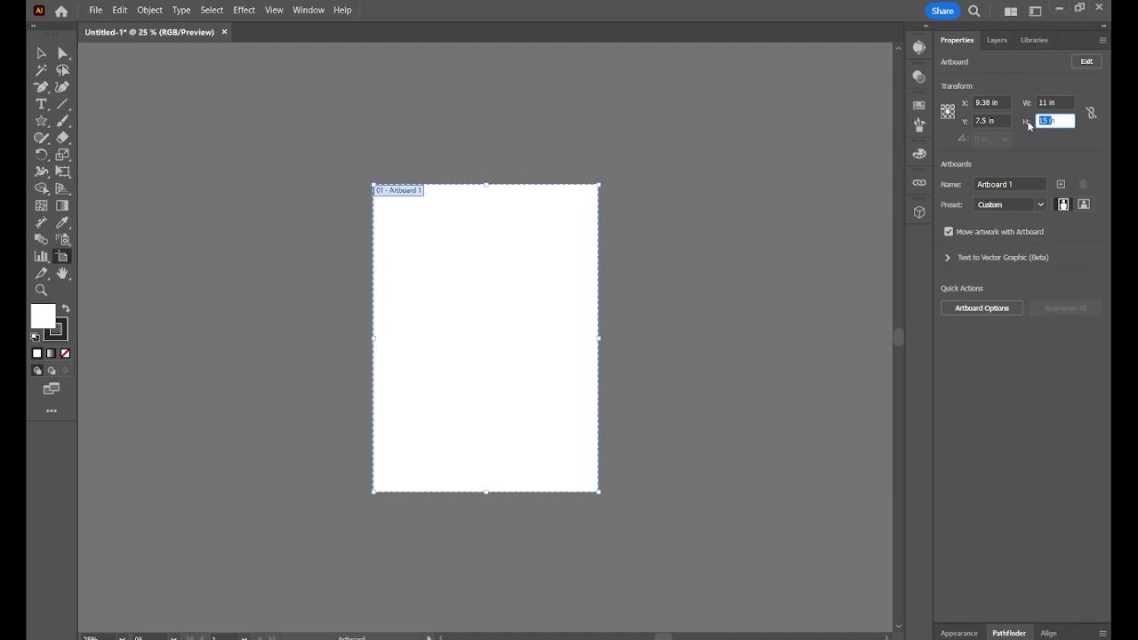
text(8in)
key(Return)
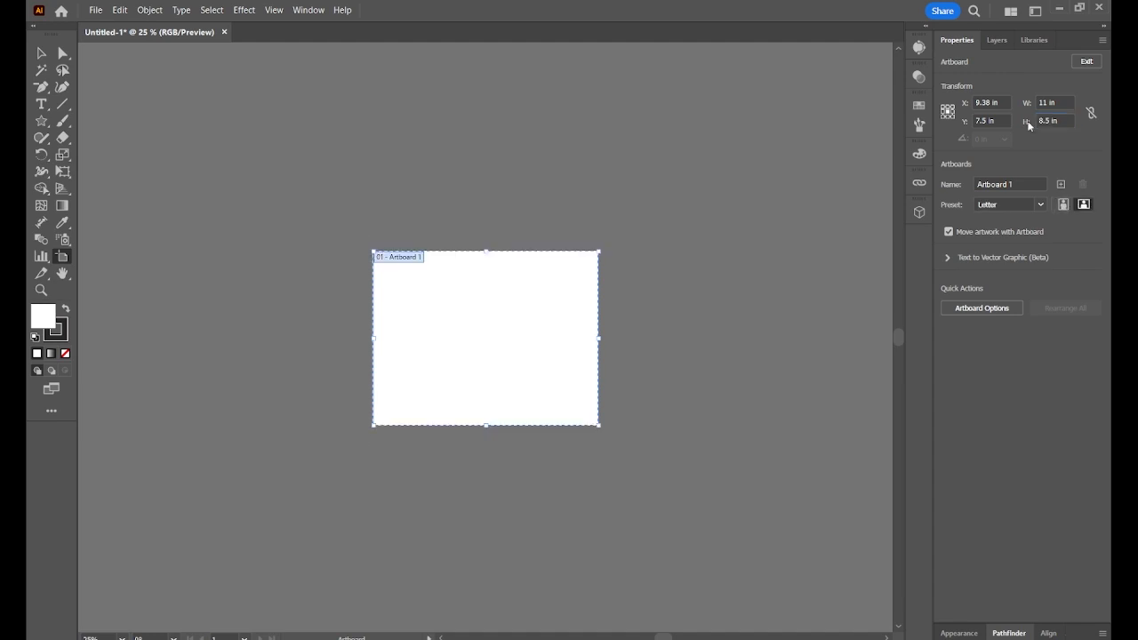
click(40, 52)
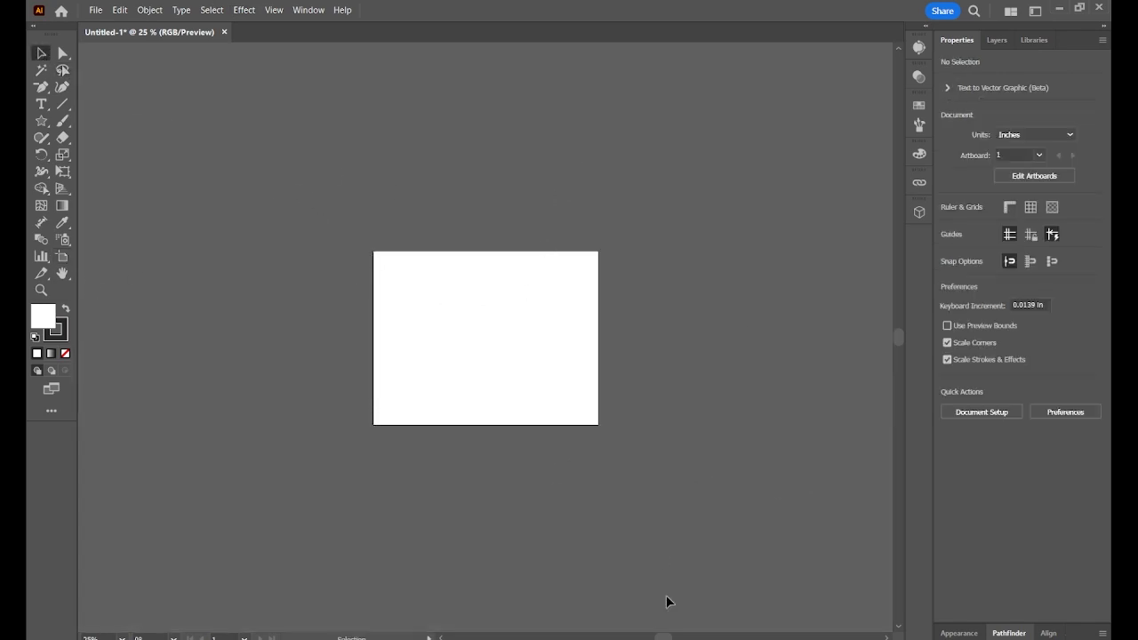
Draw a second, portrait artboard about 10.1 in wide and 13.43 in high to the right of the first artboard.
drag(662, 637, 668, 637)
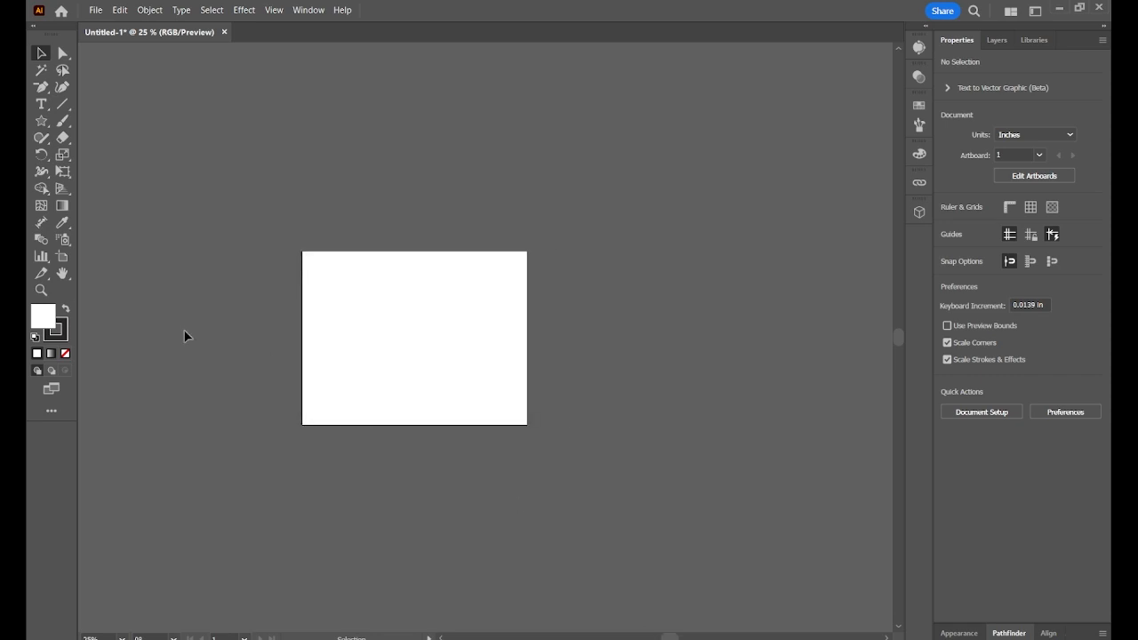
click(63, 259)
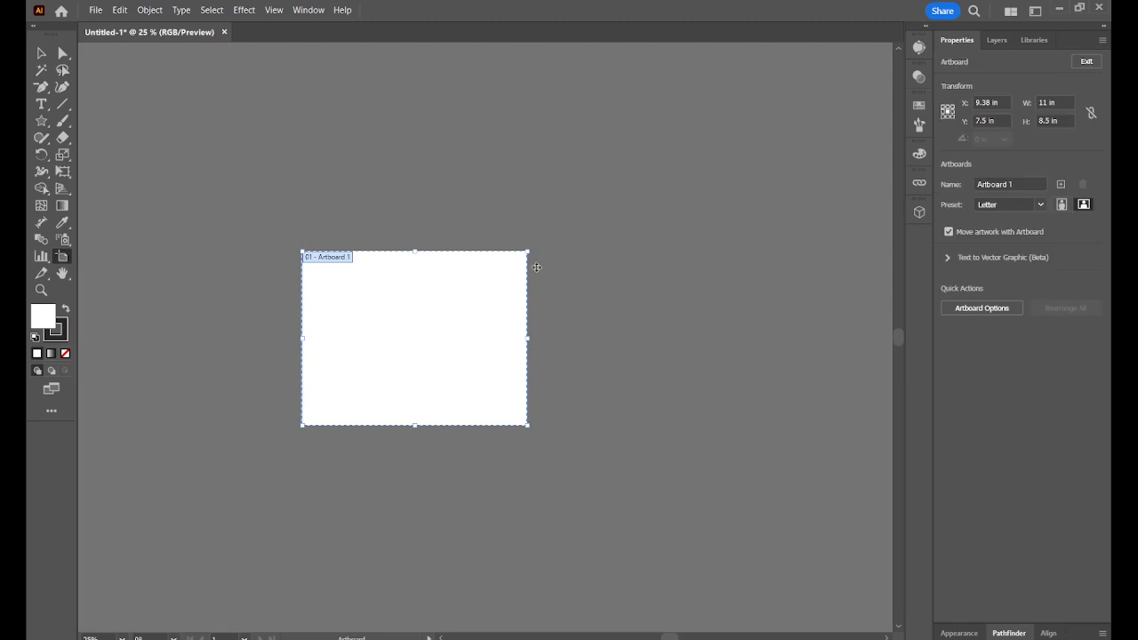
drag(592, 248, 800, 523)
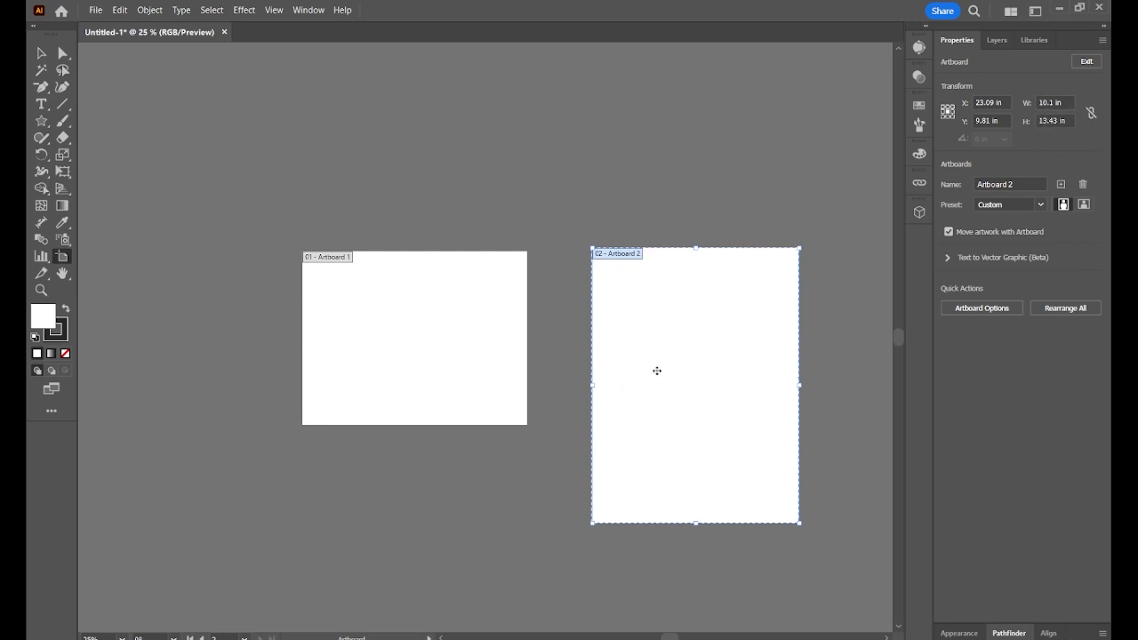
click(41, 54)
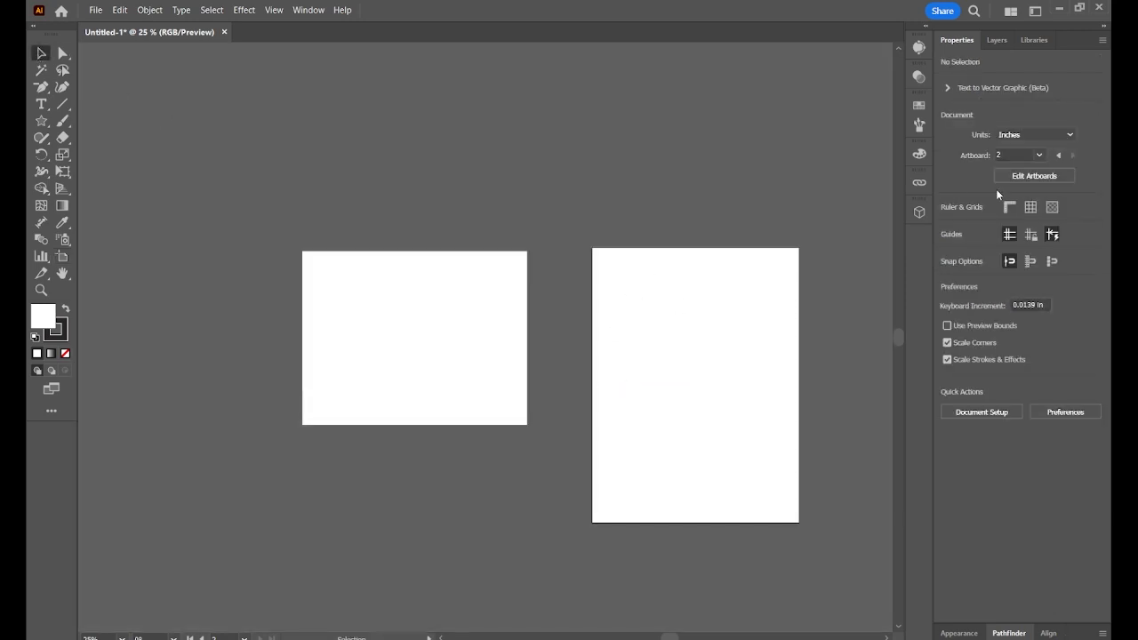